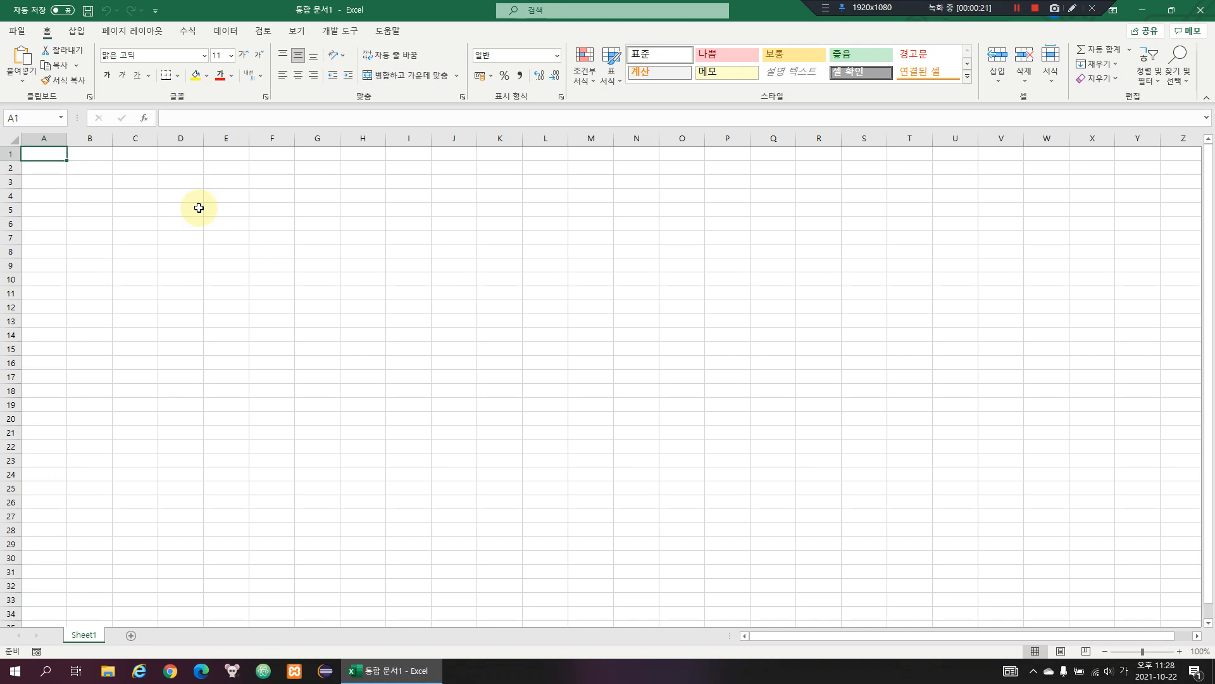
{"action": "type", "text": "ㄱ"}
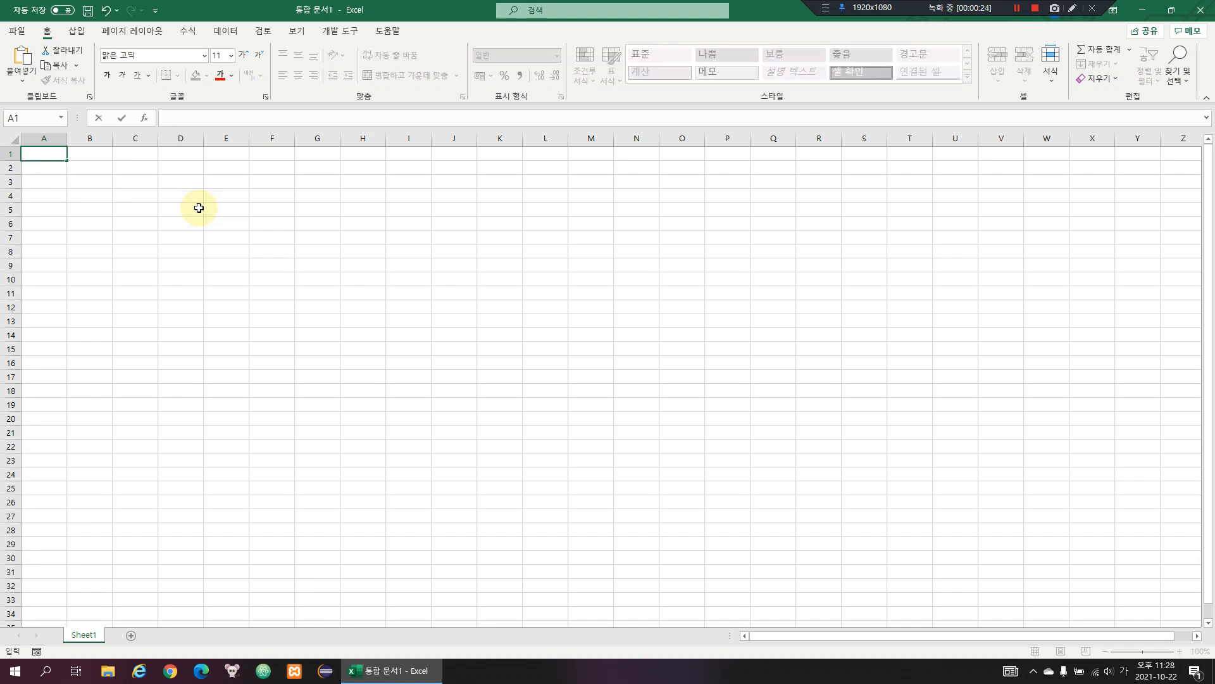
{"action": "type", "text": "ㅜ"}
{"action": "key", "text": "Escape"}
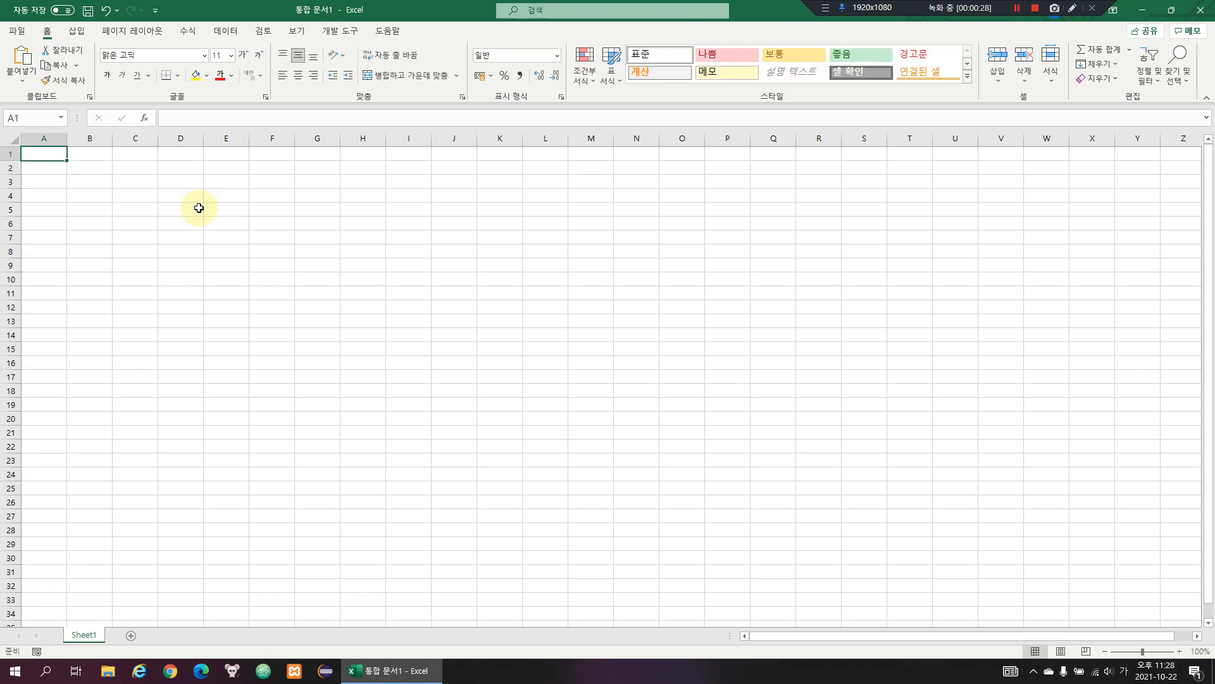
{"action": "key", "text": "shift+space"}
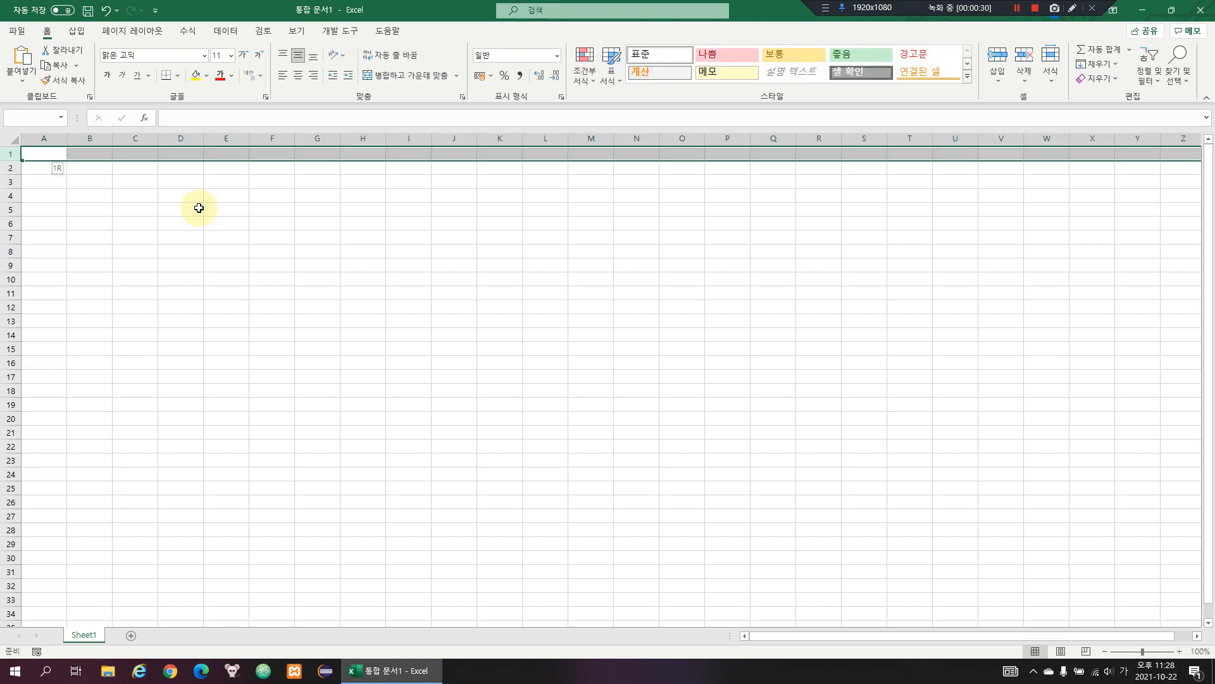
{"action": "key", "text": "ctrl+shift+Left"}
{"action": "key", "text": "ctrl+shift+Right"}
{"action": "key", "text": "ctrl+shift+Left"}
{"action": "key", "text": "ctrl+shift+Right"}
{"action": "key", "text": "ctrl+shift+Left"}
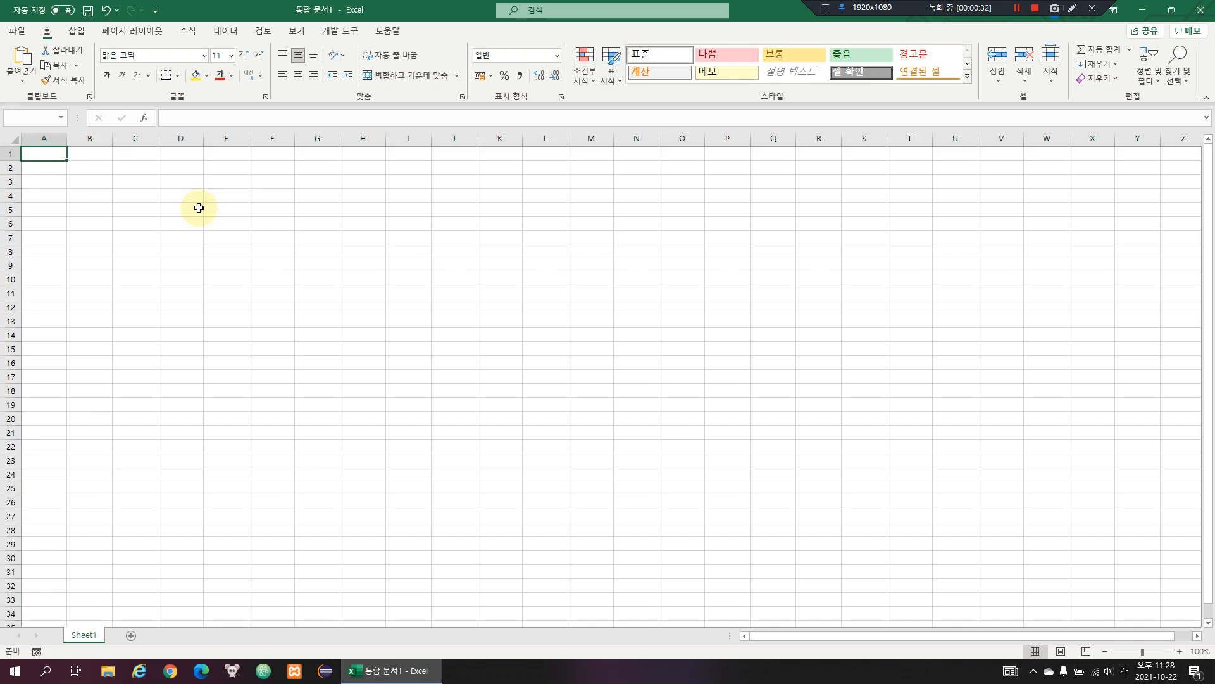
{"action": "key", "text": "ctrl+shift+Right"}
{"action": "key", "text": "ctrl+shift+Left"}
{"action": "key", "text": "ctrl+shift+Right"}
{"action": "key", "text": "ctrl+shift+Left"}
{"action": "key", "text": "Down"}
{"action": "key", "text": "Up"}
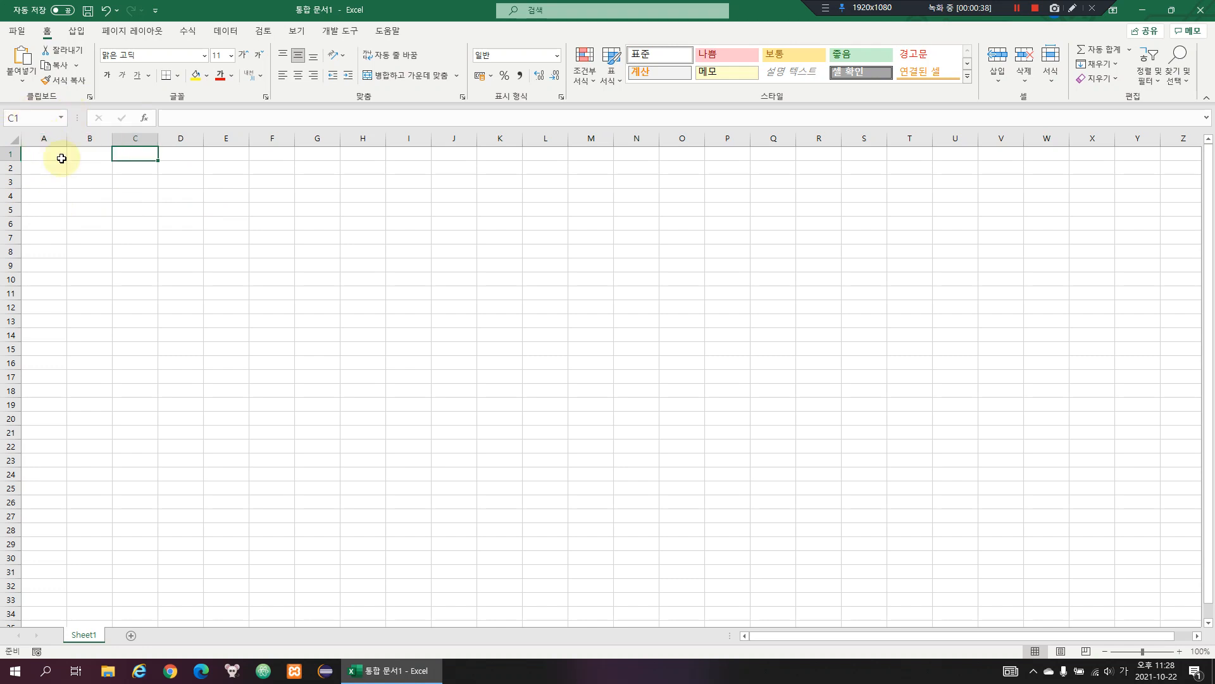
Select single columns one after another, going from A to E and again from A to H
{"action": "left_click", "coordinate": [59, 138]}
{"action": "left_click", "coordinate": [96, 139]}
{"action": "left_click", "coordinate": [126, 140]}
{"action": "left_click", "coordinate": [180, 139]}
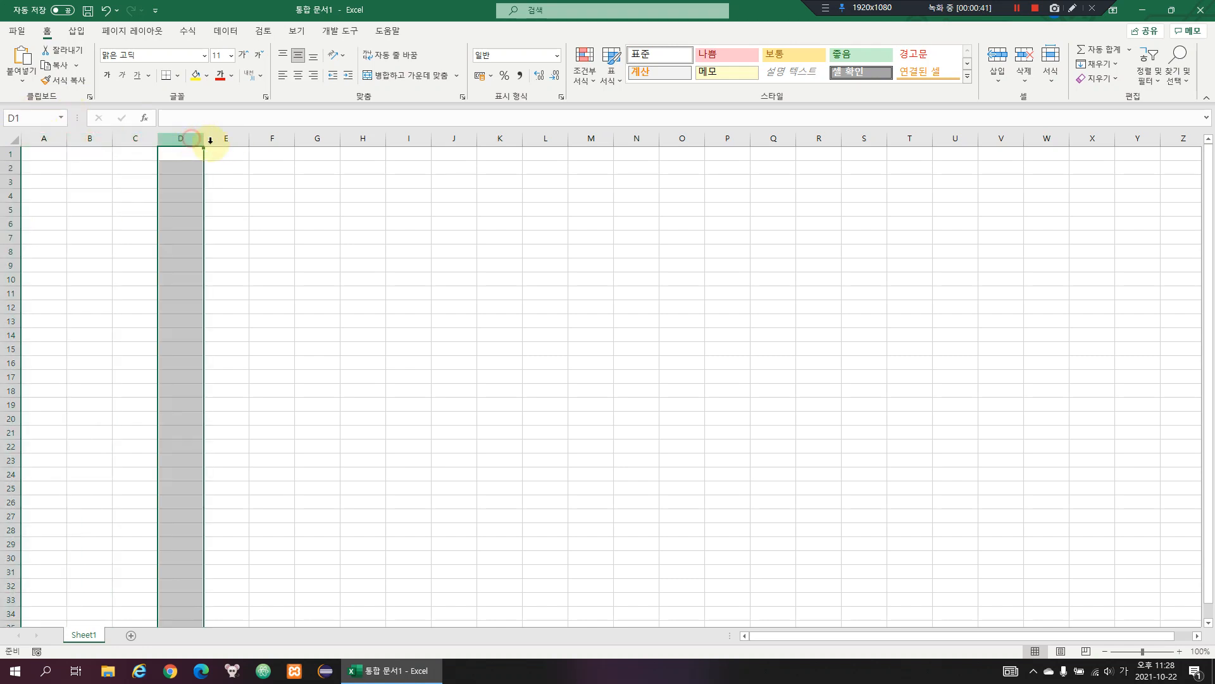
{"action": "left_click", "coordinate": [226, 139]}
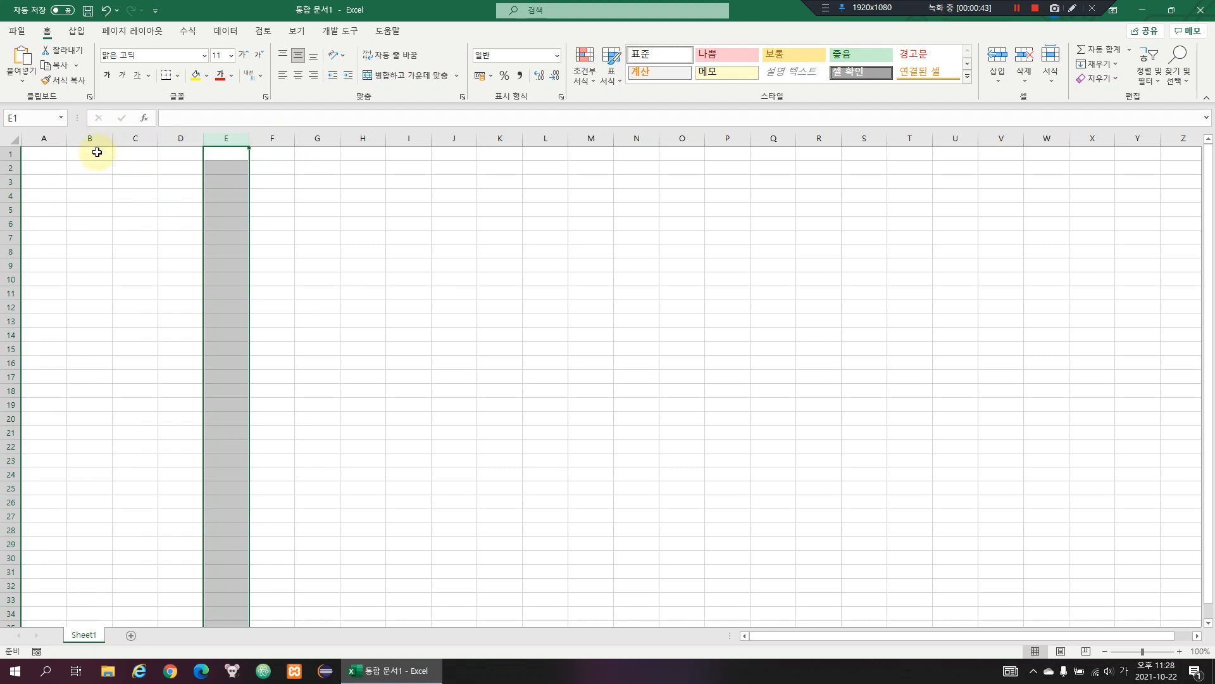
{"action": "left_click", "coordinate": [47, 139]}
{"action": "left_click", "coordinate": [88, 139]}
{"action": "left_click", "coordinate": [130, 139]}
{"action": "left_click", "coordinate": [180, 139]}
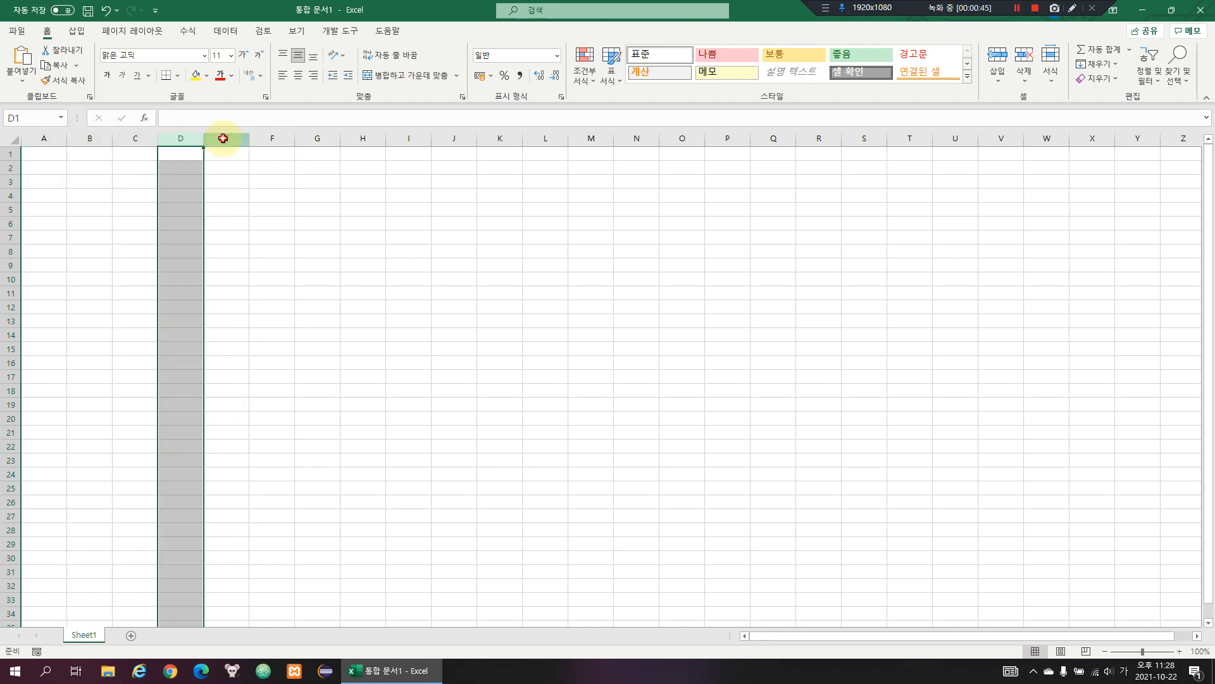
{"action": "left_click", "coordinate": [226, 139]}
{"action": "left_click", "coordinate": [273, 138]}
{"action": "left_click", "coordinate": [310, 139]}
{"action": "left_click", "coordinate": [347, 141]}
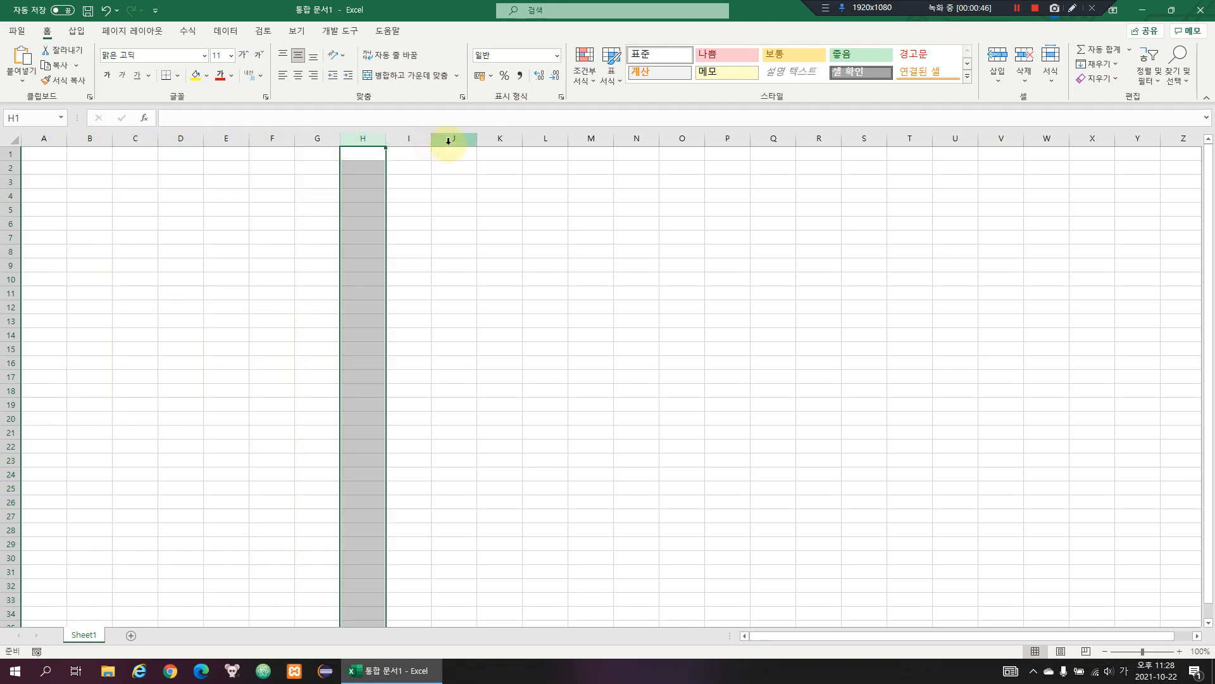
Select single rows one after another among rows 1 to 4, finishing on row 1
{"action": "left_click", "coordinate": [9, 154]}
{"action": "left_click", "coordinate": [10, 169]}
{"action": "left_click", "coordinate": [10, 184]}
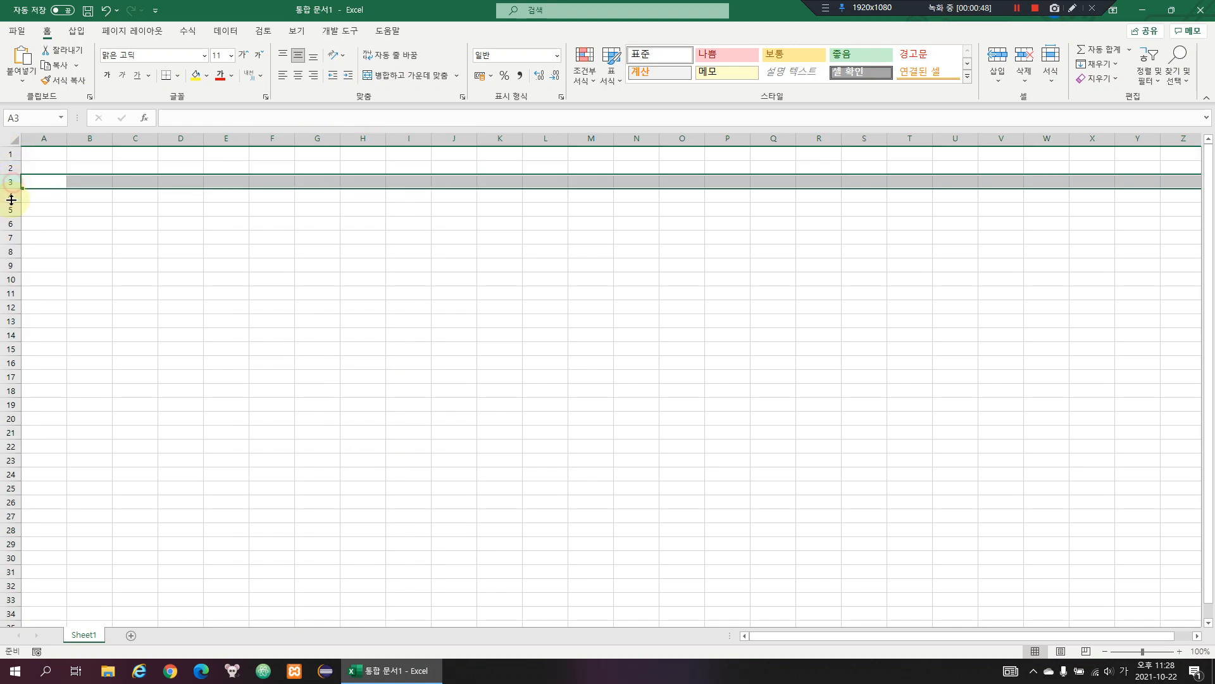
{"action": "left_click", "coordinate": [11, 202]}
{"action": "left_click", "coordinate": [10, 155]}
{"action": "left_click", "coordinate": [10, 167]}
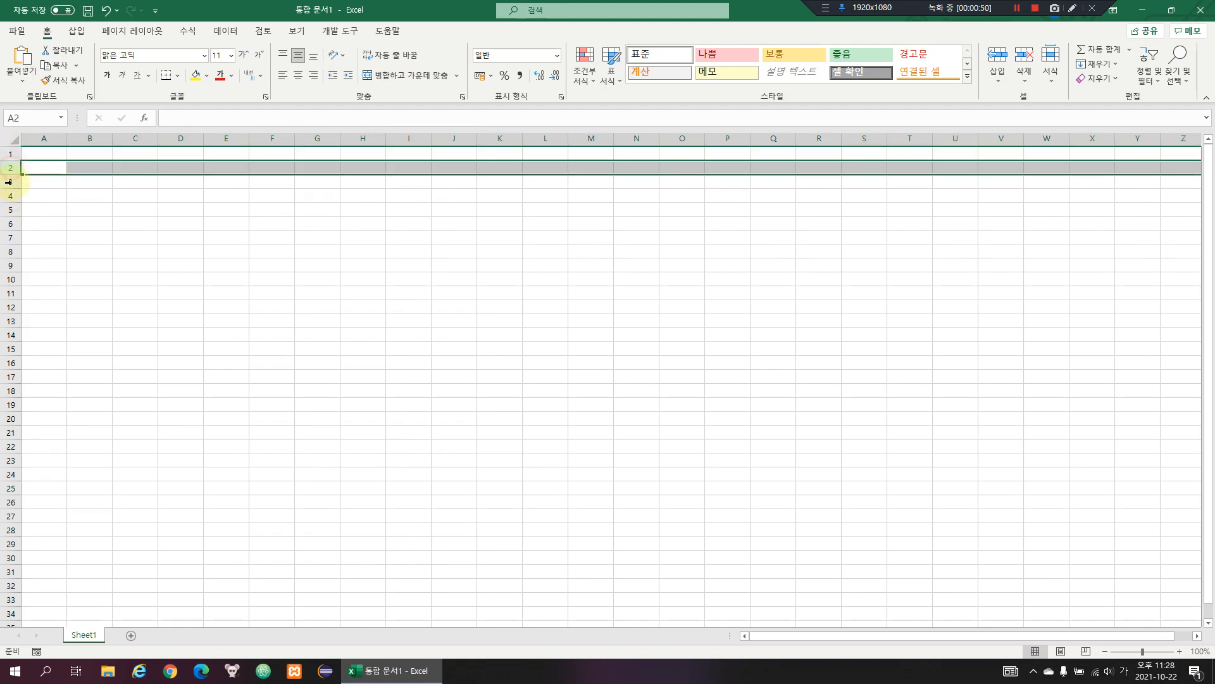
{"action": "left_click", "coordinate": [11, 183]}
{"action": "left_click", "coordinate": [10, 155]}
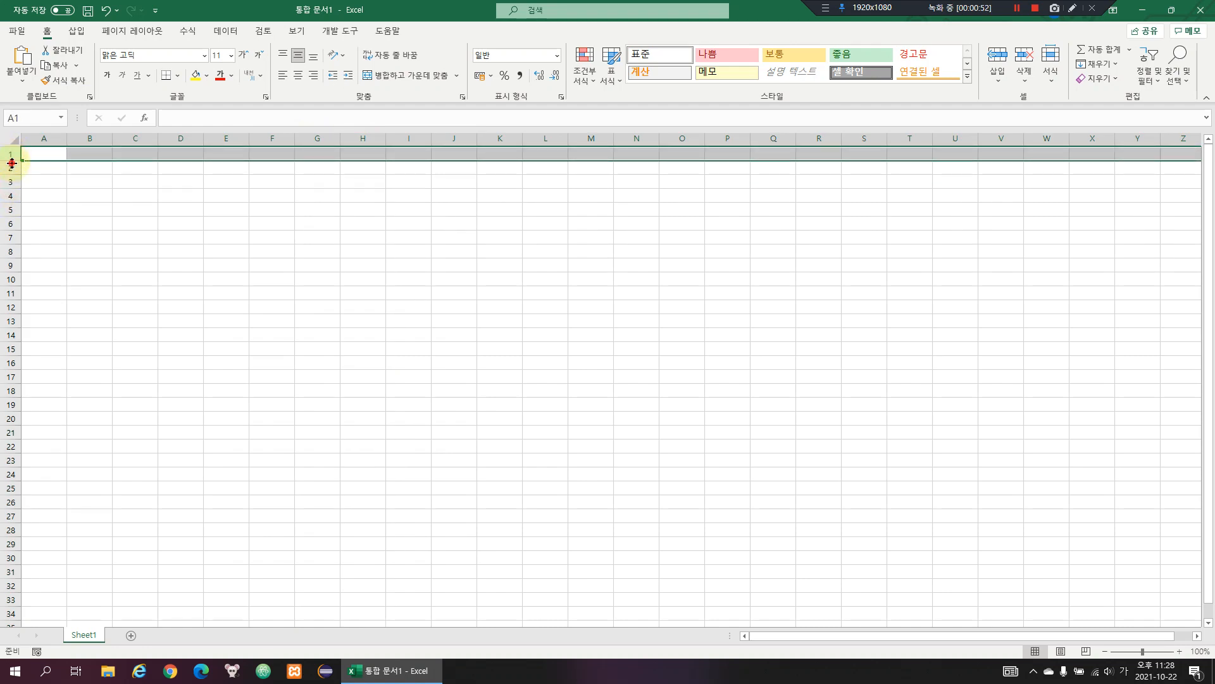
{"action": "left_click", "coordinate": [11, 168]}
{"action": "left_click", "coordinate": [11, 182]}
{"action": "left_click", "coordinate": [11, 154]}
{"action": "left_click", "coordinate": [11, 168]}
{"action": "left_click", "coordinate": [11, 155]}
{"action": "left_click", "coordinate": [10, 168]}
{"action": "left_click", "coordinate": [11, 154]}
{"action": "left_click", "coordinate": [11, 167]}
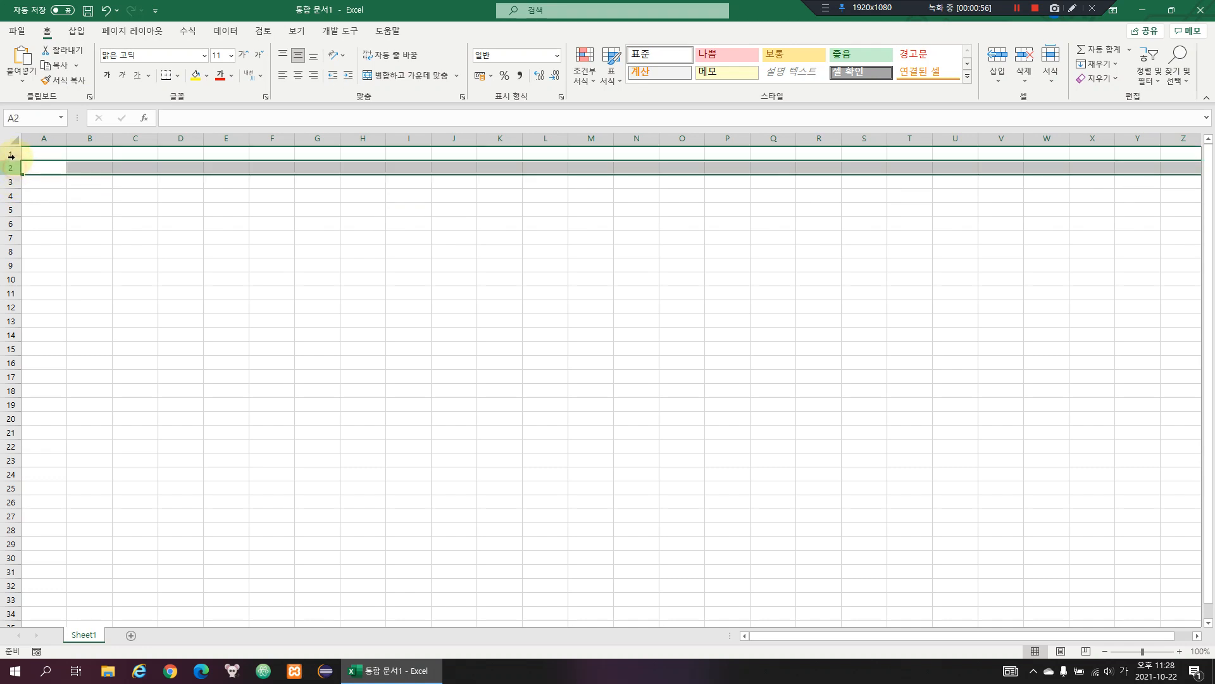
{"action": "left_click", "coordinate": [10, 154]}
{"action": "left_click", "coordinate": [11, 168]}
{"action": "left_click", "coordinate": [11, 153]}
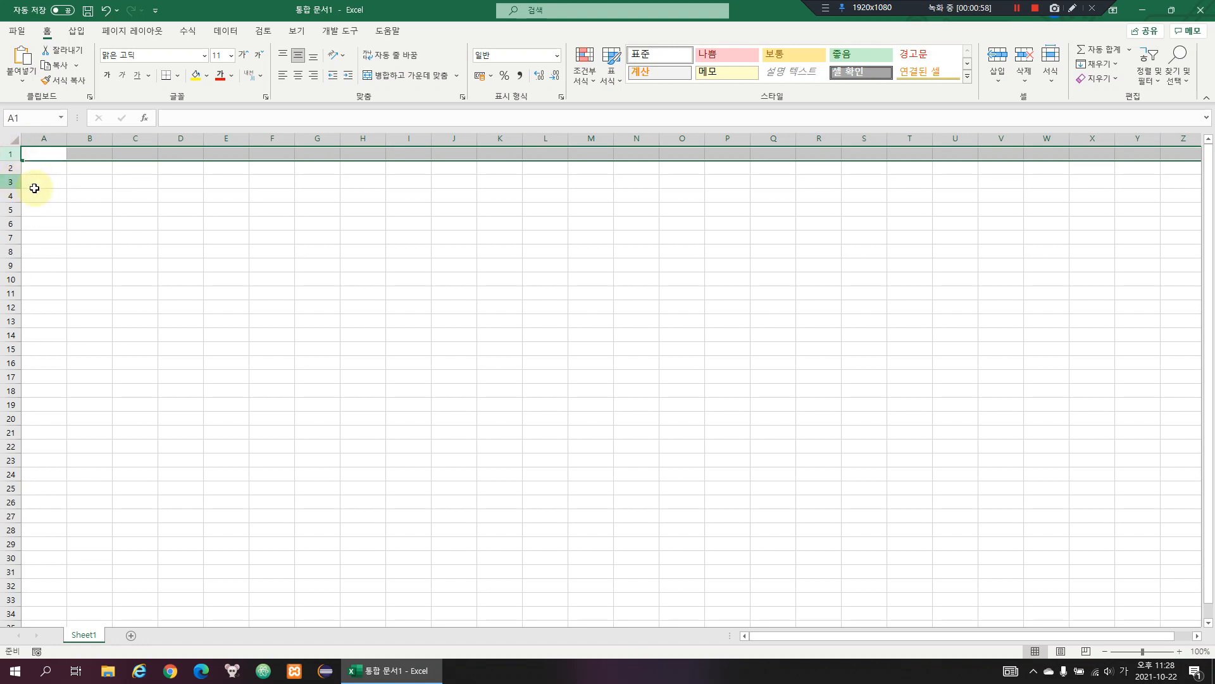
Enter the column headers 순번, 이름 and 생일 in cells A1 to C1
{"action": "left_click", "coordinate": [51, 198]}
{"action": "left_click", "coordinate": [51, 154]}
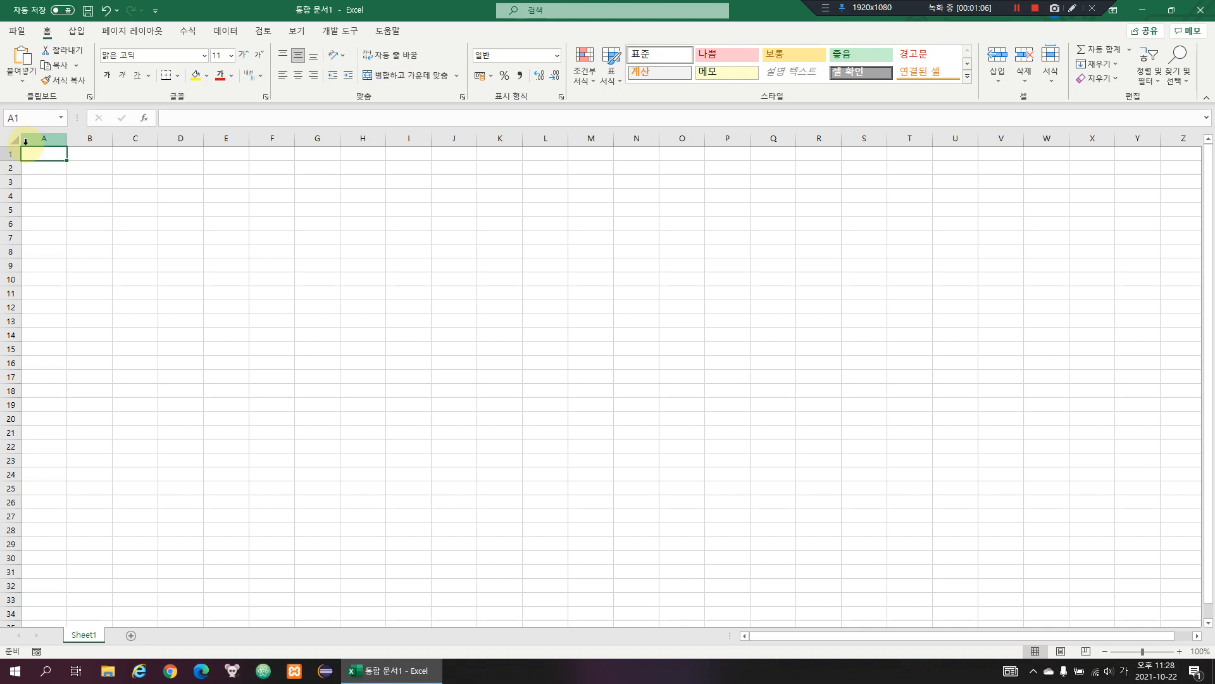
{"action": "type", "text": "ㄱ"}
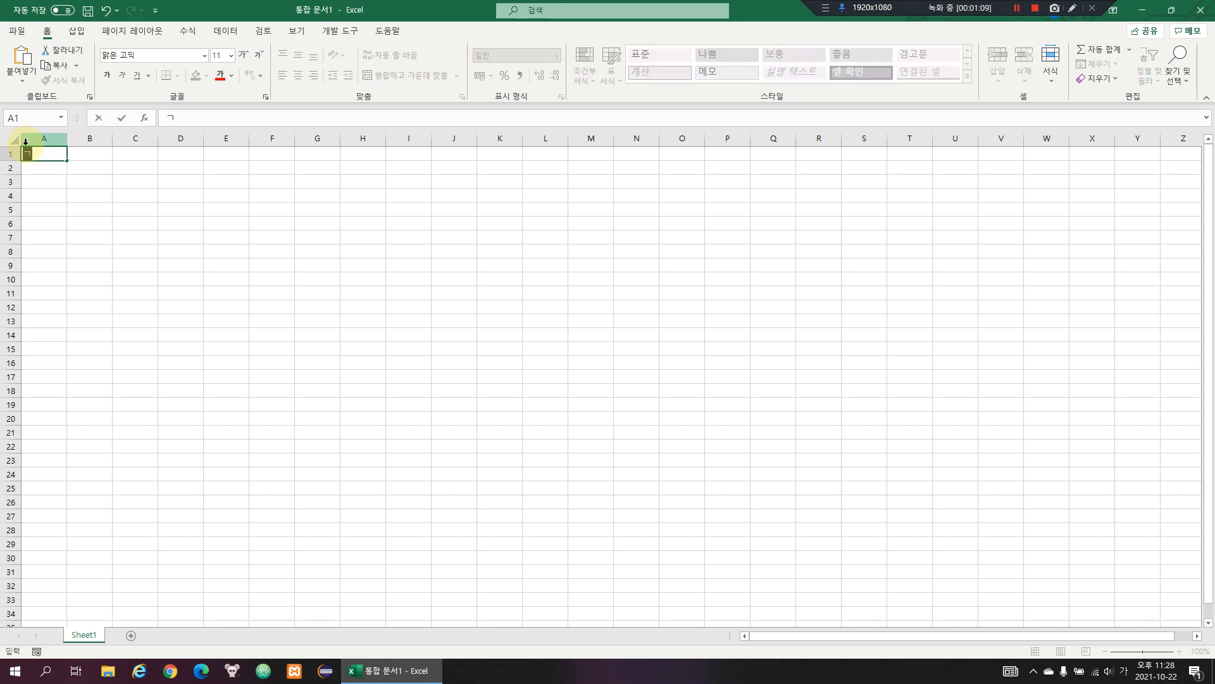
{"action": "type", "text": "번"}
{"action": "key", "text": "Tab"}
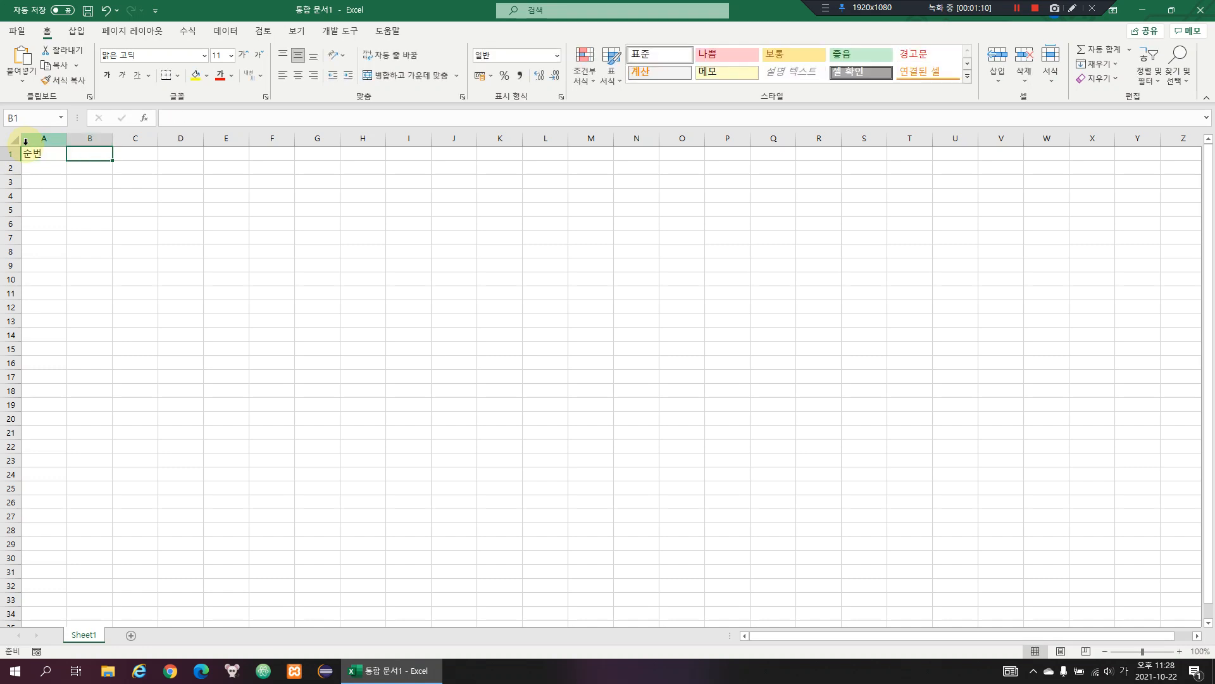
{"action": "type", "text": "이름"}
{"action": "key", "text": "Tab"}
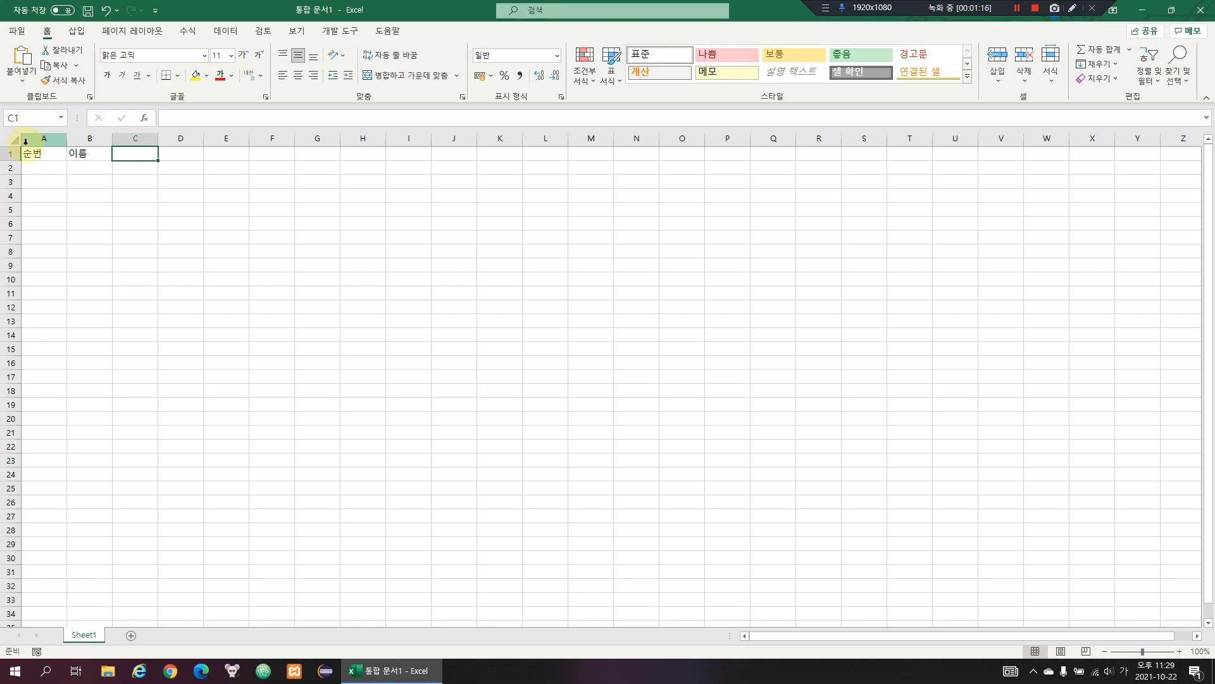
{"action": "type", "text": "생일"}
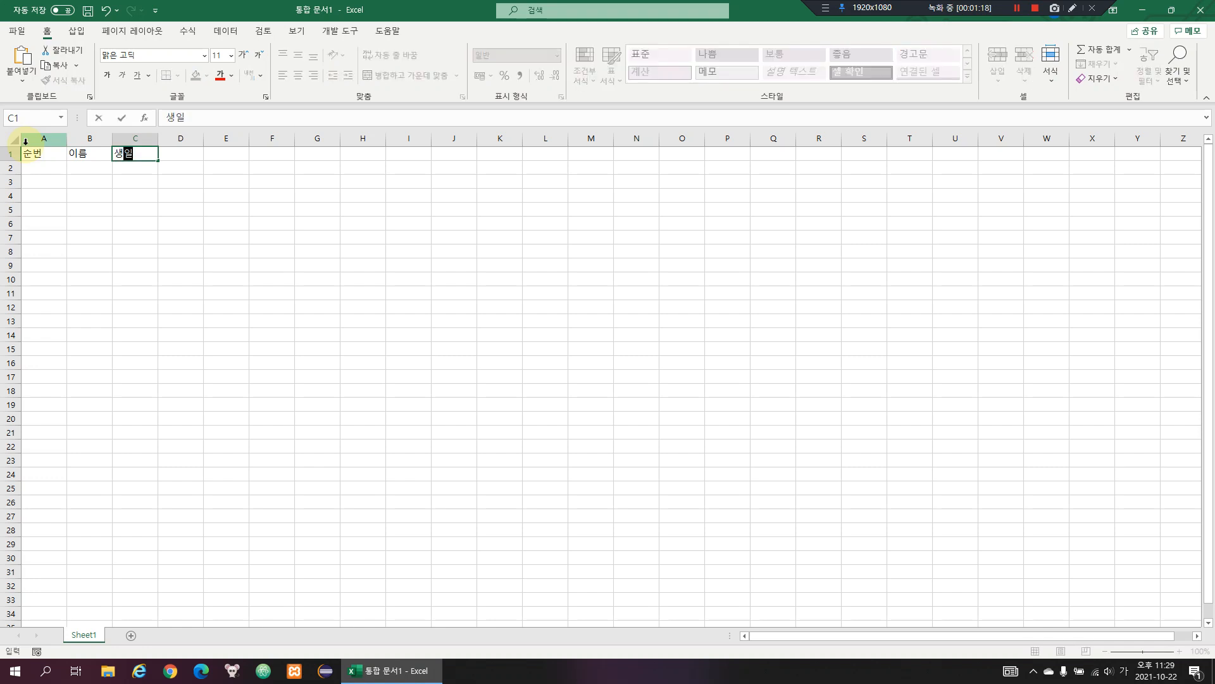
{"action": "key", "text": "Tab"}
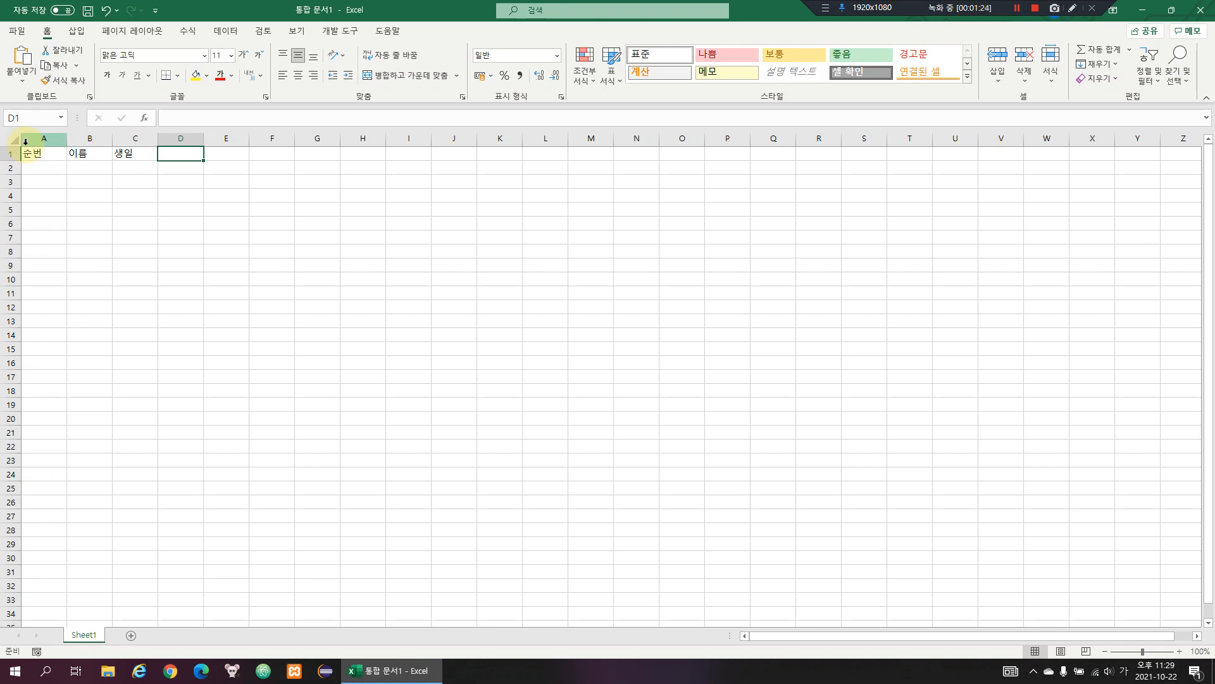
Add the column headers 색상특징 and 소지금 in cells D1 and E1
{"action": "type", "text": "색"}
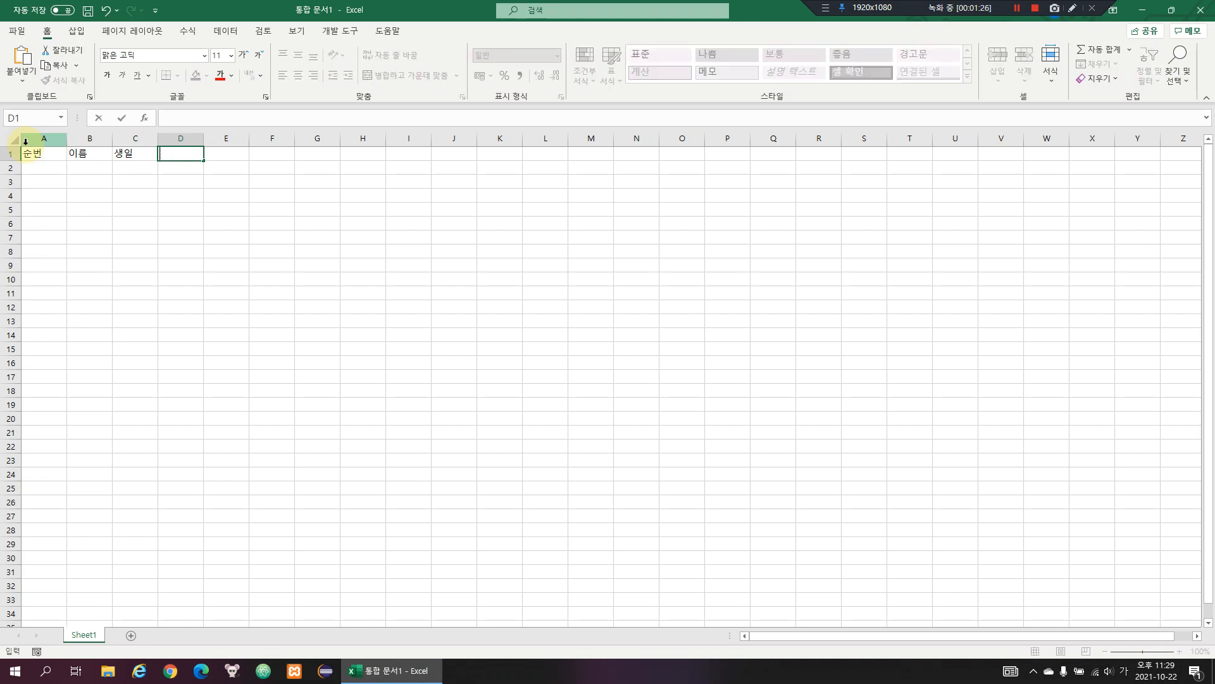
{"action": "type", "text": "상특징"}
{"action": "key", "text": "Tab"}
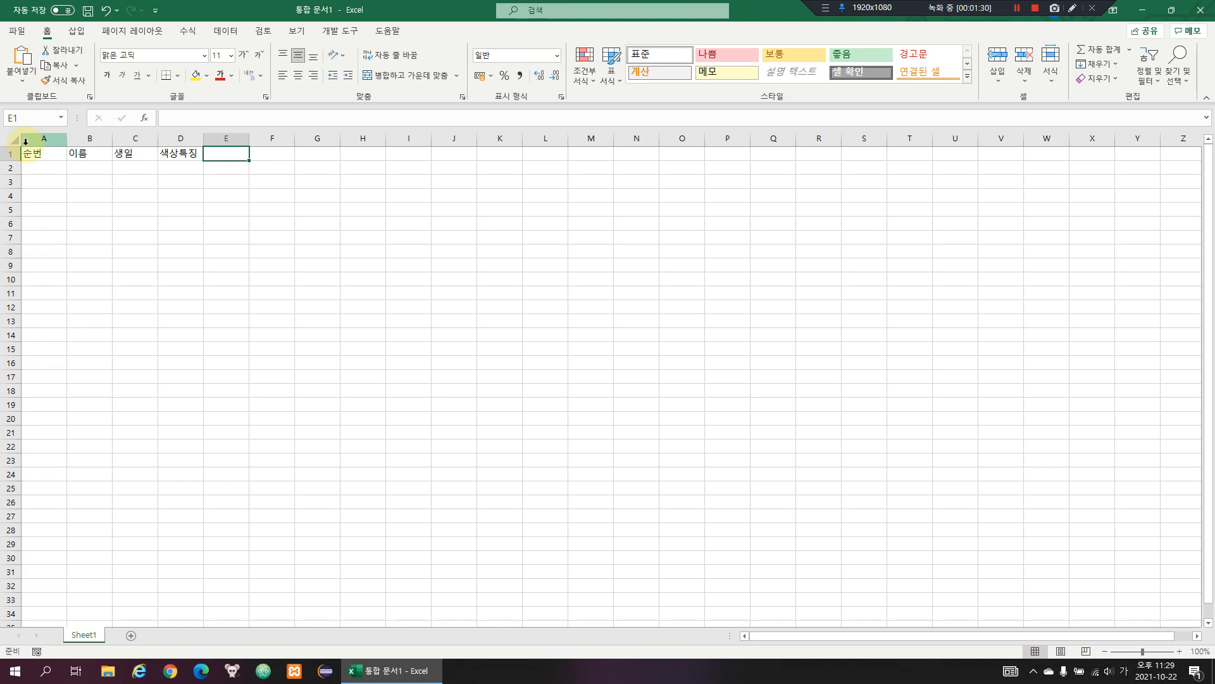
{"action": "type", "text": "돈"}
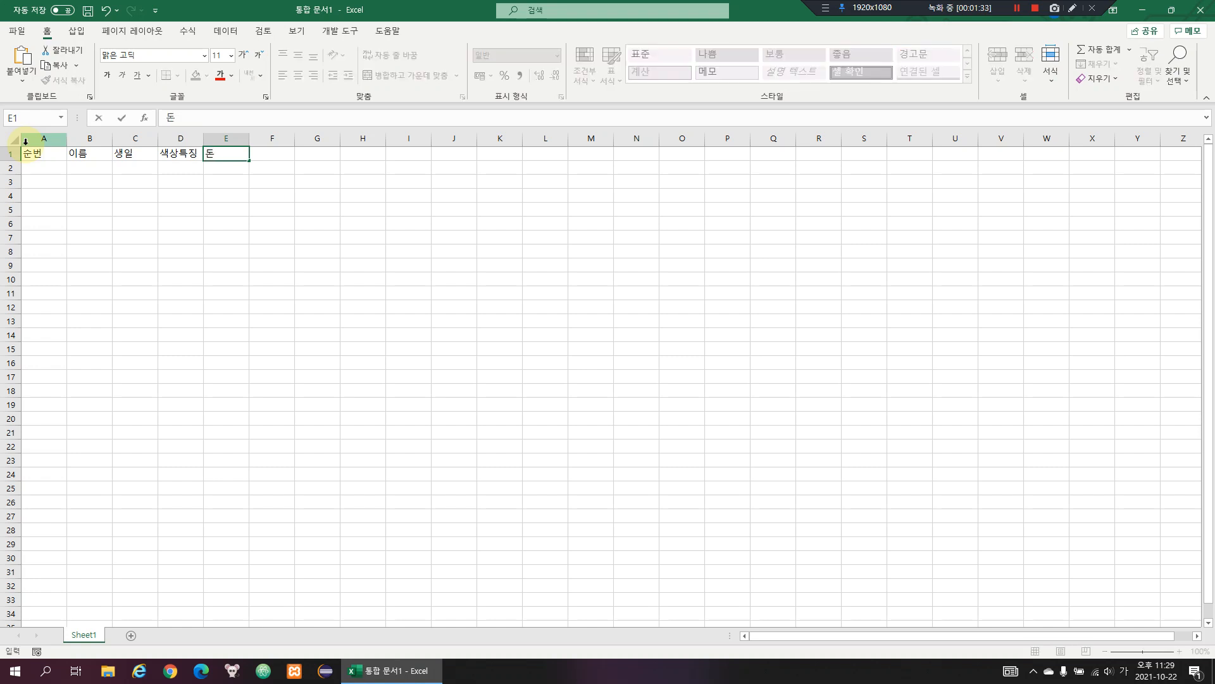
{"action": "key", "text": "BackSpace"}
{"action": "key", "text": "BackSpace"}
{"action": "key", "text": "BackSpace"}
{"action": "type", "text": "소지금"}
{"action": "key", "text": "Return"}
Number the records 1 to 5 under 순번 in cells A2 to A6
{"action": "type", "text": "1 "}
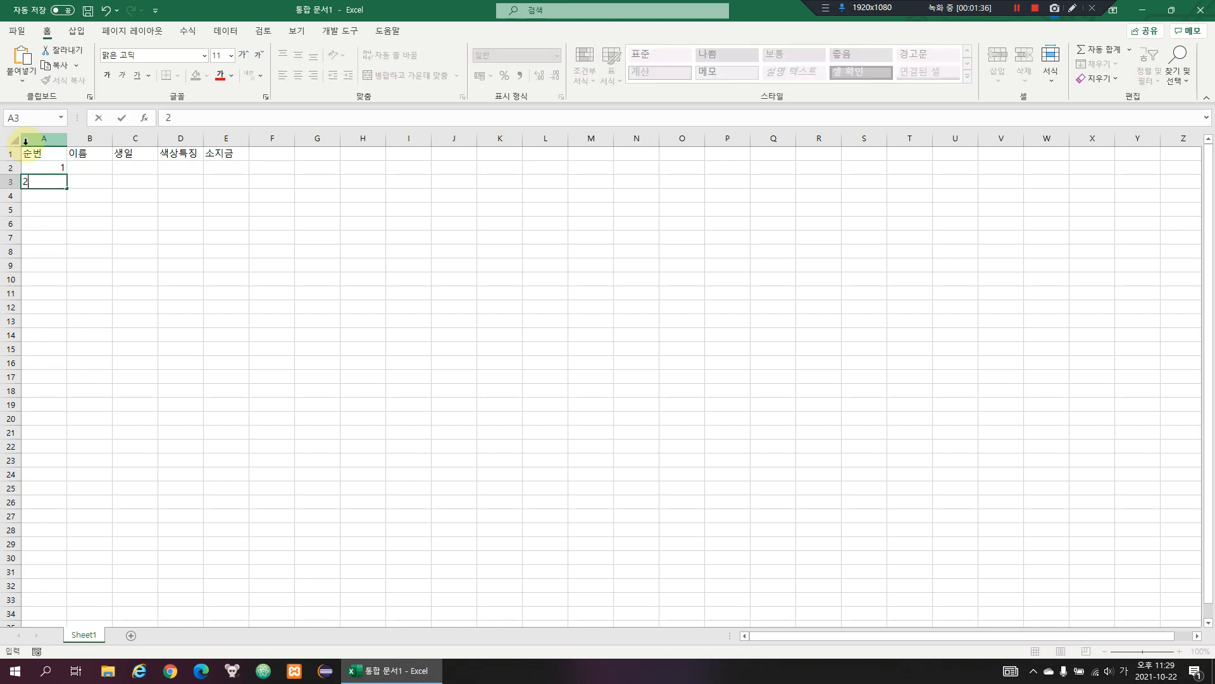
{"action": "type", "text": "2 3 4 5"}
Fill 이름 in cells B2 to B5 with 갑, 을, 병 and 정, and clear the number in A6
{"action": "key", "text": "Right"}
{"action": "key", "text": "Up"}
{"action": "key", "text": "Up"}
{"action": "key", "text": "Up"}
{"action": "key", "text": "Up"}
{"action": "key", "text": "Up"}
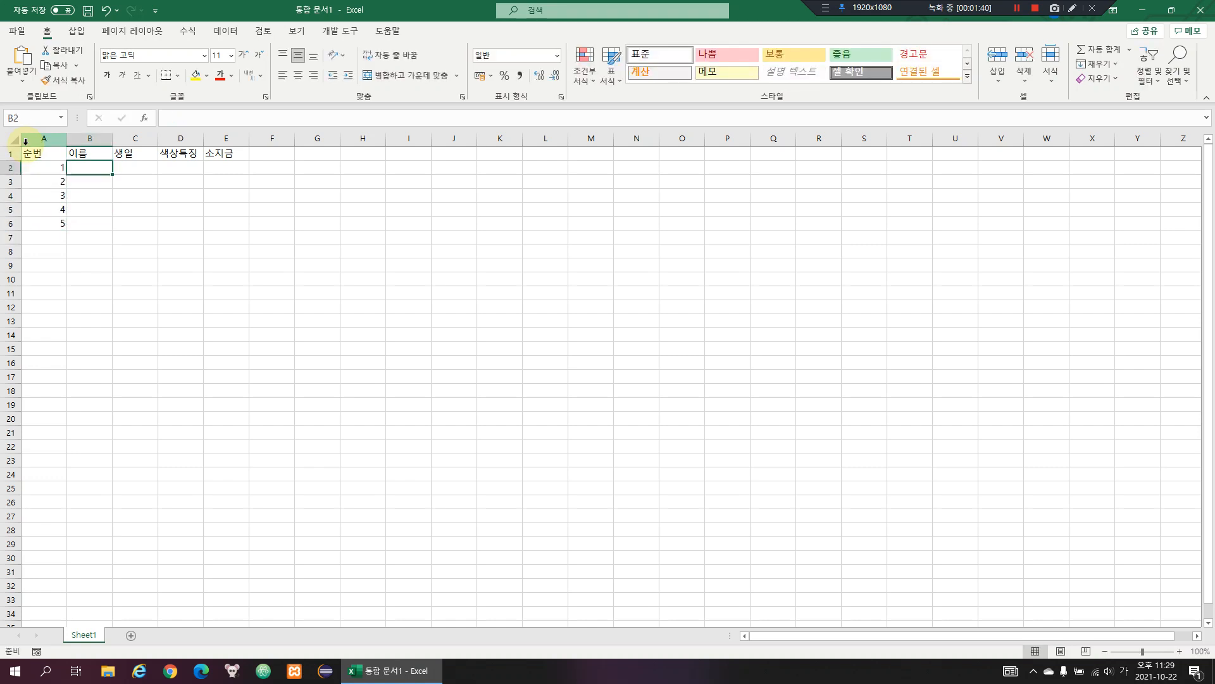
{"action": "type", "text": "갑"}
{"action": "key", "text": "Return"}
{"action": "type", "text": "을"}
{"action": "key", "text": "Return"}
{"action": "type", "text": "병"}
{"action": "key", "text": "Return"}
{"action": "type", "text": "저"}
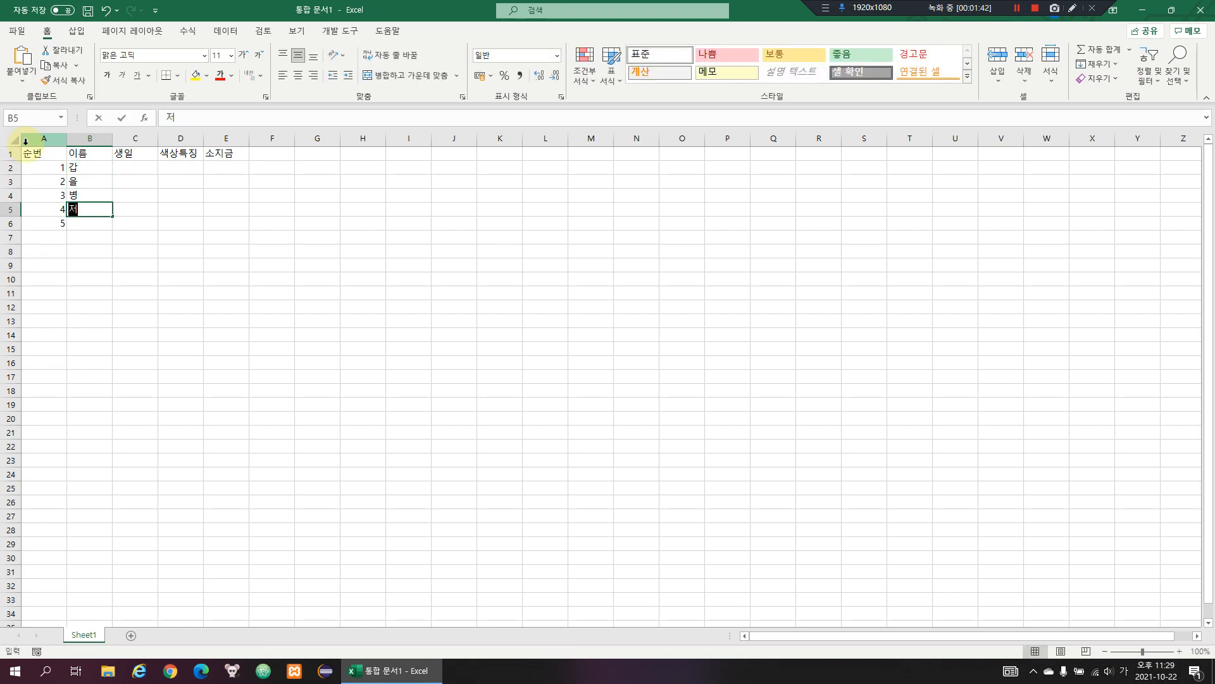
{"action": "type", "text": "ㅇ"}
{"action": "key", "text": "Return"}
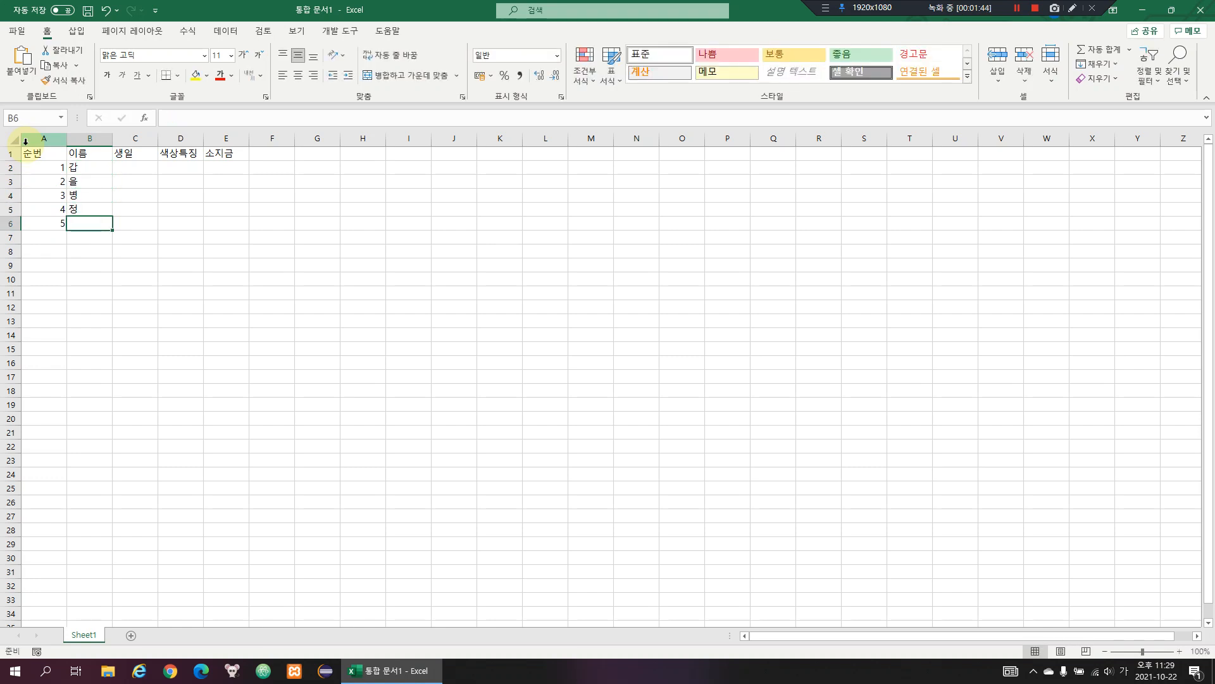
{"action": "key", "text": "Left"}
{"action": "key", "text": "Delete"}
Enter a birthday as month and day for each of the four records in cells C2 to C5
{"action": "key", "text": "Right"}
{"action": "key", "text": "Up"}
{"action": "key", "text": "Up"}
{"action": "key", "text": "Up"}
{"action": "key", "text": "Right"}
{"action": "key", "text": "Up"}
{"action": "type", "text": "1-1"}
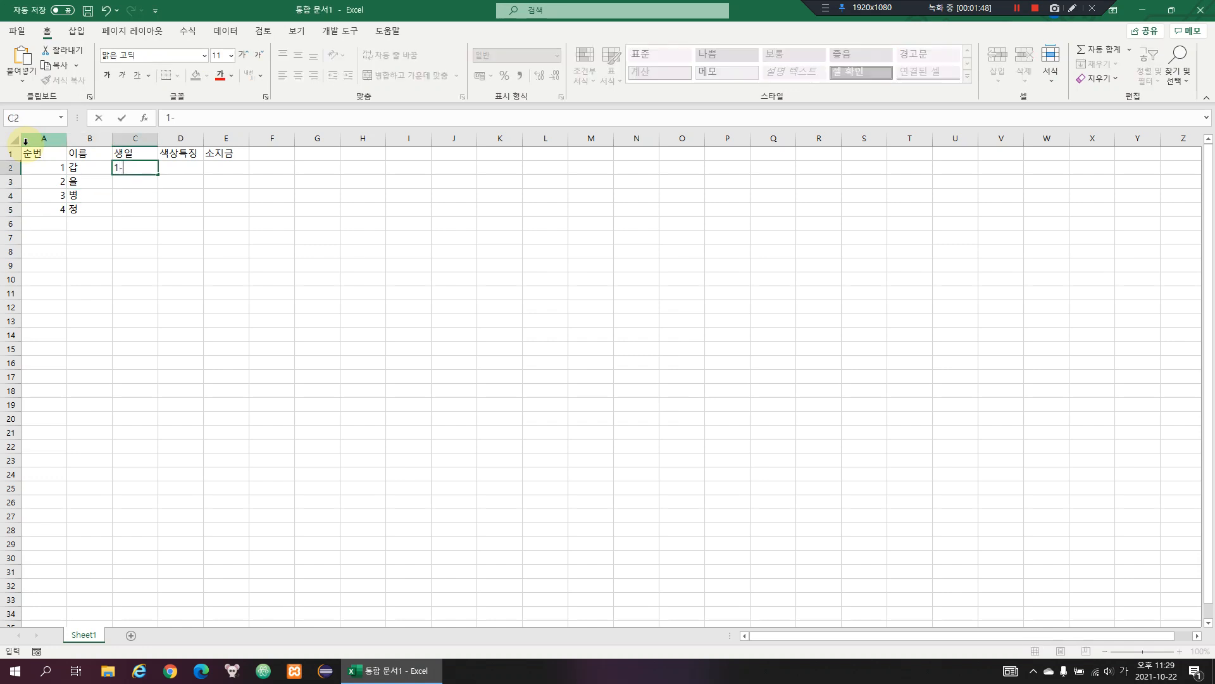
{"action": "key", "text": "Return"}
{"action": "type", "text": "2-1"}
{"action": "key", "text": "Return"}
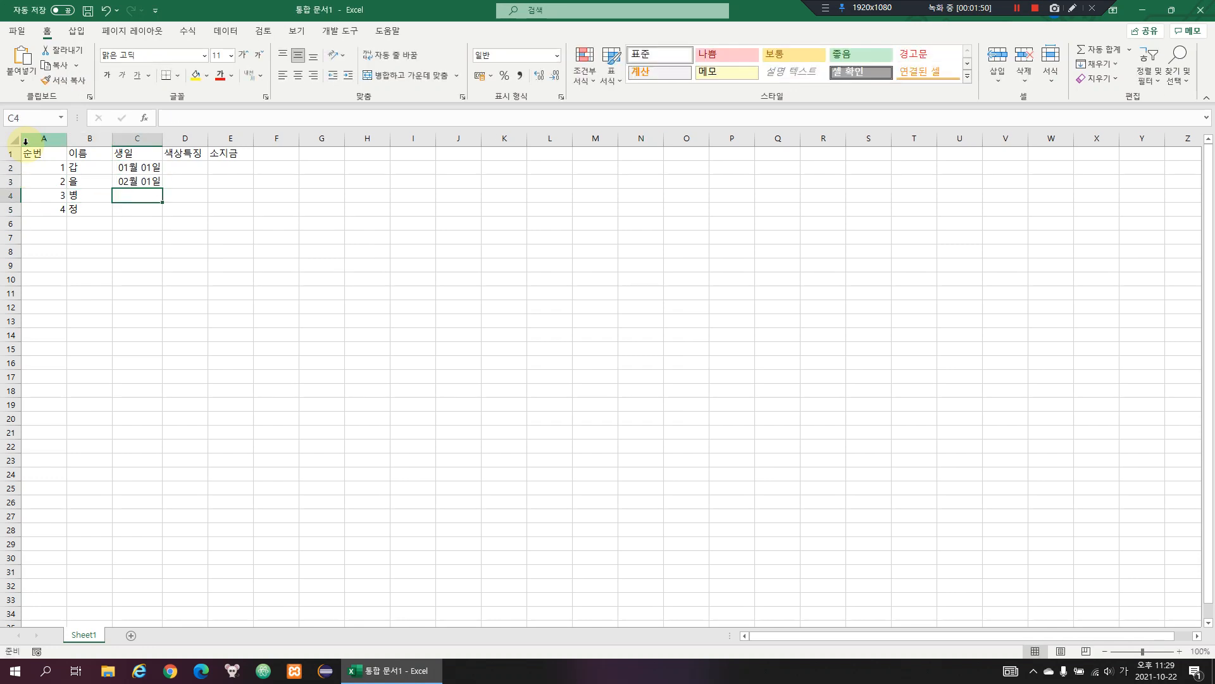
{"action": "type", "text": "3-1"}
{"action": "key", "text": "Return"}
{"action": "type", "text": "4-1"}
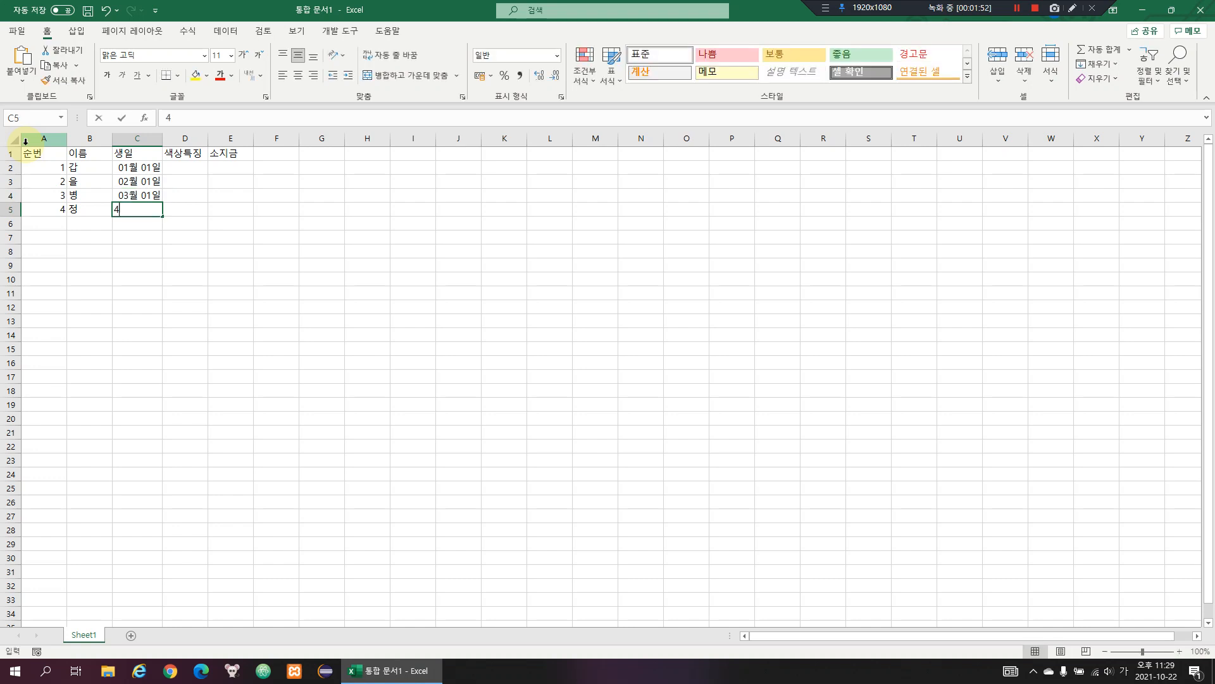
{"action": "key", "text": "Return"}
Enter 빨강, 노랑, 초록 and 파랑 under 색상특징 in cells D2 to D5
{"action": "key", "text": "Up"}
{"action": "key", "text": "Right"}
{"action": "key", "text": "Right"}
{"action": "key", "text": "Left"}
{"action": "key", "text": "Up"}
{"action": "key", "text": "Up"}
{"action": "key", "text": "Up"}
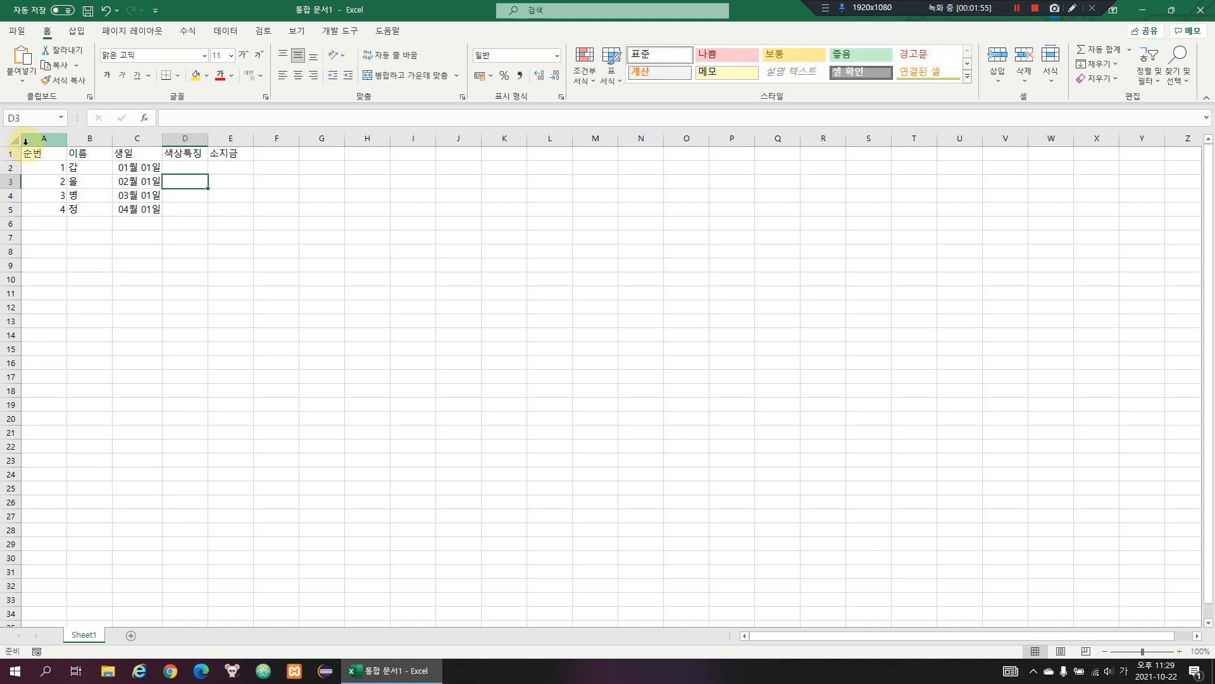
{"action": "type", "text": "빨강"}
{"action": "key", "text": "Return"}
{"action": "type", "text": "노랑"}
{"action": "key", "text": "Return"}
{"action": "type", "text": "ㅊㅗ록"}
{"action": "key", "text": "Return"}
{"action": "type", "text": "파랑"}
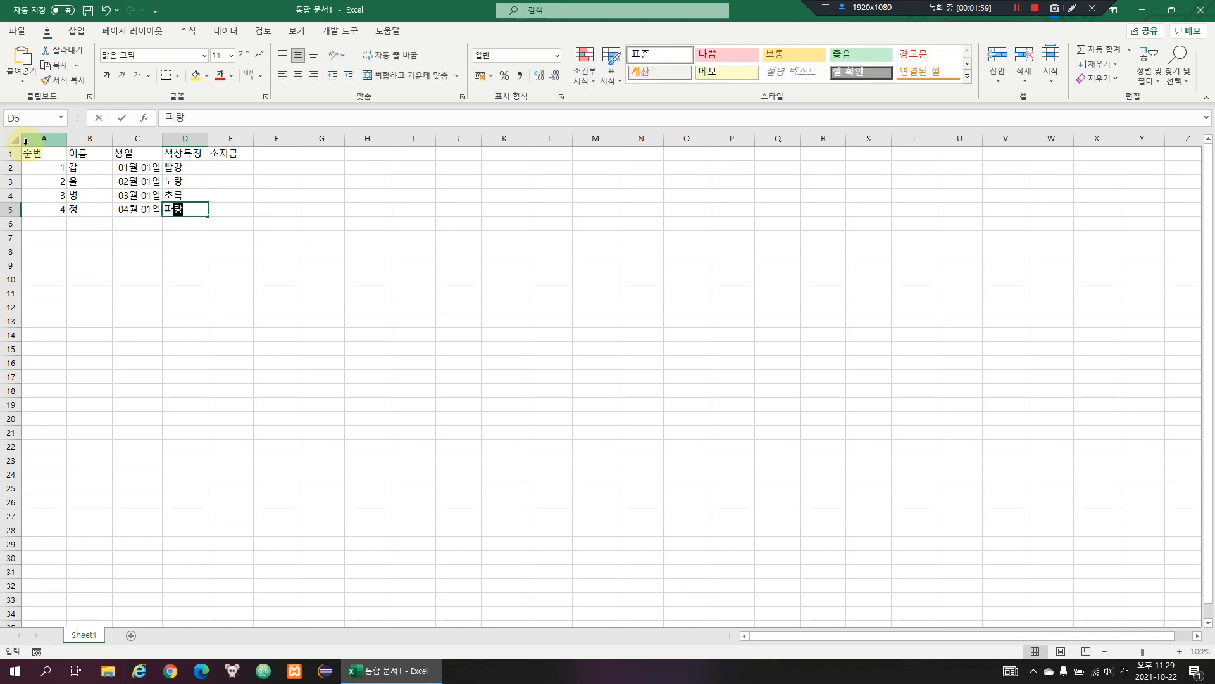
{"action": "key", "text": "Tab"}
Enter the amounts 10000, 5000, 7000 and 8000 under 소지금 in cells E2 to E5
{"action": "key", "text": "Up"}
{"action": "key", "text": "Up"}
{"action": "key", "text": "Up"}
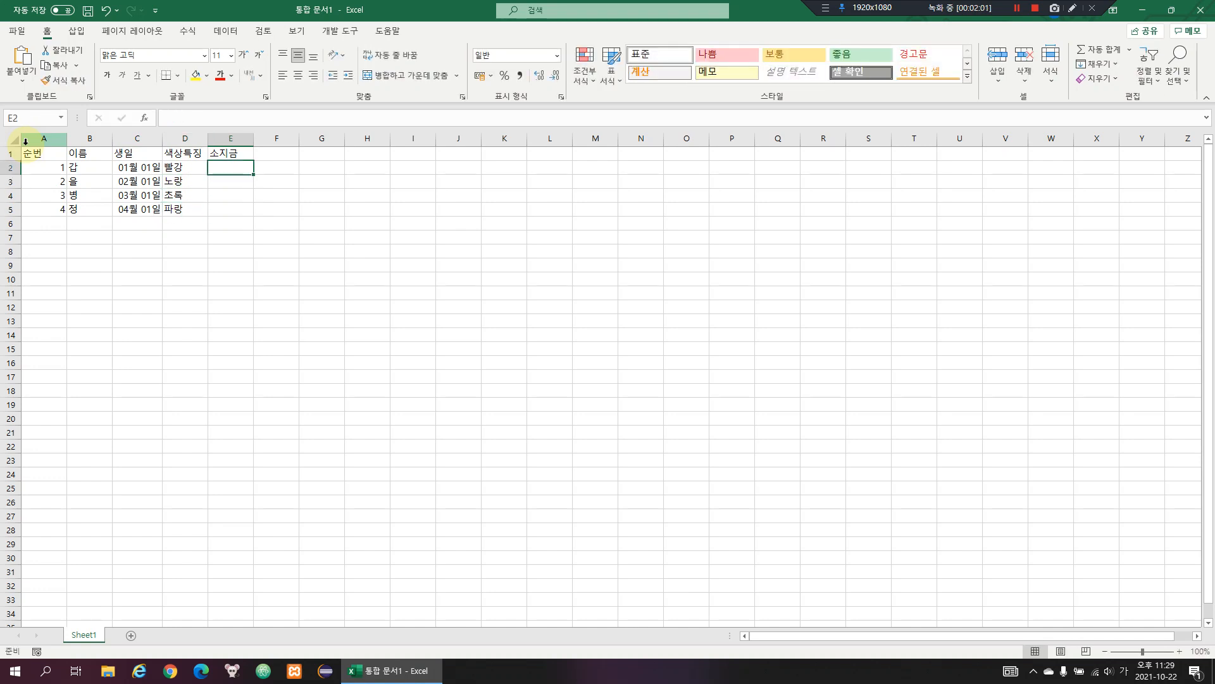
{"action": "type", "text": "10000"}
{"action": "key", "text": "Return"}
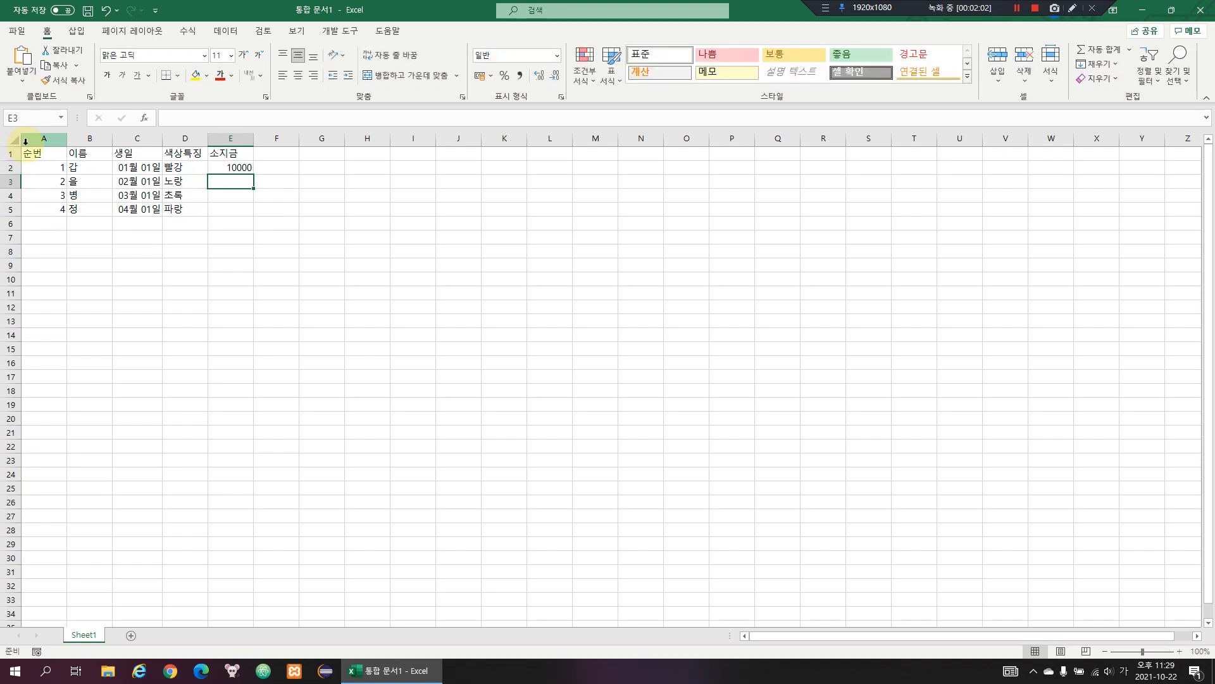
{"action": "type", "text": "5000"}
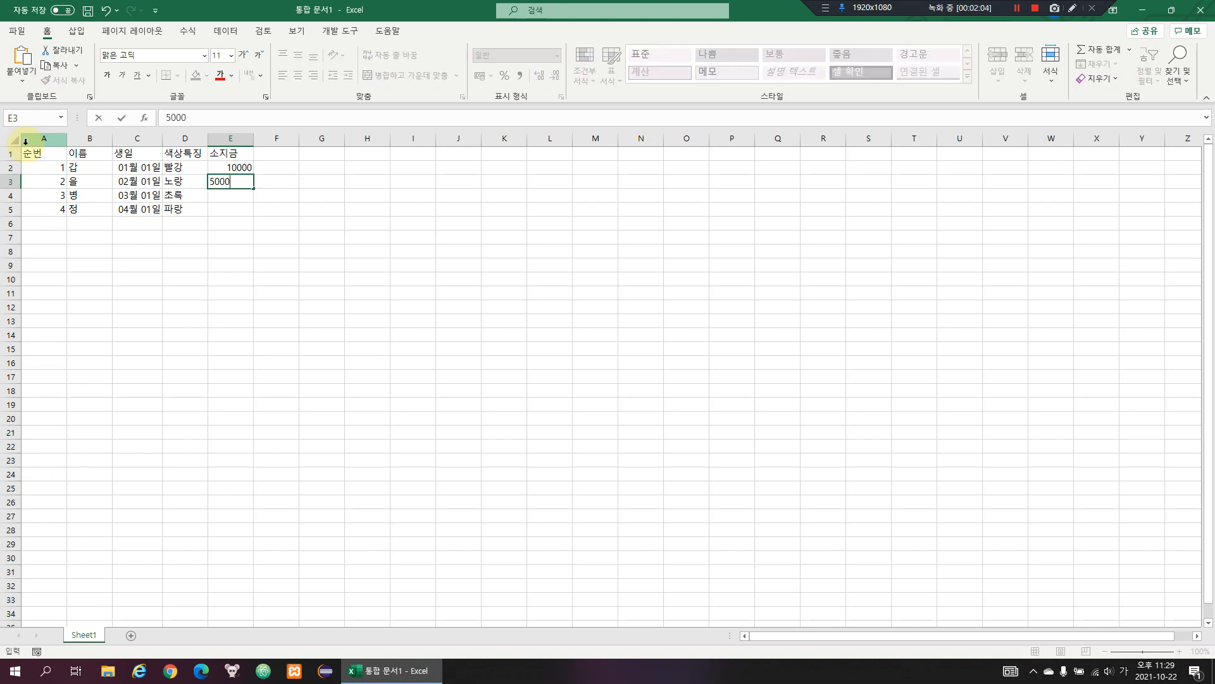
{"action": "key", "text": "Return"}
{"action": "type", "text": "7000"}
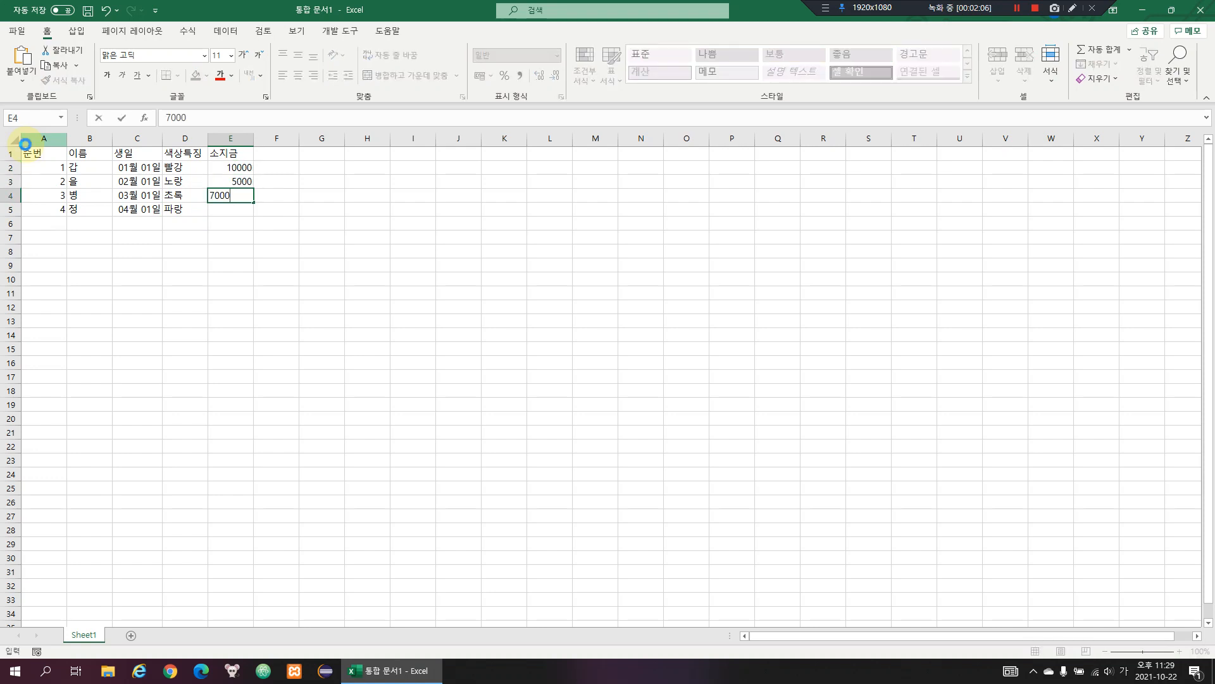
{"action": "key", "text": "Return"}
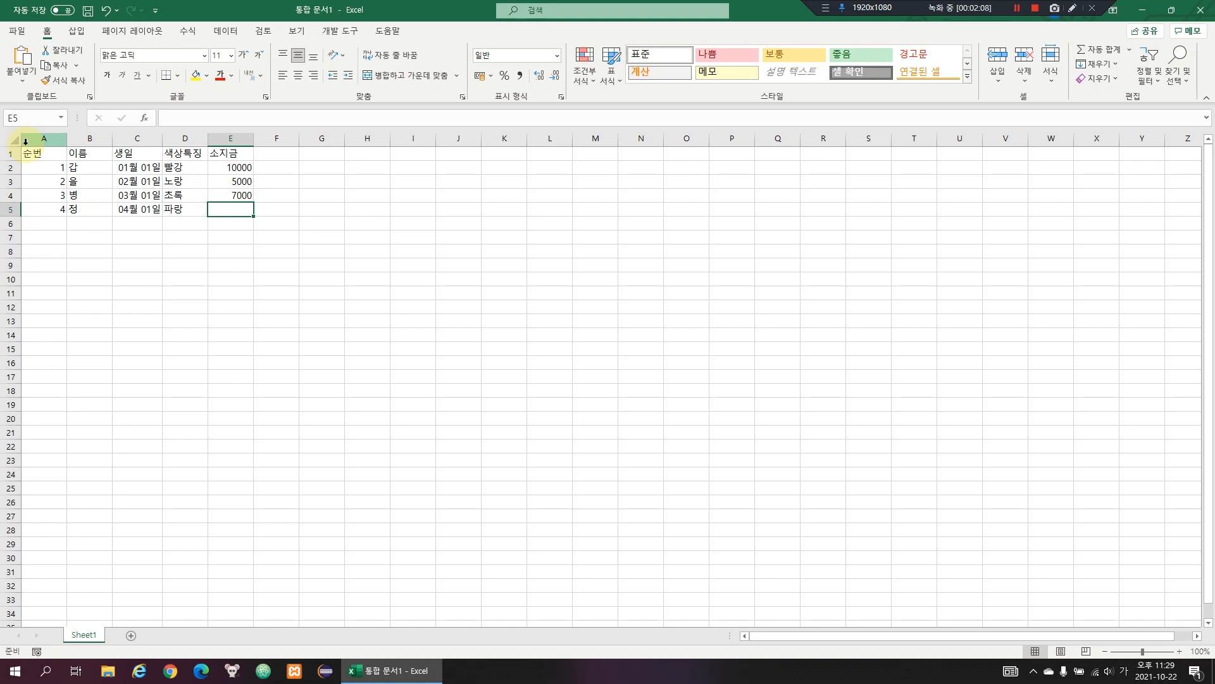
{"action": "type", "text": "8000"}
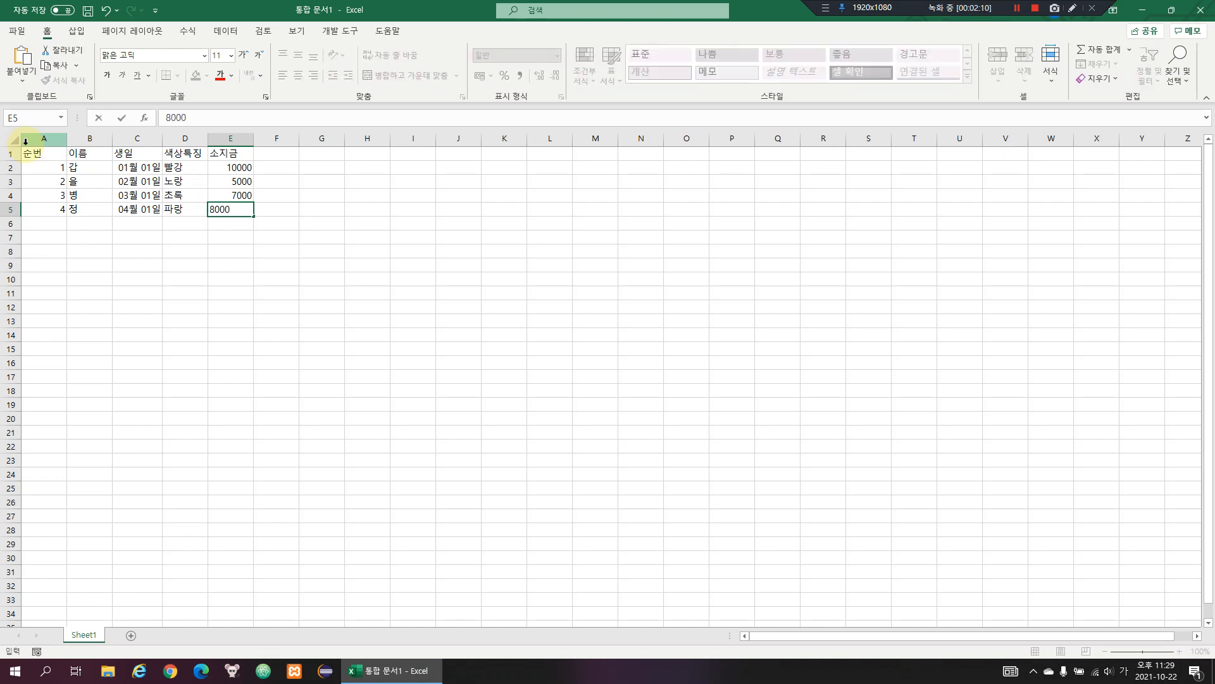
{"action": "key", "text": "Return"}
{"action": "key", "text": "Up"}
{"action": "key", "text": "Up"}
{"action": "key", "text": "Up"}
{"action": "key", "text": "Up"}
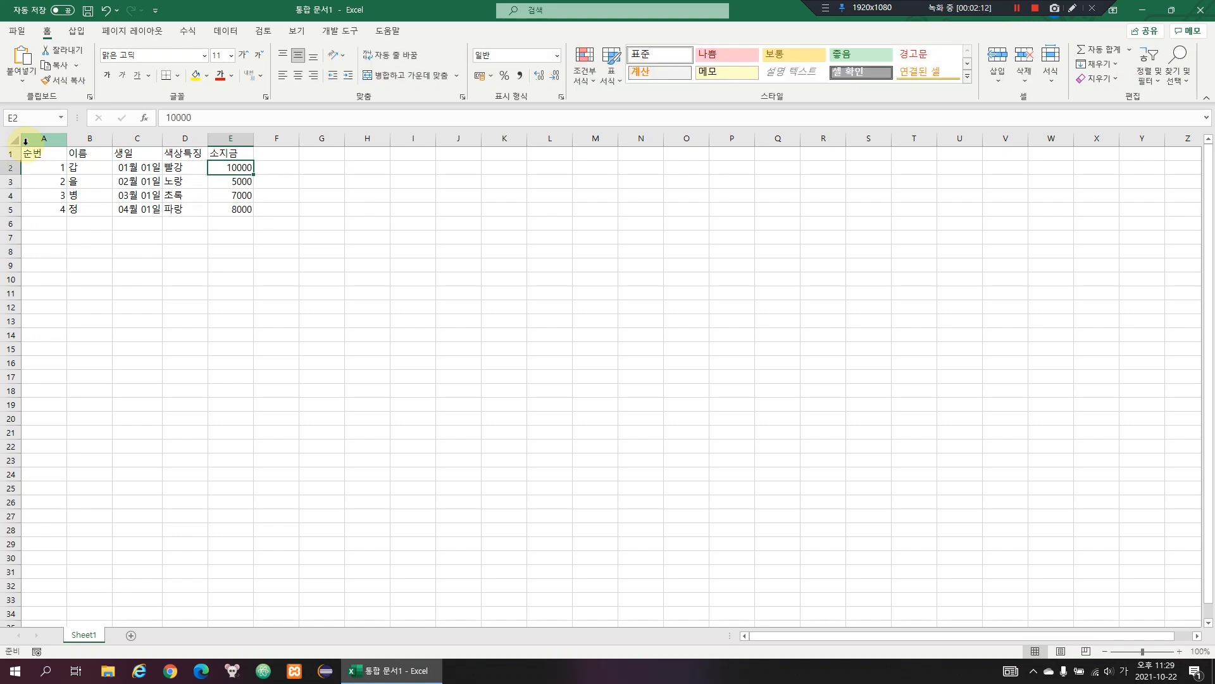
{"action": "key", "text": "Down"}
{"action": "key", "text": "Down"}
{"action": "key", "text": "Down"}
{"action": "key", "text": "Down"}
{"action": "key", "text": "Up"}
{"action": "key", "text": "Up"}
{"action": "key", "text": "Up"}
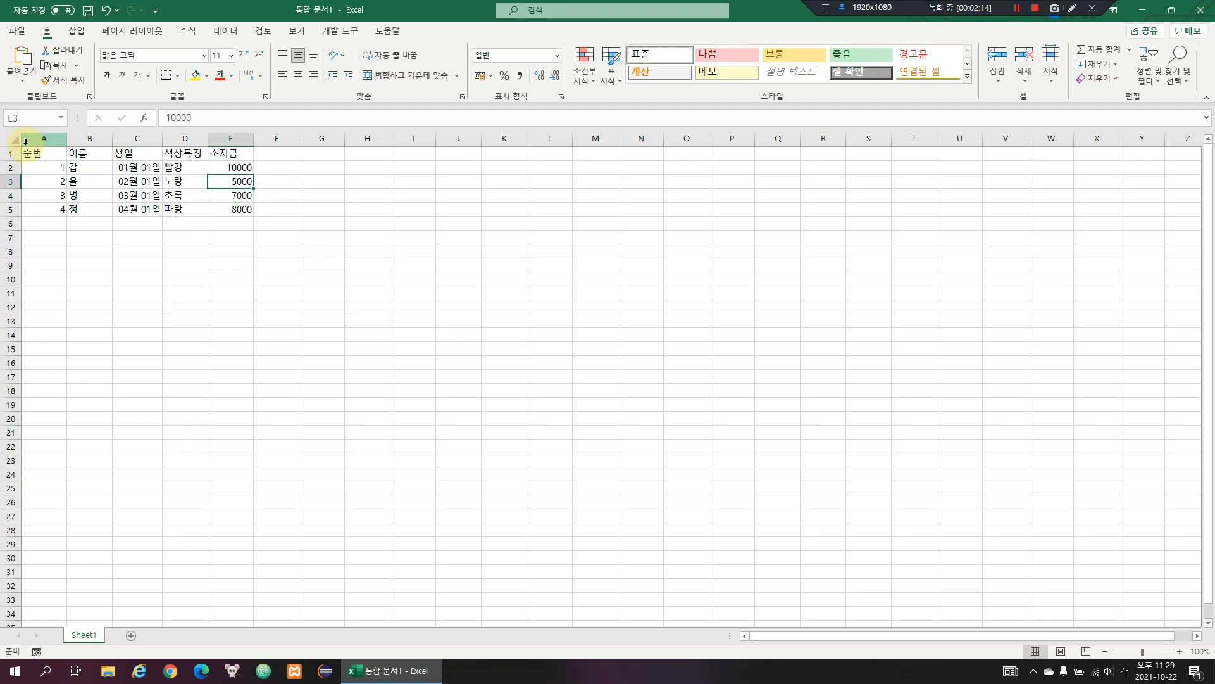
{"action": "key", "text": "Down"}
{"action": "key", "text": "Up"}
{"action": "key", "text": "Down"}
{"action": "key", "text": "Up"}
{"action": "key", "text": "Down"}
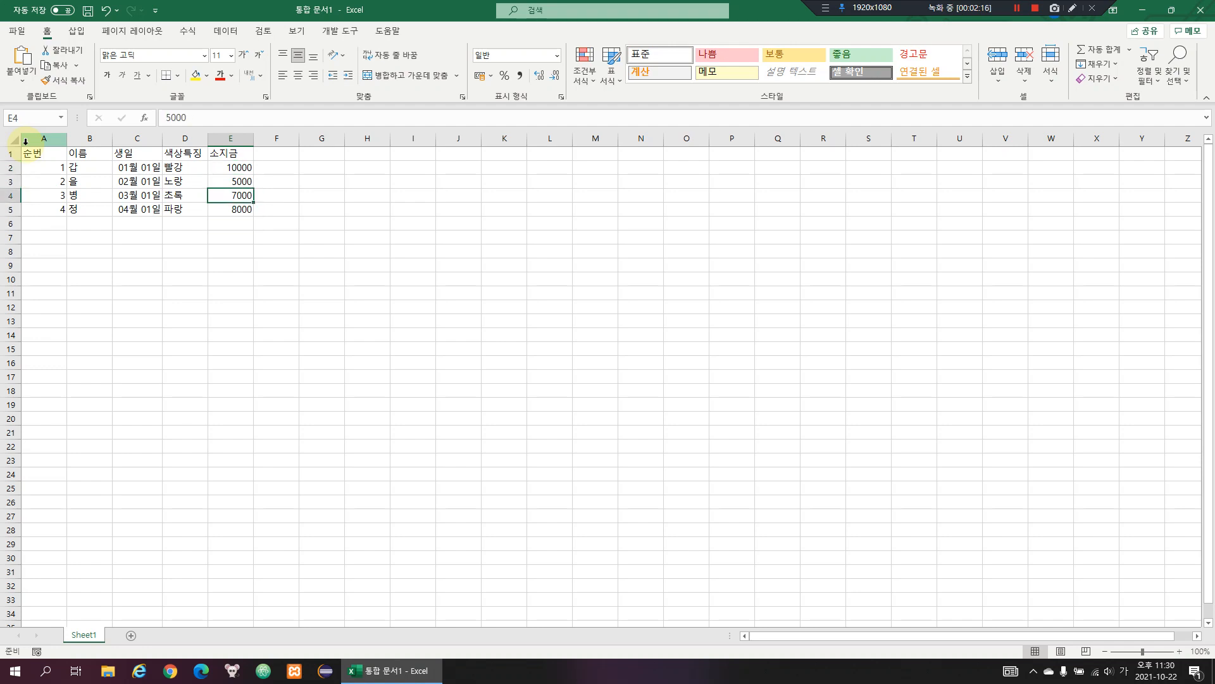
{"action": "key", "text": "Up"}
{"action": "key", "text": "Up"}
Total the amounts in cell E6 with the formula =SUM(E2:E5)
{"action": "key", "text": "Down"}
{"action": "key", "text": "Down"}
{"action": "key", "text": "Down"}
{"action": "key", "text": "Down"}
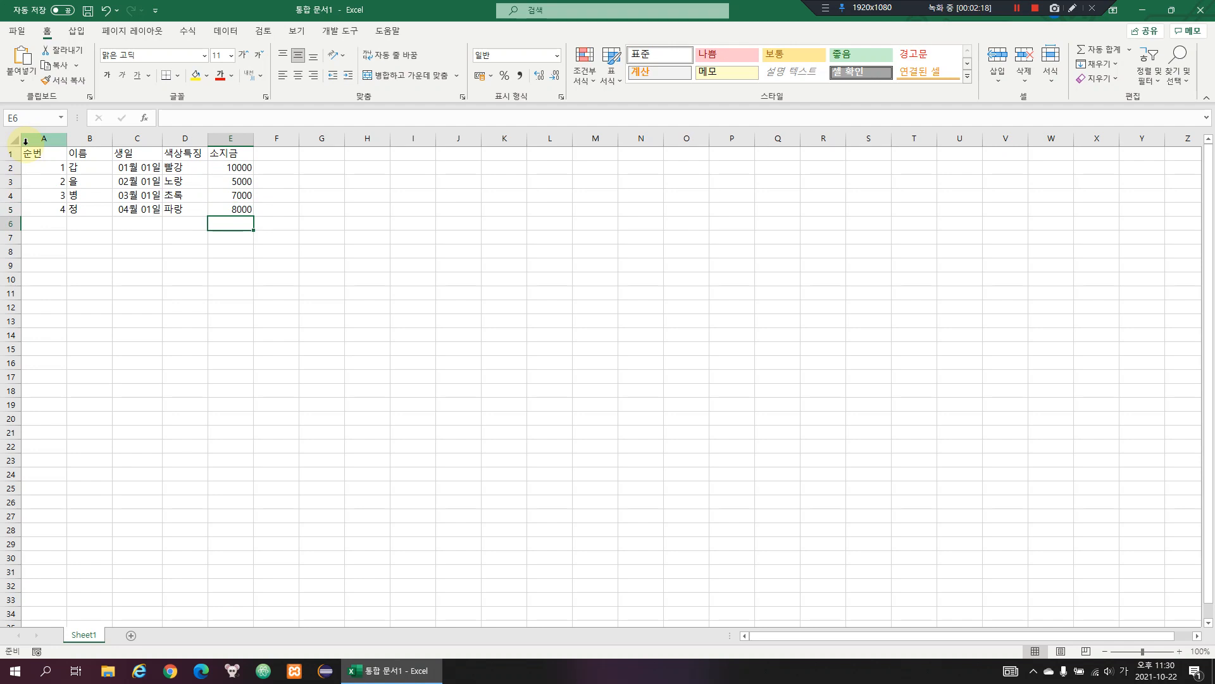
{"action": "type", "text": "=sum"}
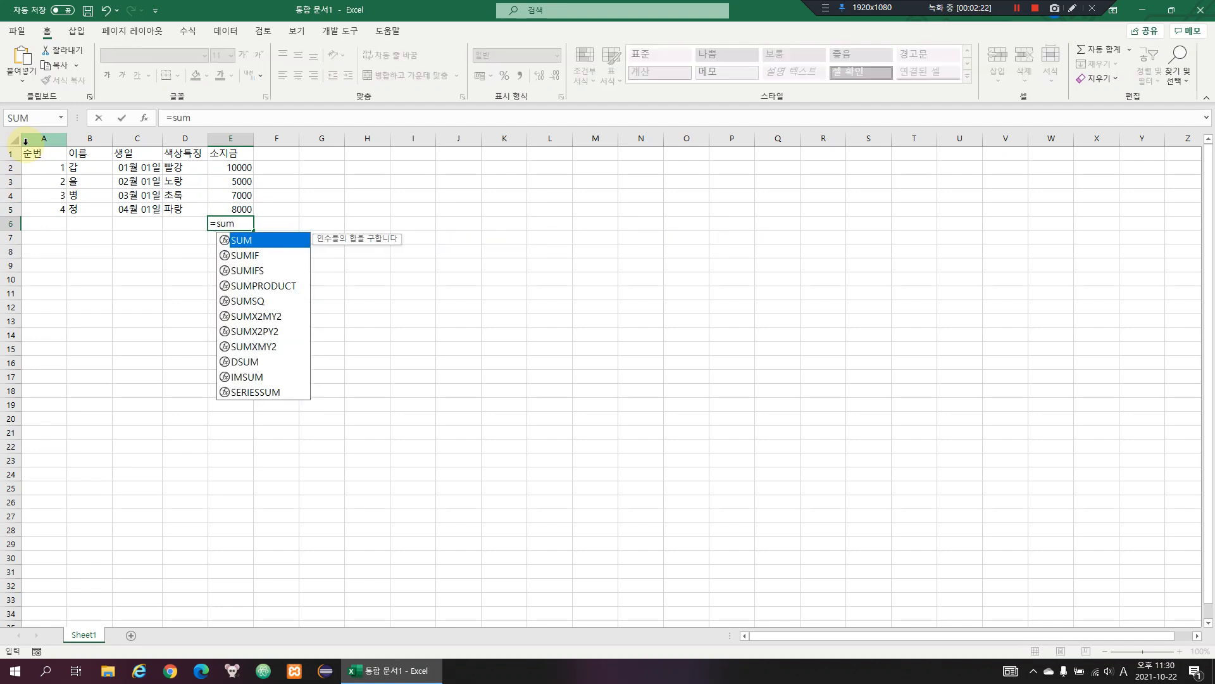
{"action": "type", "text": "("}
{"action": "key", "text": "Up"}
{"action": "key", "text": "shift+Up"}
{"action": "key", "text": "shift+Up"}
{"action": "key", "text": "shift+Up"}
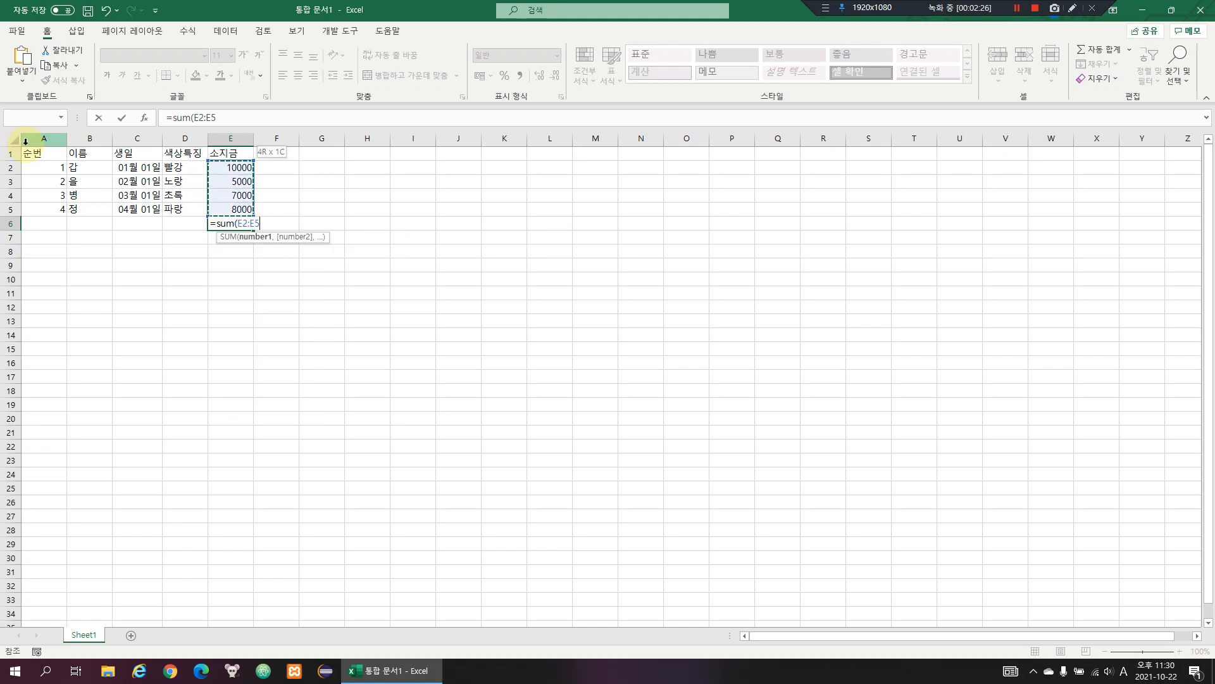
{"action": "type", "text": ")"}
{"action": "key", "text": "Return"}
{"action": "key", "text": "Up"}
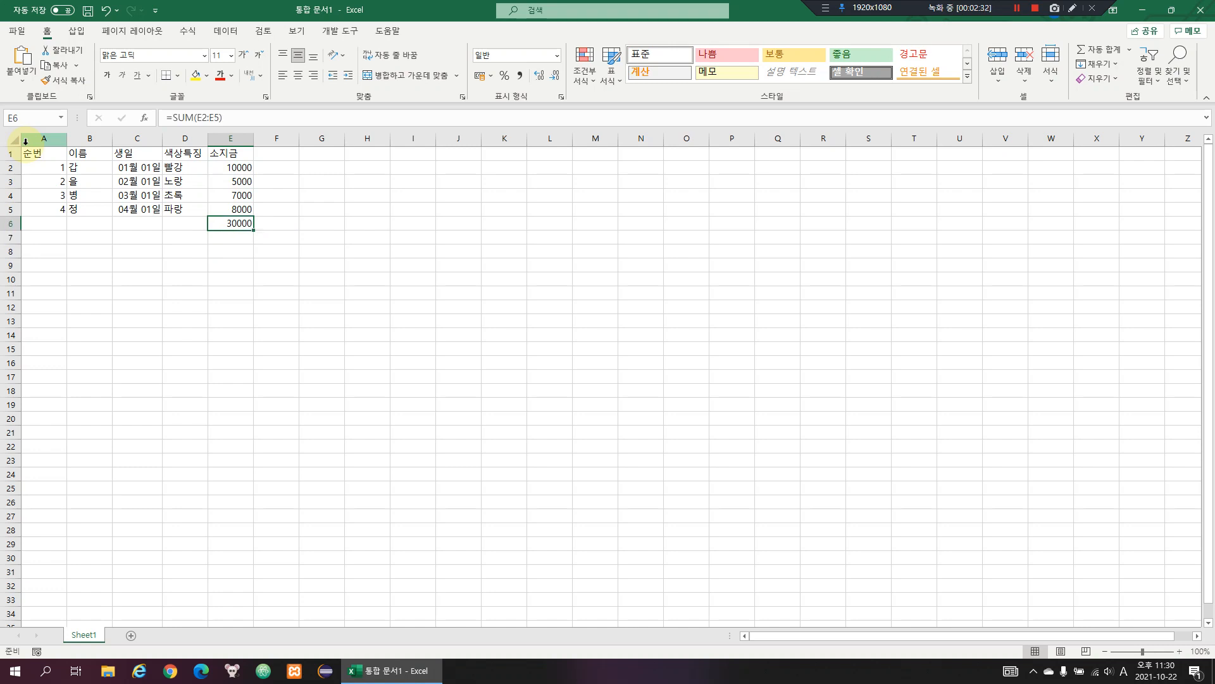
Re-enter the SUM formula in E6 through the function arguments dialog, with E2:E5 as Number1
{"action": "type", "text": "="}
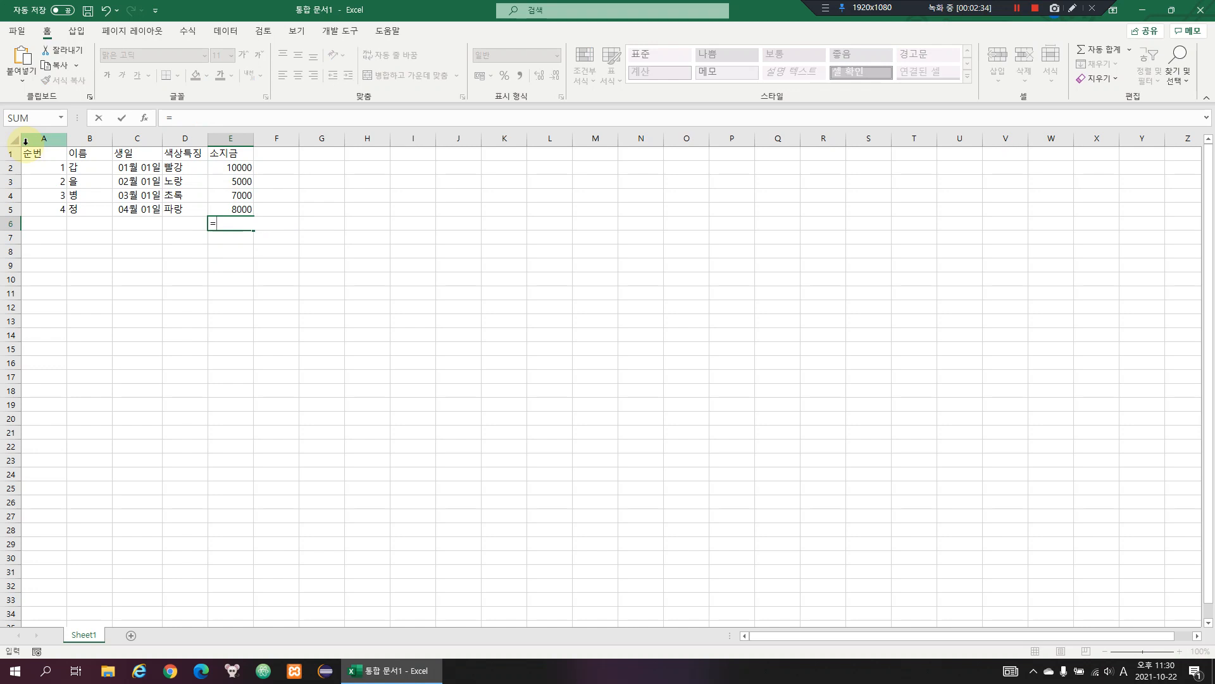
{"action": "type", "text": "sum"}
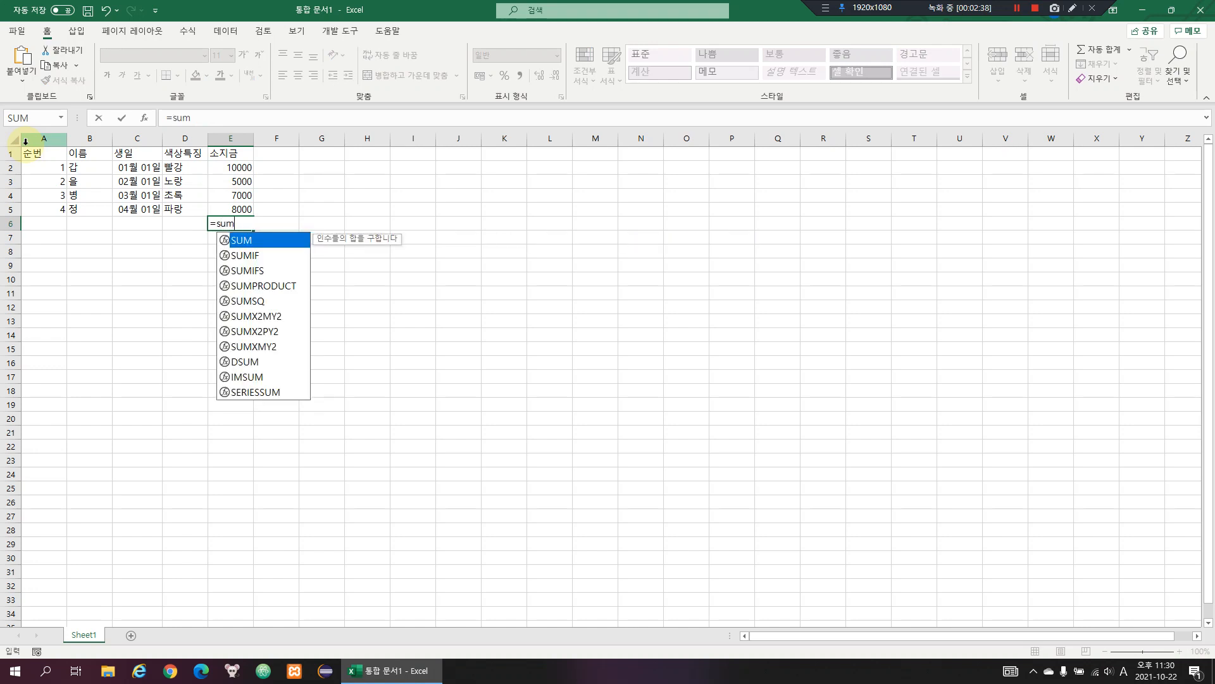
{"action": "key", "text": "ctrl+a"}
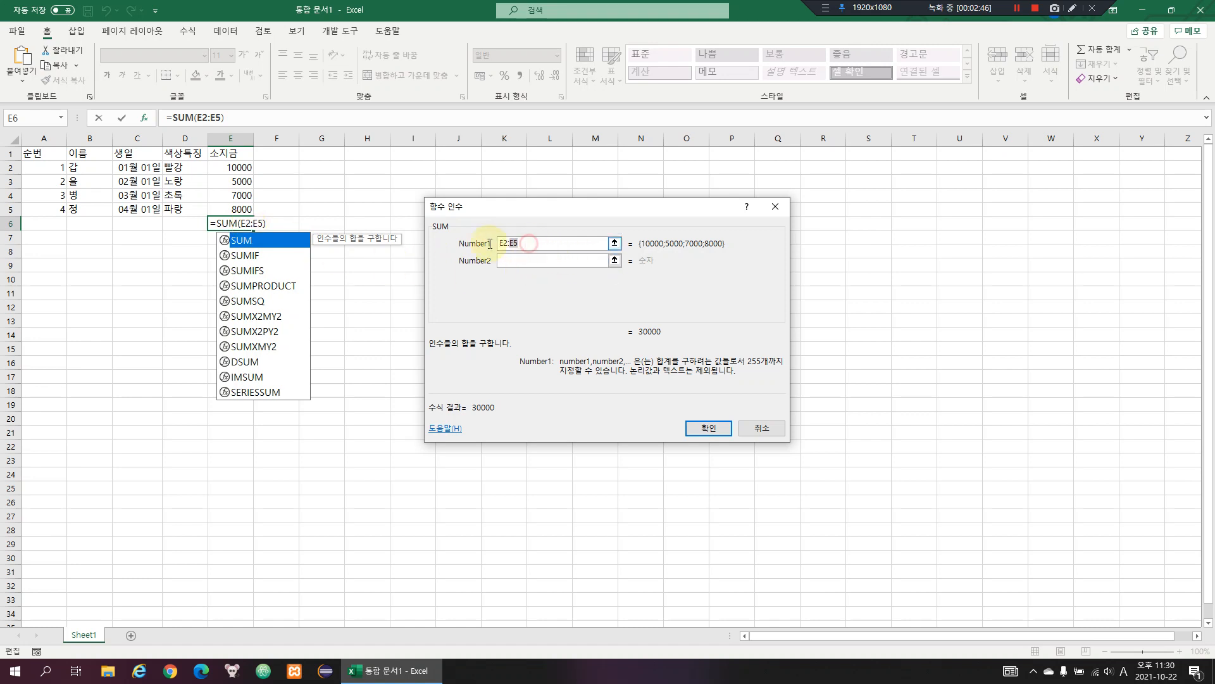
{"action": "key", "text": "Delete"}
{"action": "left_click_drag", "start_coordinate": [243, 168], "coordinate": [243, 208]}
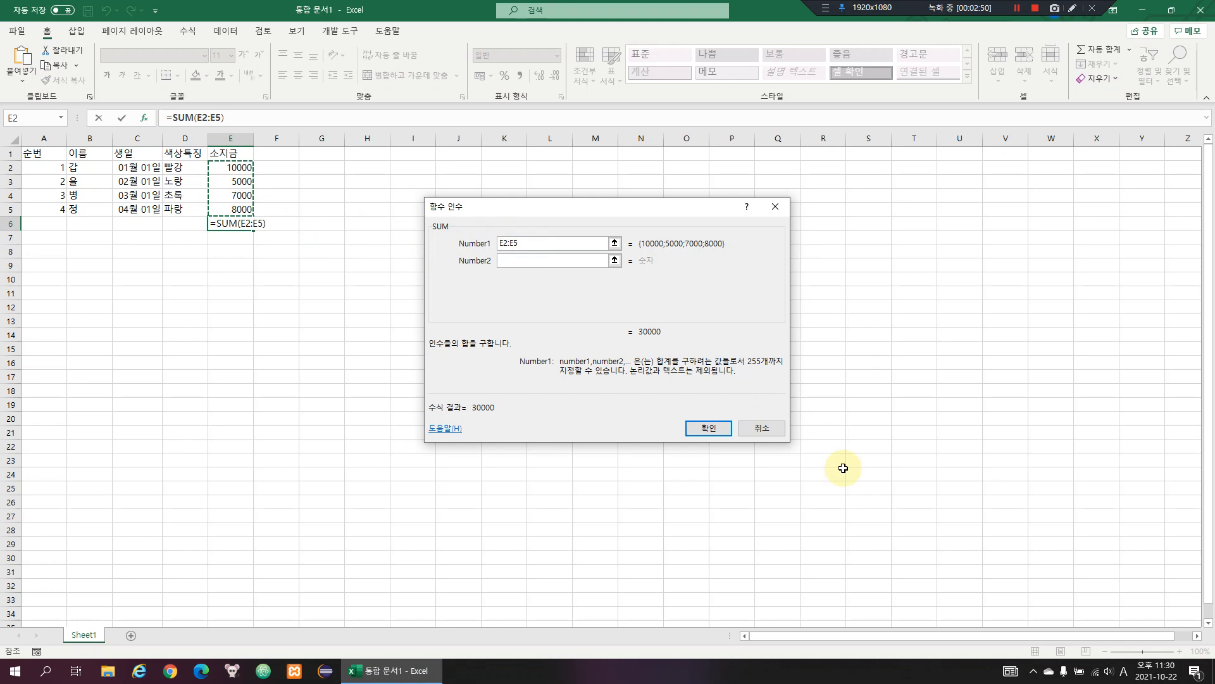
{"action": "left_click", "coordinate": [701, 427]}
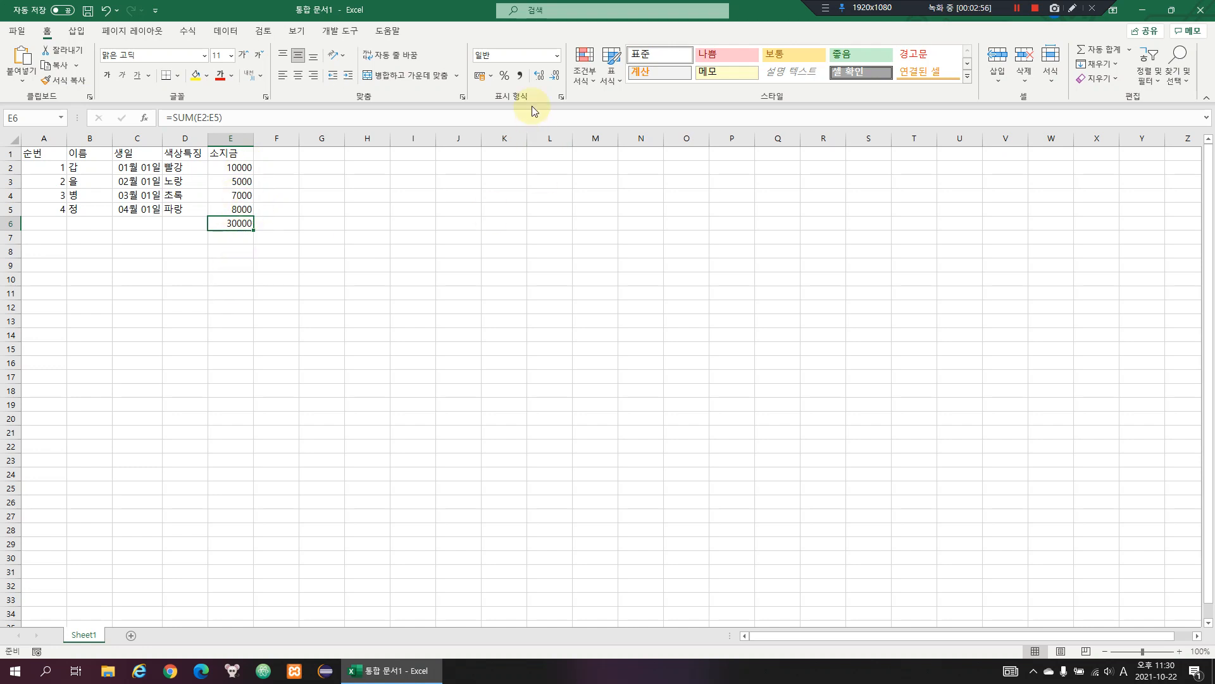
Try the comma style on the total in E6 and undo it each time
{"action": "left_click", "coordinate": [520, 77]}
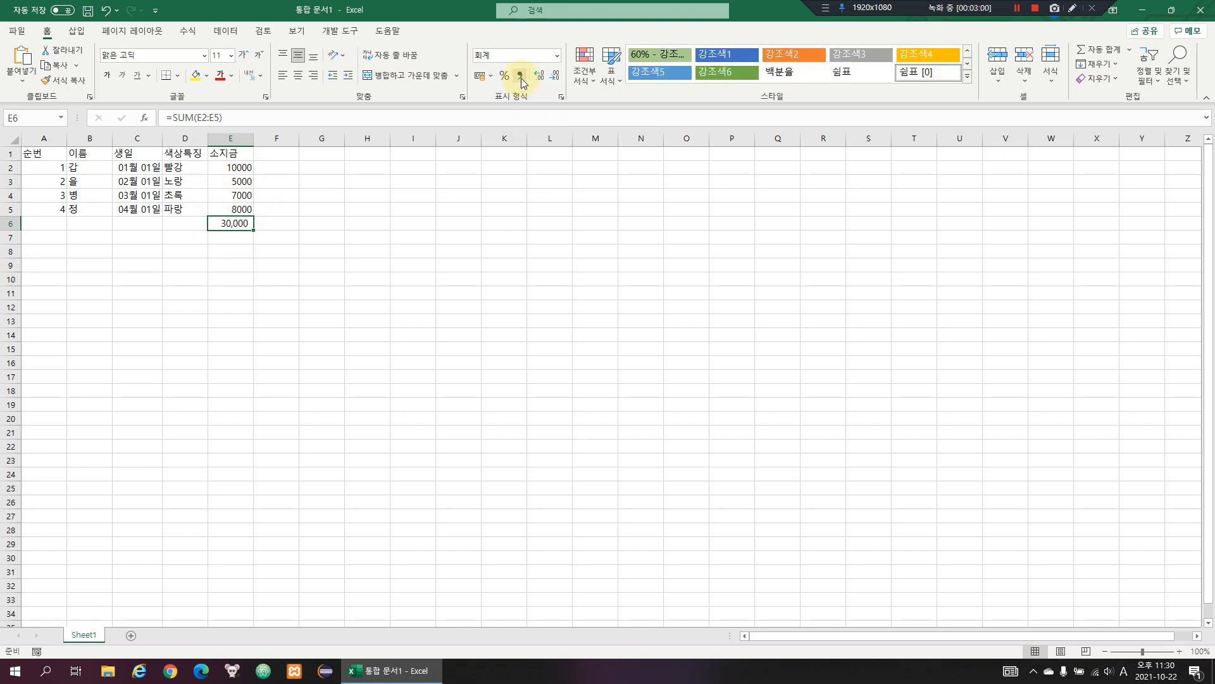
{"action": "key", "text": "ctrl+z"}
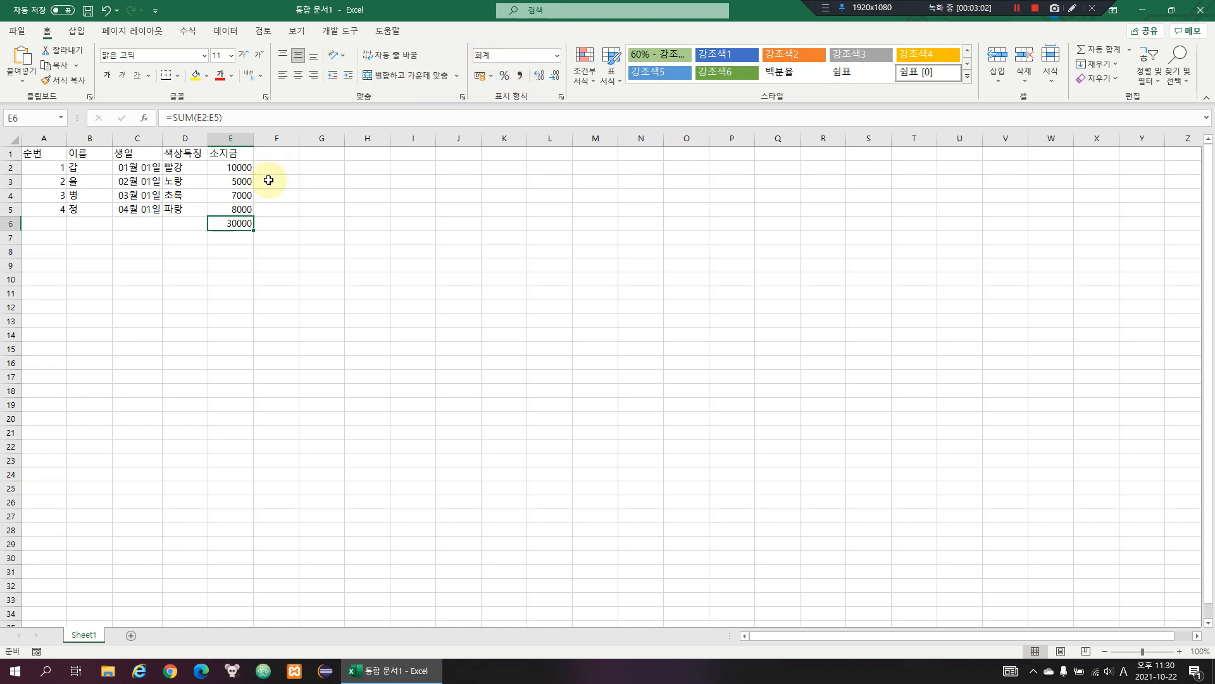
{"action": "left_click", "coordinate": [519, 77]}
{"action": "key", "text": "ctrl+z"}
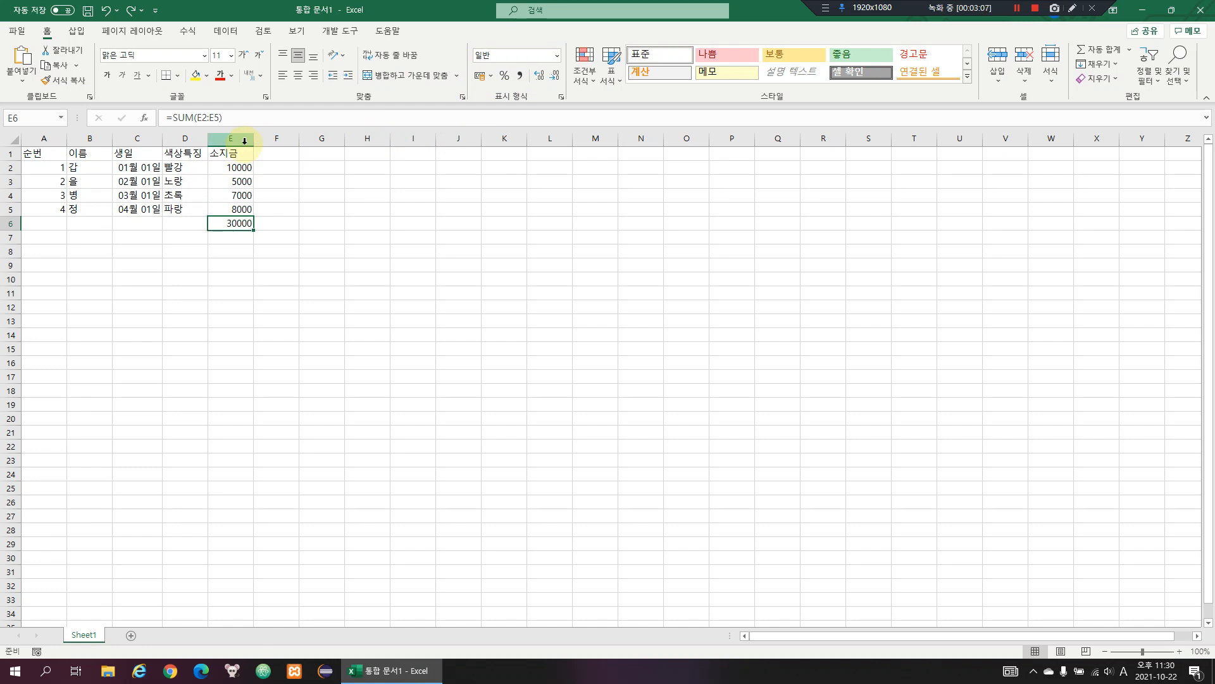
Try the 회계 format with the ₩ symbol and the comma style on all of column E, undoing each one
{"action": "left_click_drag", "start_coordinate": [249, 154], "coordinate": [244, 238]}
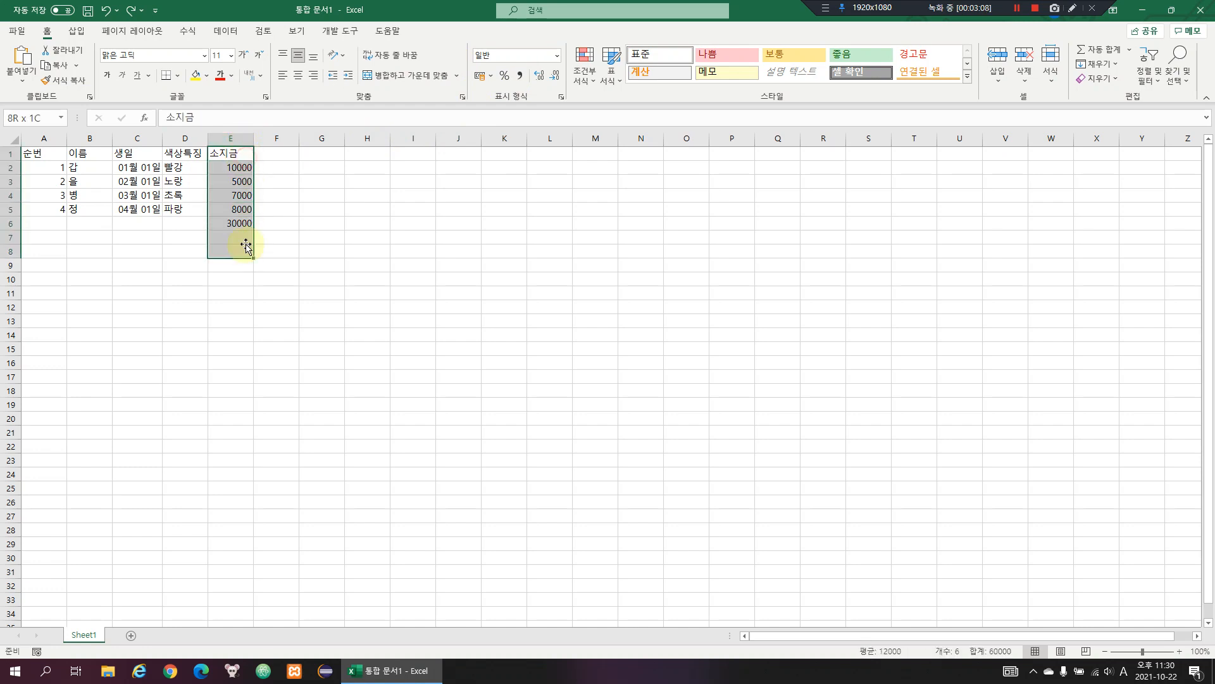
{"action": "left_click", "coordinate": [247, 139]}
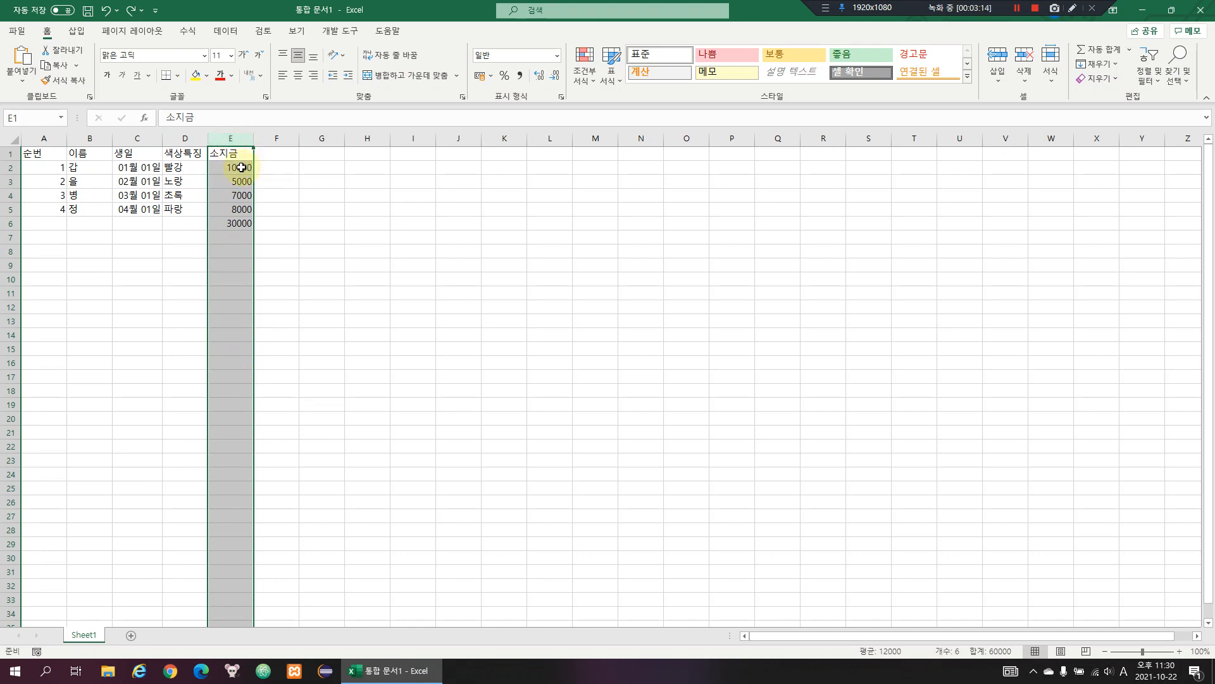
{"action": "key", "text": "ctrl+1"}
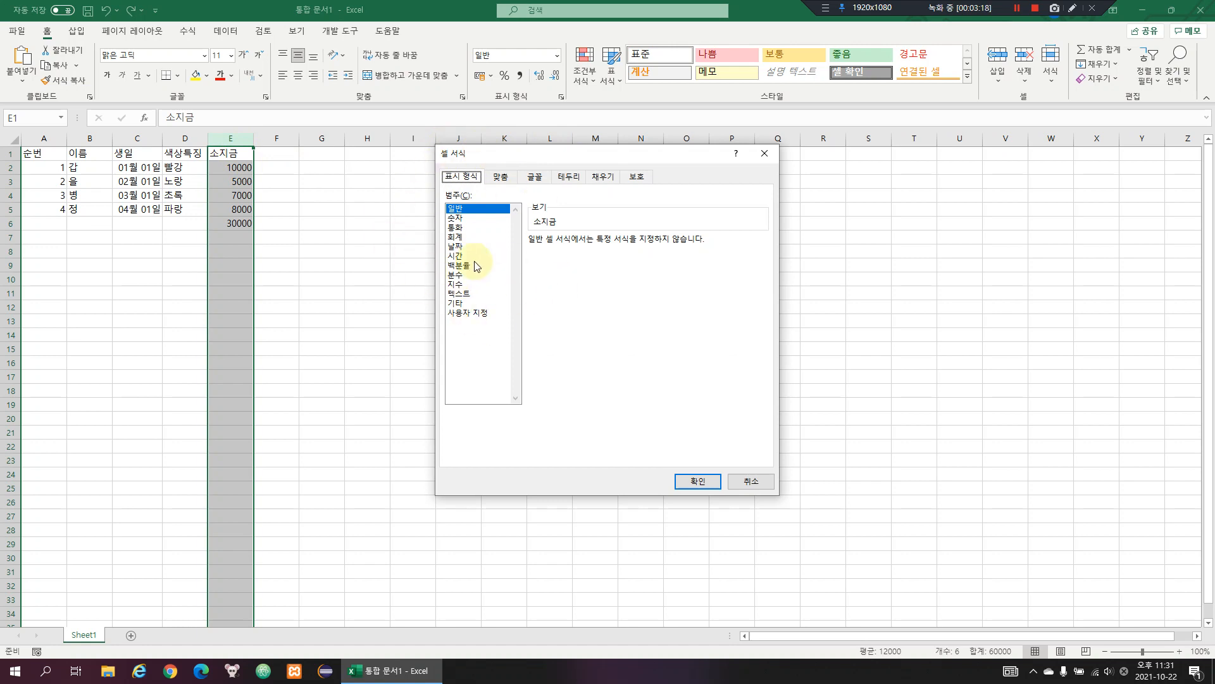
{"action": "left_click", "coordinate": [465, 238]}
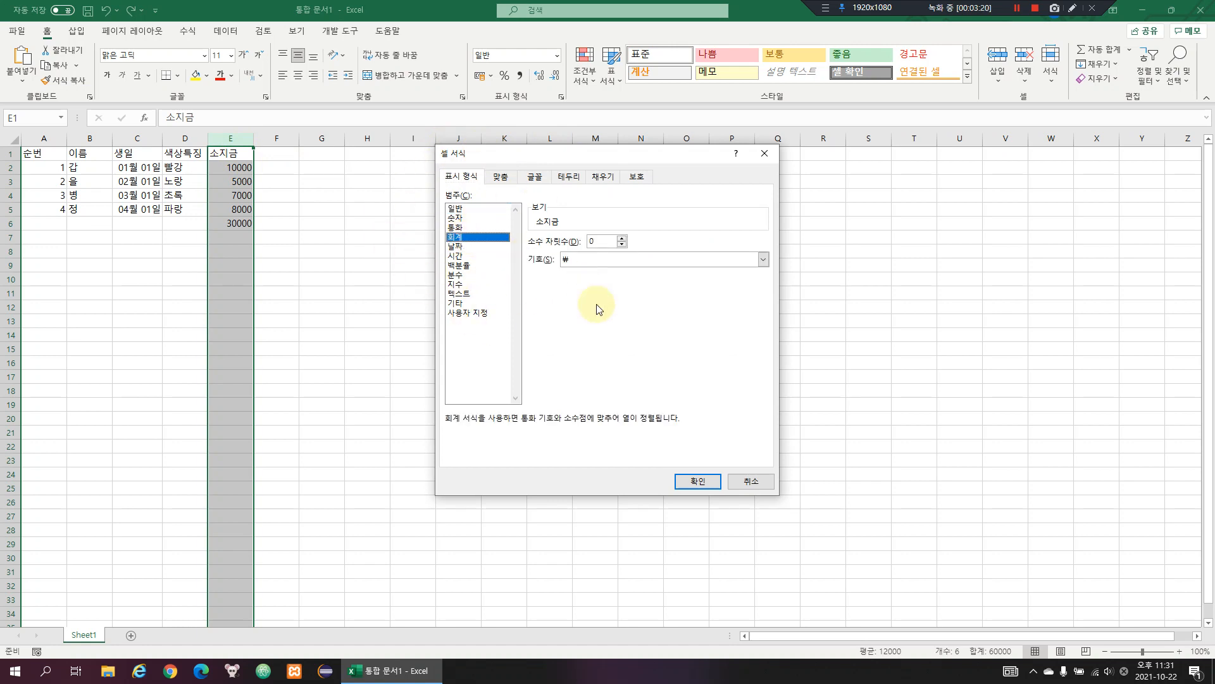
{"action": "left_click", "coordinate": [696, 481]}
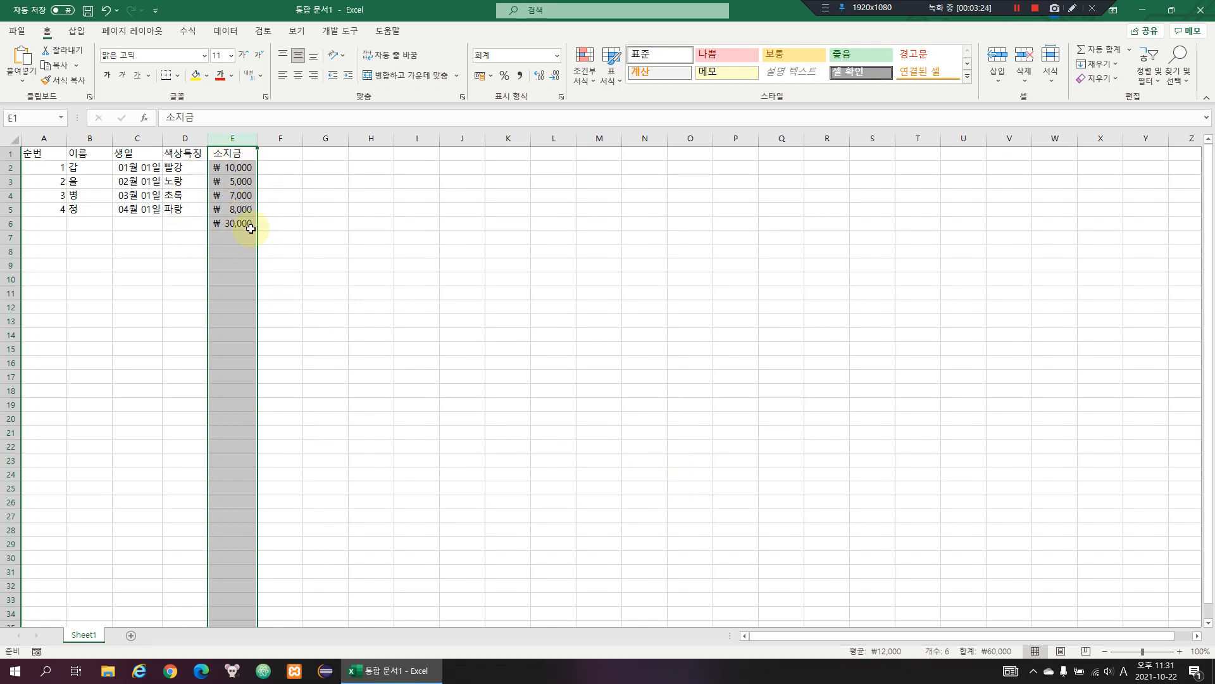
{"action": "key", "text": "ctrl+z"}
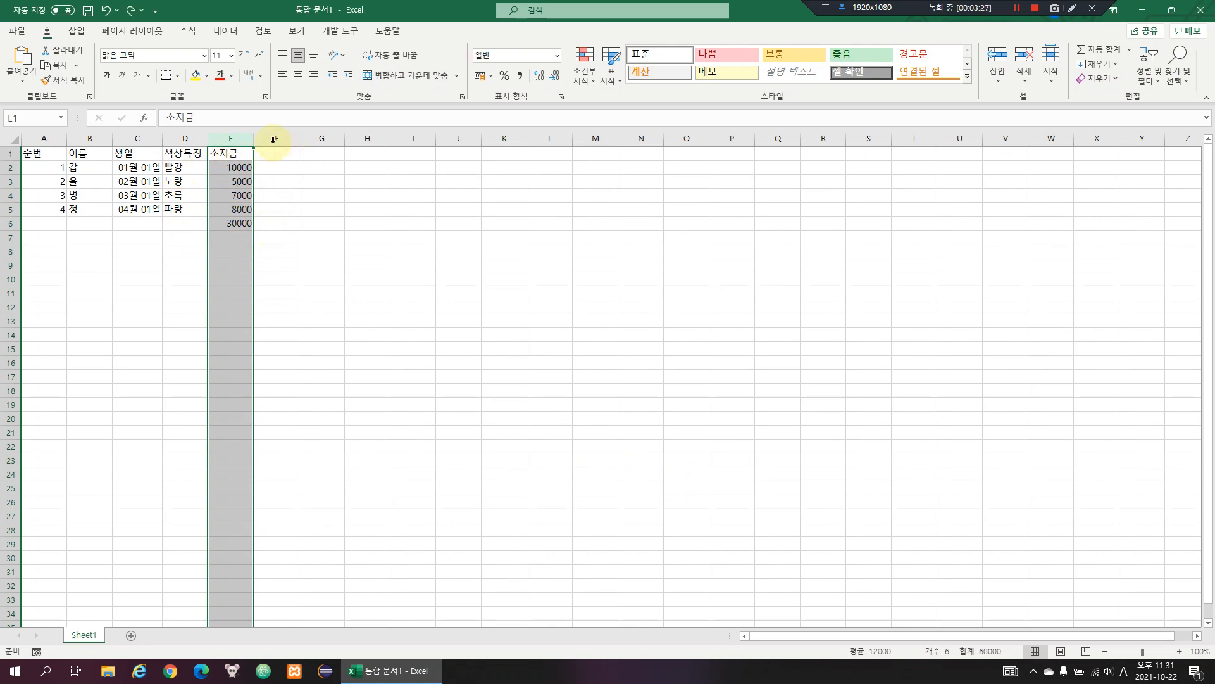
{"action": "left_click", "coordinate": [519, 75]}
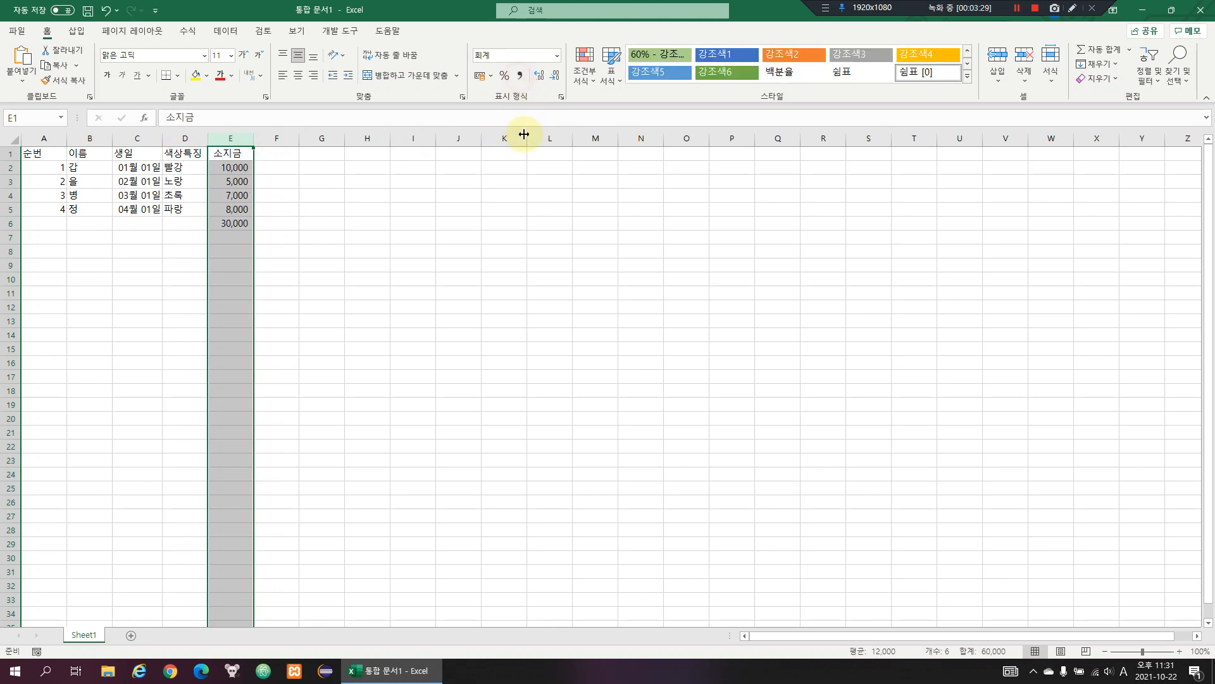
{"action": "key", "text": "ctrl+z"}
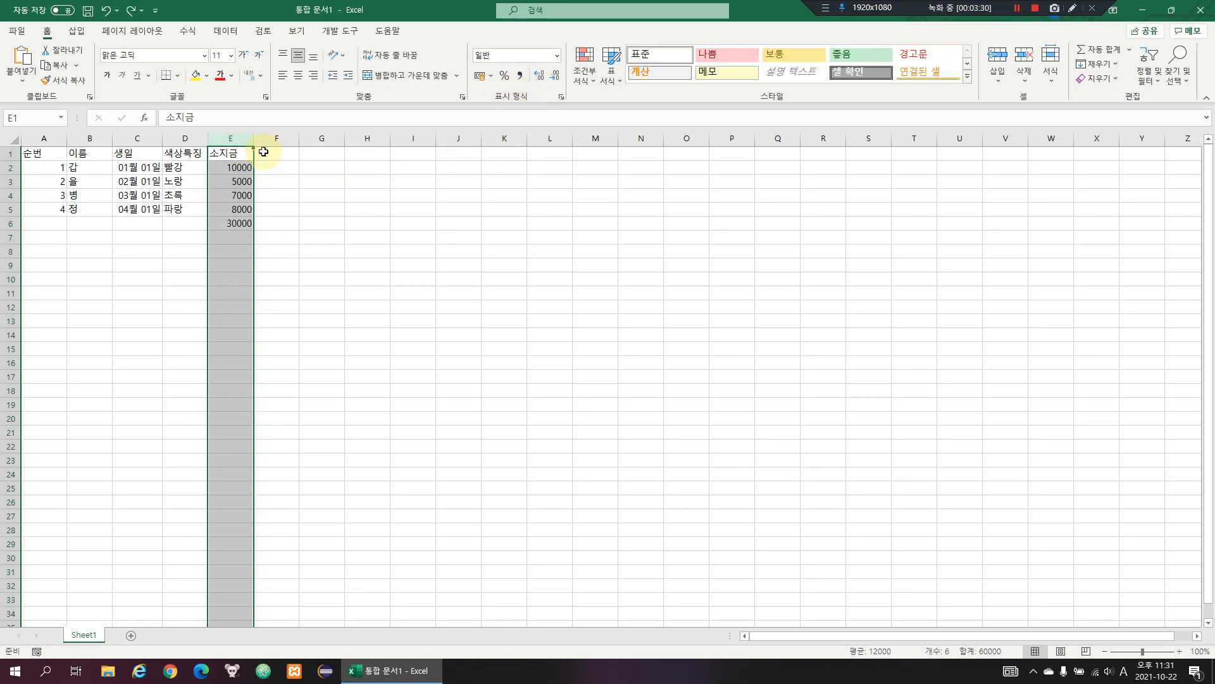
Examine the options of the 회계, 통화 and 숫자 number formats for column E without applying any
{"action": "key", "text": "ctrl+1"}
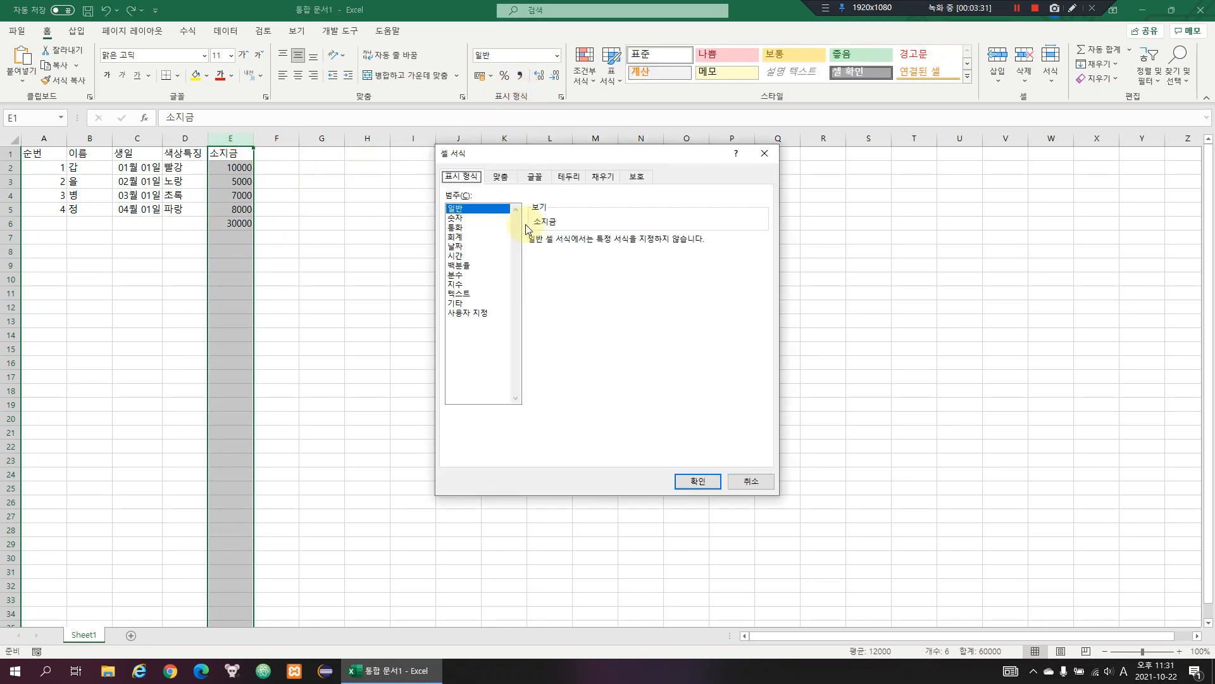
{"action": "left_click", "coordinate": [469, 236]}
{"action": "left_click", "coordinate": [657, 260]}
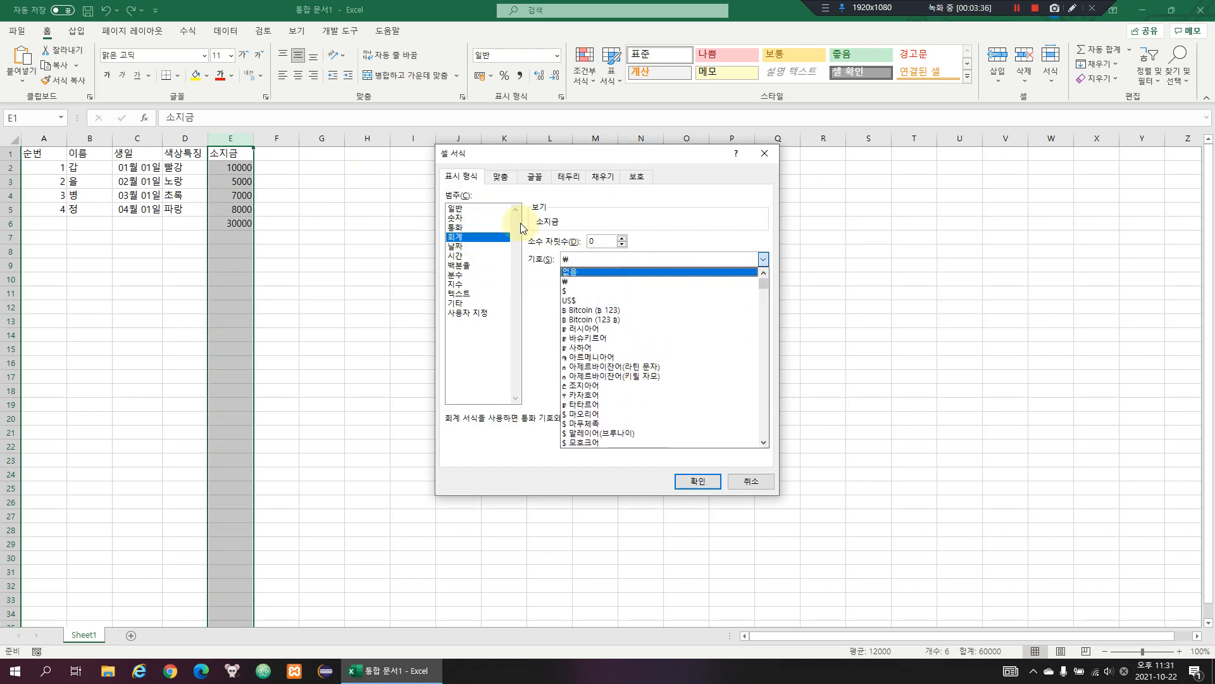
{"action": "left_click", "coordinate": [476, 226]}
{"action": "left_click", "coordinate": [476, 226]}
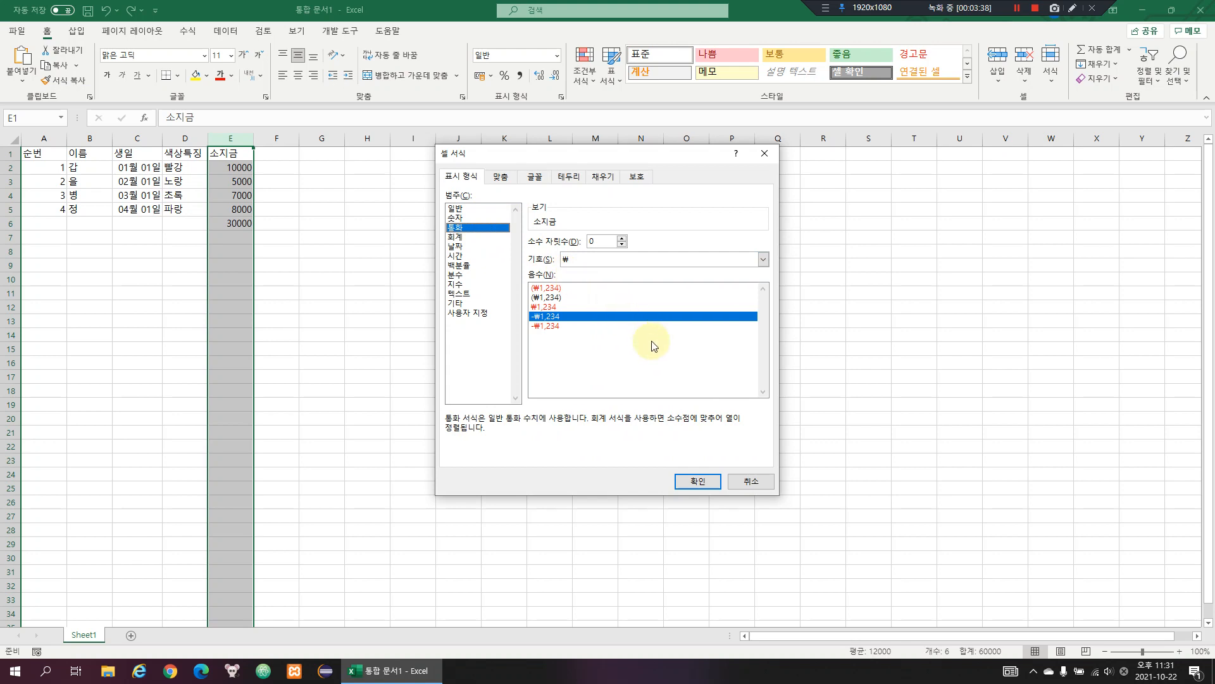
{"action": "left_click", "coordinate": [471, 217]}
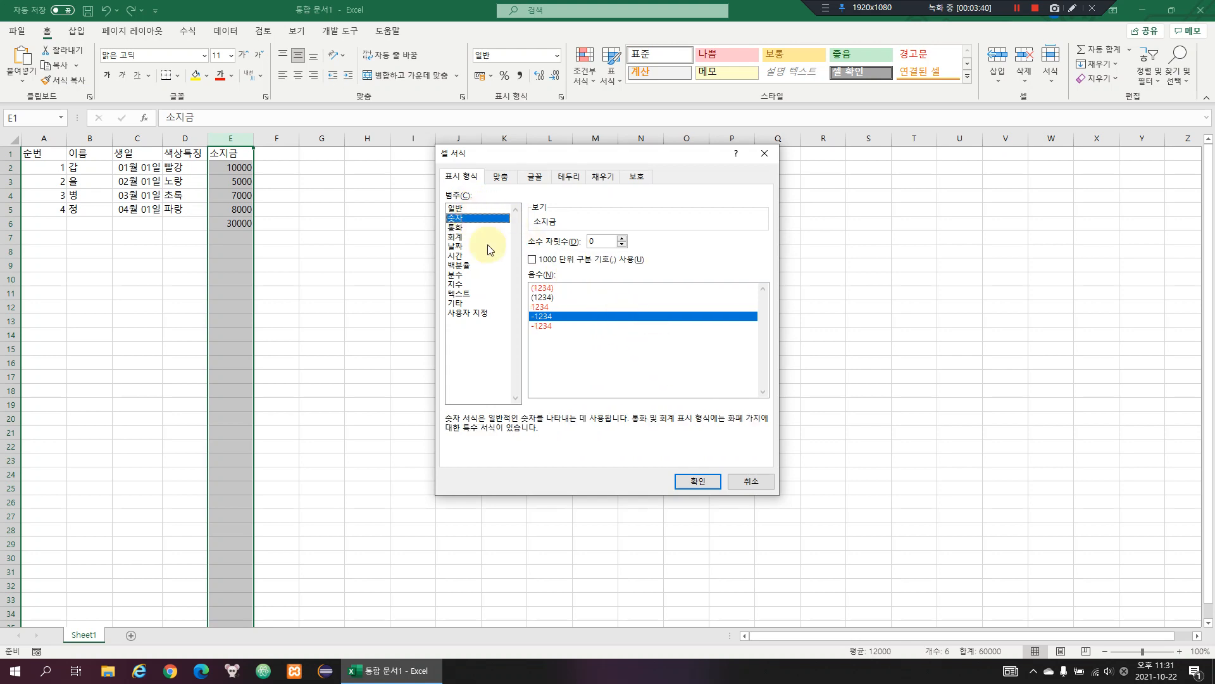
{"action": "key", "text": "Escape"}
{"action": "left_click", "coordinate": [322, 197]}
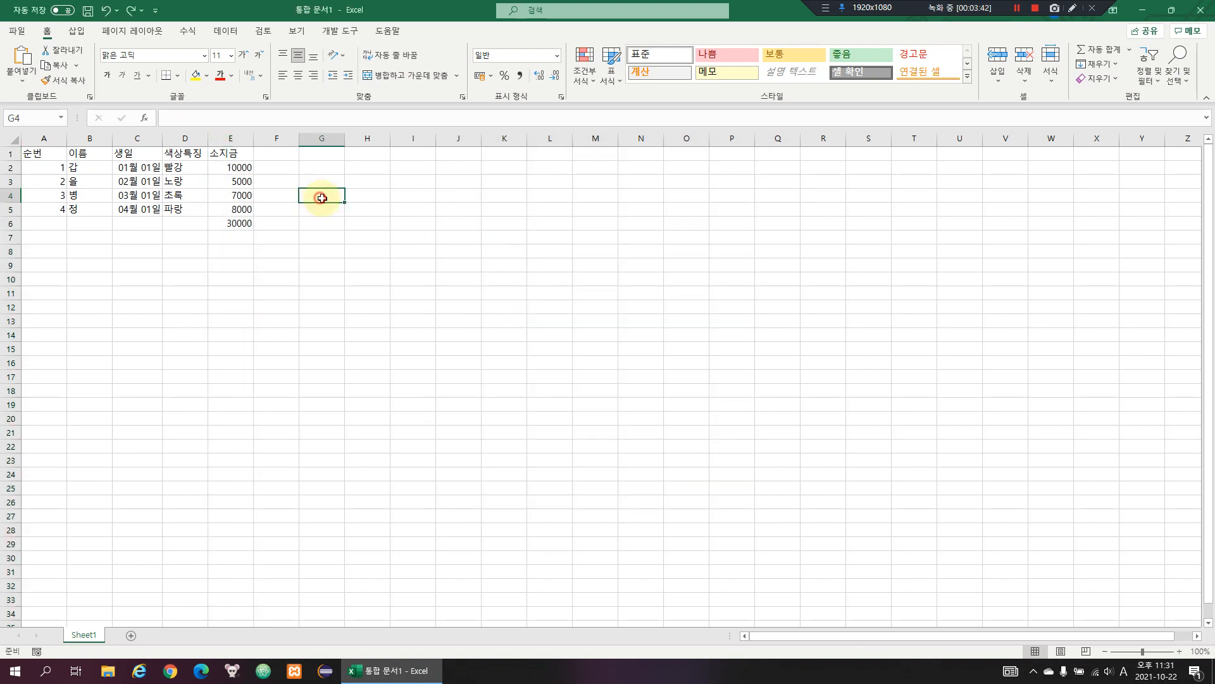
Open the cell format settings for column E and close them without changing anything
{"action": "left_click", "coordinate": [244, 139]}
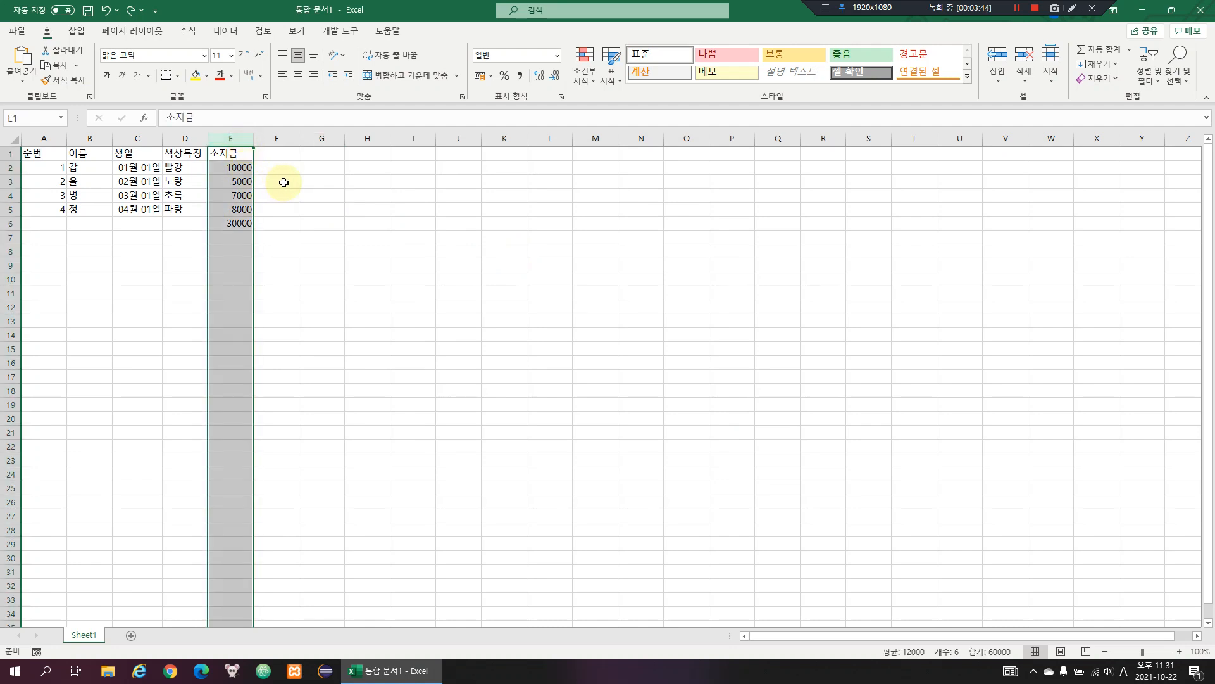
{"action": "key", "text": "ctrl+1"}
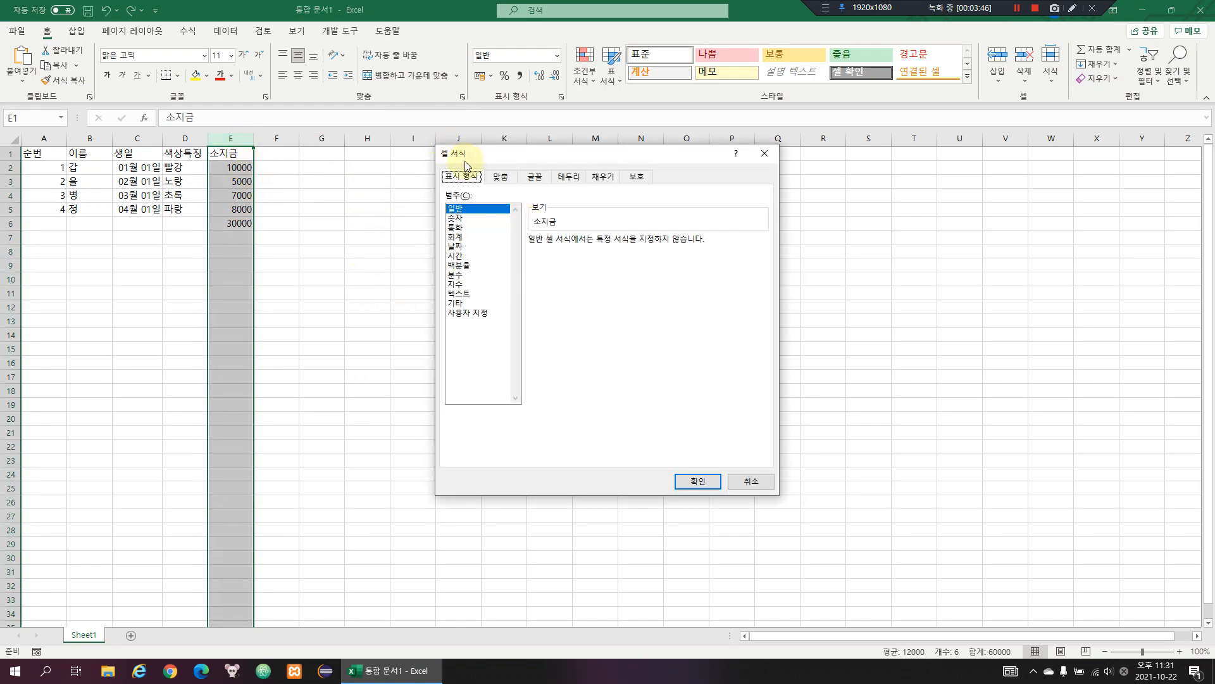
{"action": "key", "text": "Escape"}
Add a new worksheet and enter the headers 단축키 in A1 and 설명 in B1
{"action": "left_click", "coordinate": [130, 636]}
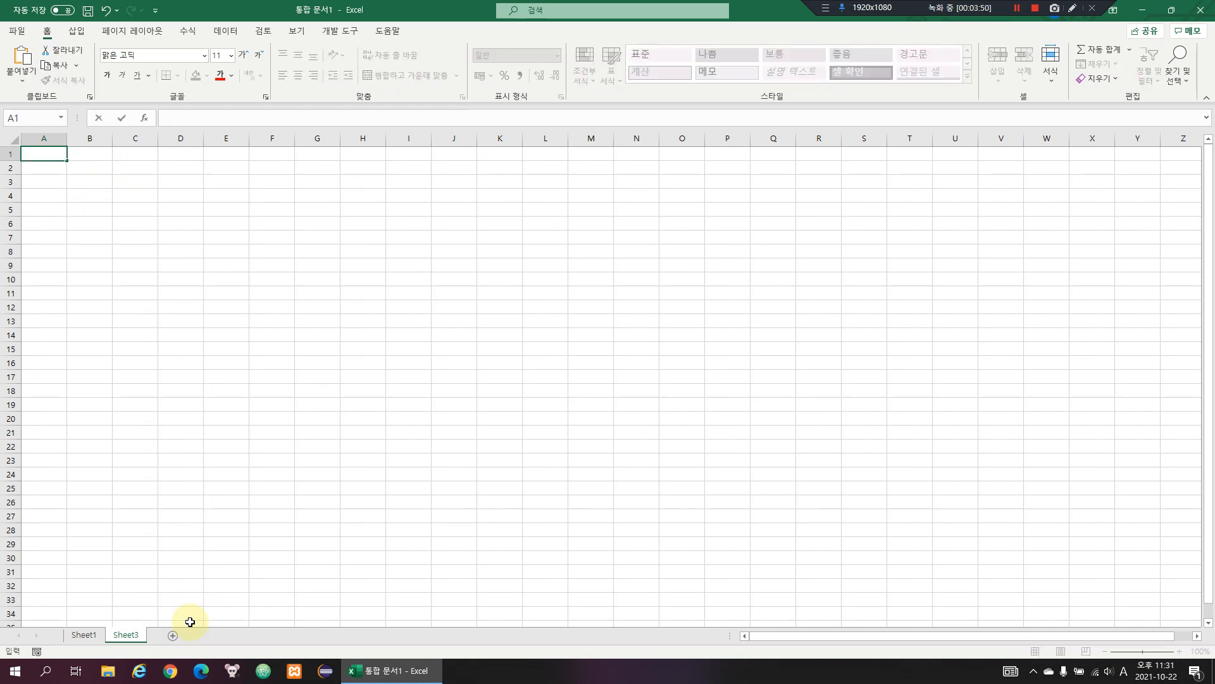
{"action": "key", "text": "Down"}
{"action": "key", "text": "BackSpace"}
{"action": "key", "text": "Up"}
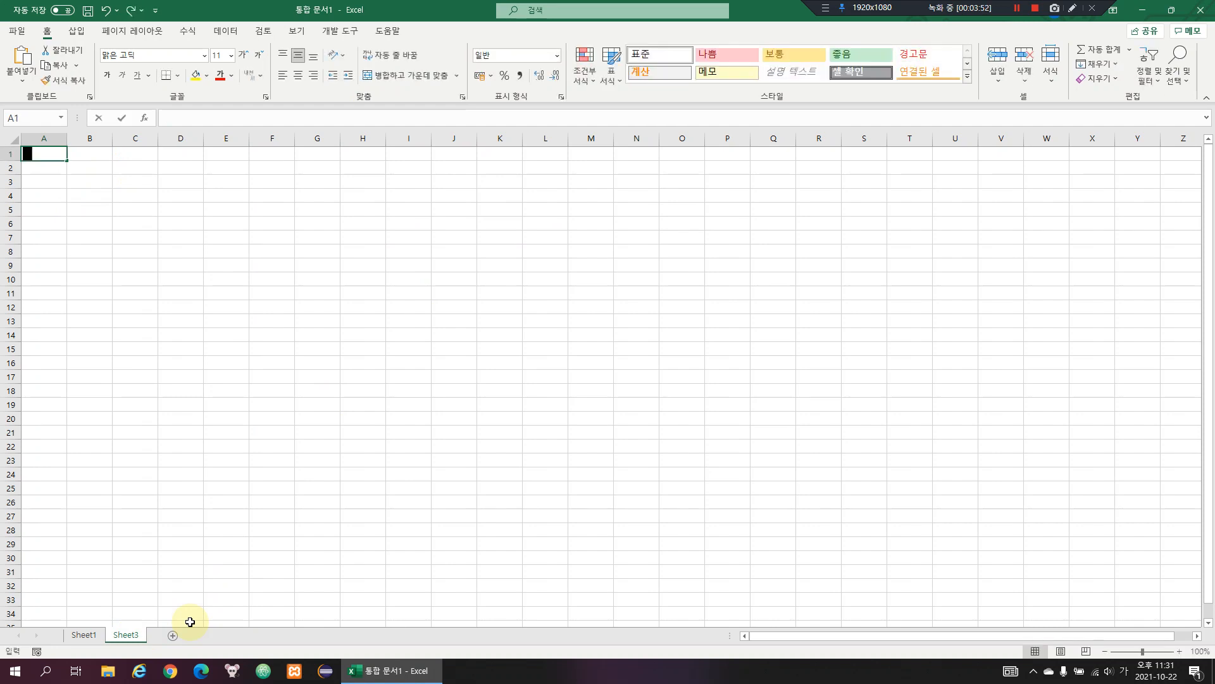
{"action": "type", "text": "순"}
{"action": "type", "text": "축"}
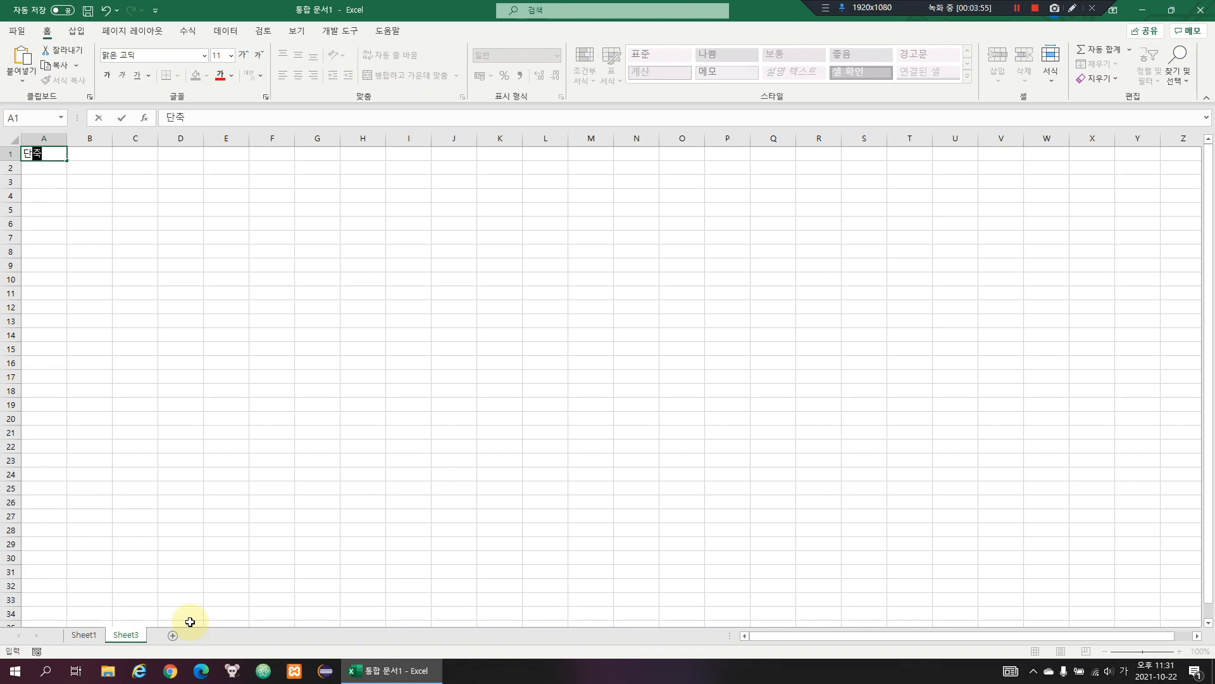
{"action": "type", "text": "키"}
{"action": "key", "text": "Tab"}
{"action": "type", "text": "설명"}
{"action": "key", "text": "Return"}
Record the shortcut ctrl+1 in A2 with the description 셀 서식 in B2
{"action": "type", "text": "ctr"}
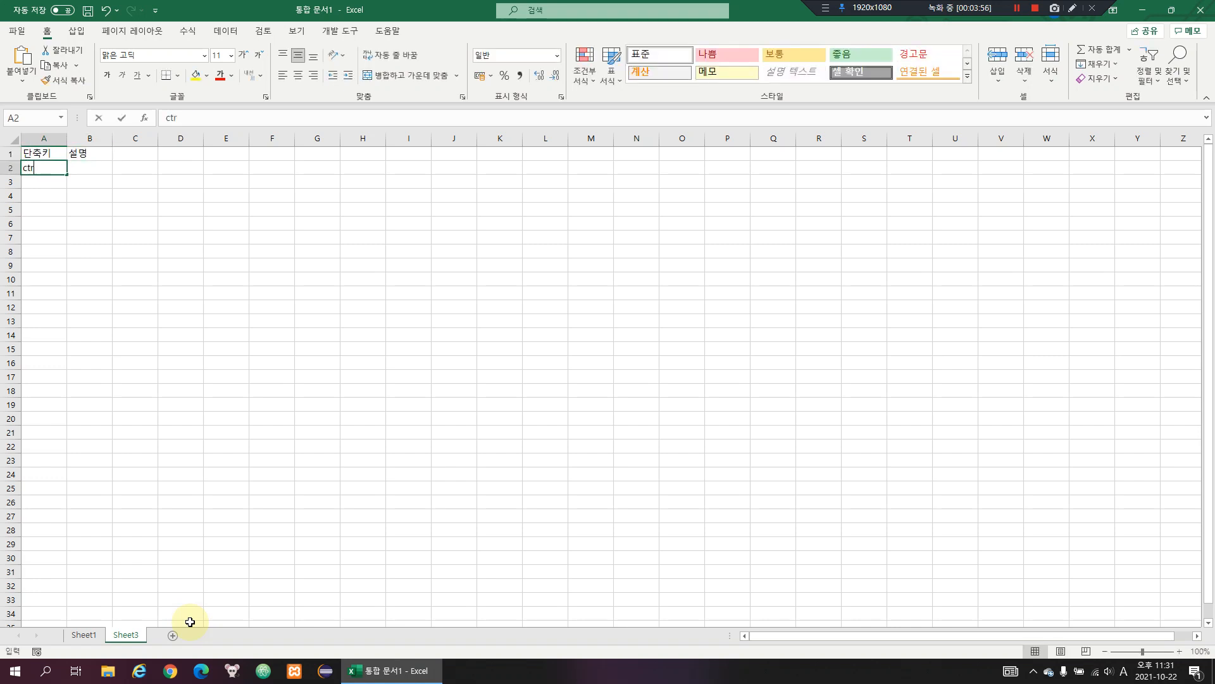
{"action": "type", "text": "l+1"}
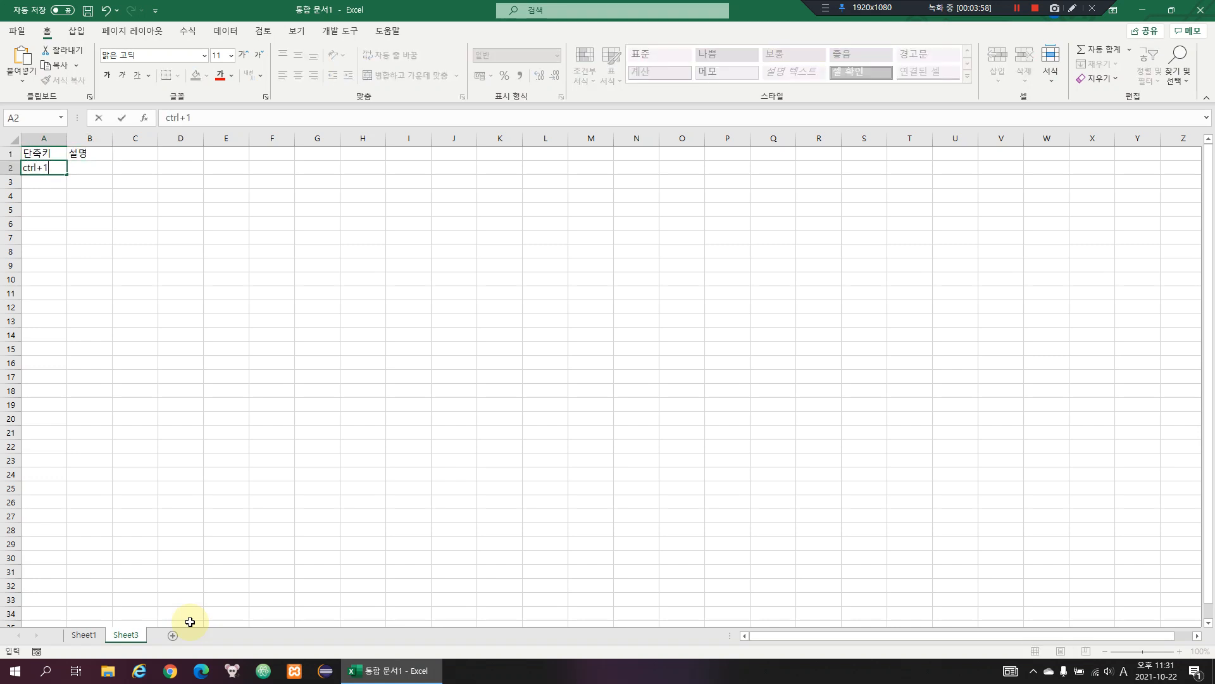
{"action": "key", "text": "Tab"}
{"action": "type", "text": "셀 서식"}
{"action": "key", "text": "Return"}
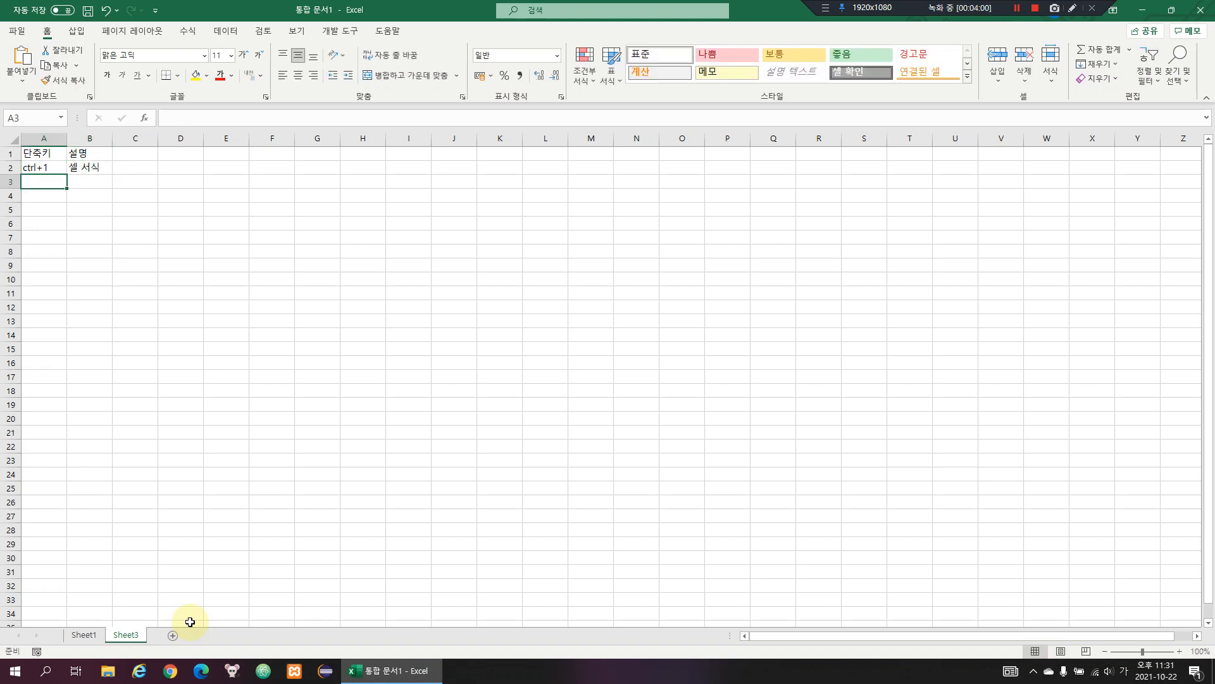
Record the shortcut ctrl+a in A3 with the description 함수내용 in B3
{"action": "type", "text": "ctrl+a"}
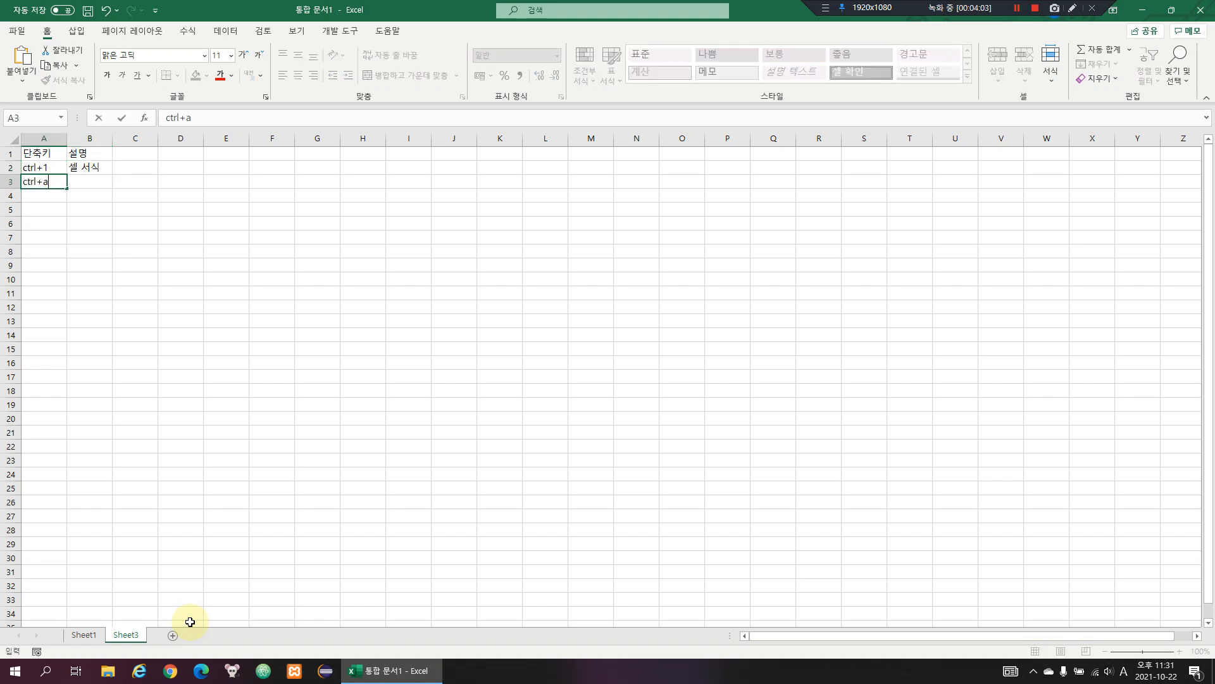
{"action": "key", "text": "Tab"}
{"action": "type", "text": "하"}
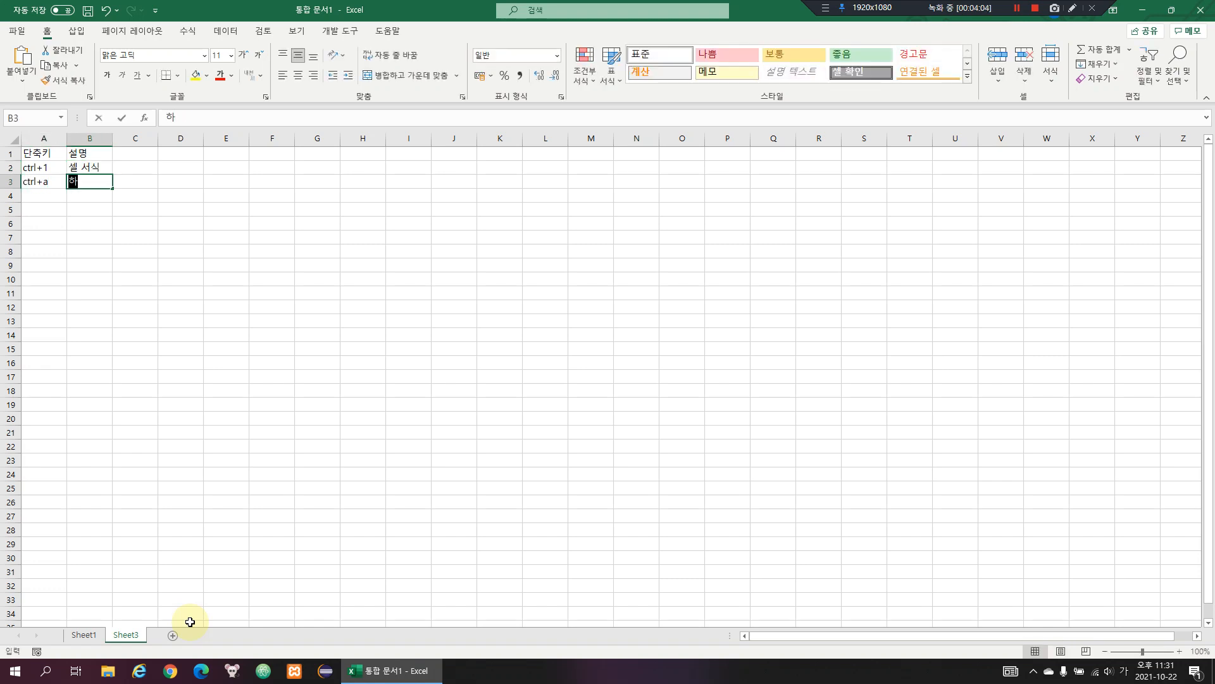
{"action": "type", "text": "ㅁ수"}
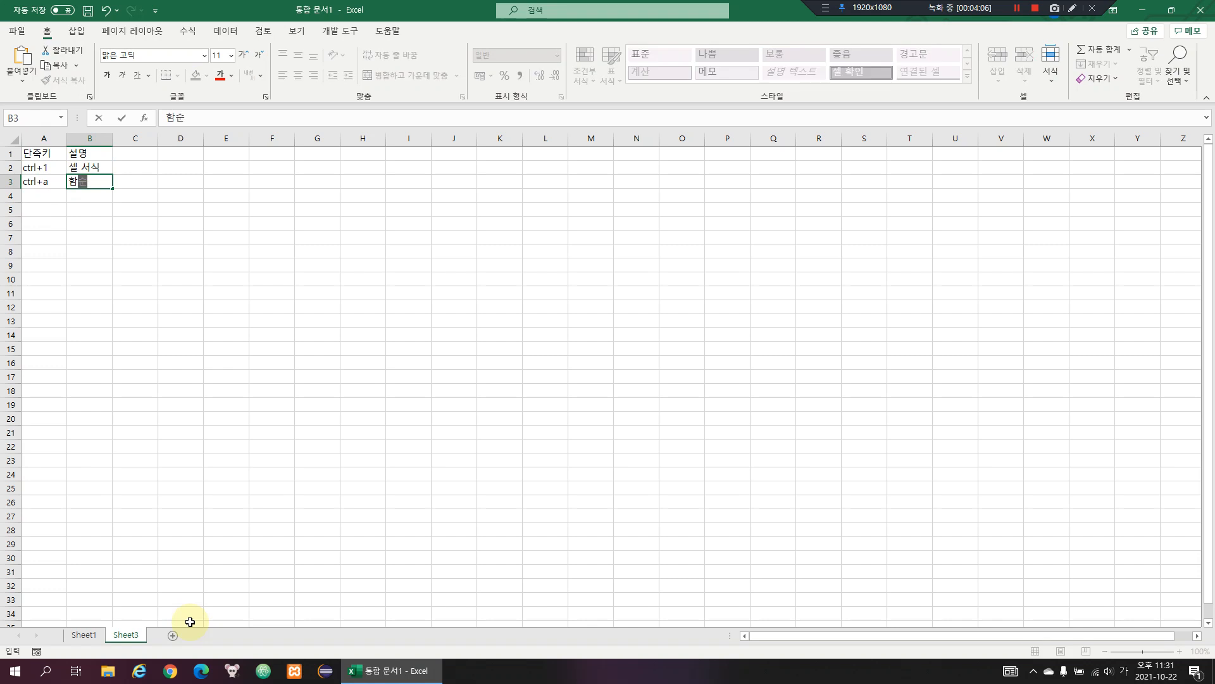
{"action": "type", "text": "냉ㅛ"}
{"action": "key", "text": "Return"}
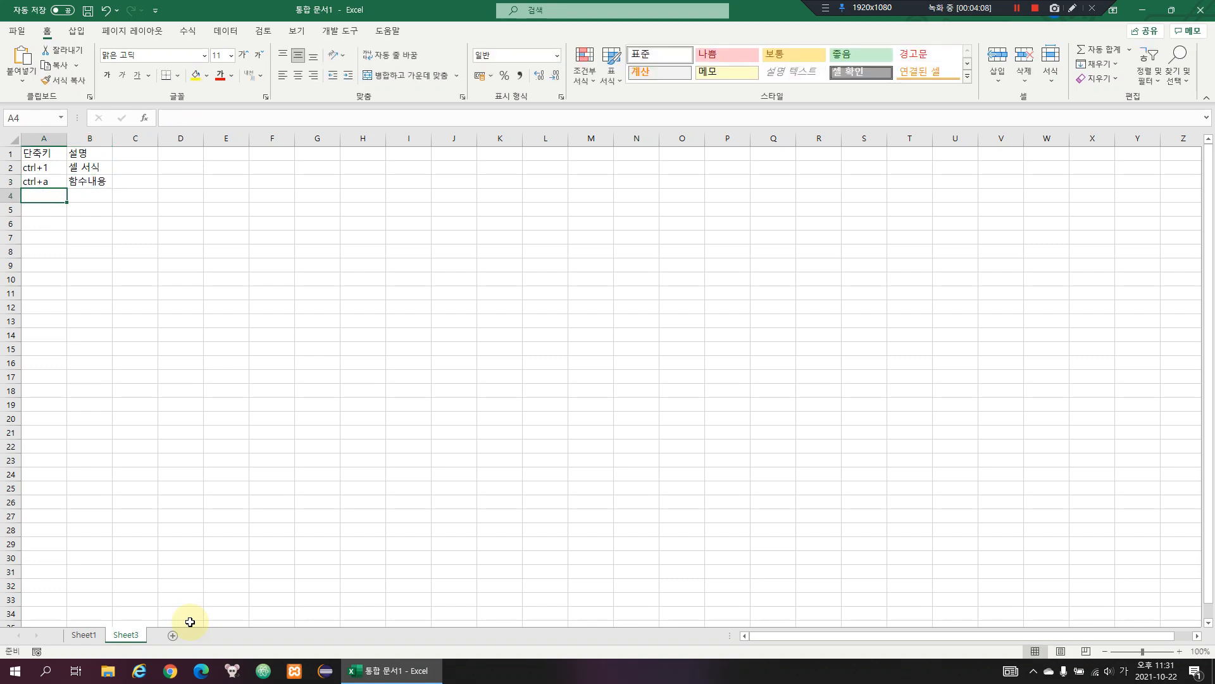
Go back to Sheet1 and check the formula of the total in E6
{"action": "key", "text": "ctrl+Page_Up"}
{"action": "key", "text": "Down"}
{"action": "key", "text": "Down"}
{"action": "key", "text": "Down"}
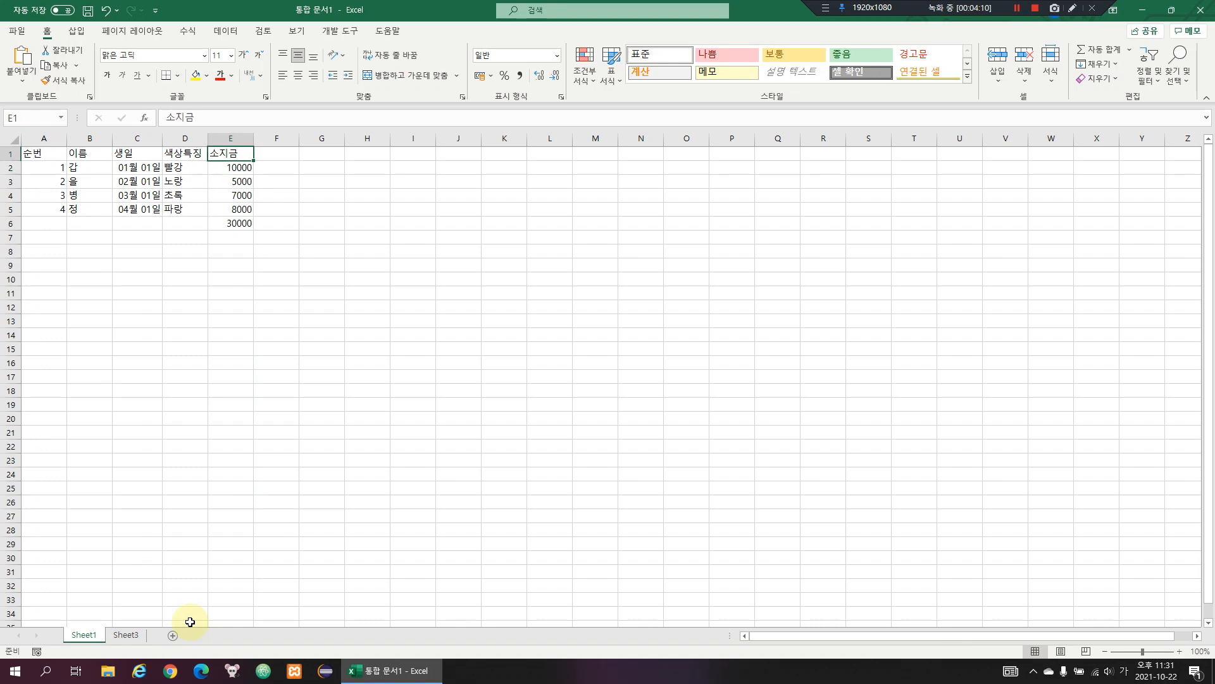
{"action": "key", "text": "Down"}
{"action": "key", "text": "Down"}
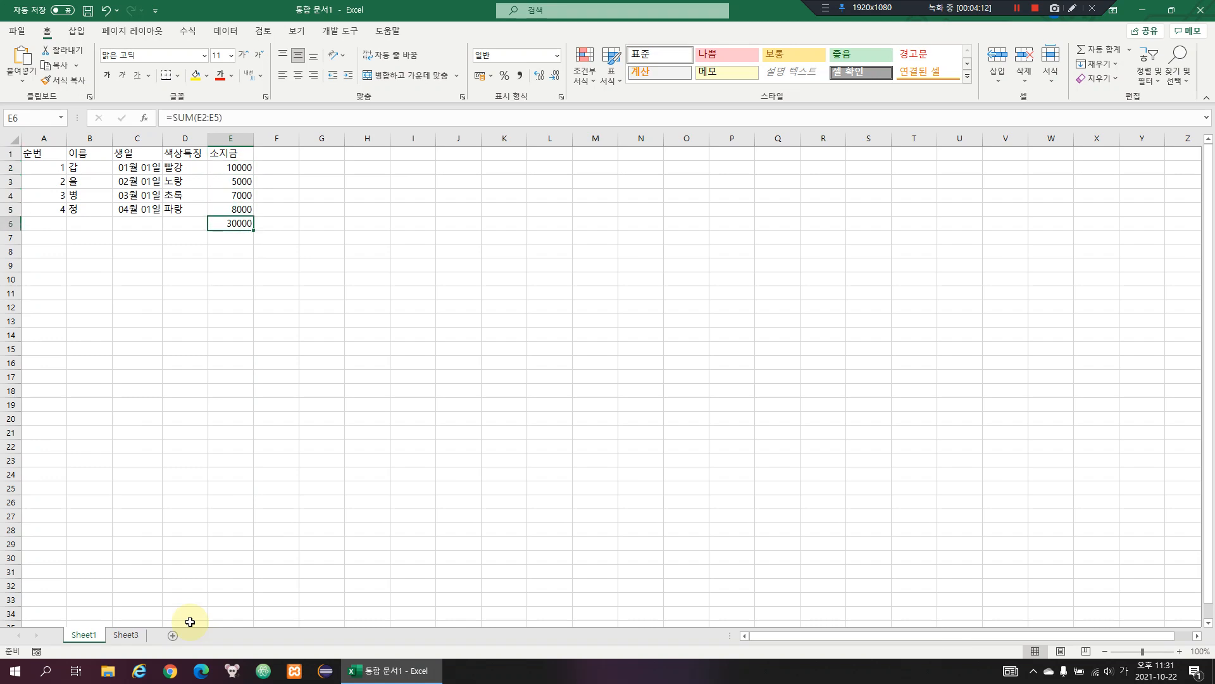
{"action": "key", "text": "Up"}
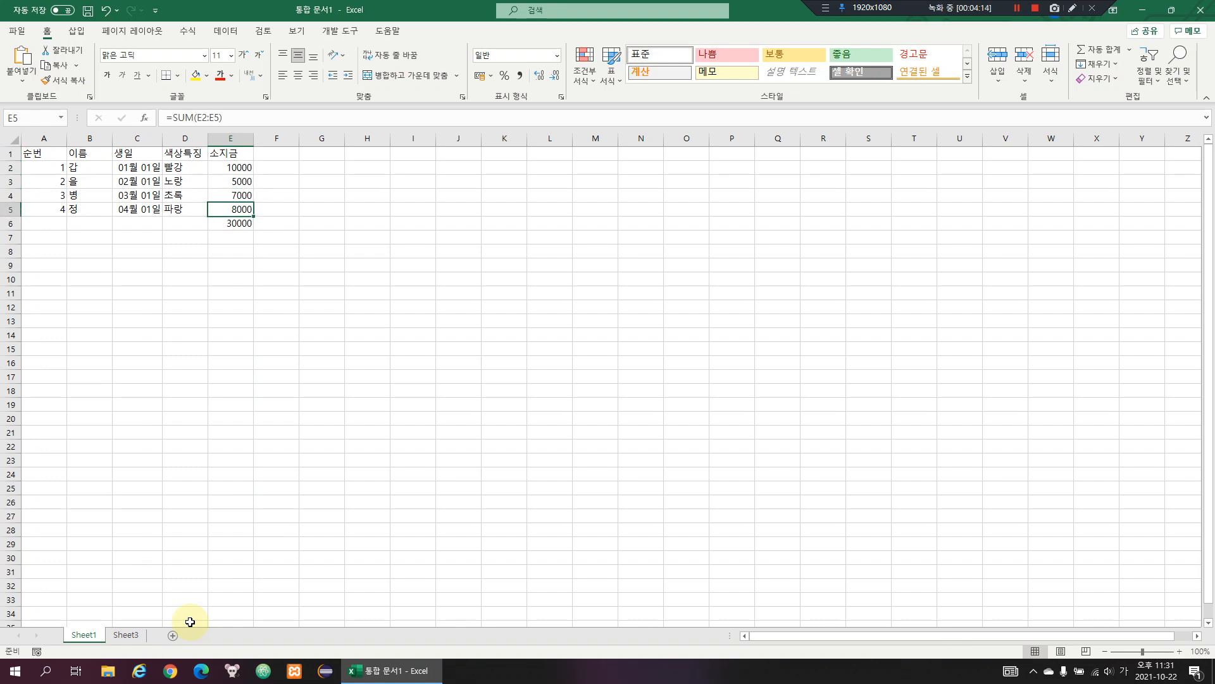
{"action": "key", "text": "Down"}
On the shortcut notes sheet, enter the header 함수명 in F1 and sum below it in F2
{"action": "key", "text": "ctrl+Page_Down"}
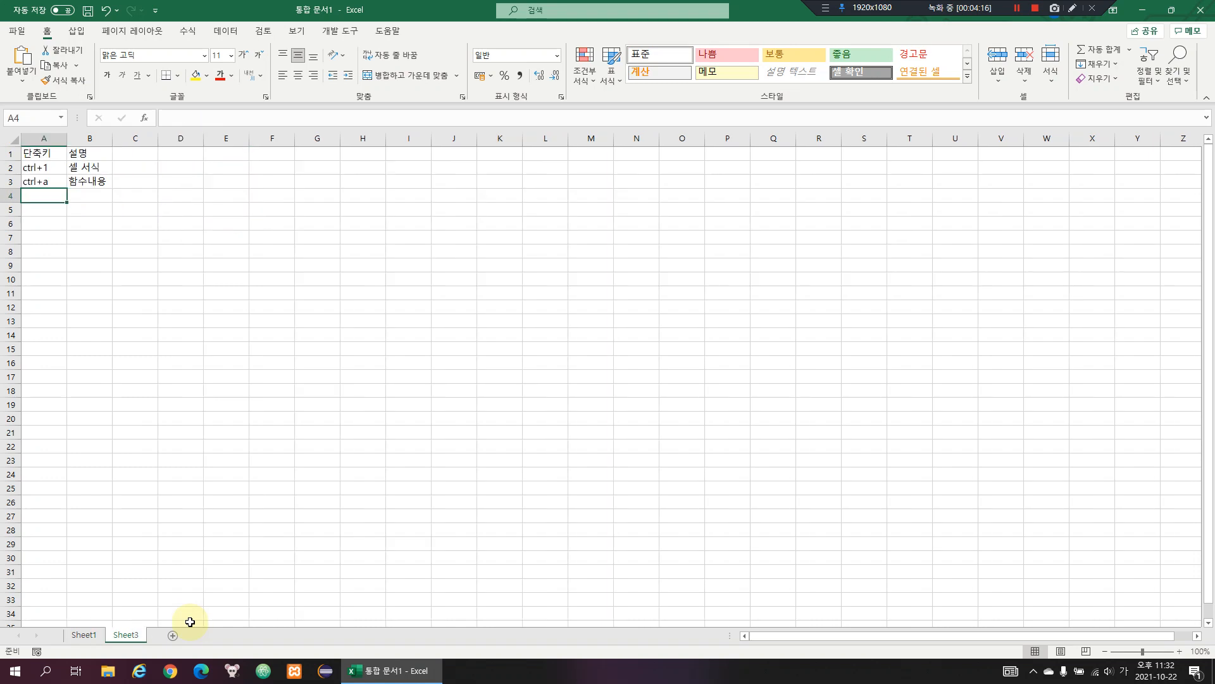
{"action": "key", "text": "Right"}
{"action": "key", "text": "Up"}
{"action": "key", "text": "Right"}
{"action": "key", "text": "Right"}
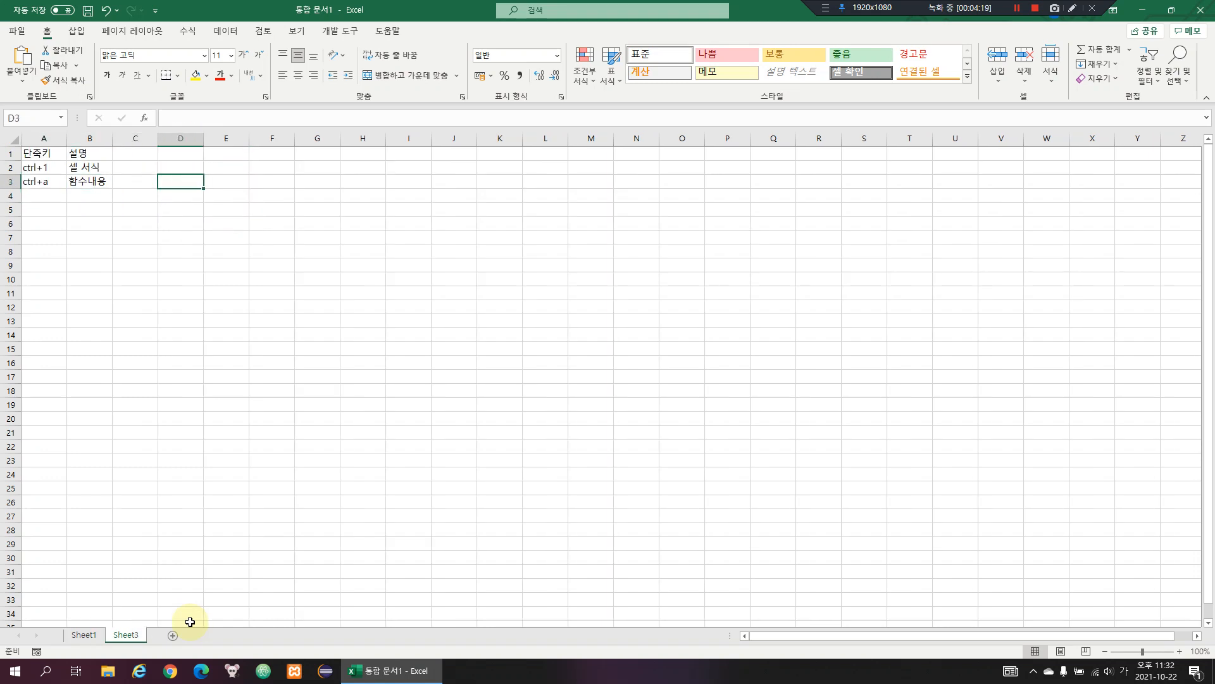
{"action": "key", "text": "Right"}
{"action": "key", "text": "Up"}
{"action": "key", "text": "Right"}
{"action": "key", "text": "Up"}
{"action": "type", "text": "하ㅁ수명"}
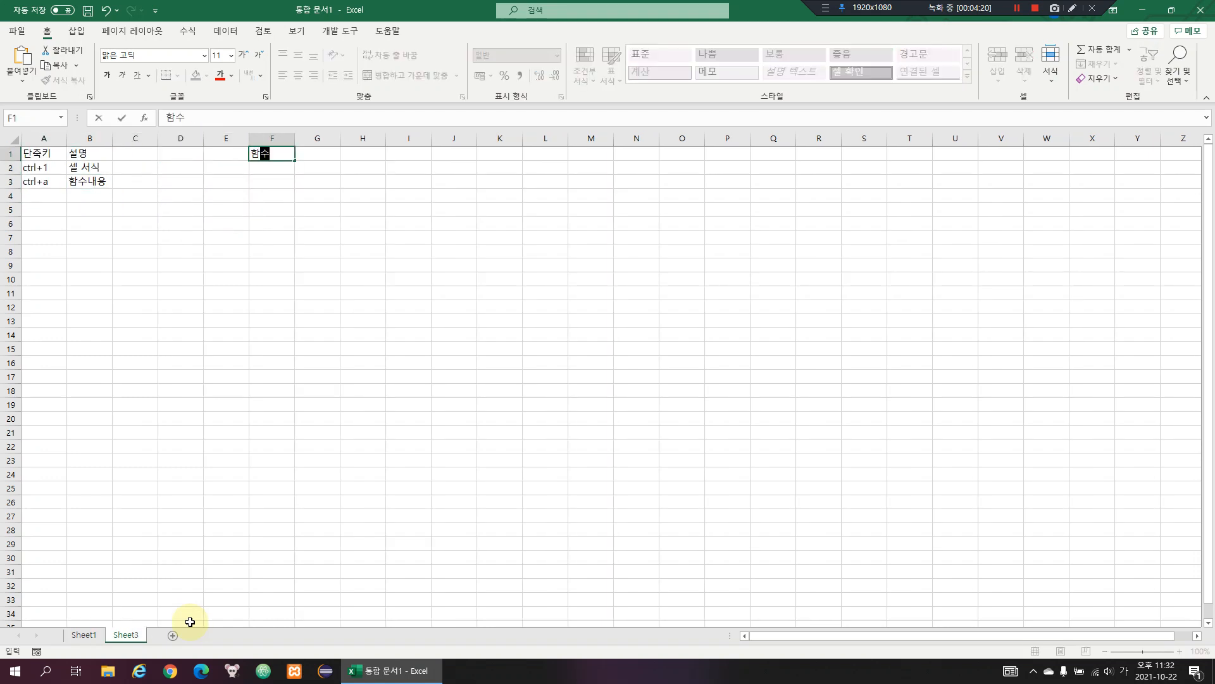
{"action": "key", "text": "Return"}
{"action": "key", "text": "Hangul"}
{"action": "type", "text": "sum"}
{"action": "key", "text": "Tab"}
Enter the header 기능 in G1 and the description 합계 in G2
{"action": "key", "text": "Up"}
{"action": "key", "text": "Hangul"}
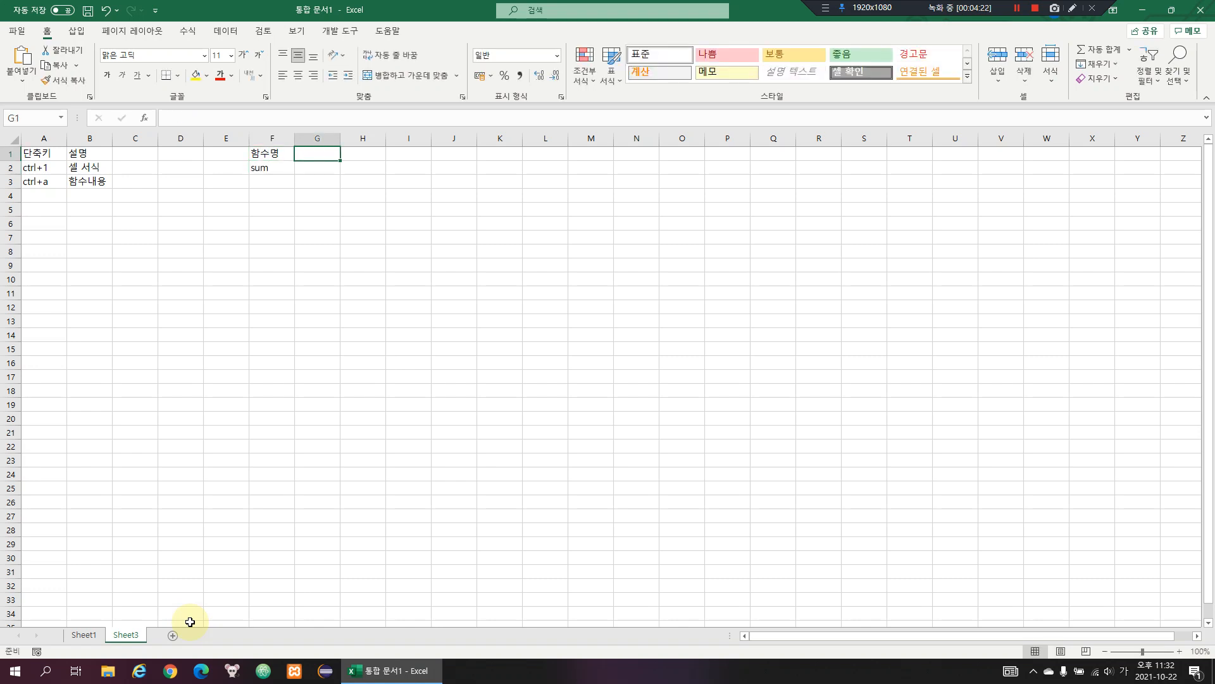
{"action": "type", "text": "ㄱㅣ능"}
{"action": "key", "text": "Return"}
{"action": "type", "text": "합계"}
{"action": "key", "text": "Return"}
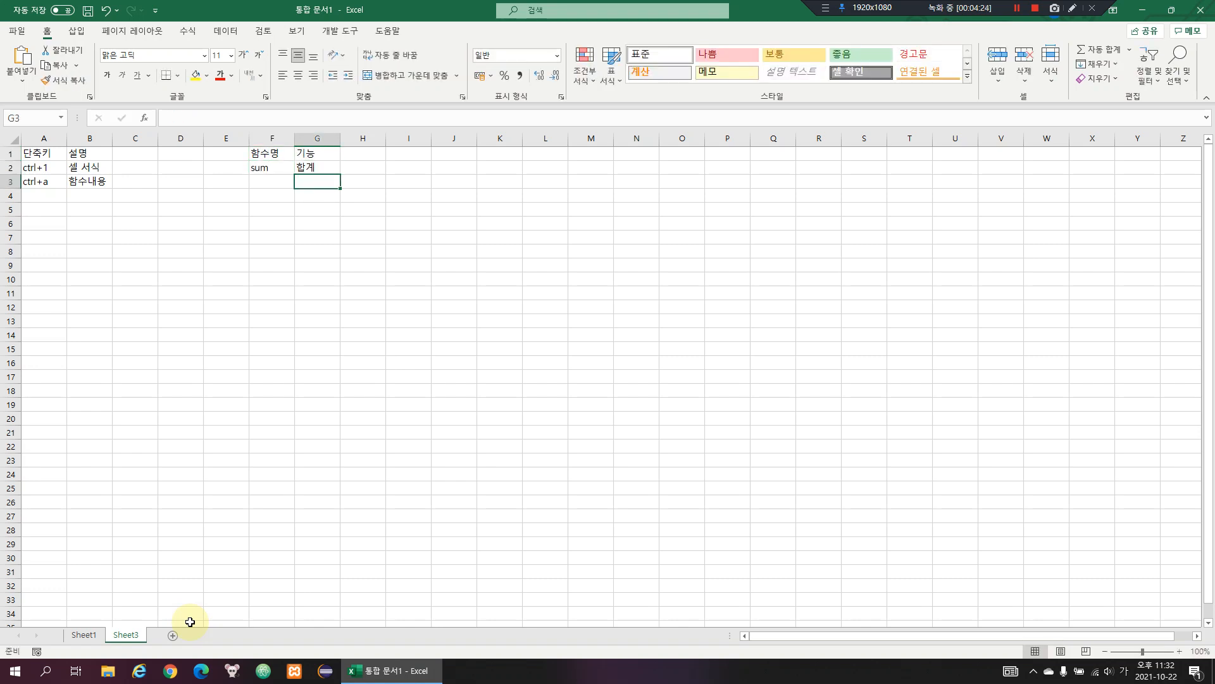
On Sheet1, label the total row sum in D6 and the row below it average in D7
{"action": "key", "text": "ctrl+Page_Up"}
{"action": "key", "text": "Down"}
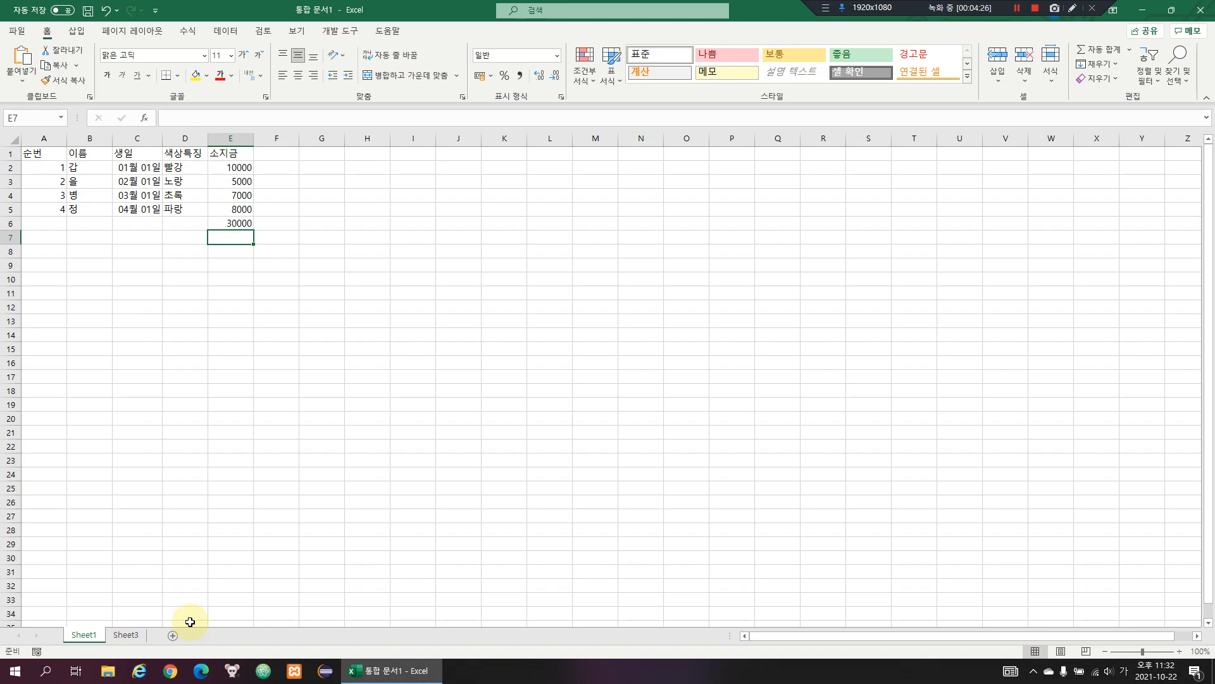
{"action": "key", "text": "Up"}
{"action": "key", "text": "Left"}
{"action": "key", "text": "Right"}
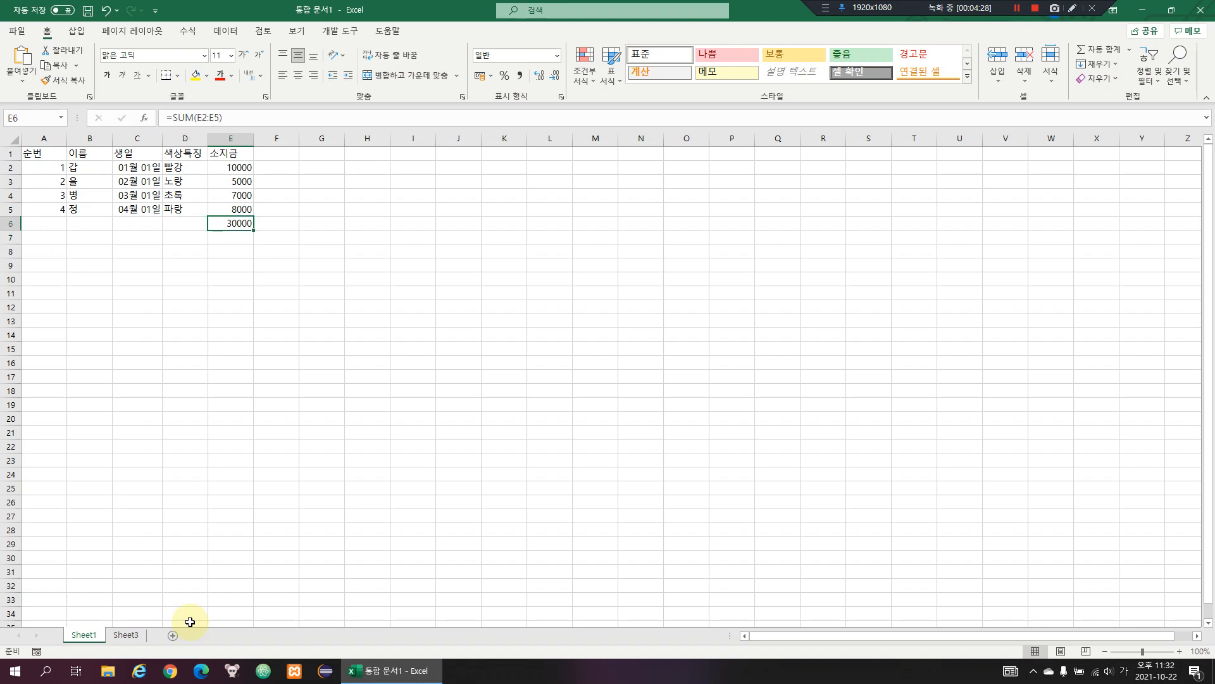
{"action": "key", "text": "Left"}
{"action": "type", "text": "ㄴ"}
{"action": "key", "text": "BackSpace"}
{"action": "key", "text": "Hangul"}
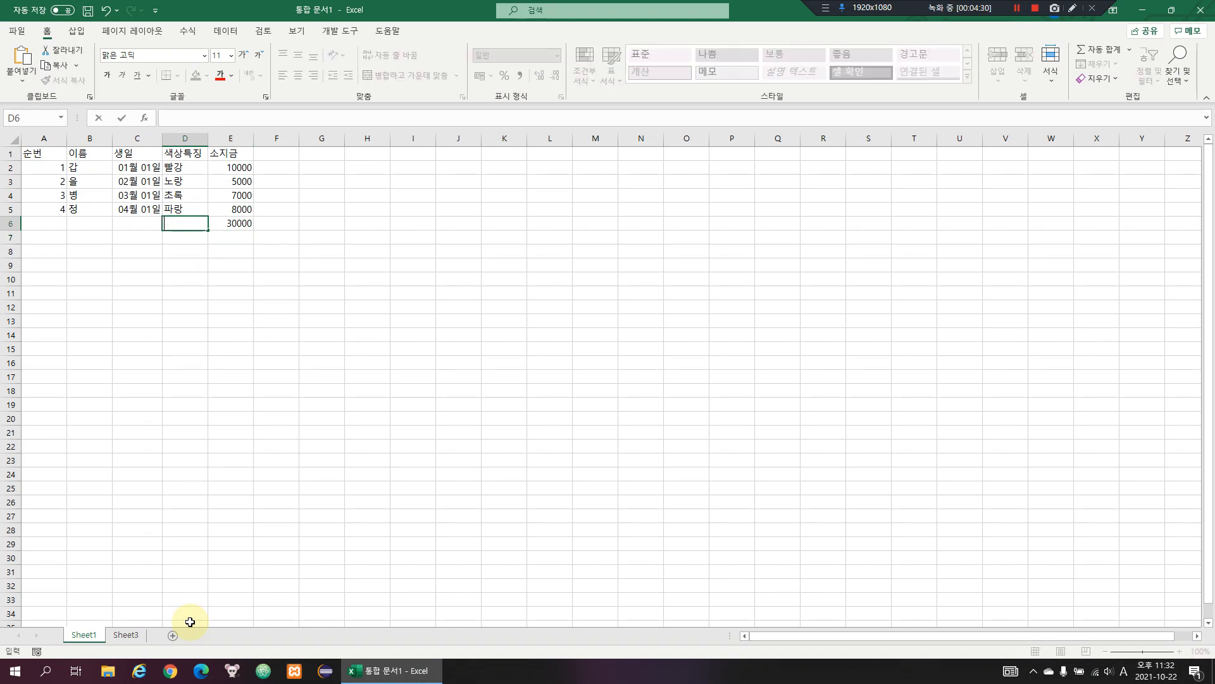
{"action": "key", "text": "Return"}
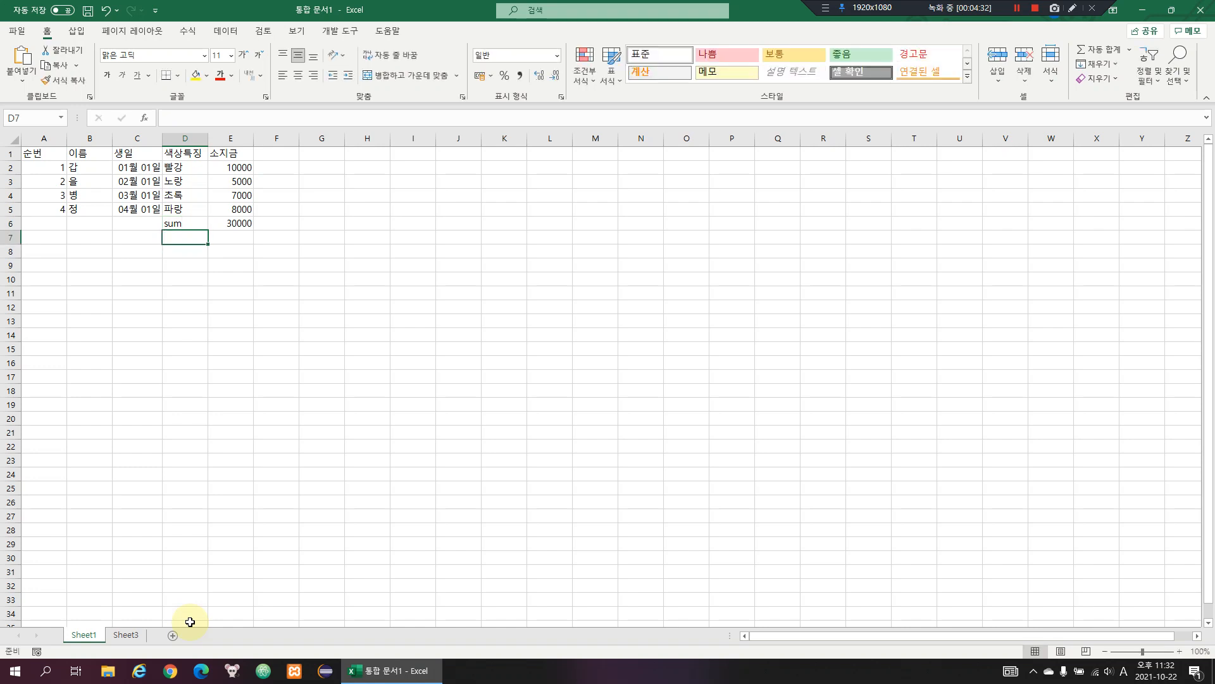
{"action": "type", "text": "aver"}
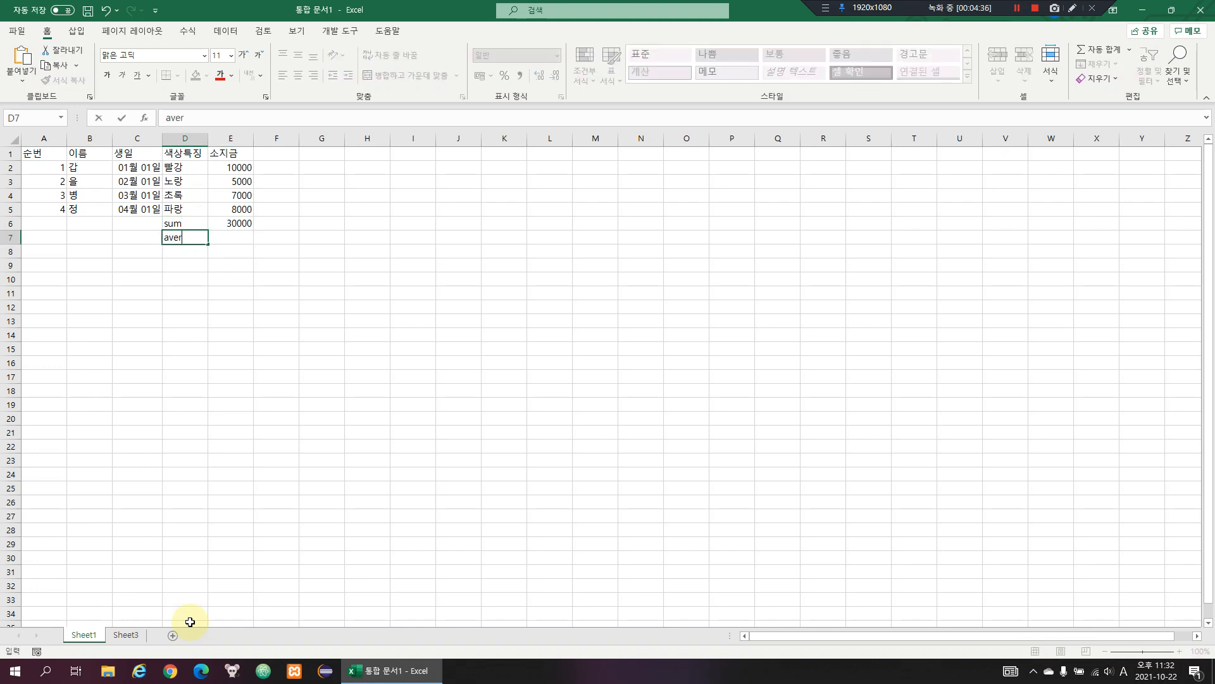
{"action": "key", "text": "Right"}
Review the amounts in E2:E5 by selecting them, and return to the empty cell E7
{"action": "key", "text": "Up"}
{"action": "key", "text": "Up"}
{"action": "key", "text": "Up"}
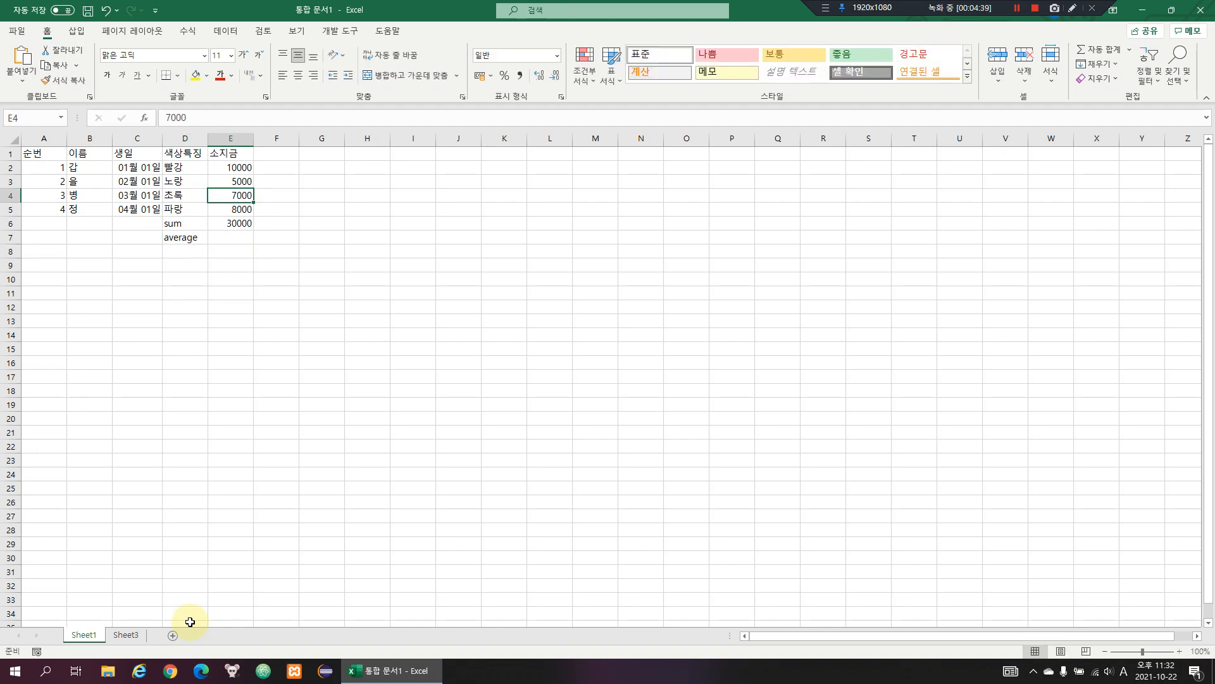
{"action": "key", "text": "Down"}
{"action": "key", "text": "shift+Up"}
{"action": "key", "text": "shift+Up"}
{"action": "key", "text": "shift+Up"}
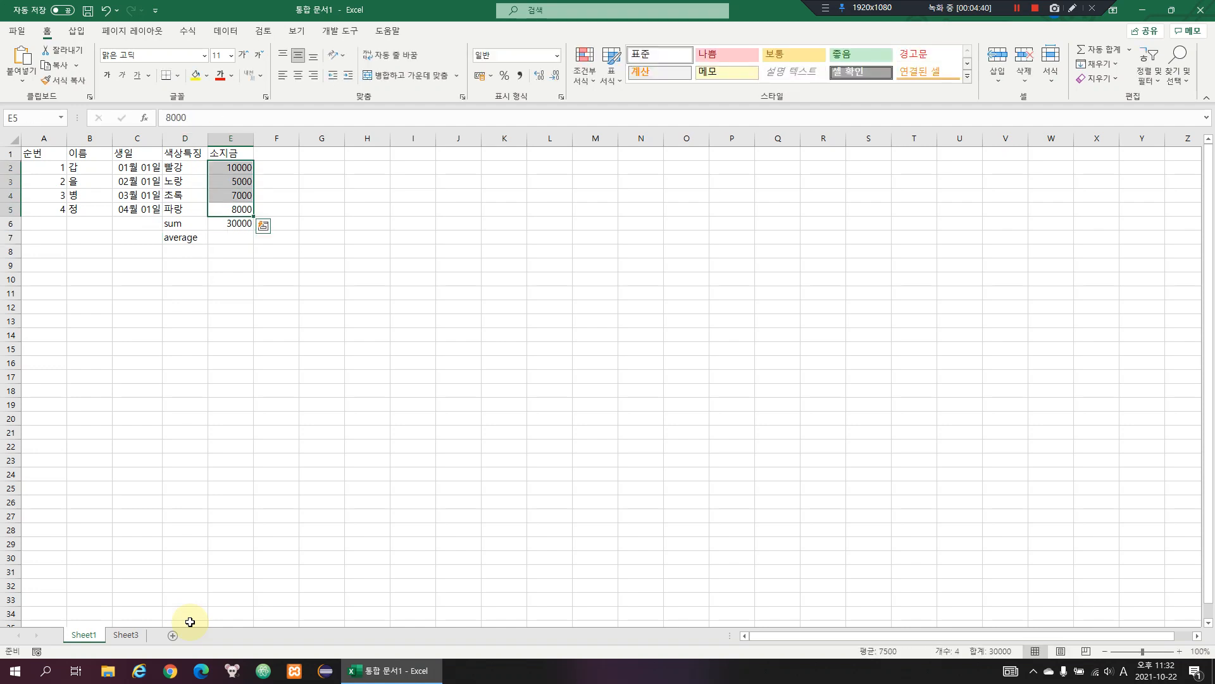
{"action": "key", "text": "Down"}
{"action": "key", "text": "Down"}
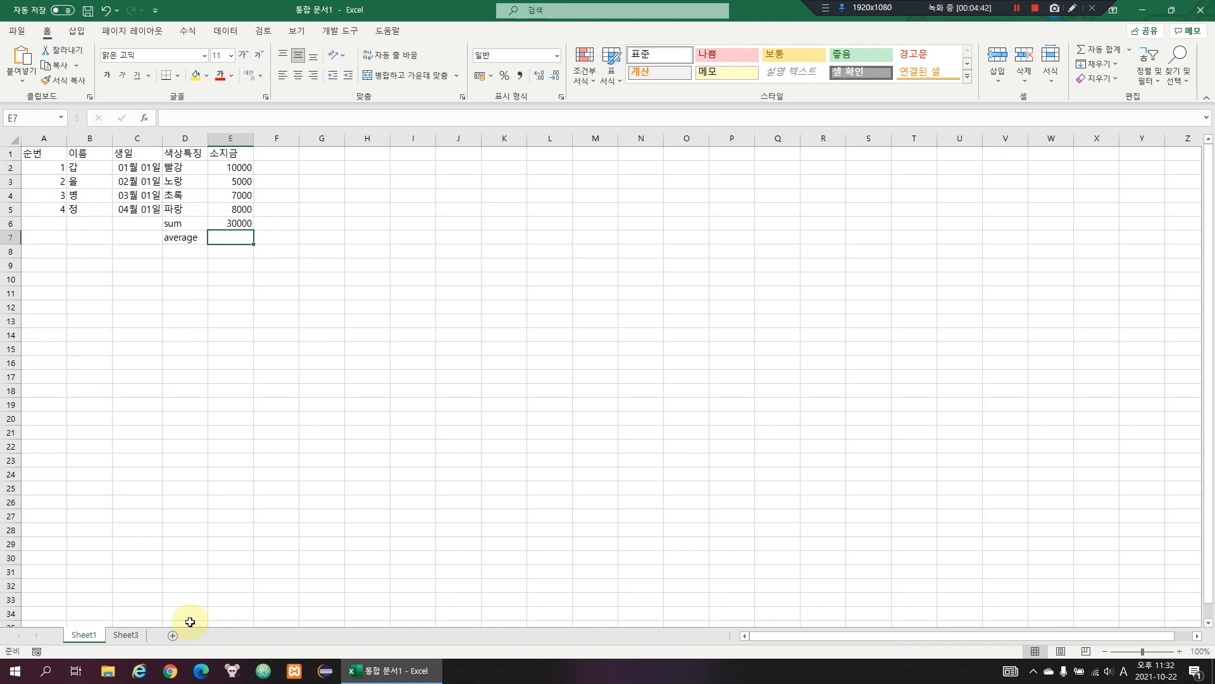
{"action": "type", "text": "=ave"}
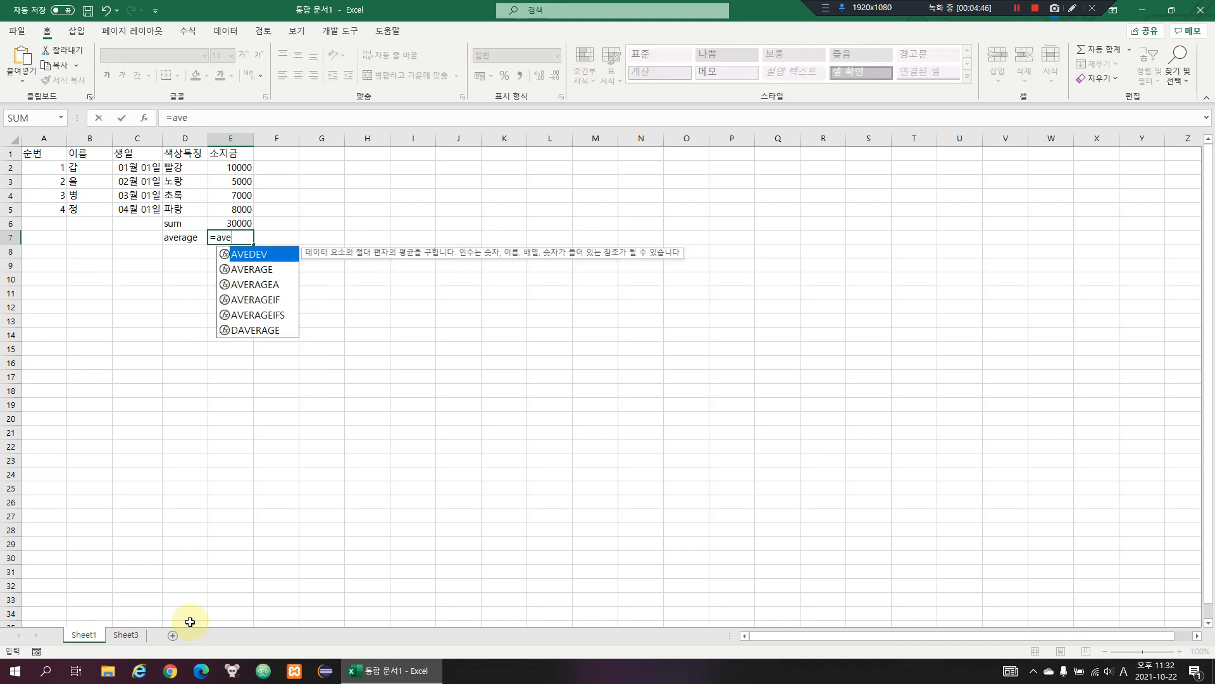
{"action": "key", "text": "Down"}
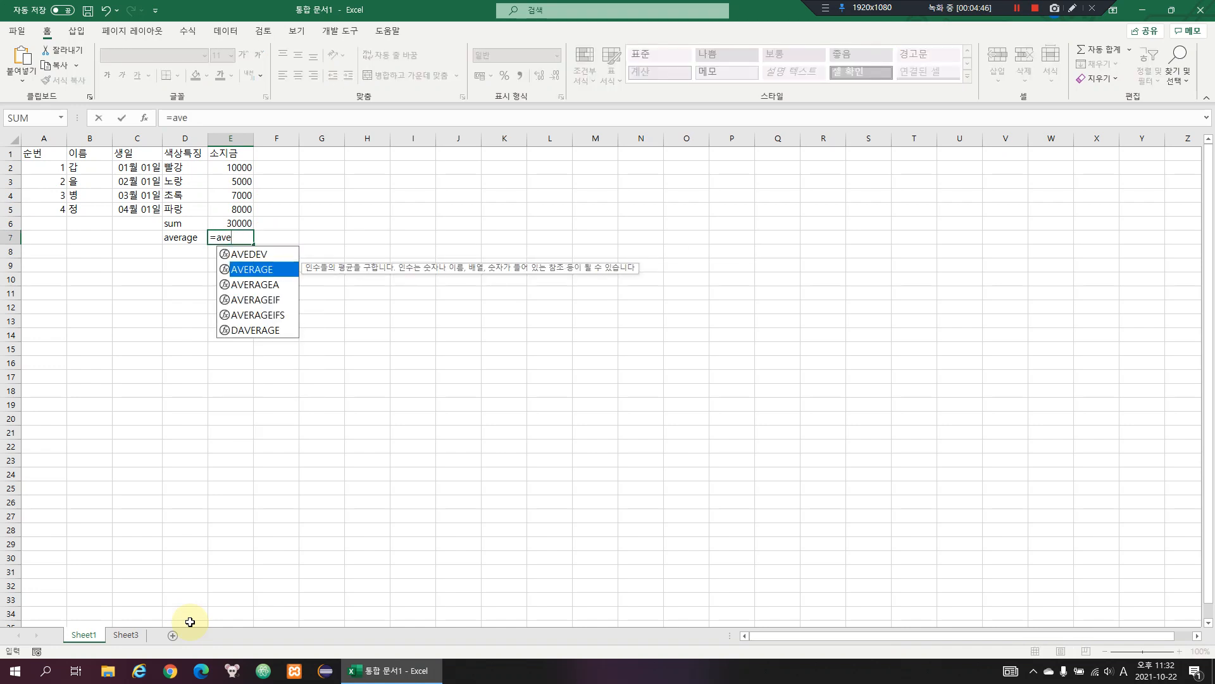
{"action": "key", "text": "Escape"}
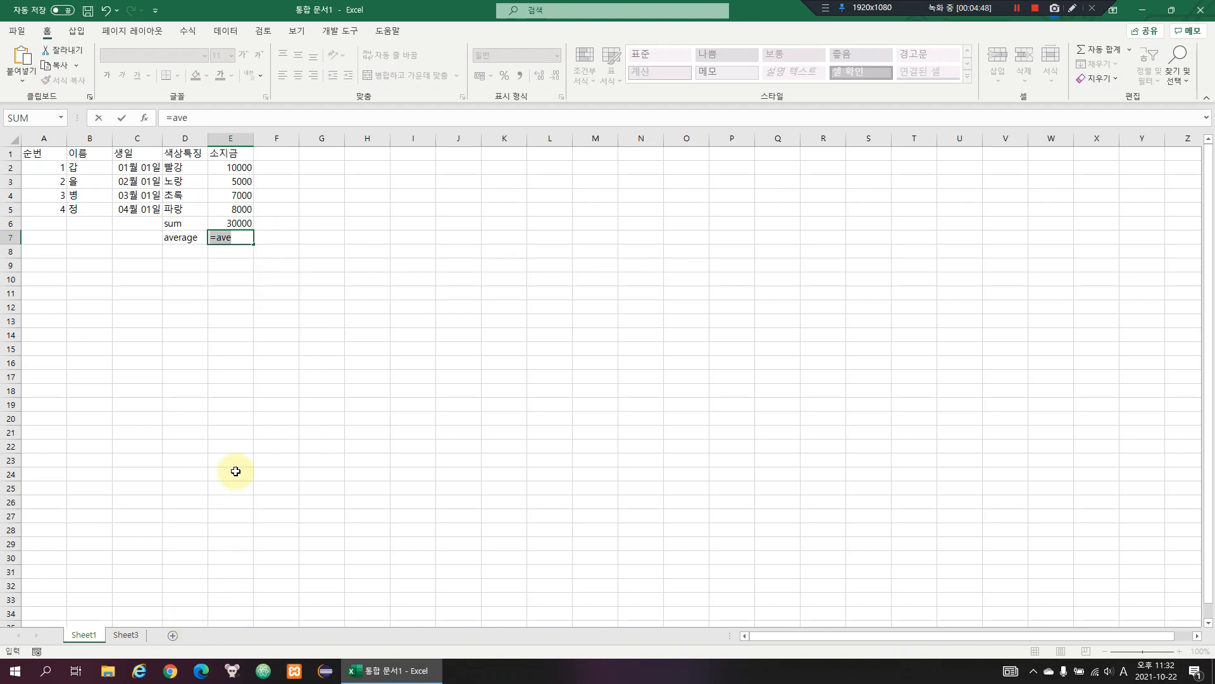
{"action": "key", "text": "ctrl+Right"}
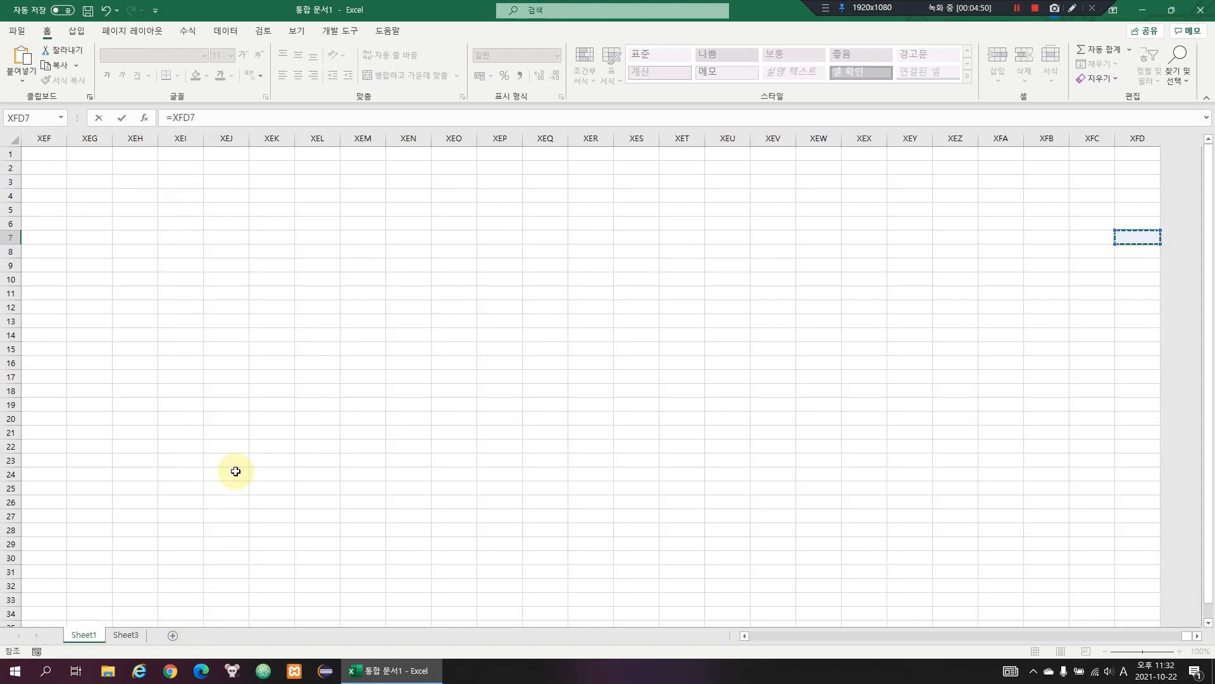
{"action": "key", "text": "ctrl+Left"}
{"action": "key", "text": "Escape"}
Calculate the average of E2:E5 in E7 with the AVERAGE function, and check it by selecting the amounts
{"action": "type", "text": "=av"}
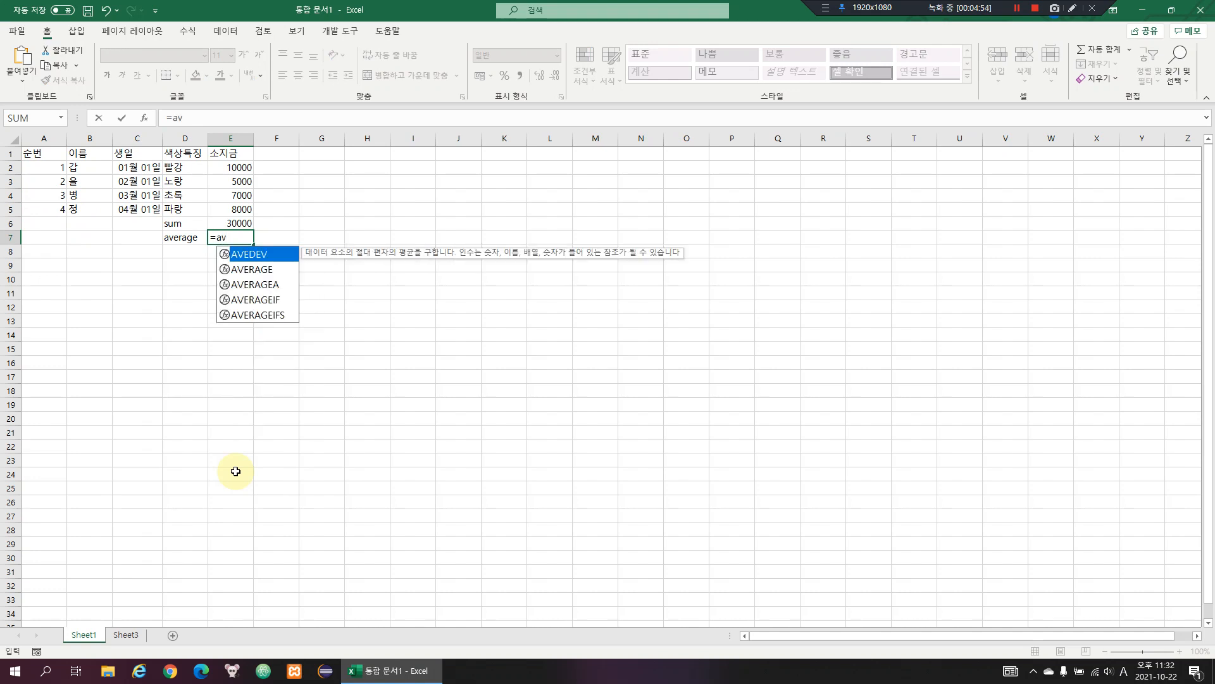
{"action": "key", "text": "Down"}
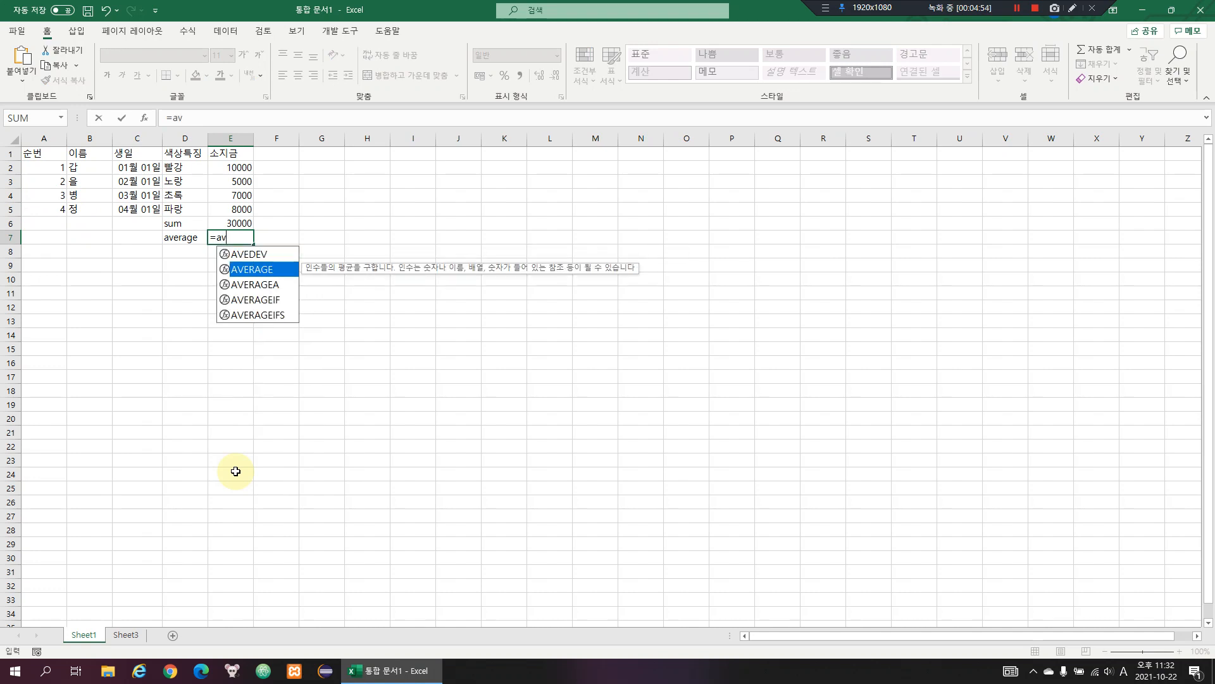
{"action": "key", "text": "Tab"}
{"action": "key", "text": "ctrl+a"}
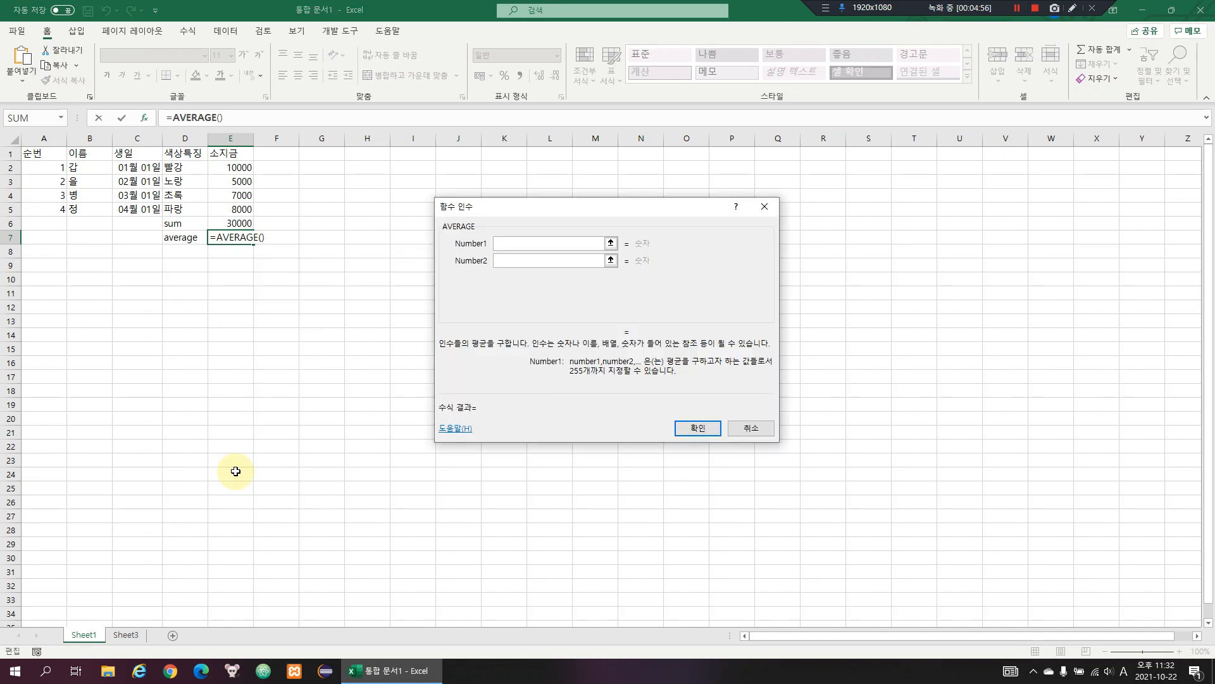
{"action": "left_click_drag", "start_coordinate": [239, 168], "coordinate": [245, 209]}
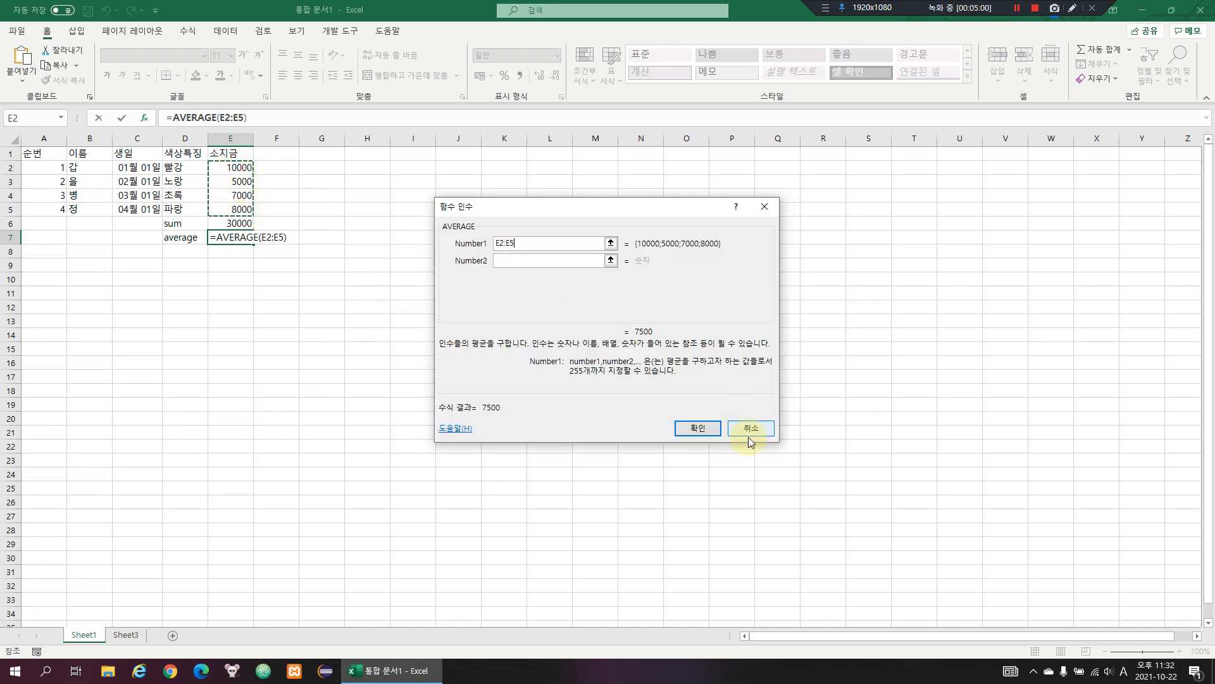
{"action": "left_click", "coordinate": [714, 429]}
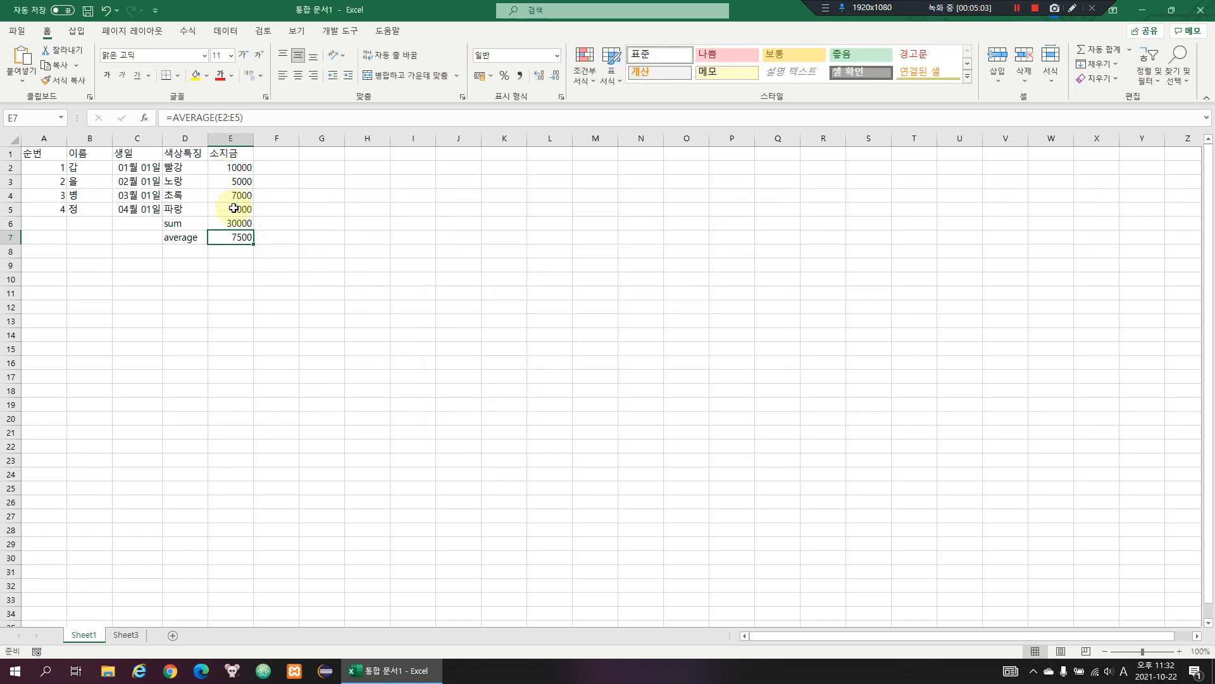
{"action": "left_click_drag", "start_coordinate": [234, 208], "coordinate": [248, 171]}
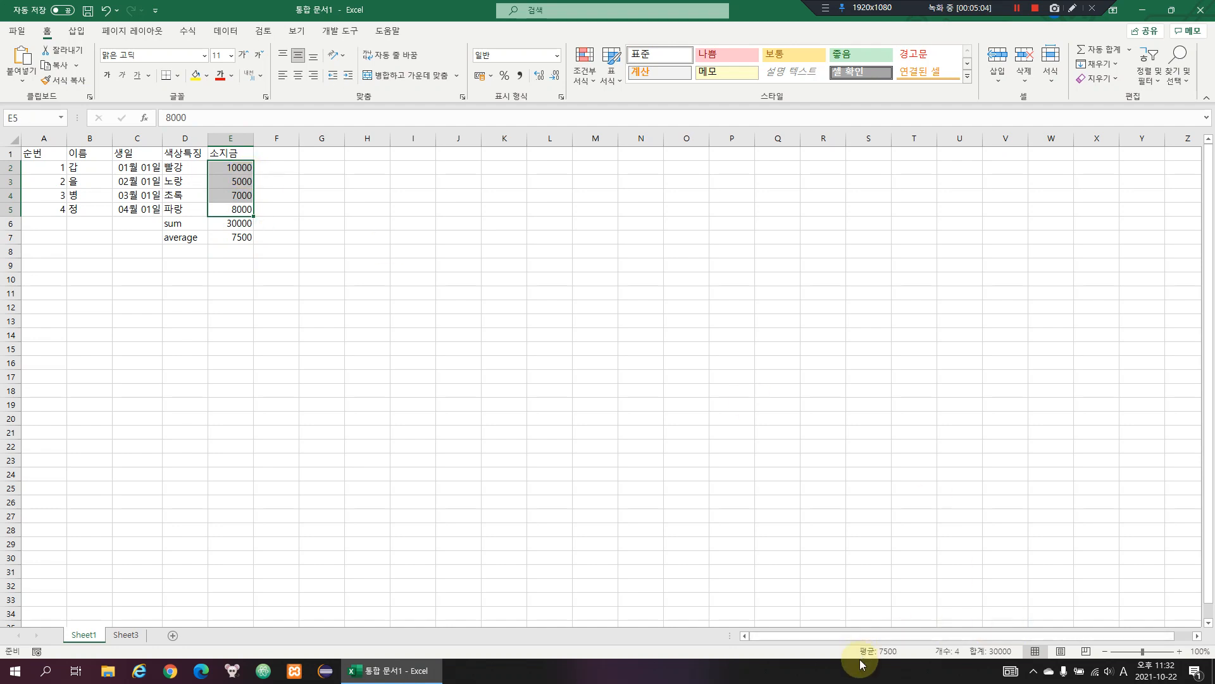
{"action": "left_click", "coordinate": [238, 238]}
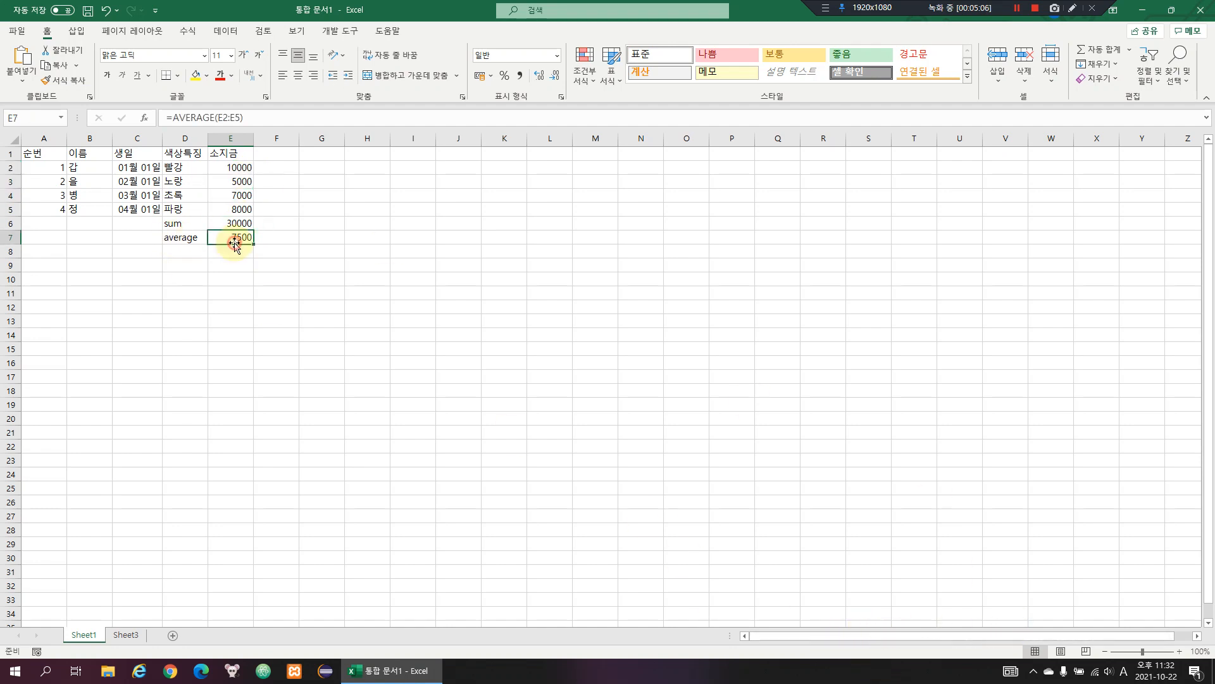
Apply the comma number style to the whole money column E
{"action": "left_click", "coordinate": [234, 138]}
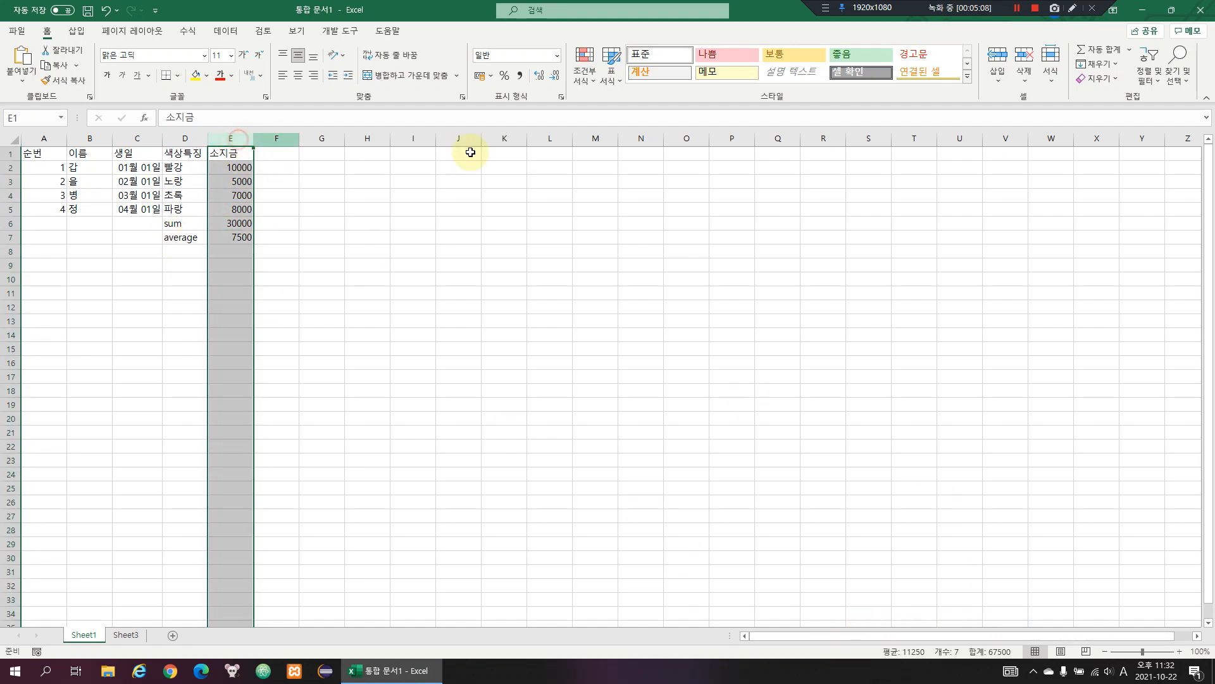
{"action": "left_click", "coordinate": [520, 76]}
{"action": "left_click", "coordinate": [367, 237]}
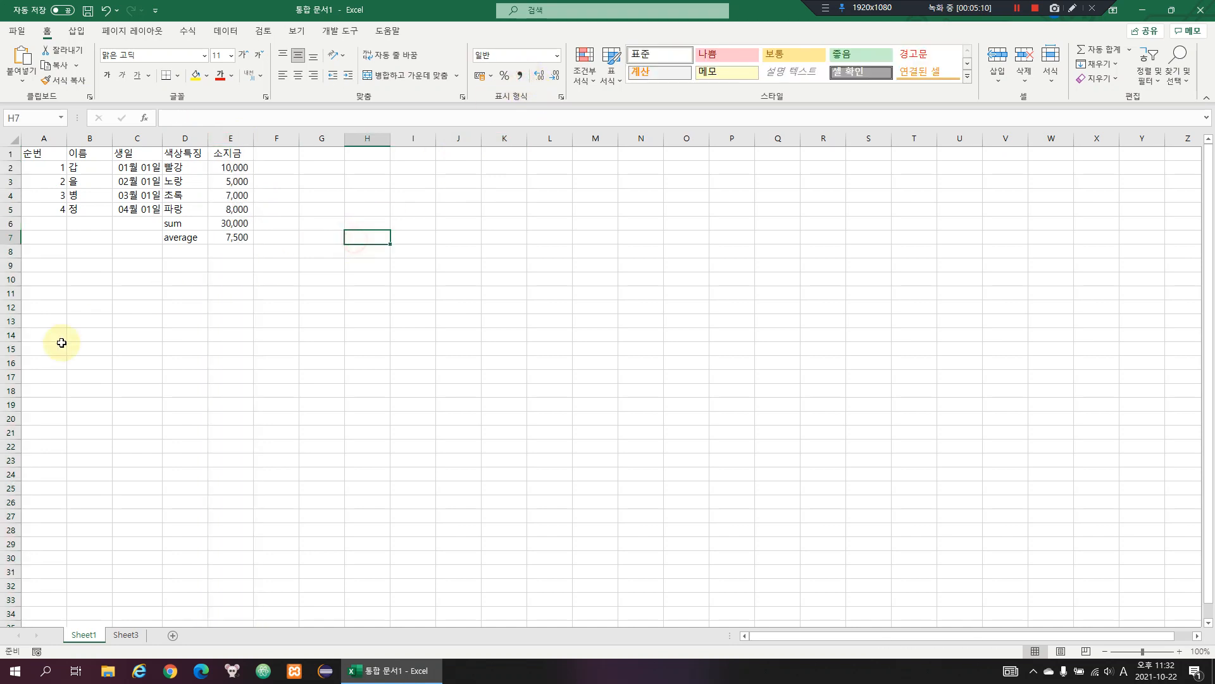
Enter the label vlookup in D8, below the average label
{"action": "left_click", "coordinate": [179, 239]}
{"action": "left_click", "coordinate": [181, 252]}
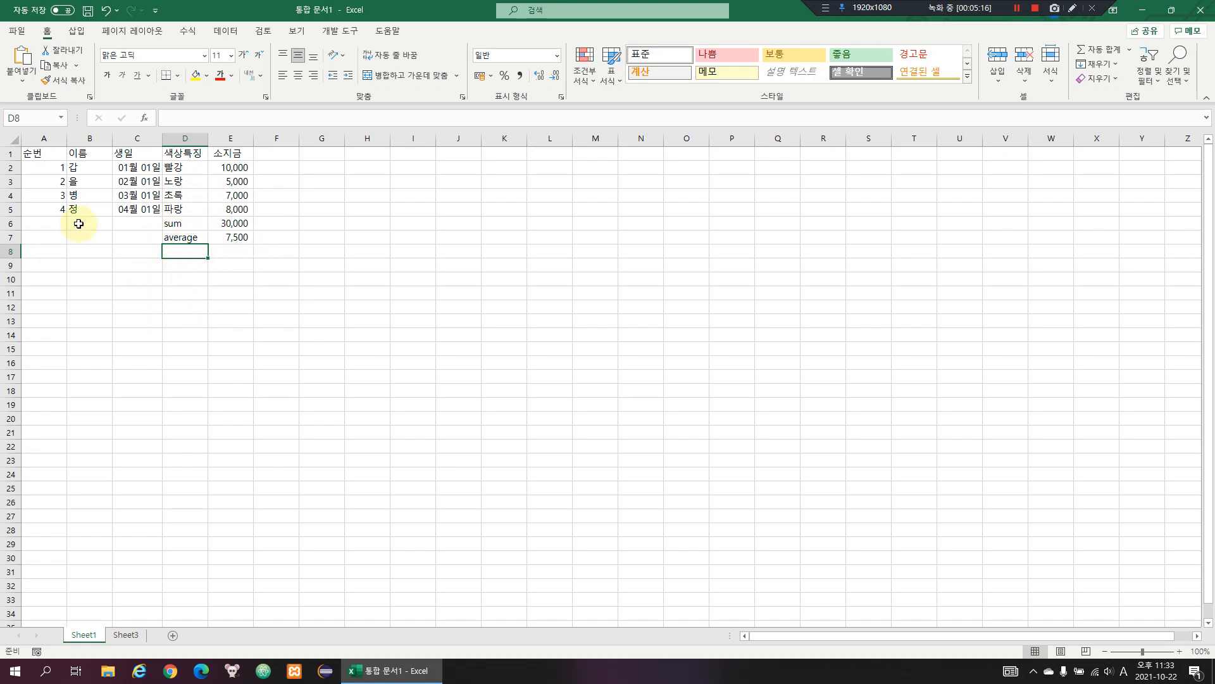
{"action": "type", "text": "vlookup"}
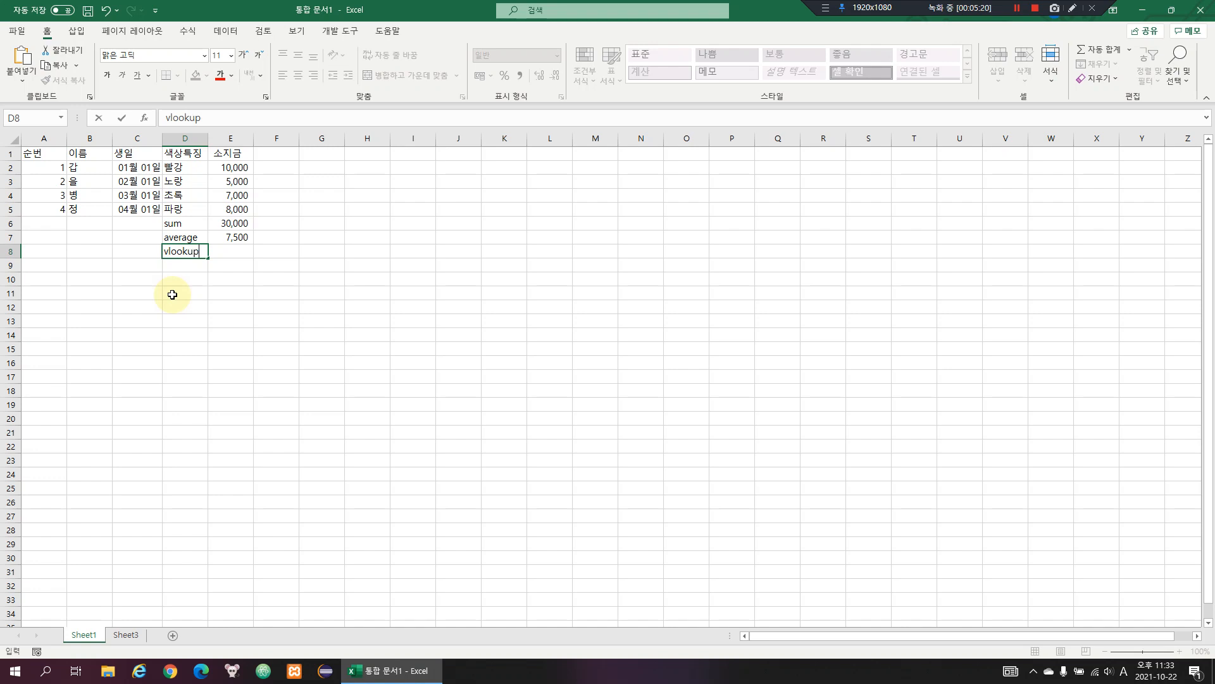
{"action": "key", "text": "ctrl+Return"}
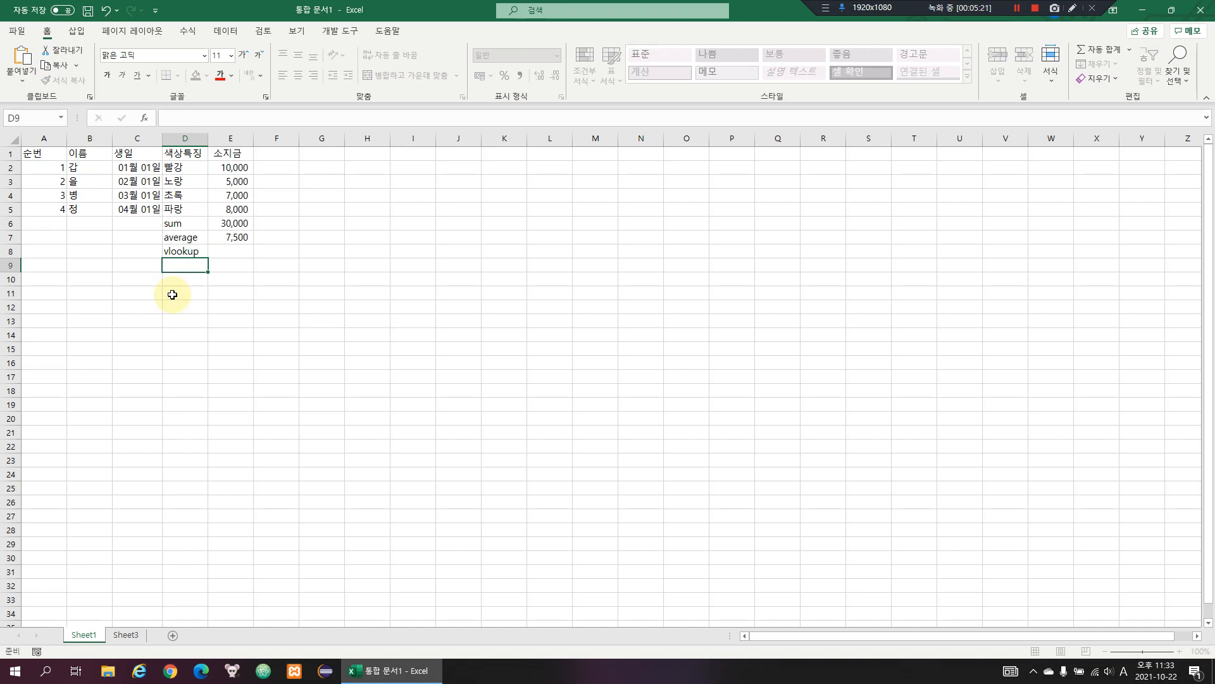
{"action": "key", "text": "Return"}
{"action": "type", "text": "hlookup"}
{"action": "key", "text": "ctrl+Return"}
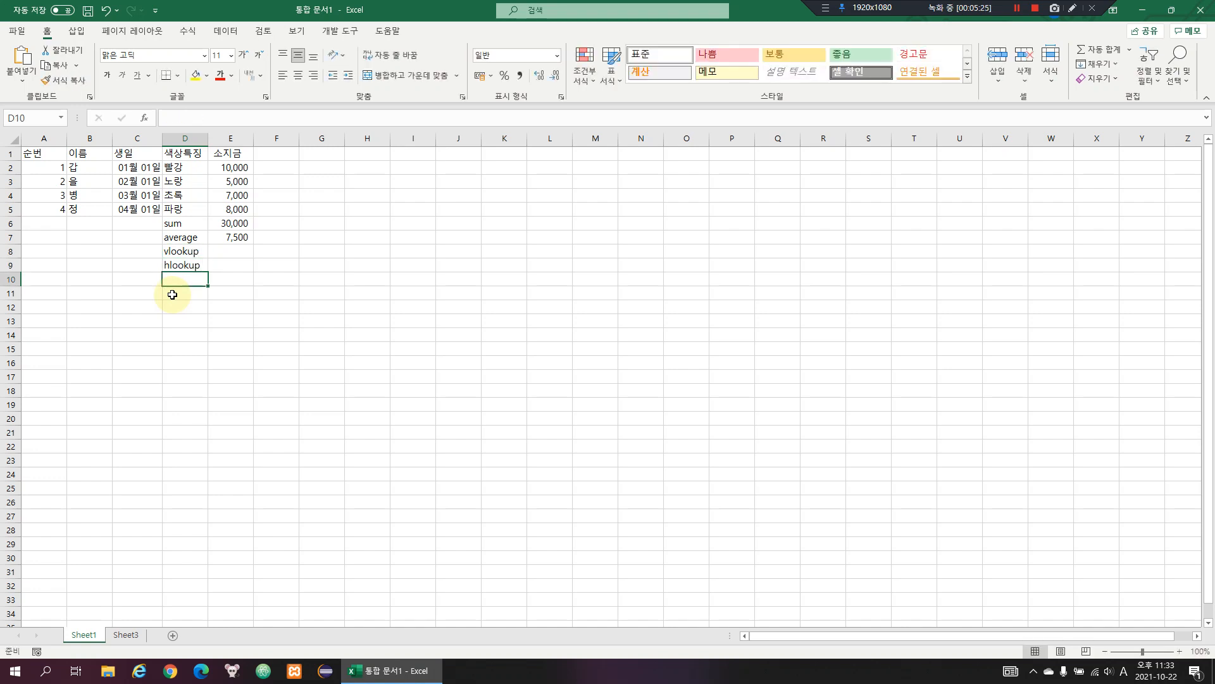
{"action": "key", "text": "Up"}
{"action": "key", "text": "Down"}
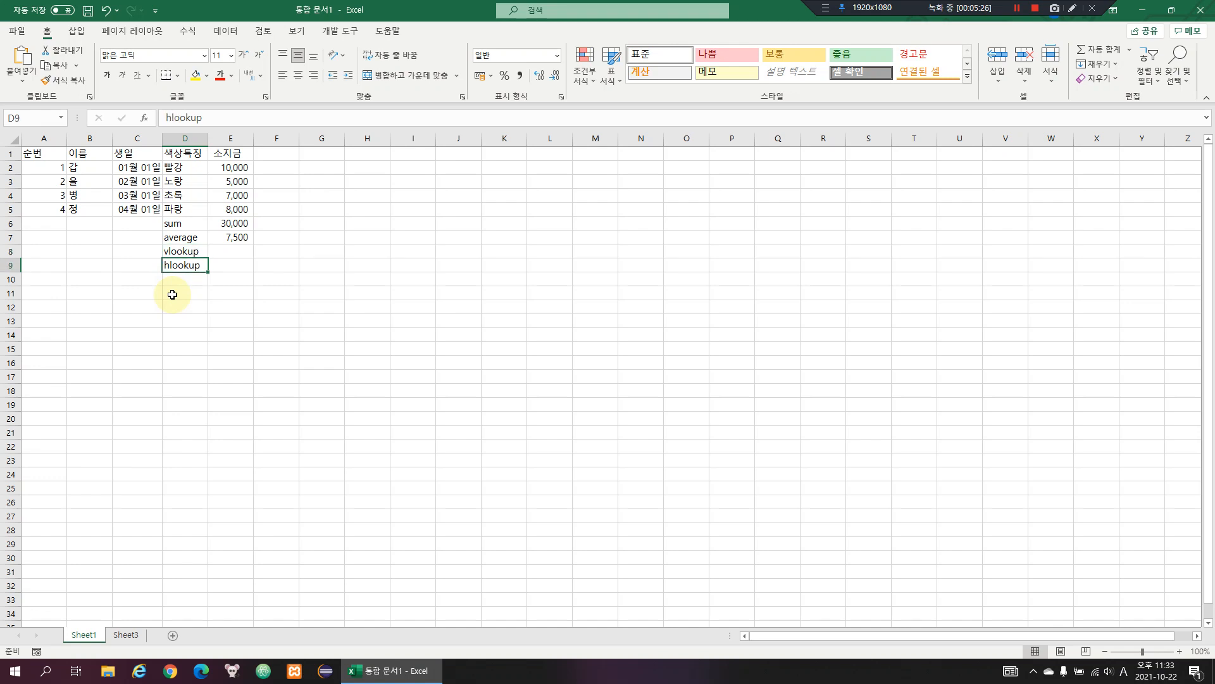
{"action": "key", "text": "Delete"}
{"action": "key", "text": "Up"}
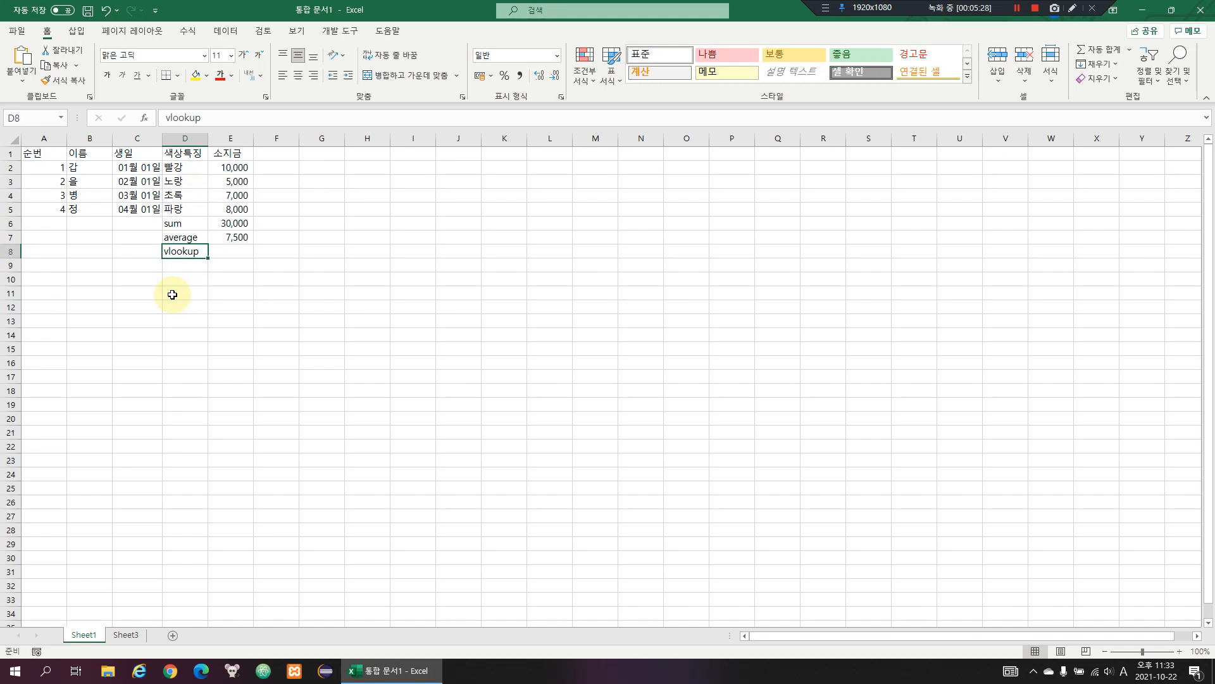
{"action": "key", "text": "Down"}
{"action": "key", "text": "Up"}
Apply all borders to the sample table in A1:E5
{"action": "left_click", "coordinate": [421, 157]}
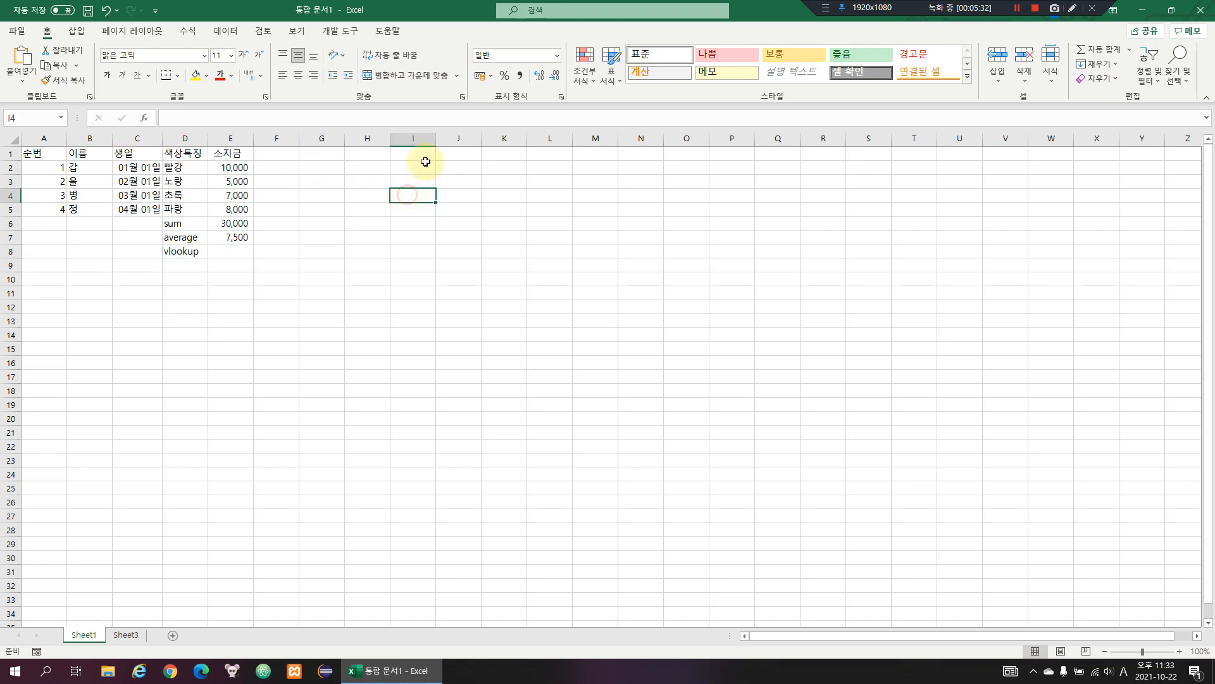
{"action": "left_click_drag", "start_coordinate": [47, 155], "coordinate": [210, 203]}
{"action": "key", "text": "alt+h"}
{"action": "key", "text": "b"}
{"action": "key", "text": "a"}
{"action": "left_click", "coordinate": [364, 221]}
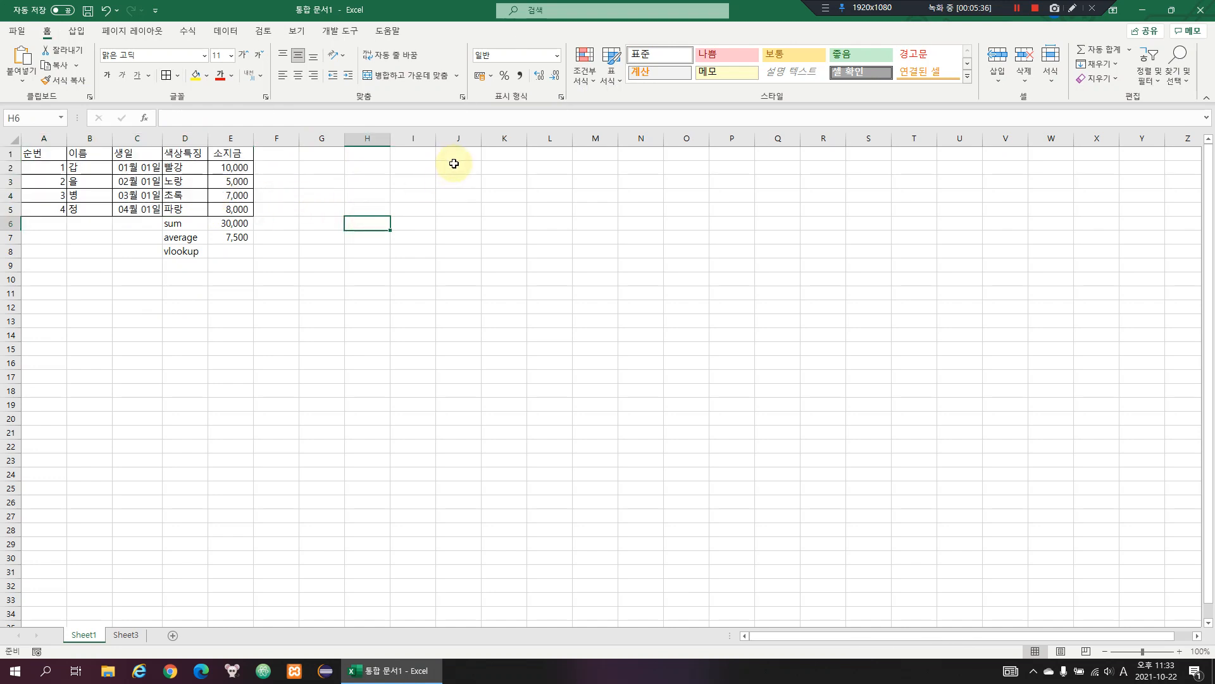
{"action": "left_click", "coordinate": [457, 152]}
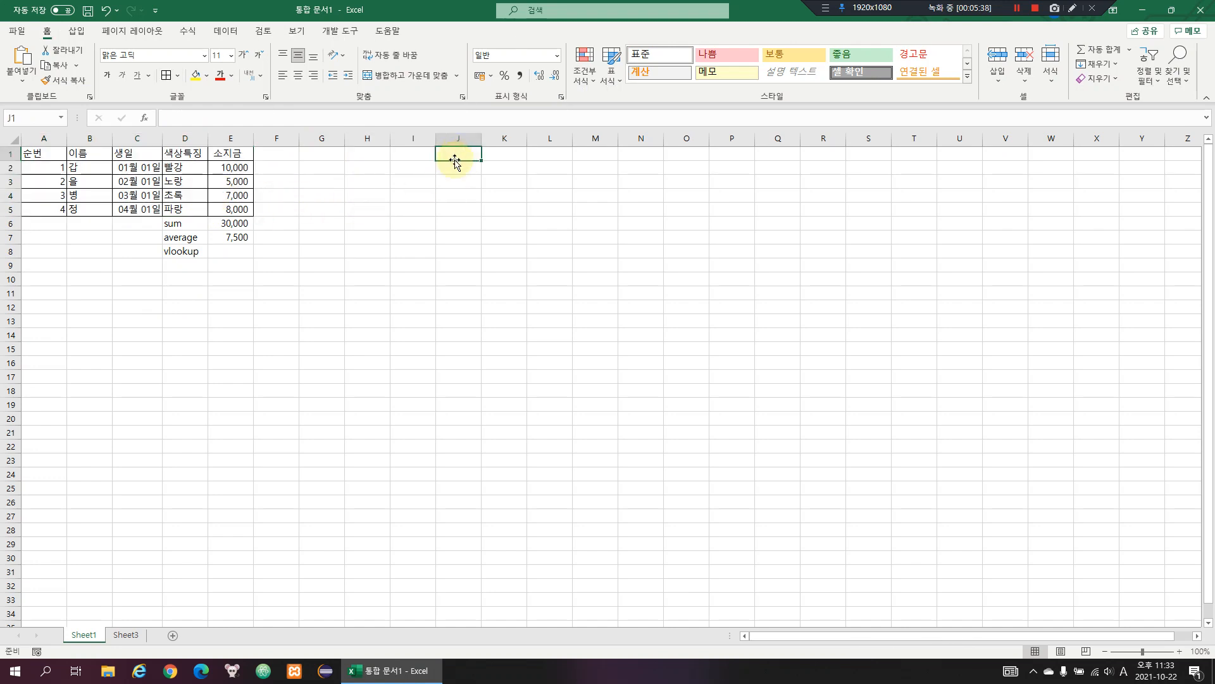
{"action": "type", "text": "수번"}
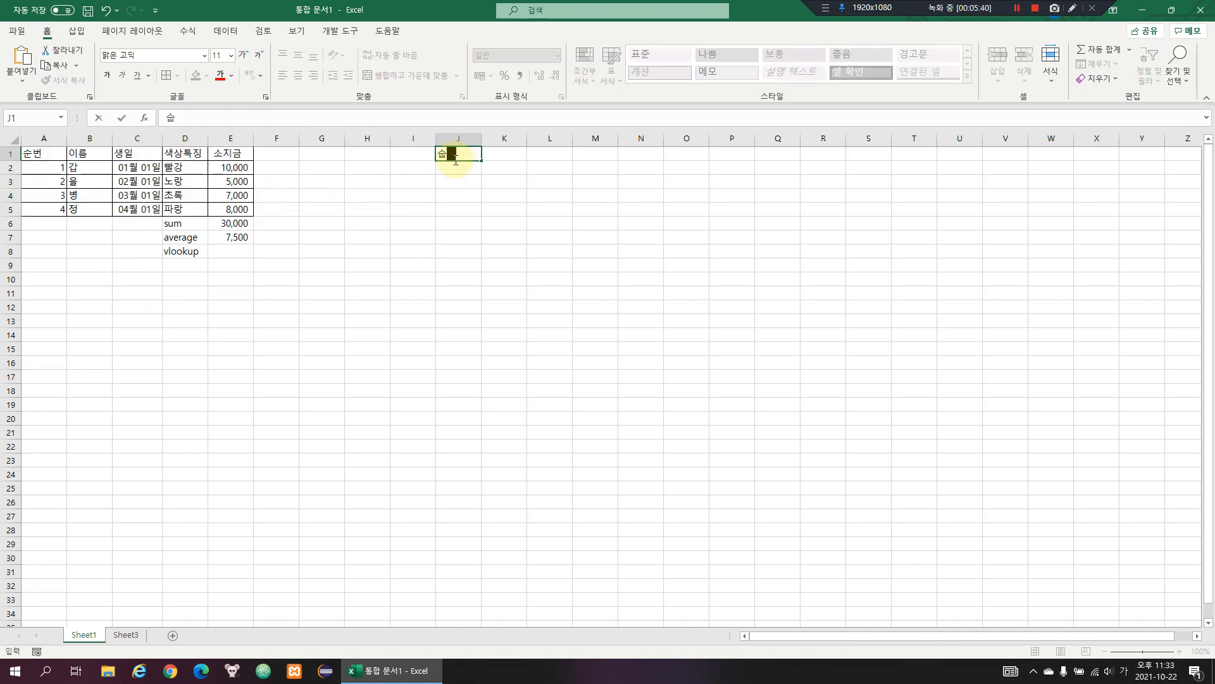
{"action": "key", "text": "Tab"}
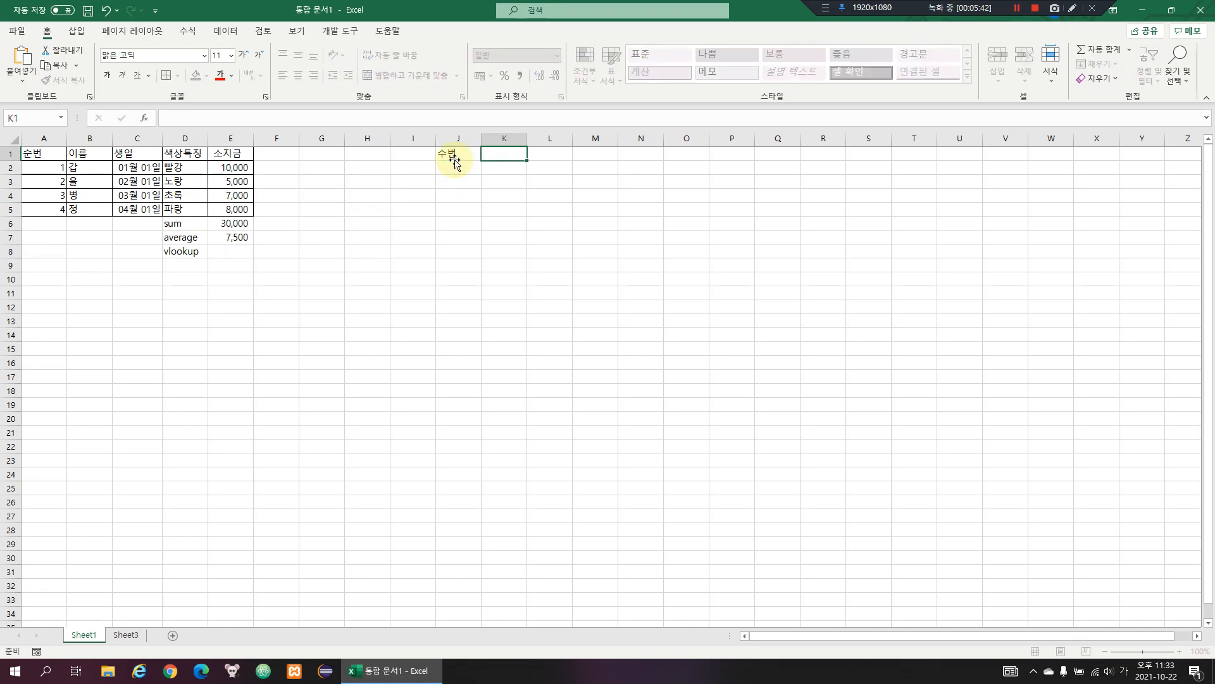
{"action": "left_click", "coordinate": [454, 161]}
{"action": "type", "text": "순"}
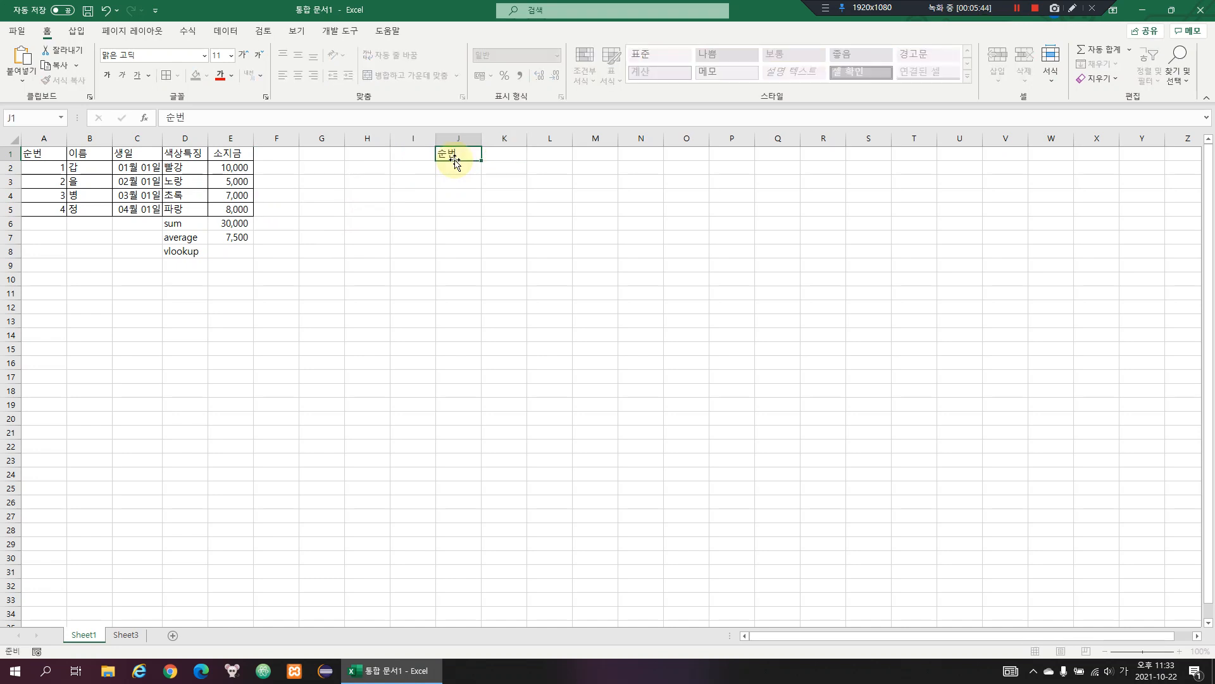
{"action": "key", "text": "Return"}
Enter the header 이름 in J1
{"action": "left_click", "coordinate": [454, 160]}
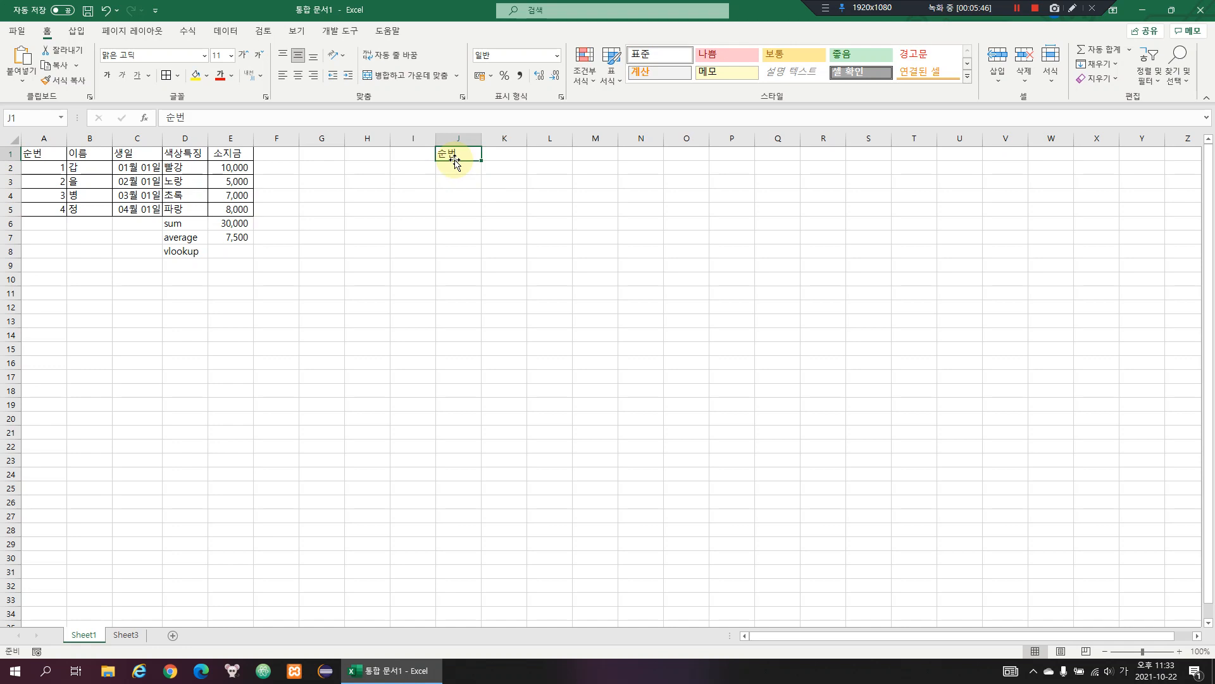
{"action": "type", "text": "이르"}
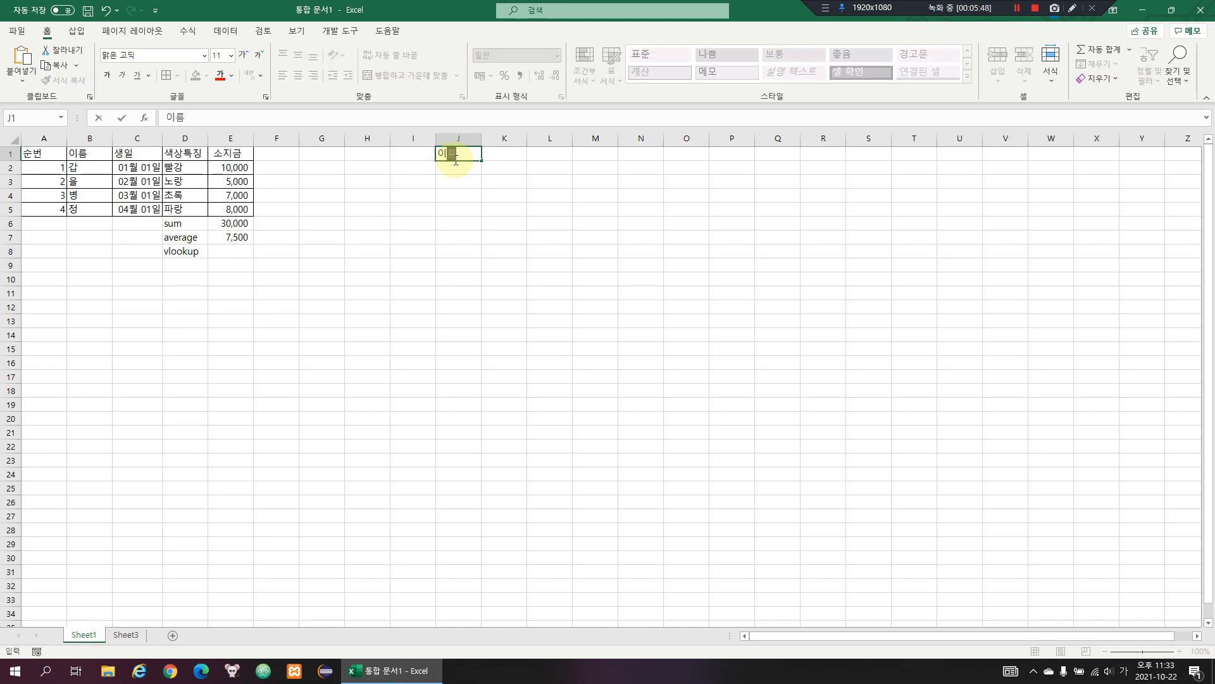
{"action": "key", "text": "Return"}
Examine how the names in column B relate to the birthday, colour and money values in the same rows
{"action": "key", "text": "Left"}
{"action": "key", "text": "Left"}
{"action": "key", "text": "Left"}
{"action": "key", "text": "Left"}
{"action": "key", "text": "Left"}
{"action": "key", "text": "Left"}
{"action": "key", "text": "Left"}
{"action": "key", "text": "Left"}
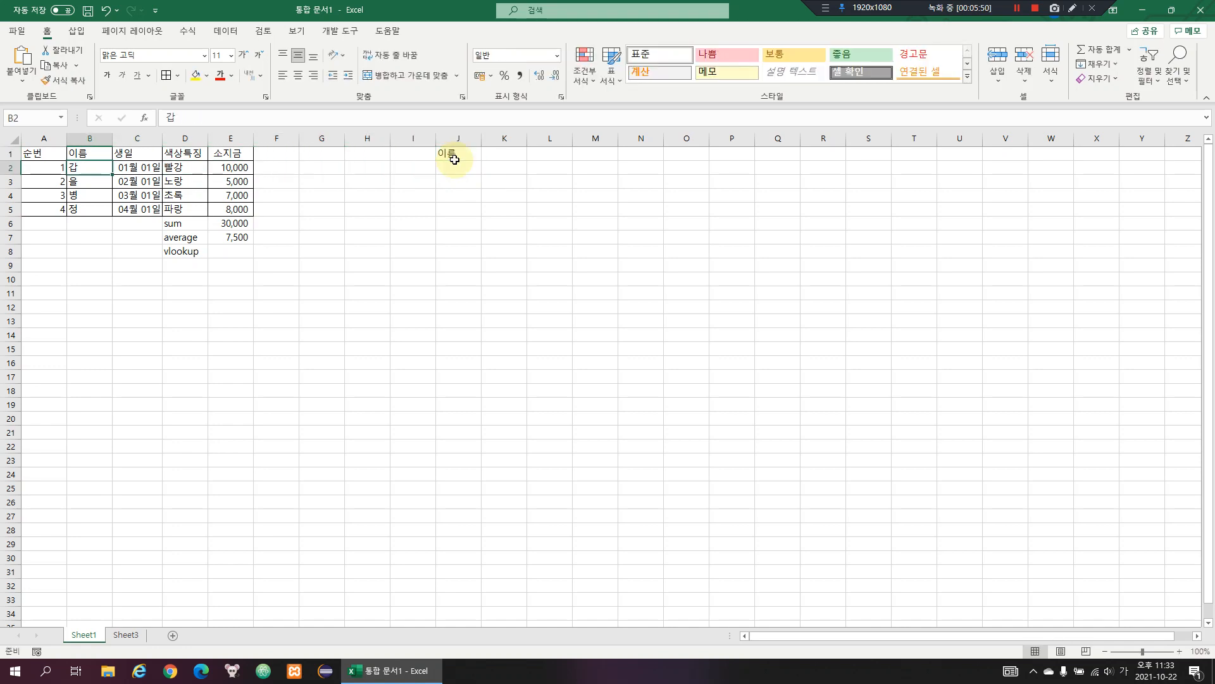
{"action": "key", "text": "Right"}
{"action": "key", "text": "Right"}
{"action": "key", "text": "Left"}
{"action": "key", "text": "Left"}
{"action": "key", "text": "Down"}
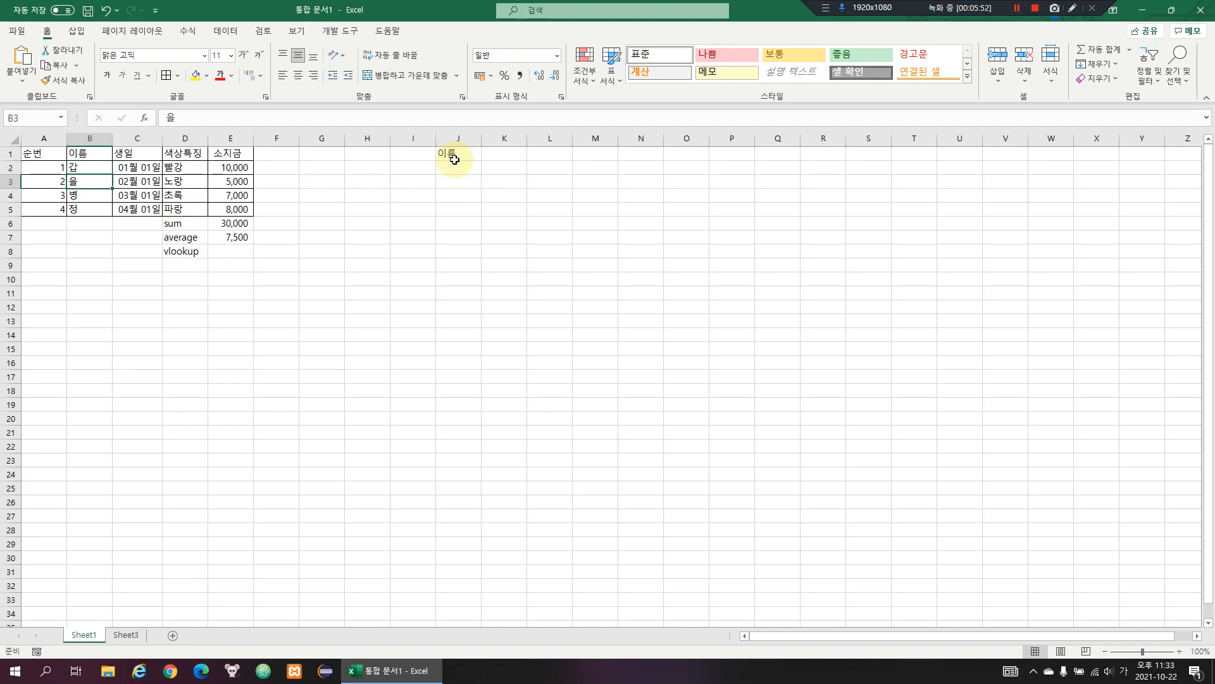
{"action": "key", "text": "Right"}
{"action": "key", "text": "Right"}
{"action": "key", "text": "Right"}
{"action": "key", "text": "Left"}
{"action": "key", "text": "Left"}
{"action": "key", "text": "Down"}
{"action": "key", "text": "Left"}
{"action": "key", "text": "Right"}
{"action": "key", "text": "Right"}
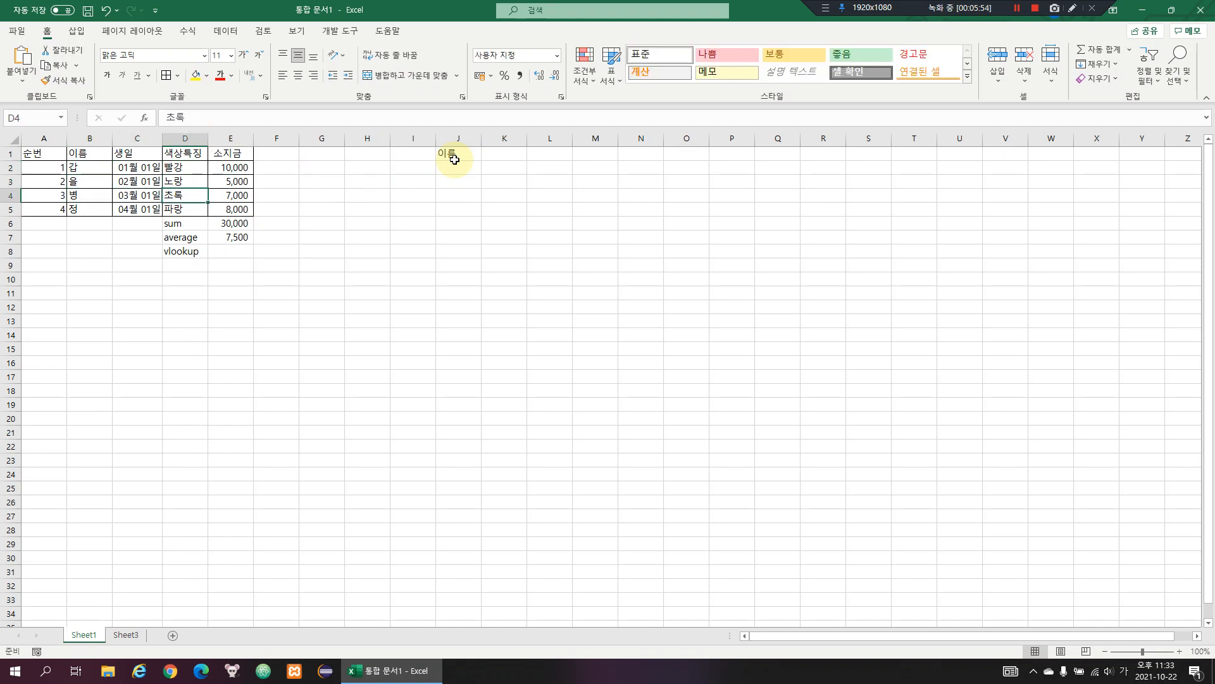
{"action": "key", "text": "Right"}
{"action": "key", "text": "Up"}
{"action": "key", "text": "Up"}
Under the 이름 header, enter 갑, 을, 병 and 정 in J2:J5
{"action": "left_click", "coordinate": [456, 161]}
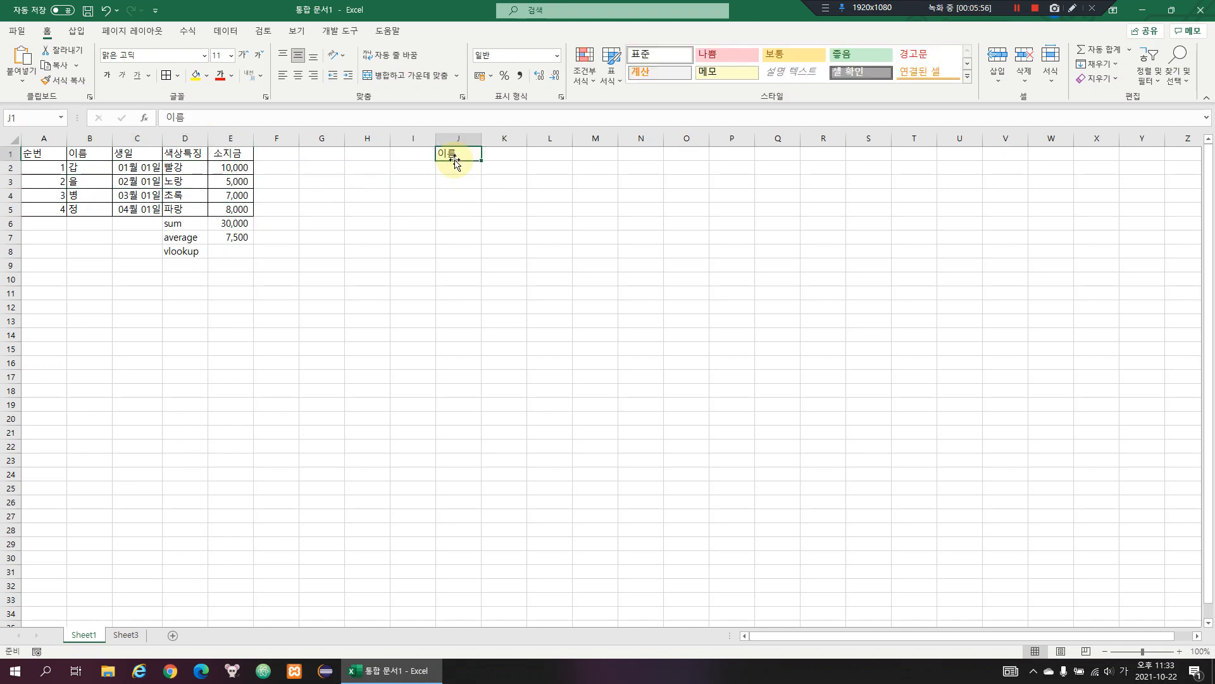
{"action": "key", "text": "Return"}
{"action": "type", "text": "갑"}
{"action": "key", "text": "Return"}
{"action": "type", "text": "을"}
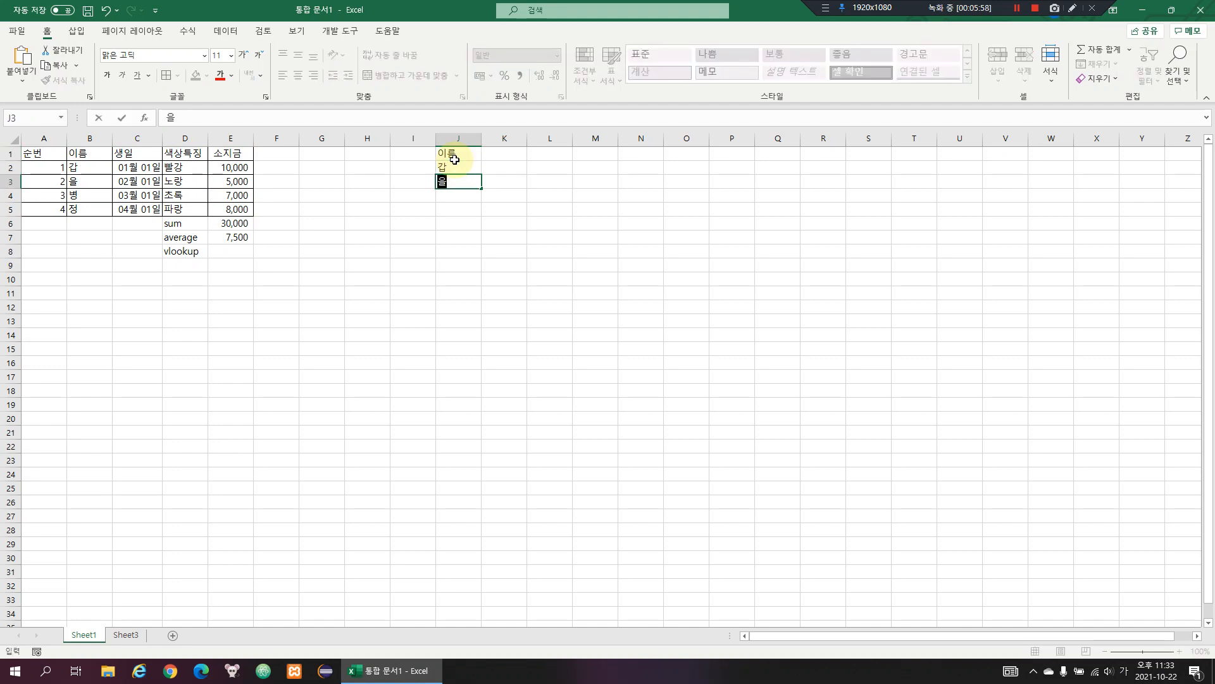
{"action": "key", "text": "Return"}
{"action": "type", "text": "병"}
{"action": "key", "text": "Return"}
{"action": "type", "text": "정"}
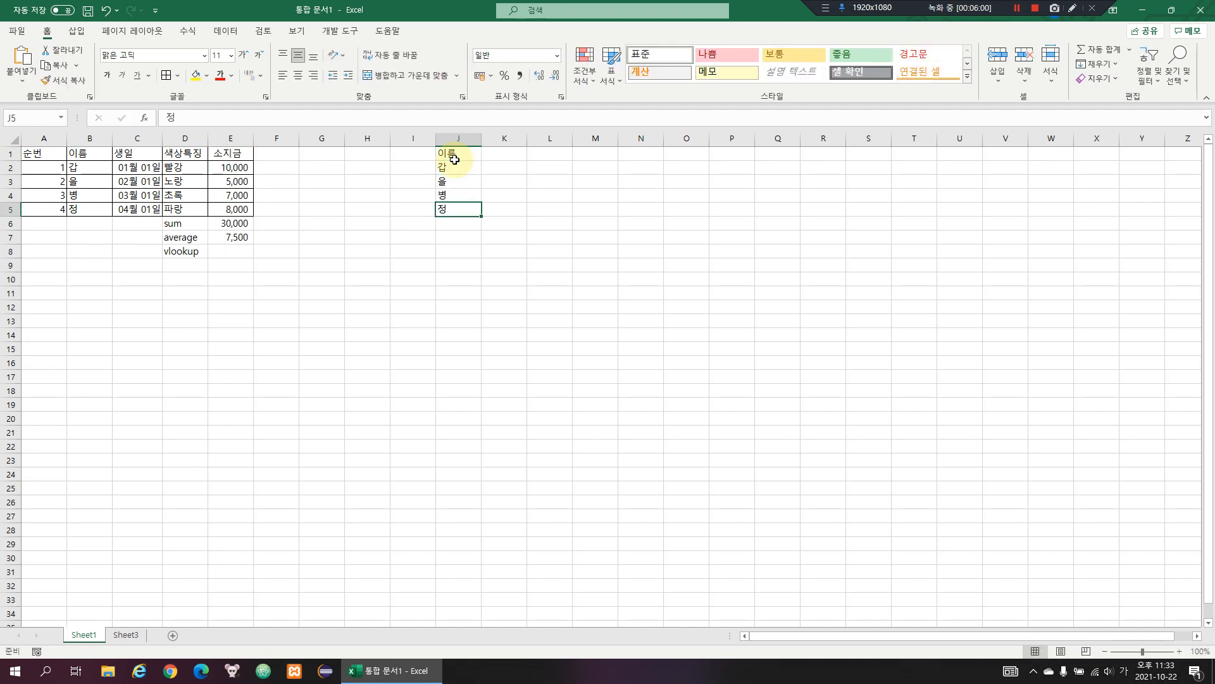
Enter the header 색상특징 in K1, beside the 이름 header
{"action": "left_click", "coordinate": [456, 160]}
{"action": "key", "text": "Right"}
{"action": "type", "text": "="}
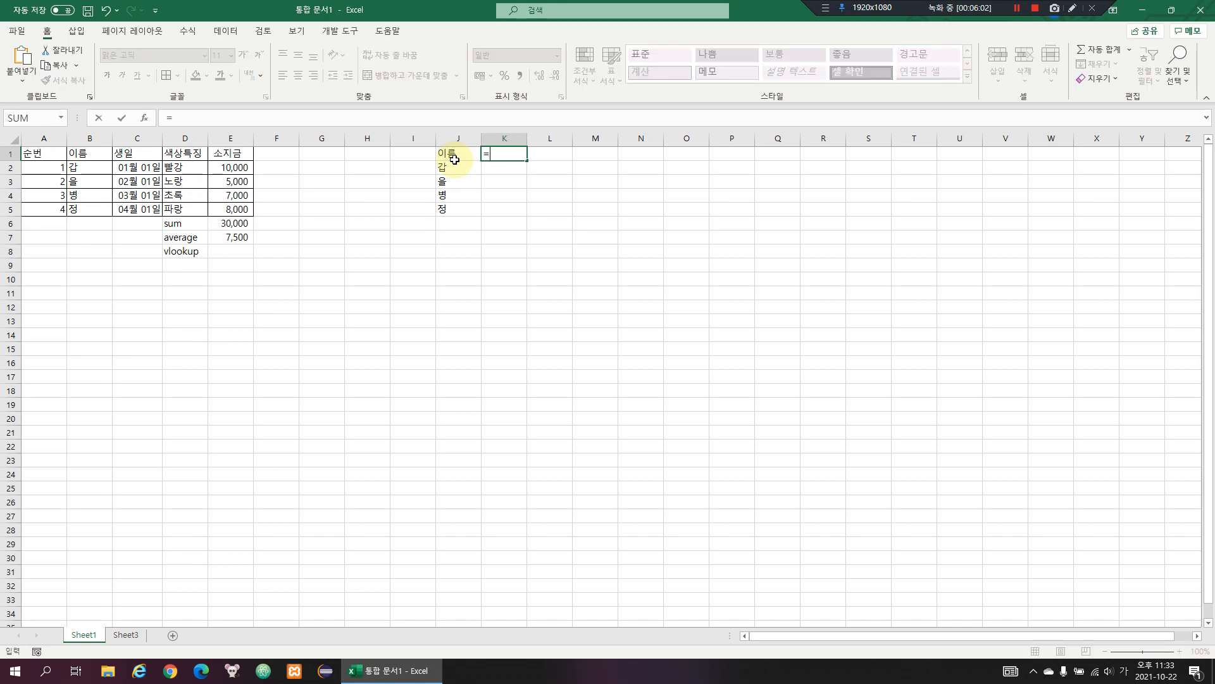
{"action": "key", "text": "BackSpace"}
{"action": "key", "text": "BackSpace"}
{"action": "type", "text": "새"}
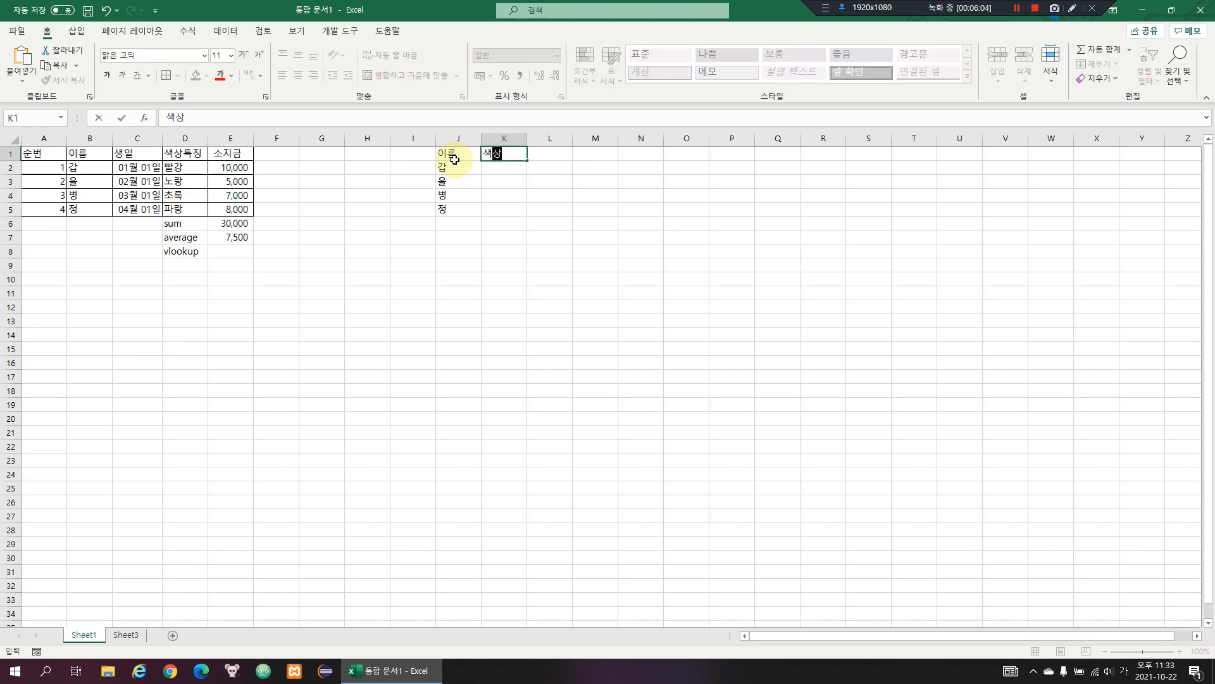
{"action": "type", "text": "상특징"}
{"action": "key", "text": "Return"}
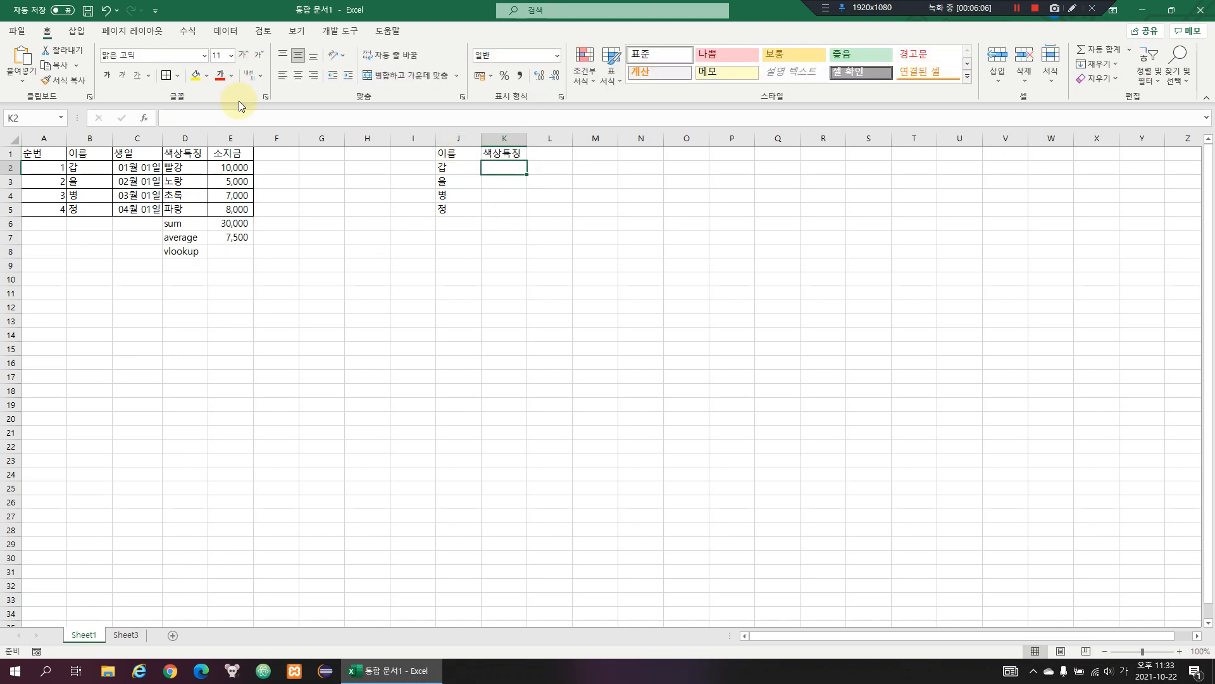
Compare the names in B2:B5 with the colours in D2:D5 by selecting each range in turn
{"action": "left_click_drag", "start_coordinate": [95, 168], "coordinate": [95, 208]}
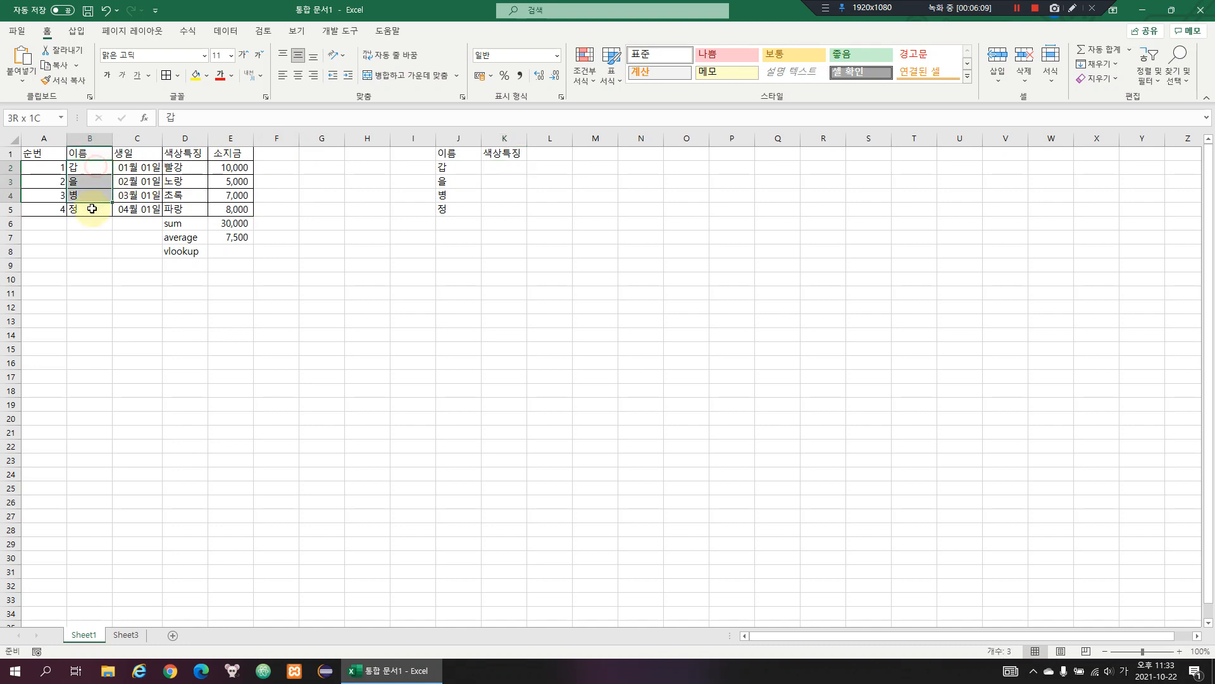
{"action": "left_click_drag", "start_coordinate": [178, 166], "coordinate": [184, 210]}
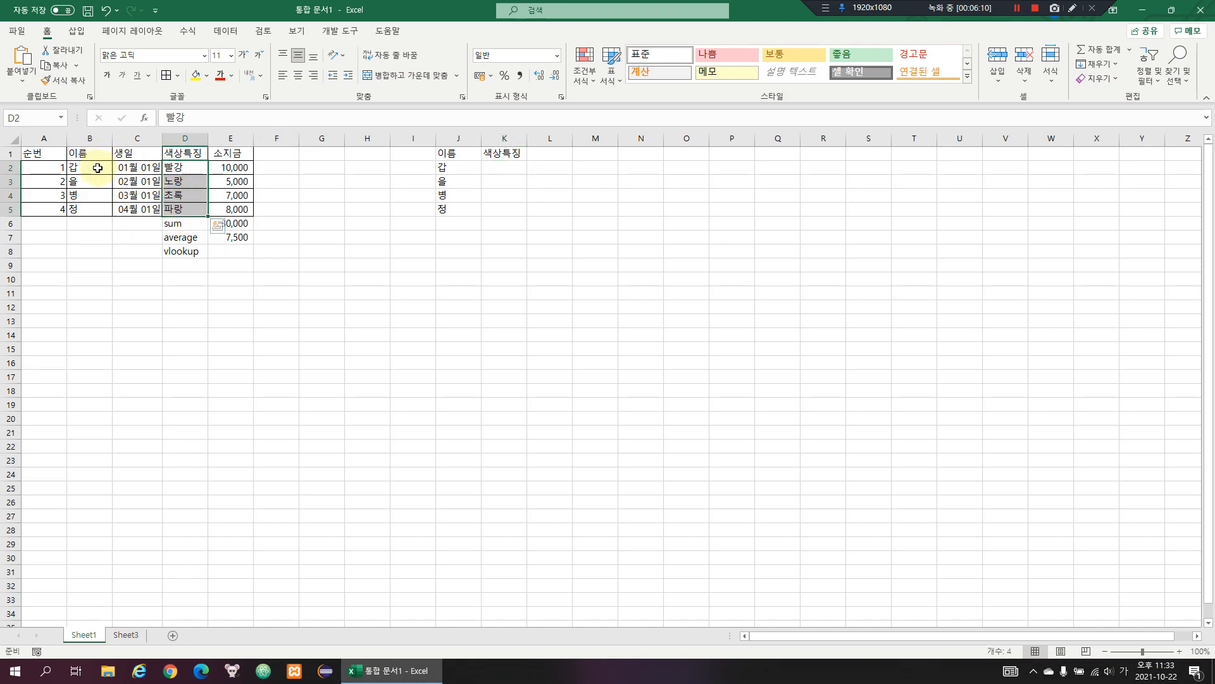
{"action": "left_click_drag", "start_coordinate": [97, 168], "coordinate": [97, 208]}
{"action": "left_click_drag", "start_coordinate": [167, 172], "coordinate": [182, 210]}
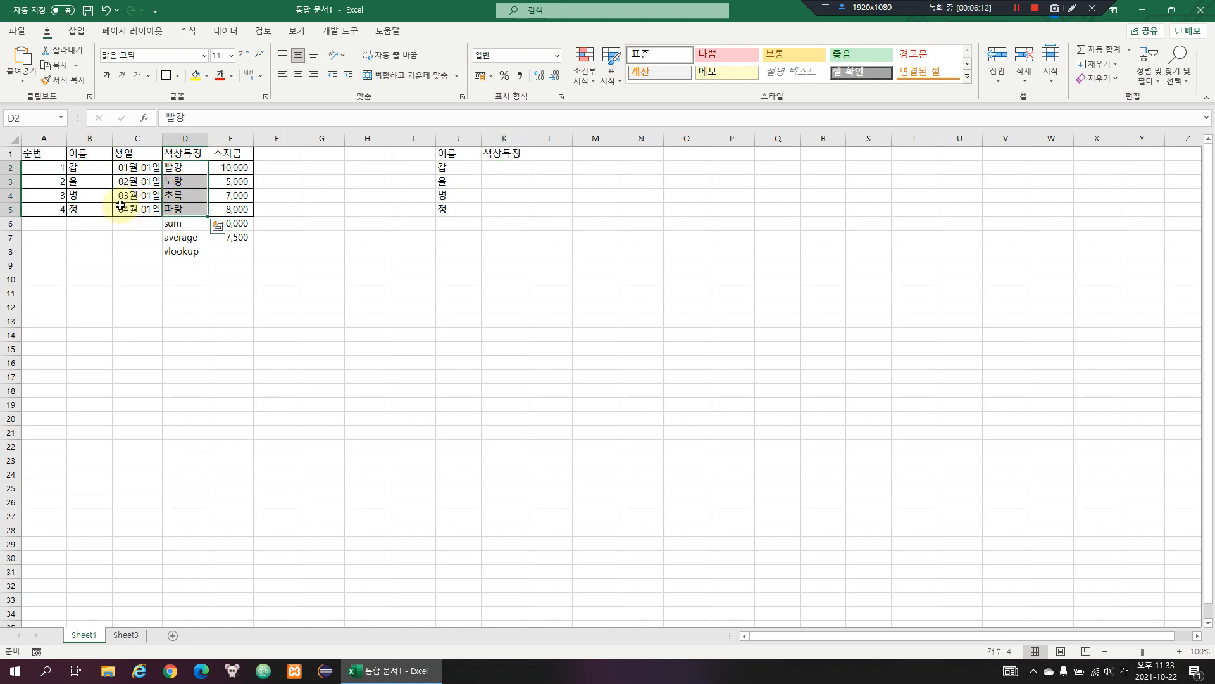
Clear the sum, average and vlookup entries and their values beneath the table, within B6:E11
{"action": "left_click_drag", "start_coordinate": [94, 222], "coordinate": [244, 279]}
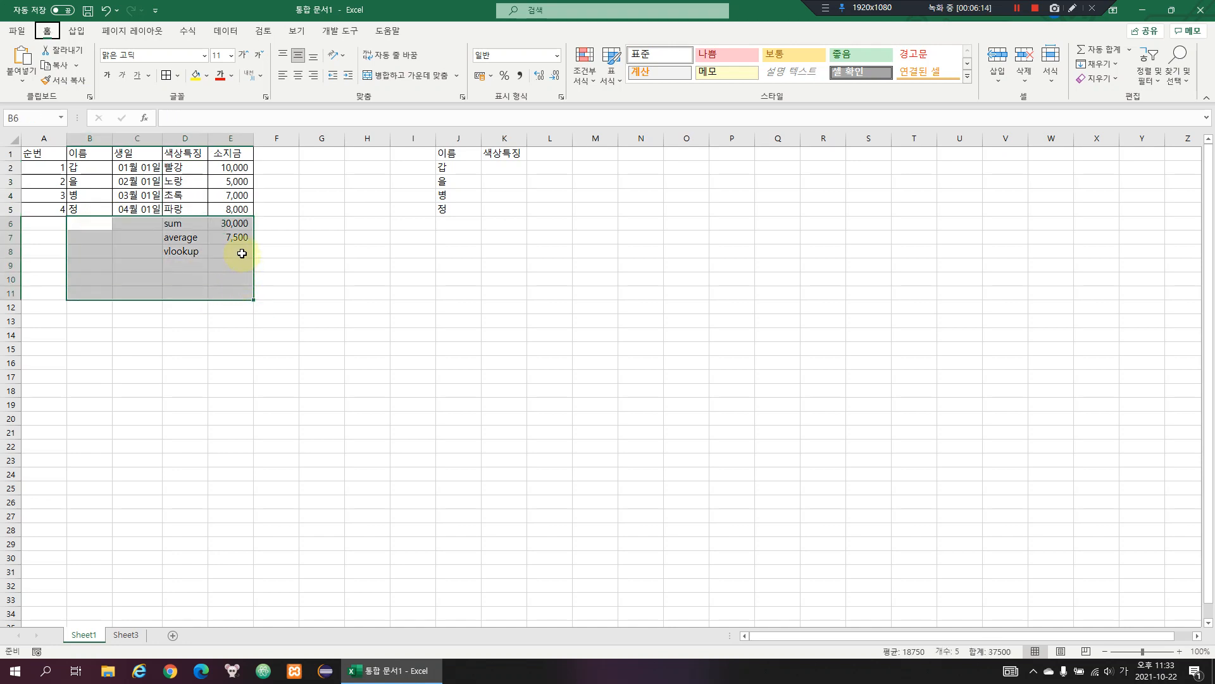
{"action": "key", "text": "Delete"}
{"action": "left_click", "coordinate": [138, 361]}
Extend the 순번 series in column A down to 31, filling through cell A32
{"action": "left_click", "coordinate": [62, 211]}
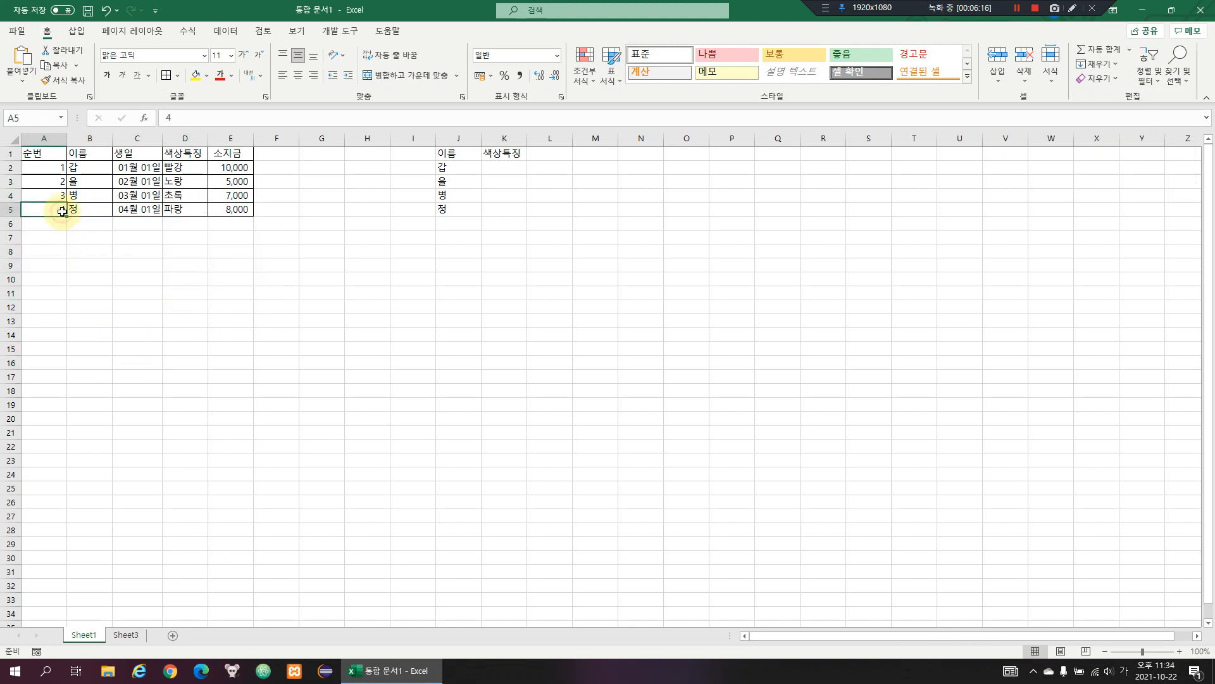
{"action": "left_click", "coordinate": [62, 196], "text": "shift"}
{"action": "left_click_drag", "start_coordinate": [67, 217], "coordinate": [73, 586]}
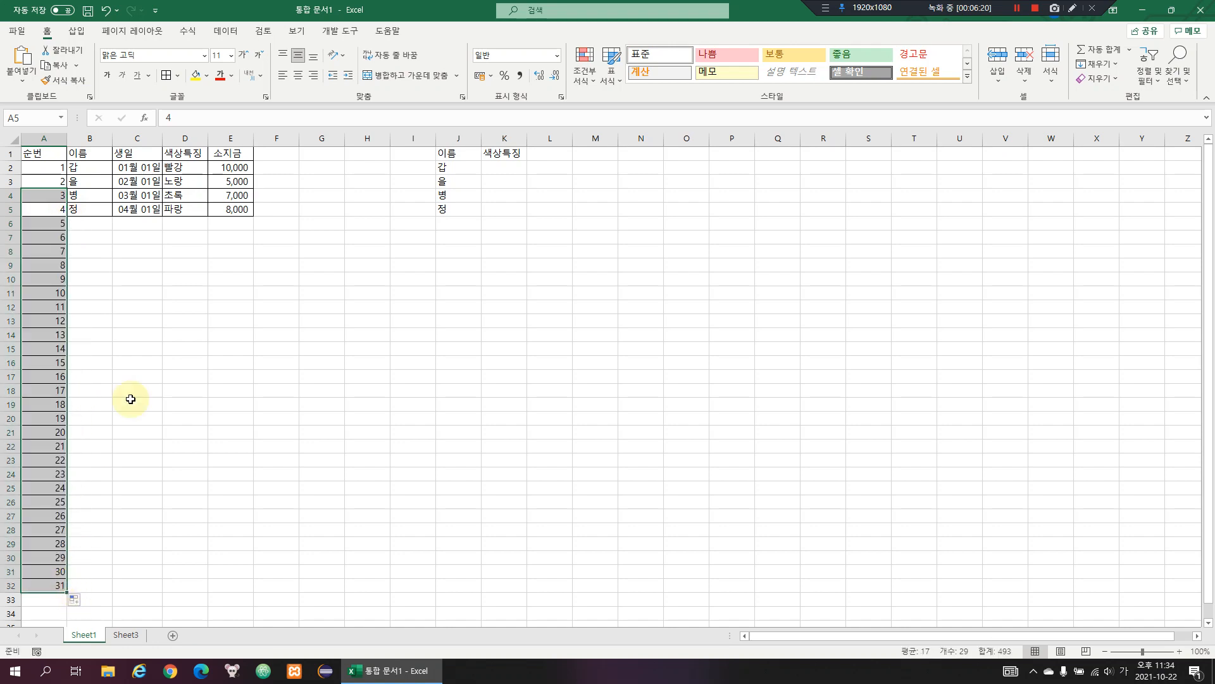
{"action": "left_click_drag", "start_coordinate": [137, 362], "coordinate": [137, 348]}
Enter the placeholder names ㄴㅇㅁㄹ in B6:B7 and ㄴㅇㅁㅎ in B8:B9
{"action": "left_click", "coordinate": [89, 207]}
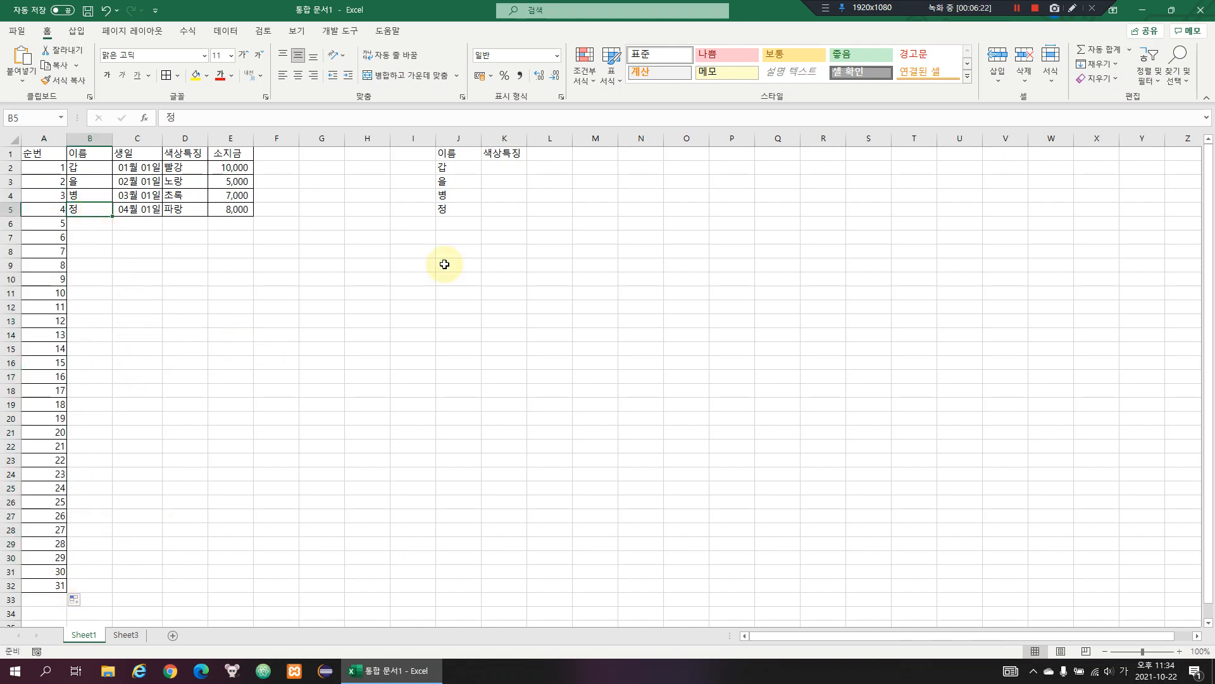
{"action": "left_click", "coordinate": [89, 221]}
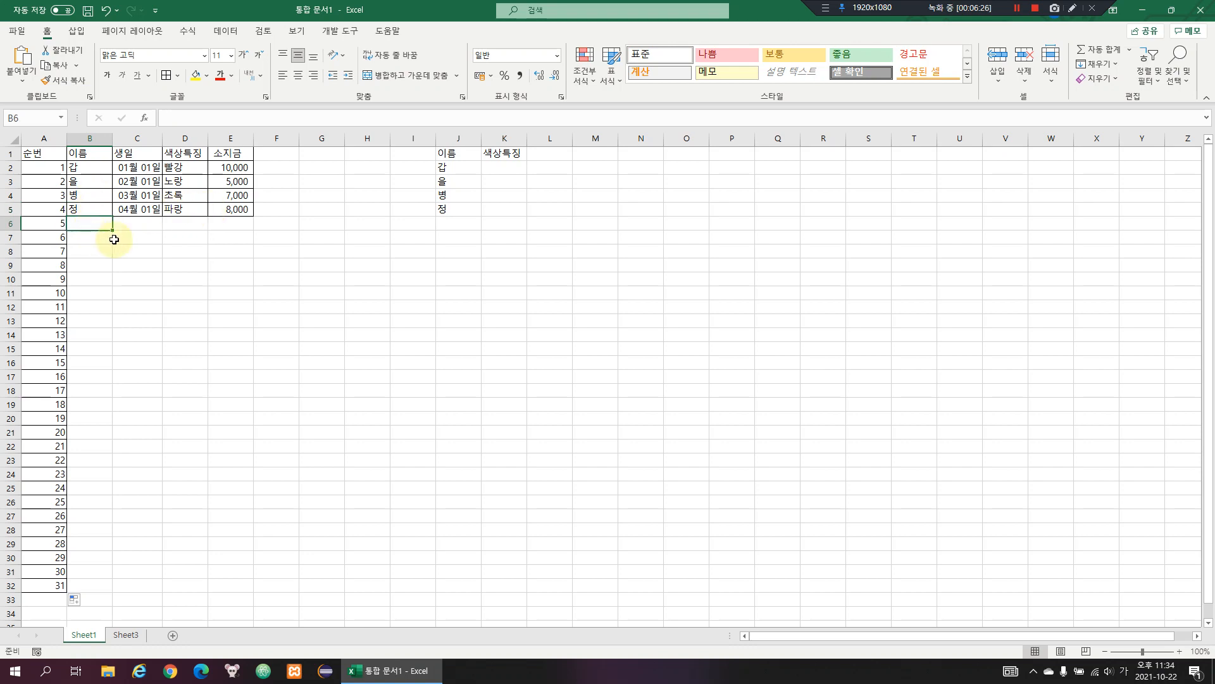
{"action": "type", "text": "ㄴㅇㅁㄹ"}
{"action": "key", "text": "Return"}
{"action": "type", "text": "ㄴㅇㅁㄹ"}
{"action": "key", "text": "Return"}
{"action": "type", "text": "ㄴㅇㅁㅎ"}
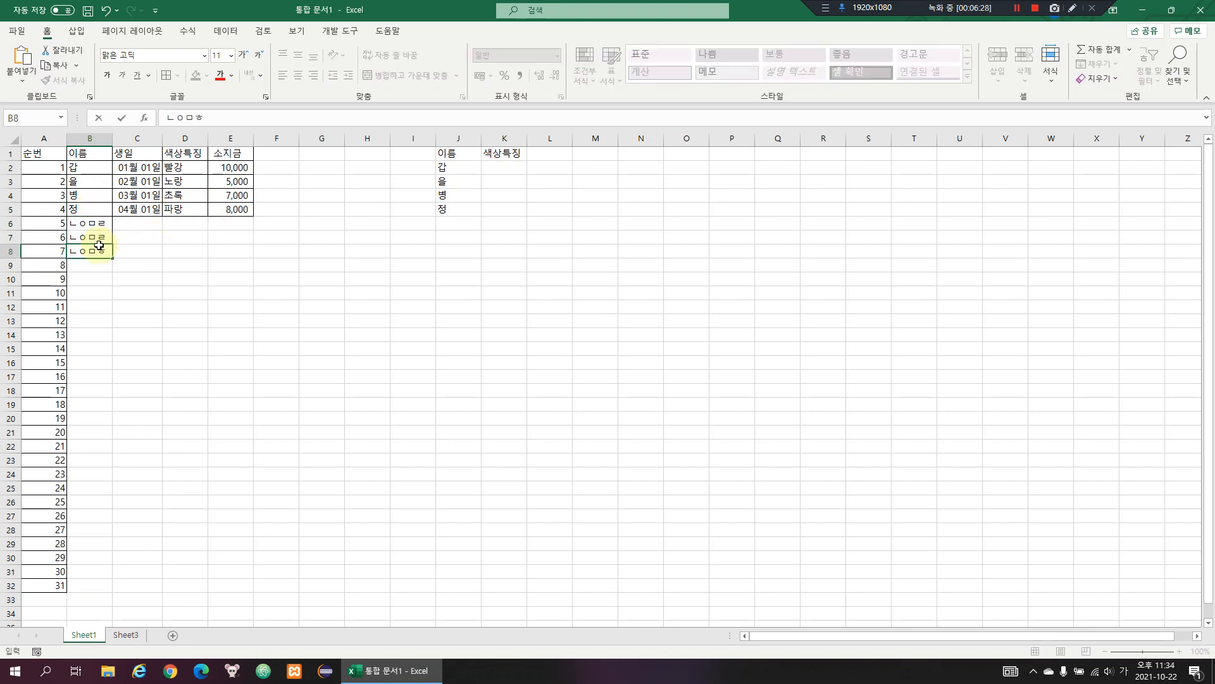
{"action": "key", "text": "Return"}
{"action": "type", "text": "ㄴㅇㅁㅎ"}
{"action": "key", "text": "Up"}
Replace the placeholder names in B6:B9 with ㄴㅇㅁㄹㄴㅇ, wer, qwt and sdag
{"action": "key", "text": "Up"}
{"action": "key", "text": "Up"}
{"action": "key", "text": "Up"}
{"action": "key", "text": "Down"}
{"action": "type", "text": "ㄴㅇㅁㄹㄴㅇ"}
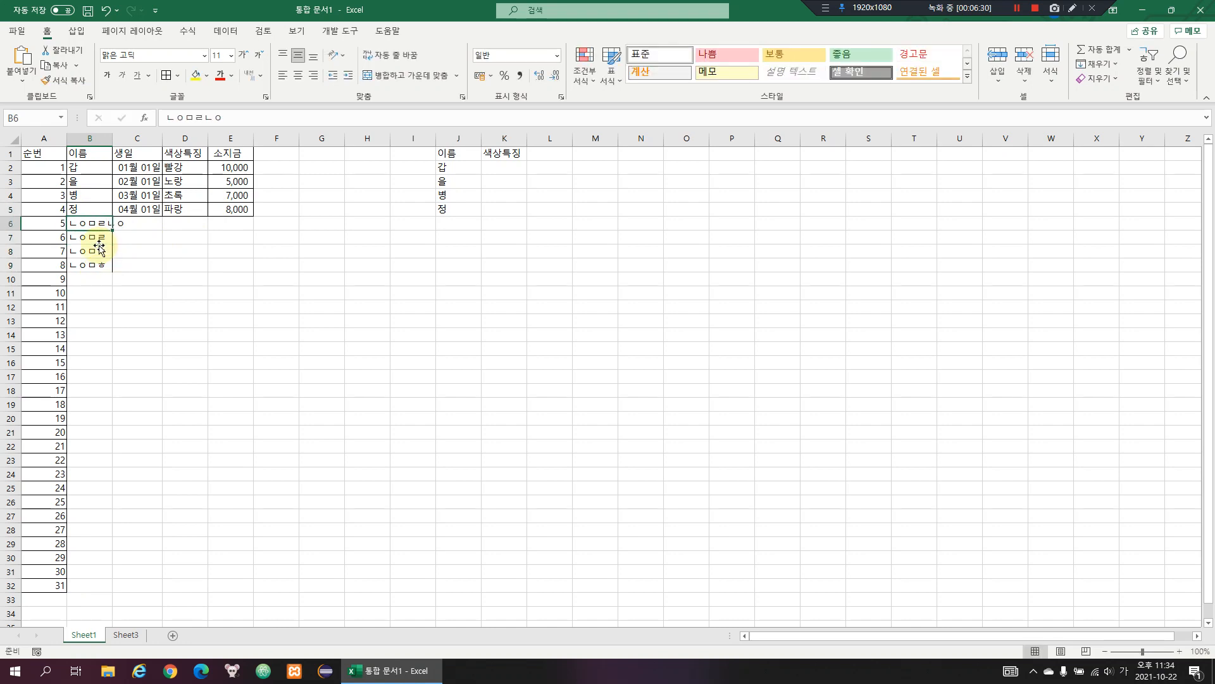
{"action": "key", "text": "Return"}
{"action": "key", "text": "Hangul"}
{"action": "type", "text": "wer"}
{"action": "key", "text": "Return"}
{"action": "type", "text": "qwt"}
{"action": "key", "text": "Return"}
{"action": "type", "text": "sdag"}
{"action": "key", "text": "Return"}
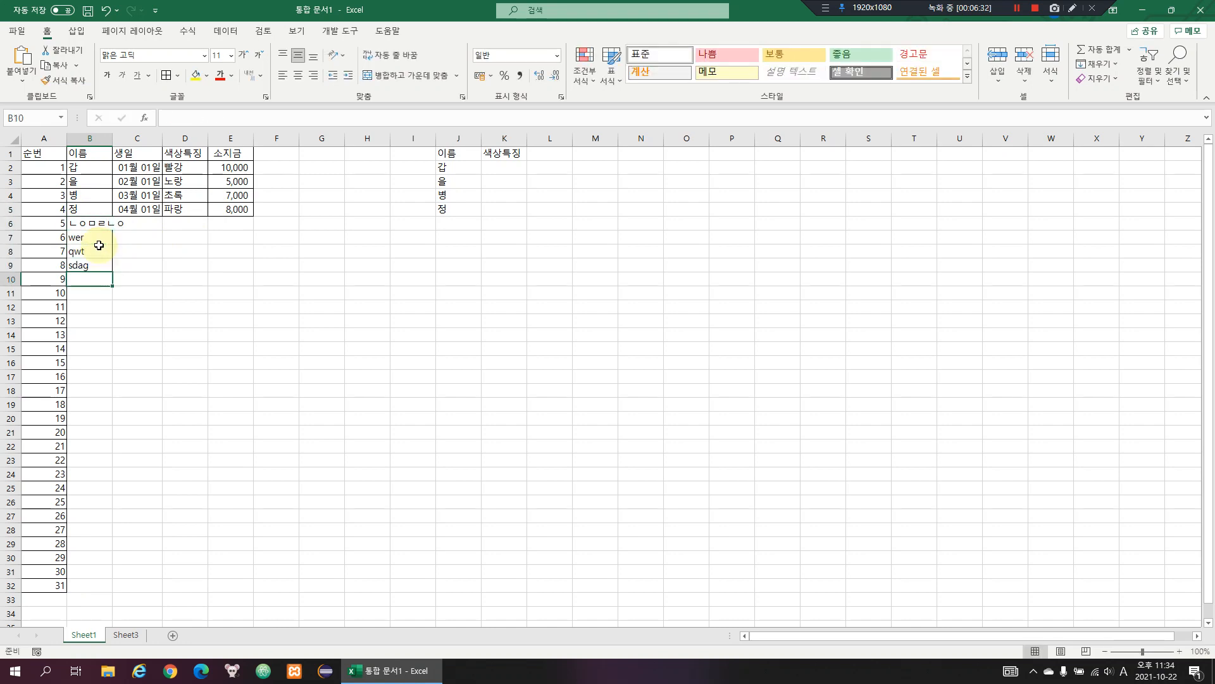
Continue the 이름 column with zxcv, dgsda, wqet and sfg in B10:B13
{"action": "type", "text": "zxcv"}
{"action": "key", "text": "Return"}
{"action": "type", "text": "dgsda"}
{"action": "key", "text": "Return"}
{"action": "type", "text": "wqet"}
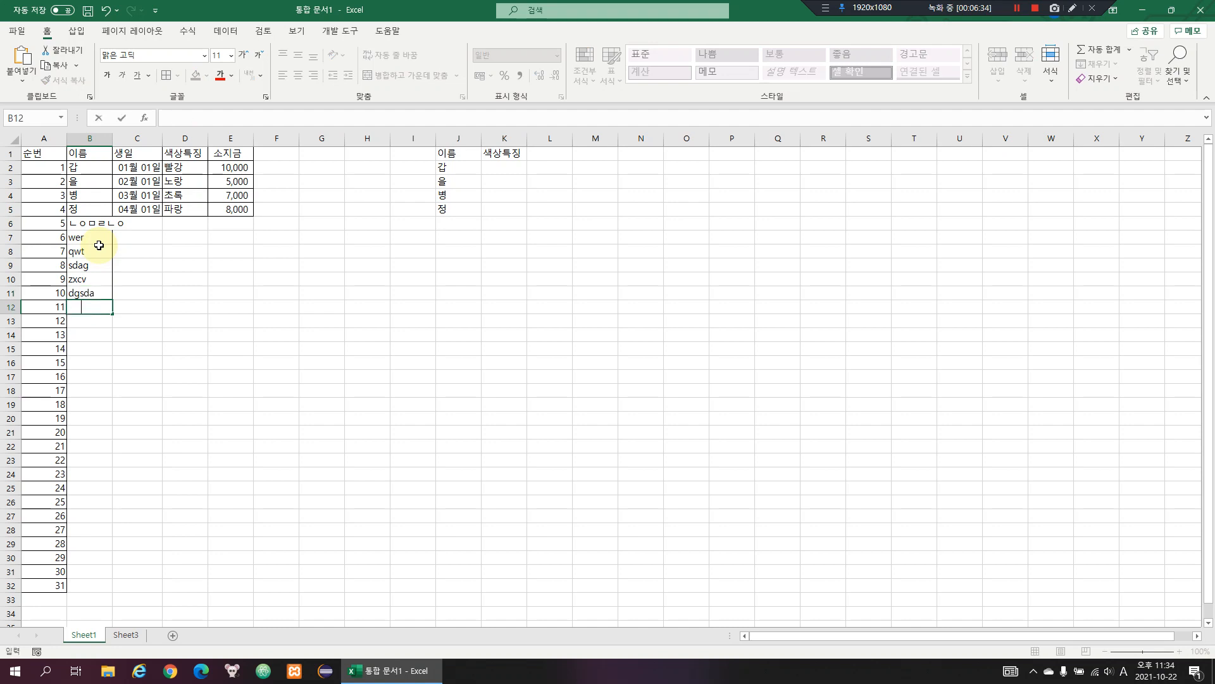
{"action": "key", "text": "Return"}
{"action": "type", "text": "sfg"}
{"action": "key", "text": "Return"}
Add the names cxv, b, rdg and esd in B14:B17
{"action": "type", "text": "cxv"}
{"action": "key", "text": "Return"}
{"action": "type", "text": "b"}
{"action": "key", "text": "Return"}
{"action": "type", "text": "rdg"}
{"action": "key", "text": "Return"}
{"action": "type", "text": "esd"}
{"action": "key", "text": "Return"}
{"action": "key", "text": "Return"}
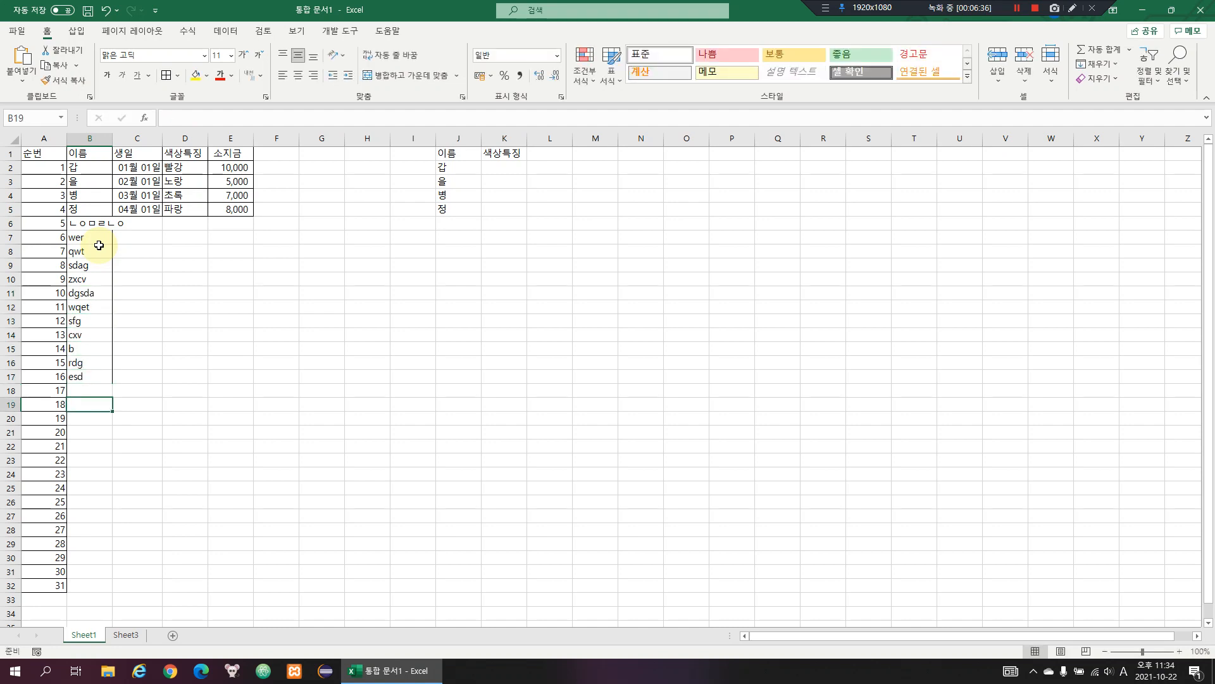
Enter the names cxv, b, yjh and re in B19:B22
{"action": "type", "text": "cxv"}
{"action": "key", "text": "Return"}
{"action": "type", "text": "b"}
{"action": "key", "text": "Return"}
{"action": "type", "text": "yjh"}
{"action": "key", "text": "Return"}
{"action": "type", "text": "re"}
{"action": "key", "text": "Up"}
Fill the skipped name cell B18 with sfagasfdg
{"action": "key", "text": "Up"}
{"action": "key", "text": "Up"}
{"action": "key", "text": "Up"}
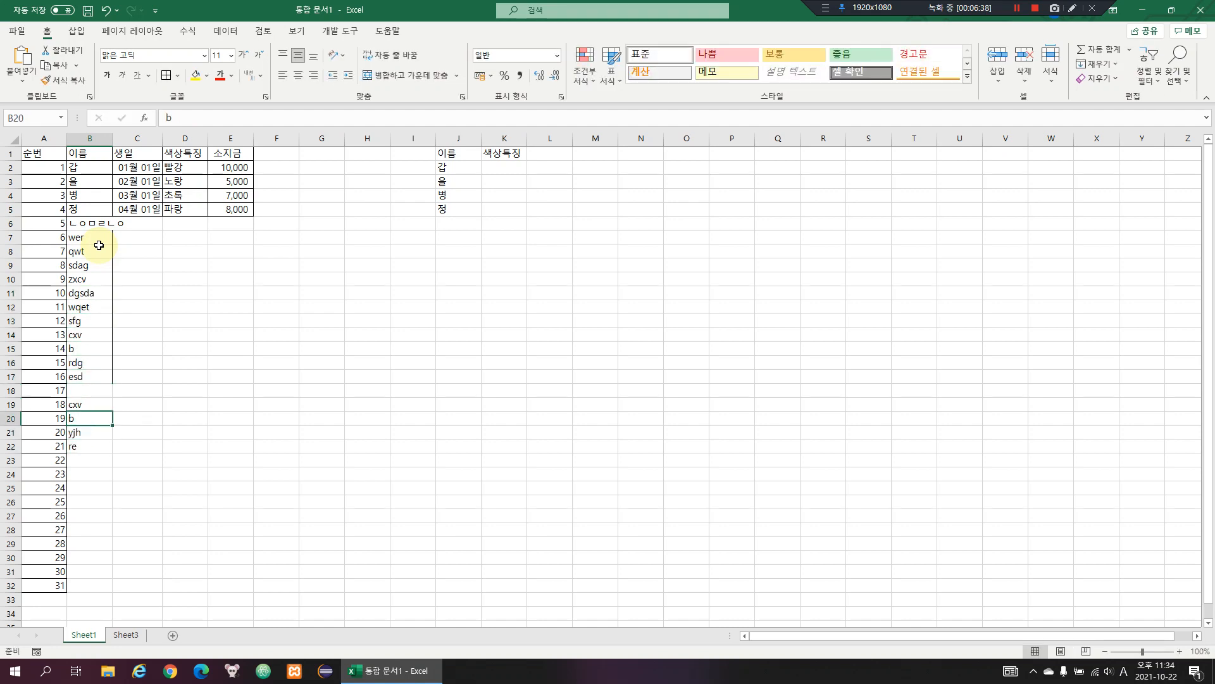
{"action": "type", "text": "sfagasfdg"}
{"action": "key", "text": "Return"}
Delete the surplus serial numbers in A23:A32, below the last row that has a name
{"action": "key", "text": "Down"}
{"action": "key", "text": "Down"}
{"action": "key", "text": "Down"}
{"action": "key", "text": "Down"}
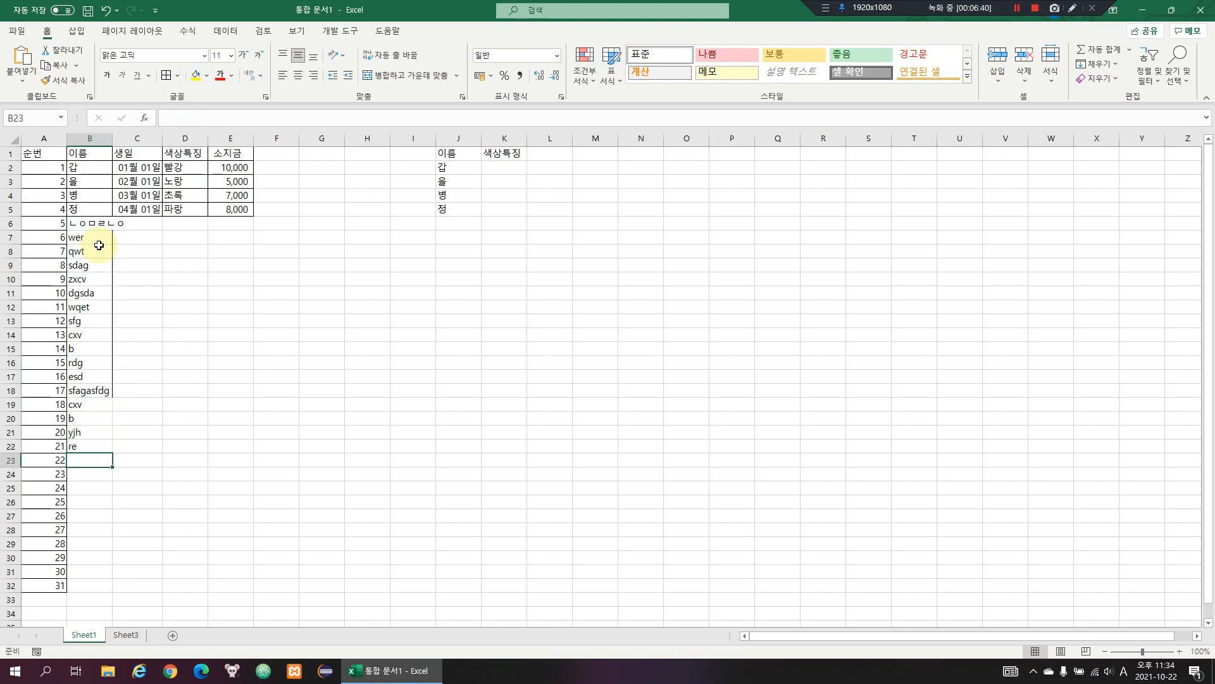
{"action": "key", "text": "Left"}
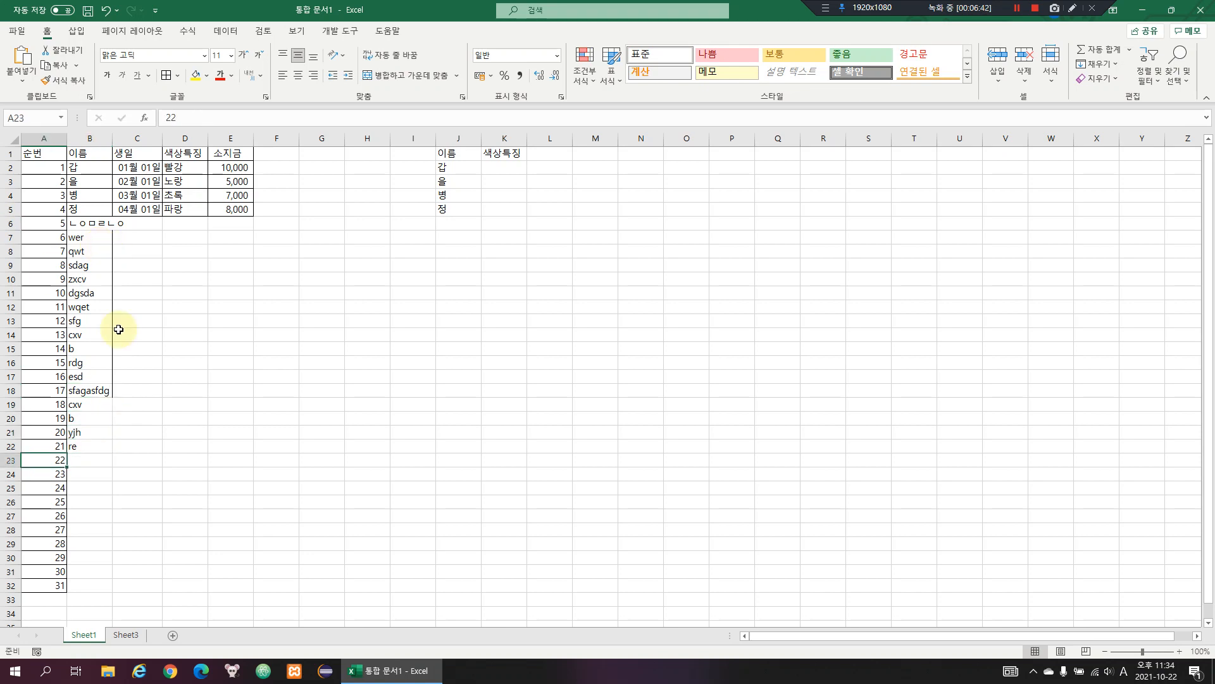
{"action": "key", "text": "ctrl+shift+Down"}
{"action": "key", "text": "ctrl+minus"}
{"action": "key", "text": "r"}
{"action": "key", "text": "Return"}
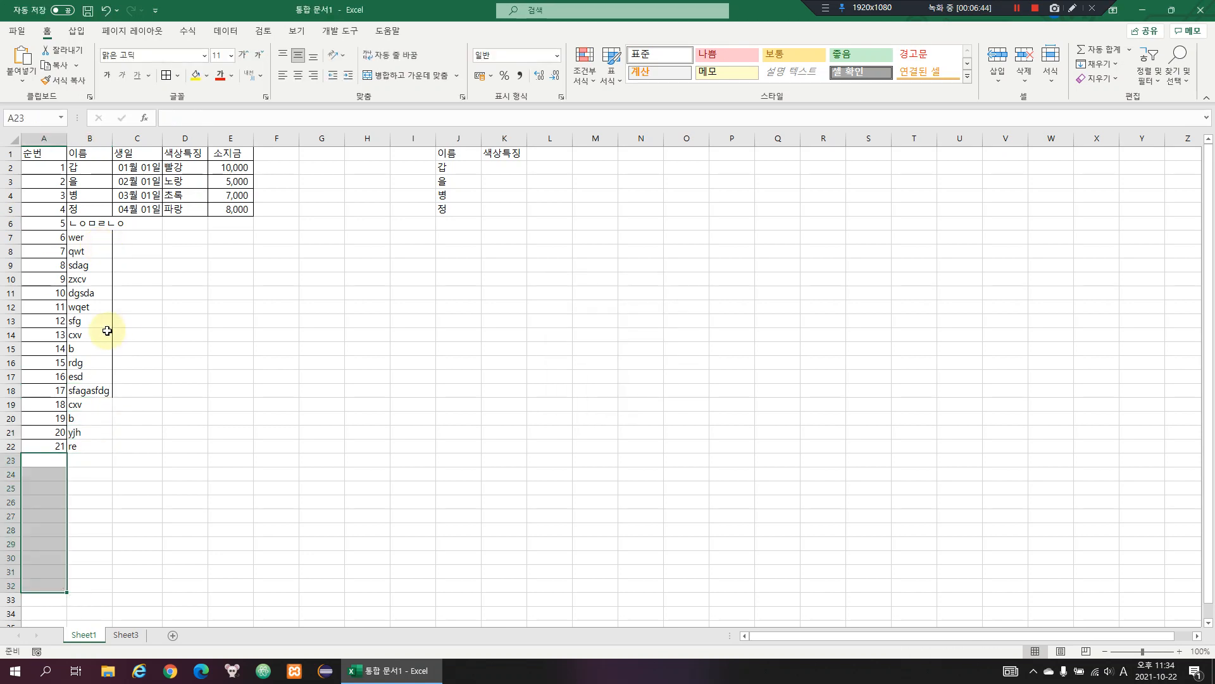
Copy the name sfg from B13 into J3 of the lookup list
{"action": "left_click", "coordinate": [108, 330]}
{"action": "key", "text": "ctrl+c"}
{"action": "left_click", "coordinate": [466, 182]}
{"action": "key", "text": "ctrl+v"}
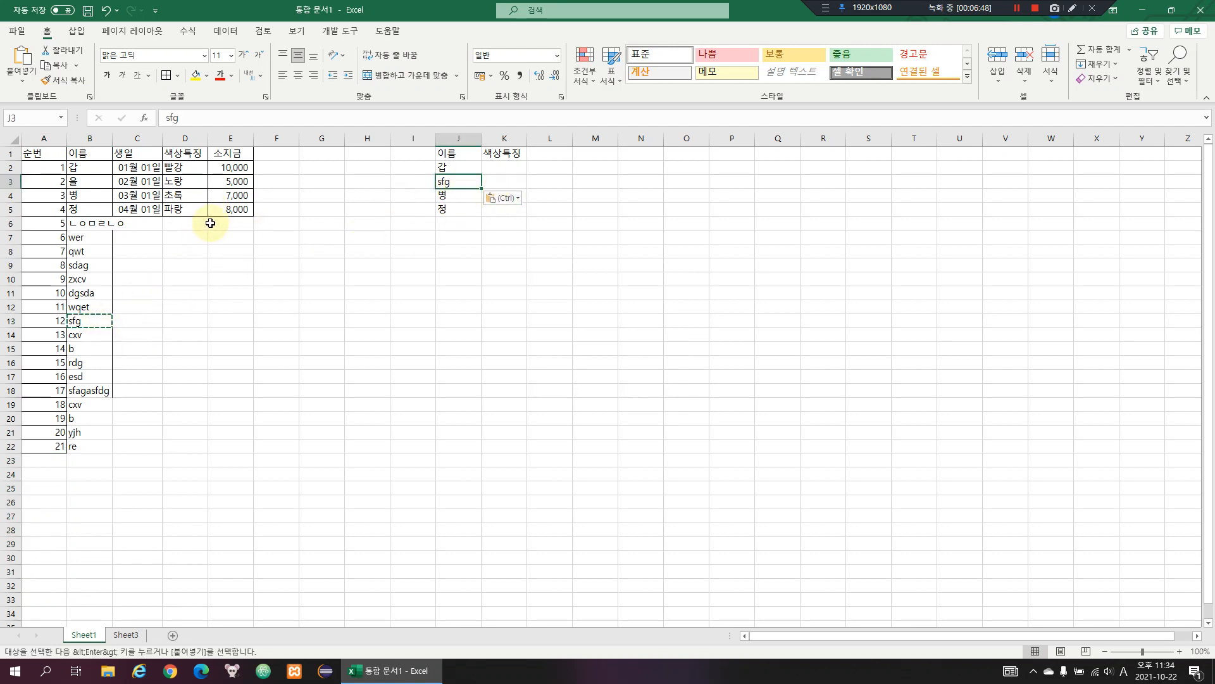
{"action": "key", "text": "Escape"}
Enter the colours 검정, 카키, 민트 and 스카이 in D6:D9 under 색상특징
{"action": "double_click", "coordinate": [186, 229]}
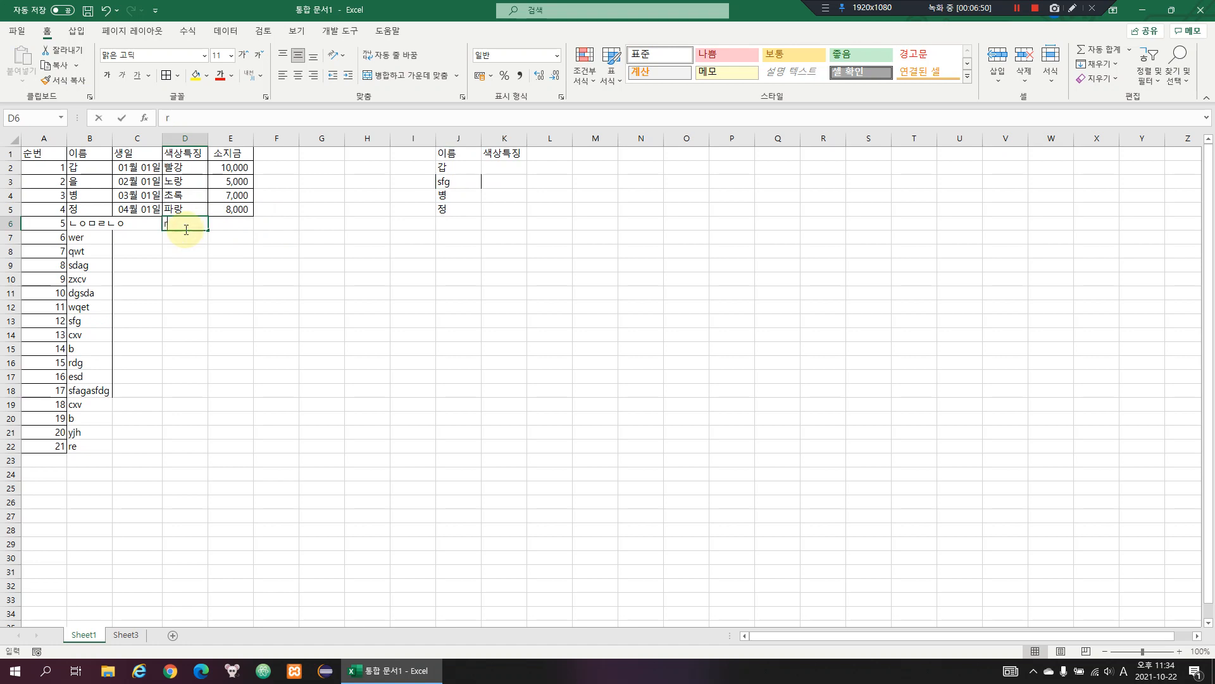
{"action": "type", "text": "검정"}
{"action": "key", "text": "Return"}
{"action": "type", "text": "카"}
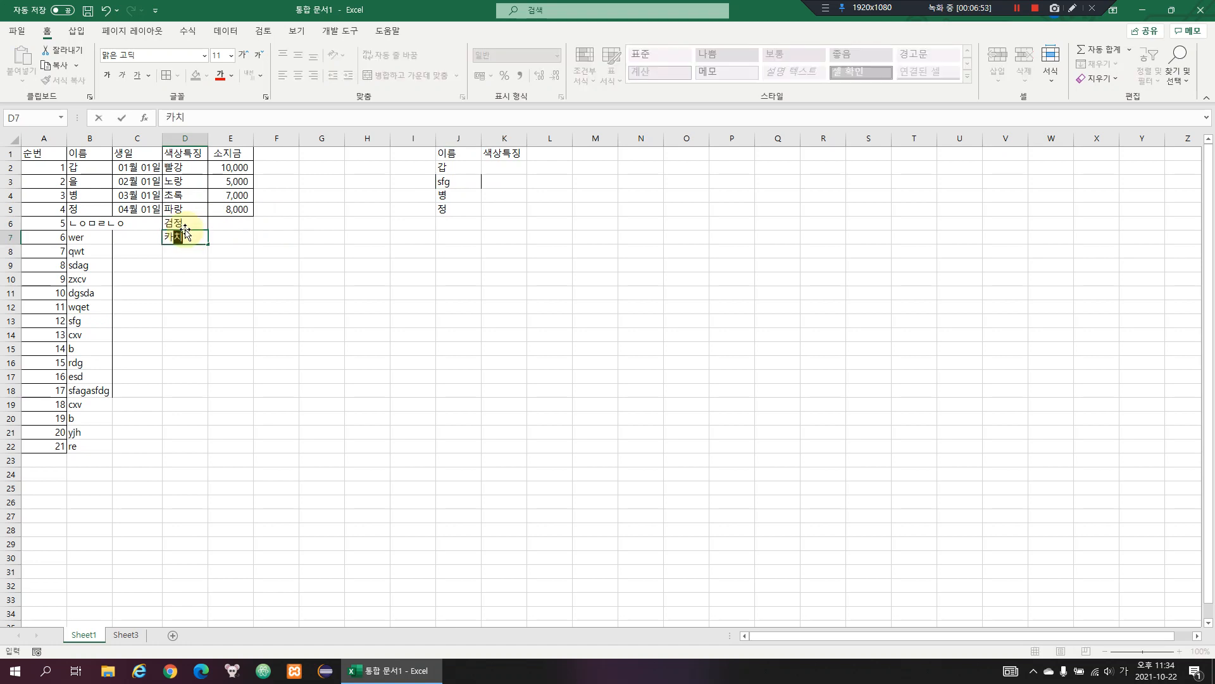
{"action": "type", "text": "키"}
{"action": "key", "text": "Return"}
{"action": "type", "text": "민트"}
{"action": "key", "text": "Return"}
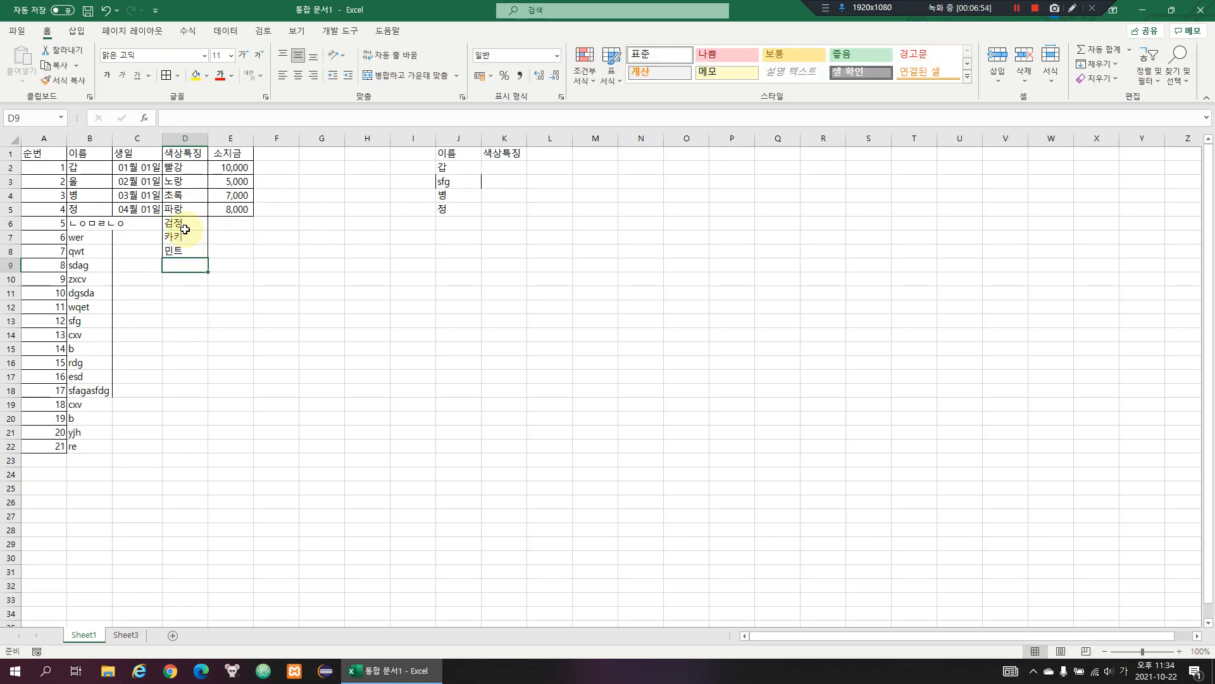
{"action": "type", "text": "스카이"}
{"action": "key", "text": "Return"}
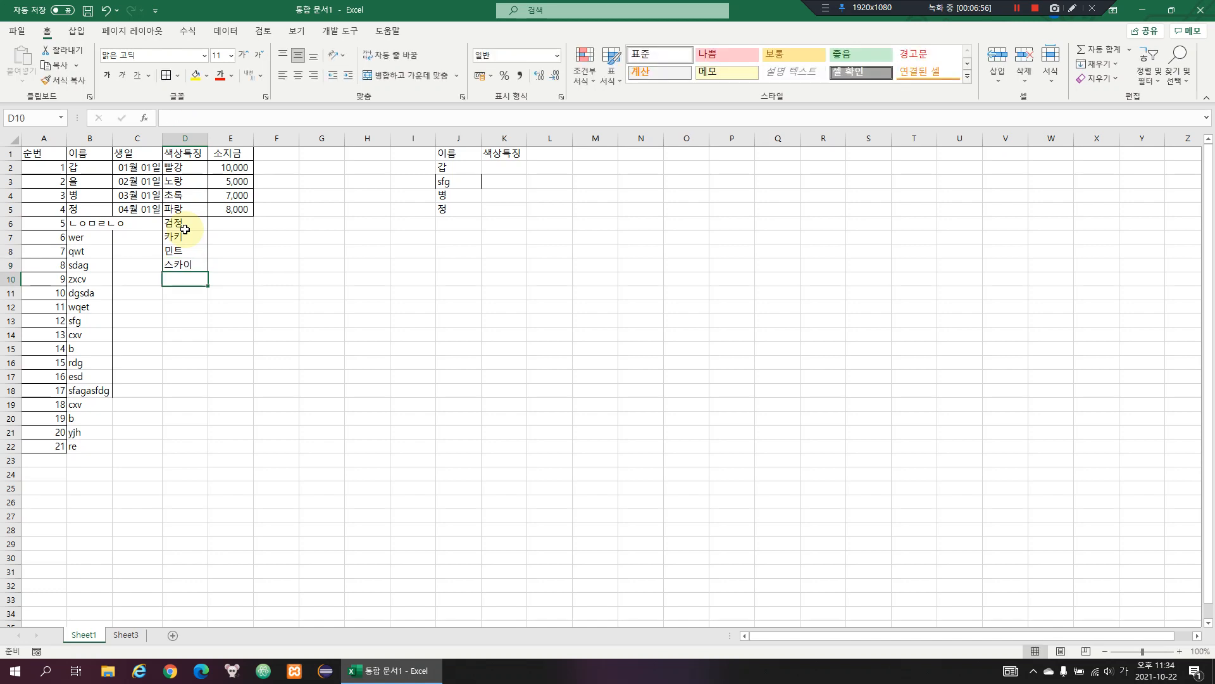
Add the colours 화이트, 챠콜, 그레이 and 다크그레이 in D10:D13
{"action": "type", "text": "화이트"}
{"action": "key", "text": "Return"}
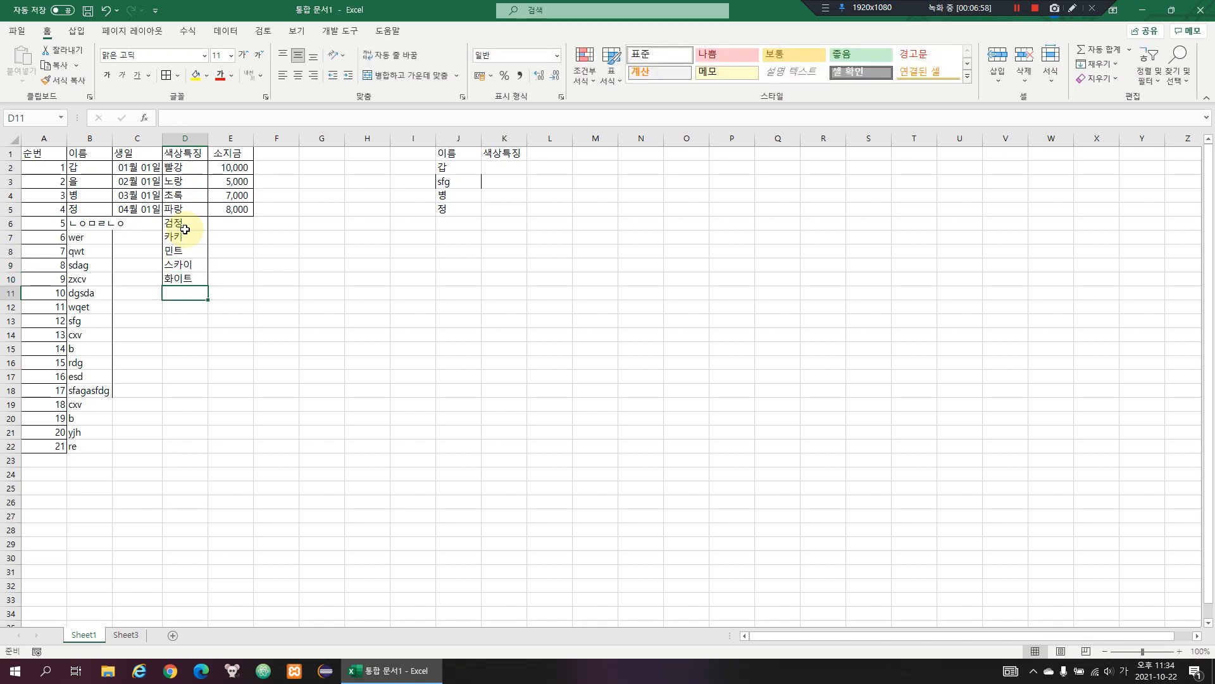
{"action": "type", "text": "챠콜"}
{"action": "key", "text": "Return"}
{"action": "type", "text": "그레이"}
{"action": "key", "text": "Return"}
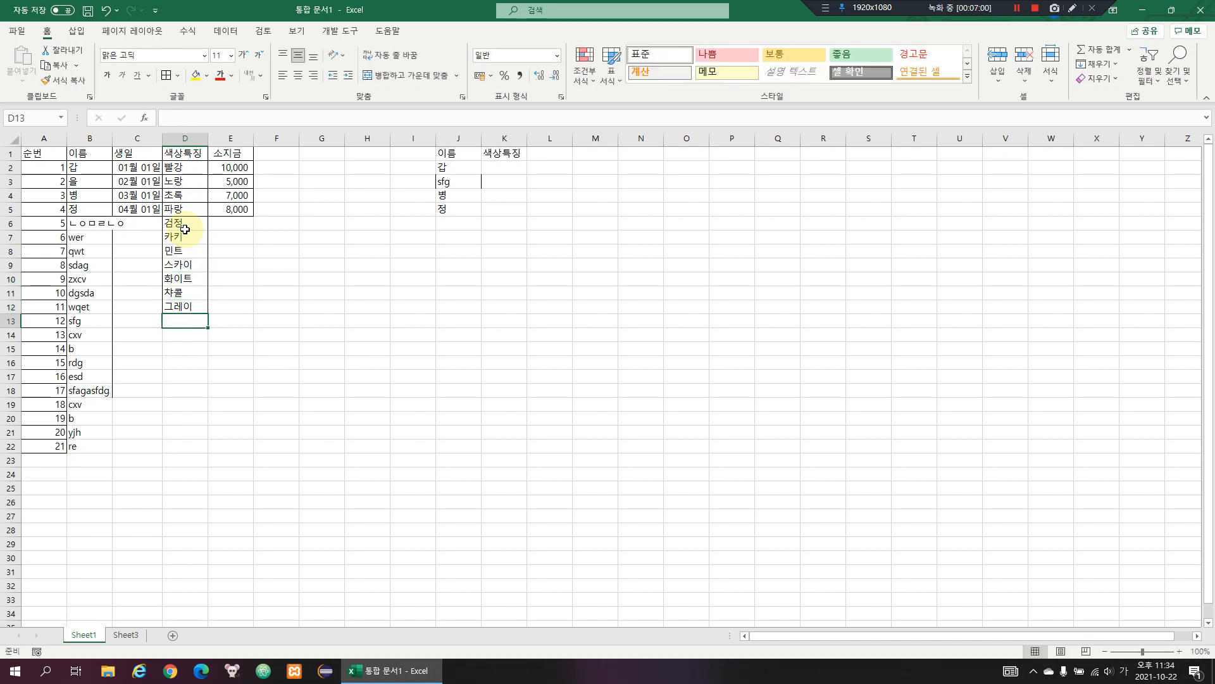
{"action": "type", "text": "다크"}
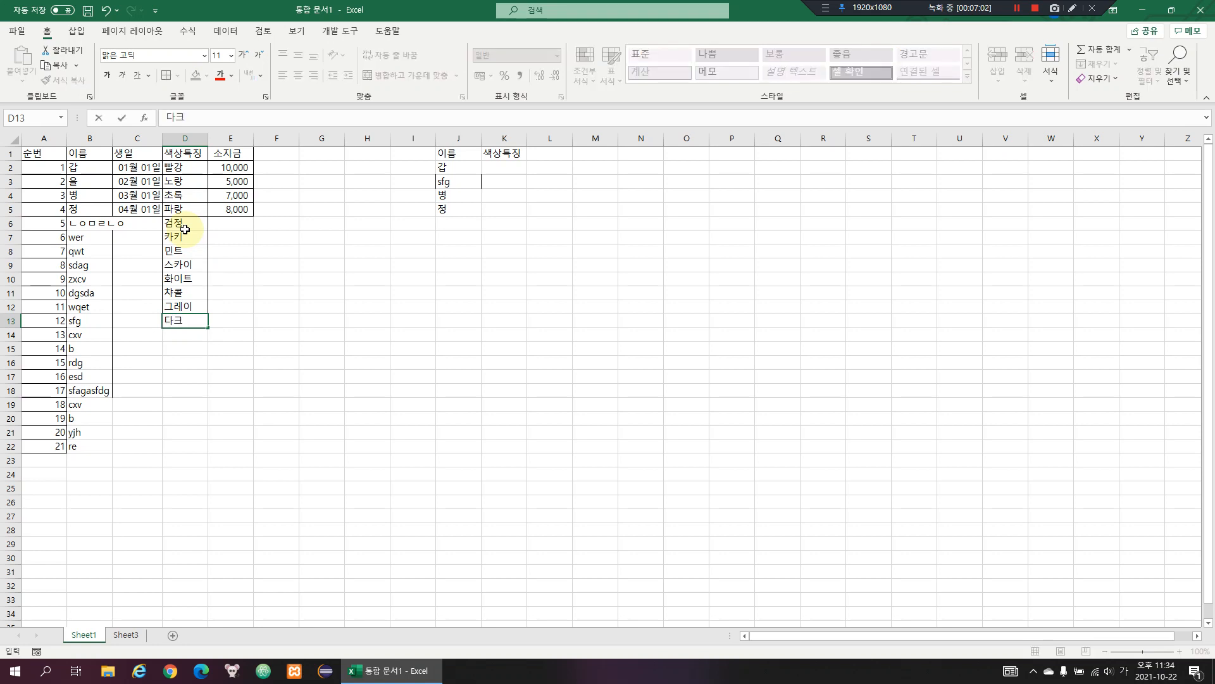
{"action": "type", "text": "그레이"}
{"action": "key", "text": "Return"}
Enter the colours 브라운, 퍼플, 옐로 and 청록색 in D14:D17
{"action": "type", "text": "브라운"}
{"action": "key", "text": "Return"}
{"action": "type", "text": "뭐"}
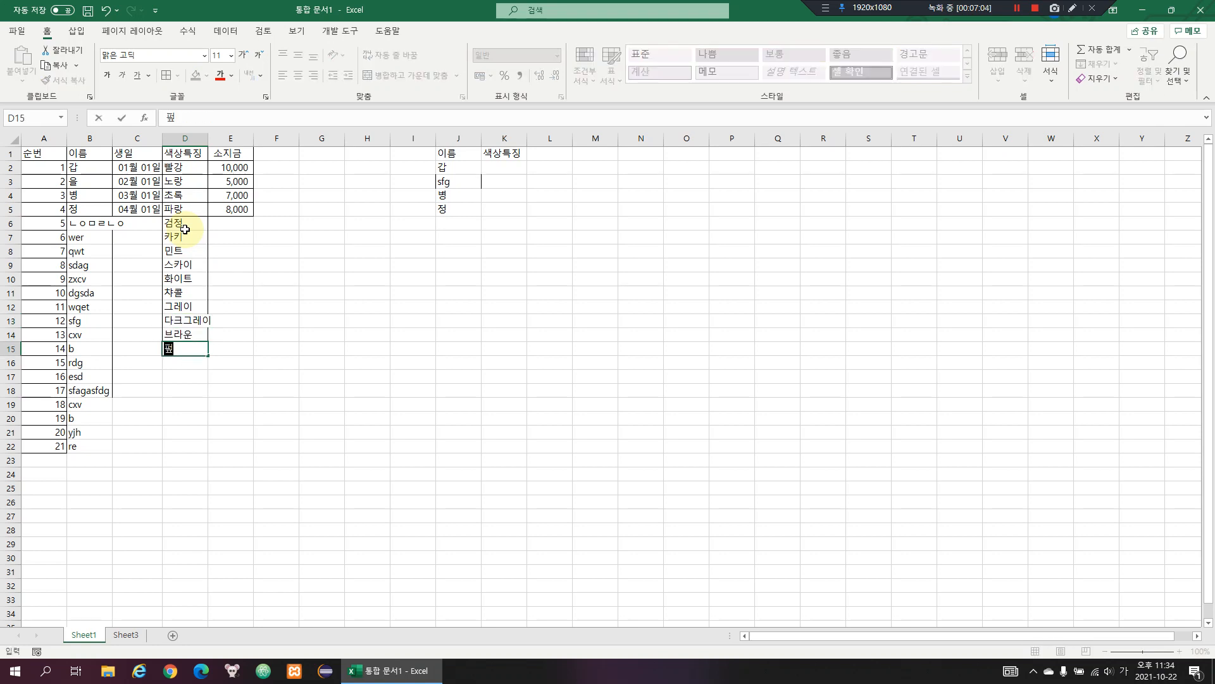
{"action": "type", "text": "플"}
{"action": "key", "text": "Return"}
{"action": "type", "text": "ㅇㅖㄹ"}
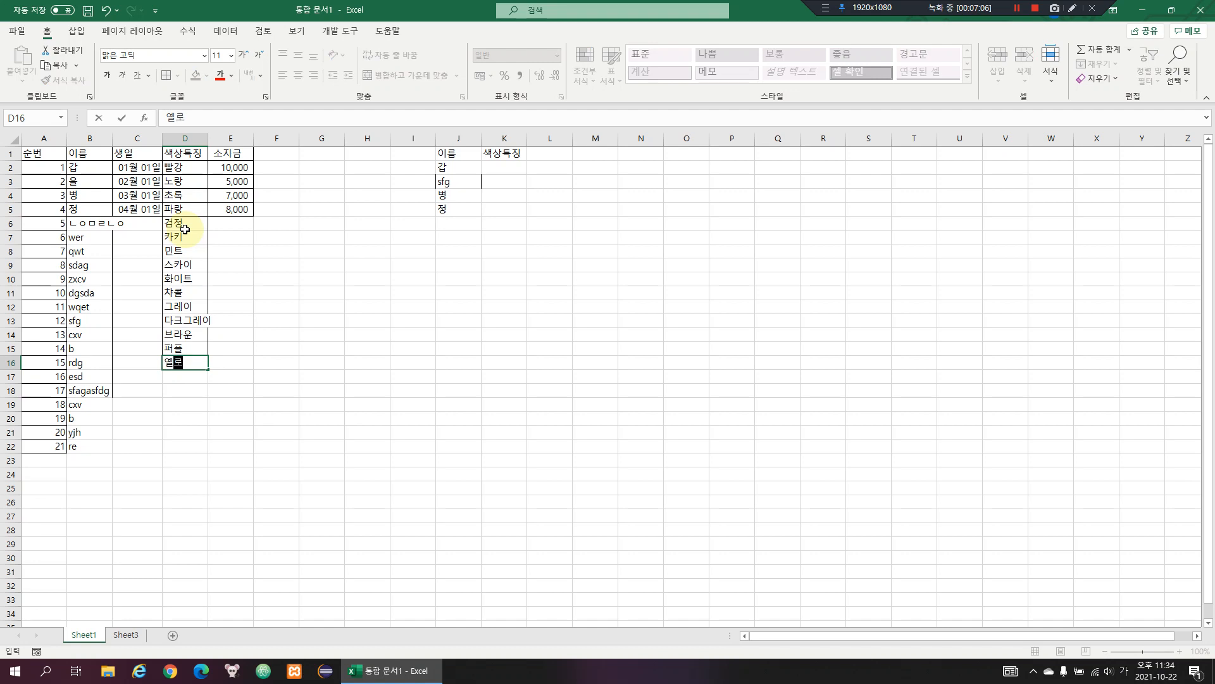
{"action": "key", "text": "Return"}
{"action": "type", "text": "ㄱ"}
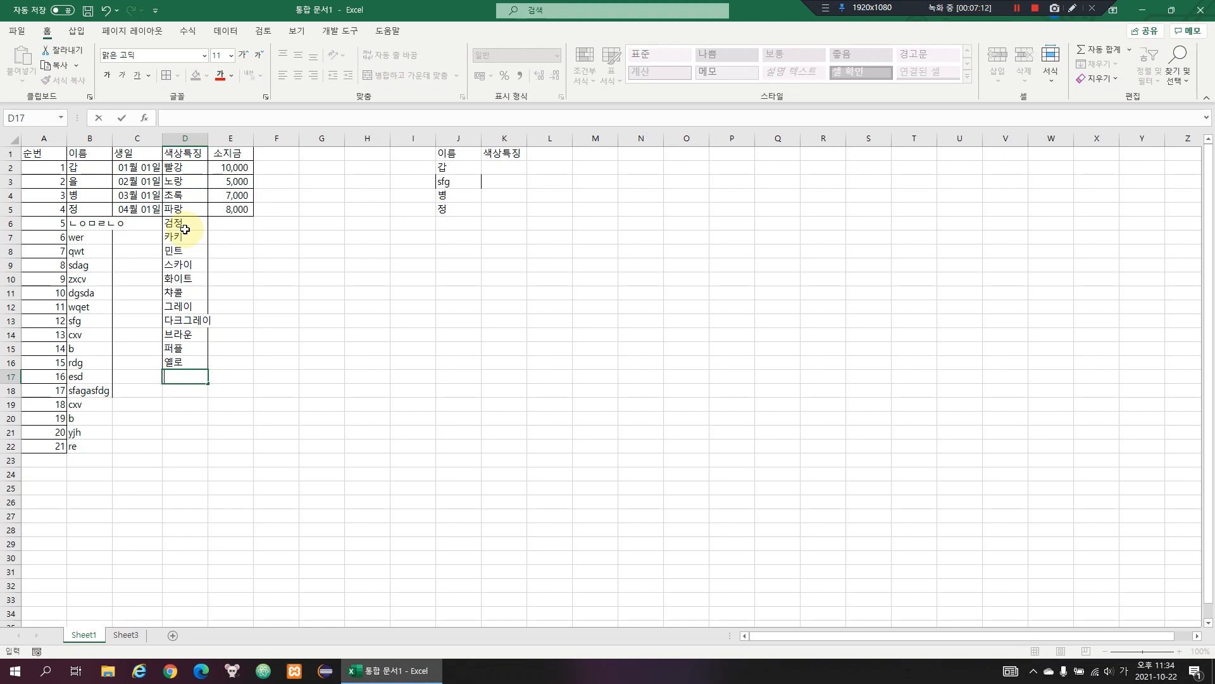
{"action": "type", "text": "ㄱ색"}
{"action": "key", "text": "Return"}
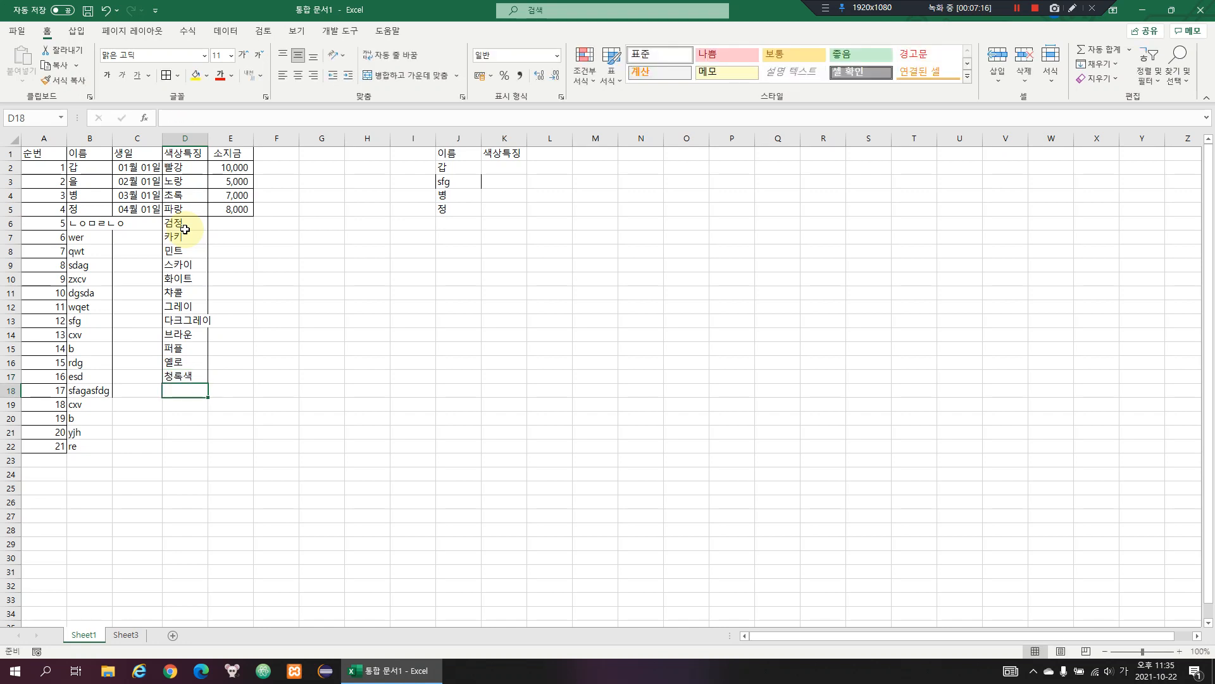
Complete the colour column with 핑크, 연분홍, 다홍, 마젠타 and 시안 in D18:D22
{"action": "type", "text": "ㅍㅣㅇ크"}
{"action": "key", "text": "Return"}
{"action": "type", "text": "연분홍"}
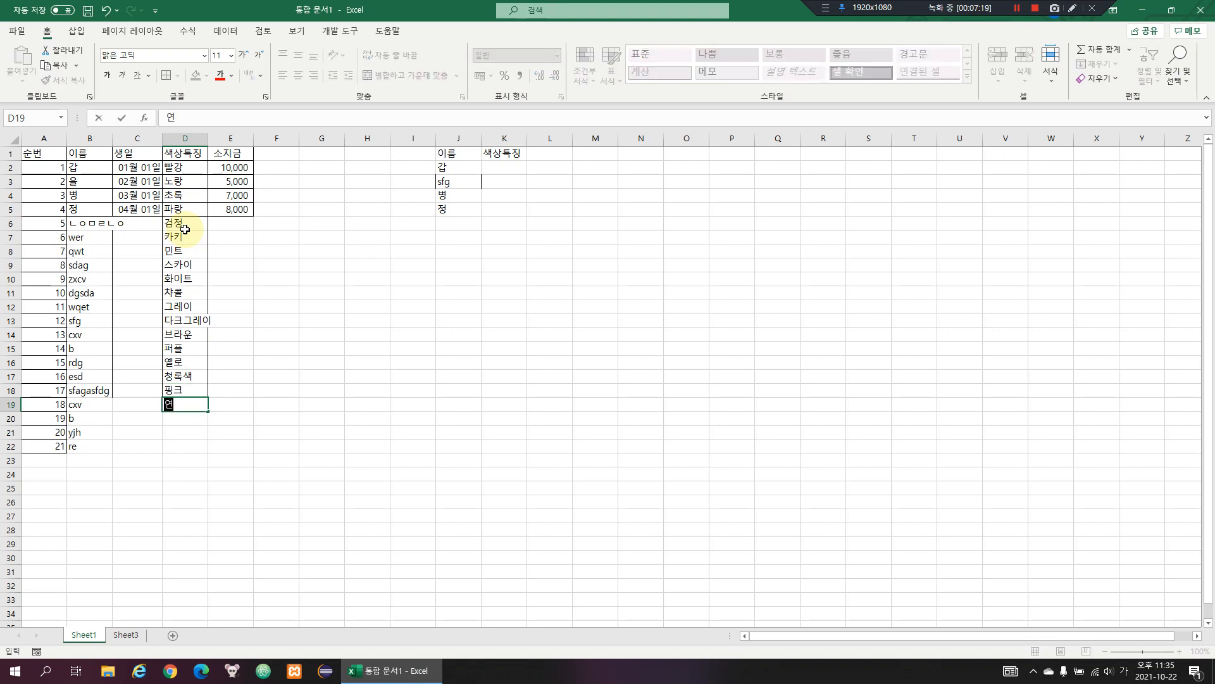
{"action": "key", "text": "Return"}
{"action": "type", "text": "ㅎ"}
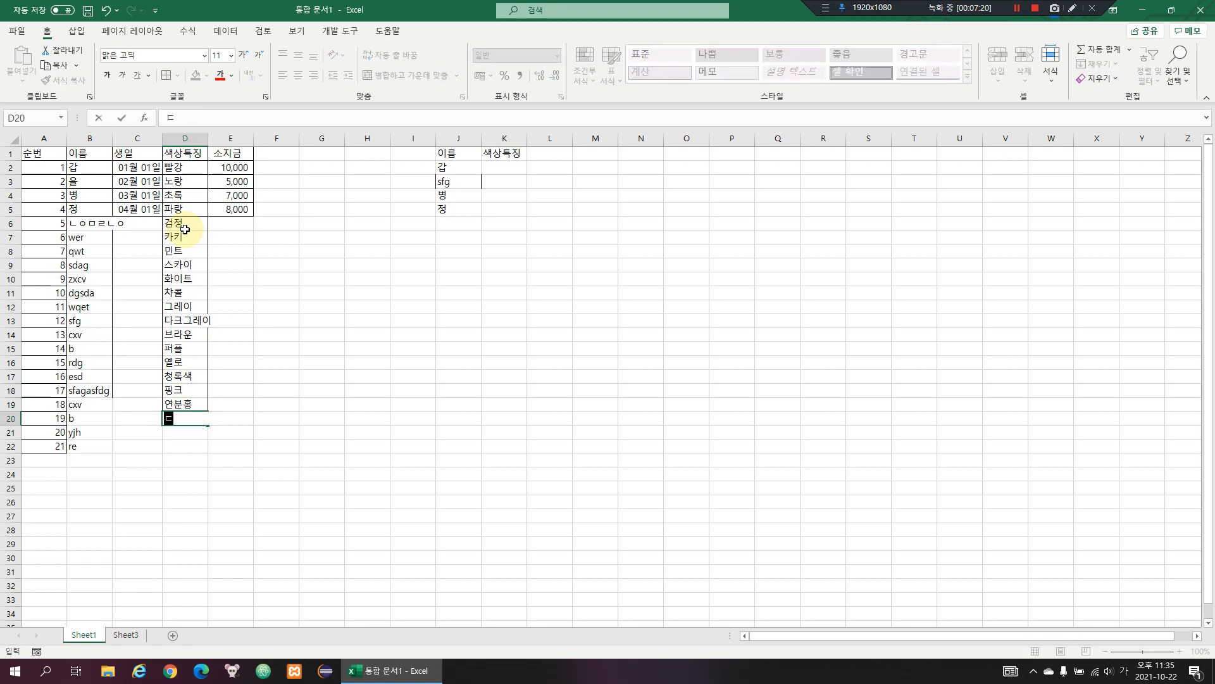
{"action": "type", "text": "ㅏ홍"}
{"action": "key", "text": "Return"}
{"action": "type", "text": "마젠타"}
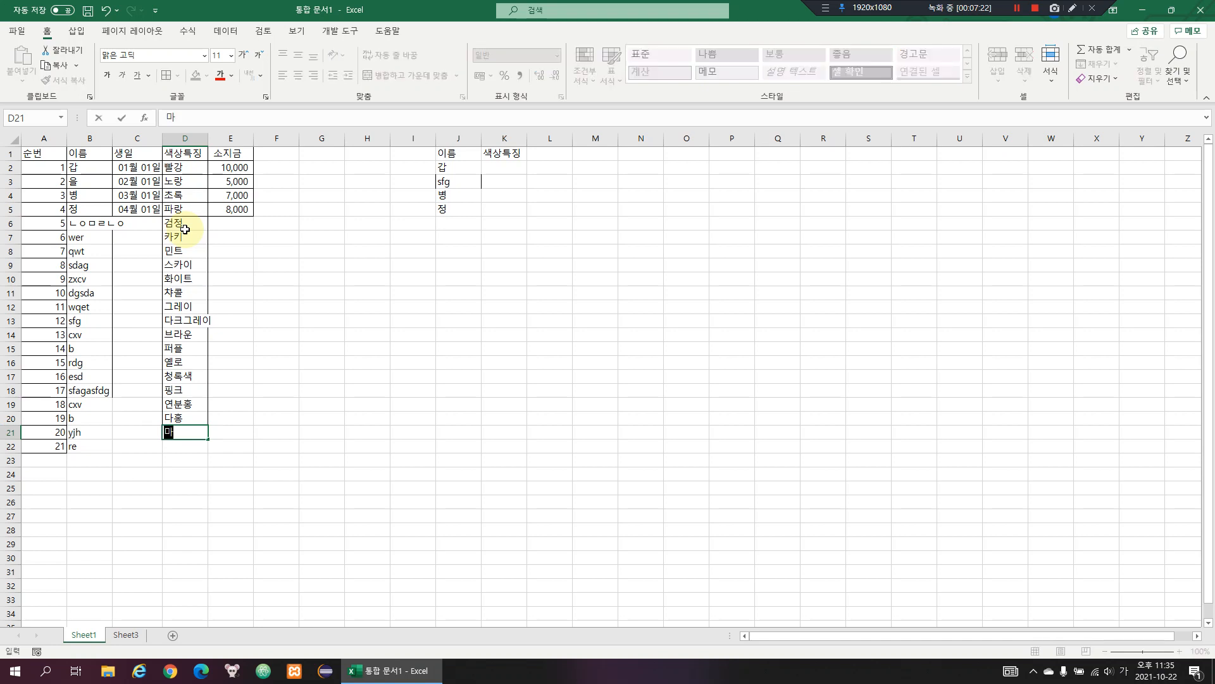
{"action": "key", "text": "Return"}
{"action": "type", "text": "시안"}
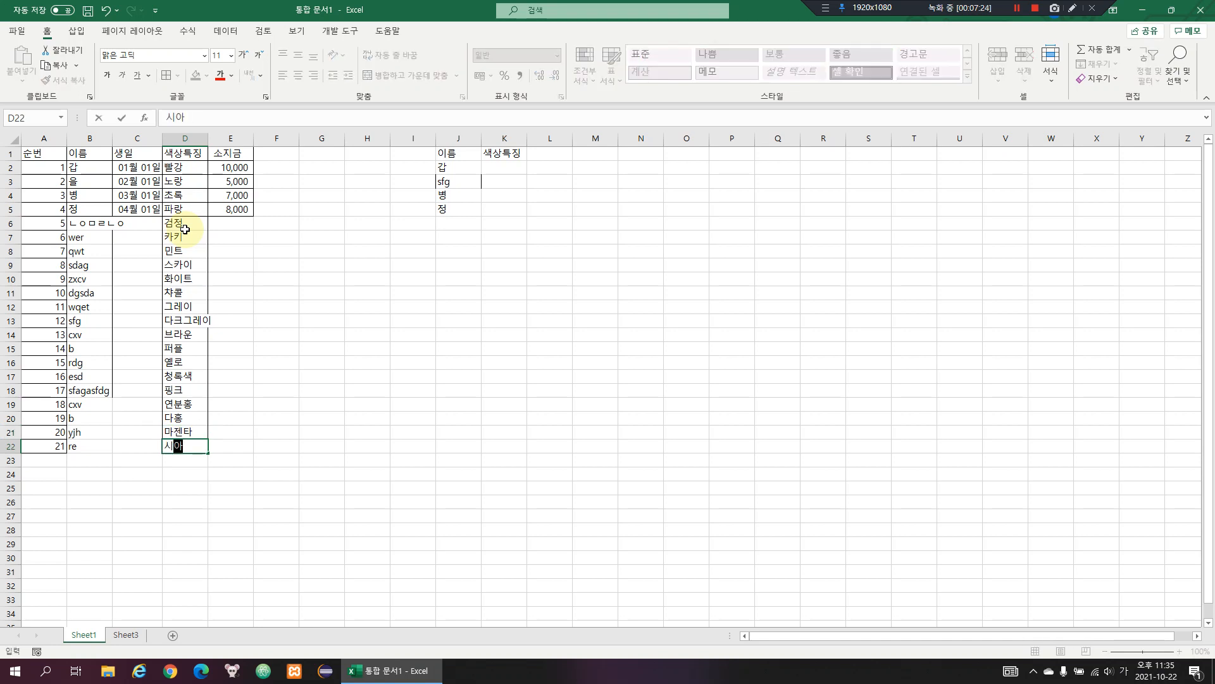
{"action": "key", "text": "Return"}
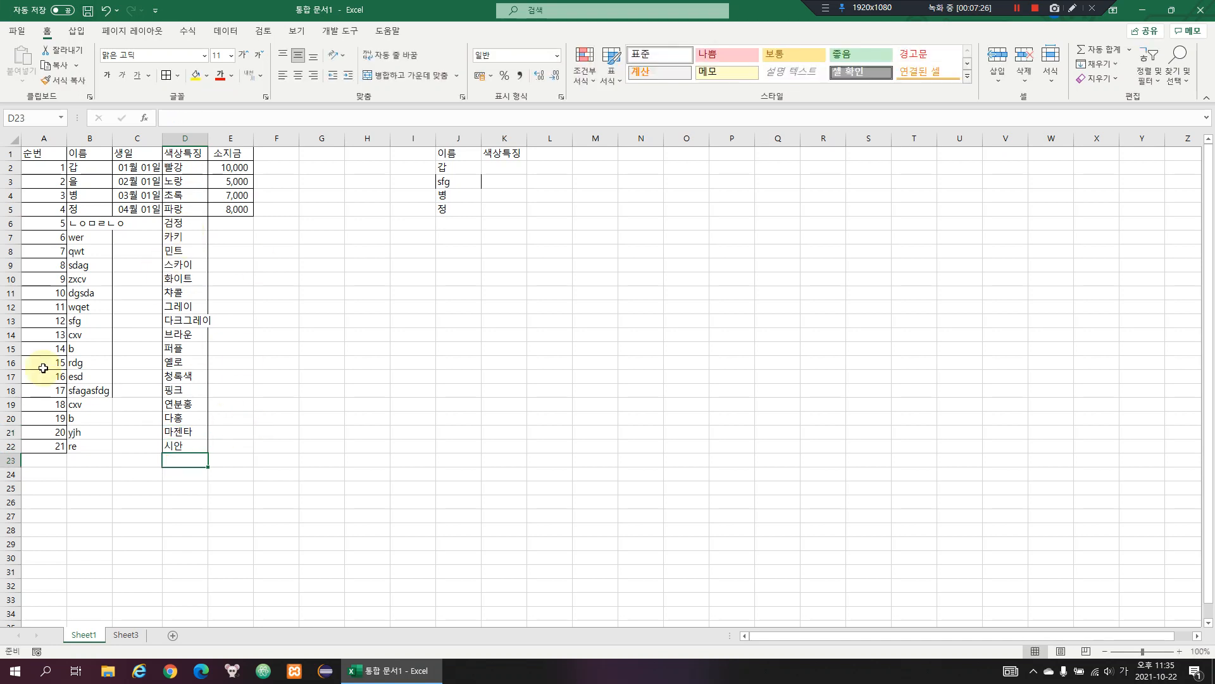
Apply all borders to the whole data table A1:E22
{"action": "left_click", "coordinate": [43, 445]}
{"action": "key", "text": "ctrl+a"}
{"action": "key", "text": "b"}
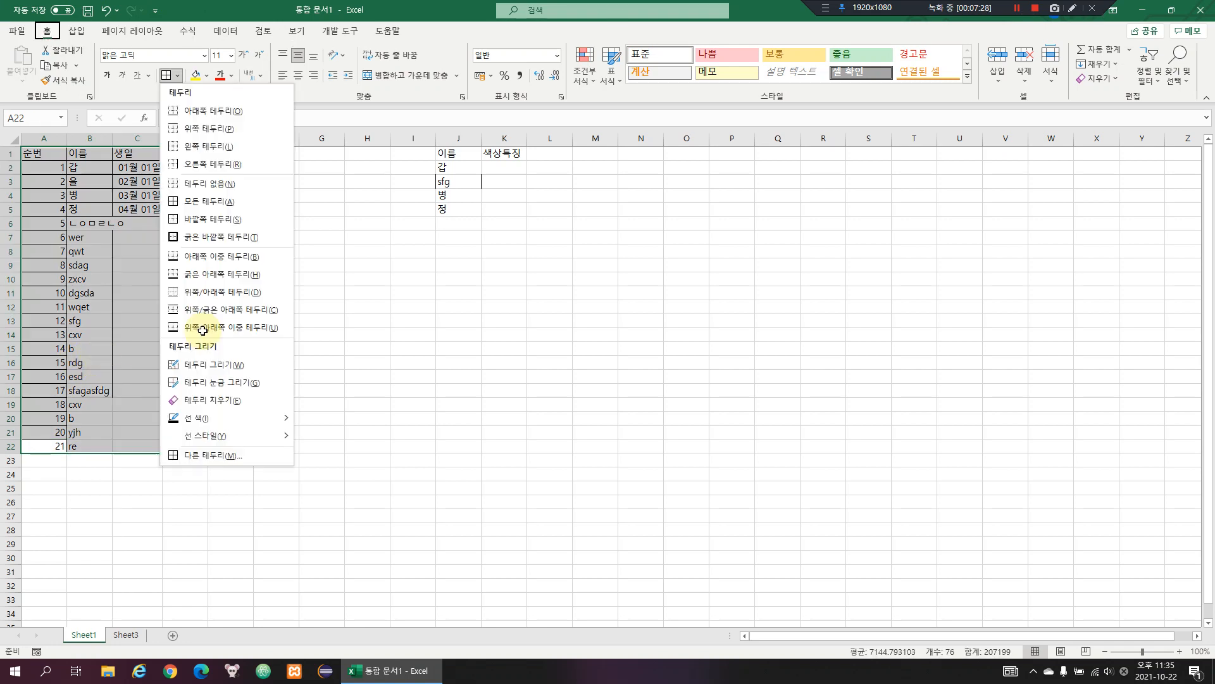
{"action": "key", "text": "a"}
{"action": "left_click", "coordinate": [326, 253]}
Match the name sfg in J3 with its row in the table, selecting B13:D13 from name to colour
{"action": "left_click", "coordinate": [98, 387]}
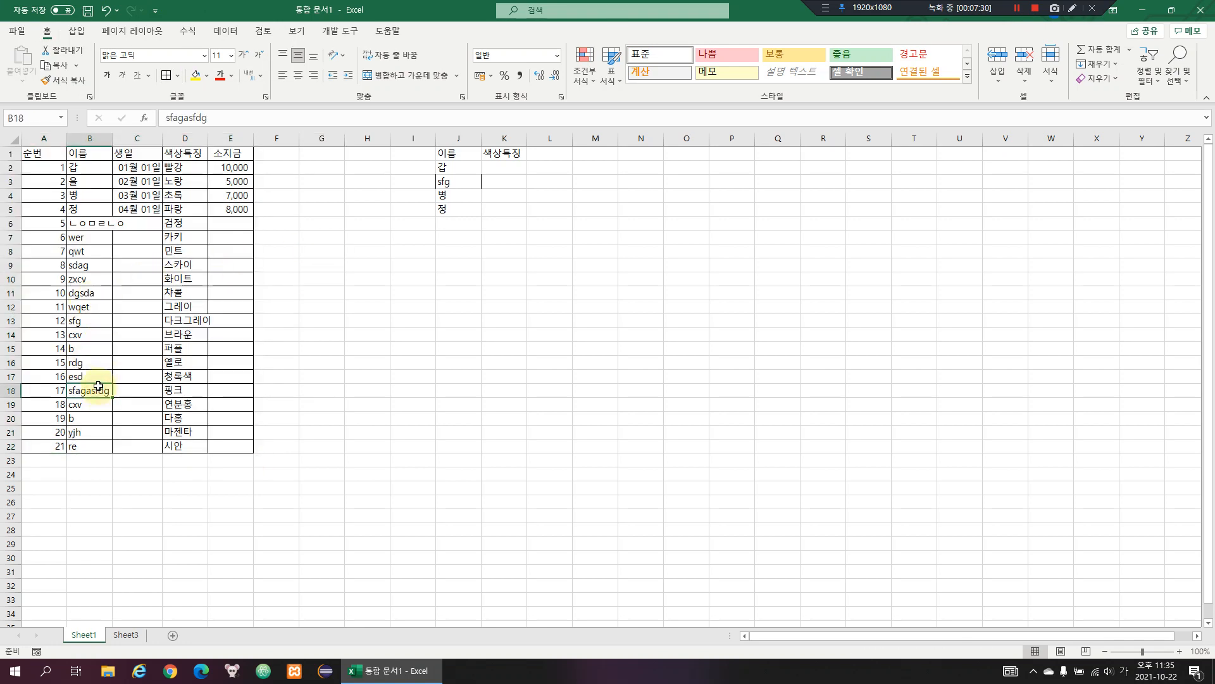
{"action": "left_click", "coordinate": [460, 181]}
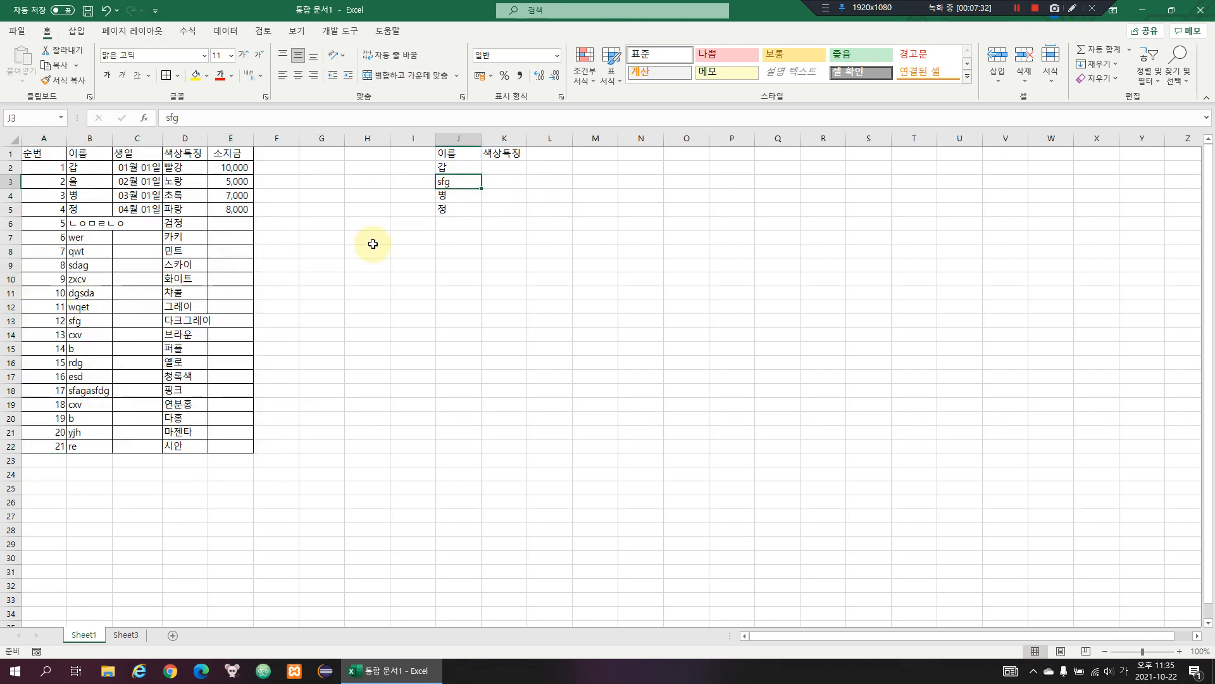
{"action": "left_click_drag", "start_coordinate": [71, 320], "coordinate": [198, 321]}
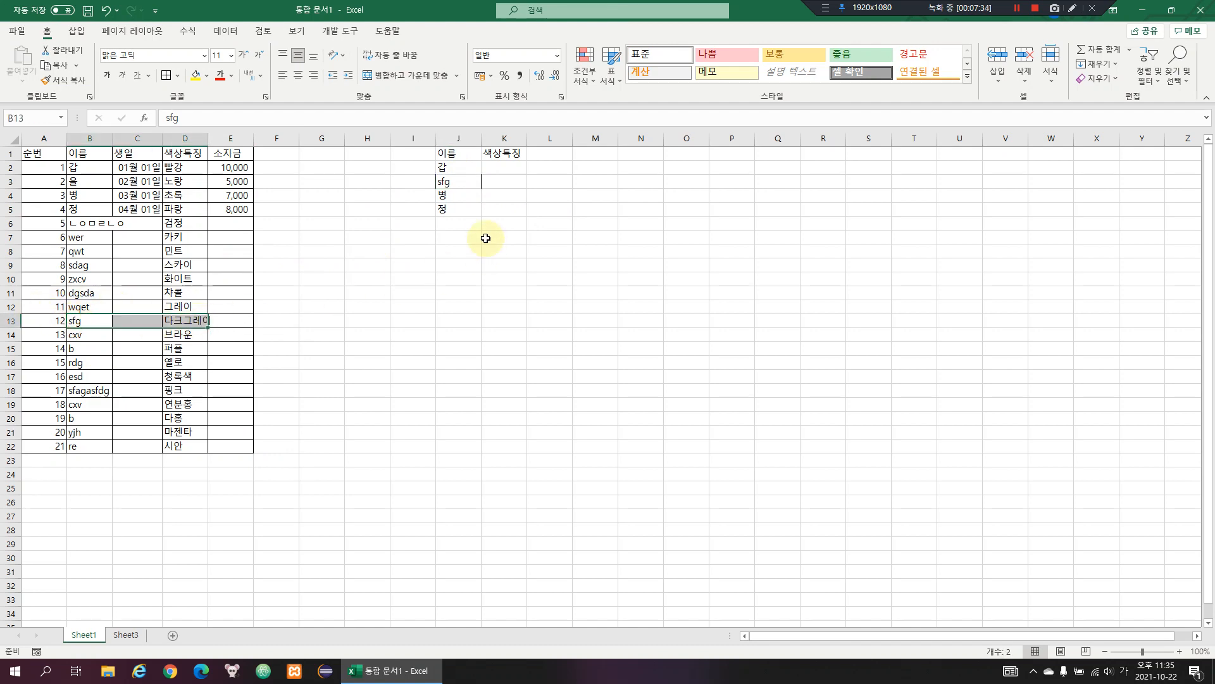
Apply all borders to the lookup table J1:K5
{"action": "left_click_drag", "start_coordinate": [471, 170], "coordinate": [454, 178]}
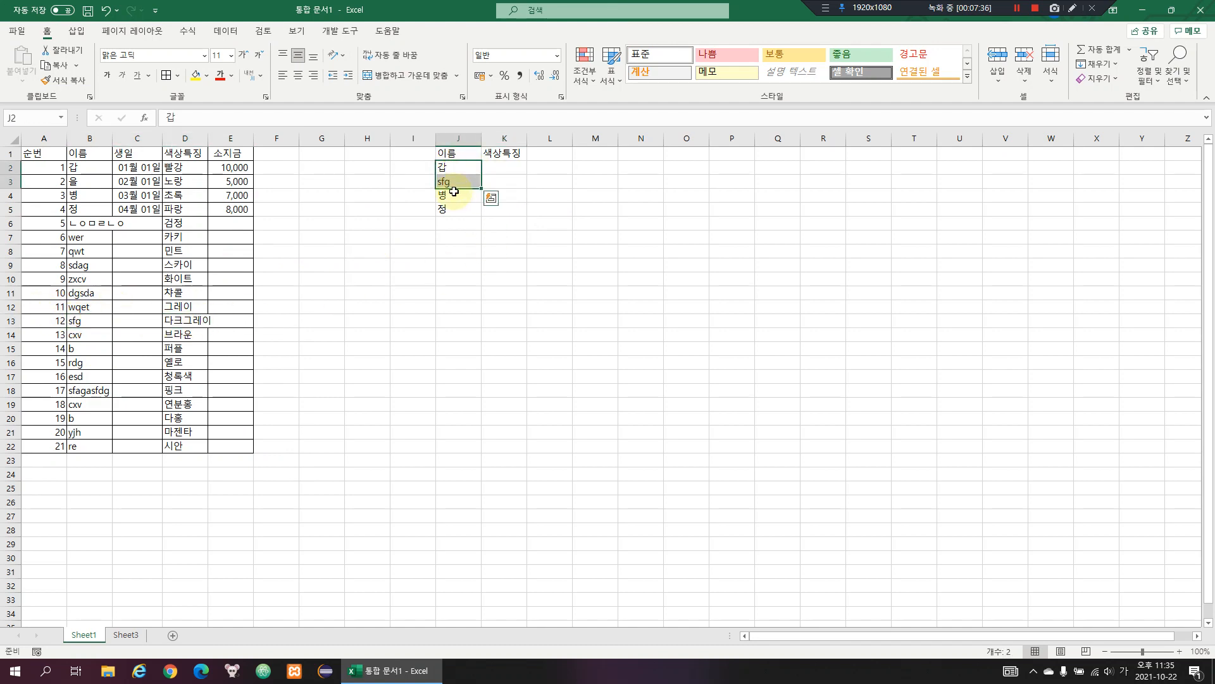
{"action": "left_click", "coordinate": [502, 168]}
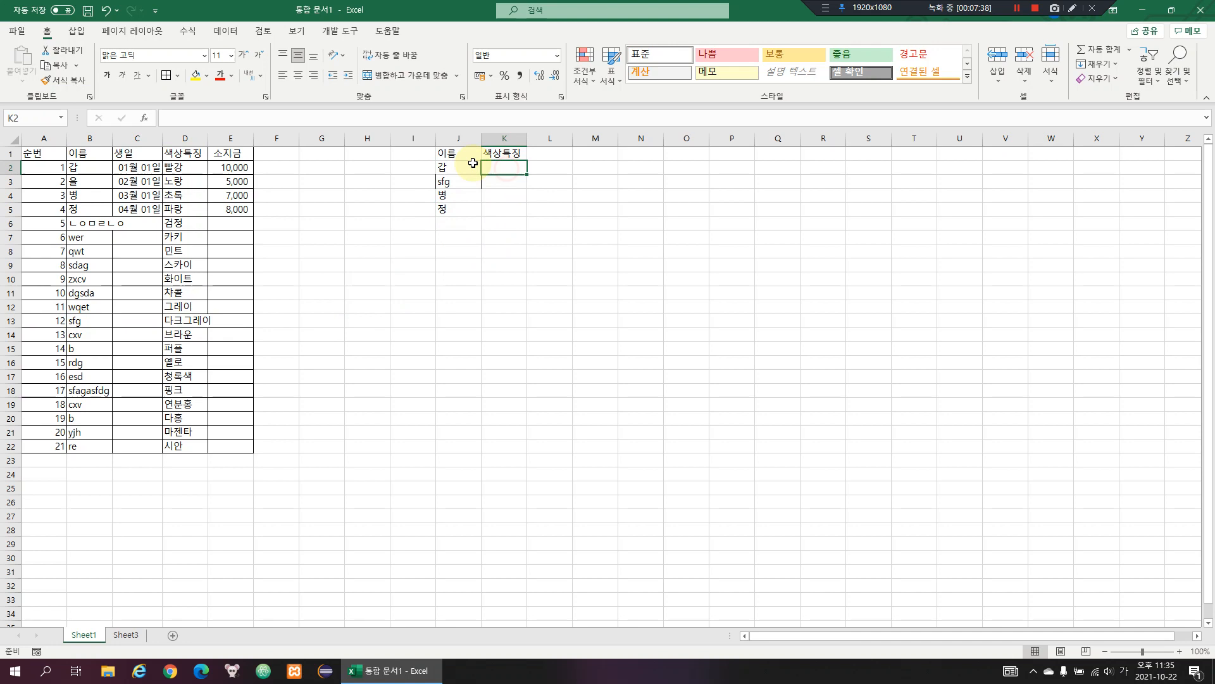
{"action": "left_click", "coordinate": [497, 212]}
{"action": "left_click", "coordinate": [462, 154], "text": "shift"}
{"action": "key", "text": "alt+h"}
{"action": "key", "text": "b"}
{"action": "key", "text": "a"}
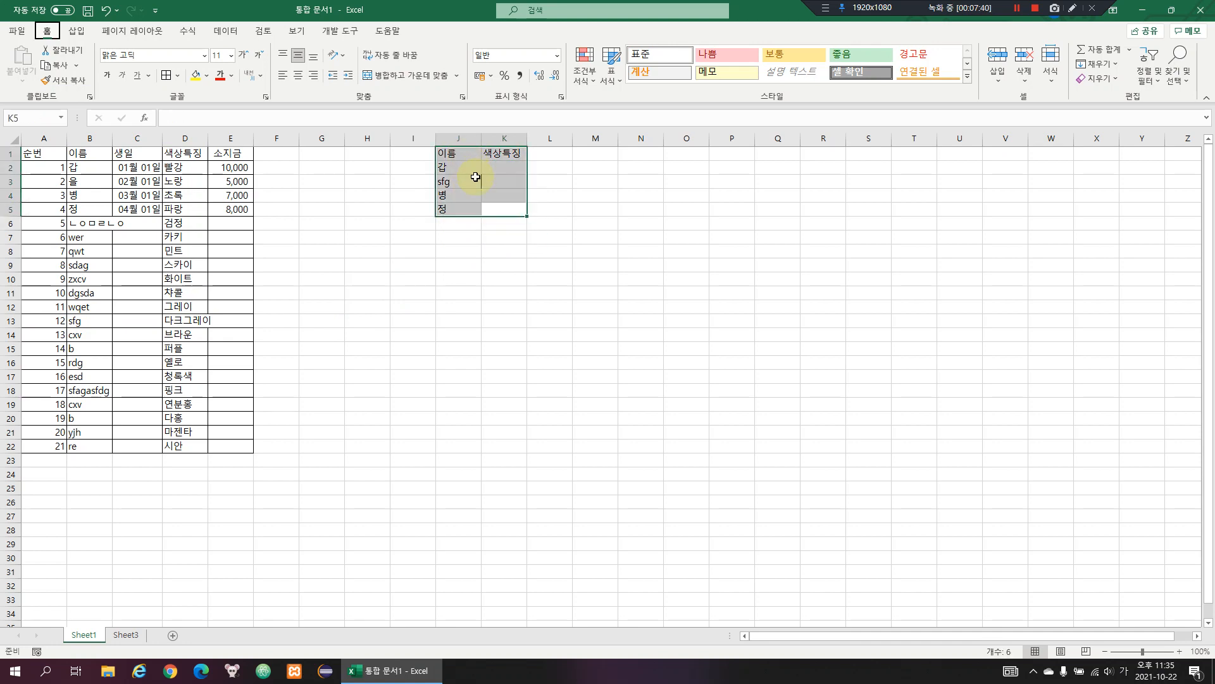
Start a VLOOKUP in K2 using the function arguments dialog, with J2 as the lookup value
{"action": "left_click", "coordinate": [497, 169]}
{"action": "type", "text": "=vlookup"}
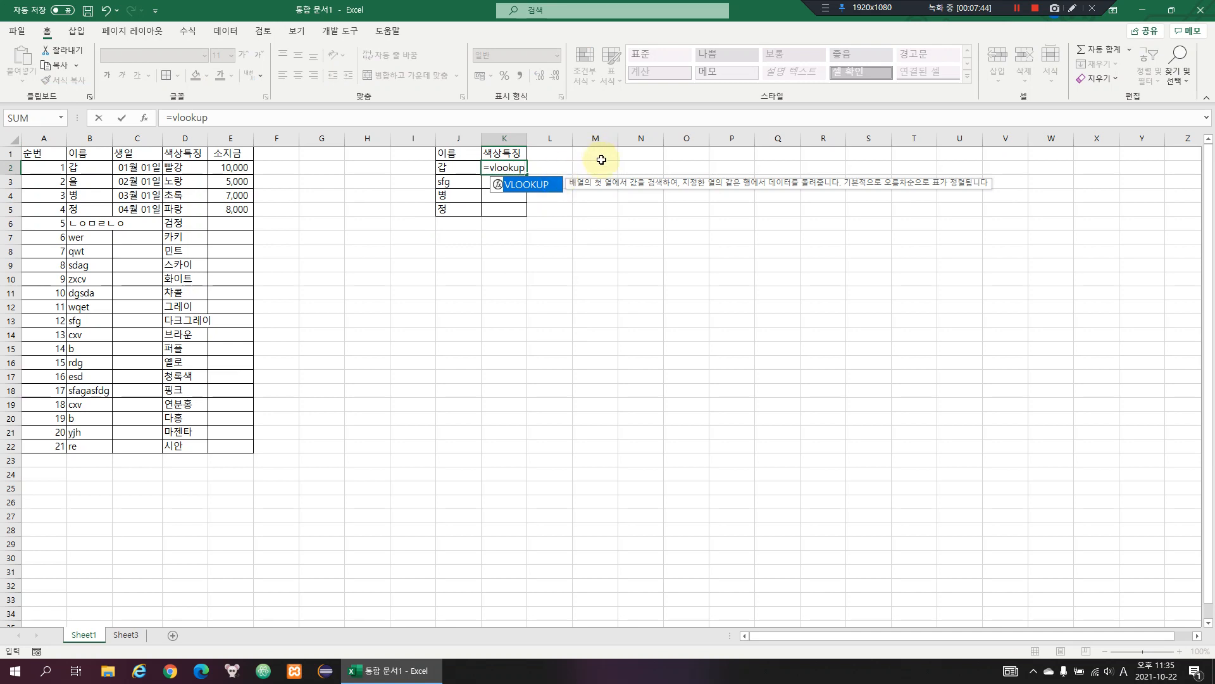
{"action": "key", "text": "ctrl+a"}
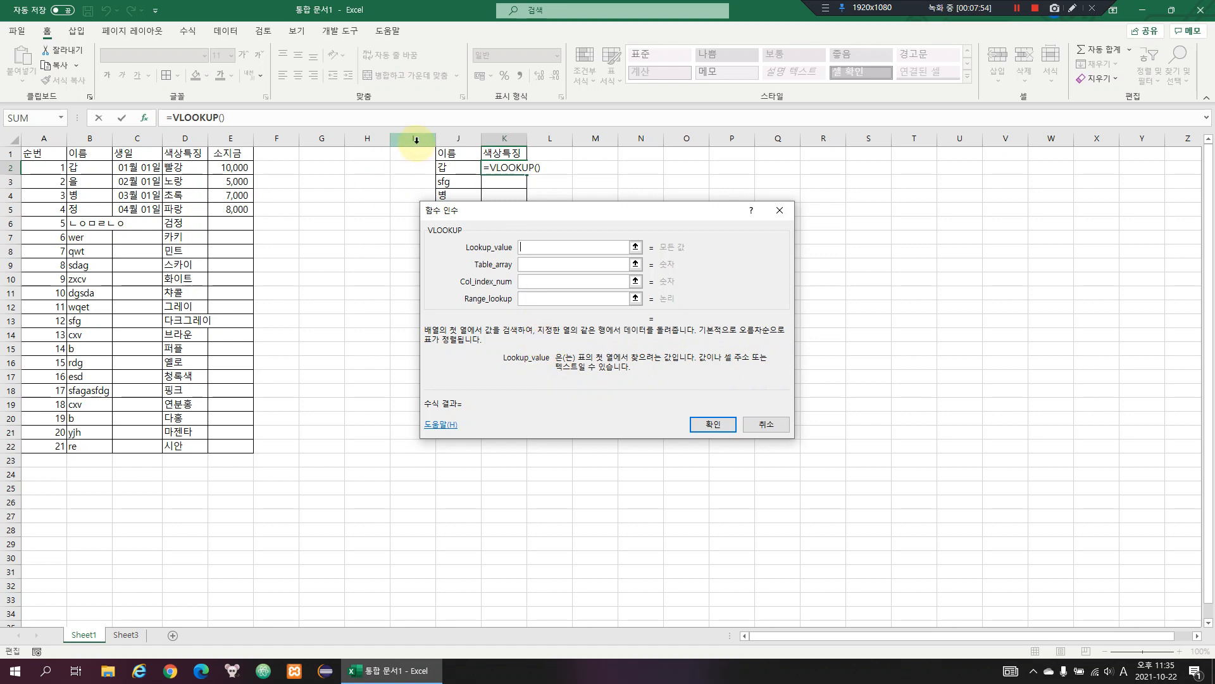
{"action": "left_click", "coordinate": [447, 168]}
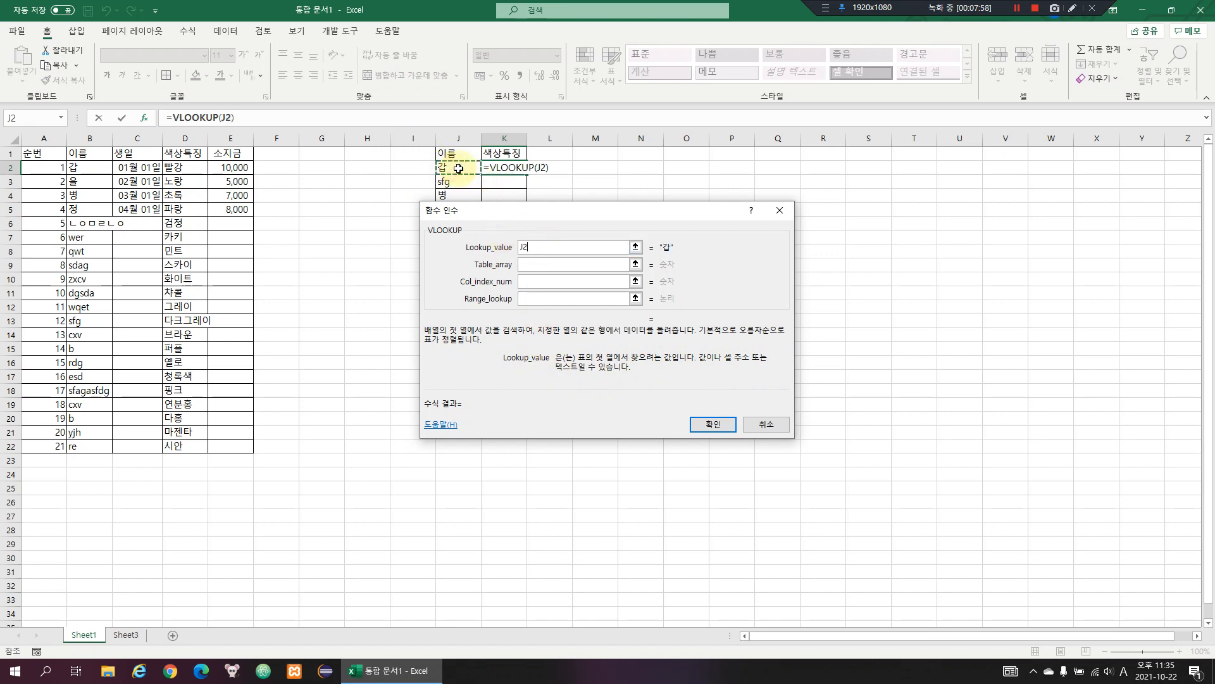
Set the VLOOKUP table array to the range B1:E22, locked as the absolute reference $B$1:$E$22
{"action": "left_click", "coordinate": [538, 264]}
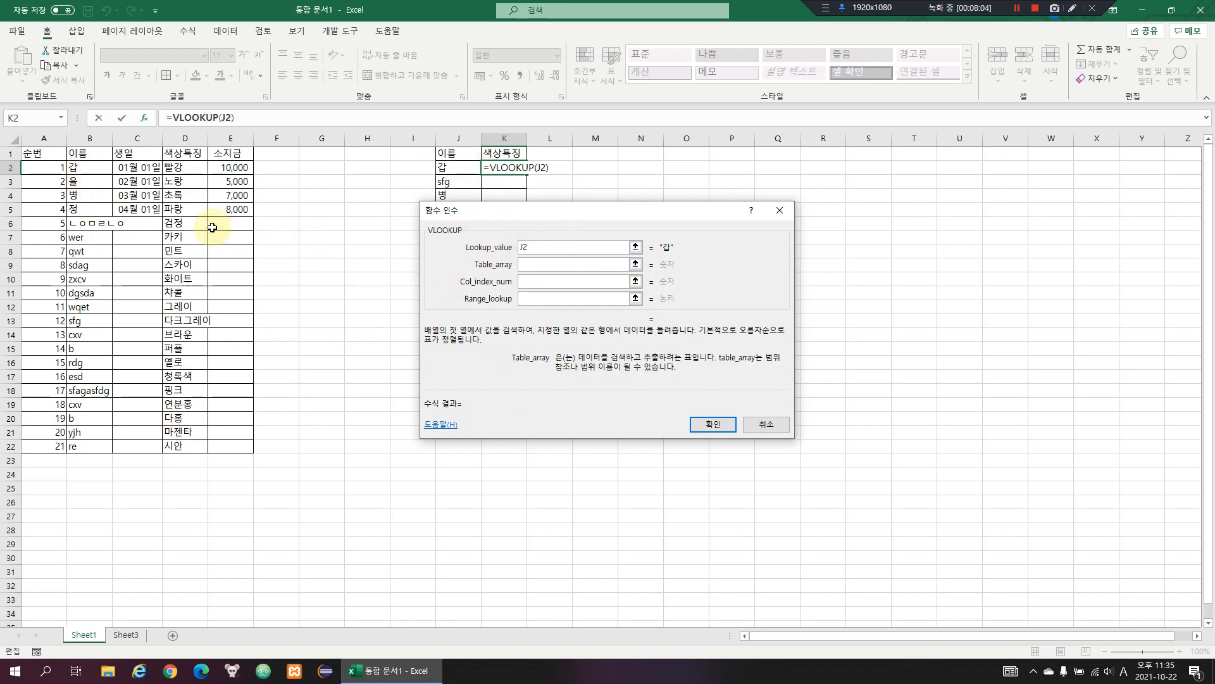
{"action": "left_click_drag", "start_coordinate": [91, 153], "coordinate": [100, 220]}
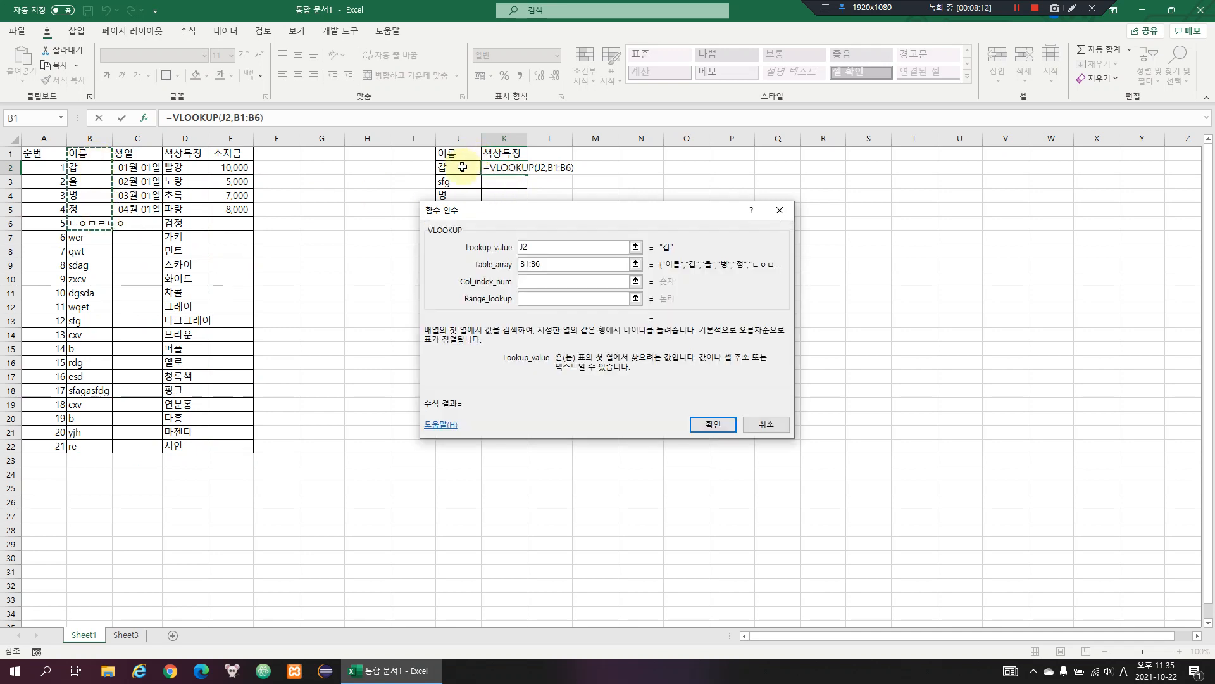
{"action": "left_click", "coordinate": [89, 152]}
{"action": "left_click_drag", "start_coordinate": [88, 152], "coordinate": [231, 444]}
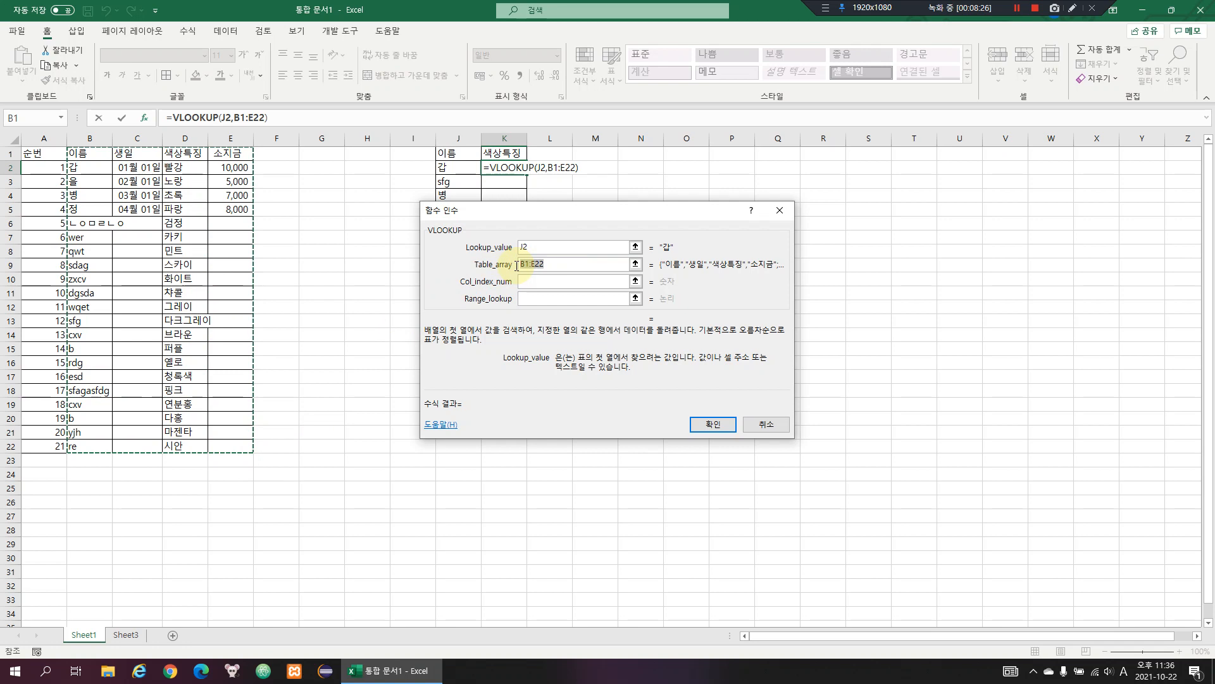
{"action": "left_click", "coordinate": [560, 277]}
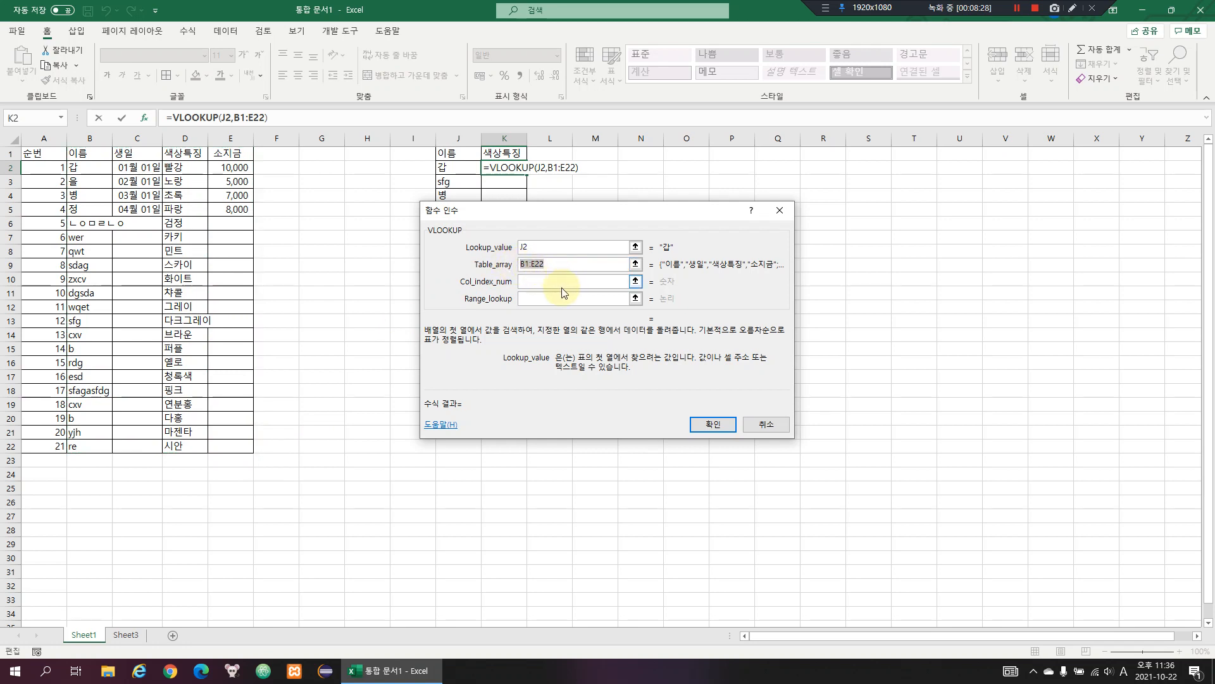
{"action": "key", "text": "F4"}
{"action": "left_click", "coordinate": [530, 261]}
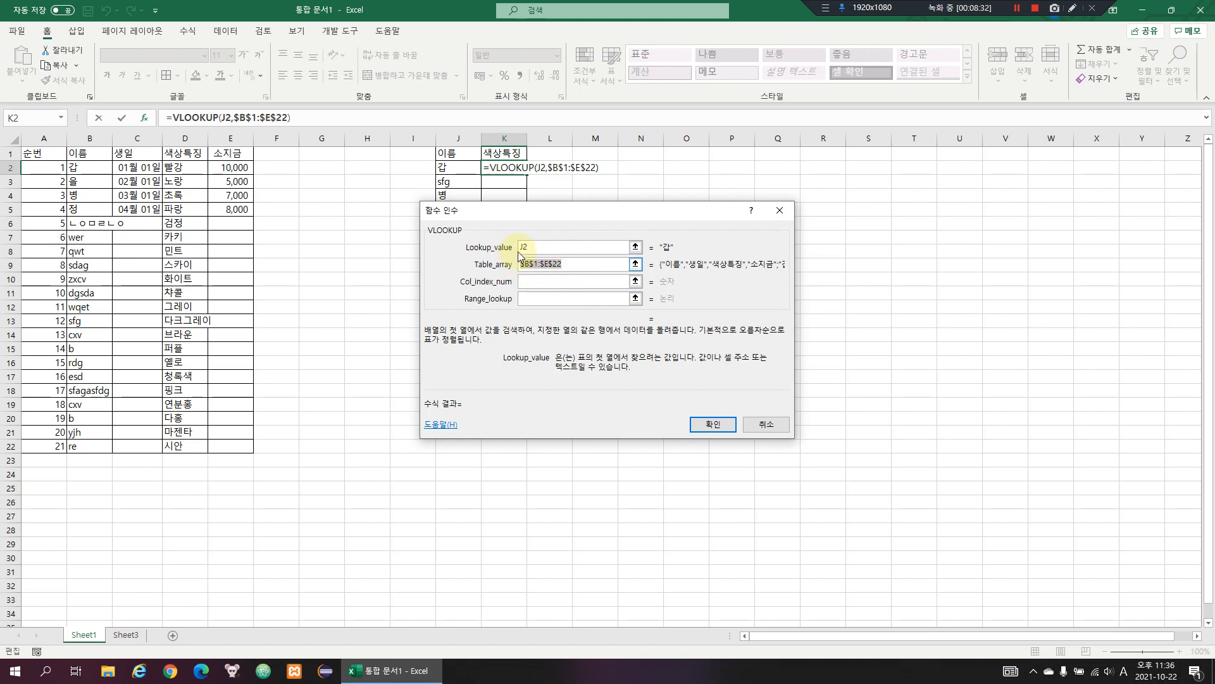
Count the columns from 이름 to 색상특징 and set the VLOOKUP column index number to 3
{"action": "left_click", "coordinate": [532, 280]}
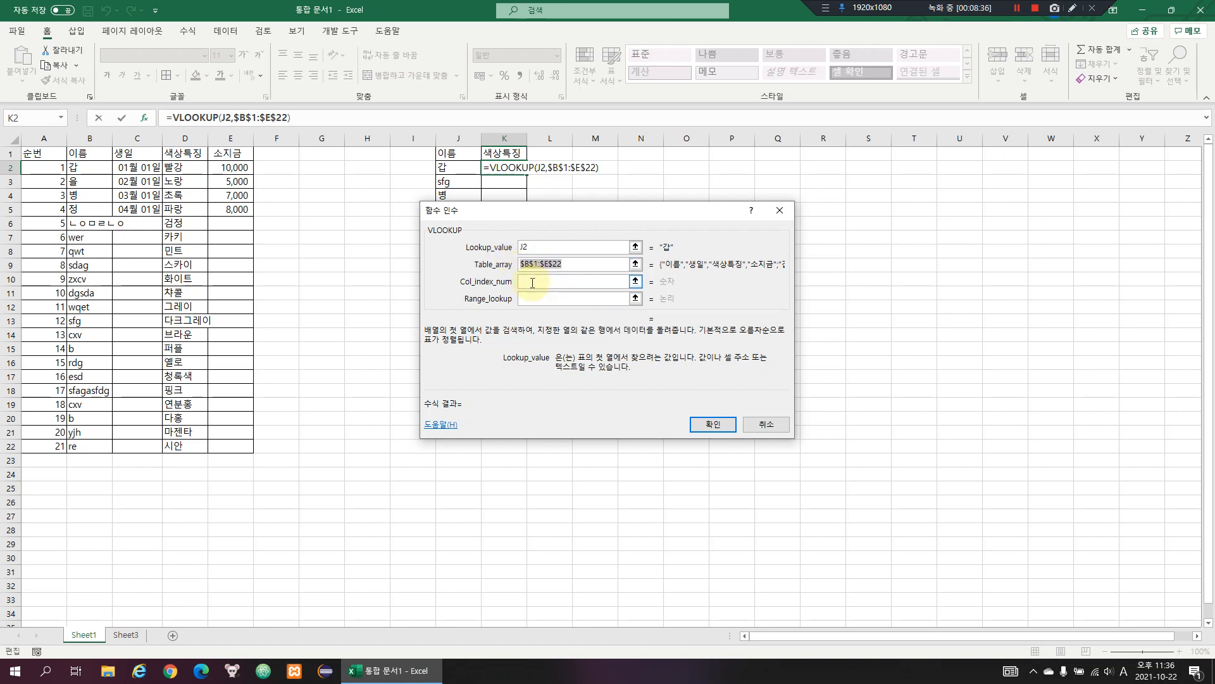
{"action": "left_click", "coordinate": [532, 283]}
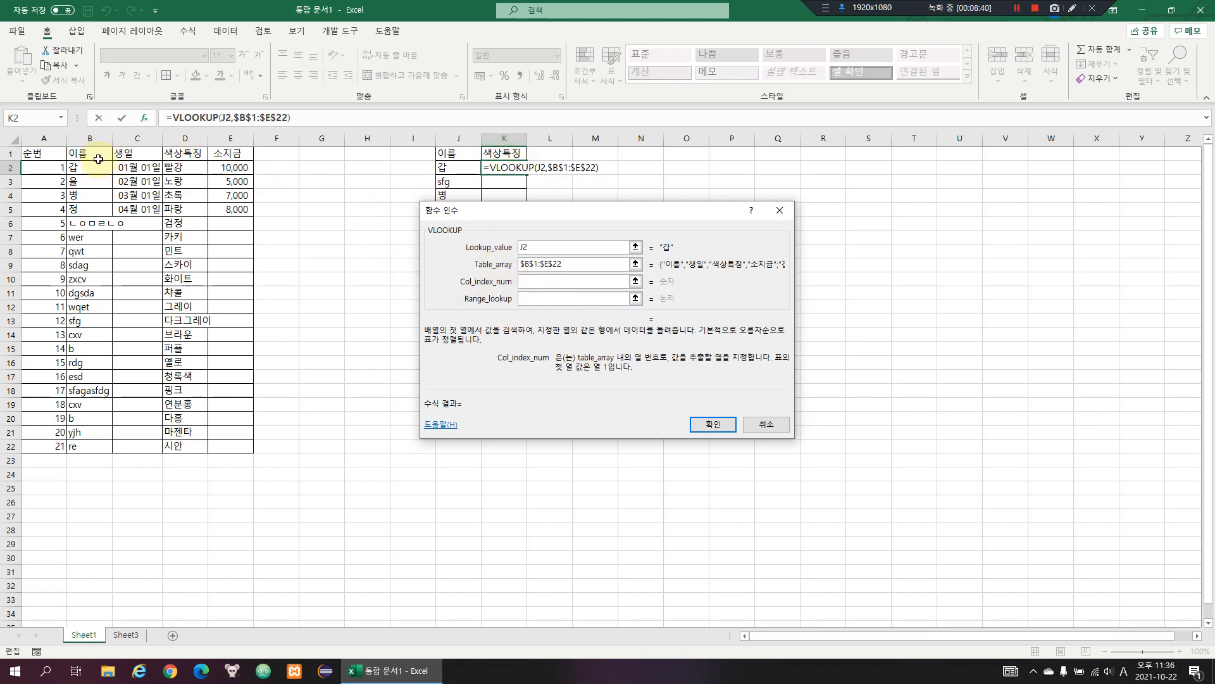
{"action": "left_click", "coordinate": [94, 153]}
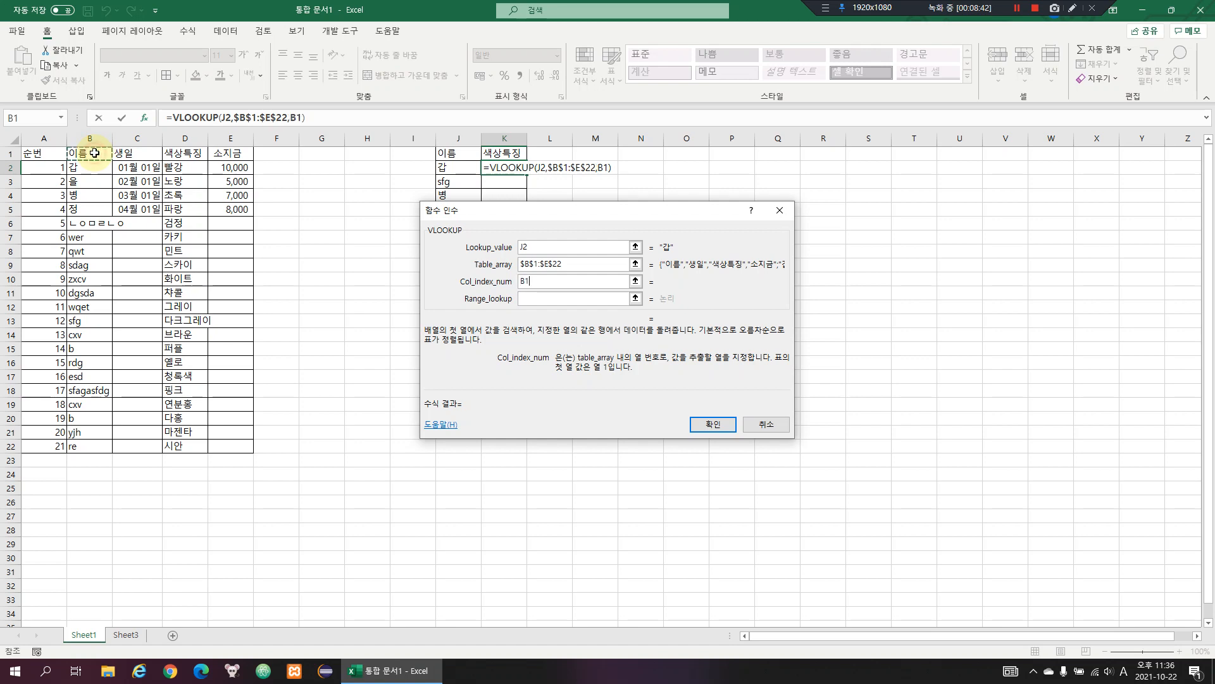
{"action": "left_click", "coordinate": [130, 154]}
{"action": "left_click", "coordinate": [177, 154]}
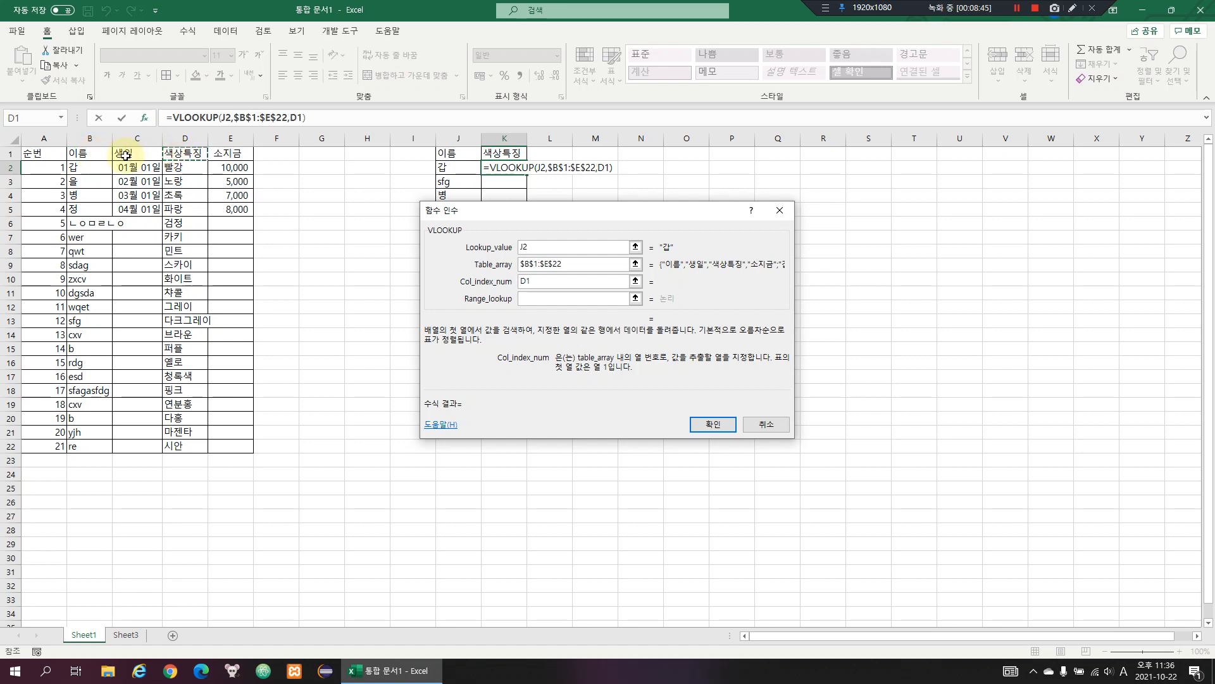
{"action": "double_click", "coordinate": [543, 282]}
{"action": "type", "text": "3"}
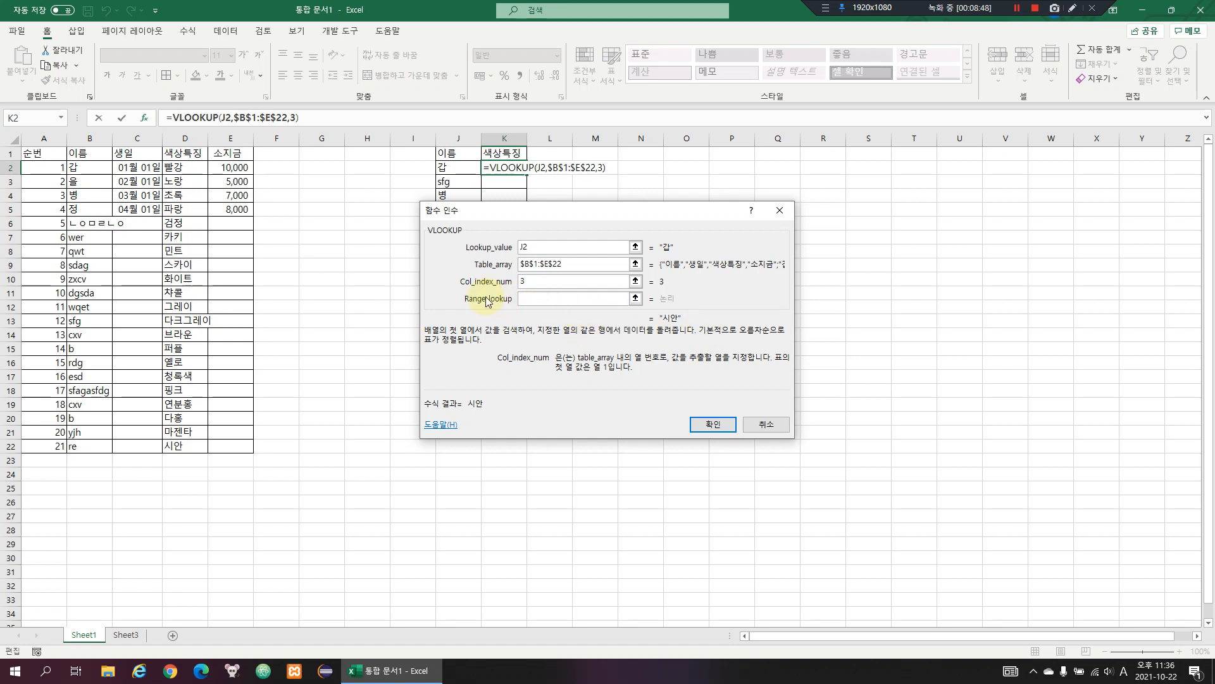
Set the range lookup to 0 for an exact match and confirm the VLOOKUP in K2
{"action": "left_click", "coordinate": [528, 300]}
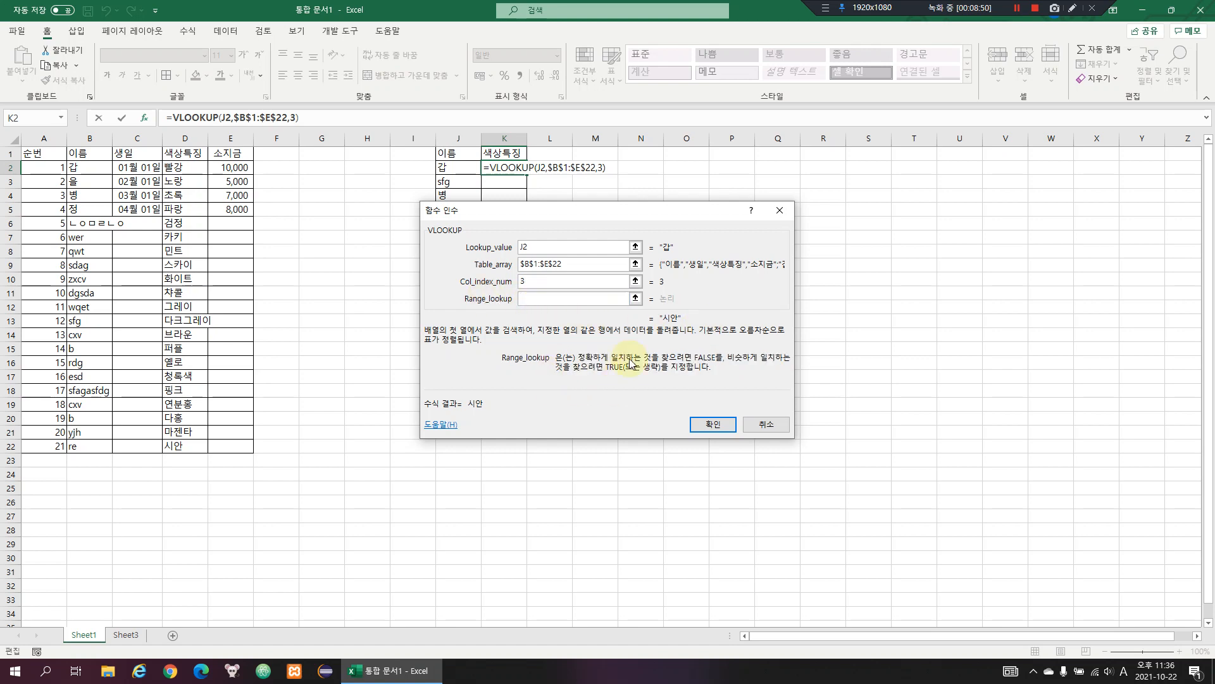
{"action": "type", "text": "0"}
{"action": "left_click", "coordinate": [697, 422]}
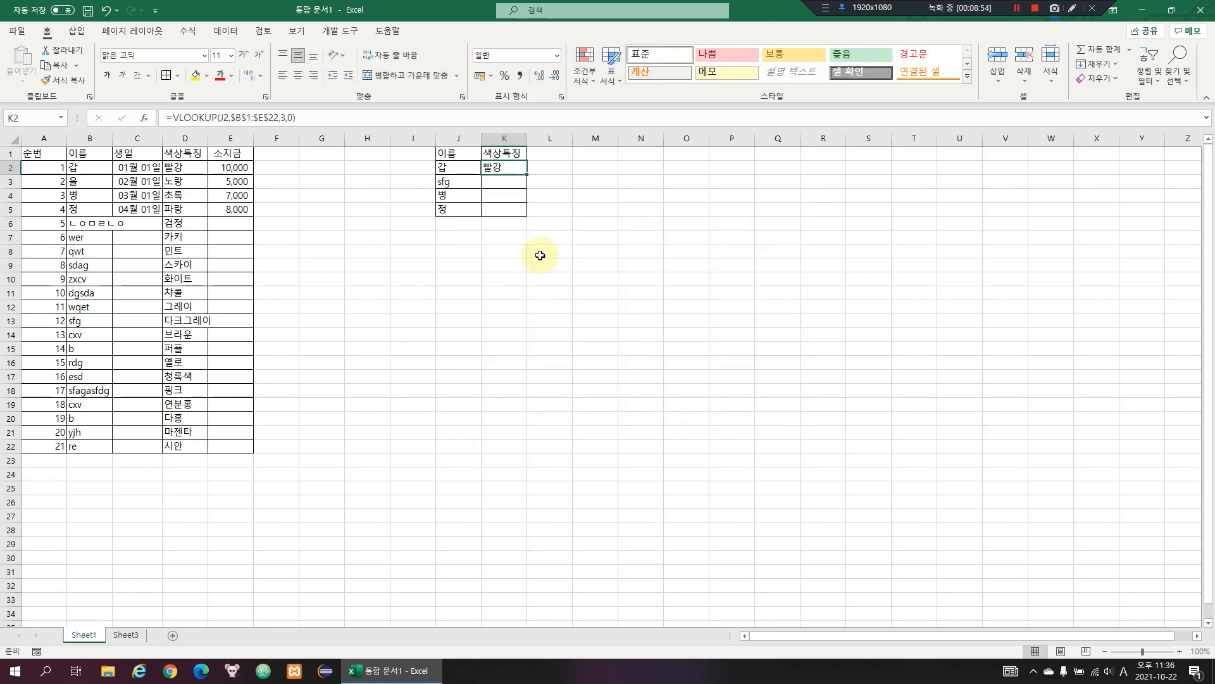
Fill the VLOOKUP from K2 down to K5 and fit column K's width to its contents
{"action": "left_click", "coordinate": [97, 153]}
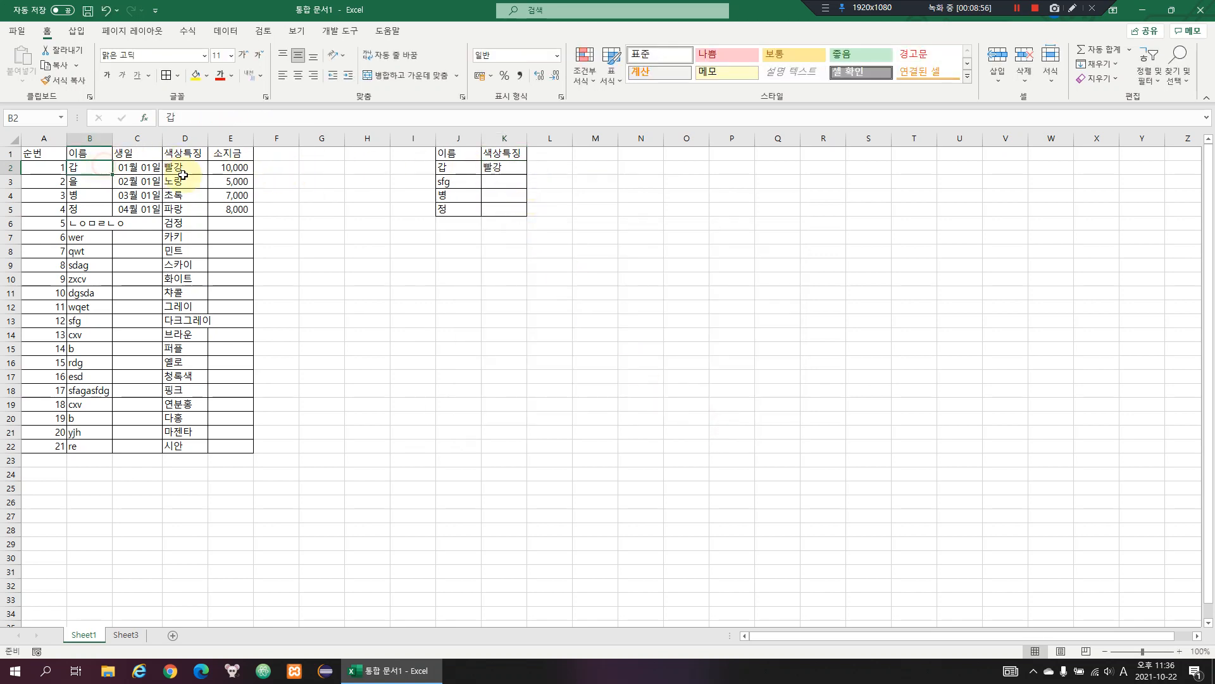
{"action": "left_click", "coordinate": [187, 154]}
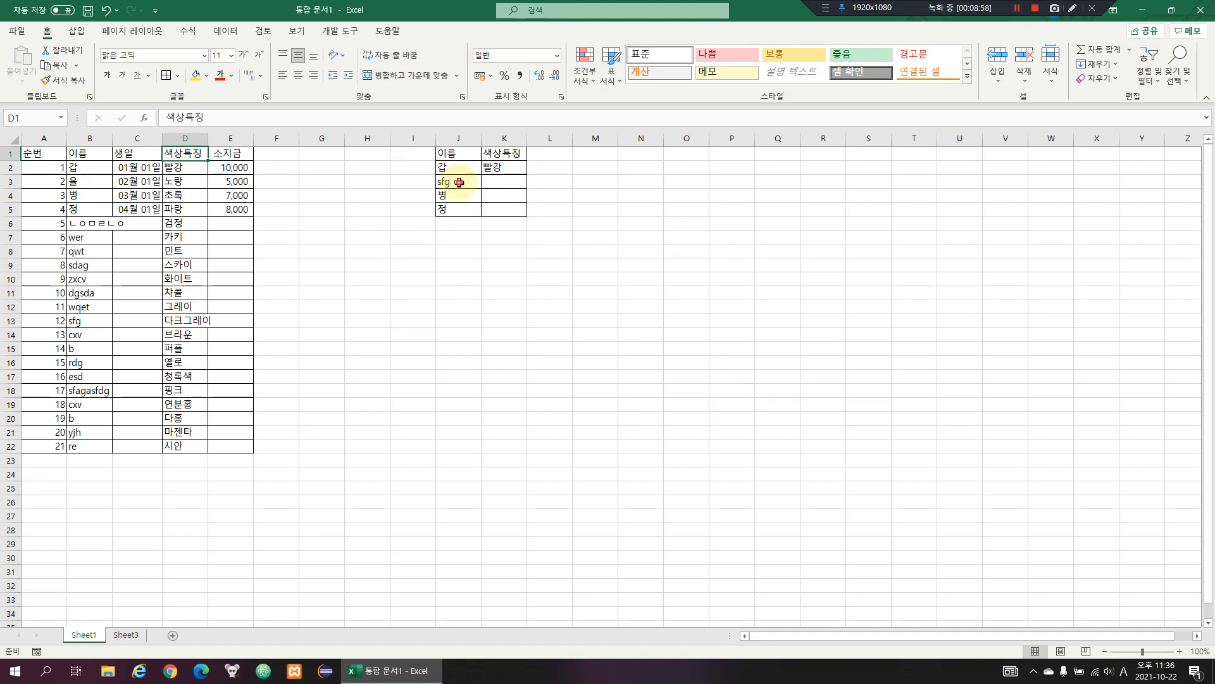
{"action": "left_click", "coordinate": [503, 171]}
{"action": "left_click", "coordinate": [528, 174]}
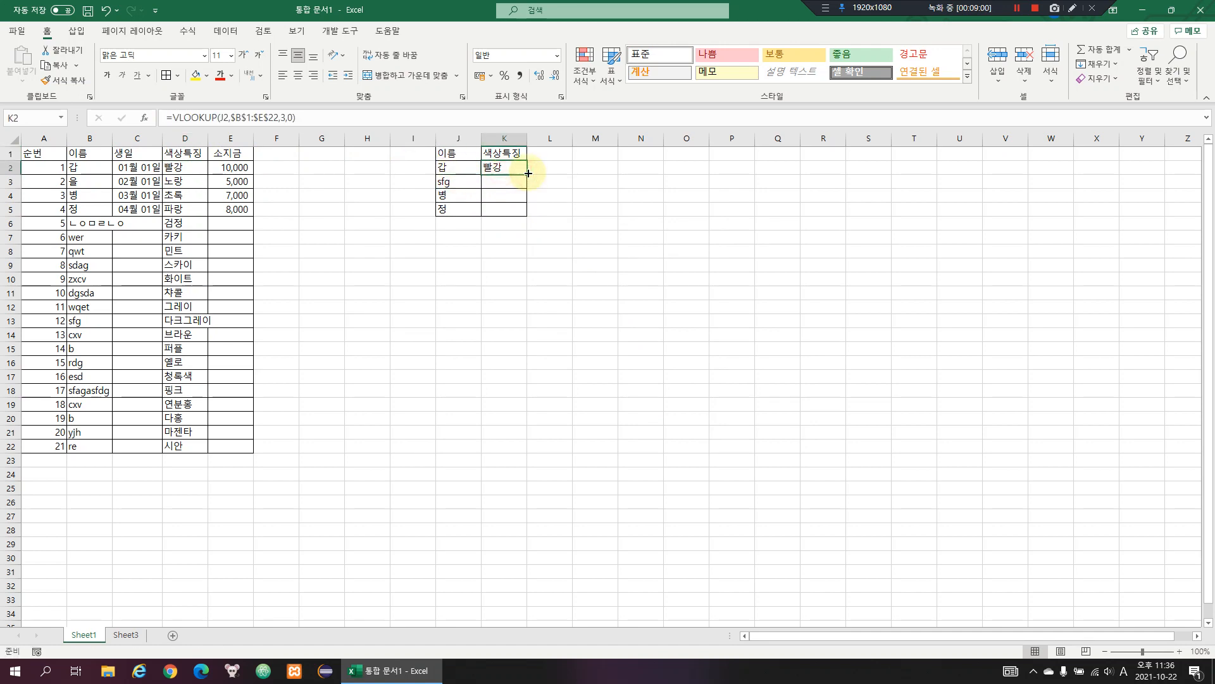
{"action": "left_click_drag", "start_coordinate": [528, 173], "coordinate": [525, 211]}
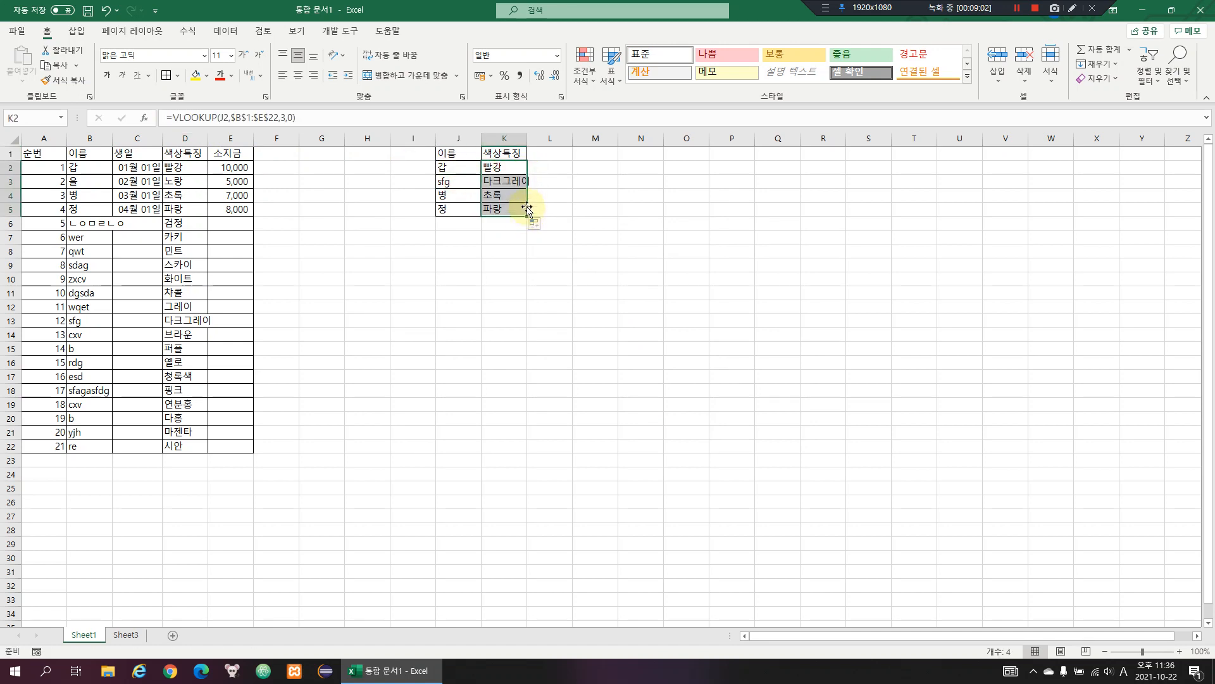
{"action": "double_click", "coordinate": [527, 138]}
Check the colour returned for sfg in K3 against its entry in D13 of the data table
{"action": "left_click", "coordinate": [493, 182]}
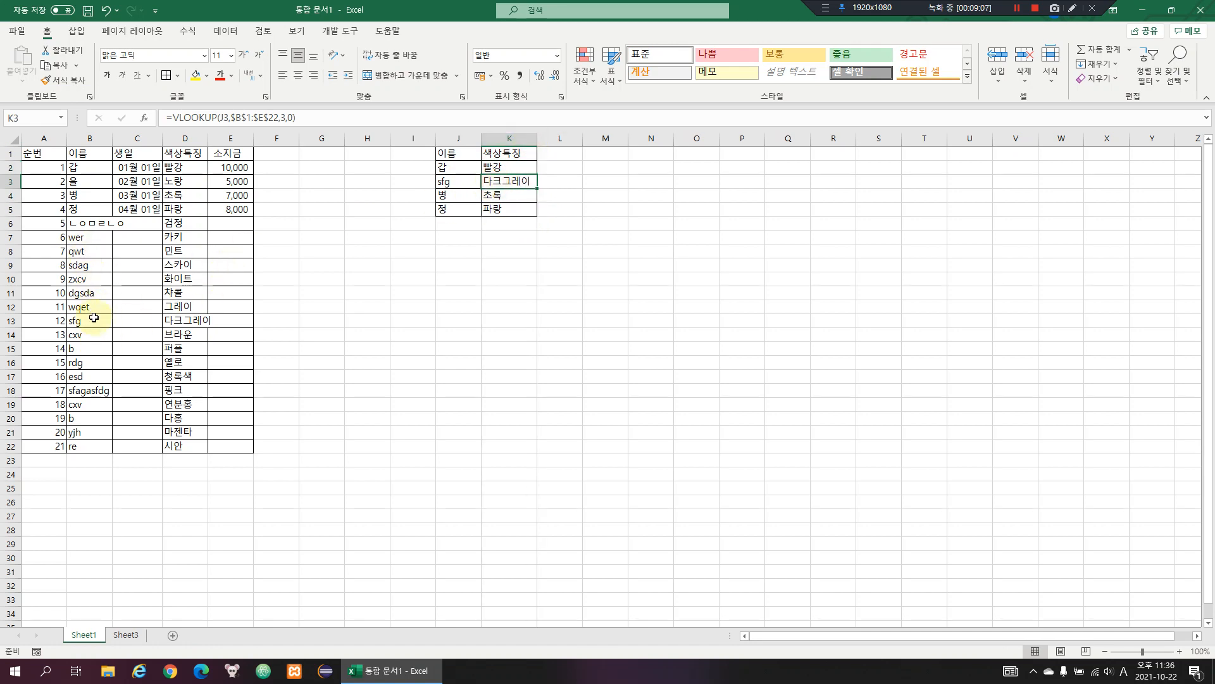
{"action": "left_click", "coordinate": [175, 317]}
{"action": "left_click", "coordinate": [529, 180]}
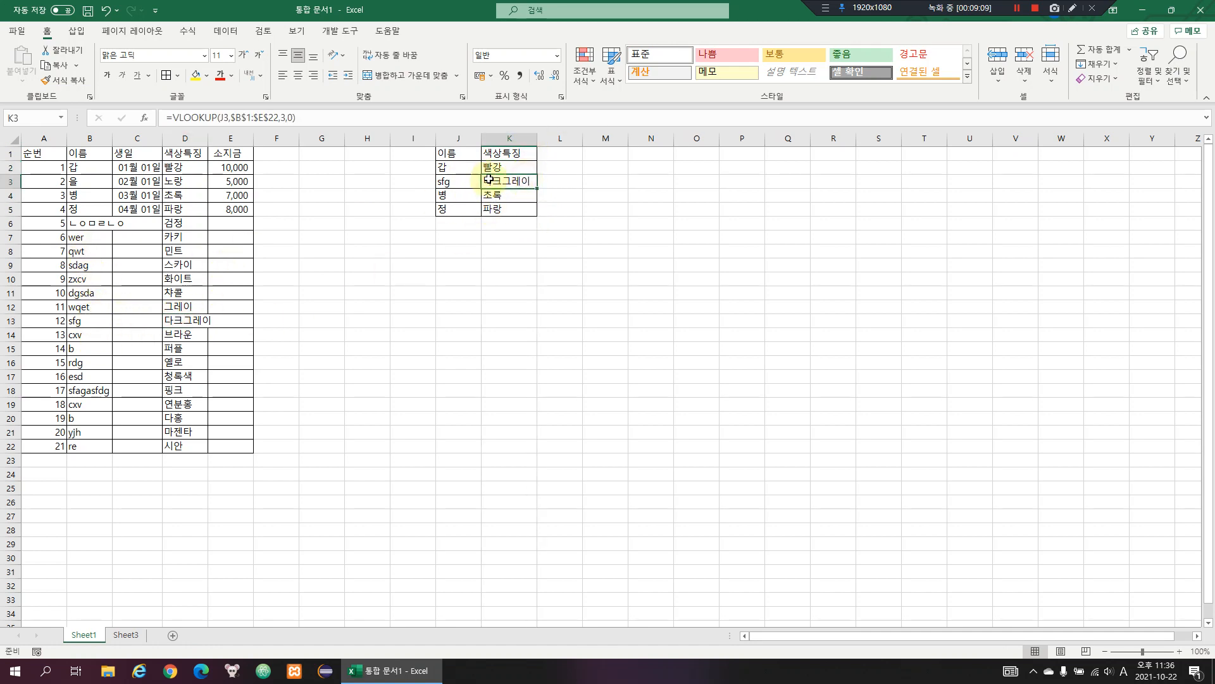
{"action": "left_click_drag", "start_coordinate": [456, 180], "coordinate": [494, 181]}
{"action": "left_click", "coordinate": [496, 181]}
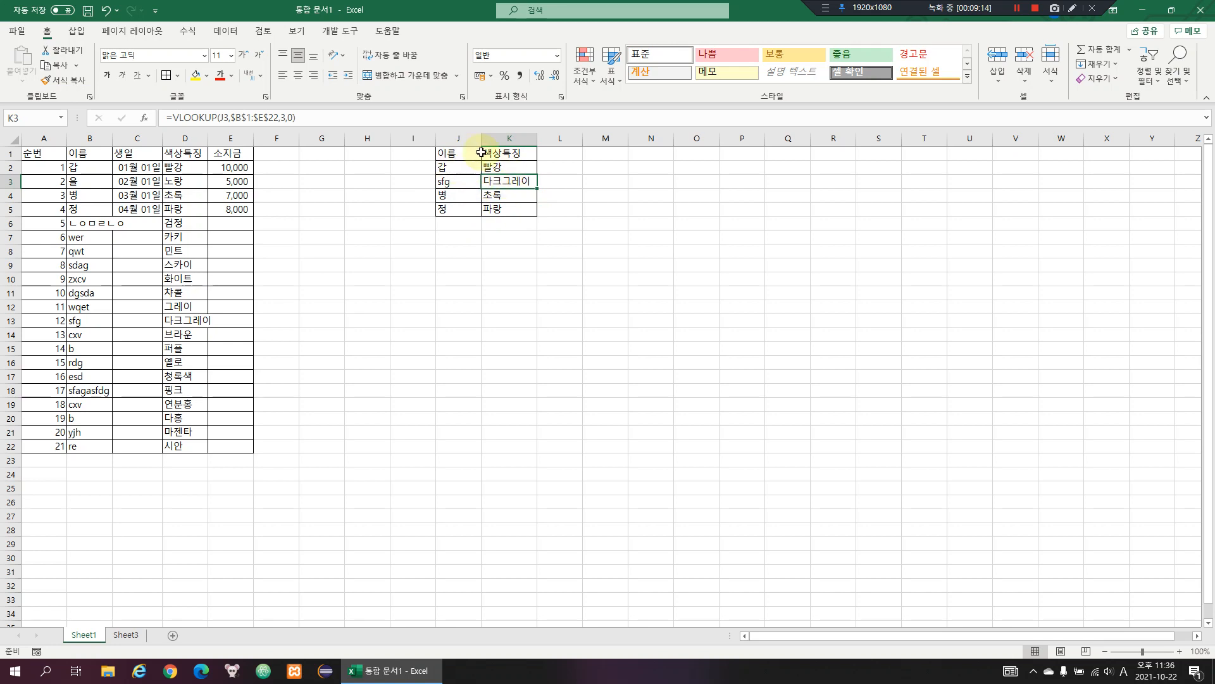
Review the arguments of K2's VLOOKUP, focusing on its absolute table array
{"action": "left_click", "coordinate": [507, 170]}
{"action": "left_click", "coordinate": [270, 117]}
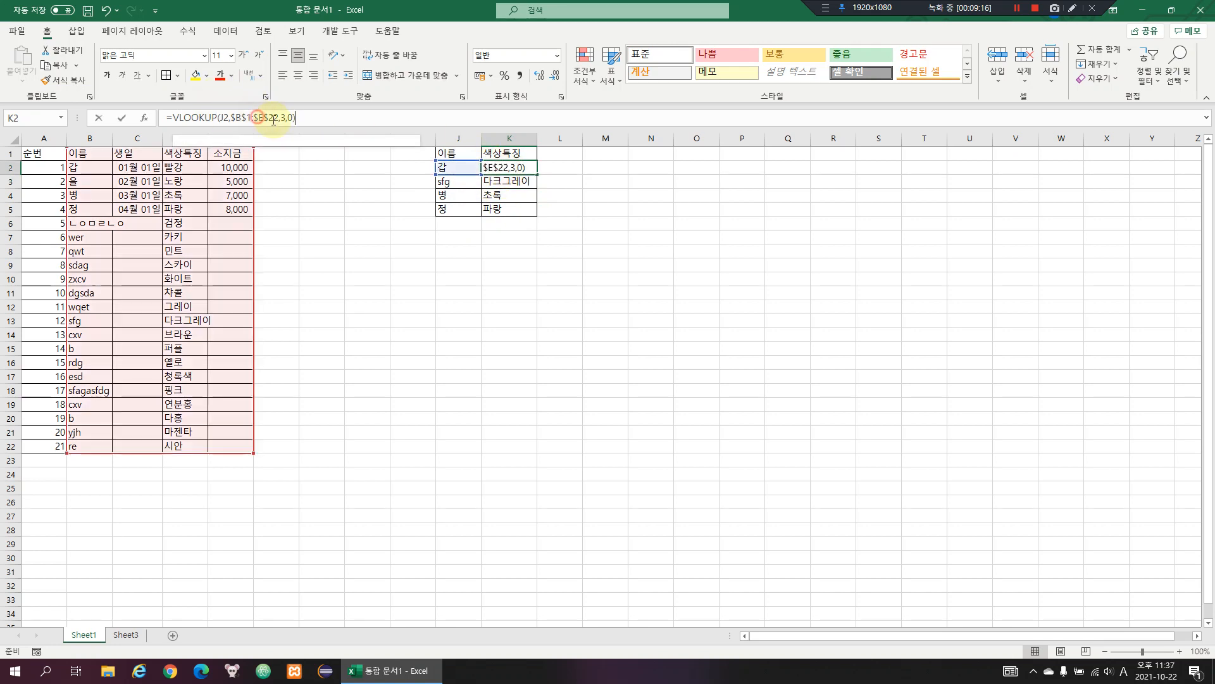
{"action": "key", "text": "shift+F3"}
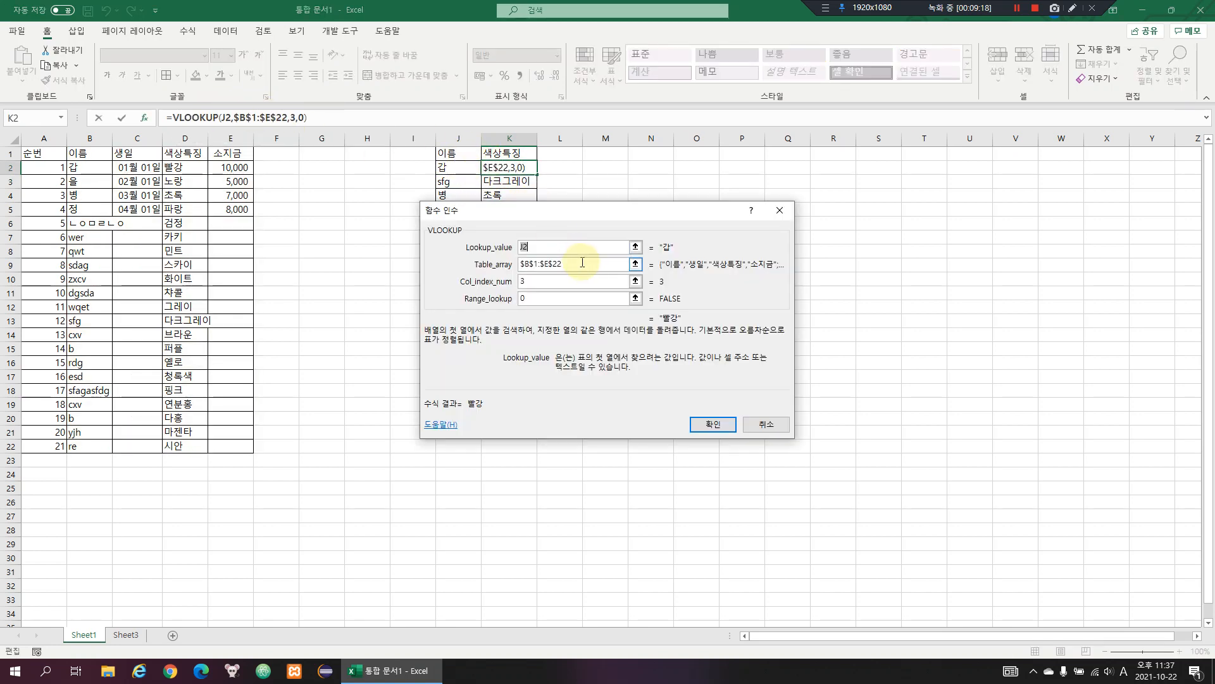
{"action": "left_click", "coordinate": [524, 265]}
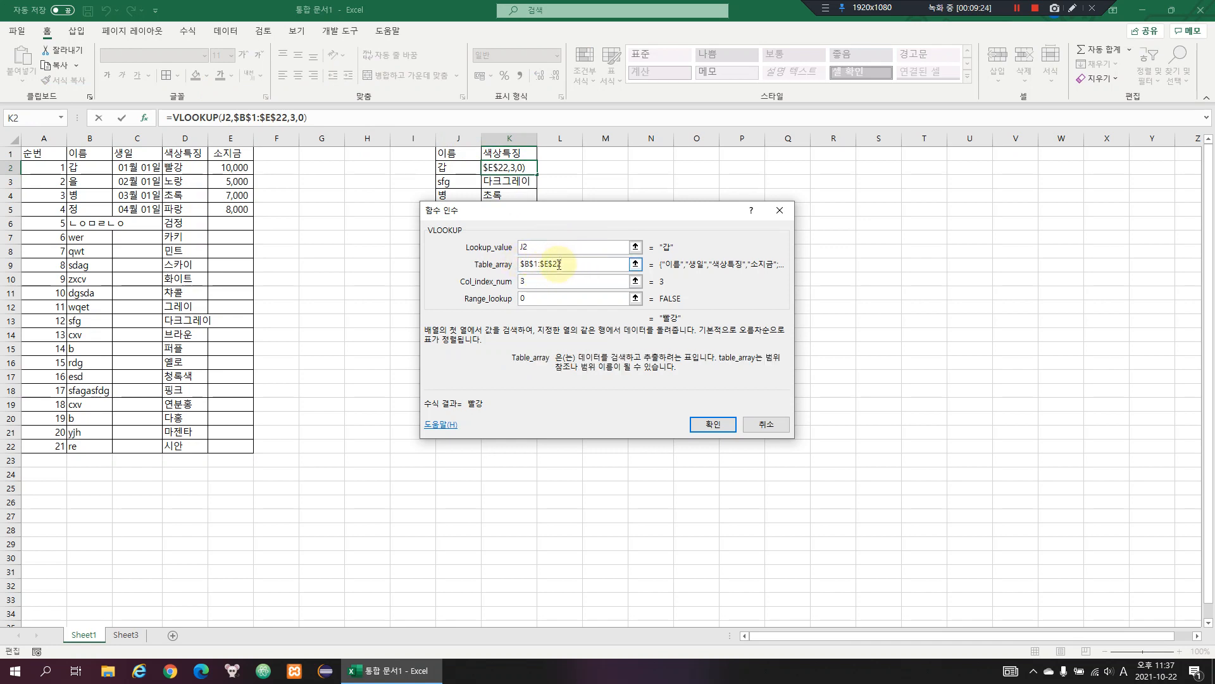
{"action": "key", "text": "Return"}
Compare the lookup value and table array references in the formulas of K2:K5, refilling K2 down to K5
{"action": "left_click", "coordinate": [512, 183]}
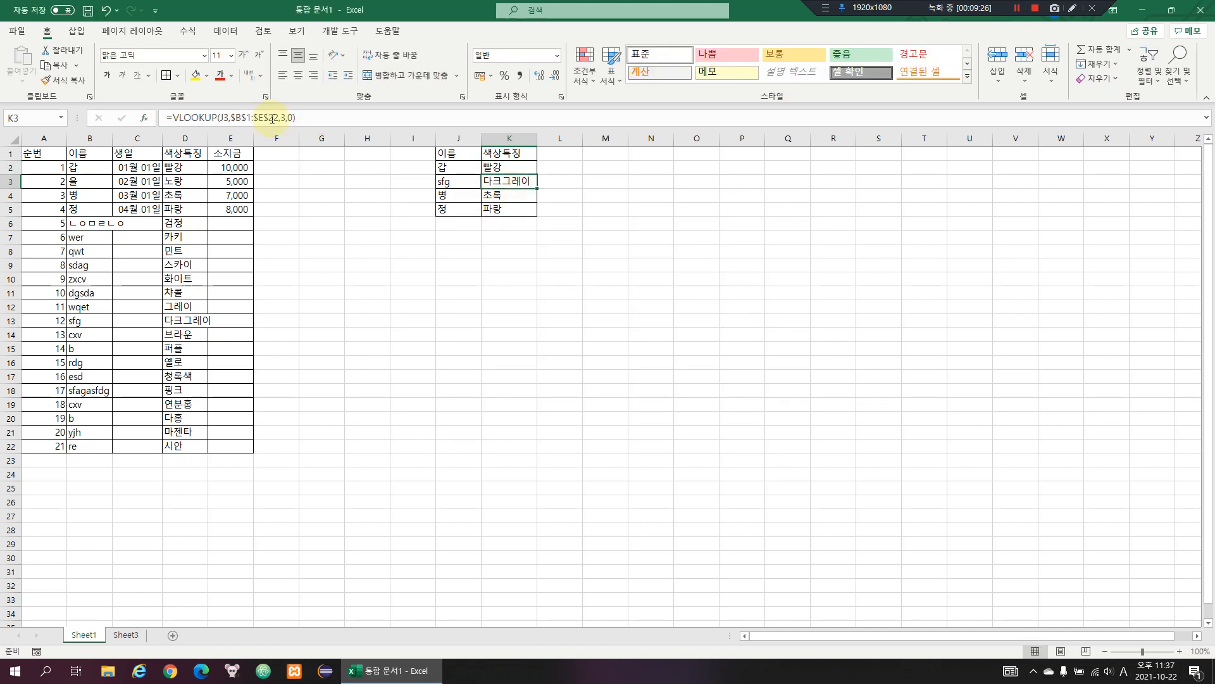
{"action": "key", "text": "Down"}
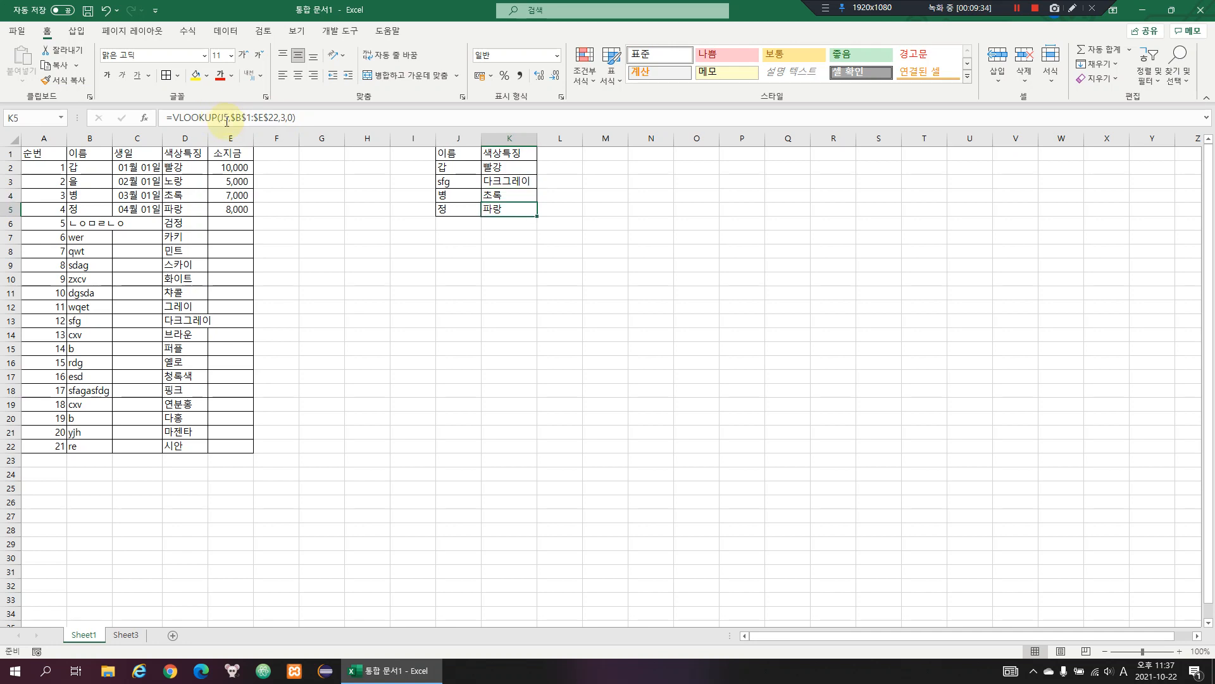
{"action": "key", "text": "Up"}
{"action": "key", "text": "Down"}
{"action": "key", "text": "Up"}
{"action": "key", "text": "Up"}
{"action": "key", "text": "Up"}
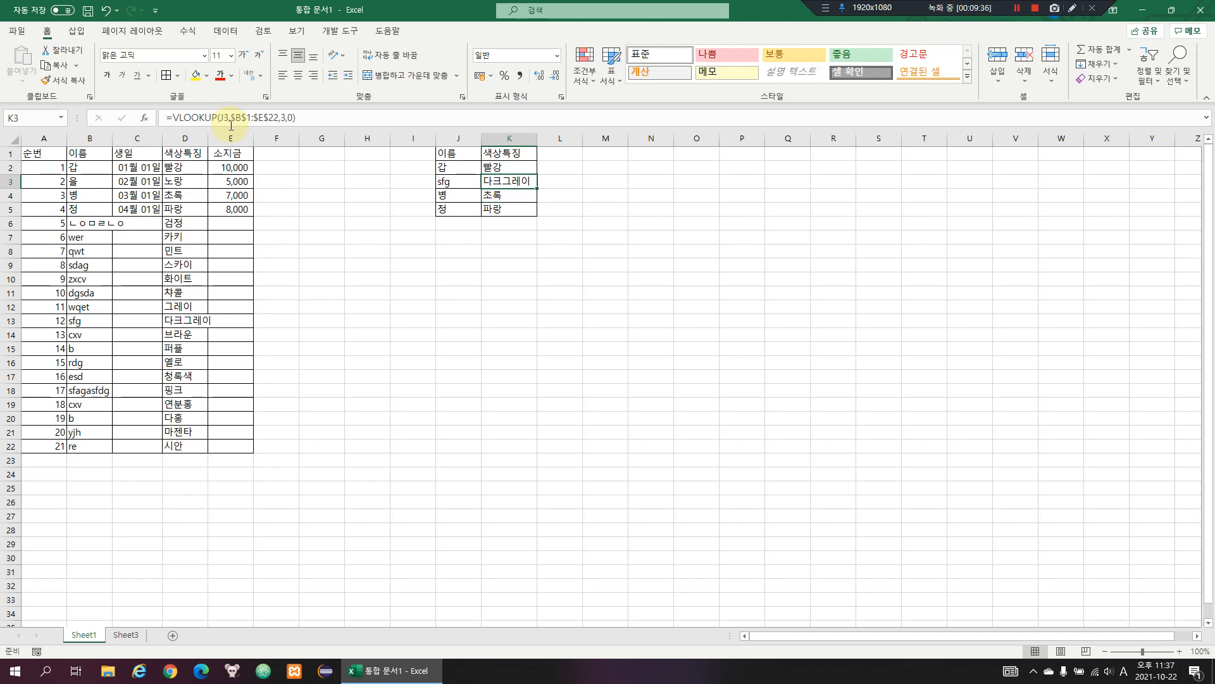
{"action": "key", "text": "Down"}
{"action": "key", "text": "Down"}
{"action": "key", "text": "Down"}
{"action": "key", "text": "Up"}
{"action": "key", "text": "Up"}
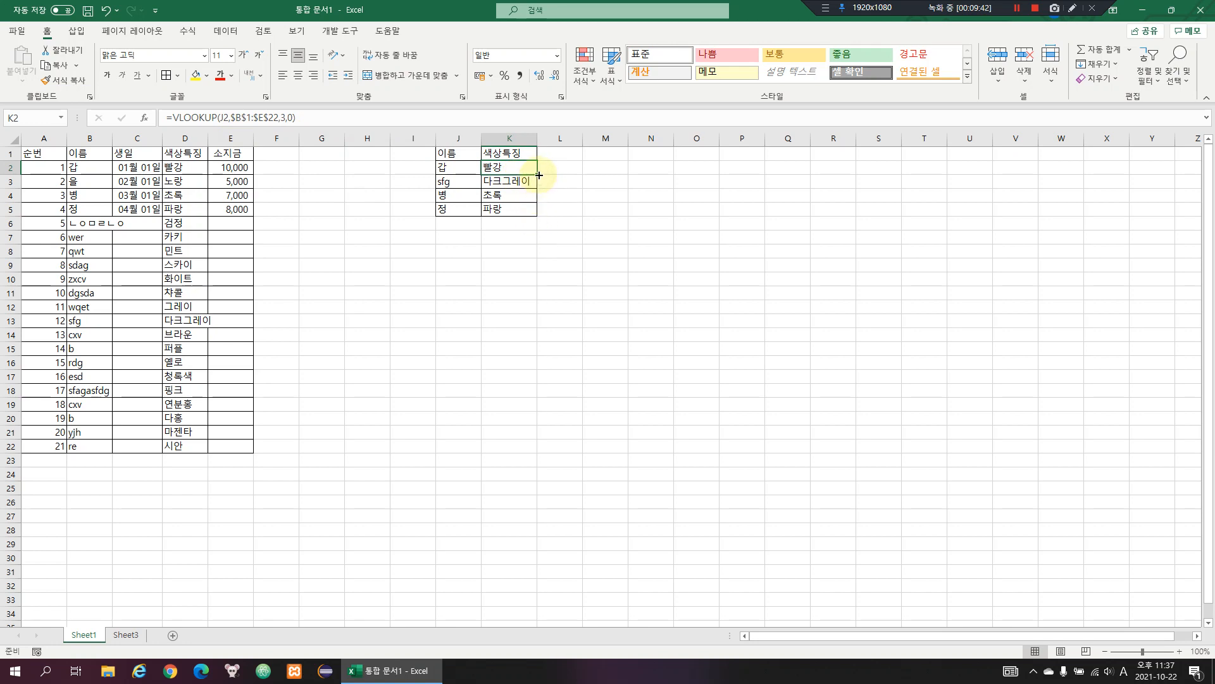
{"action": "left_click_drag", "start_coordinate": [539, 176], "coordinate": [540, 213]}
Change K2's VLOOKUP table array to the relative range B1:E22 and refill the formula down to K5
{"action": "left_click", "coordinate": [504, 171]}
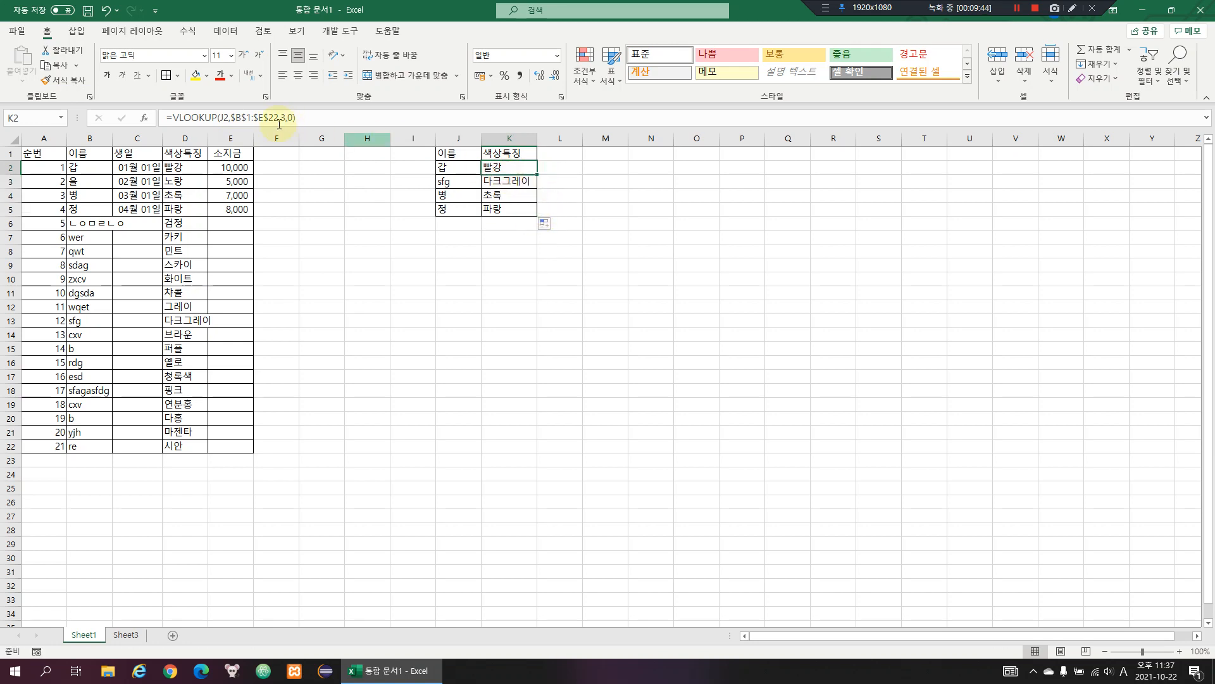
{"action": "left_click", "coordinate": [230, 116]}
{"action": "key", "text": "Right"}
{"action": "key", "text": "Delete"}
{"action": "key", "text": "Right"}
{"action": "key", "text": "Delete"}
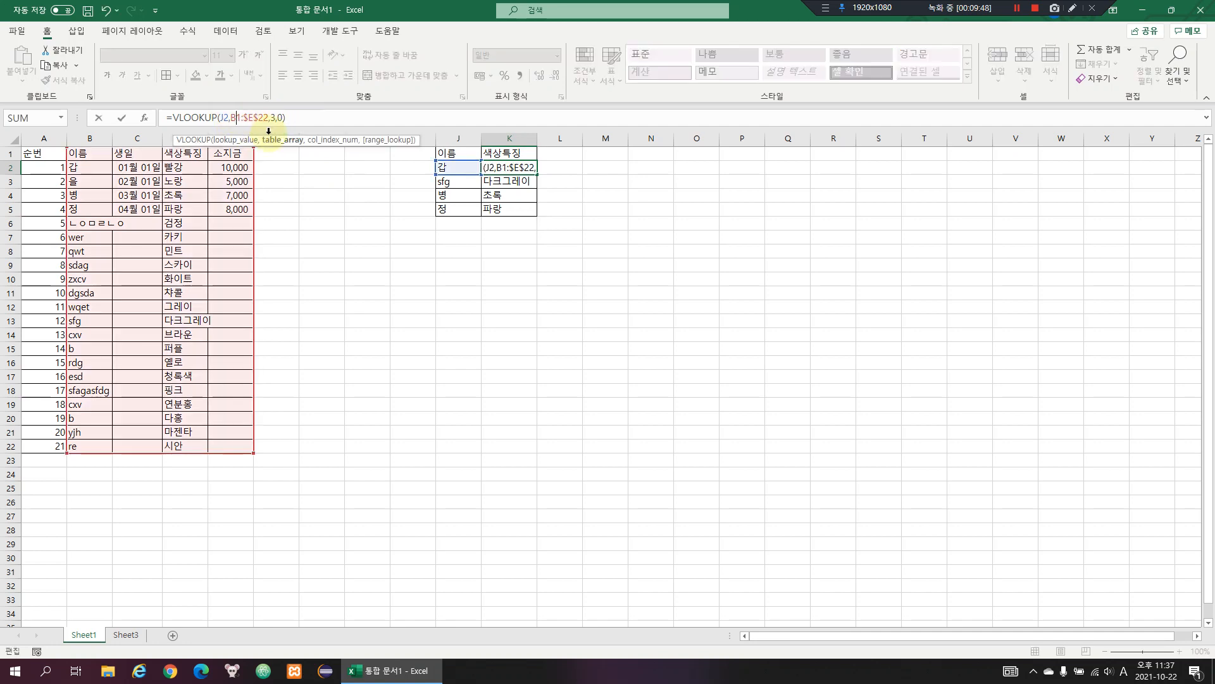
{"action": "key", "text": "Delete"}
{"action": "key", "text": "Right"}
{"action": "key", "text": "Delete"}
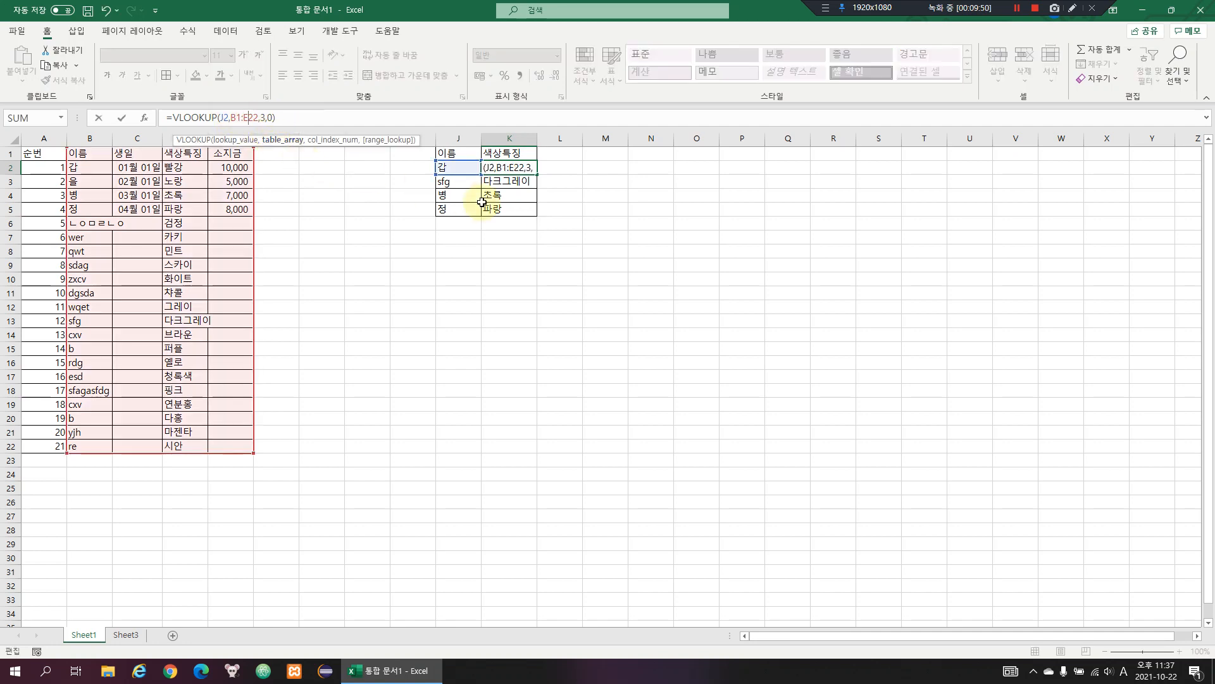
{"action": "key", "text": "Return"}
{"action": "left_click", "coordinate": [528, 168]}
{"action": "left_click_drag", "start_coordinate": [538, 174], "coordinate": [539, 204]}
Compare the lookup value and relative table array ranges in the formulas of K2:K5
{"action": "left_click", "coordinate": [523, 181]}
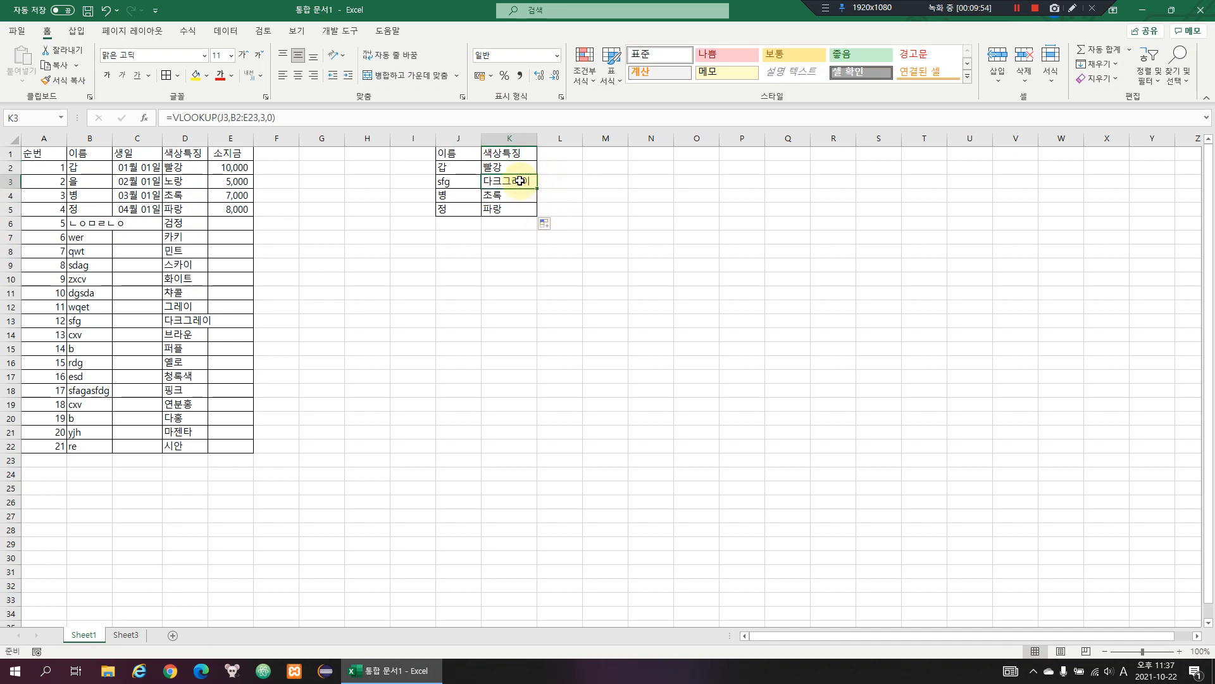
{"action": "key", "text": "Up"}
{"action": "key", "text": "F2"}
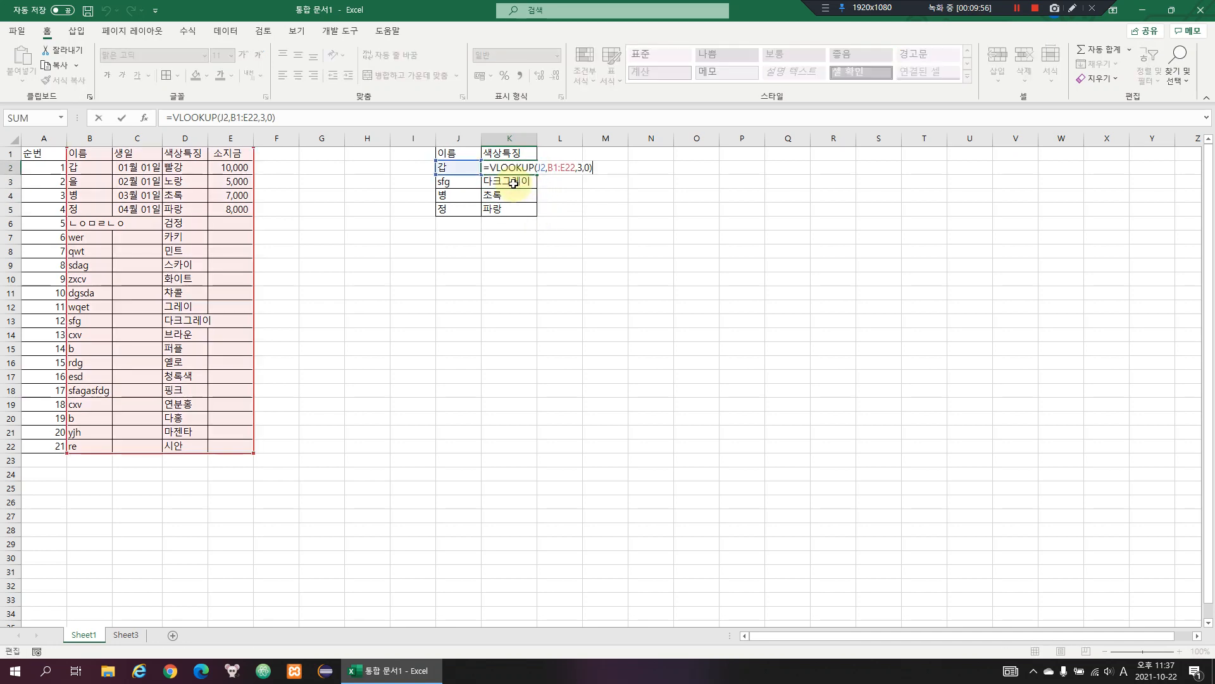
{"action": "key", "text": "Escape"}
{"action": "key", "text": "Down"}
{"action": "key", "text": "F2"}
{"action": "key", "text": "Escape"}
{"action": "key", "text": "Down"}
{"action": "key", "text": "F2"}
{"action": "key", "text": "Escape"}
{"action": "key", "text": "Down"}
{"action": "key", "text": "F2"}
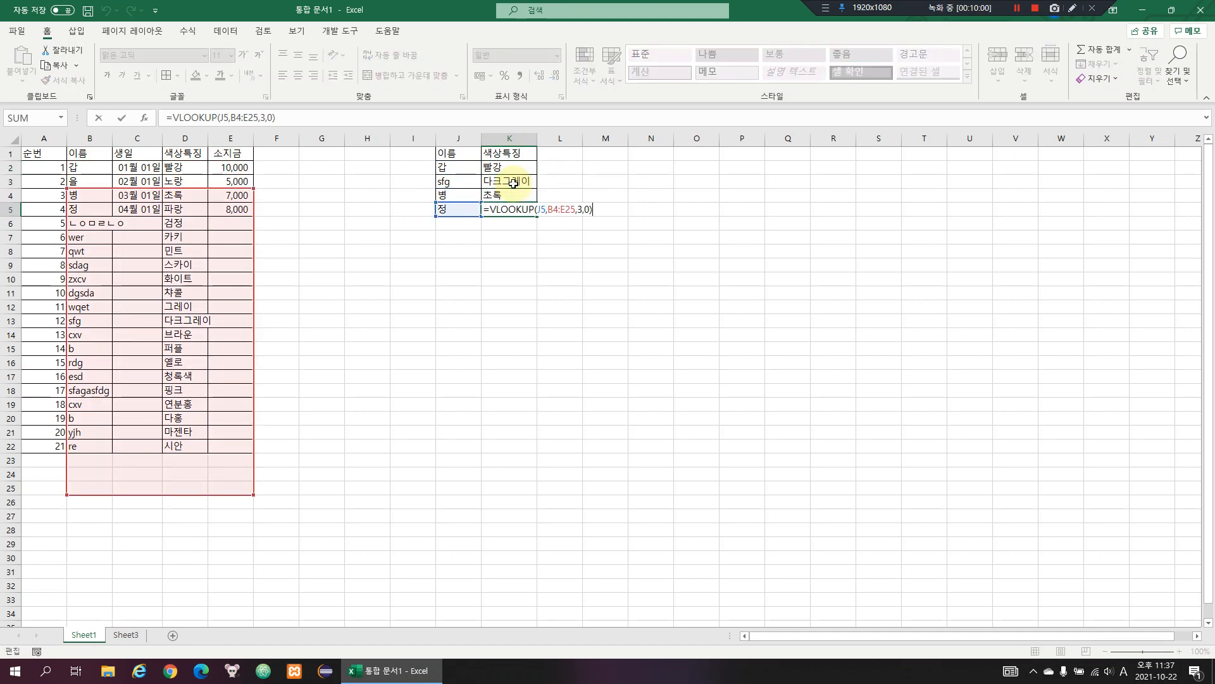
{"action": "key", "text": "Escape"}
{"action": "key", "text": "F2"}
{"action": "key", "text": "Escape"}
{"action": "key", "text": "Left"}
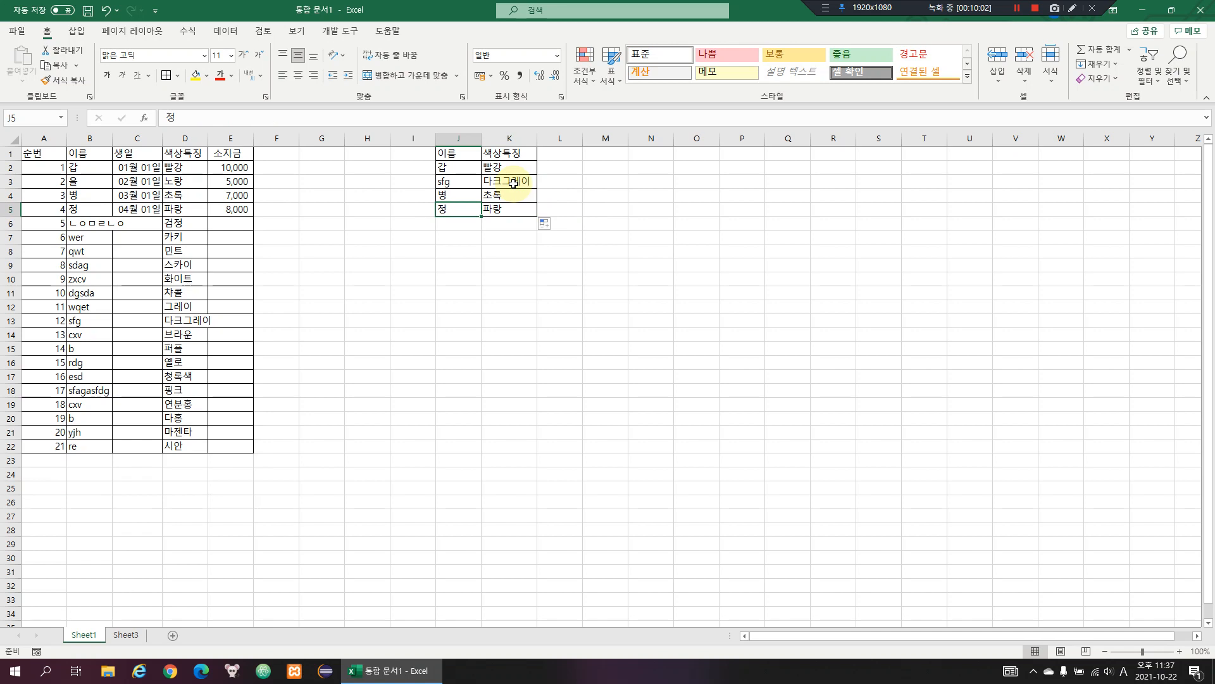
{"action": "key", "text": "Right"}
{"action": "key", "text": "F2"}
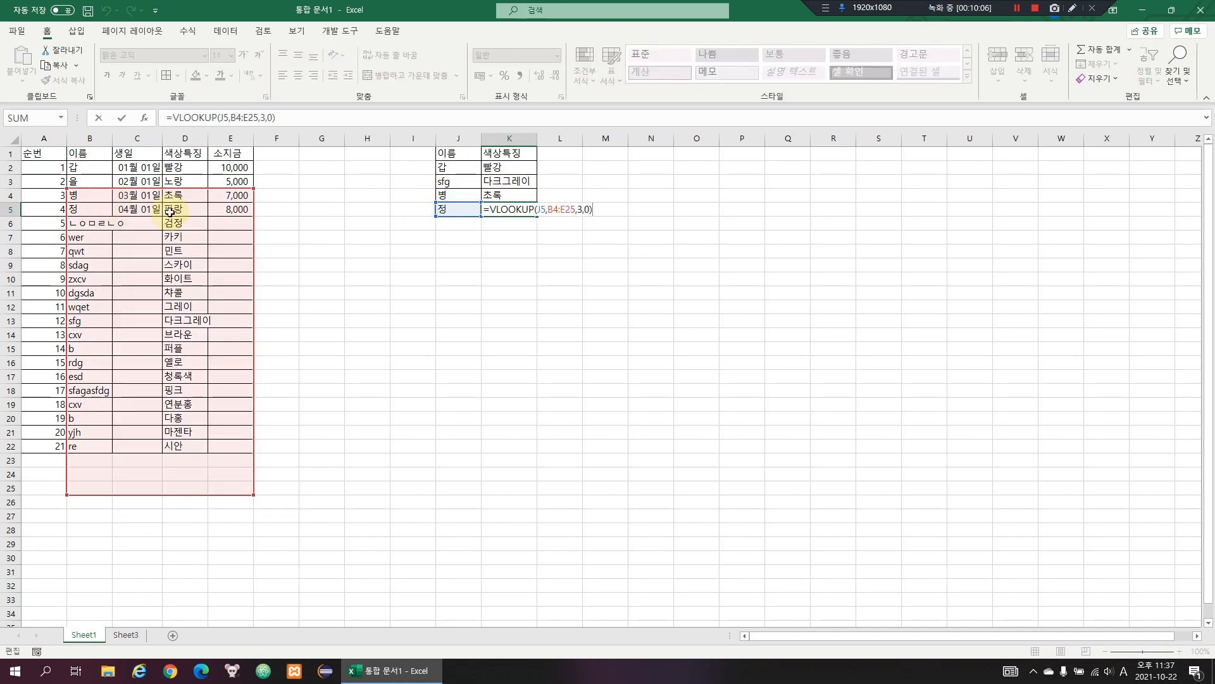
Replace the lookup name in J5 with 을
{"action": "left_click", "coordinate": [443, 211]}
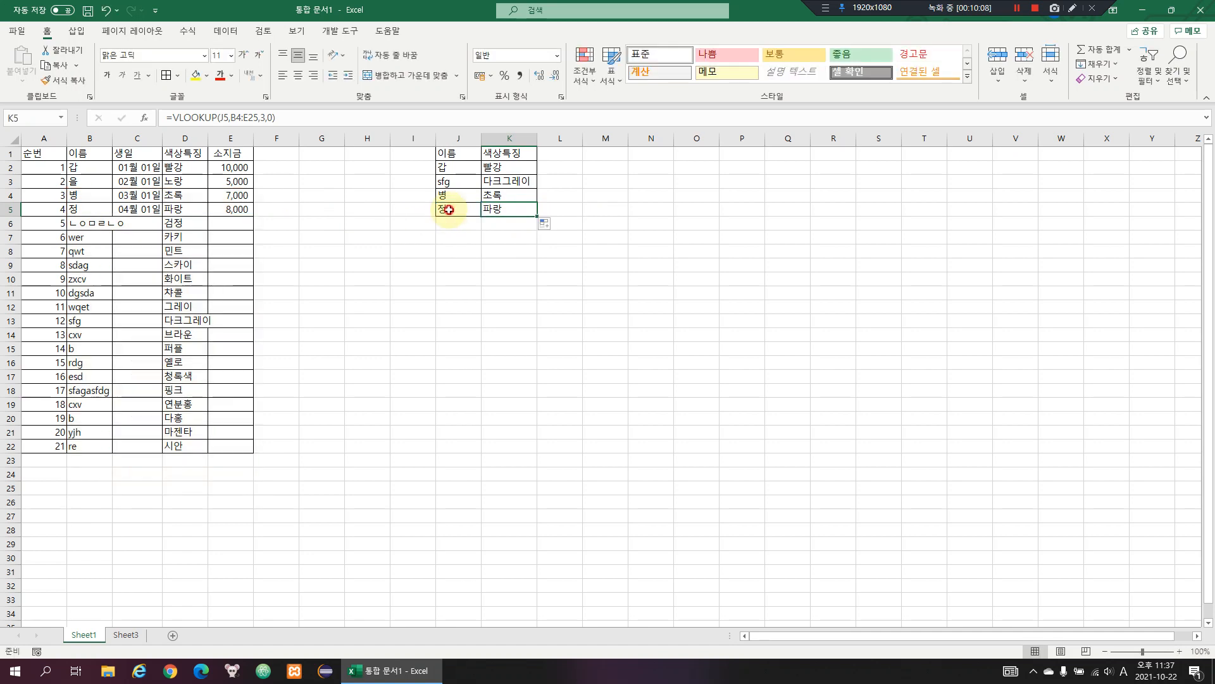
{"action": "type", "text": "d"}
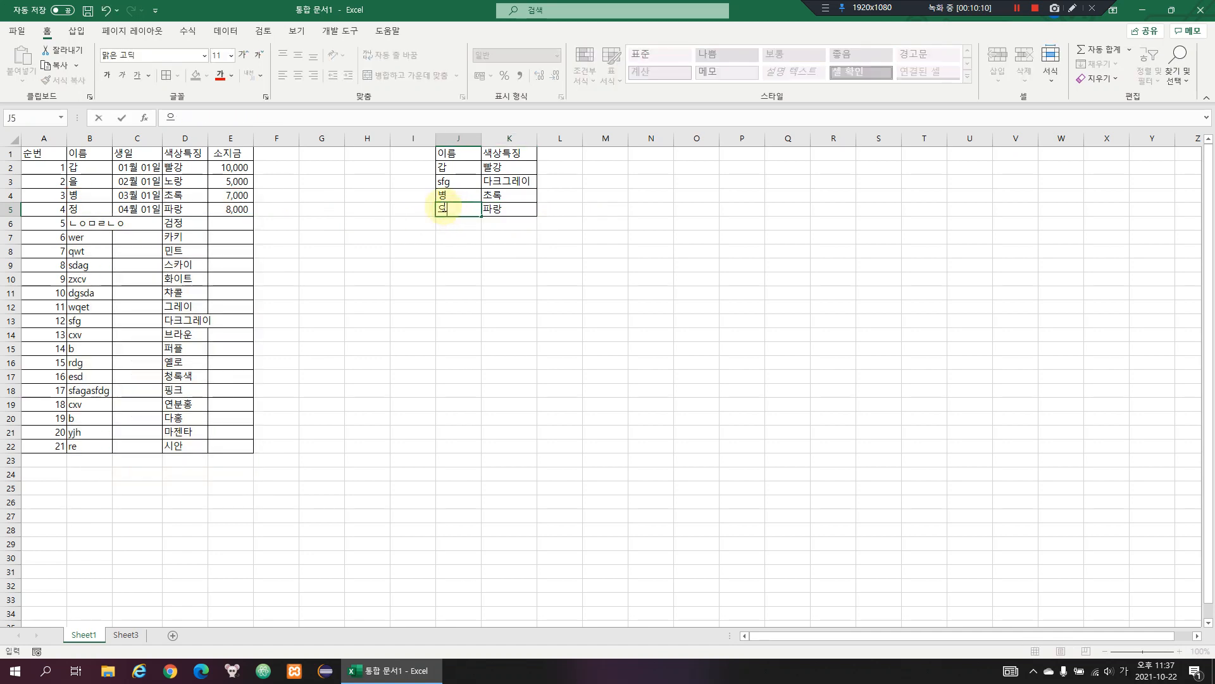
{"action": "key", "text": "Return"}
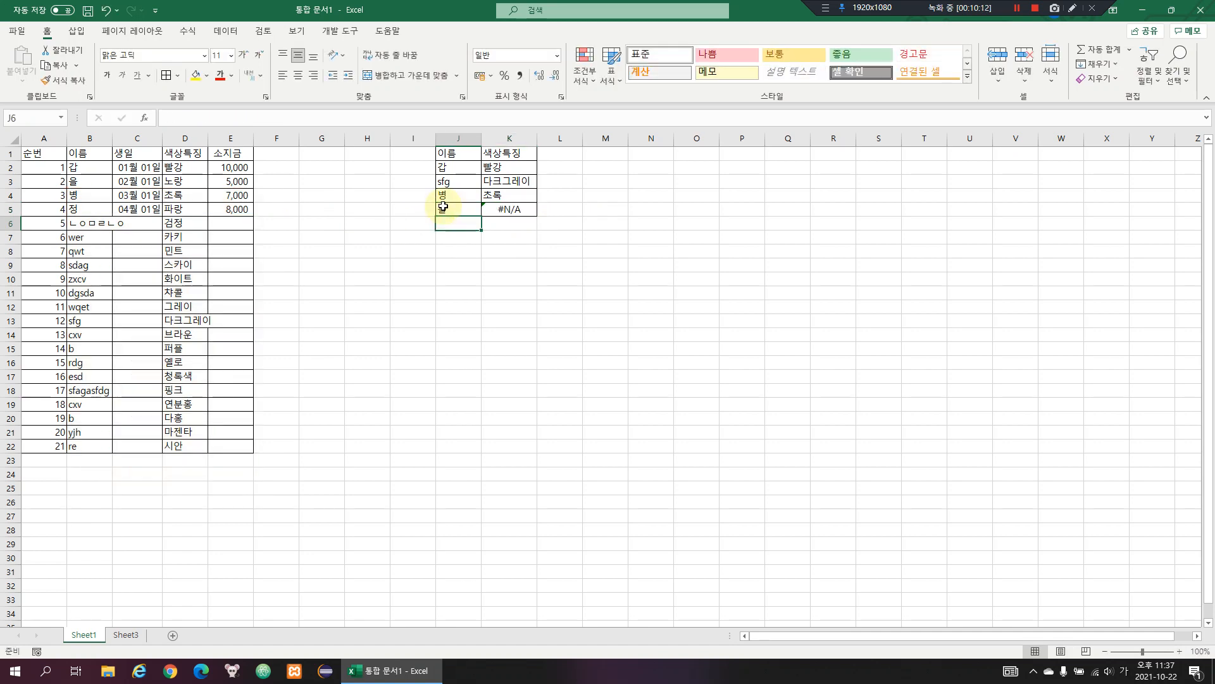
Check 을's entry in B3:D3 of the data table against the table array range used in K5
{"action": "left_click_drag", "start_coordinate": [95, 181], "coordinate": [185, 182]}
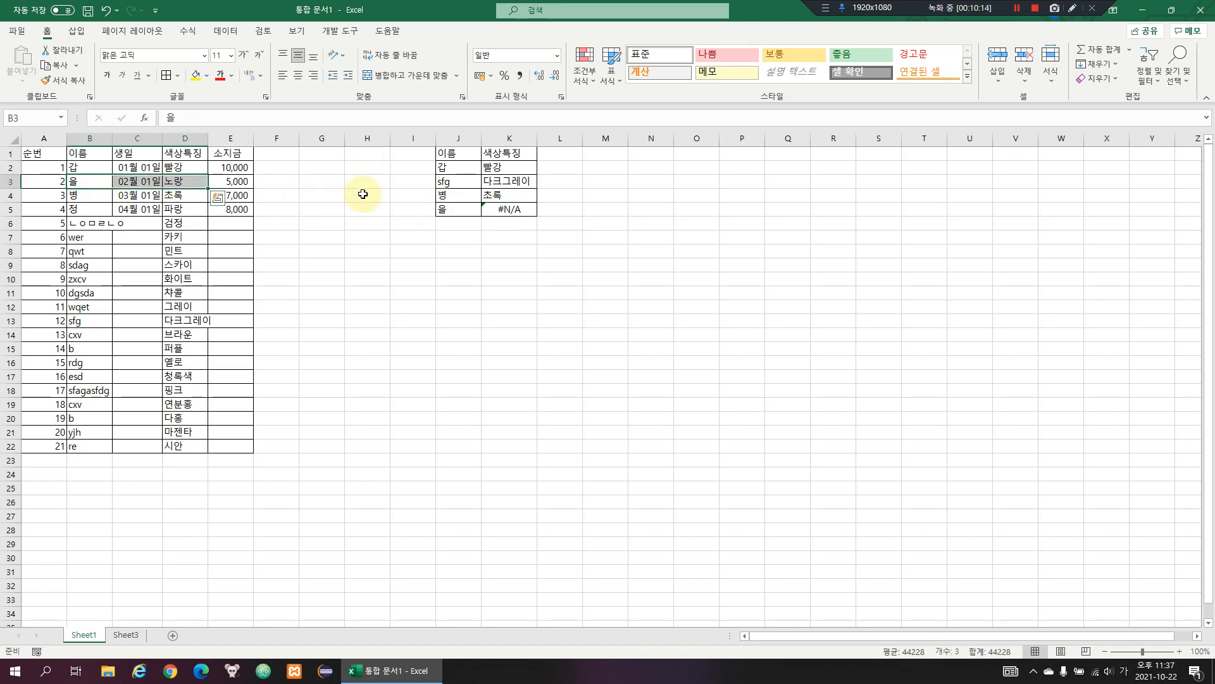
{"action": "double_click", "coordinate": [519, 202]}
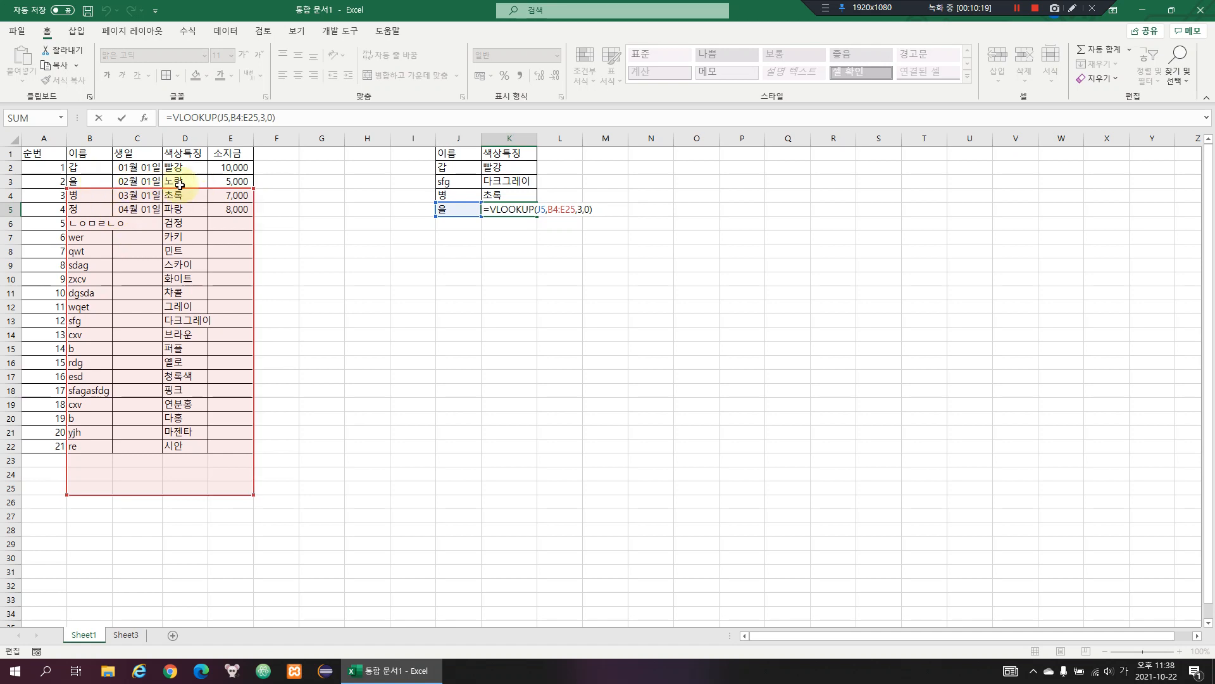
{"action": "key", "text": "Return"}
Make K2's VLOOKUP table array absolute as $B$1:$E$22 and refill the formula down to K5
{"action": "left_click", "coordinate": [506, 166]}
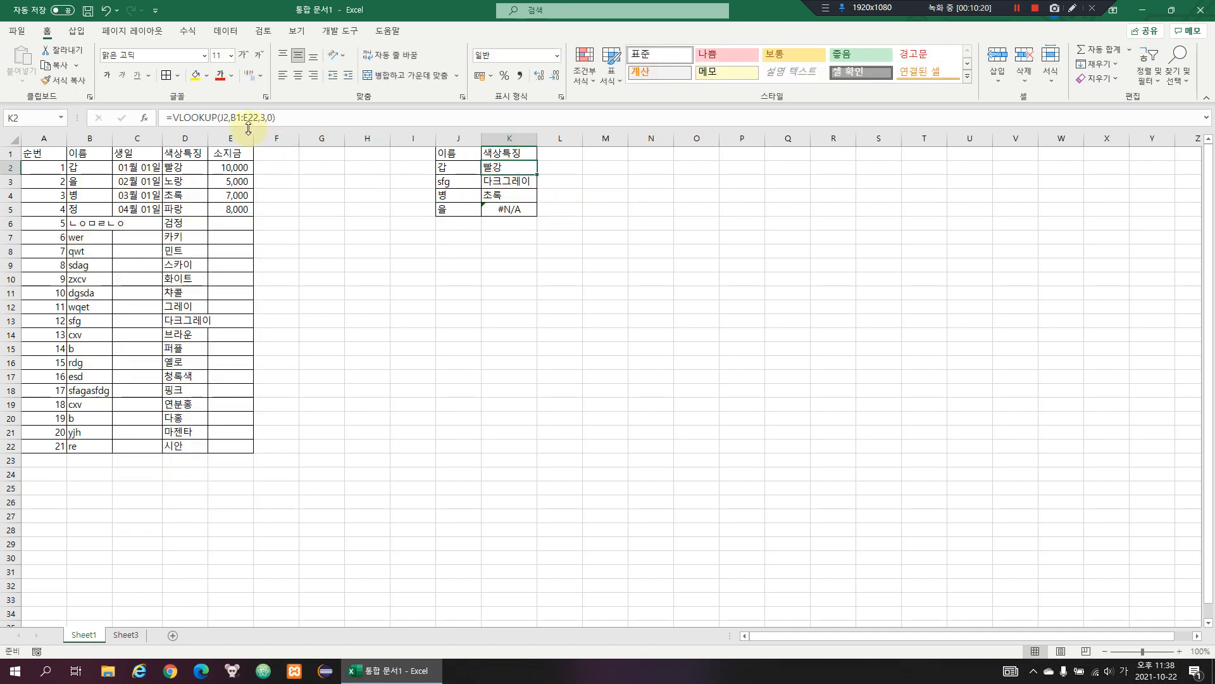
{"action": "left_click_drag", "start_coordinate": [231, 118], "coordinate": [252, 118]}
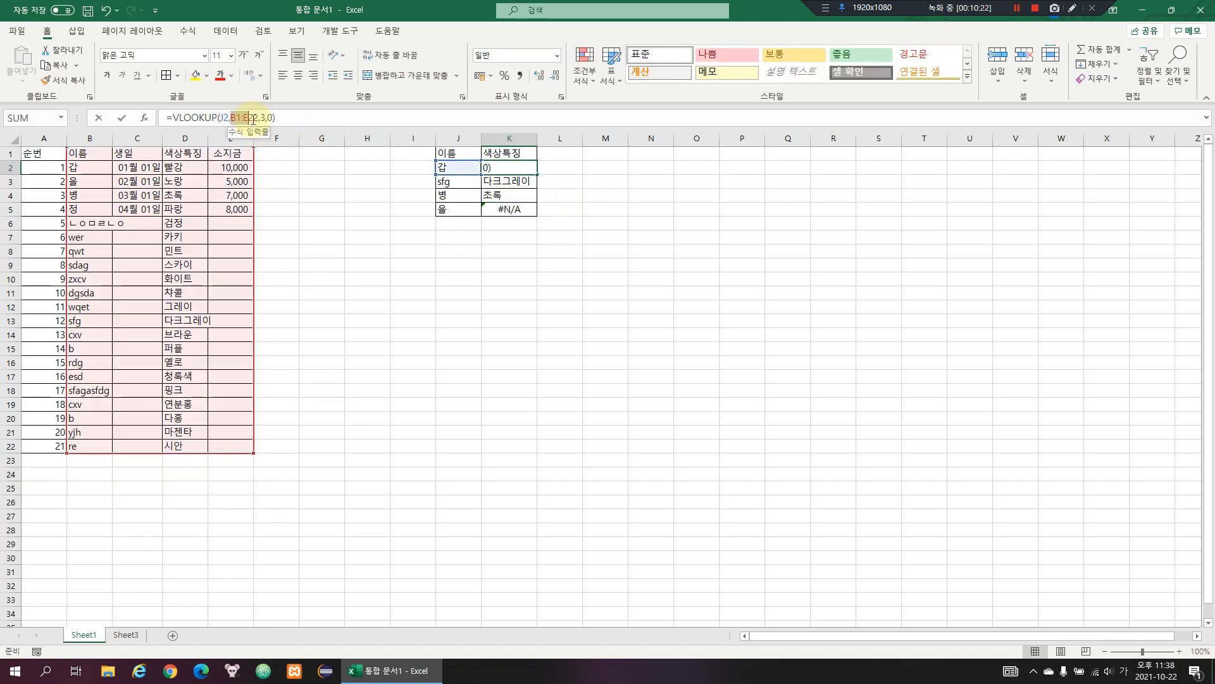
{"action": "key", "text": "F4"}
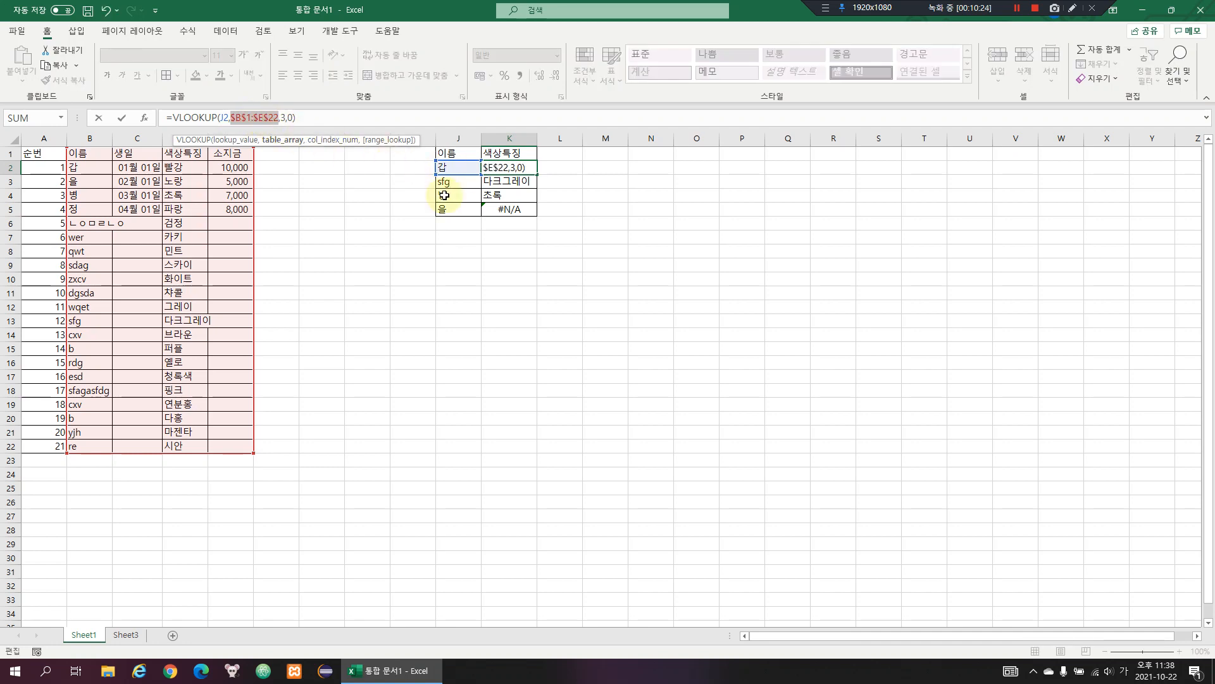
{"action": "key", "text": "Return"}
{"action": "key", "text": "Up"}
{"action": "key", "text": "ctrl+shift+Down"}
{"action": "key", "text": "ctrl+d"}
Review the refilled formulas and returned colours in K2:K5
{"action": "key", "text": "Down"}
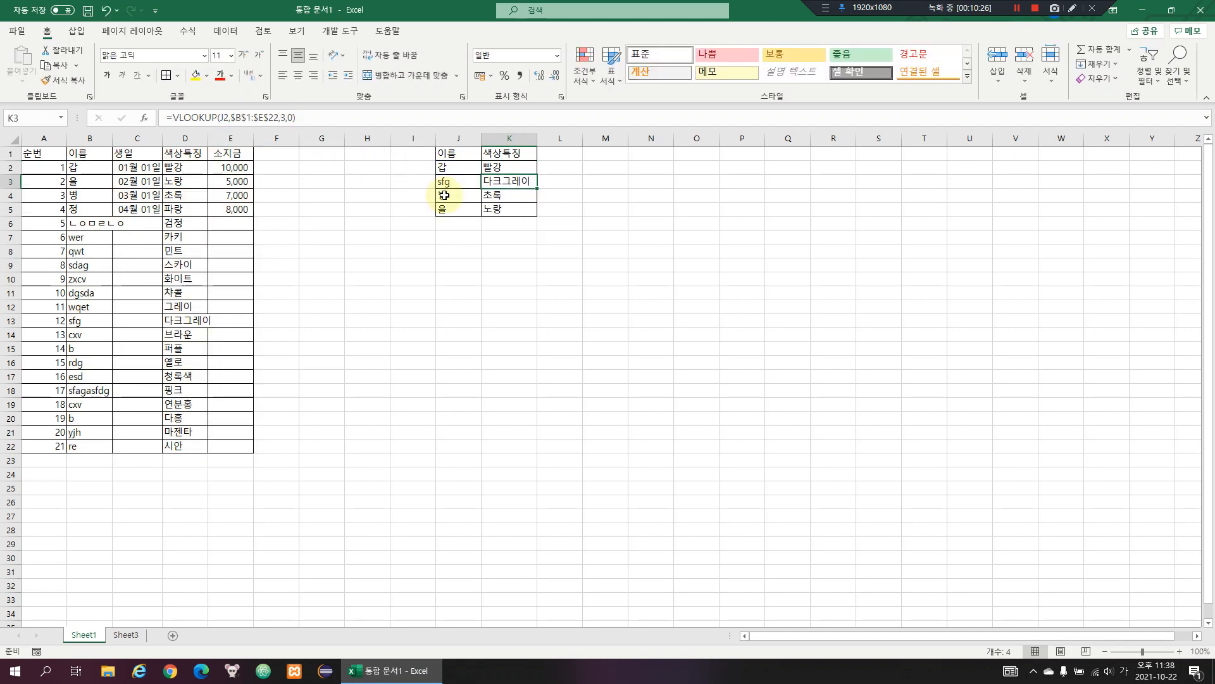
{"action": "key", "text": "Up"}
{"action": "key", "text": "Down"}
{"action": "key", "text": "Down"}
{"action": "key", "text": "Down"}
{"action": "key", "text": "Down"}
{"action": "key", "text": "Up"}
{"action": "key", "text": "Up"}
{"action": "key", "text": "Up"}
On Sheet3, add the function average with the description 평균 in F3:G3
{"action": "key", "text": "ctrl+Page_Down"}
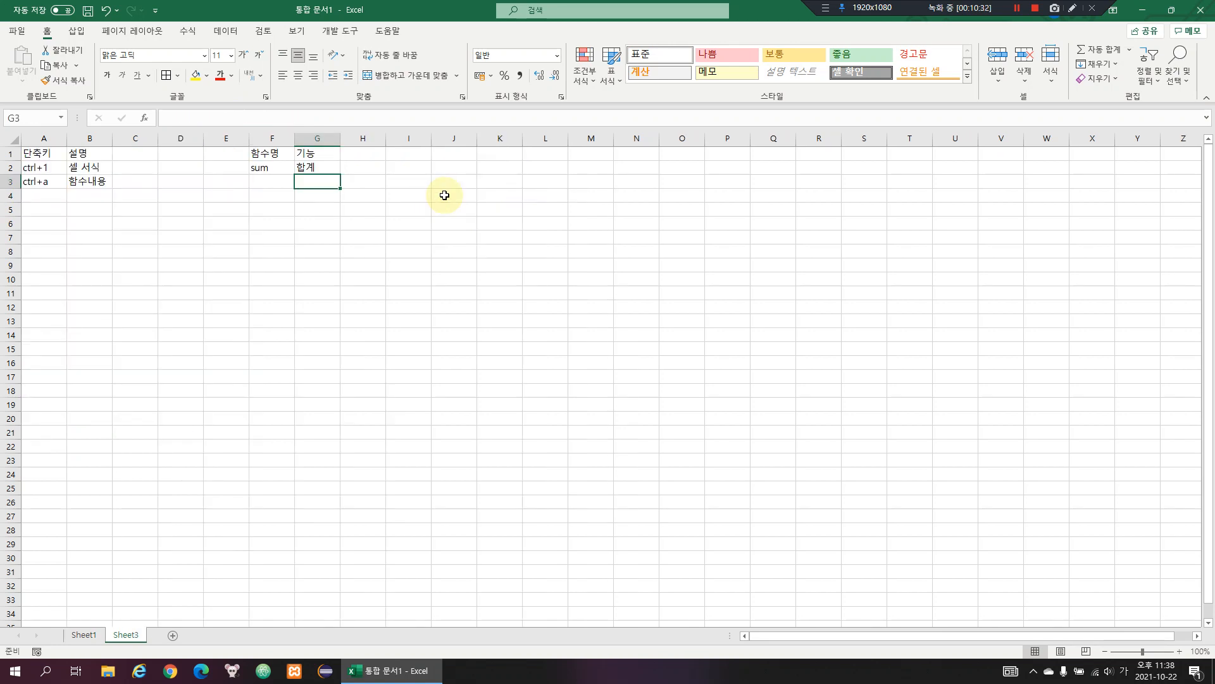
{"action": "key", "text": "Left"}
{"action": "key", "text": "Left"}
{"action": "key", "text": "Left"}
{"action": "key", "text": "Right"}
{"action": "key", "text": "Right"}
{"action": "type", "text": "피"}
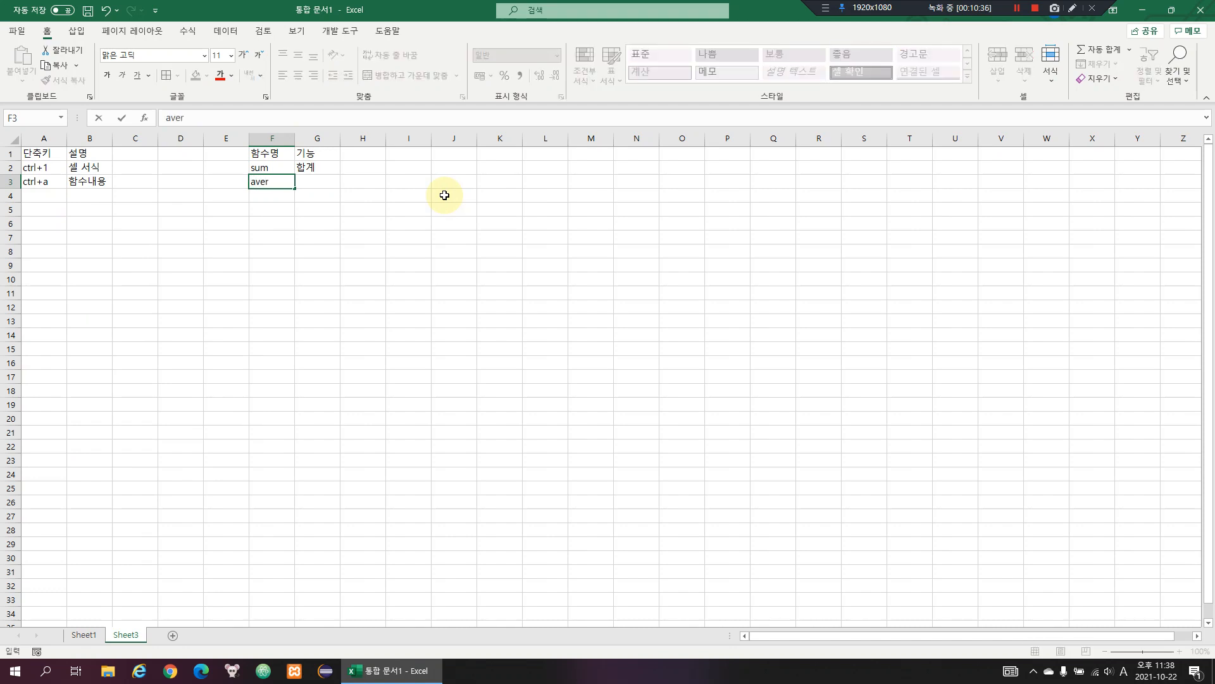
{"action": "type", "text": "average"}
{"action": "key", "text": "Tab"}
{"action": "type", "text": "평균"}
{"action": "key", "text": "Return"}
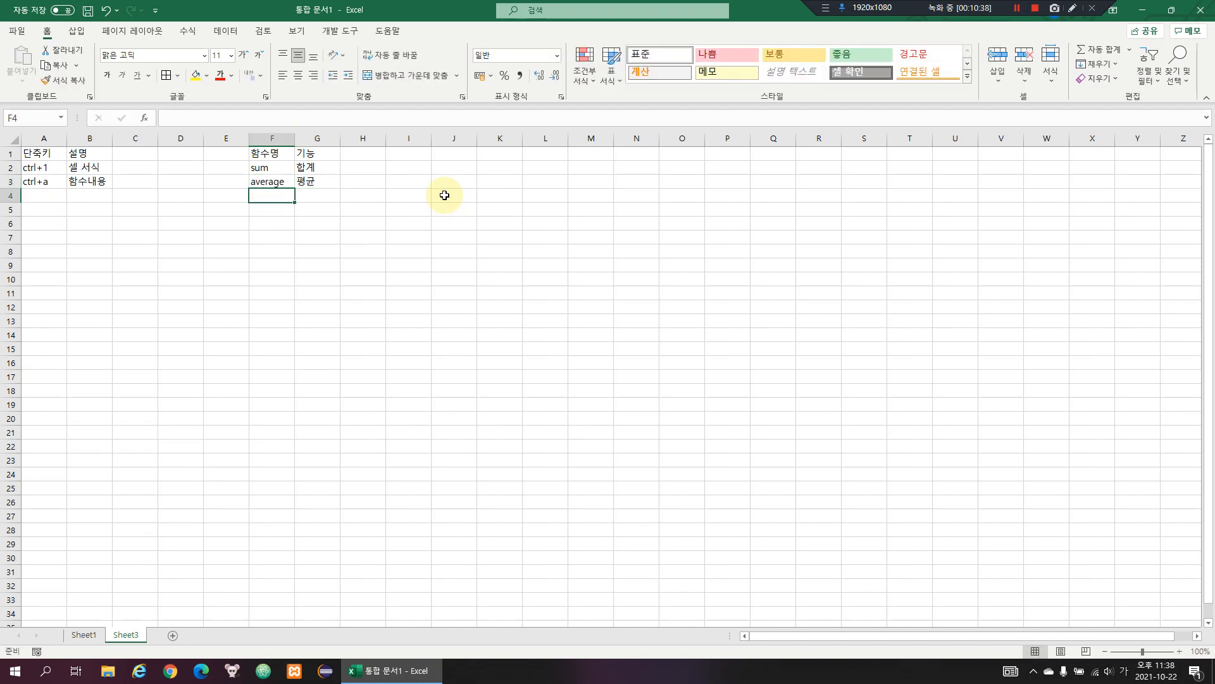
Add the function vlookup with the description 값 찾아오기 in F4:G4
{"action": "type", "text": "vlookup"}
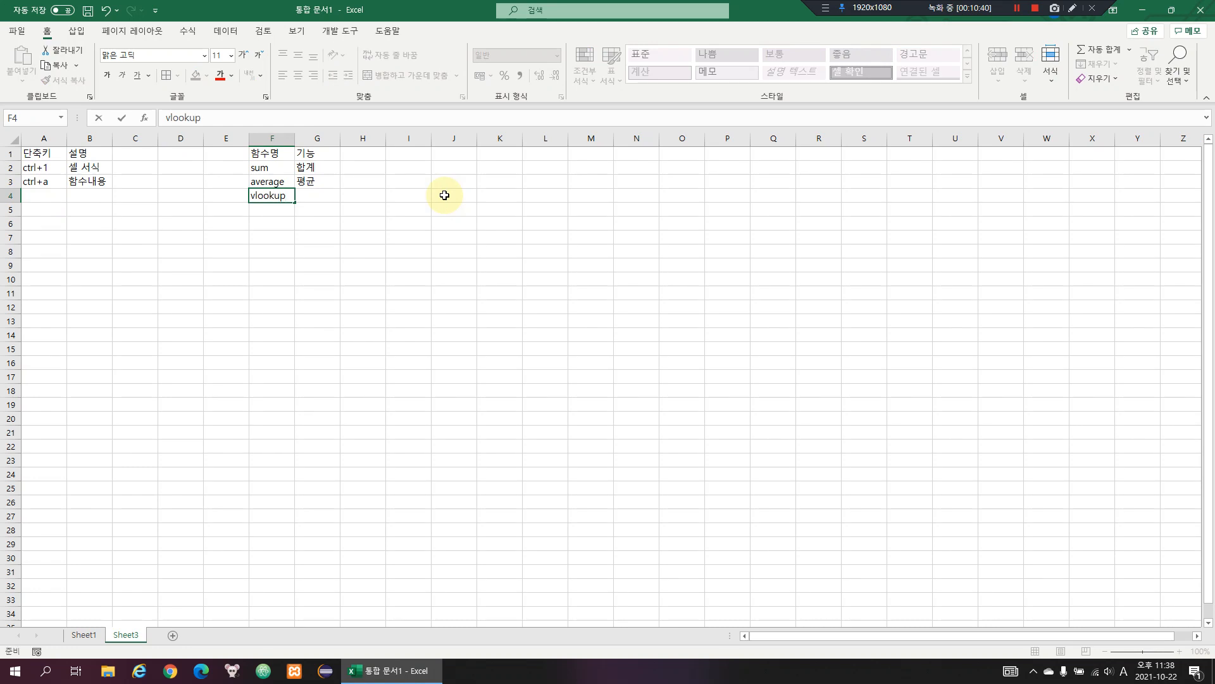
{"action": "key", "text": "Tab"}
{"action": "key", "text": "Hangul"}
{"action": "type", "text": "갑 "}
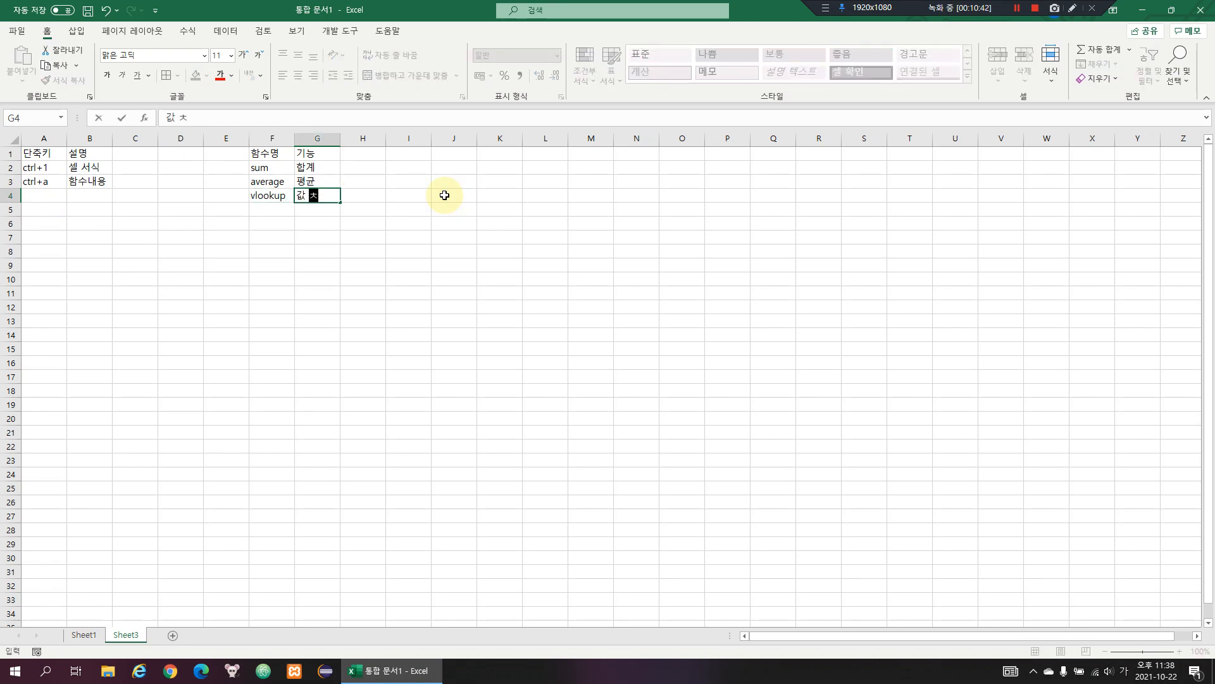
{"action": "type", "text": "찾아오기"}
{"action": "key", "text": "Return"}
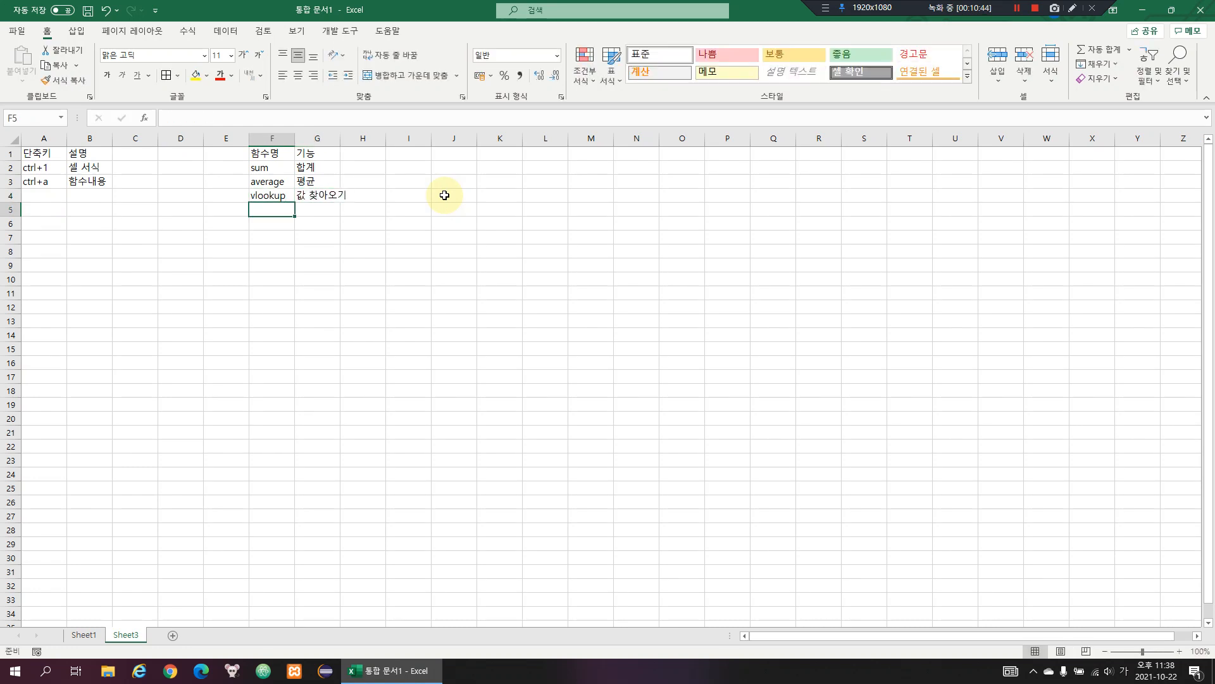
Return to Sheet1 and examine the sfg row in B13:E13 of the data table
{"action": "key", "text": "ctrl+Page_Up"}
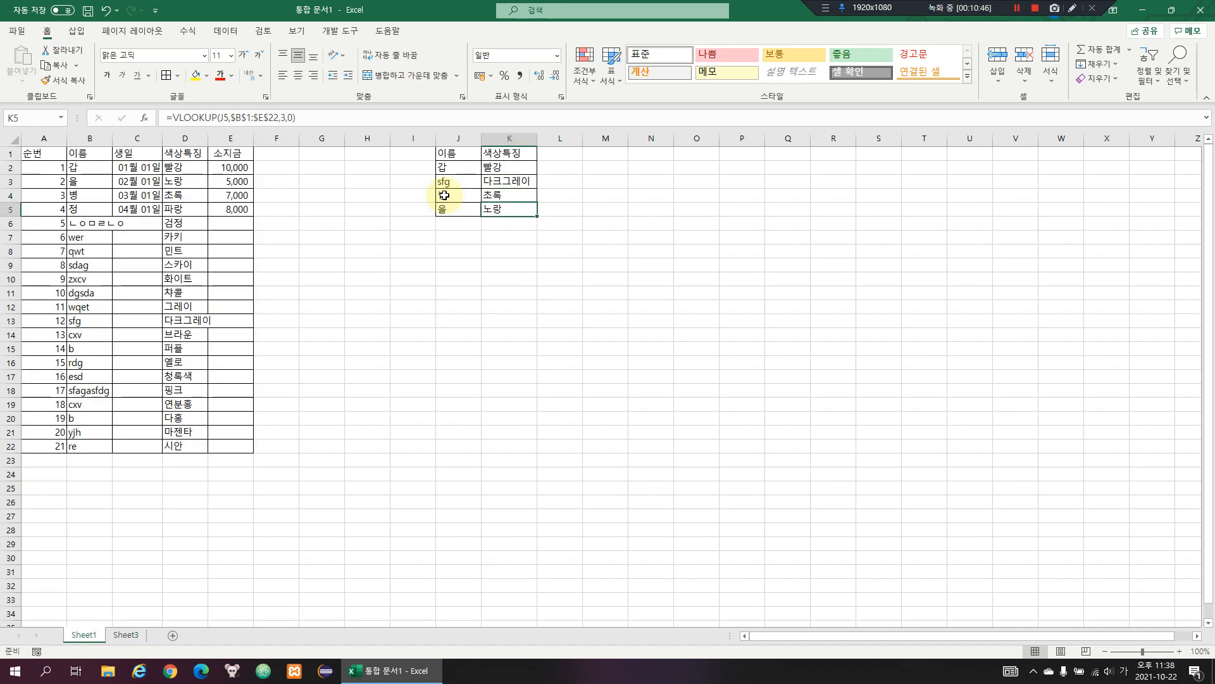
{"action": "key", "text": "Left"}
{"action": "key", "text": "Left"}
{"action": "key", "text": "Left"}
{"action": "key", "text": "Left"}
{"action": "key", "text": "Left"}
{"action": "key", "text": "Left"}
{"action": "key", "text": "Left"}
{"action": "key", "text": "Left"}
{"action": "key", "text": "Left"}
{"action": "key", "text": "Left"}
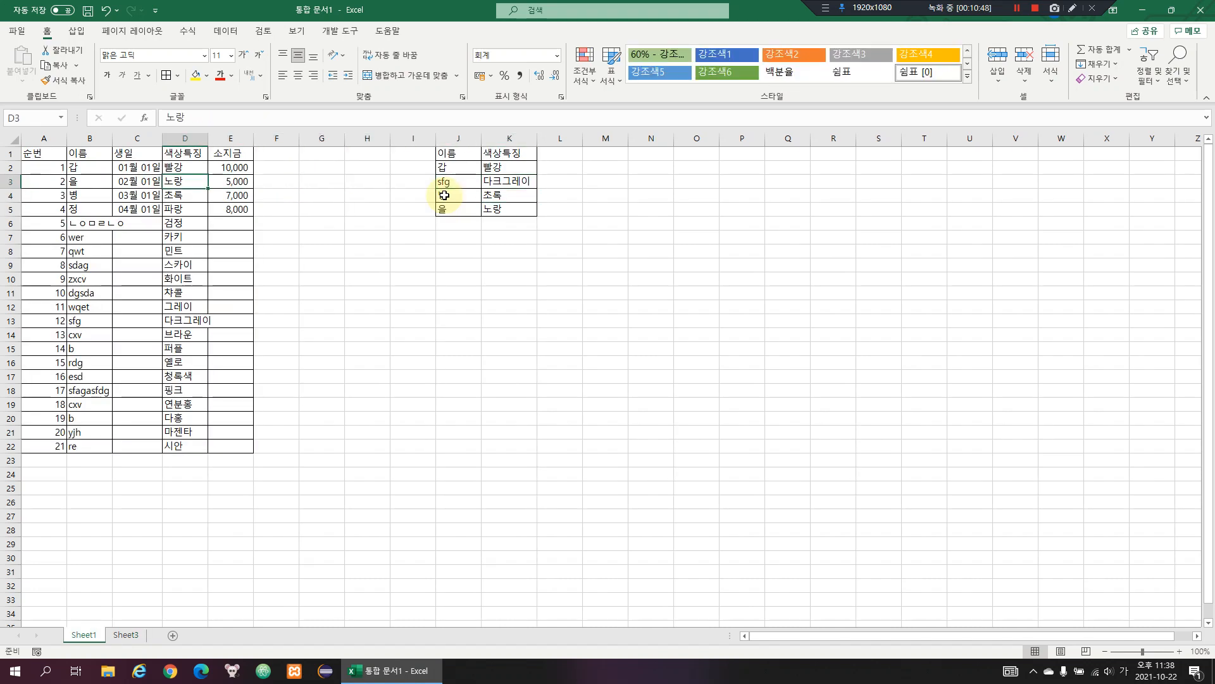
{"action": "key", "text": "Down"}
{"action": "key", "text": "Down"}
{"action": "key", "text": "Down"}
{"action": "key", "text": "Down"}
{"action": "key", "text": "Down"}
{"action": "key", "text": "Right"}
{"action": "key", "text": "Right"}
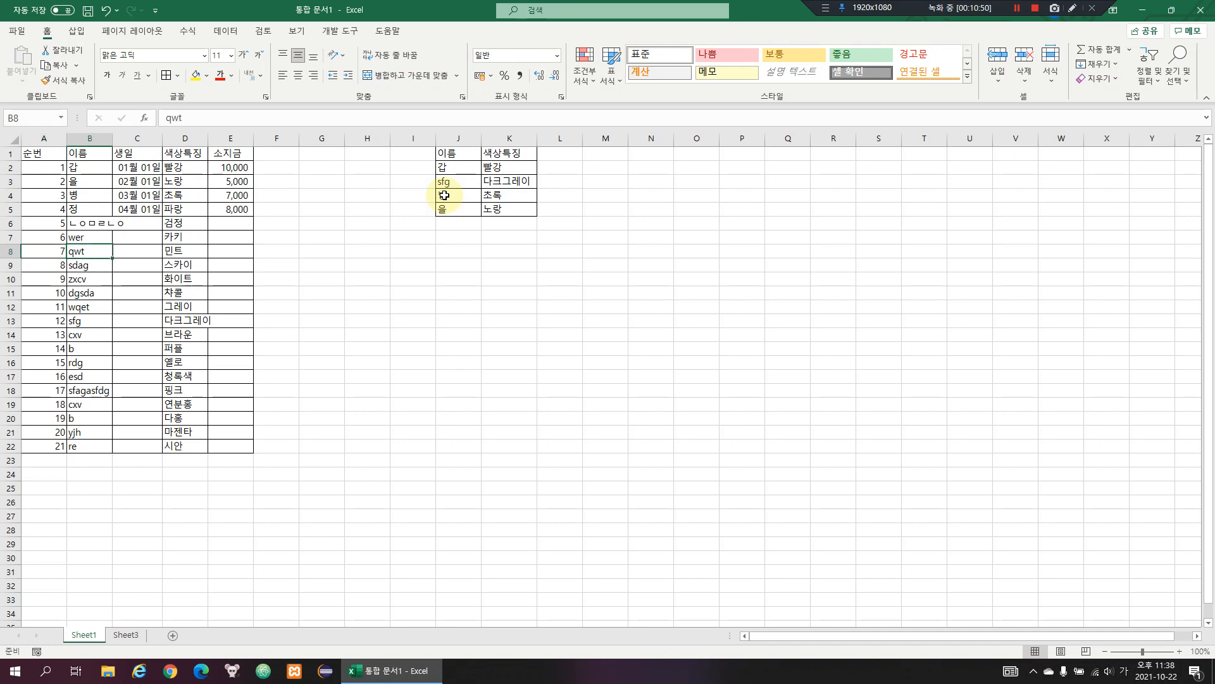
{"action": "key", "text": "Down"}
{"action": "key", "text": "Down"}
{"action": "key", "text": "Down"}
{"action": "key", "text": "Down"}
{"action": "key", "text": "Down"}
{"action": "key", "text": "Left"}
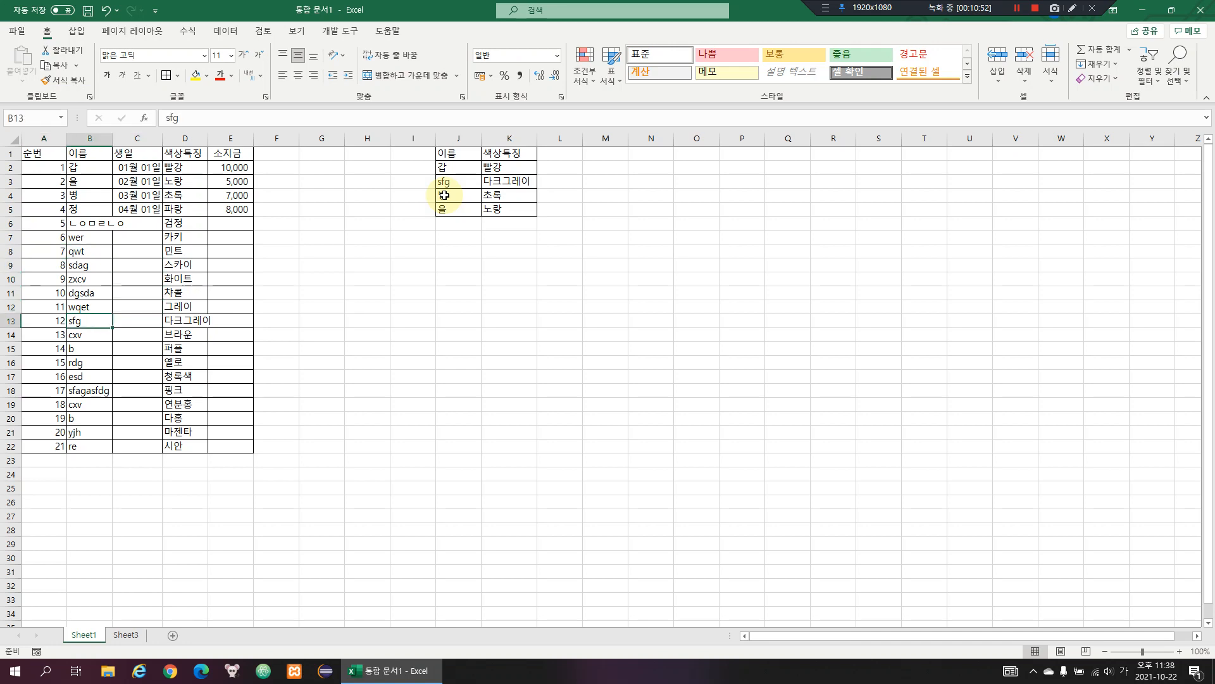
{"action": "key", "text": "shift+Right"}
{"action": "key", "text": "shift+Right"}
{"action": "key", "text": "shift+Right"}
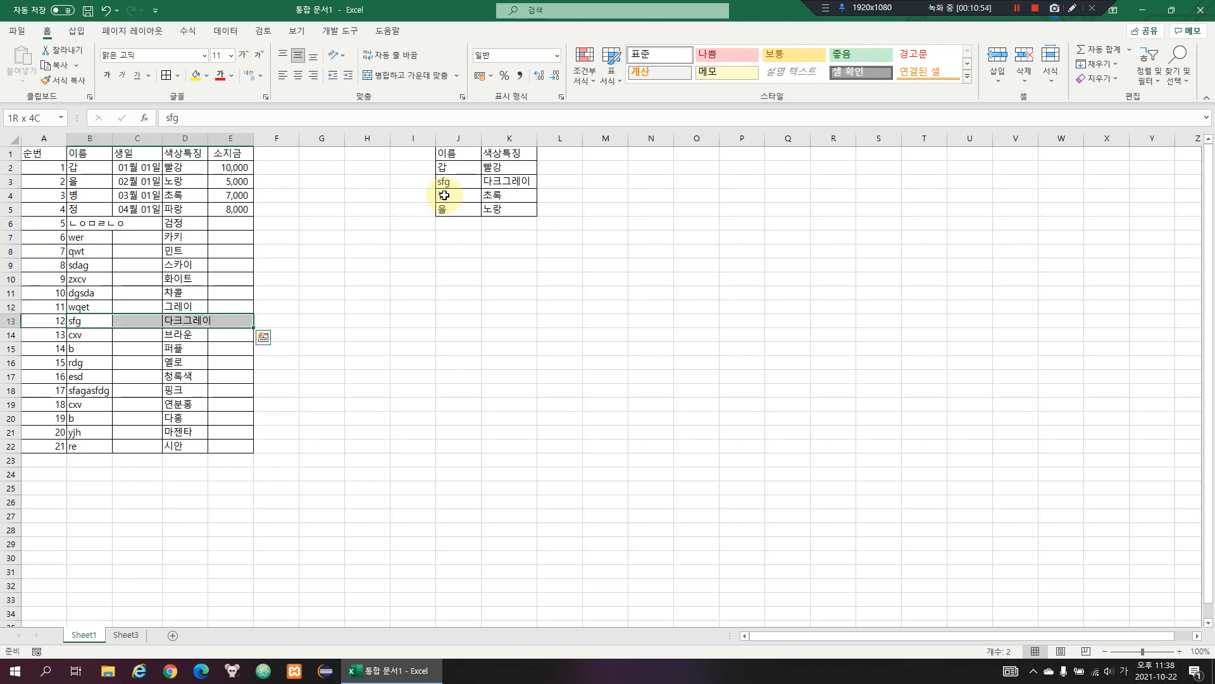
Replace the name in B15 with sfg so that the data table holds a duplicate name
{"action": "key", "text": "Down"}
{"action": "key", "text": "Down"}
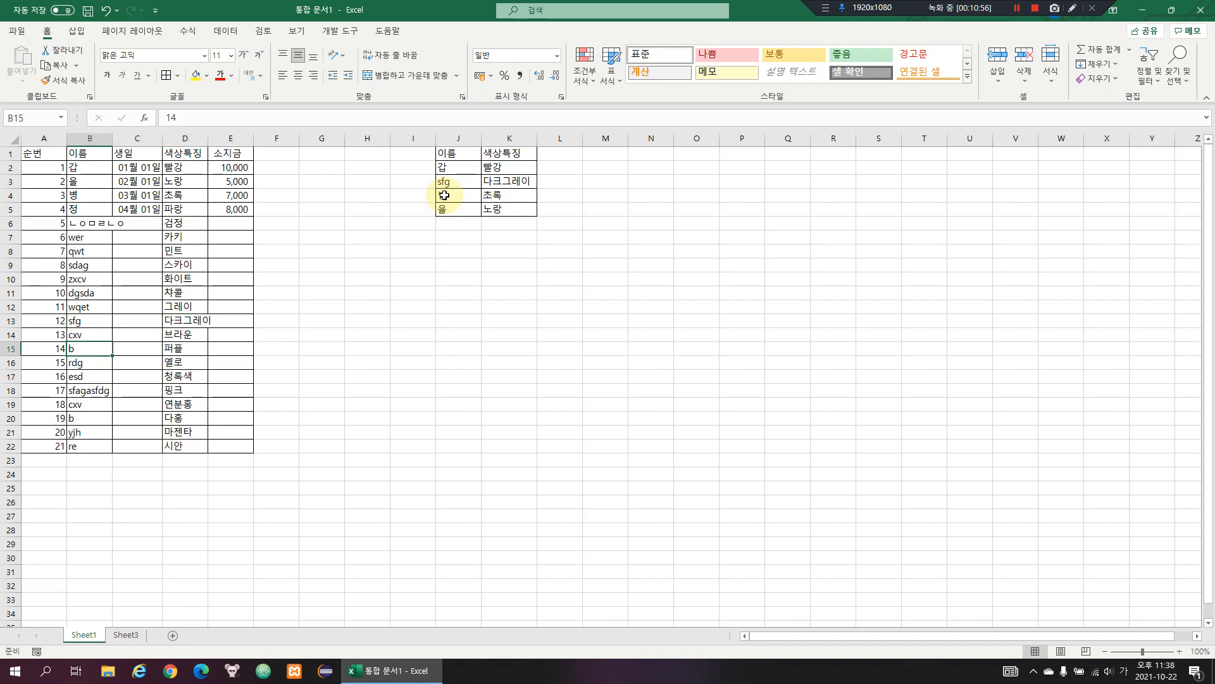
{"action": "type", "text": "ㄴㄹ"}
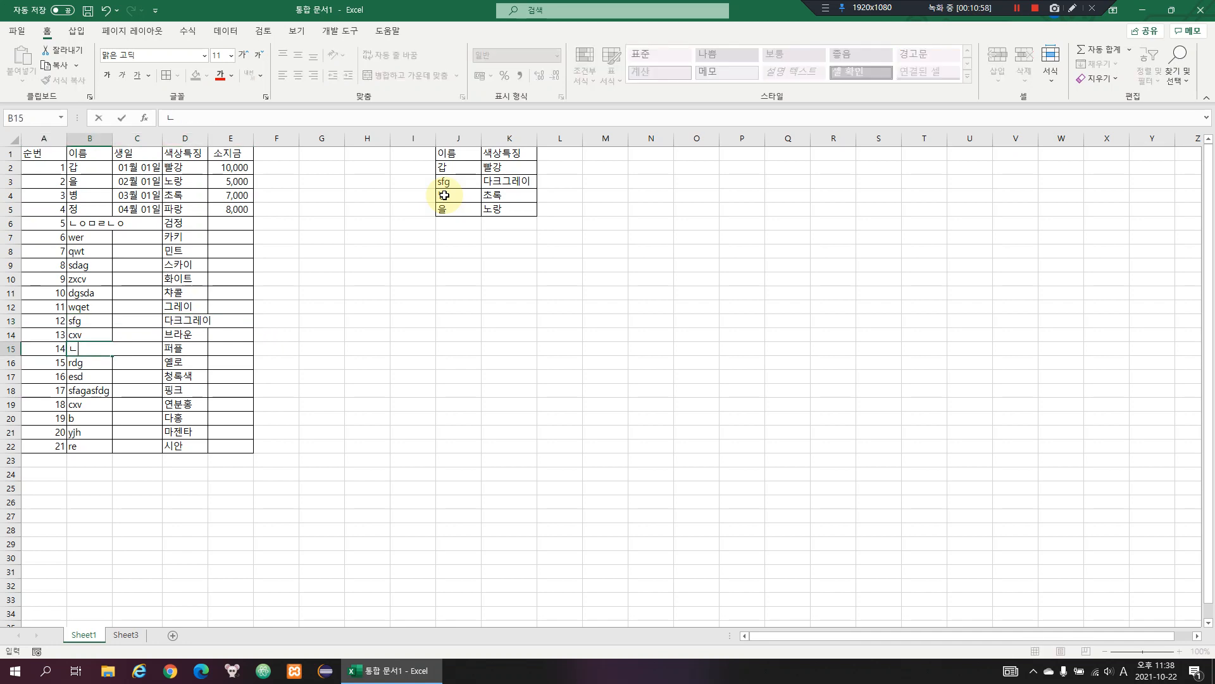
{"action": "key", "text": "Right"}
{"action": "key", "text": "Right"}
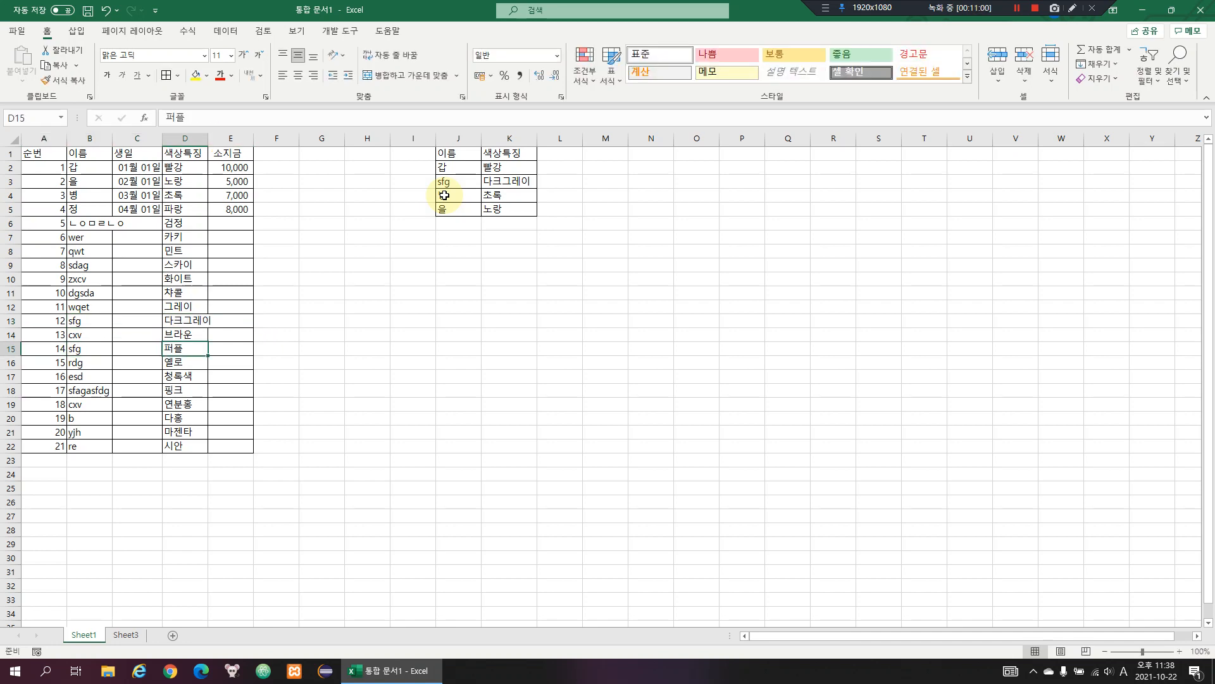
Compare the colour returned in K3 with the two sfg entries in rows 13 and 15
{"action": "key", "text": "Left"}
{"action": "key", "text": "Left"}
{"action": "key", "text": "Right"}
{"action": "key", "text": "Right"}
{"action": "key", "text": "Right"}
{"action": "left_click", "coordinate": [444, 195]}
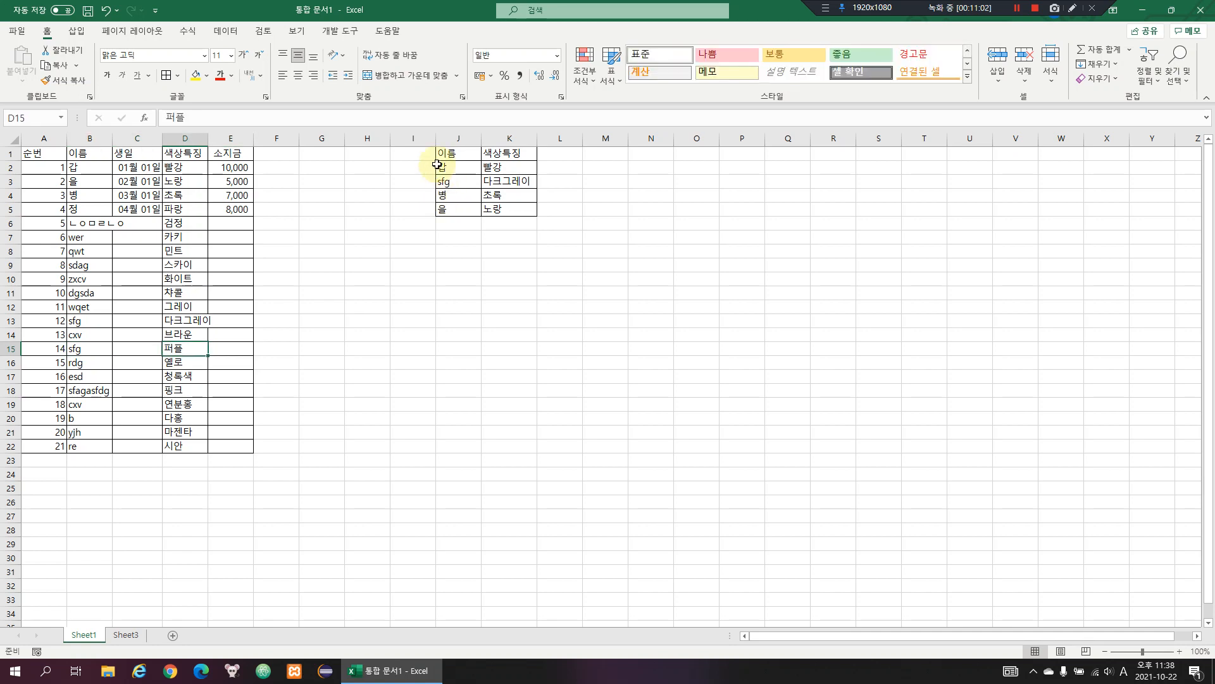
{"action": "left_click", "coordinate": [507, 181]}
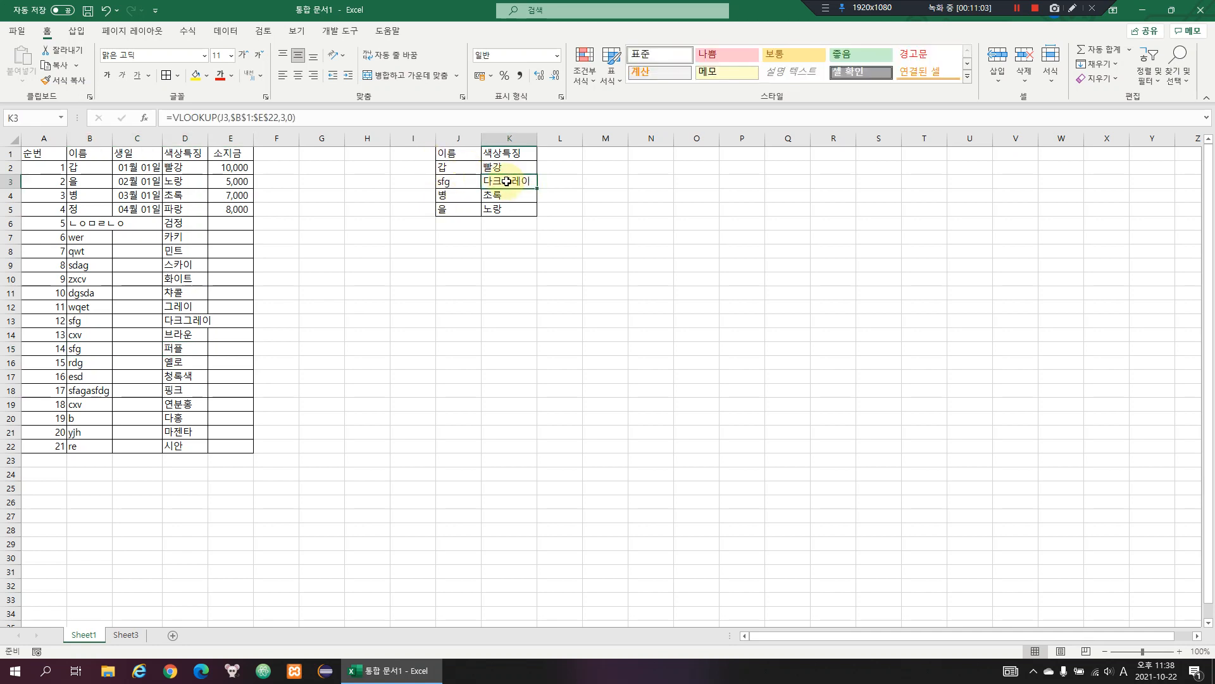
{"action": "left_click", "coordinate": [196, 350]}
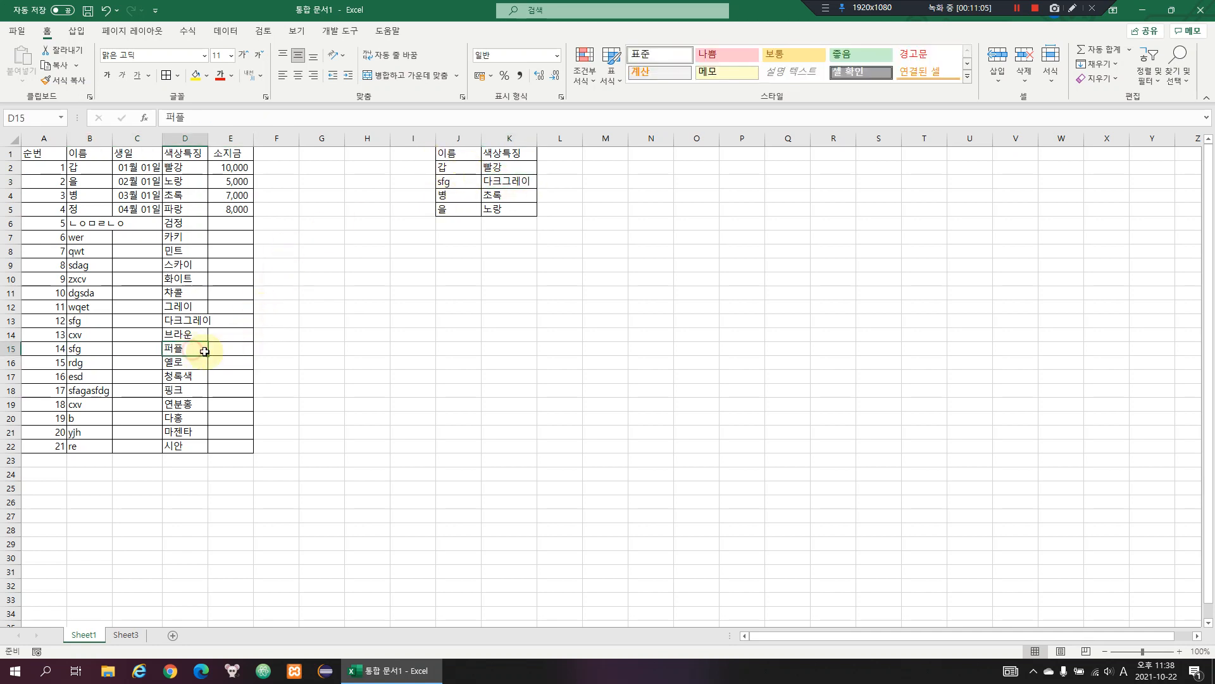
{"action": "left_click_drag", "start_coordinate": [92, 322], "coordinate": [196, 319]}
{"action": "left_click", "coordinate": [198, 319]}
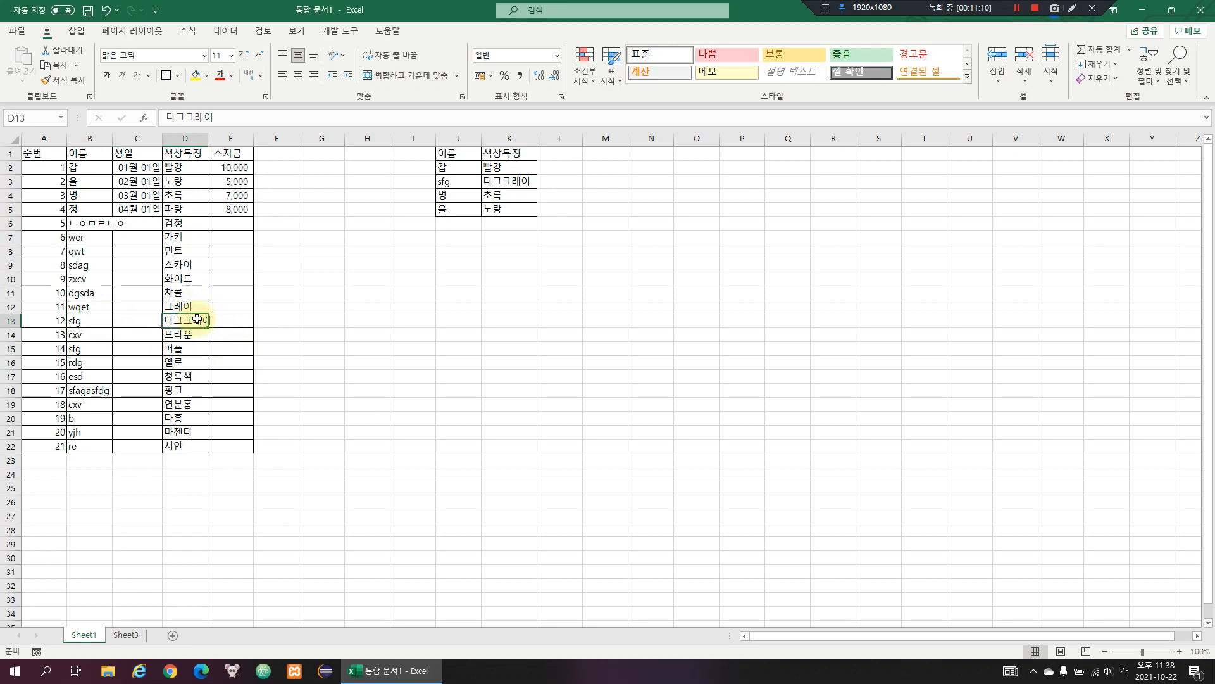
Replace the colour of the first sfg entry in D13 with pink and check the lookup result in K3
{"action": "type", "text": "pink"}
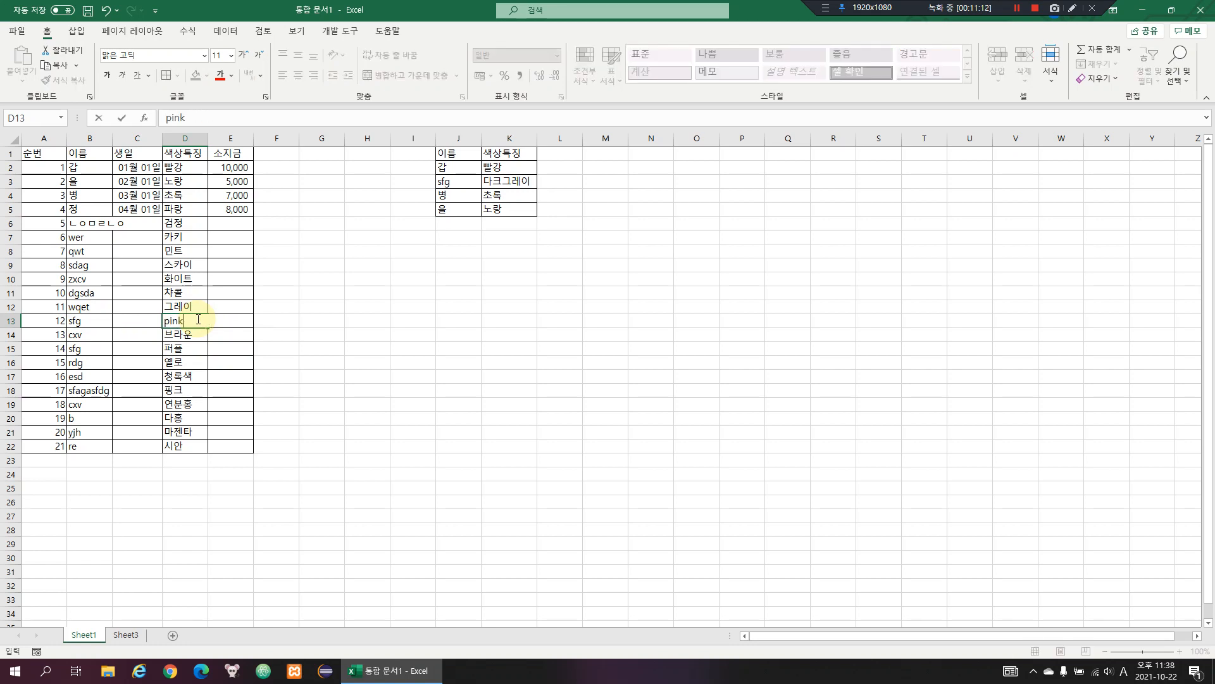
{"action": "key", "text": "Return"}
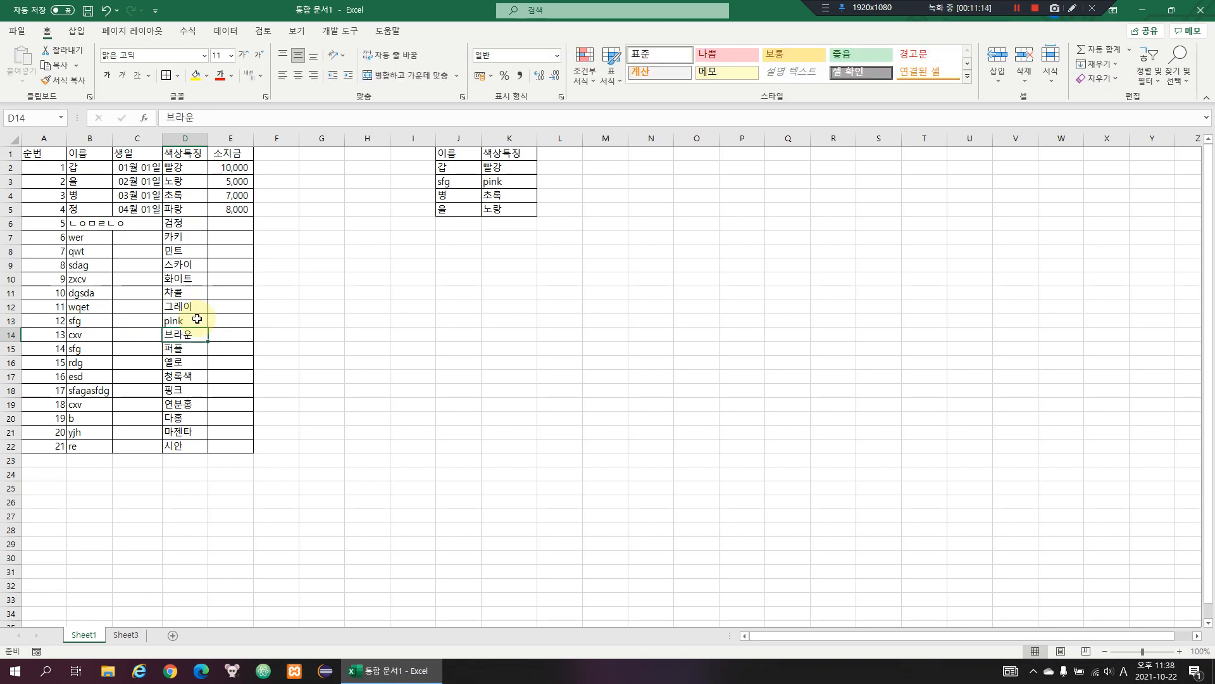
{"action": "left_click", "coordinate": [500, 182]}
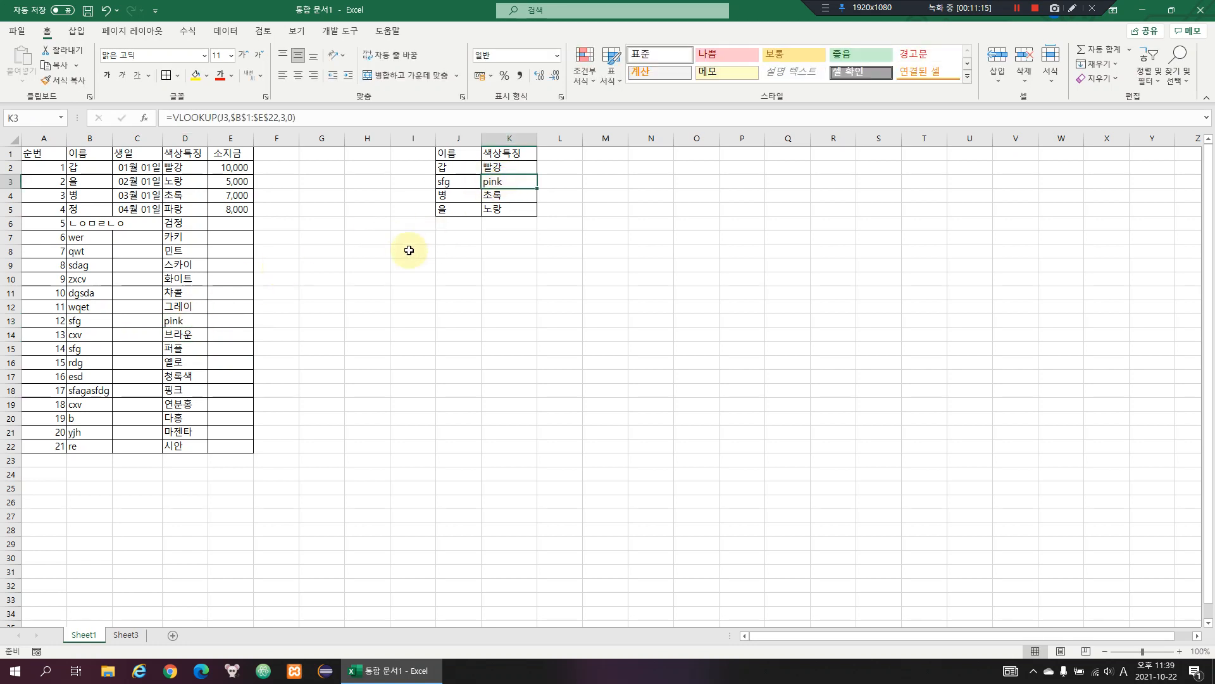
{"action": "left_click", "coordinate": [200, 317]}
{"action": "key", "text": "Delete"}
{"action": "key", "text": "ctrl+z"}
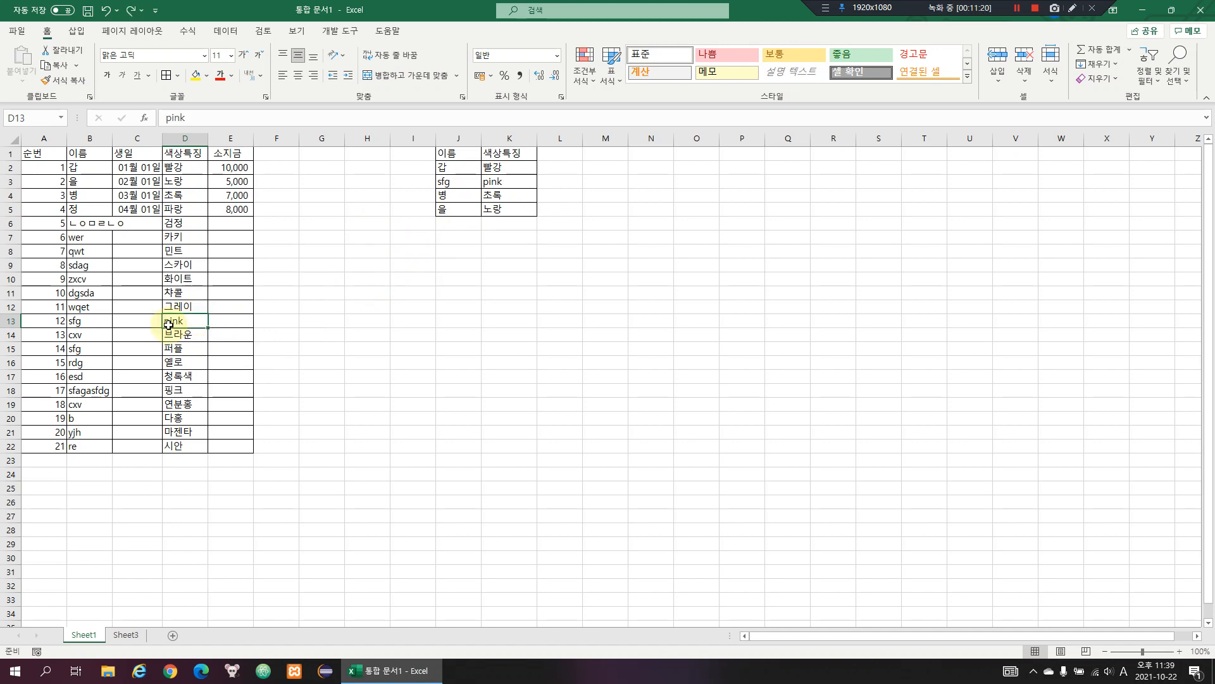
Compare the first sfg entry in B13:D13 with the sfg lookup row in J3:K3
{"action": "left_click_drag", "start_coordinate": [99, 320], "coordinate": [189, 322]}
{"action": "left_click", "coordinate": [517, 180]}
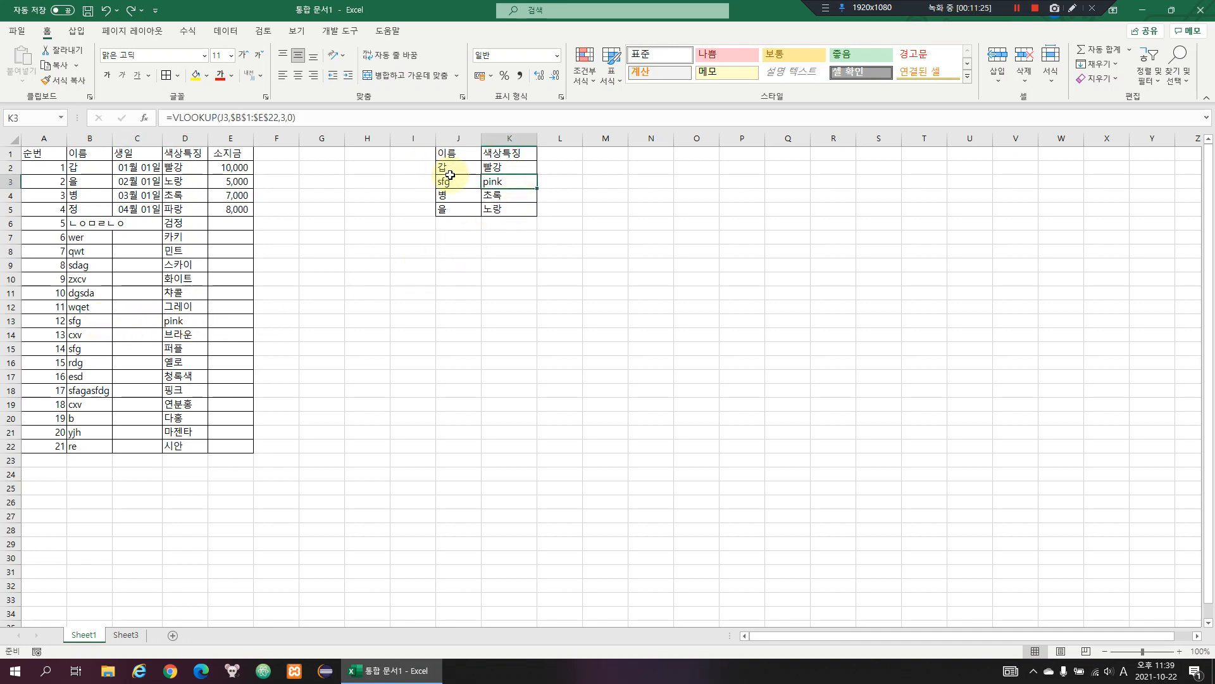
{"action": "left_click_drag", "start_coordinate": [454, 181], "coordinate": [545, 184]}
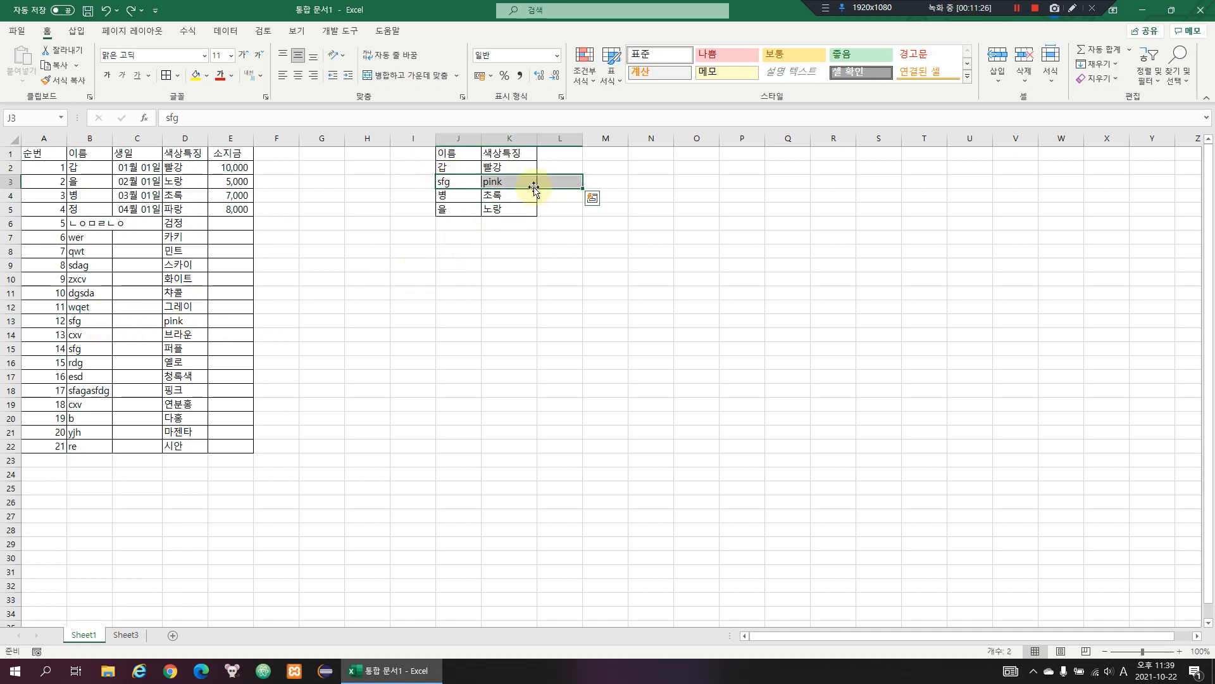
{"action": "left_click", "coordinate": [510, 278]}
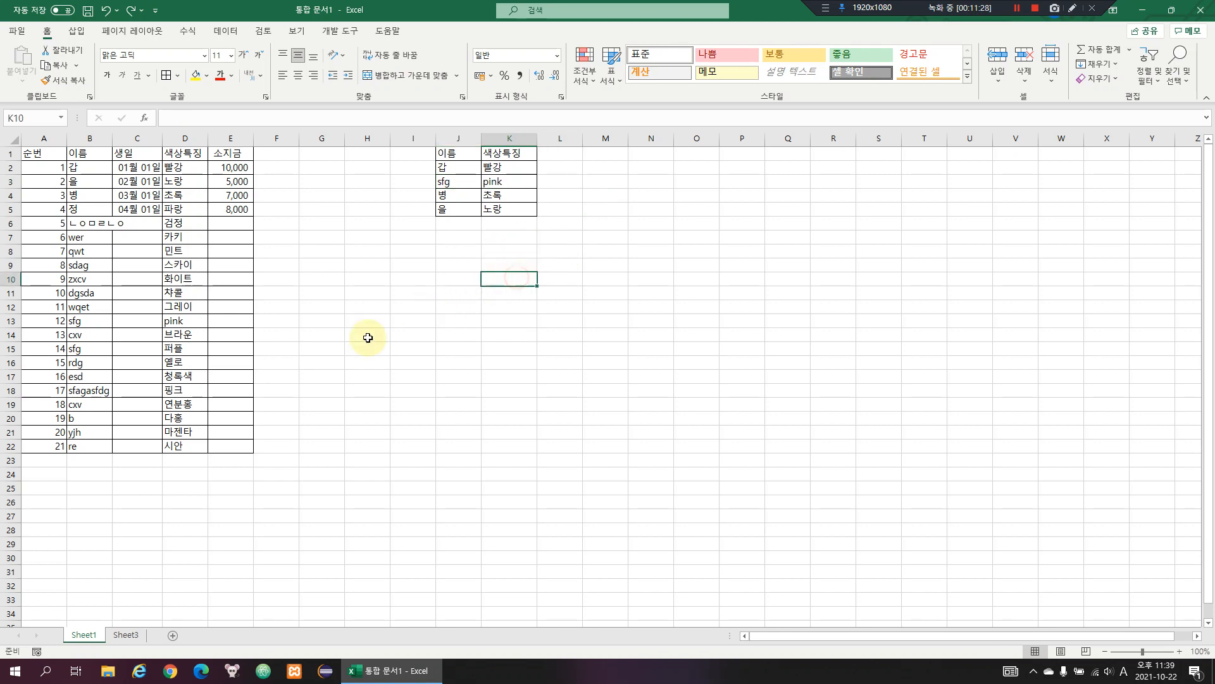
Add the column header 비고 in H1 of the function list on Sheet3
{"action": "left_click", "coordinate": [133, 637]}
{"action": "left_click", "coordinate": [362, 154]}
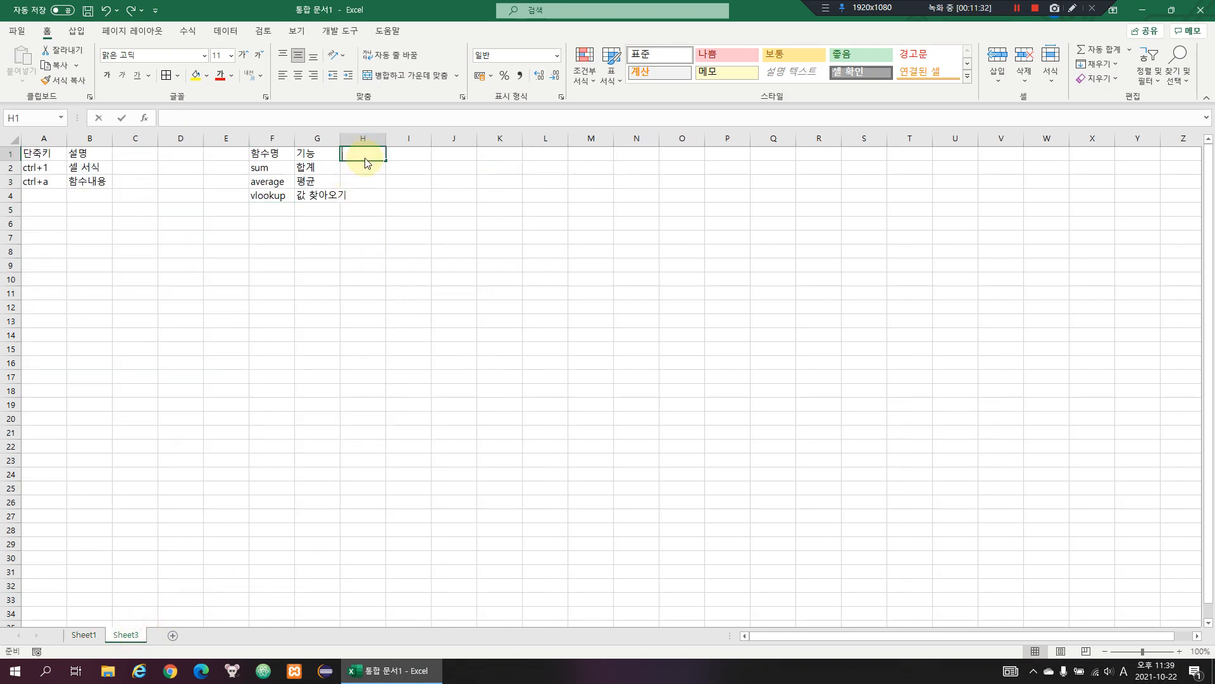
{"action": "type", "text": "비고"}
{"action": "key", "text": "Return"}
Enter the note 기준이 같으면 맨 위의 값만 불러온다. in H4 for the vlookup function
{"action": "key", "text": "Return"}
{"action": "key", "text": "Return"}
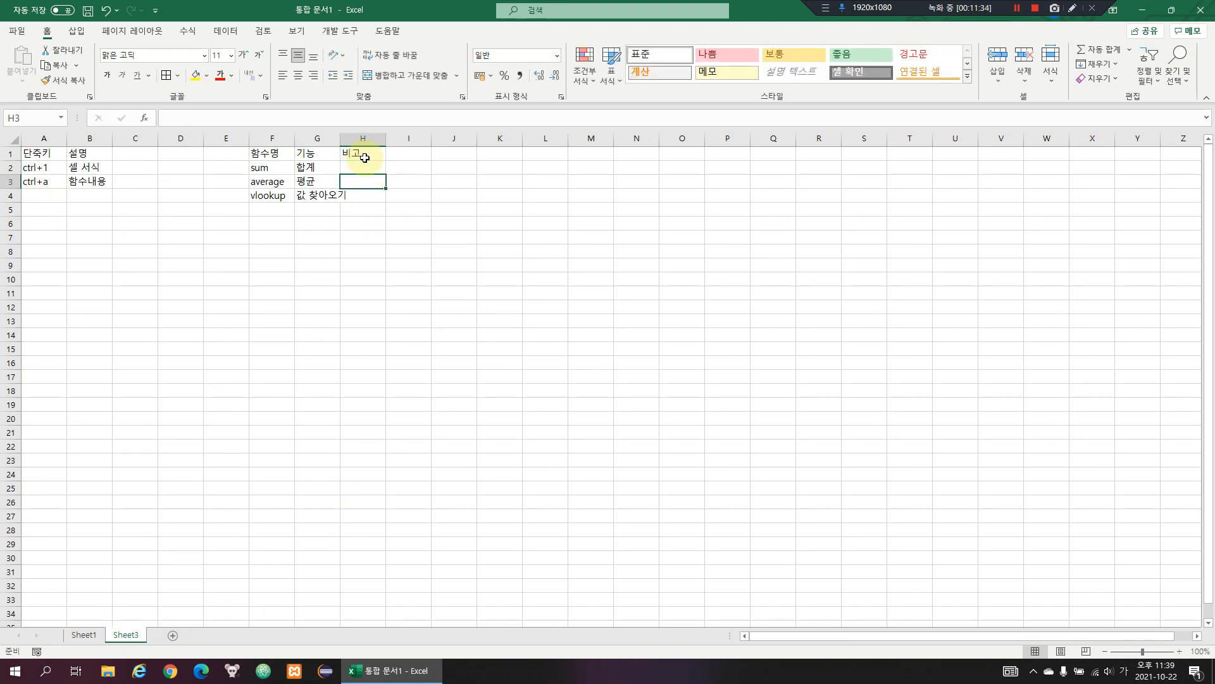
{"action": "type", "text": "ㅁㅐㄴ"}
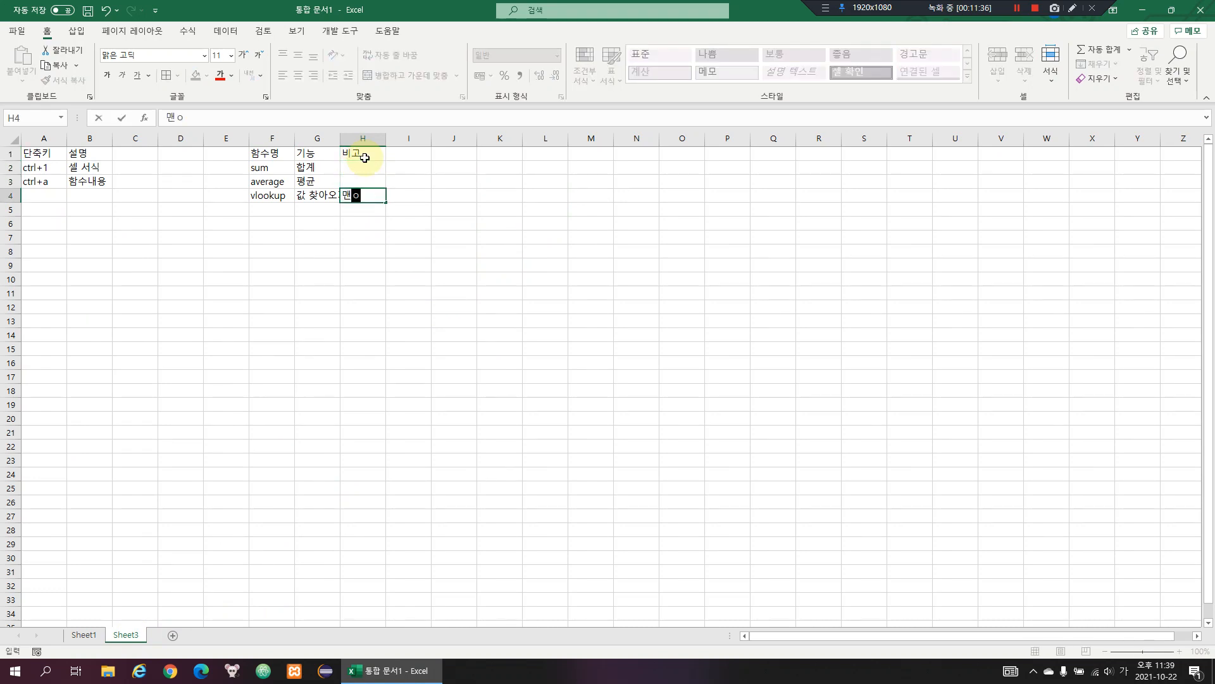
{"action": "type", "text": " 갈으며"}
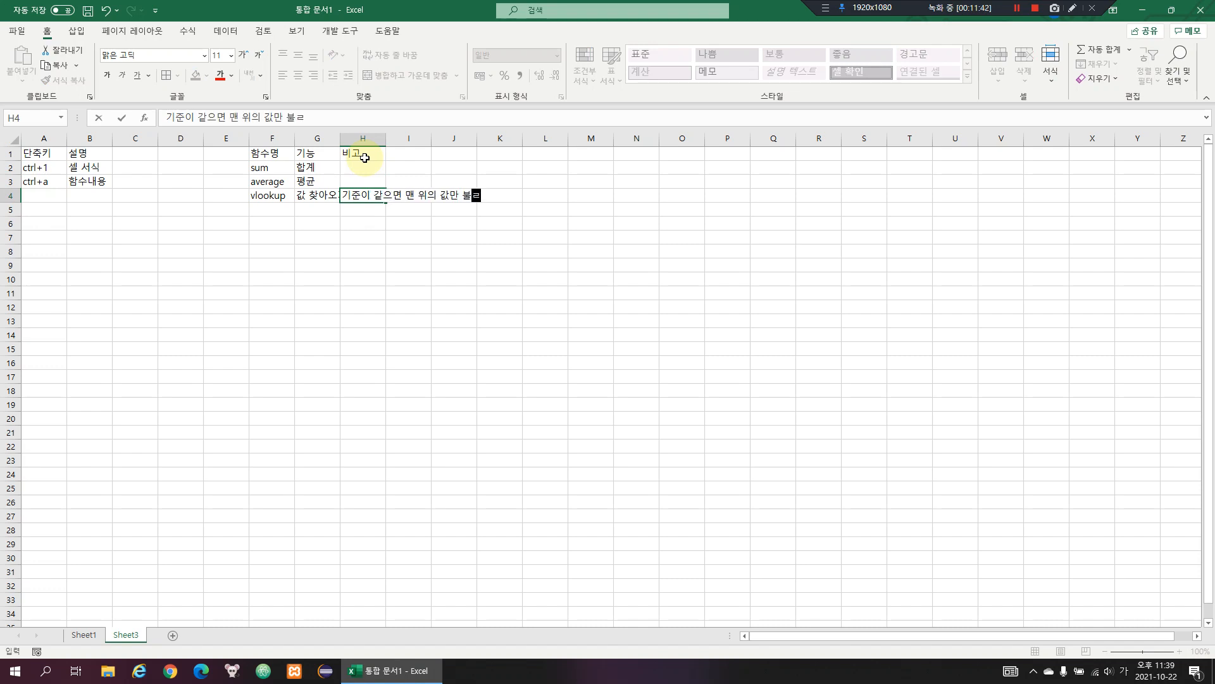
{"action": "type", "text": "ㅓ온다."}
{"action": "key", "text": "Return"}
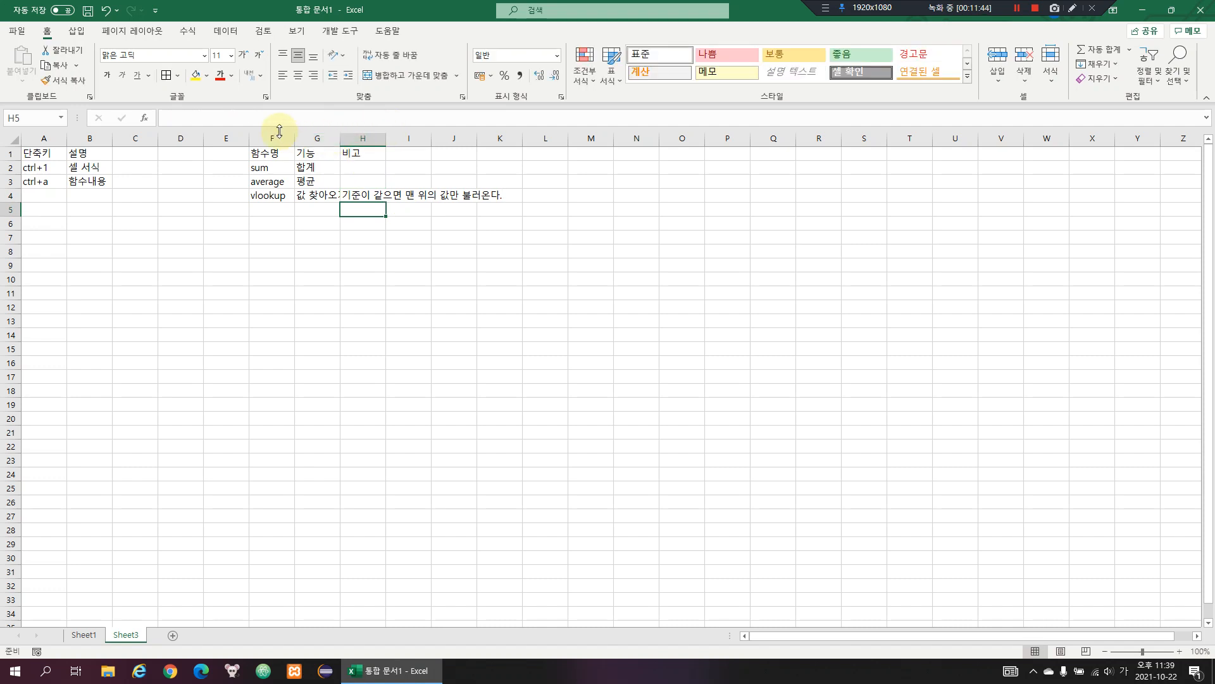
Auto-fit the widths of columns F through H on Sheet3
{"action": "left_click_drag", "start_coordinate": [273, 135], "coordinate": [340, 134]}
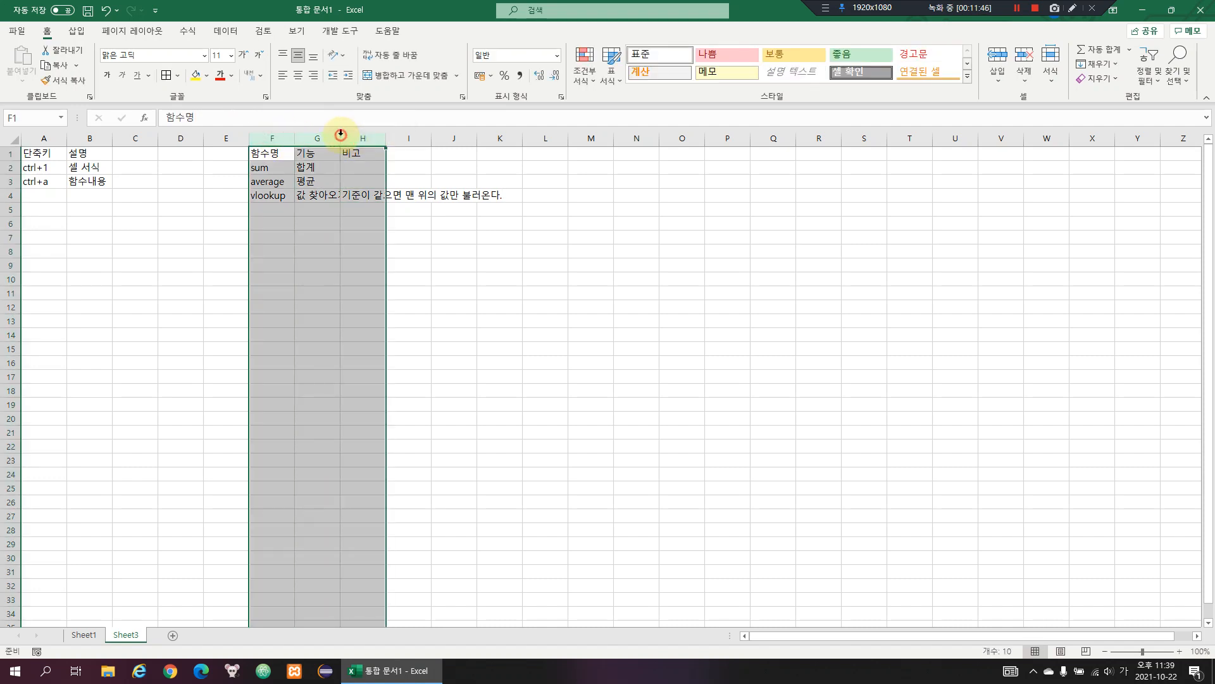
{"action": "double_click", "coordinate": [341, 134]}
{"action": "left_click", "coordinate": [434, 263]}
Clear the whole data table in A1:E22 on Sheet1, including its headers and borders
{"action": "left_click", "coordinate": [84, 634]}
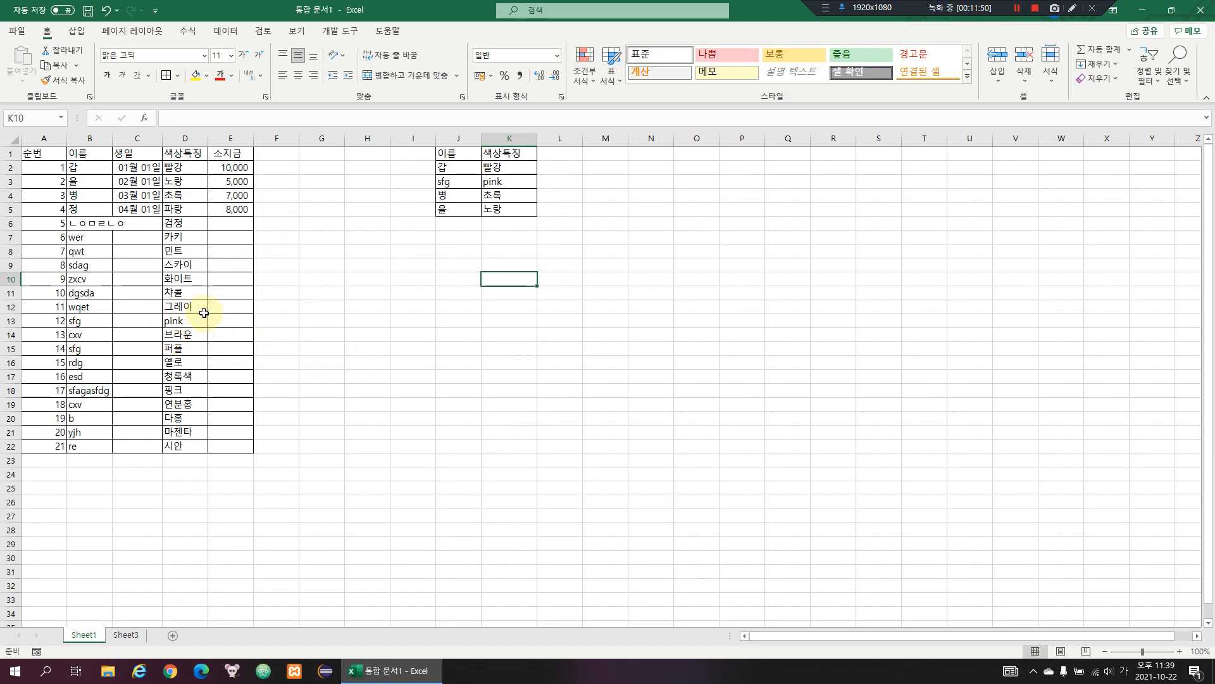
{"action": "left_click", "coordinate": [291, 336]}
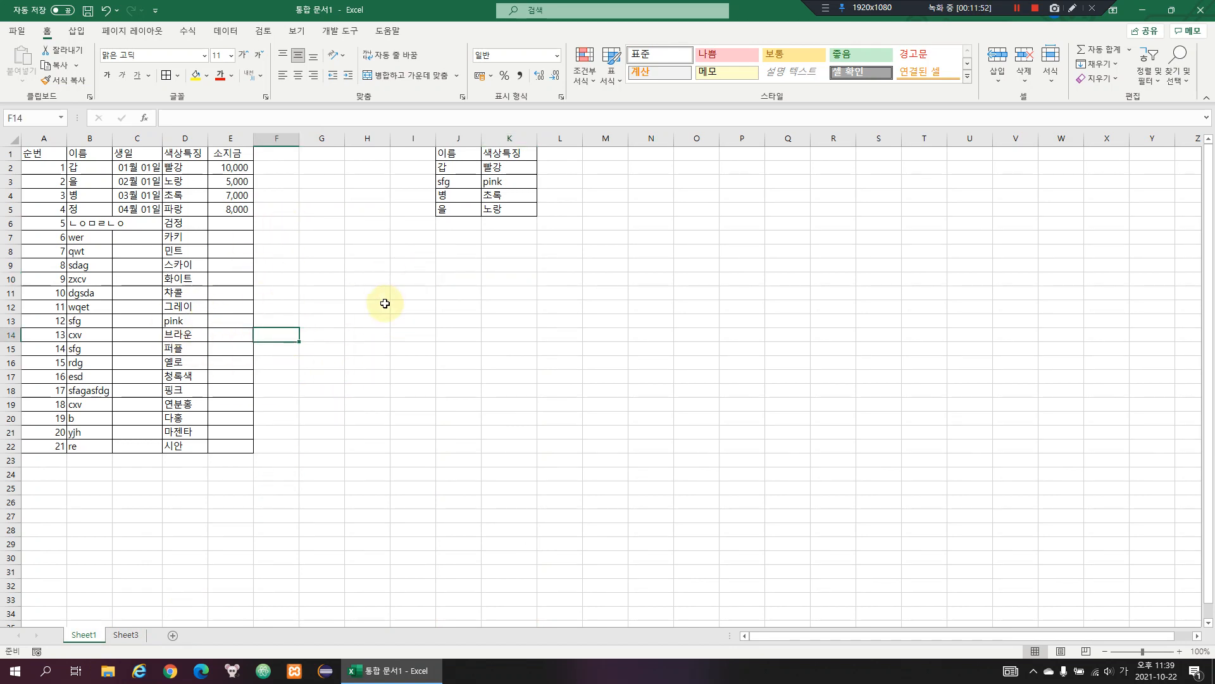
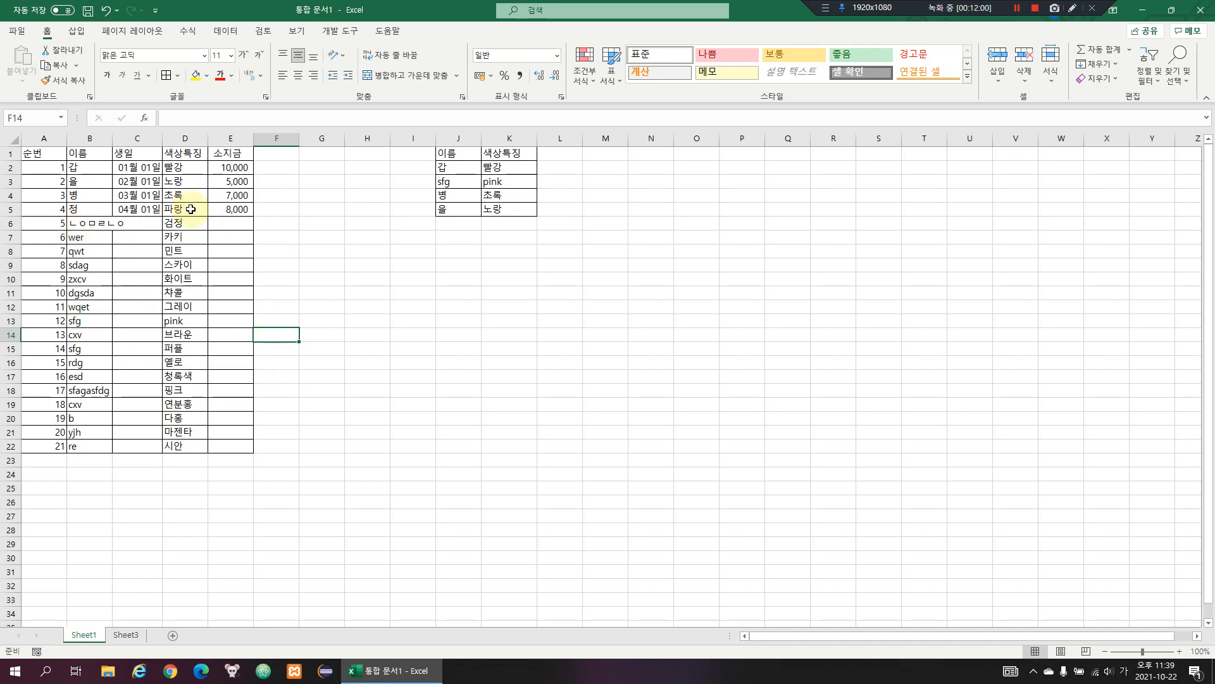
{"action": "left_click_drag", "start_coordinate": [50, 172], "coordinate": [236, 428]}
{"action": "key", "text": "Delete"}
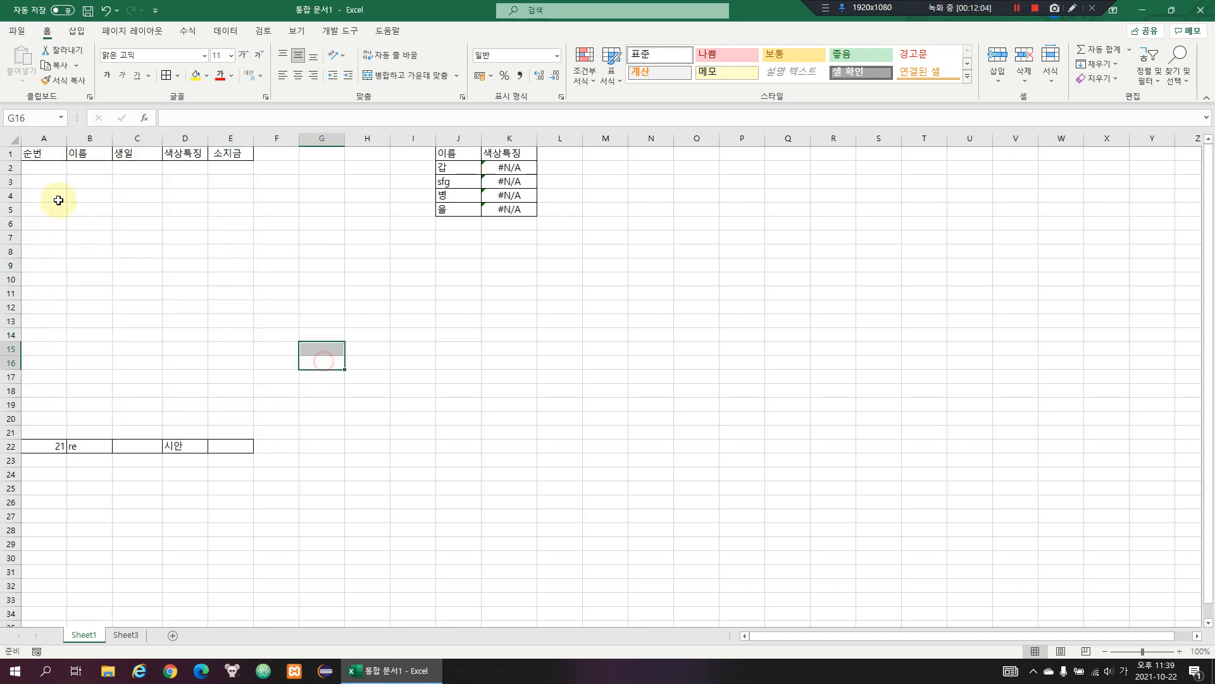
{"action": "left_click_drag", "start_coordinate": [60, 152], "coordinate": [249, 435]}
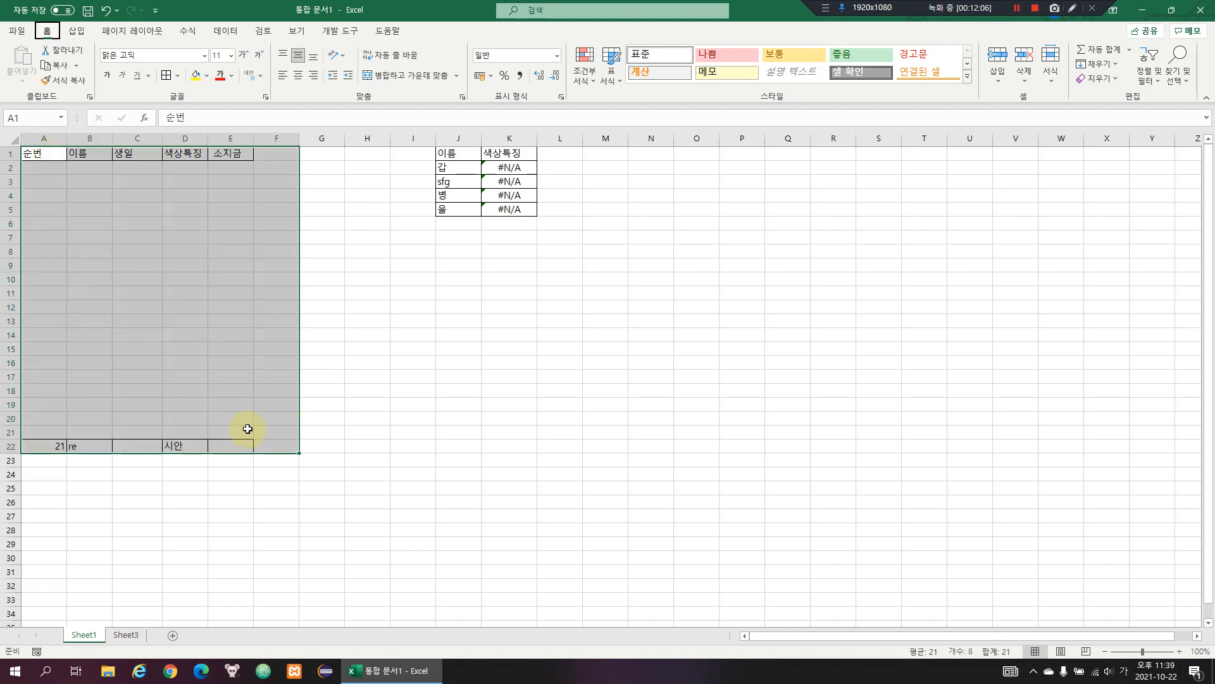
{"action": "key", "text": "Delete"}
{"action": "left_click", "coordinate": [414, 330]}
Clear the lookup table in J1:K5 together with its borders
{"action": "left_click_drag", "start_coordinate": [417, 153], "coordinate": [727, 275]}
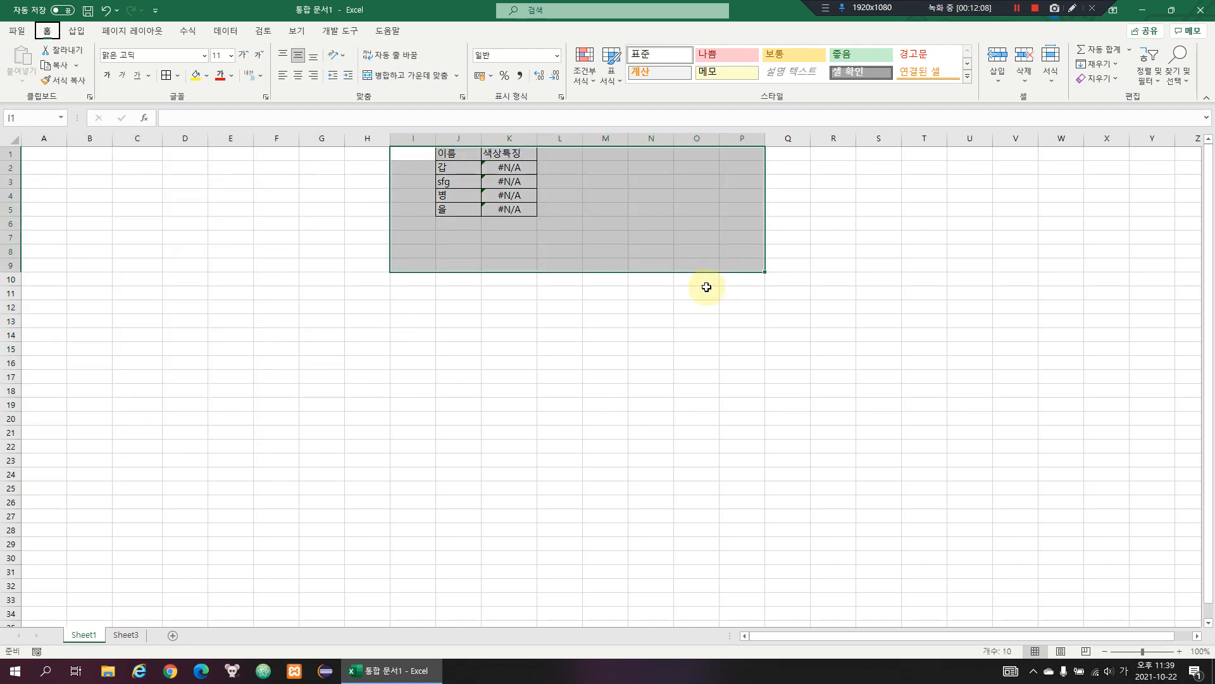
{"action": "key", "text": "Delete"}
{"action": "left_click", "coordinate": [135, 266]}
Enter the column headers 날짜, 품목, 수량, 단가 and 공급가액 in A1:E1
{"action": "left_click", "coordinate": [62, 155]}
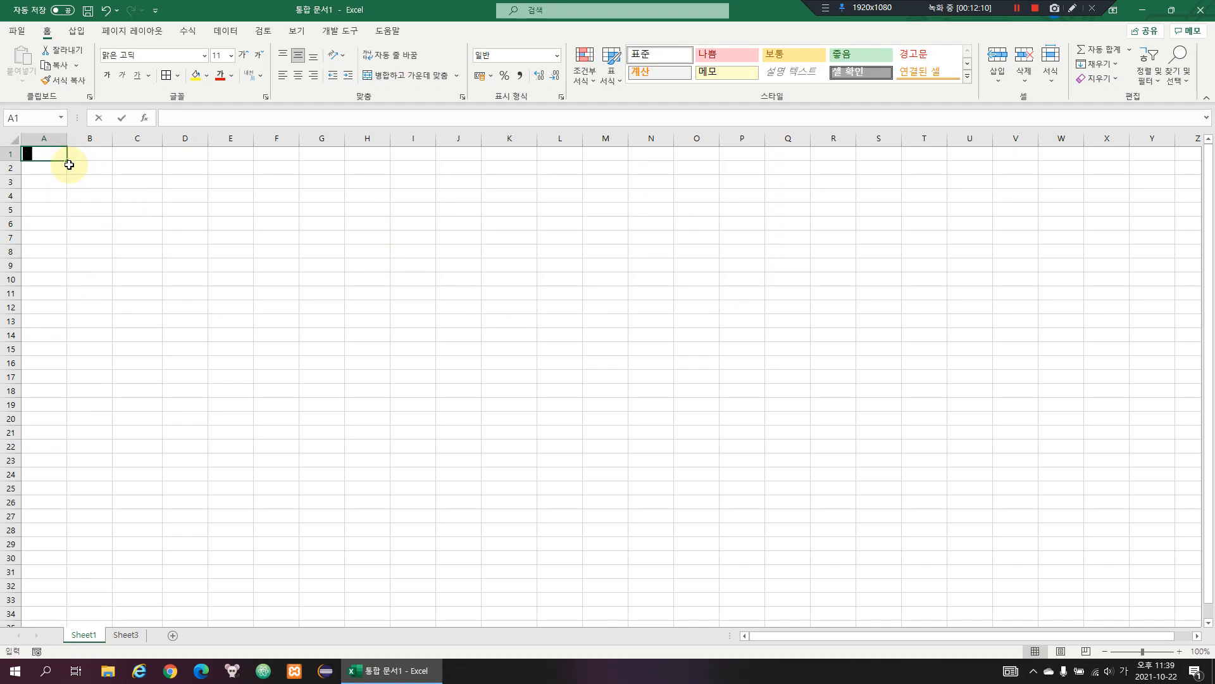
{"action": "type", "text": "낱"}
{"action": "type", "text": "짜"}
{"action": "key", "text": "Tab"}
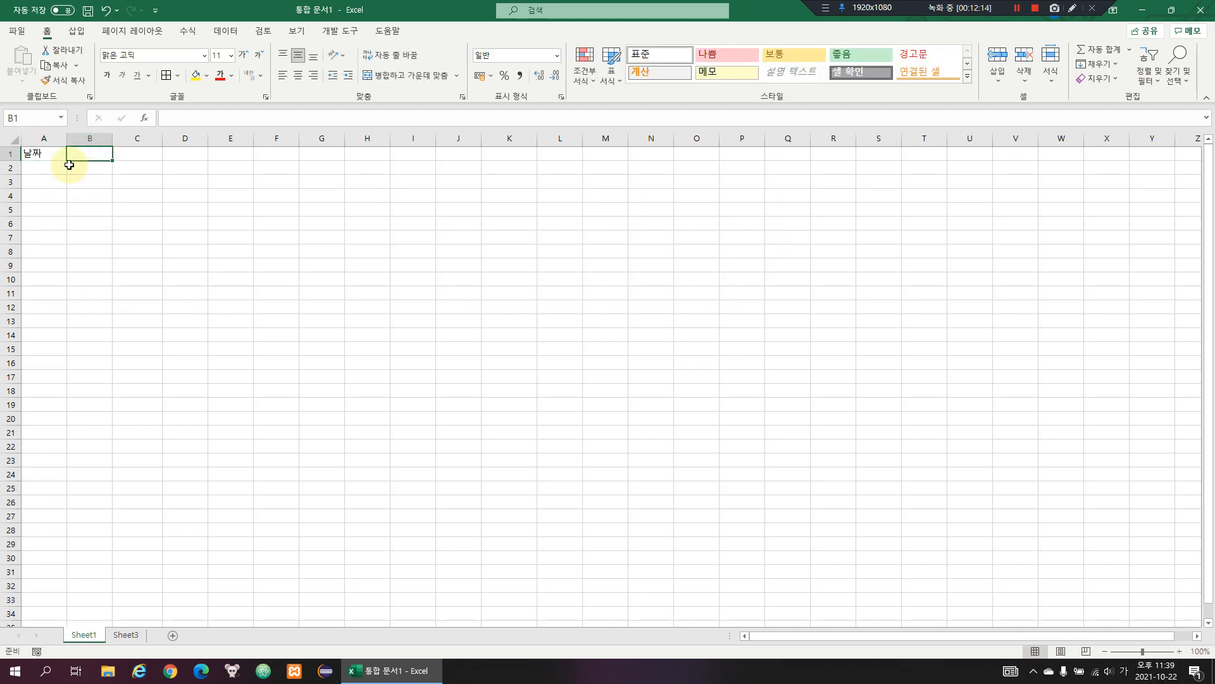
{"action": "type", "text": "품목"}
{"action": "key", "text": "Tab"}
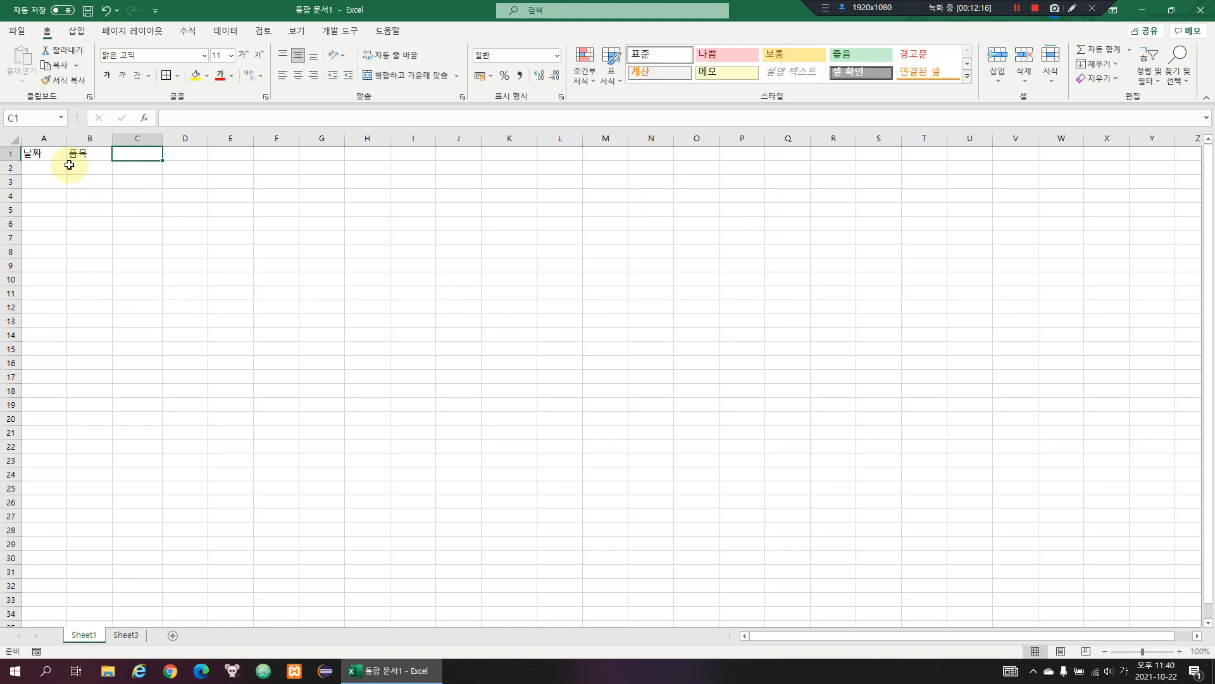
{"action": "type", "text": "수량"}
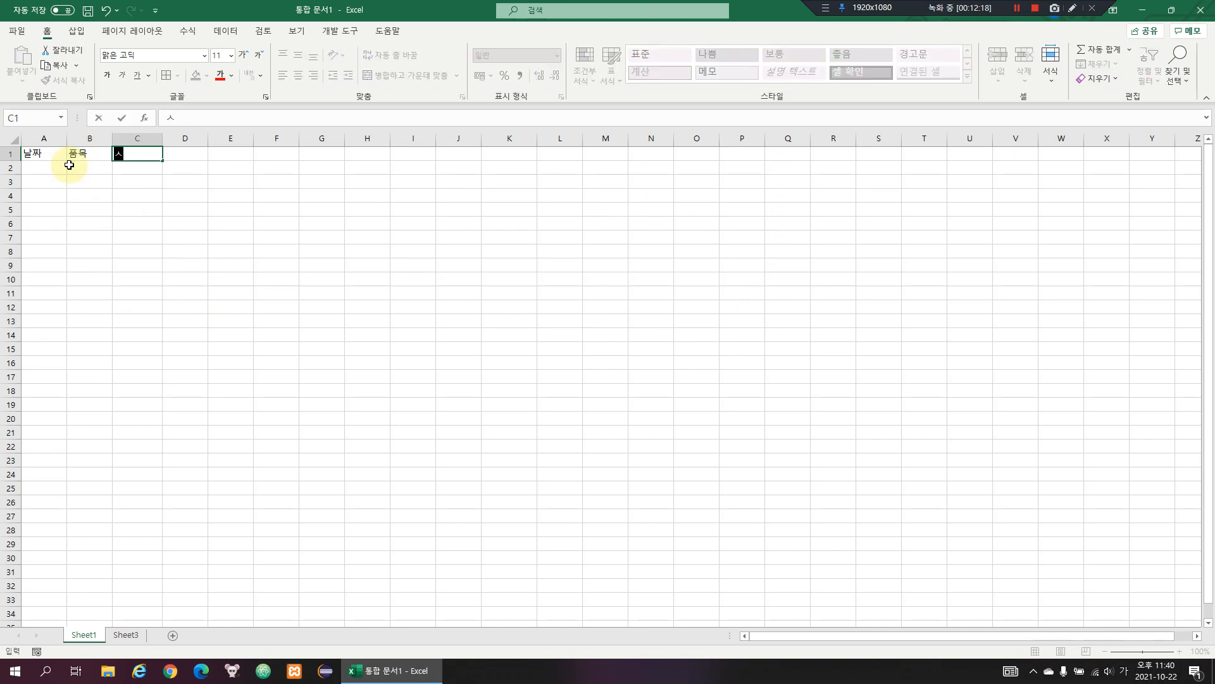
{"action": "key", "text": "Tab"}
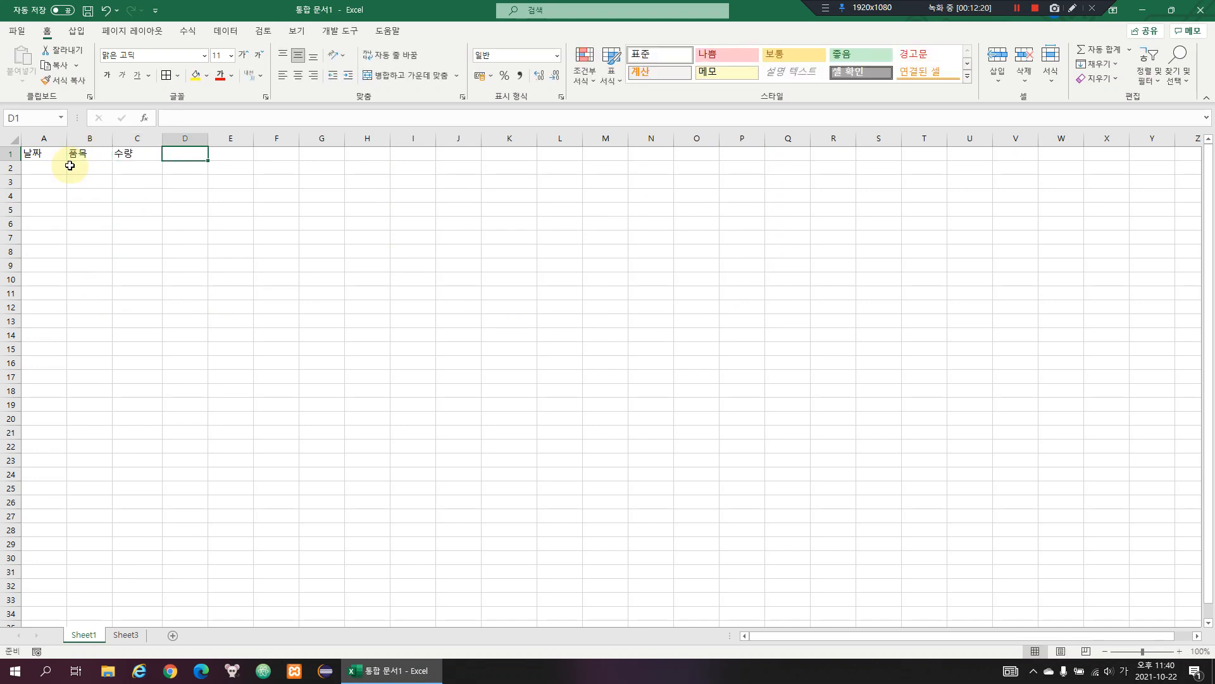
{"action": "type", "text": "단가"}
{"action": "key", "text": "Tab"}
{"action": "type", "text": "공그"}
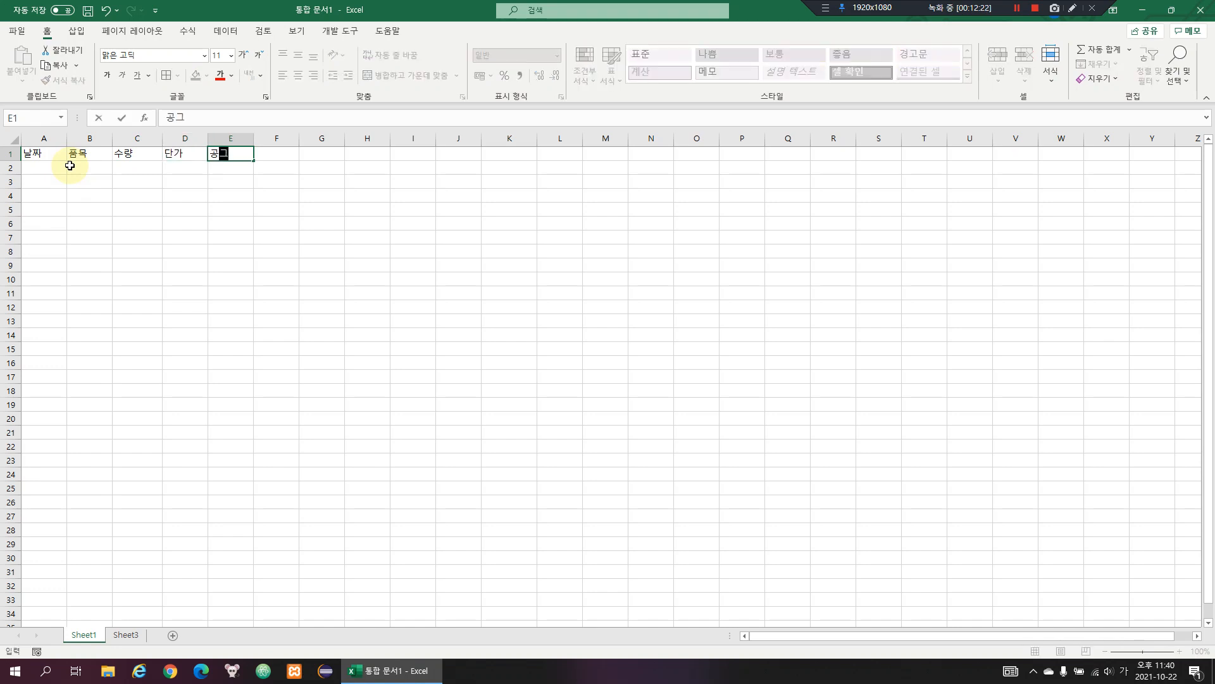
{"action": "type", "text": "급가액"}
{"action": "key", "text": "Return"}
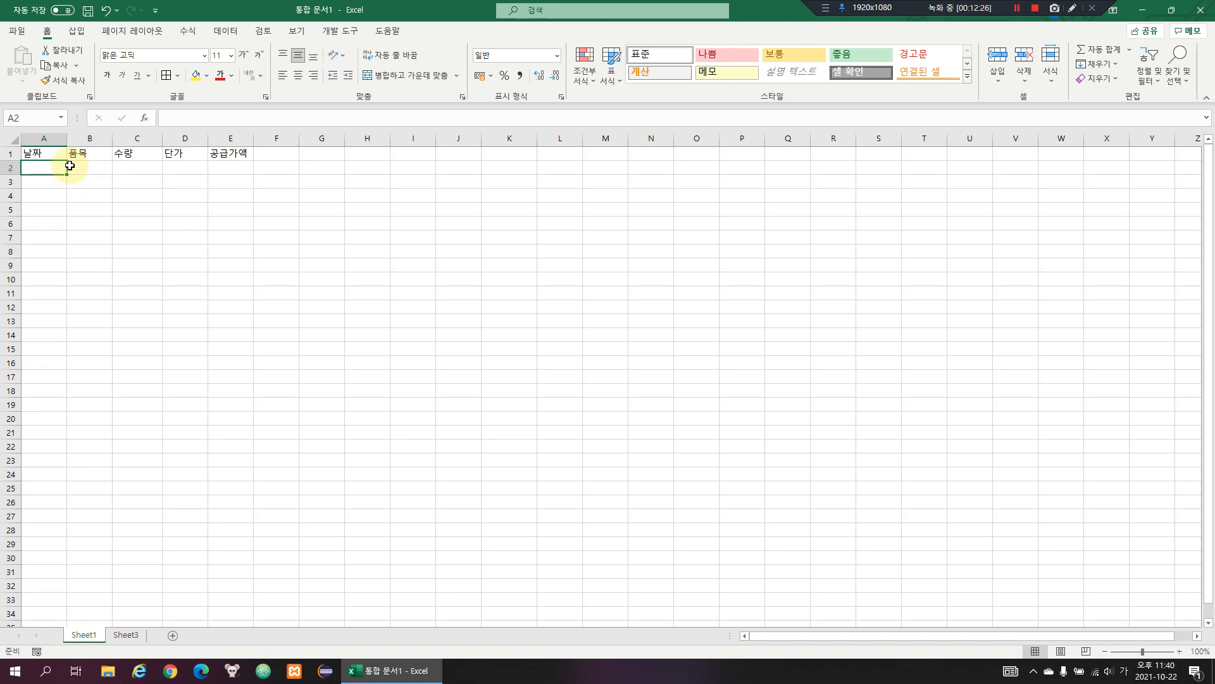
Enter the date 10-1 in A2 and fill consecutive dates down to A13
{"action": "type", "text": "10-1"}
{"action": "key", "text": "Return"}
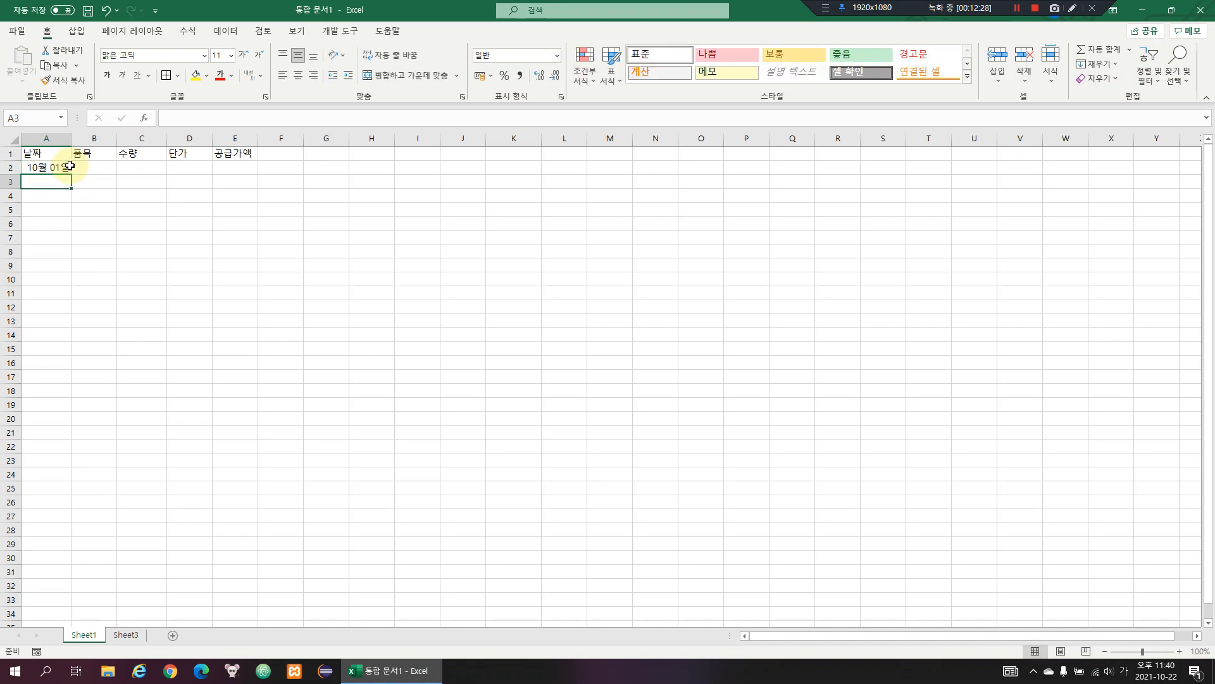
{"action": "left_click", "coordinate": [68, 167]}
{"action": "left_click_drag", "start_coordinate": [72, 176], "coordinate": [70, 325]}
Fill the 품목 column in B2:B6 with 사과, 포도, 사과, 사과 and 포도
{"action": "left_click", "coordinate": [95, 166]}
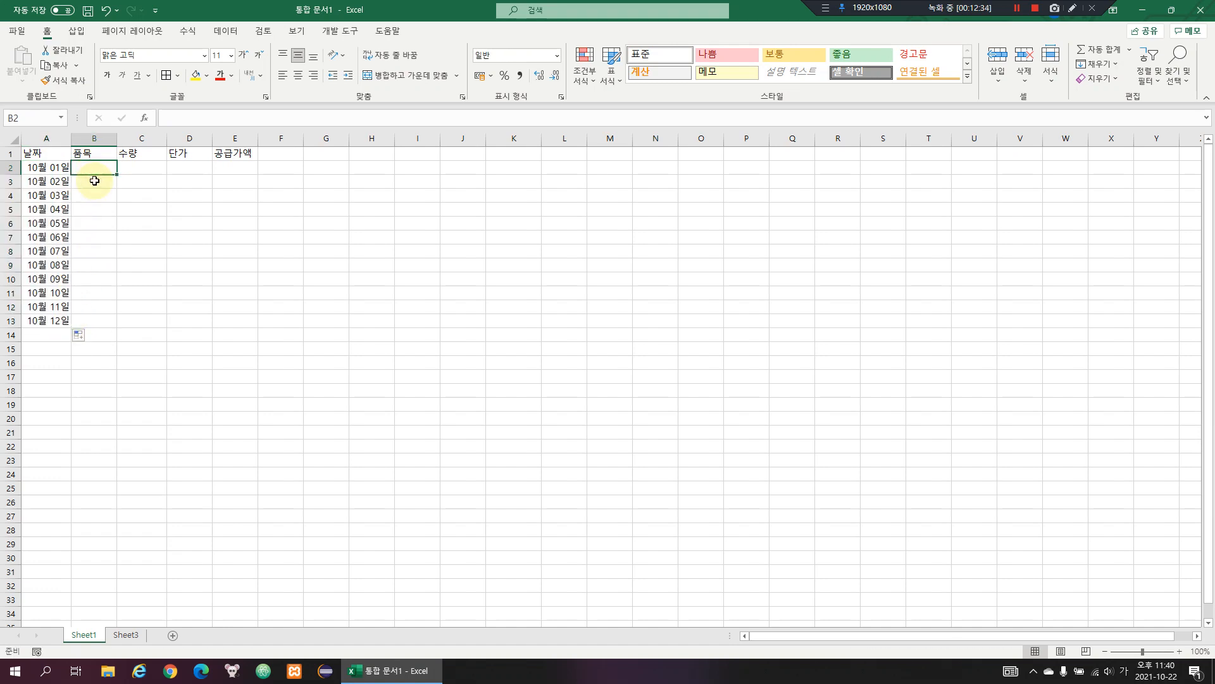
{"action": "type", "text": "ㅅ"}
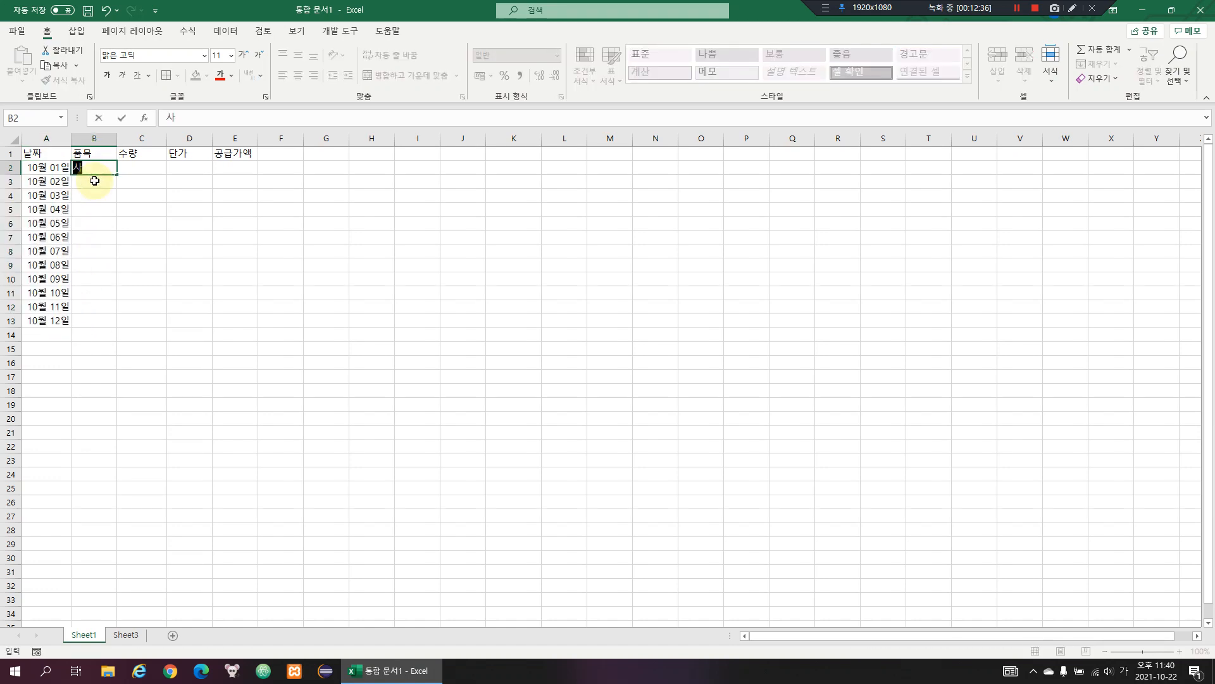
{"action": "type", "text": "ㅏㄱㅘ"}
{"action": "key", "text": "Return"}
{"action": "type", "text": "포도"}
{"action": "key", "text": "Return"}
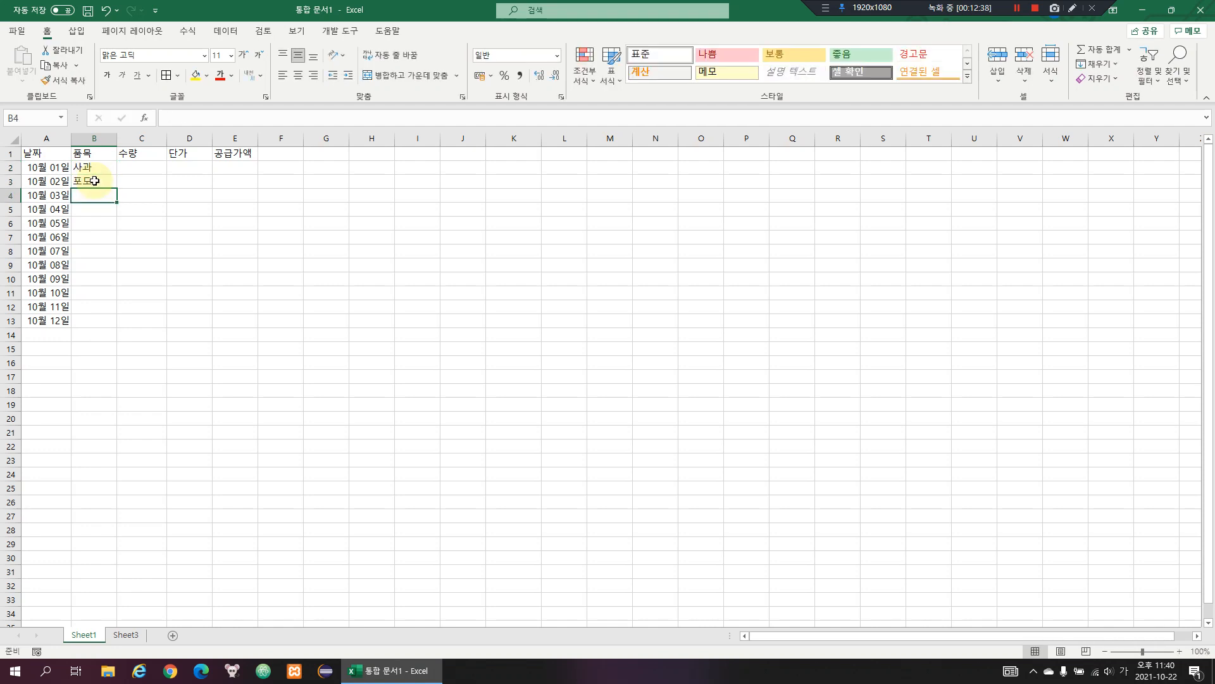
{"action": "type", "text": "사과"}
{"action": "key", "text": "Return"}
{"action": "type", "text": "사과"}
{"action": "key", "text": "Return"}
{"action": "type", "text": "포도"}
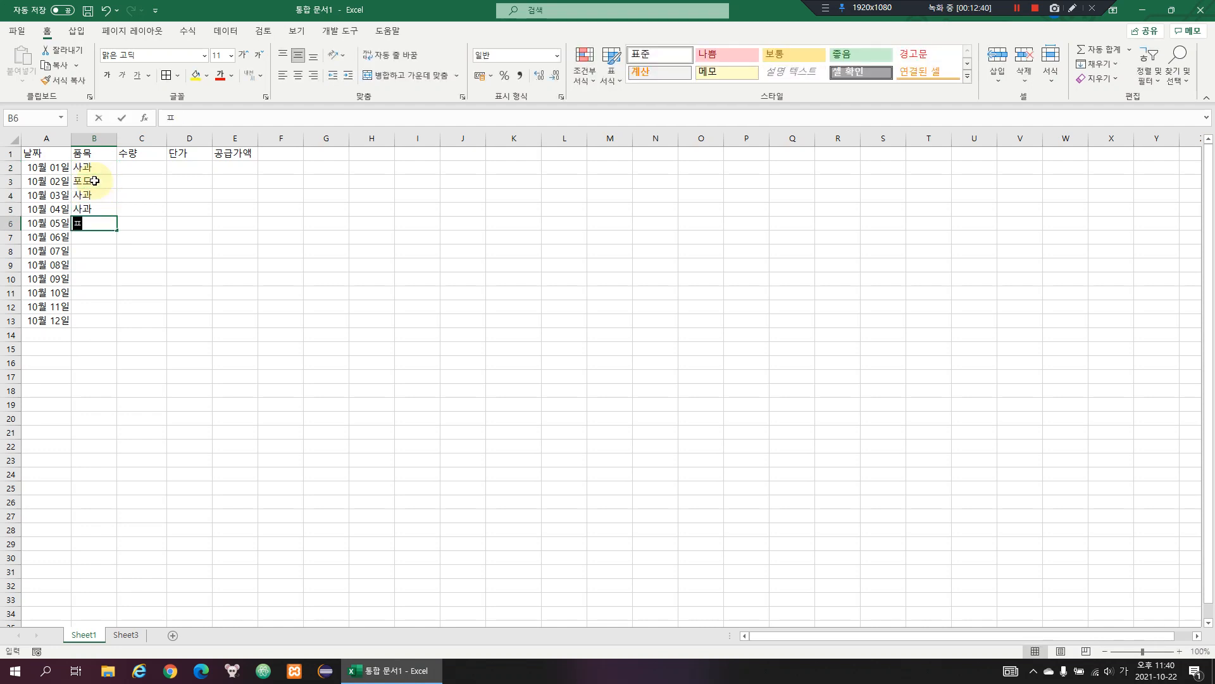
{"action": "key", "text": "Return"}
Fill the 품목 column in B7:B9 with 딸기, 사과 and 딸기
{"action": "type", "text": "따"}
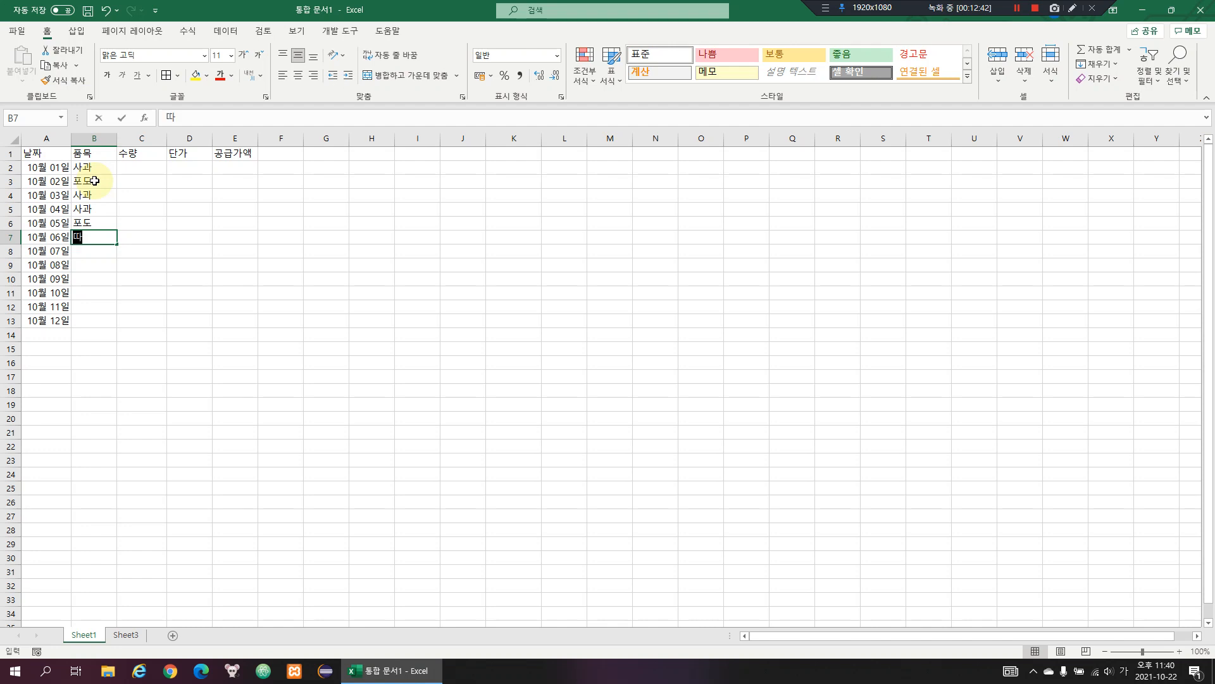
{"action": "type", "text": "ㄹ기"}
{"action": "key", "text": "Return"}
{"action": "type", "text": "사과"}
{"action": "key", "text": "Return"}
{"action": "type", "text": "따"}
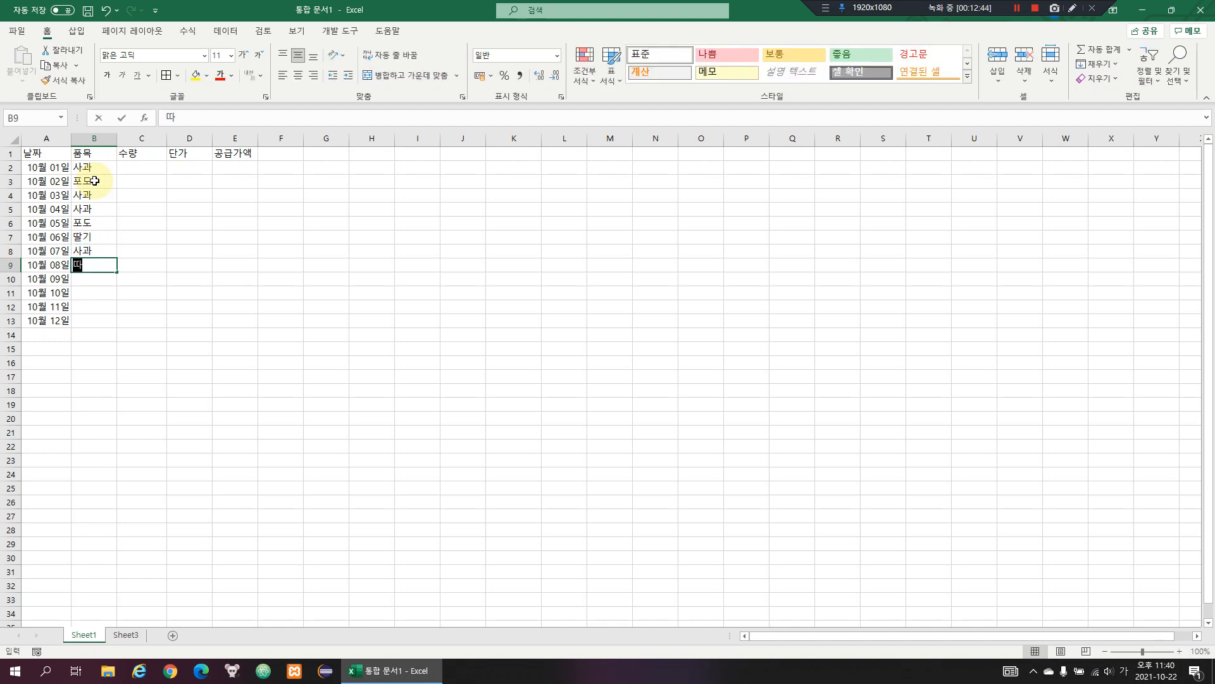
{"action": "type", "text": "ㄹ기"}
{"action": "key", "text": "Return"}
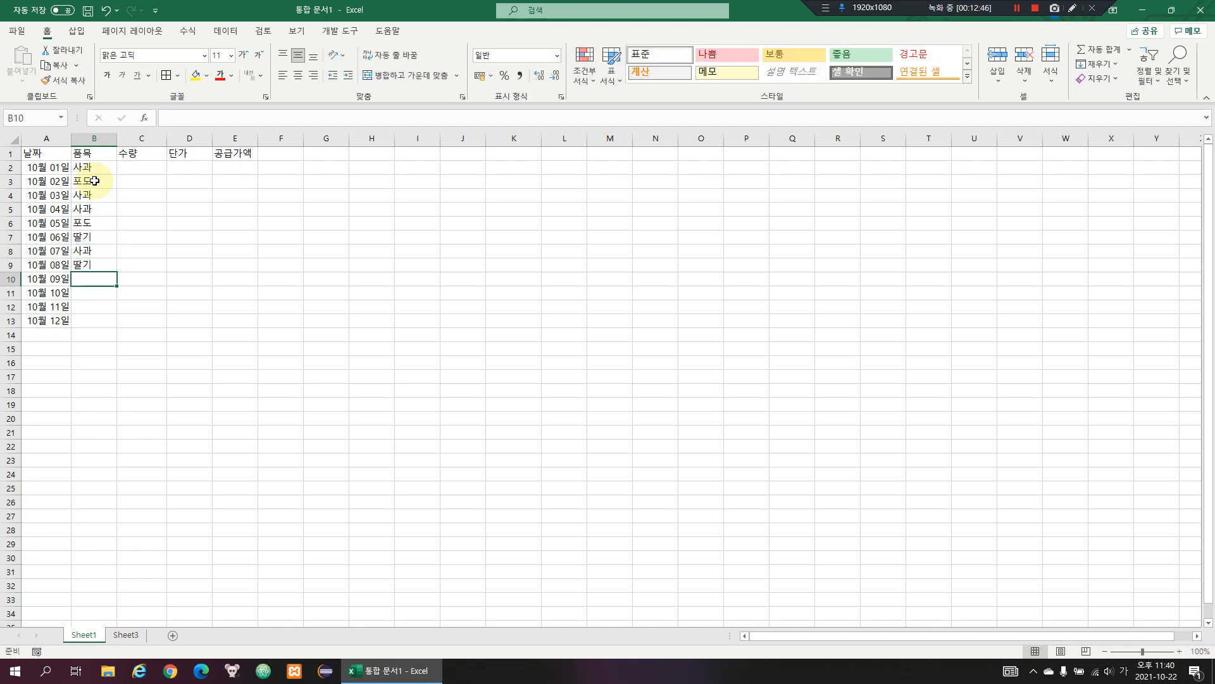
Complete the 품목 column in B10:B13 with 배, 배, 사과 and 사과
{"action": "type", "text": "배"}
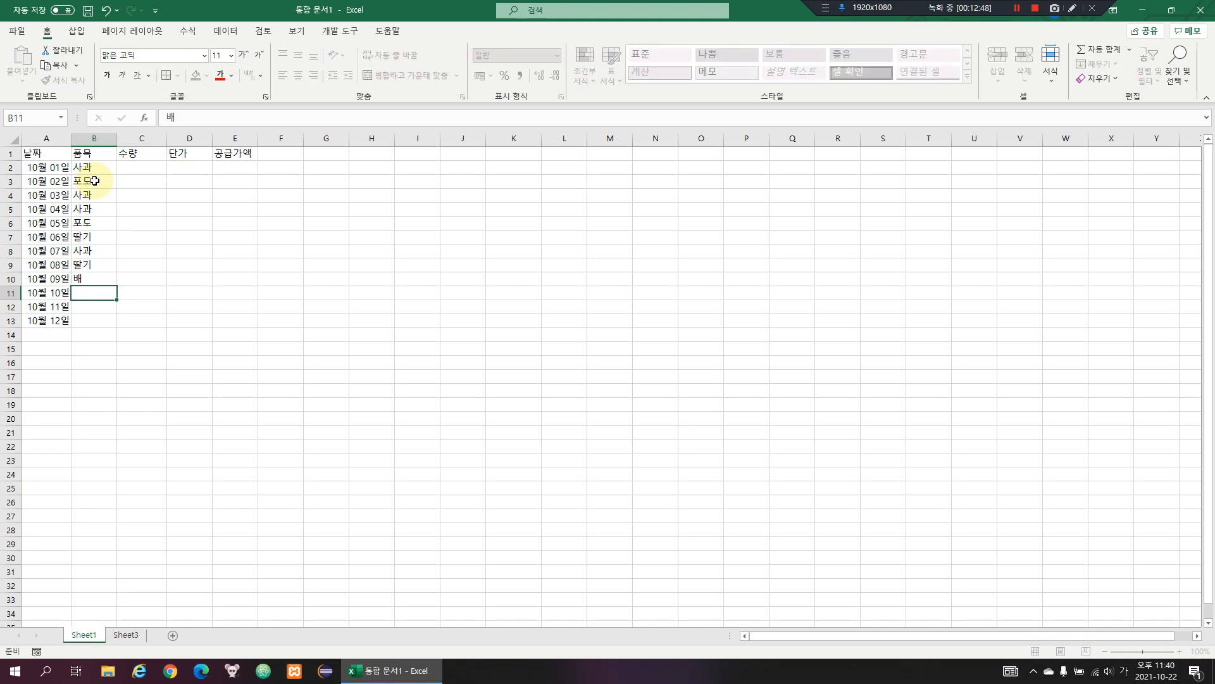
{"action": "key", "text": "Return"}
{"action": "type", "text": "배"}
{"action": "key", "text": "Return"}
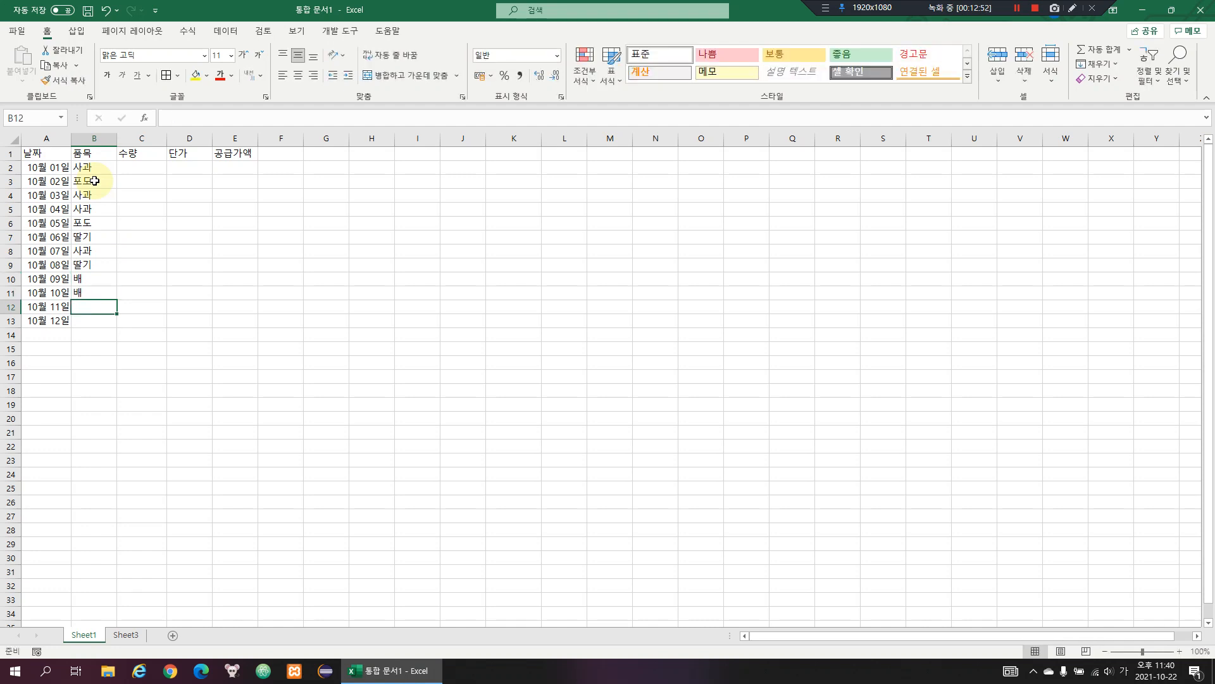
{"action": "type", "text": "사과"}
{"action": "key", "text": "Return"}
{"action": "type", "text": "사과"}
{"action": "key", "text": "Return"}
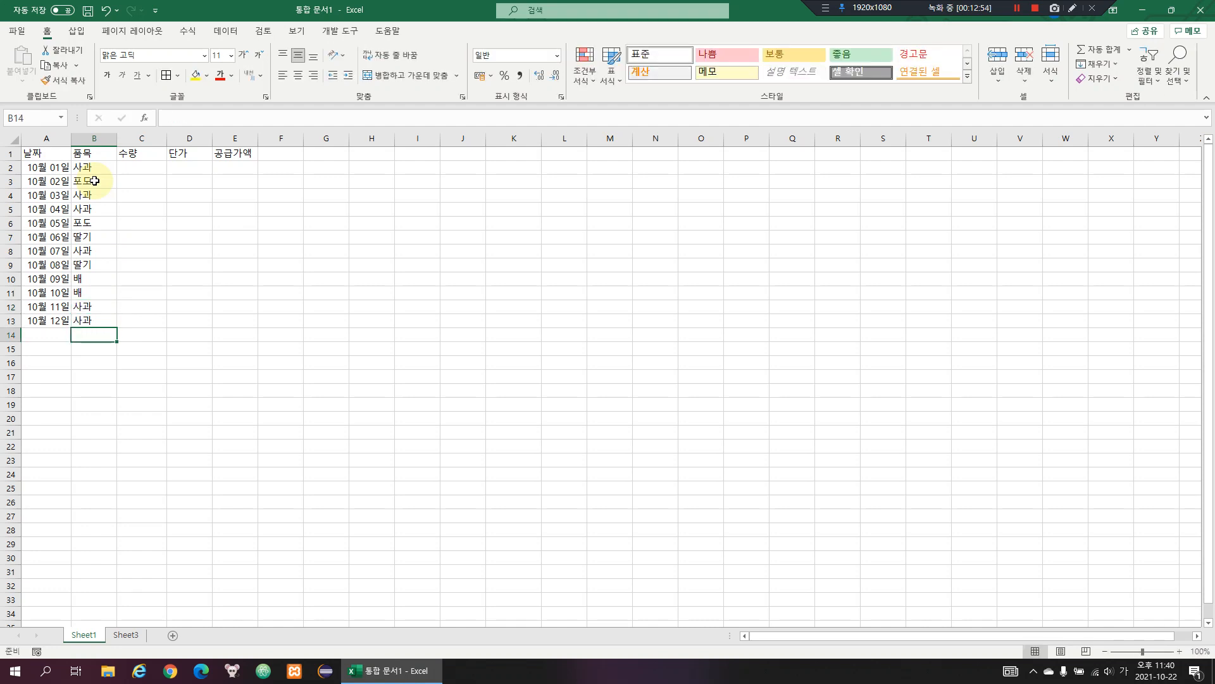
Enter the quantities 1, 2, 3 and 4 in C2:C5 of the 수량 column
{"action": "key", "text": "Up"}
{"action": "key", "text": "Right"}
{"action": "key", "text": "ctrl+Up"}
{"action": "key", "text": "Down"}
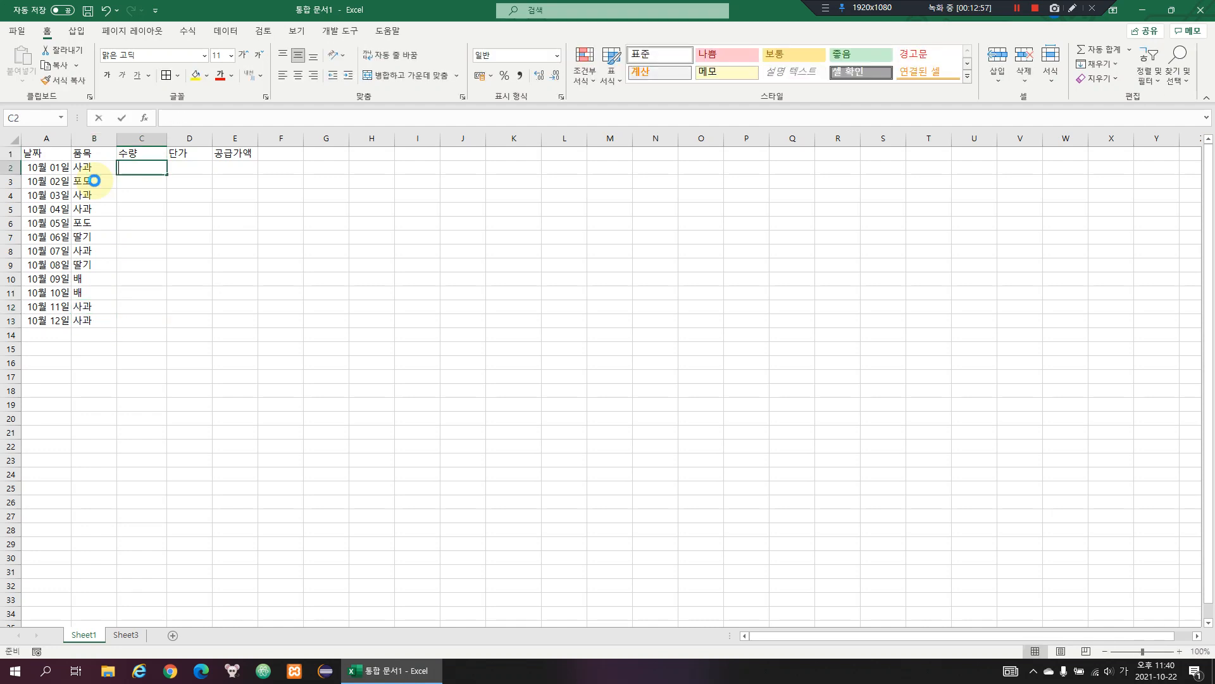
{"action": "type", "text": "1"}
{"action": "key", "text": "Return"}
{"action": "type", "text": "2"}
{"action": "key", "text": "Return"}
{"action": "type", "text": "3"}
{"action": "key", "text": "Return"}
{"action": "type", "text": "4"}
{"action": "key", "text": "Return"}
{"action": "key", "text": "Return"}
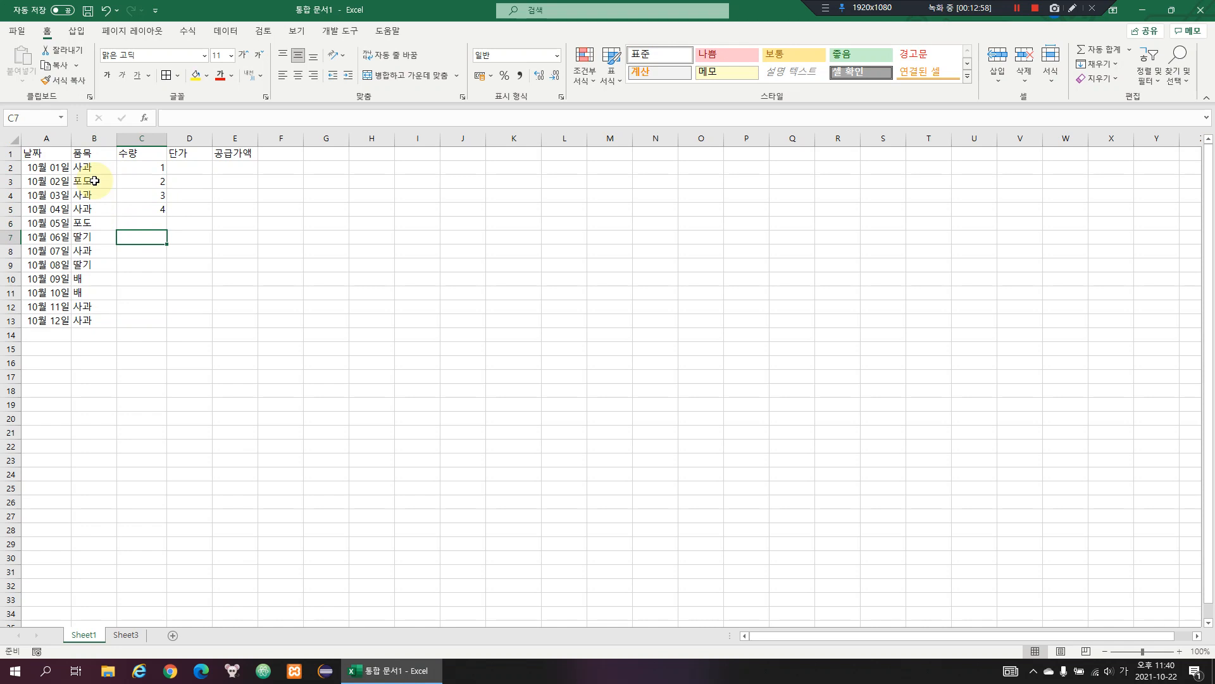
Enter the quantities 11, 12 and 300 in C6:C8 of the 수량 column
{"action": "key", "text": "Up"}
{"action": "type", "text": "11"}
{"action": "key", "text": "Return"}
{"action": "type", "text": "12"}
{"action": "key", "text": "Return"}
{"action": "type", "text": "3"}
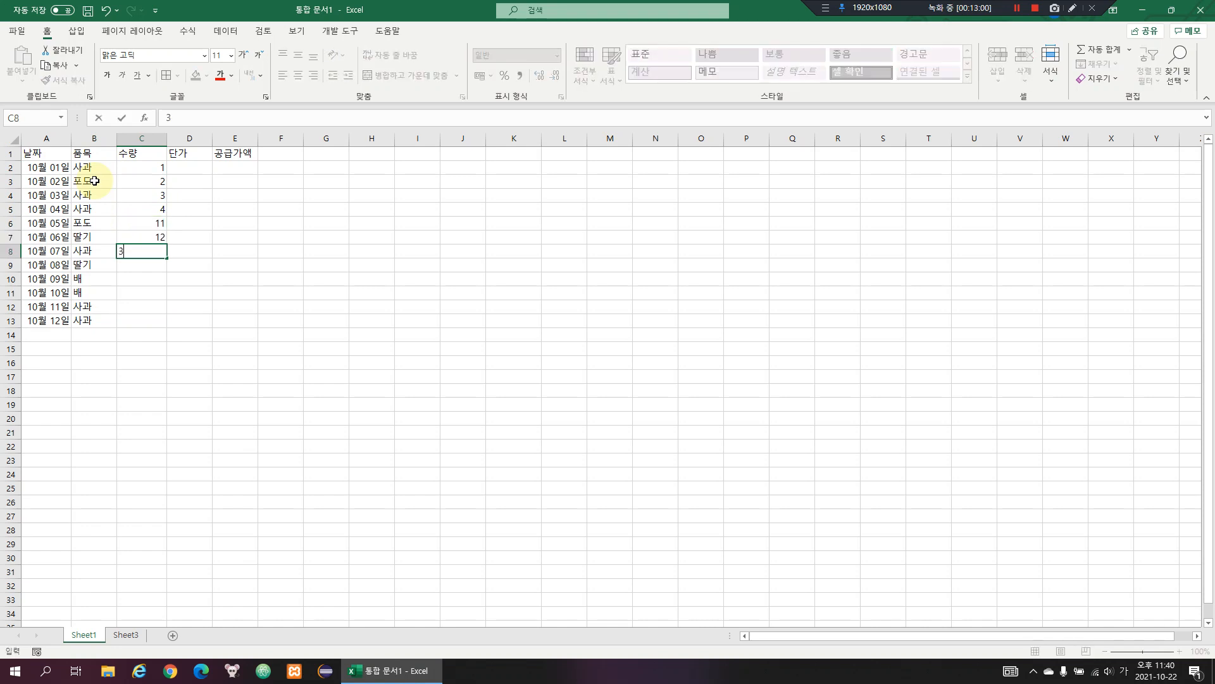
{"action": "key", "text": "Return"}
{"action": "key", "text": "Up"}
{"action": "key", "text": "Up"}
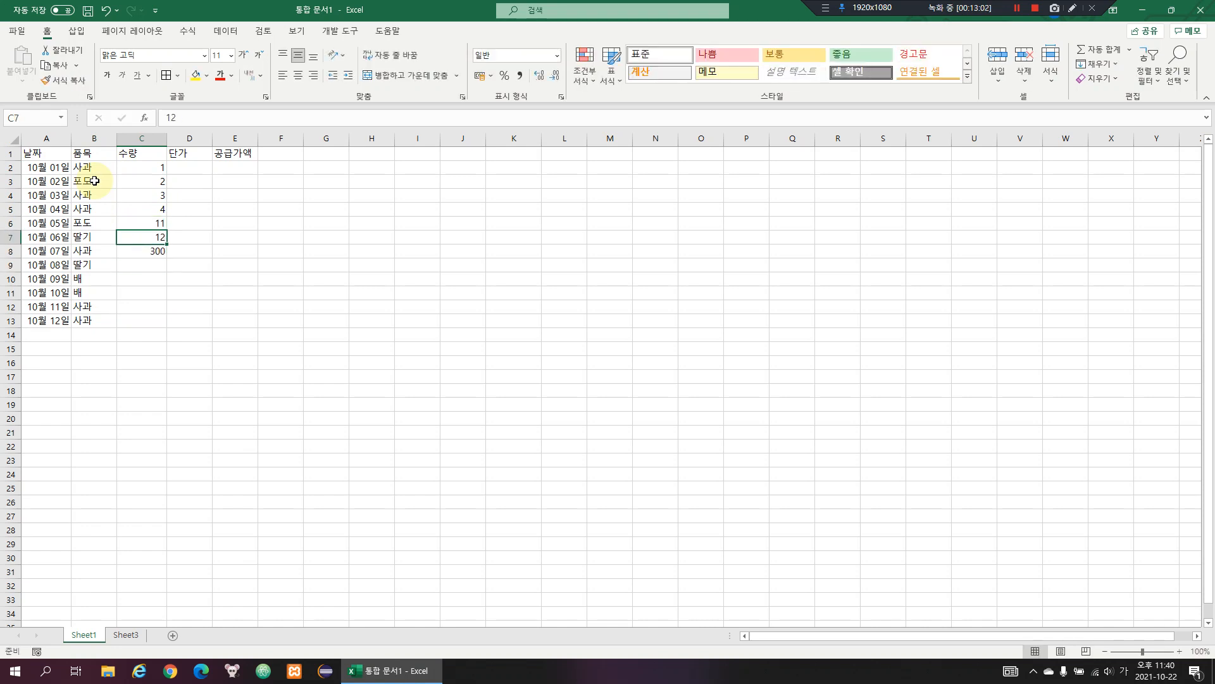
{"action": "key", "text": "Up"}
{"action": "key", "text": "Up"}
{"action": "key", "text": "Up"}
{"action": "key", "text": "Up"}
{"action": "key", "text": "Down"}
{"action": "key", "text": "Down"}
{"action": "key", "text": "Down"}
{"action": "key", "text": "Down"}
{"action": "key", "text": "Down"}
{"action": "key", "text": "Down"}
Complete the 수량 column in C9:C13 with the quantities 2, 3, 4, 1 and 100
{"action": "type", "text": "2"}
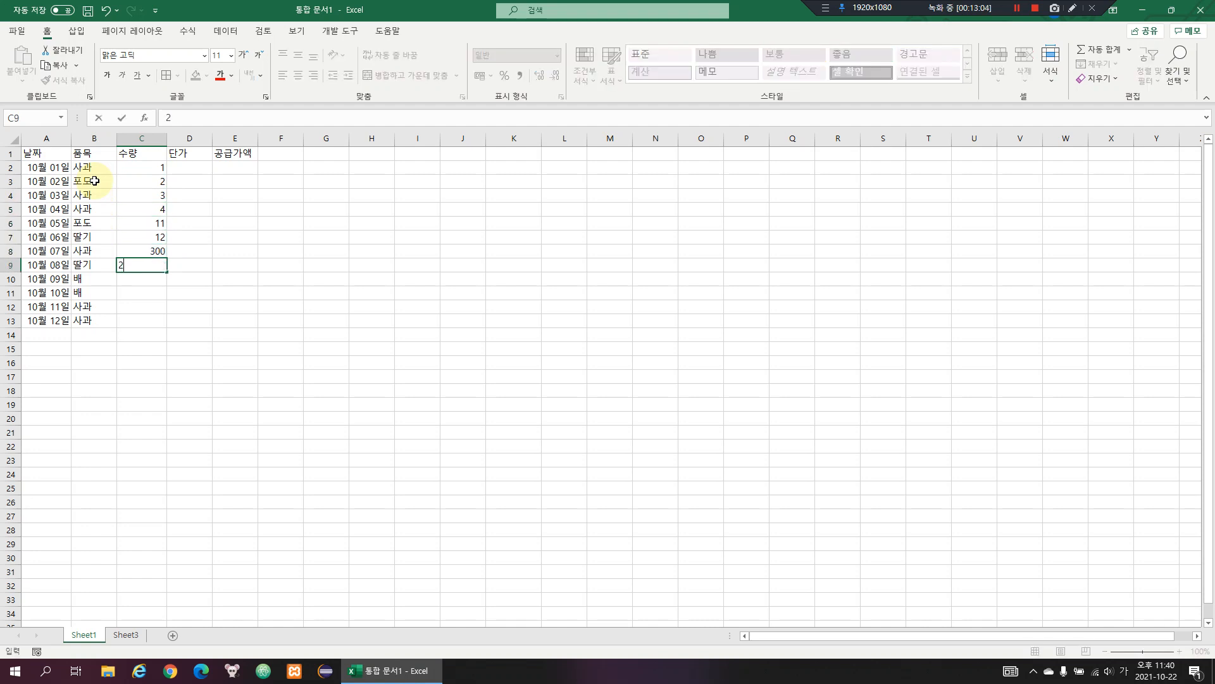
{"action": "key", "text": "Return"}
{"action": "type", "text": "3"}
{"action": "key", "text": "Return"}
{"action": "type", "text": "4"}
{"action": "key", "text": "Return"}
{"action": "type", "text": "1"}
{"action": "key", "text": "Return"}
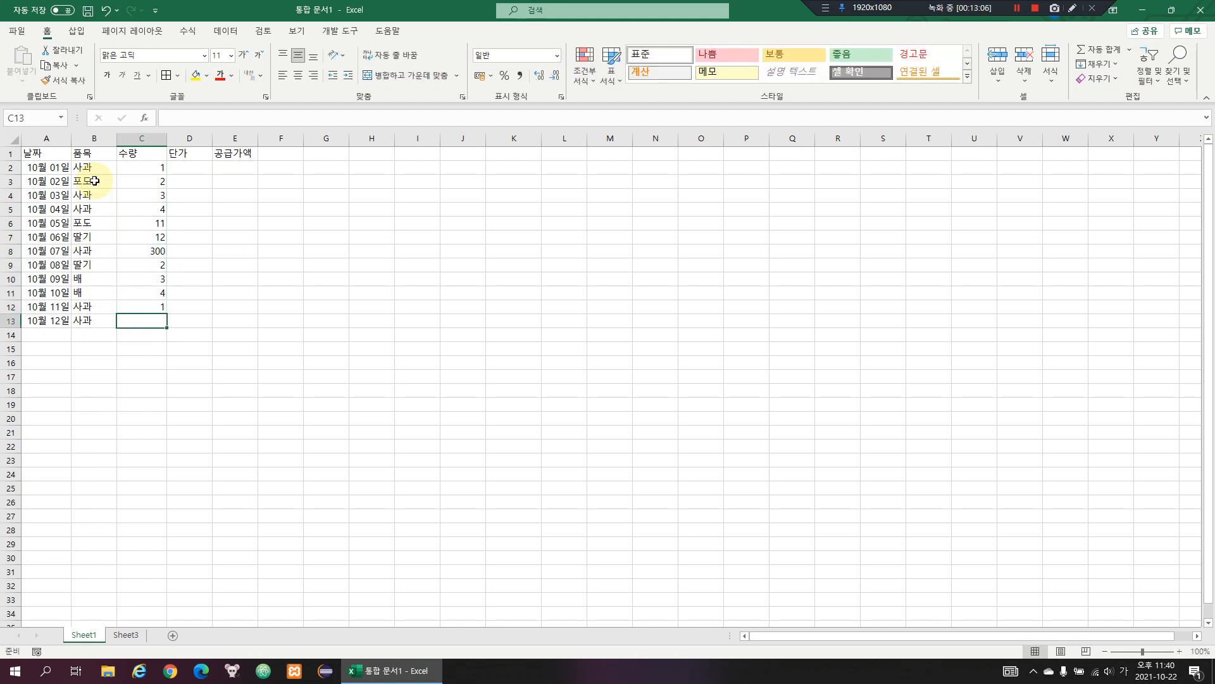
{"action": "type", "text": "100"}
{"action": "key", "text": "Return"}
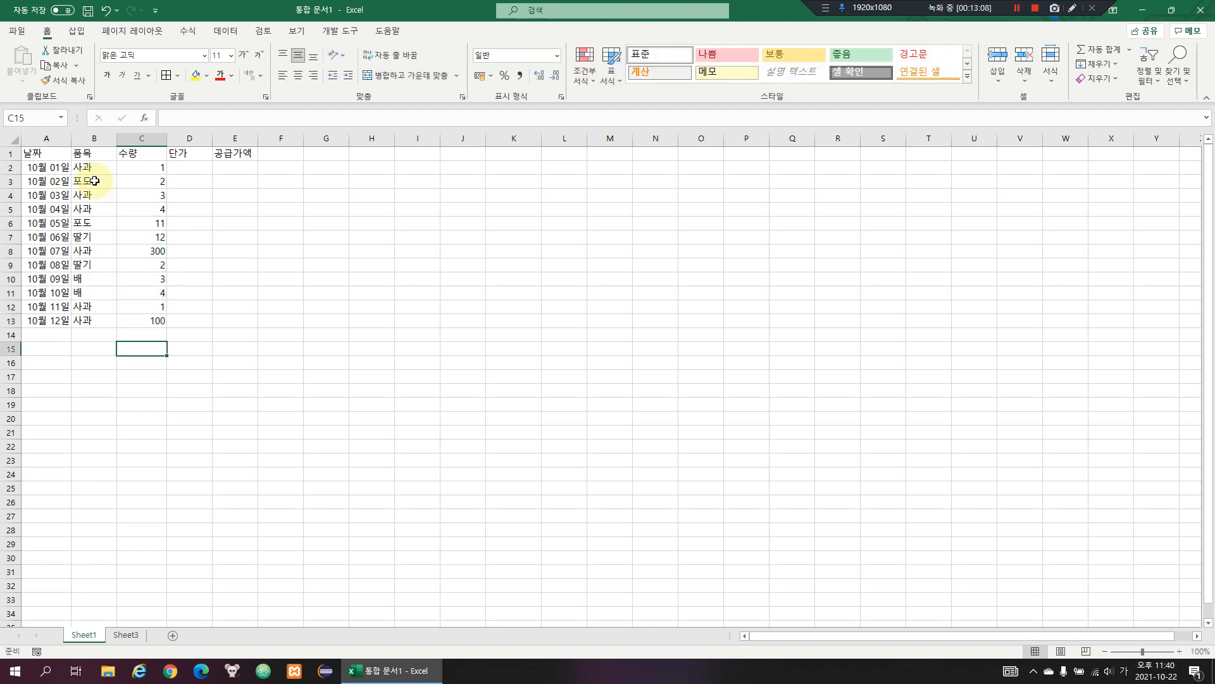
{"action": "key", "text": "Up"}
{"action": "key", "text": "ctrl+Up"}
{"action": "key", "text": "Right"}
{"action": "key", "text": "Down"}
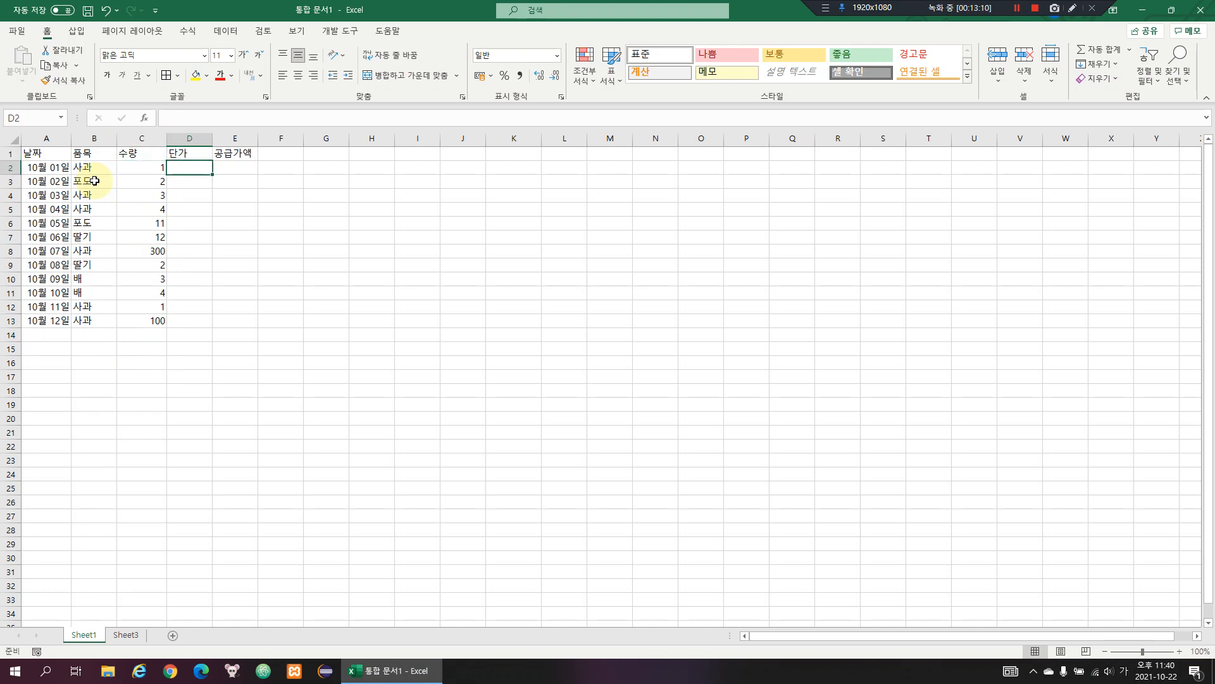
{"action": "type", "text": "1000"}
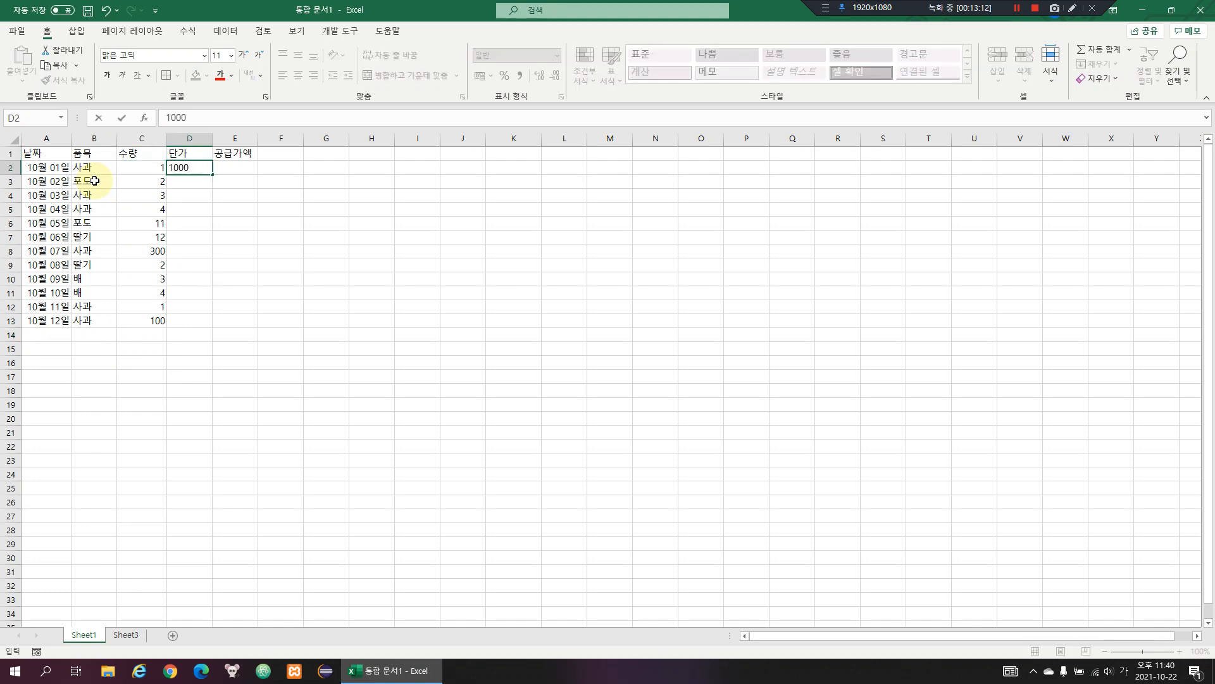
{"action": "key", "text": "Escape"}
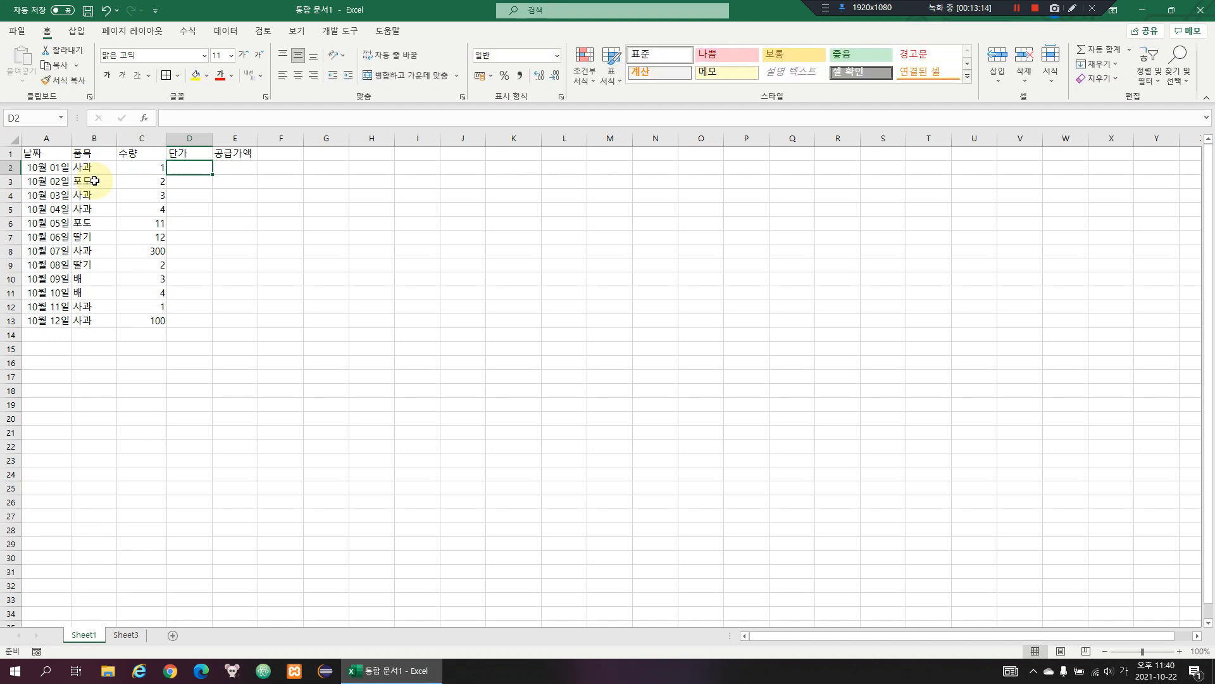
Copy the item names in B2:B13 and paste them starting at J2
{"action": "key", "text": "Left"}
{"action": "key", "text": "Left"}
{"action": "key", "text": "Left"}
{"action": "key", "text": "Right"}
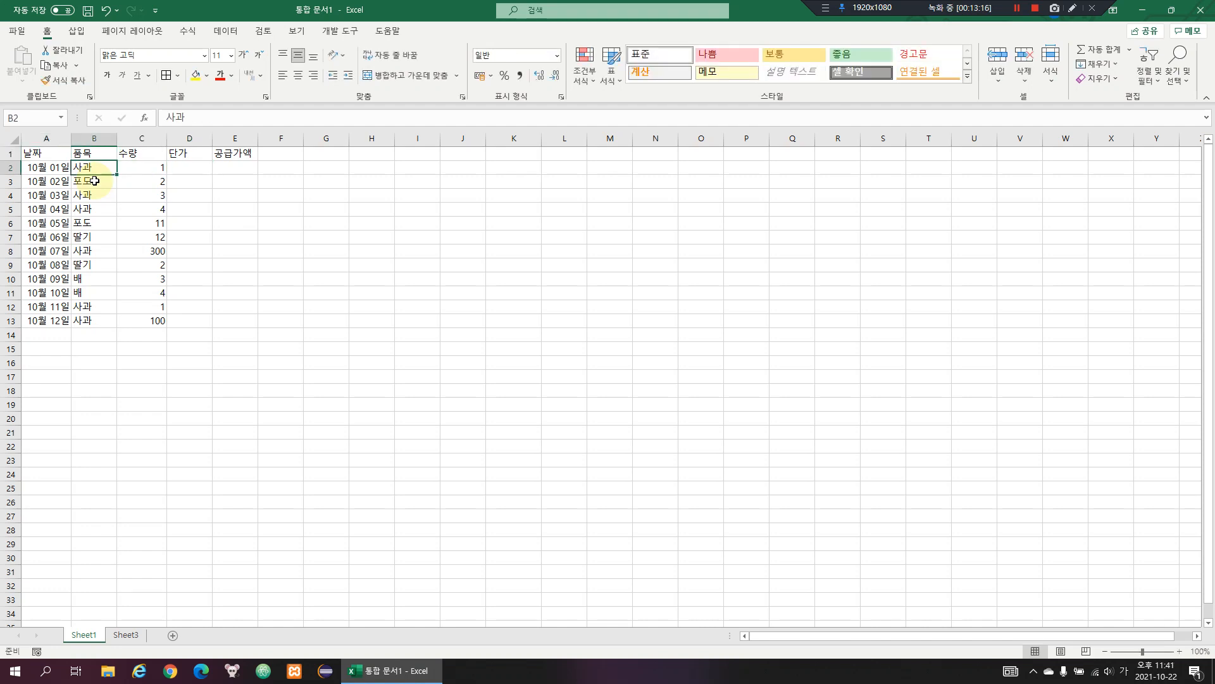
{"action": "key", "text": "ctrl+shift+Down"}
{"action": "key", "text": "ctrl+c"}
{"action": "left_click", "coordinate": [482, 165]}
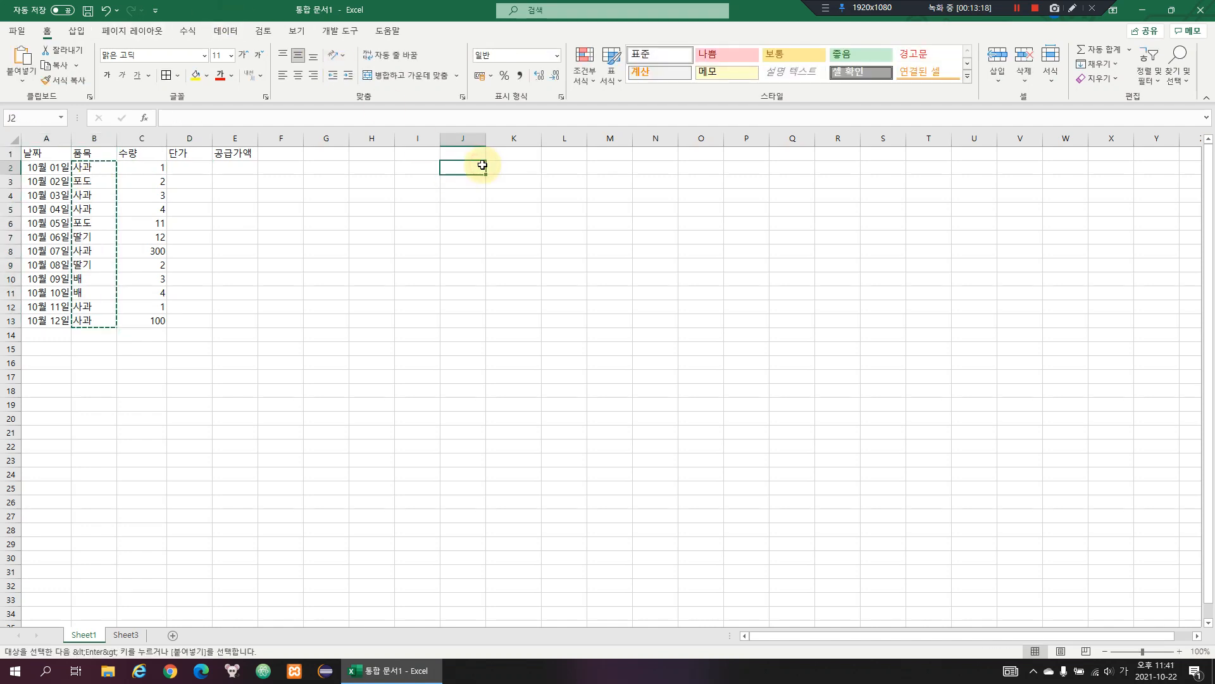
{"action": "key", "text": "ctrl+v"}
Remove the duplicate item names from the pasted list in J2:J13, treating the data as having no header
{"action": "left_click", "coordinate": [225, 30]}
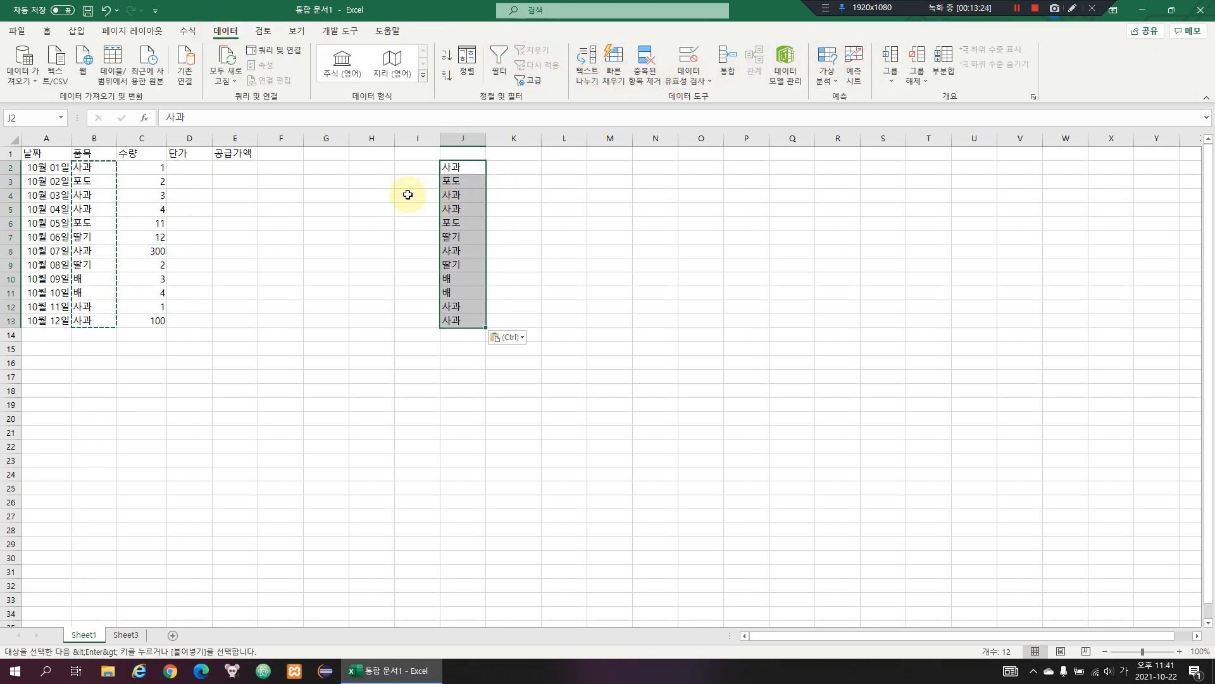
{"action": "left_click", "coordinate": [47, 30]}
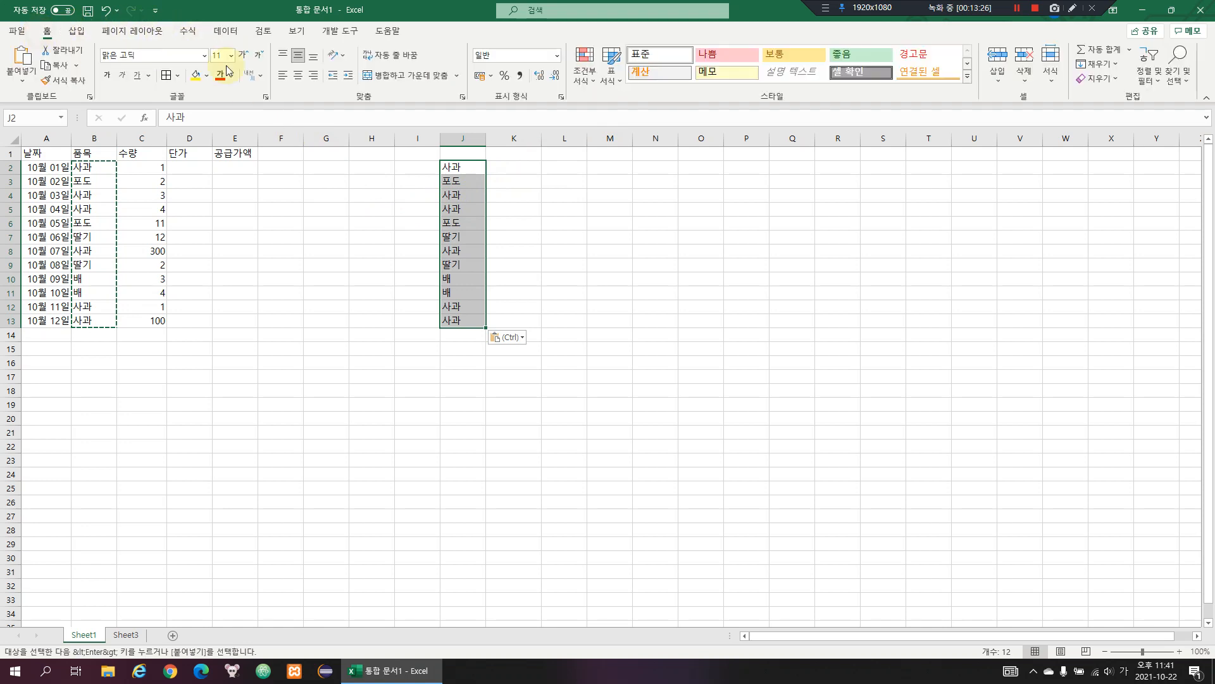
{"action": "left_click", "coordinate": [477, 198]}
{"action": "key", "text": "Escape"}
{"action": "left_click", "coordinate": [471, 169]}
{"action": "left_click", "coordinate": [464, 317], "text": "shift"}
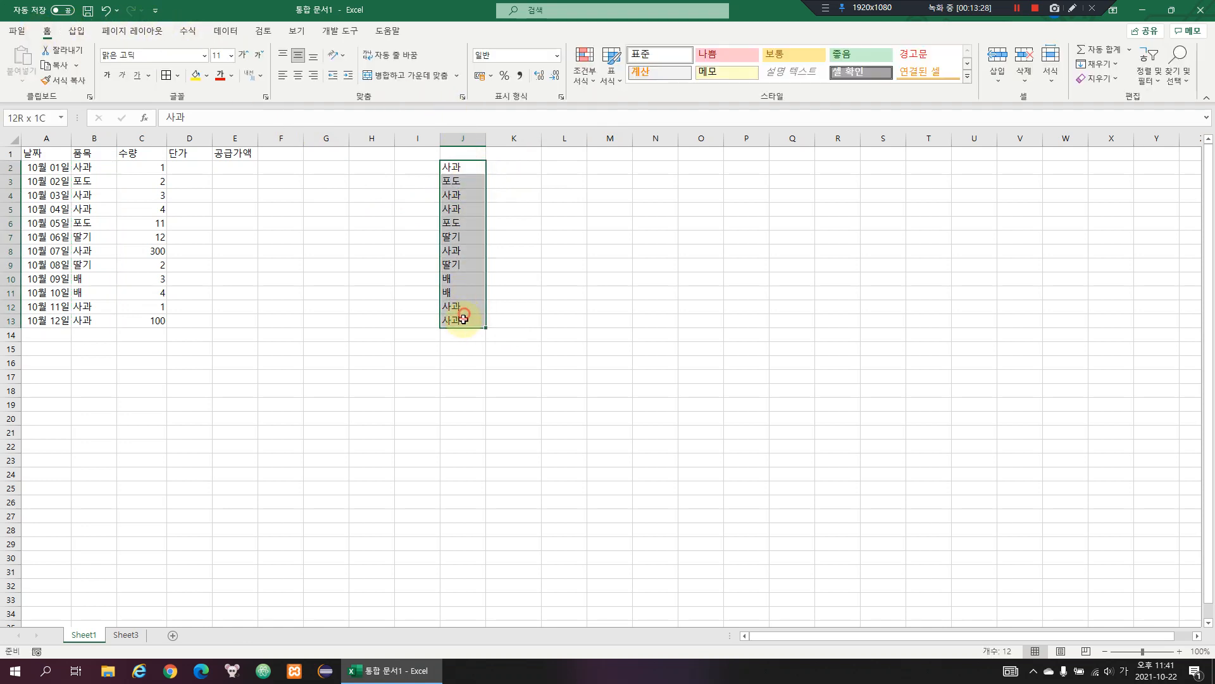
{"action": "left_click", "coordinate": [228, 33]}
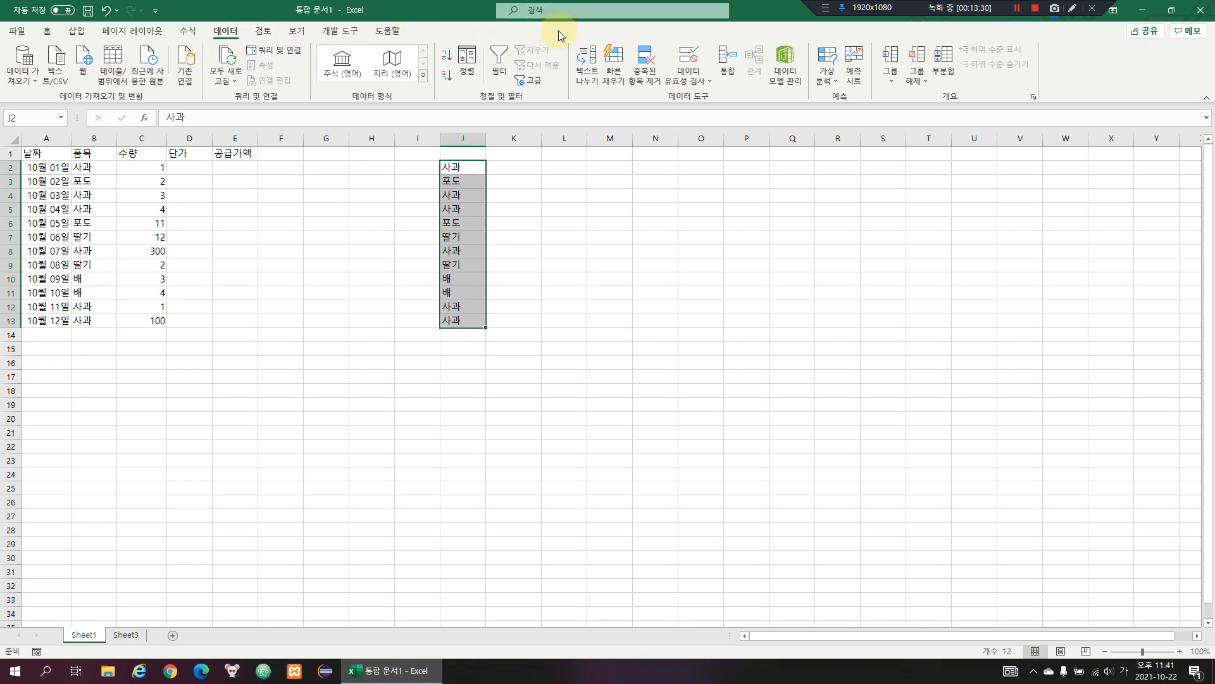
{"action": "left_click", "coordinate": [645, 63]}
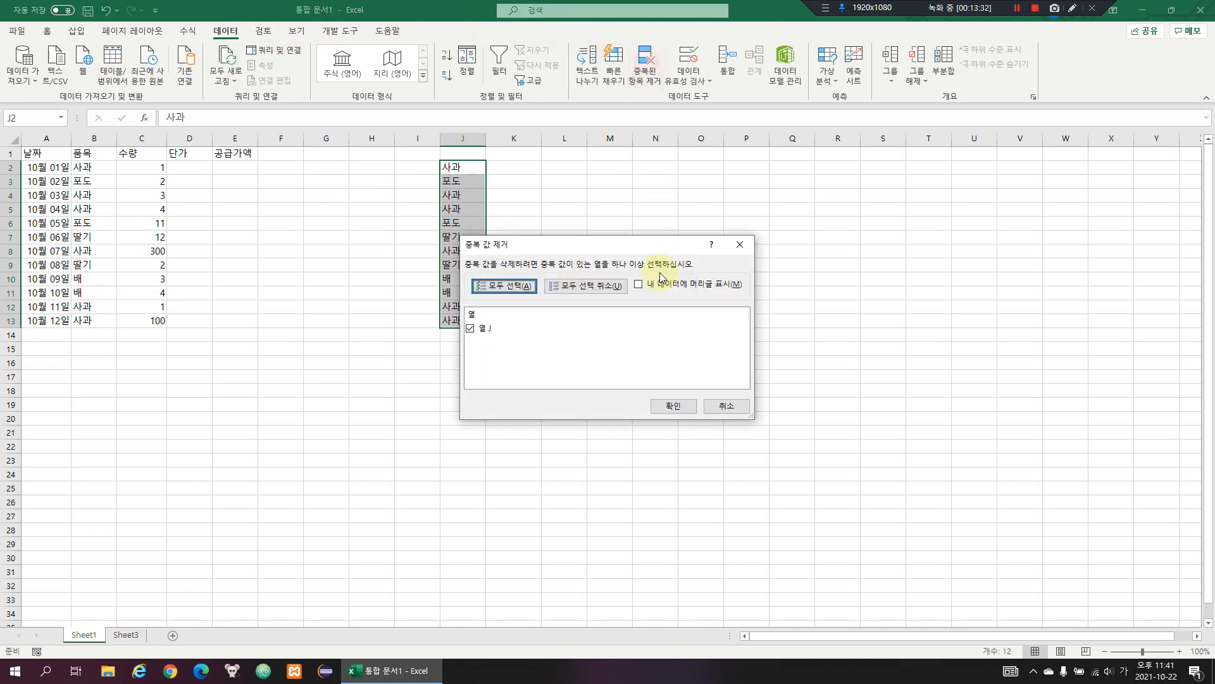
{"action": "left_click", "coordinate": [669, 405]}
{"action": "left_click", "coordinate": [596, 369]}
Enter the unit prices 3000 for 사과, 2000 for 포도, 1000 for 딸기 and 4000 for 배 in K2:K5
{"action": "left_click", "coordinate": [506, 168]}
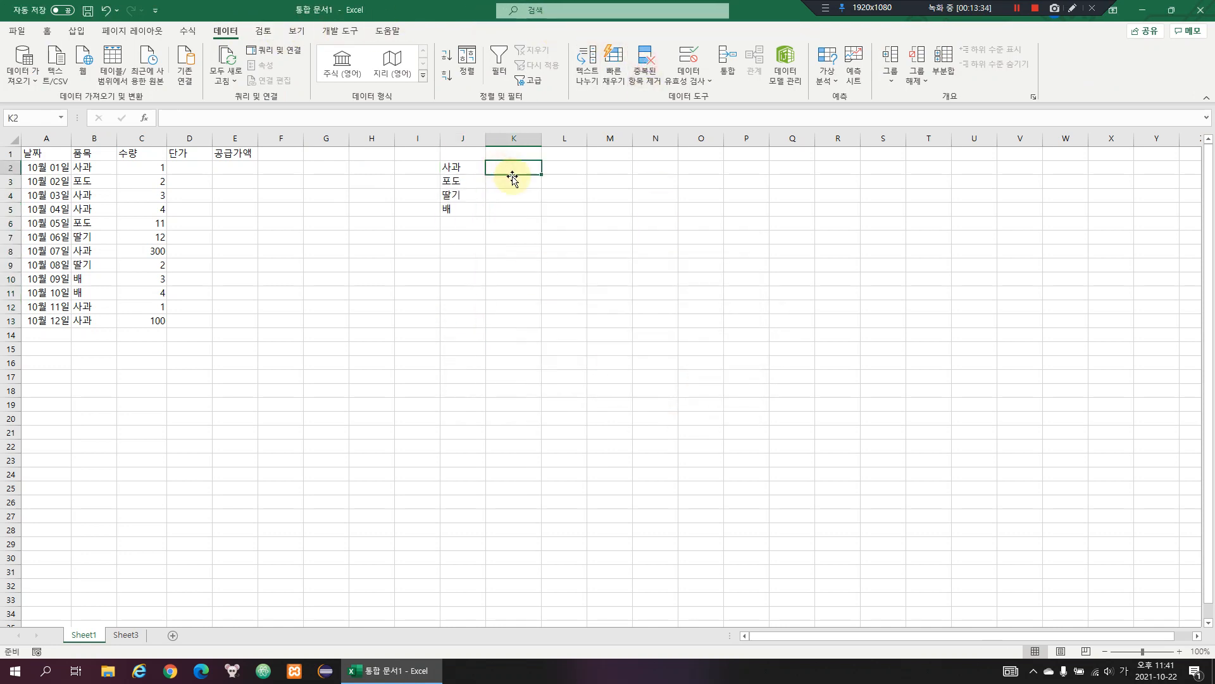
{"action": "type", "text": "1"}
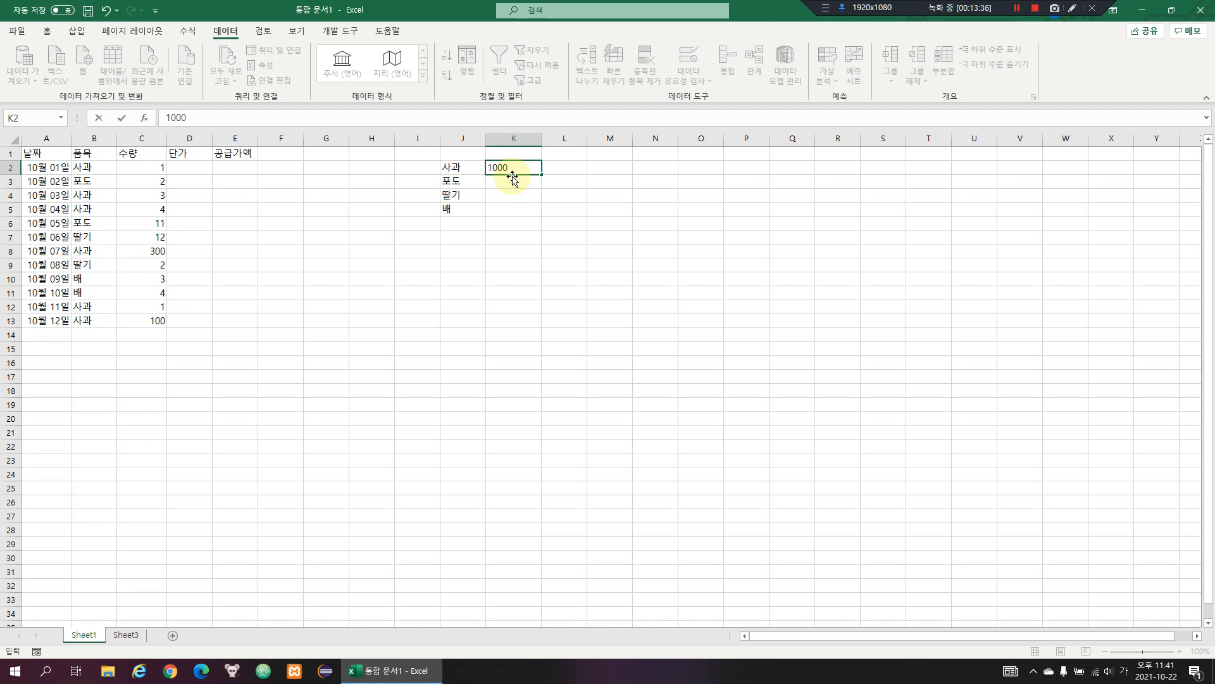
{"action": "type", "text": "000"}
{"action": "left_click", "coordinate": [512, 181]}
{"action": "type", "text": "200"}
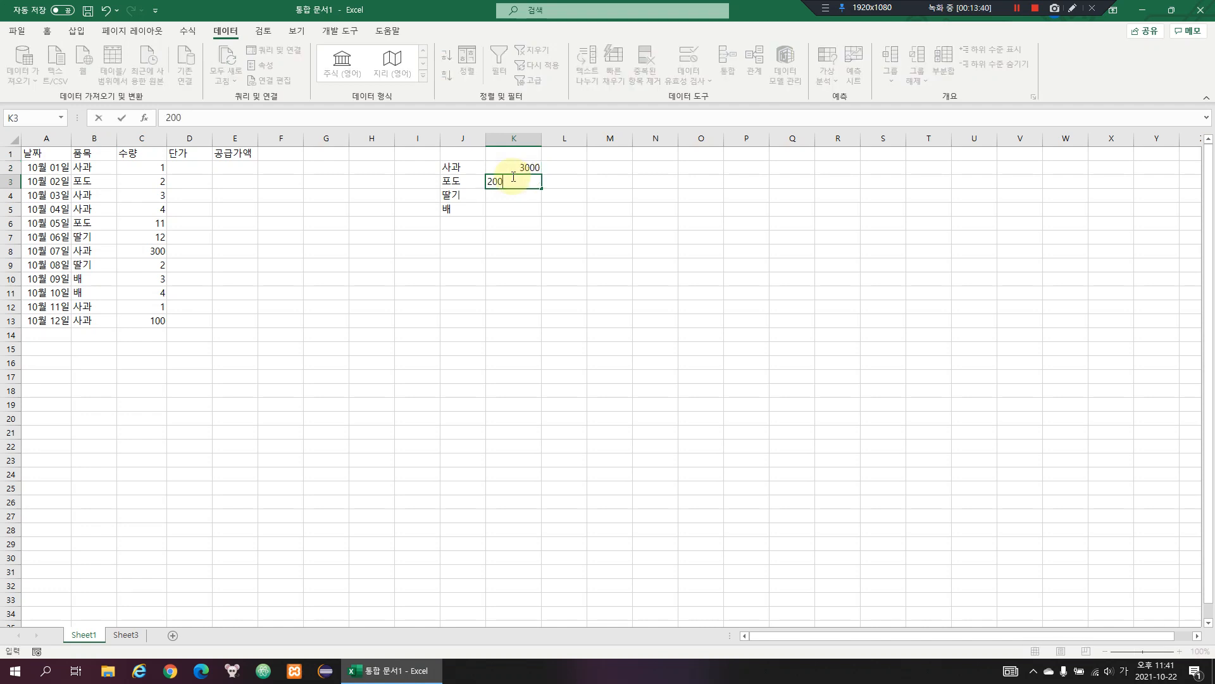
{"action": "type", "text": "0"}
{"action": "key", "text": "Return"}
{"action": "type", "text": "1000"}
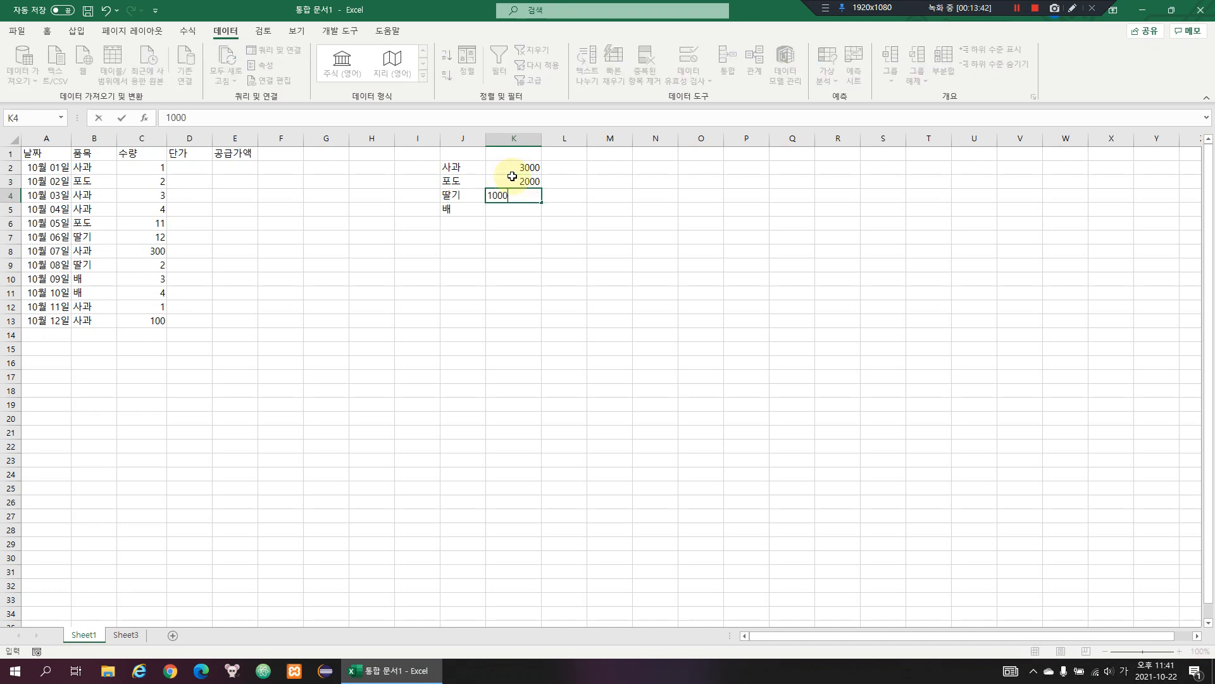
{"action": "key", "text": "Return"}
{"action": "type", "text": "4000"}
{"action": "key", "text": "Return"}
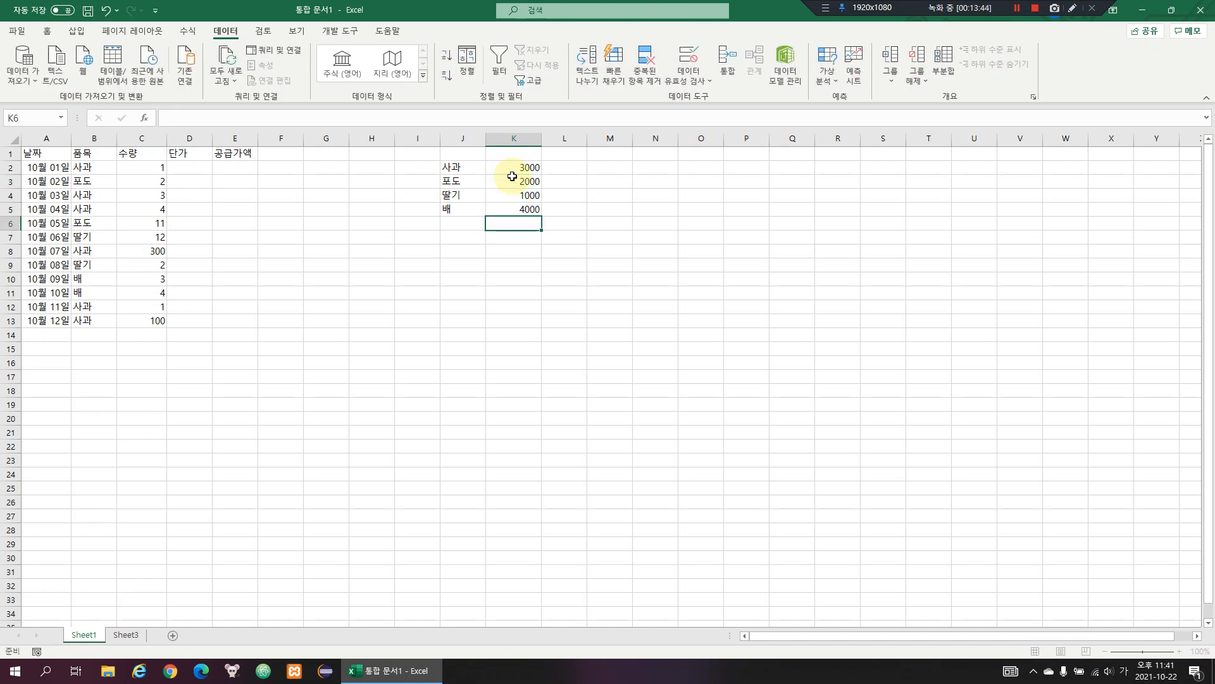
Add the headers 품목 in J1 and 단가 in K1 above the unit price list
{"action": "left_click", "coordinate": [195, 152]}
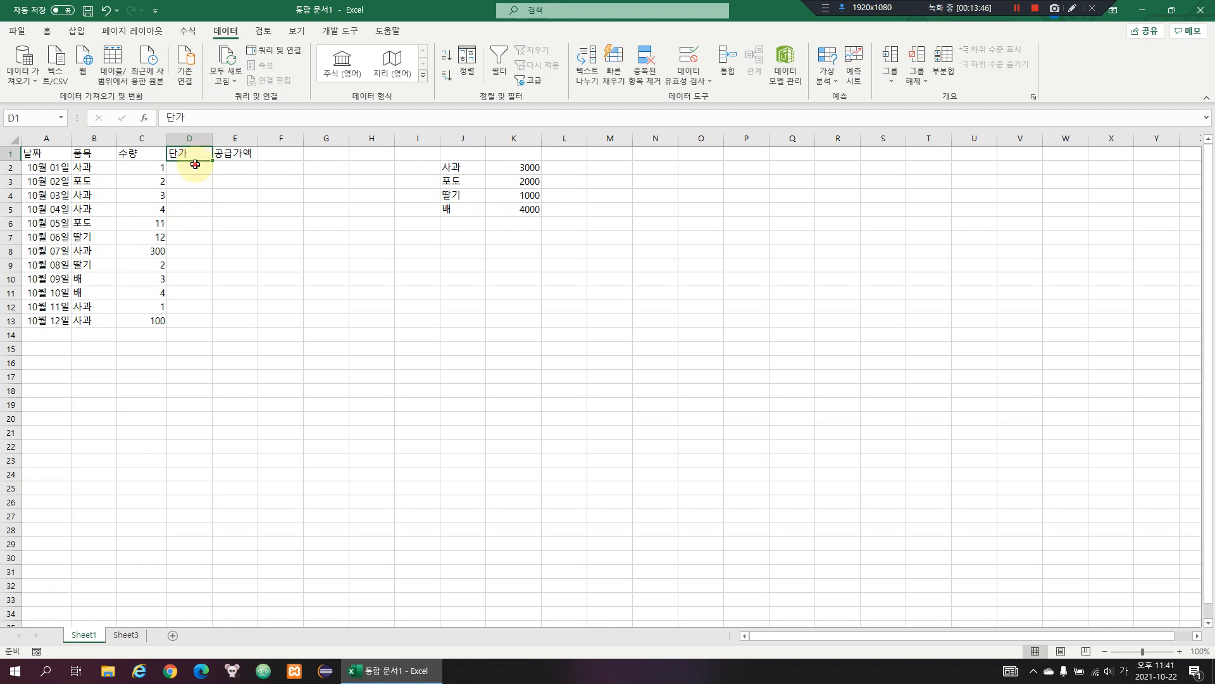
{"action": "left_click_drag", "start_coordinate": [447, 164], "coordinate": [520, 214]}
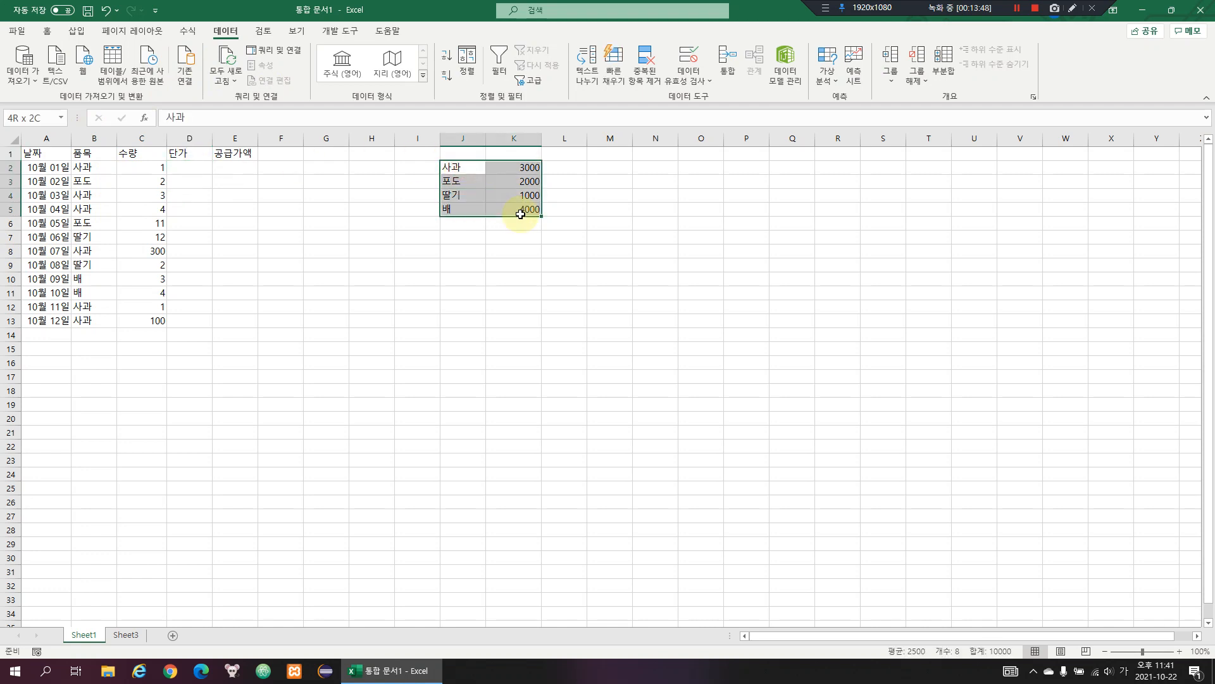
{"action": "left_click", "coordinate": [464, 156]}
{"action": "type", "text": "품목"}
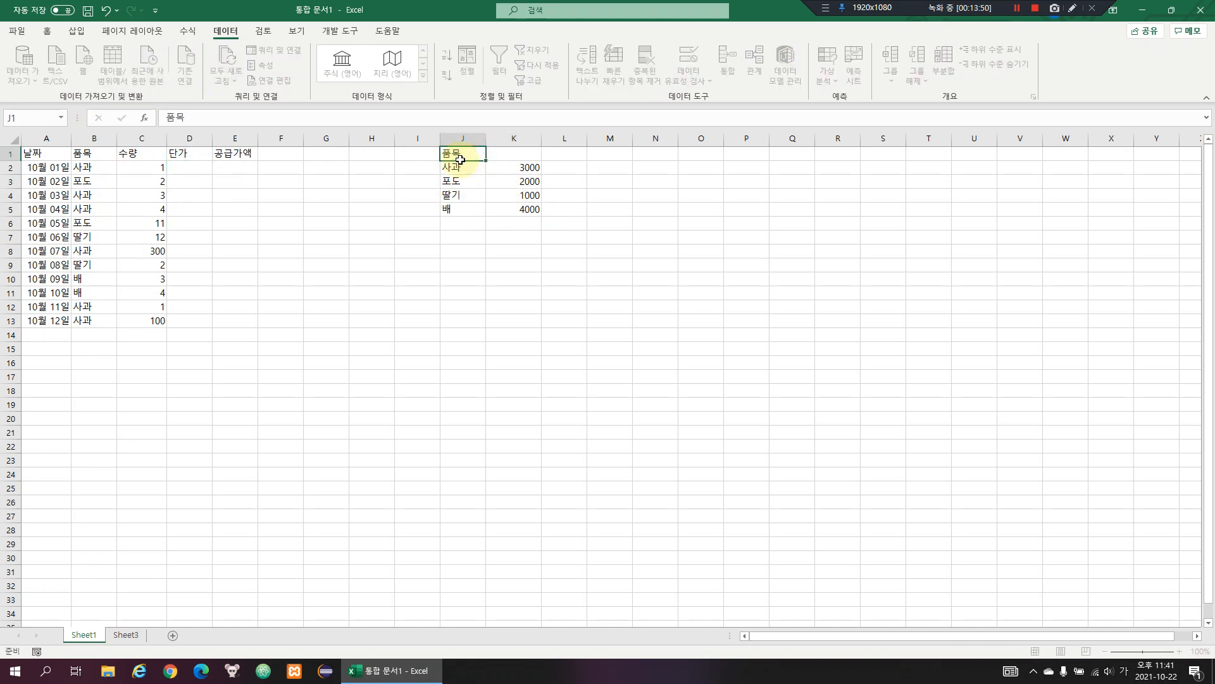
{"action": "key", "text": "Tab"}
{"action": "type", "text": "단가"}
{"action": "key", "text": "Return"}
Start a VLOOKUP formula in D2 under 단가 with its function arguments open, using B2 as the lookup value
{"action": "key", "text": "ctrl+Left"}
{"action": "key", "text": "Right"}
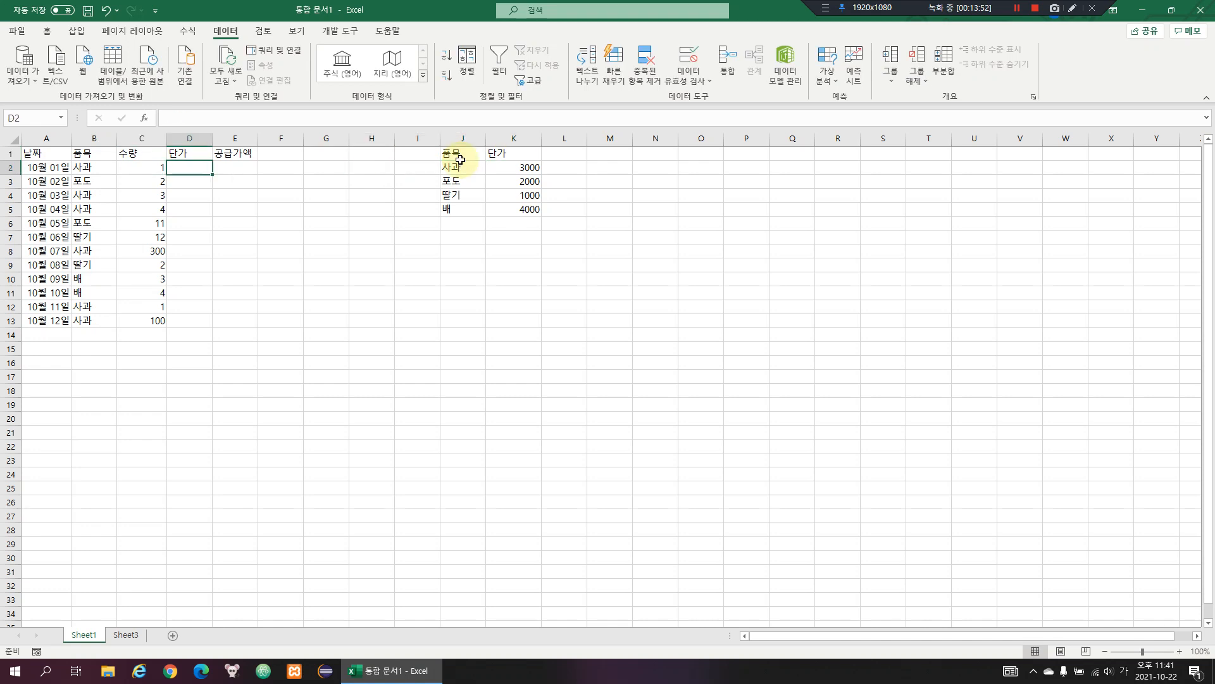
{"action": "type", "text": "=vlookup("}
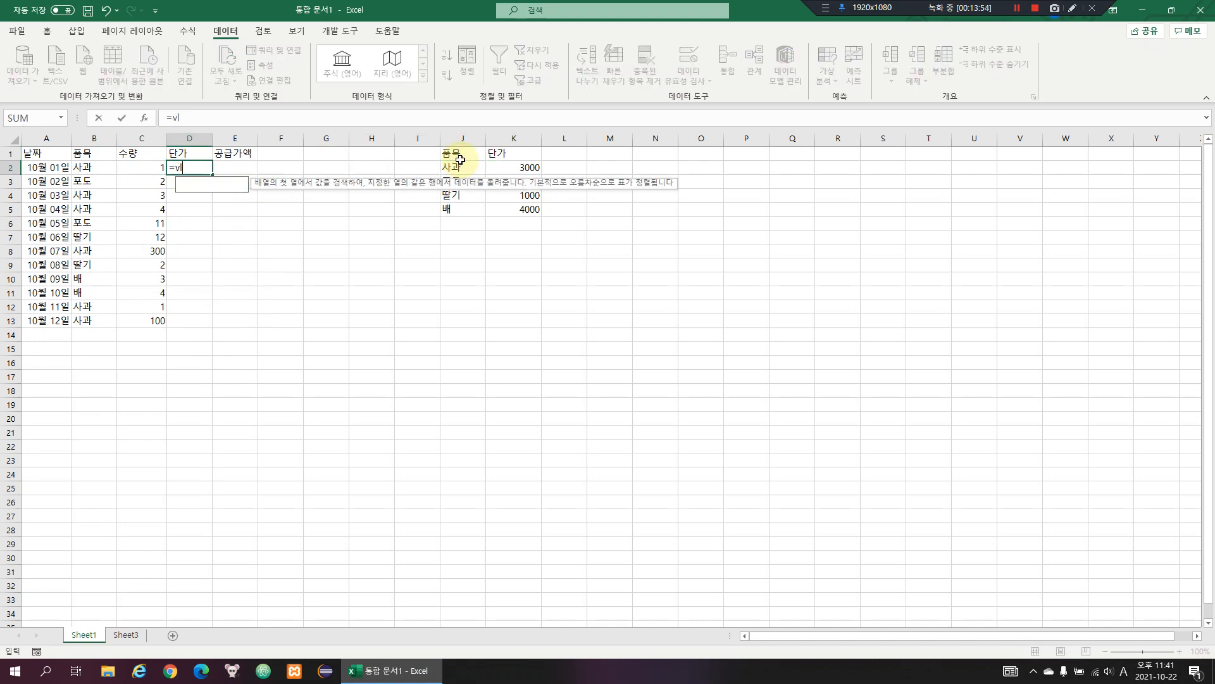
{"action": "key", "text": "ctrl+a"}
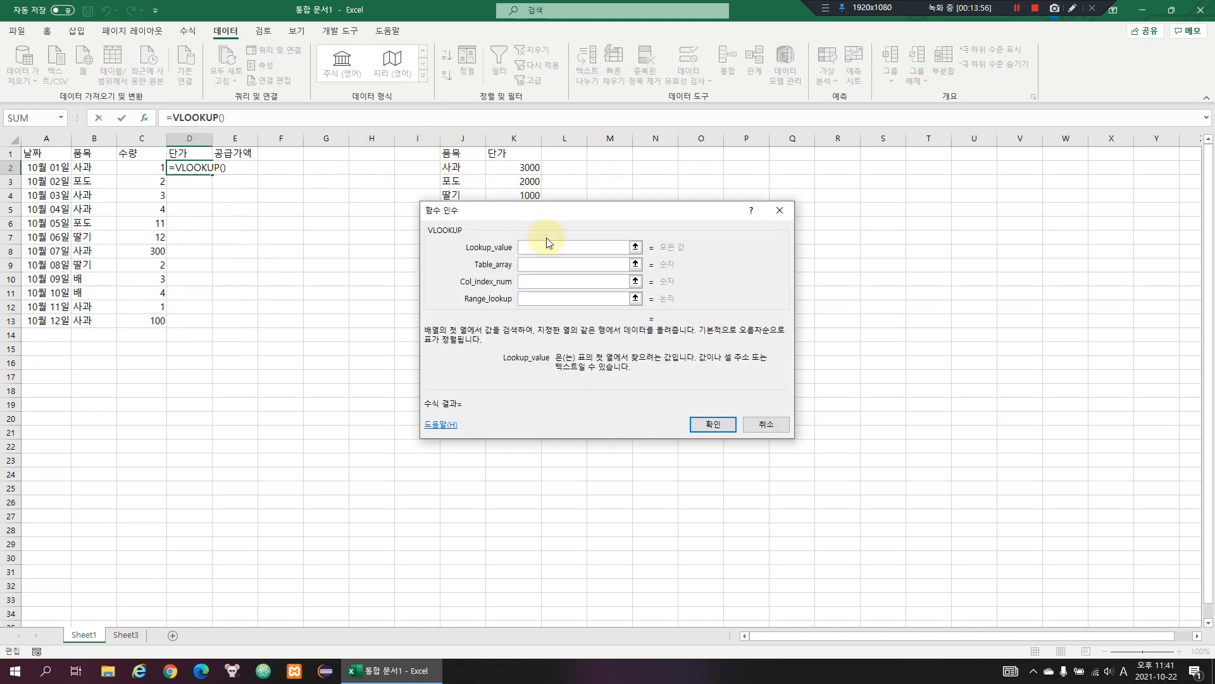
{"action": "left_click", "coordinate": [105, 166]}
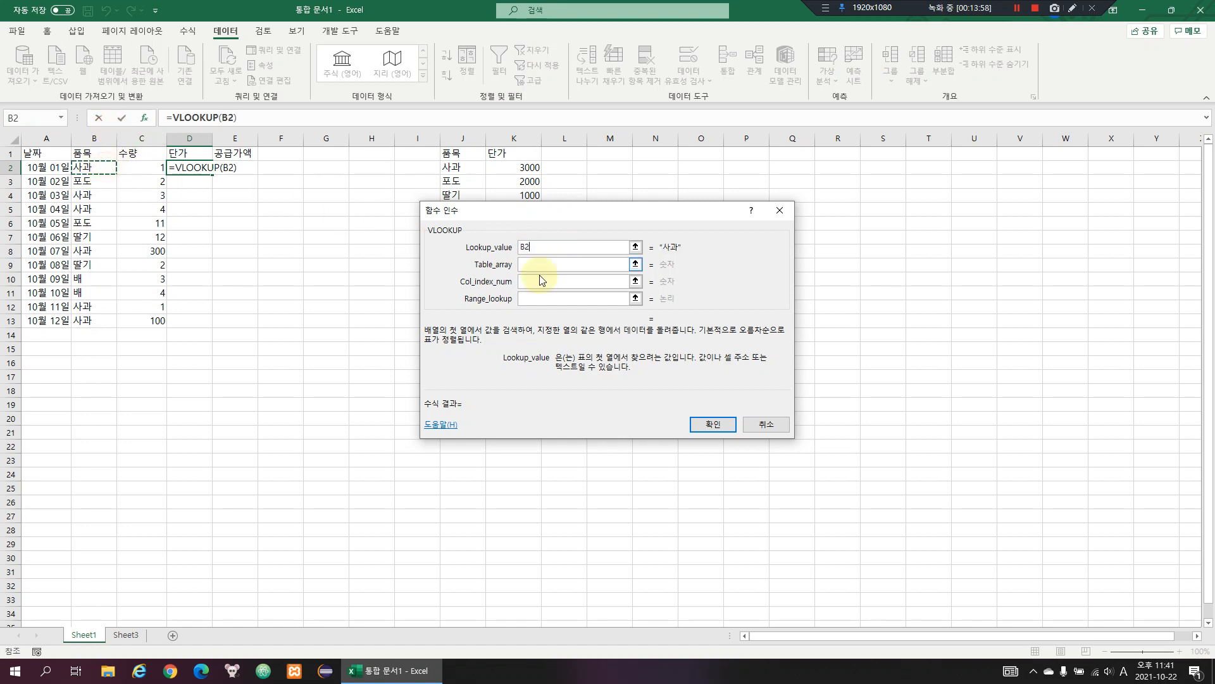
Set the VLOOKUP table array to the price list as the absolute range $J$2:$K$5
{"action": "left_click", "coordinate": [552, 266]}
{"action": "left_click_drag", "start_coordinate": [599, 217], "coordinate": [819, 226]}
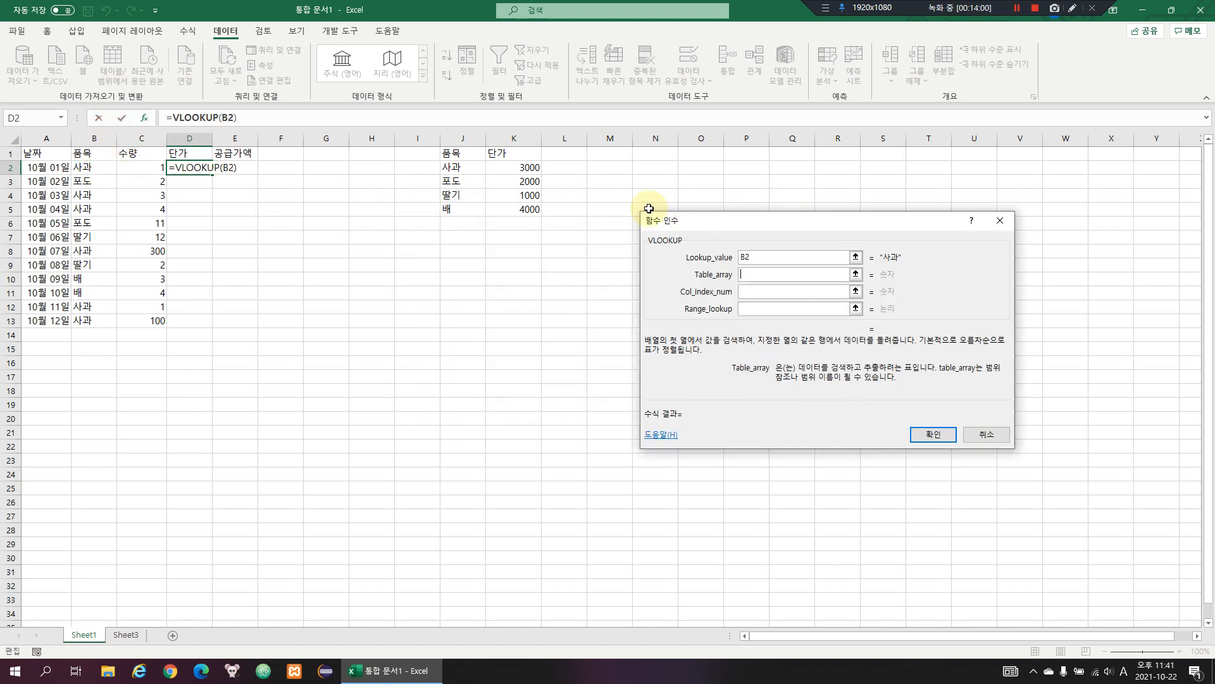
{"action": "left_click", "coordinate": [463, 166]}
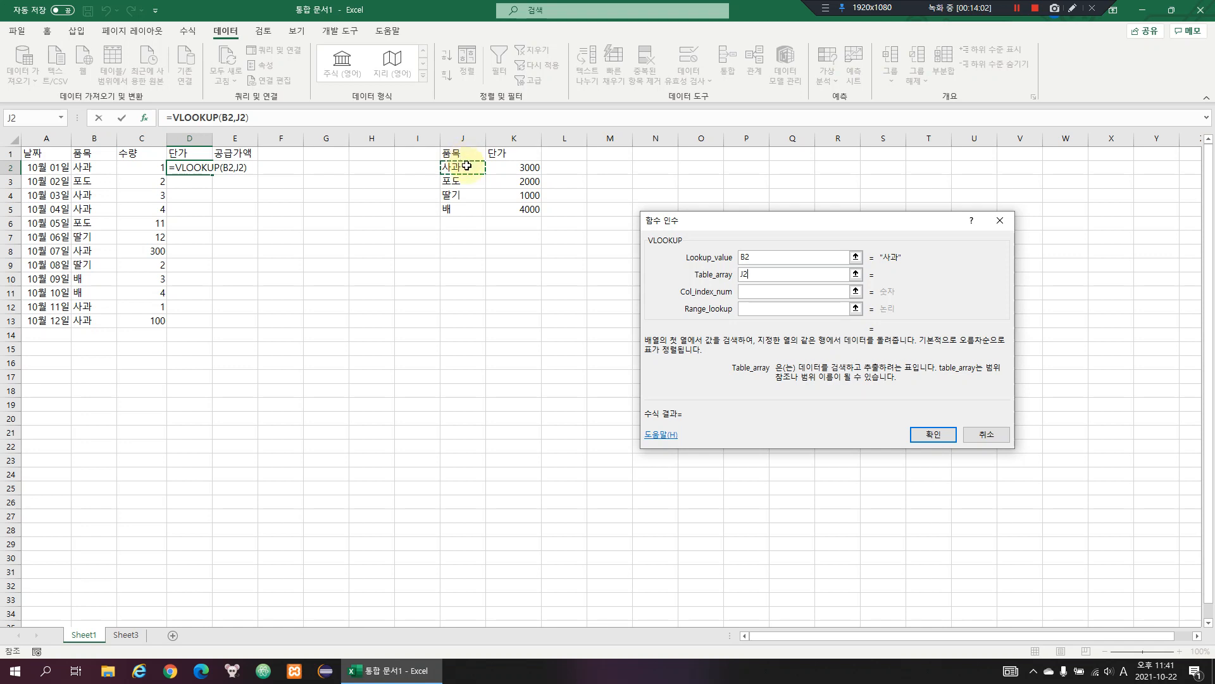
{"action": "left_click_drag", "start_coordinate": [466, 166], "coordinate": [515, 213]}
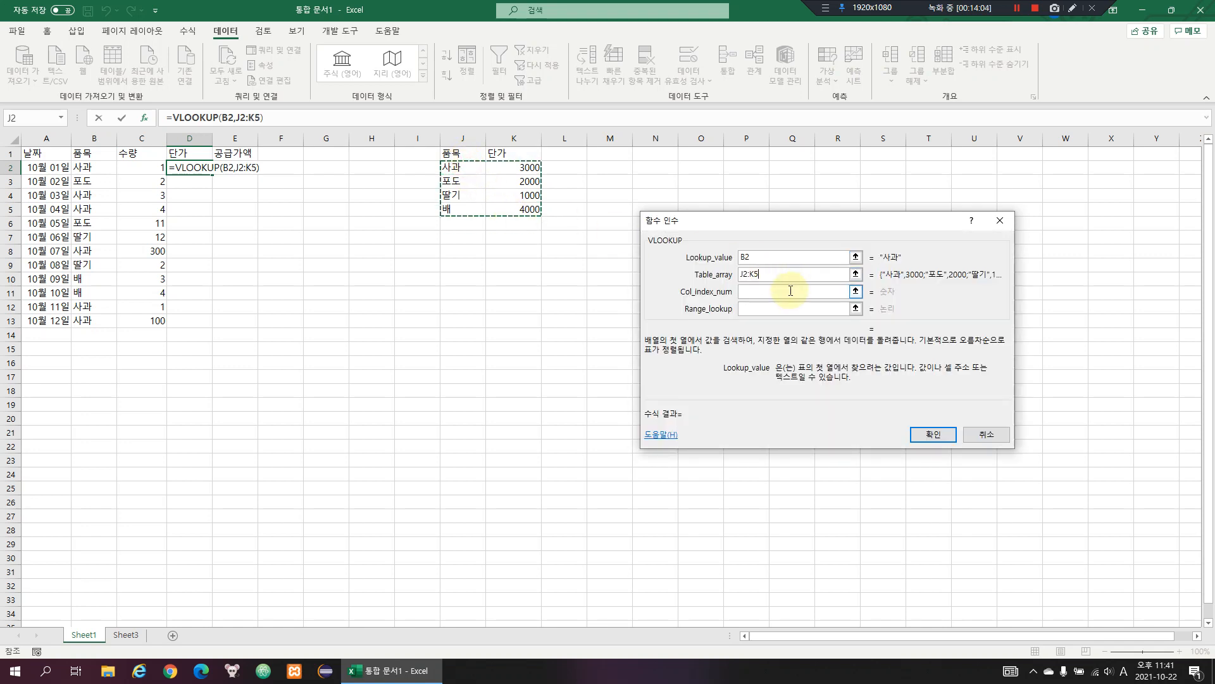
{"action": "key", "text": "F4"}
Complete the VLOOKUP with column index 2 and range lookup 0, and fill the formula down from D2 to D13
{"action": "left_click", "coordinate": [788, 289]}
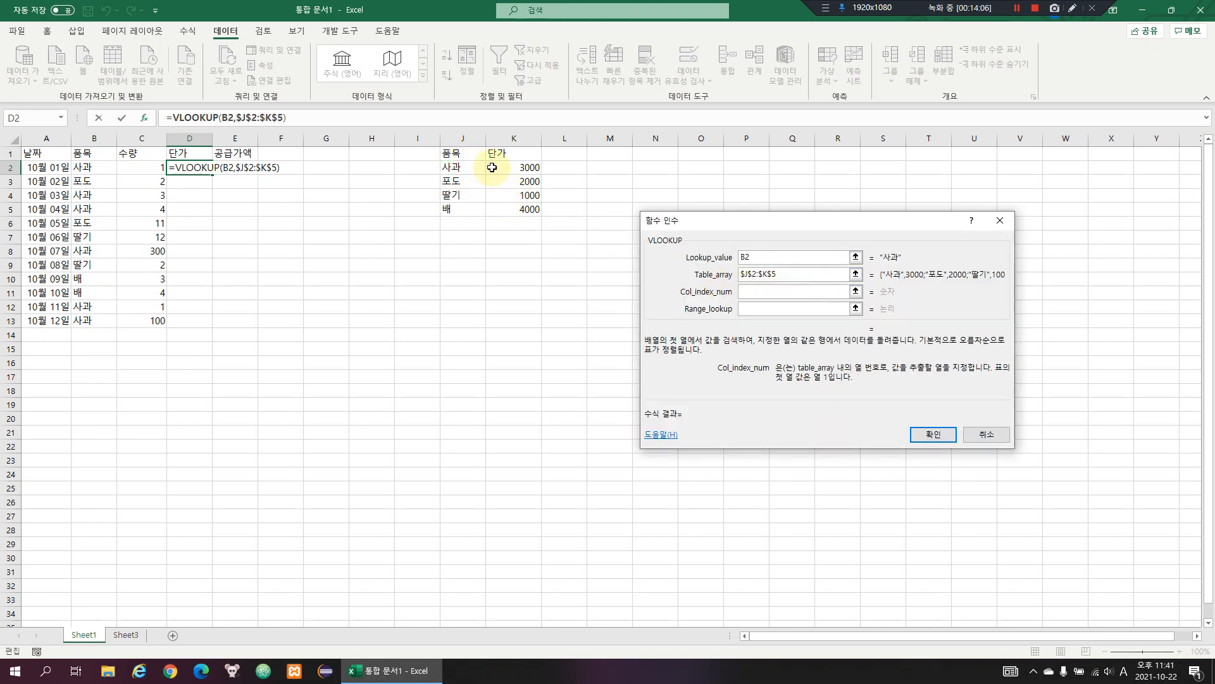
{"action": "type", "text": "2"}
{"action": "left_click", "coordinate": [752, 310]}
{"action": "type", "text": "0"}
{"action": "left_click", "coordinate": [933, 434]}
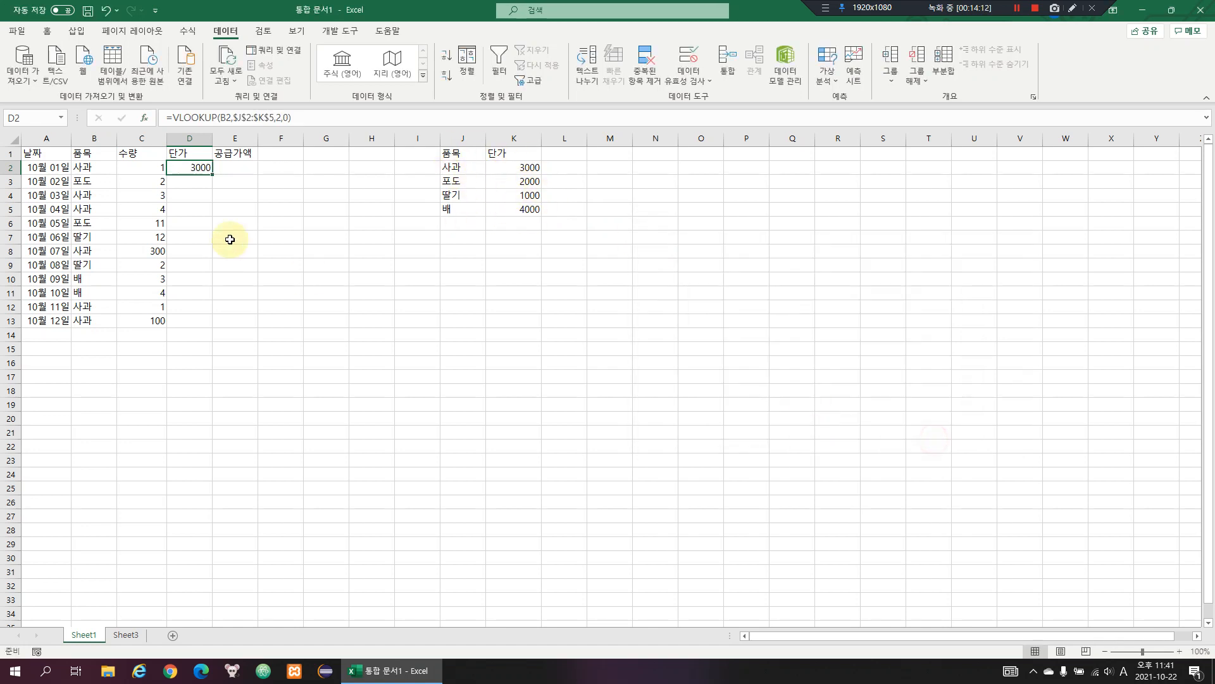
{"action": "left_click_drag", "start_coordinate": [213, 178], "coordinate": [213, 328]}
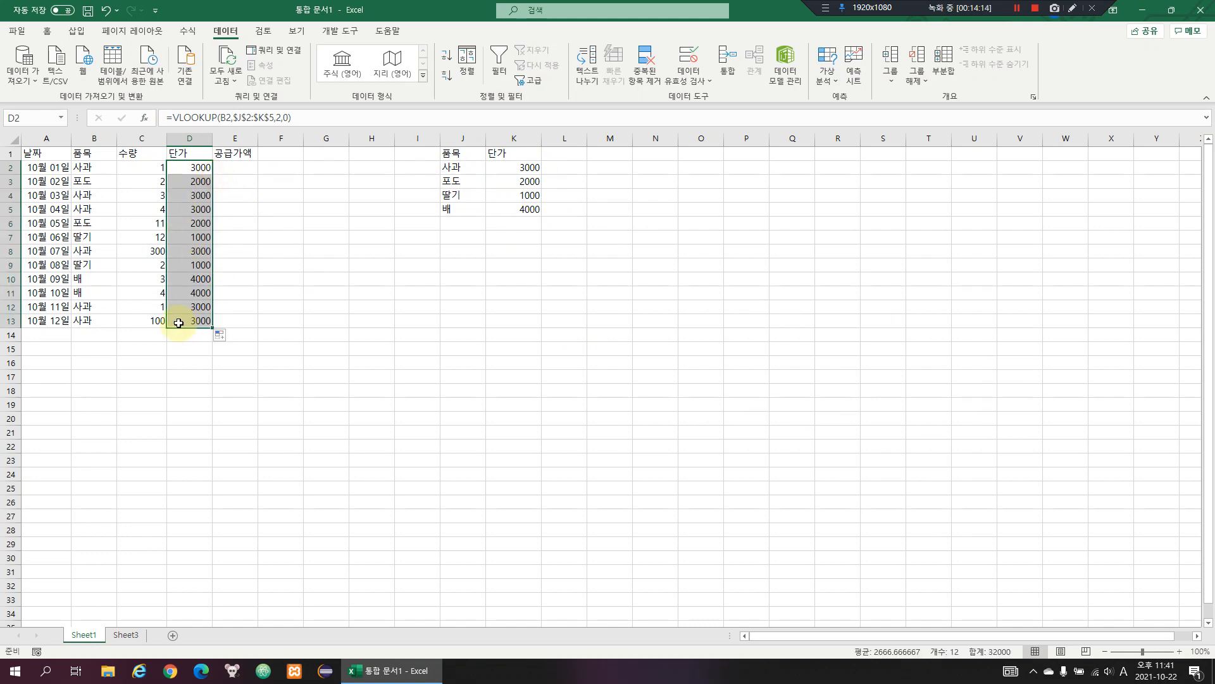
Enter a formula in E2 that multiplies the quantity in C2 by the unit price in D2 (=+C2*D2)
{"action": "left_click_drag", "start_coordinate": [200, 170], "coordinate": [201, 316]}
{"action": "left_click", "coordinate": [243, 171]}
{"action": "type", "text": "+"}
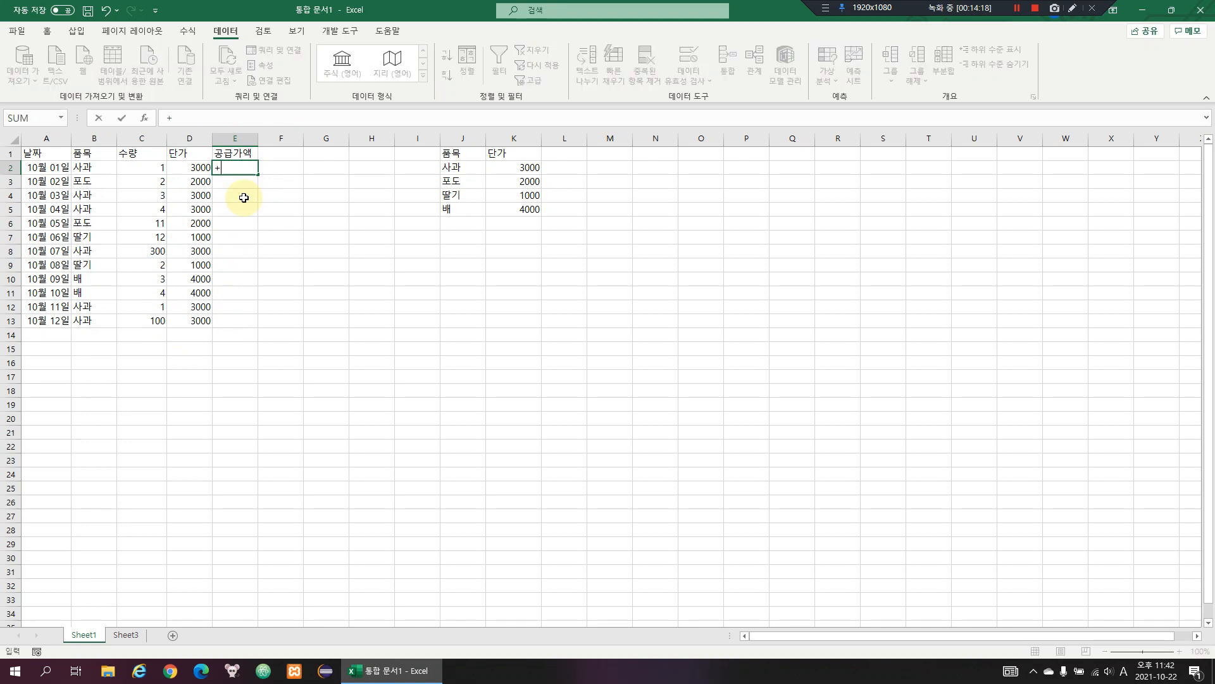
{"action": "key", "text": "Left"}
{"action": "key", "text": "Left"}
{"action": "type", "text": "*"}
{"action": "key", "text": "Left"}
{"action": "key", "text": "Return"}
Fill the 공급가액 formula from E2 down to E13, the last data row
{"action": "key", "text": "Left"}
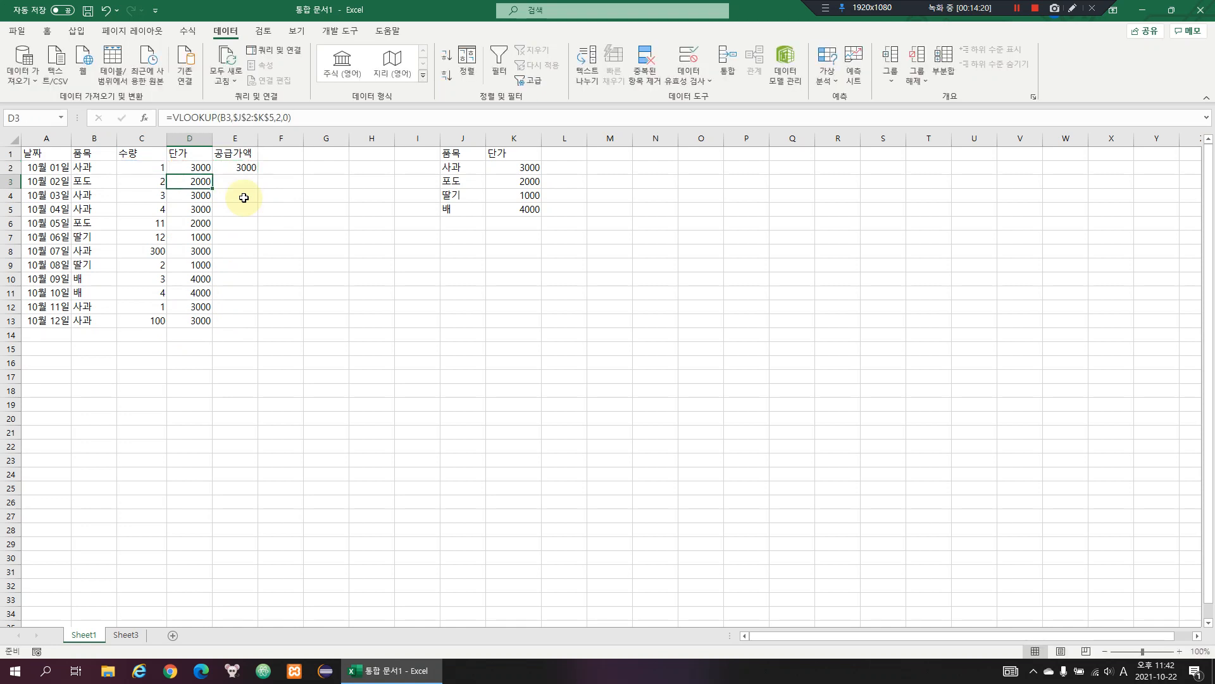
{"action": "key", "text": "ctrl+Down"}
{"action": "key", "text": "Right"}
{"action": "key", "text": "ctrl+shift+Up"}
{"action": "key", "text": "ctrl+d"}
{"action": "key", "text": "Down"}
{"action": "key", "text": "Up"}
{"action": "key", "text": "Up"}
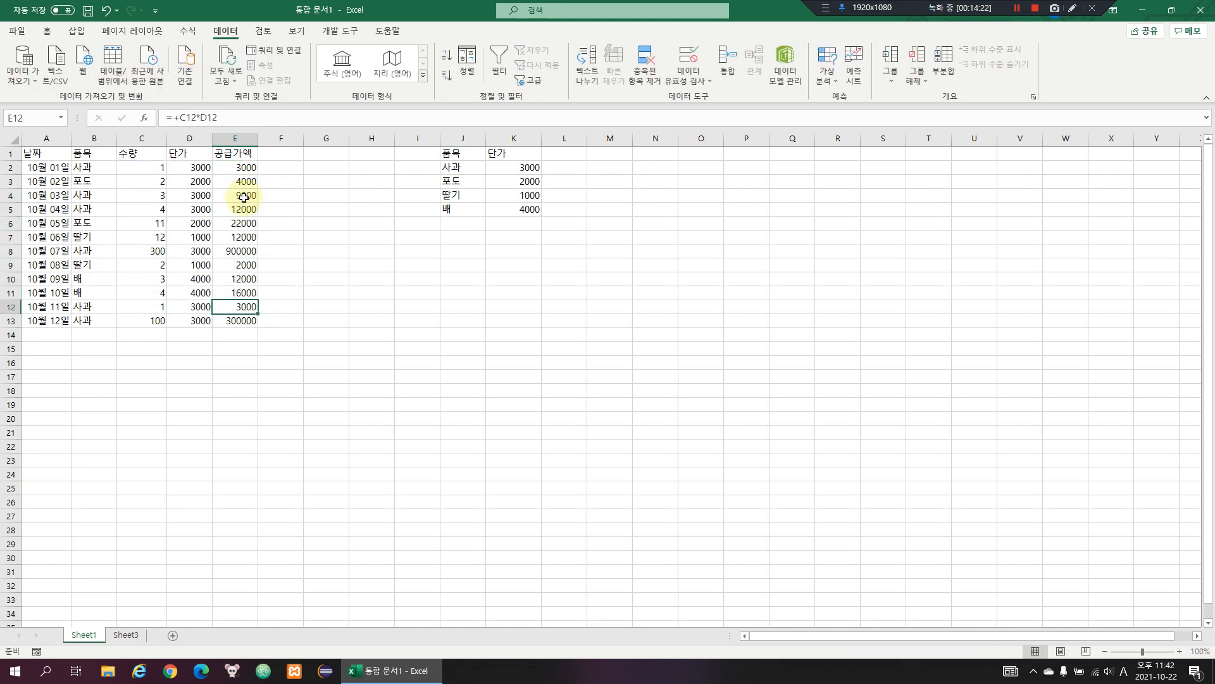
{"action": "key", "text": "Down"}
Apply the comma number style to the 수량, 단가 and 공급가액 columns (C:E)
{"action": "left_click_drag", "start_coordinate": [142, 139], "coordinate": [235, 139]}
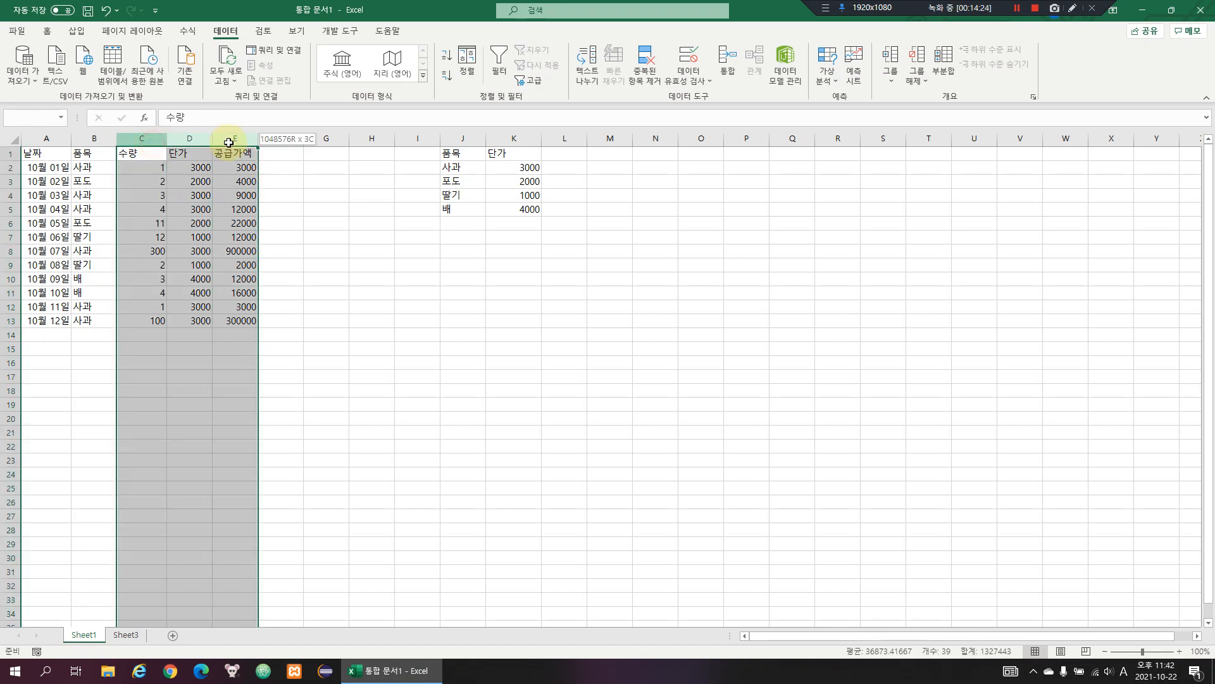
{"action": "left_click", "coordinate": [47, 31]}
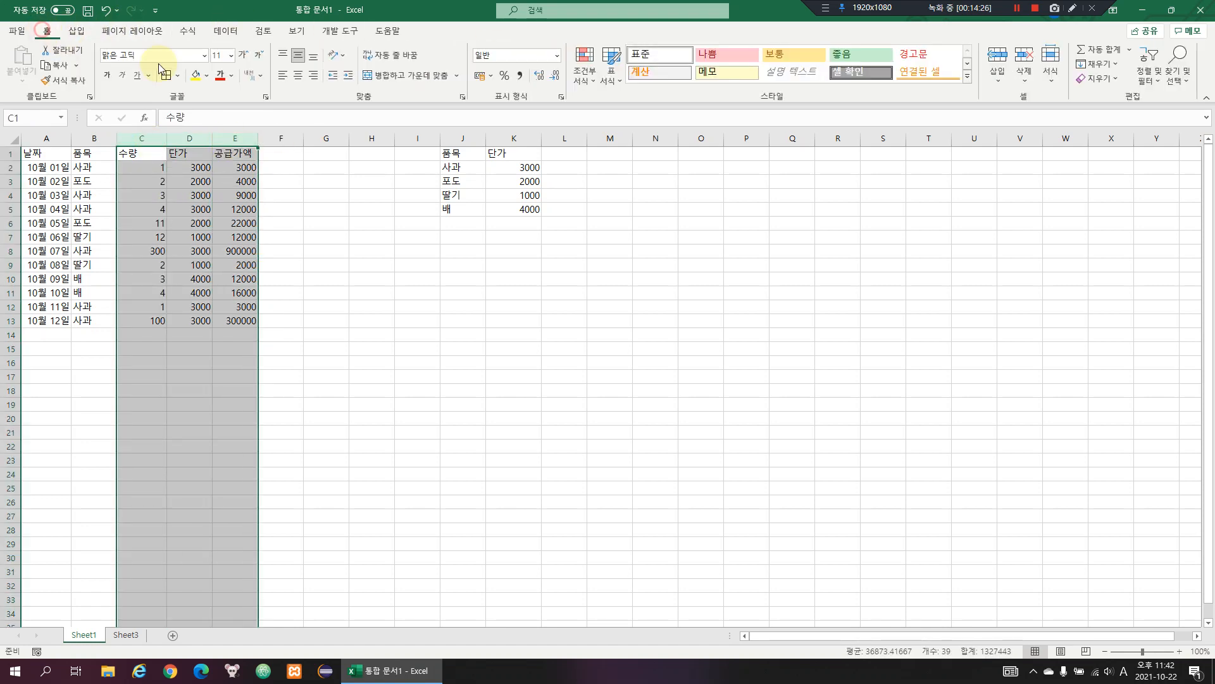
{"action": "left_click", "coordinate": [519, 75]}
Add all borders to the whole sales table A1:E13
{"action": "left_click", "coordinate": [120, 259]}
{"action": "key", "text": "ctrl+a"}
{"action": "key", "text": "alt+h"}
{"action": "key", "text": "b"}
{"action": "key", "text": "a"}
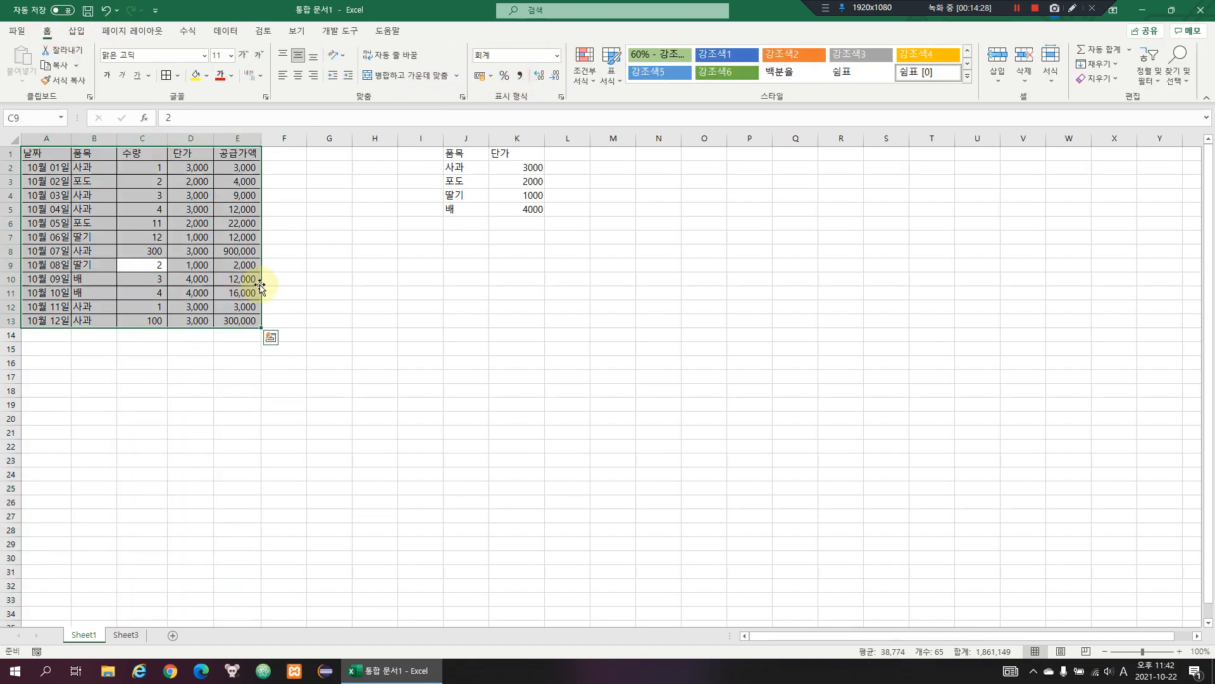
{"action": "left_click", "coordinate": [265, 282]}
Review the 품목 and 공급가액 data, and add the header 납품합계 in L1 beside the price list
{"action": "left_click_drag", "start_coordinate": [79, 167], "coordinate": [101, 317]}
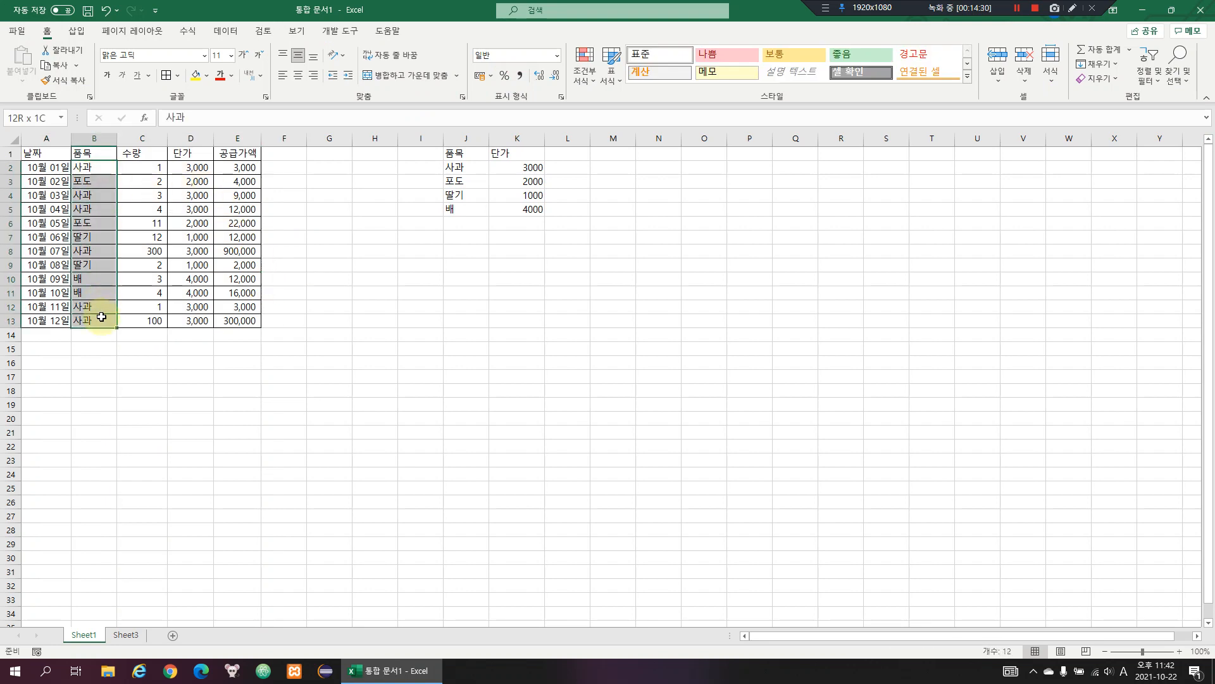
{"action": "left_click", "coordinate": [249, 168]}
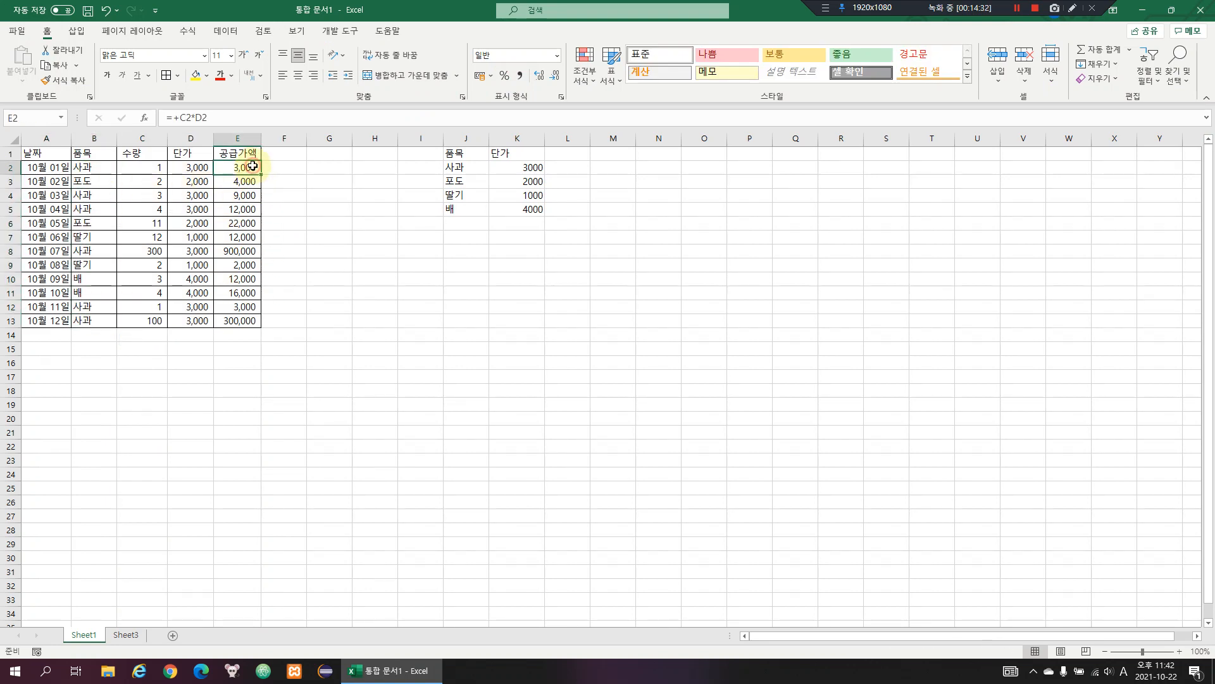
{"action": "left_click_drag", "start_coordinate": [99, 178], "coordinate": [101, 320]}
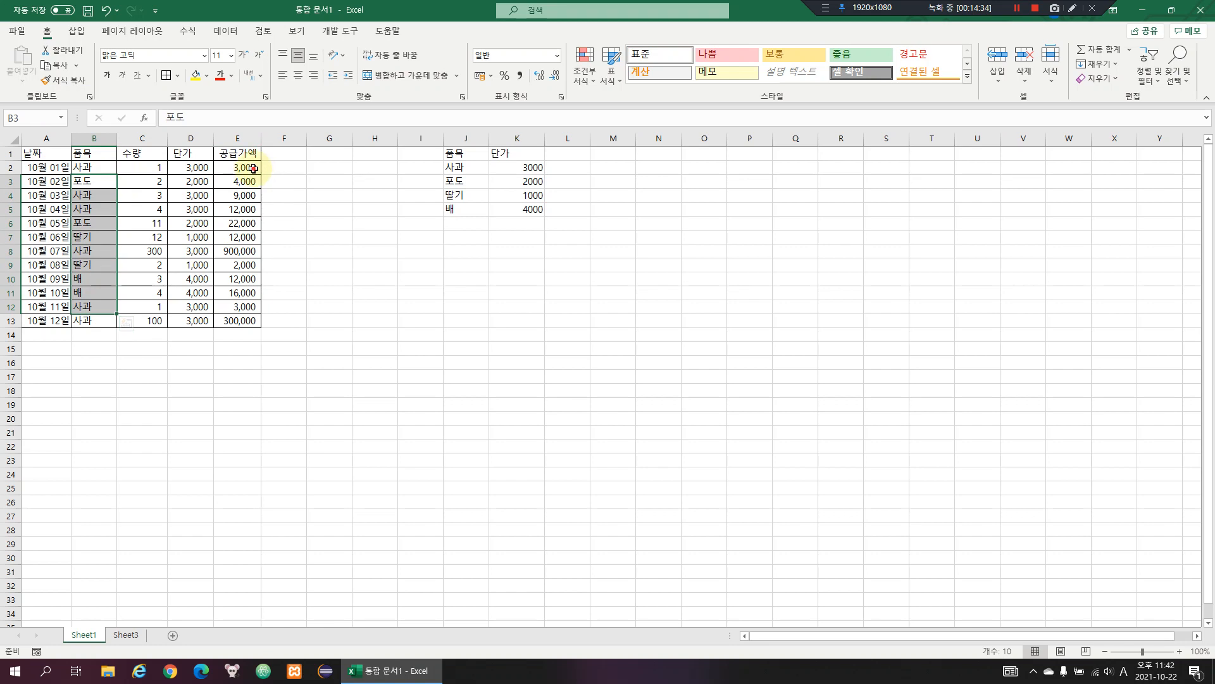
{"action": "left_click_drag", "start_coordinate": [249, 167], "coordinate": [248, 320]}
{"action": "left_click", "coordinate": [567, 154]}
{"action": "type", "text": "s"}
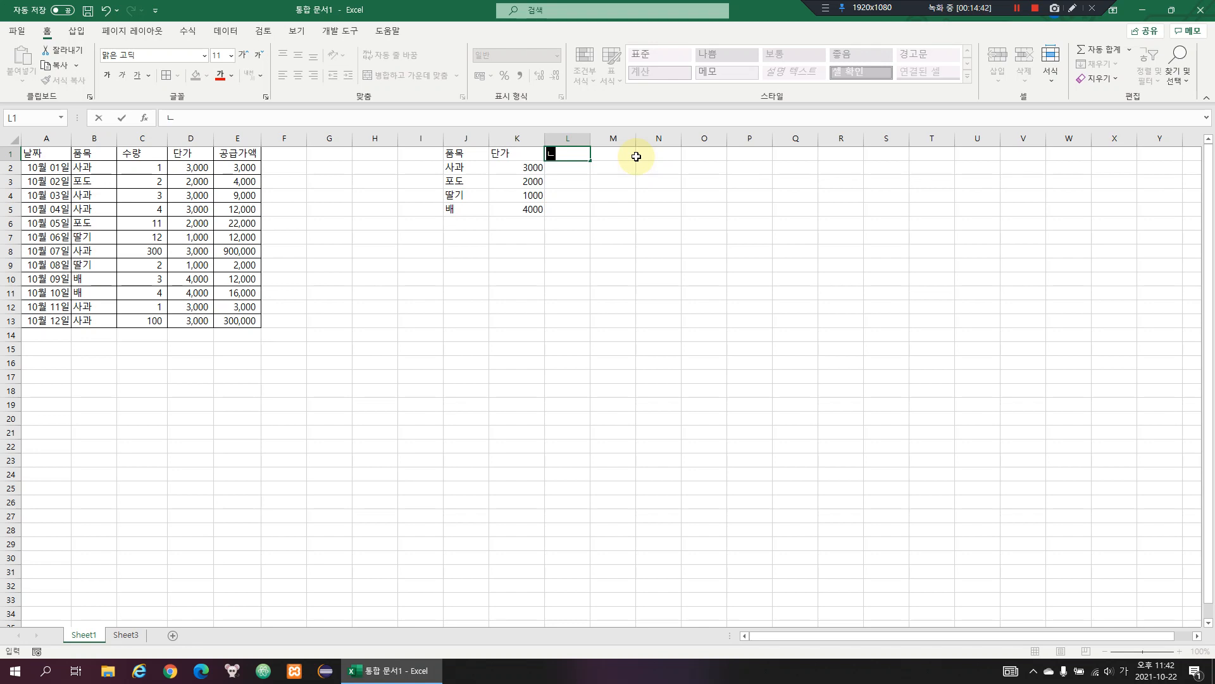
{"action": "type", "text": "kqvnagkqrP"}
{"action": "key", "text": "Return"}
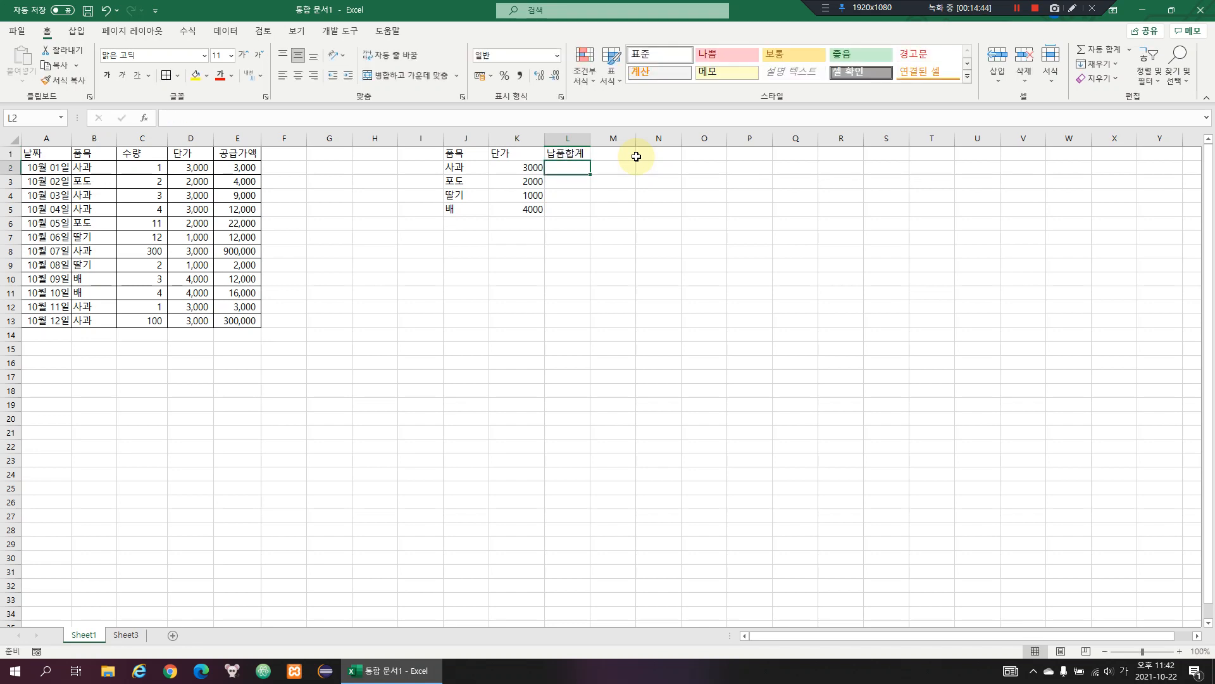
{"action": "type", "text": "=sumi"}
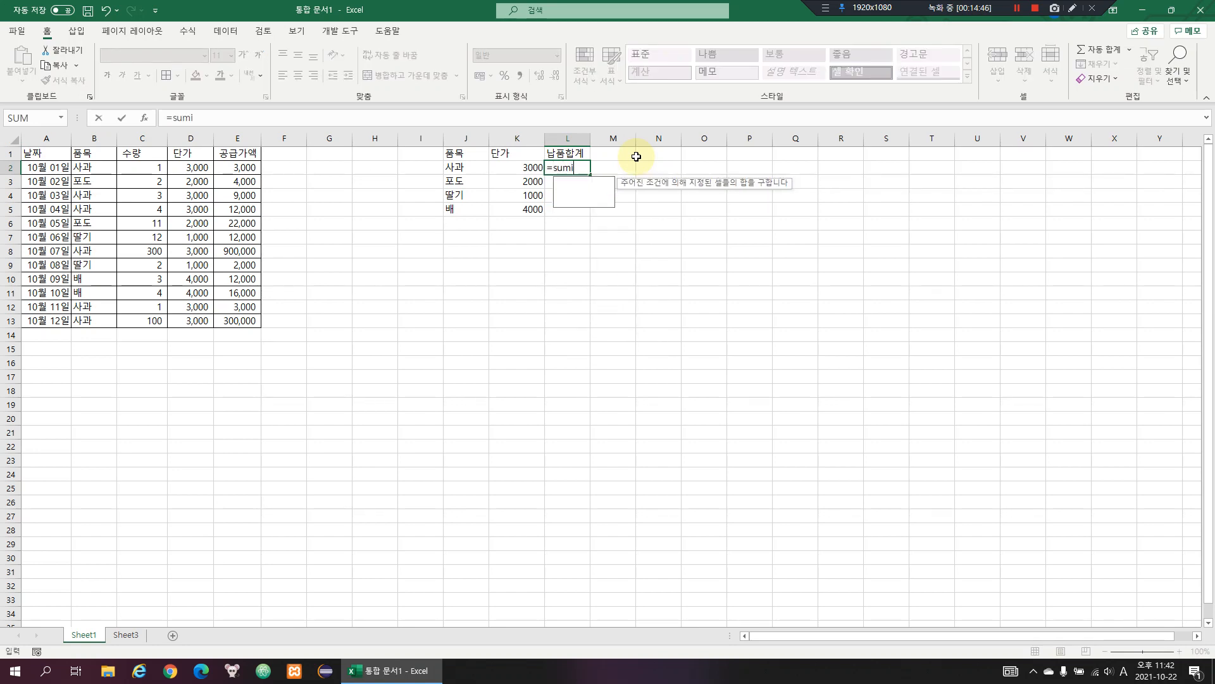
{"action": "type", "text": "f"}
{"action": "key", "text": "Down"}
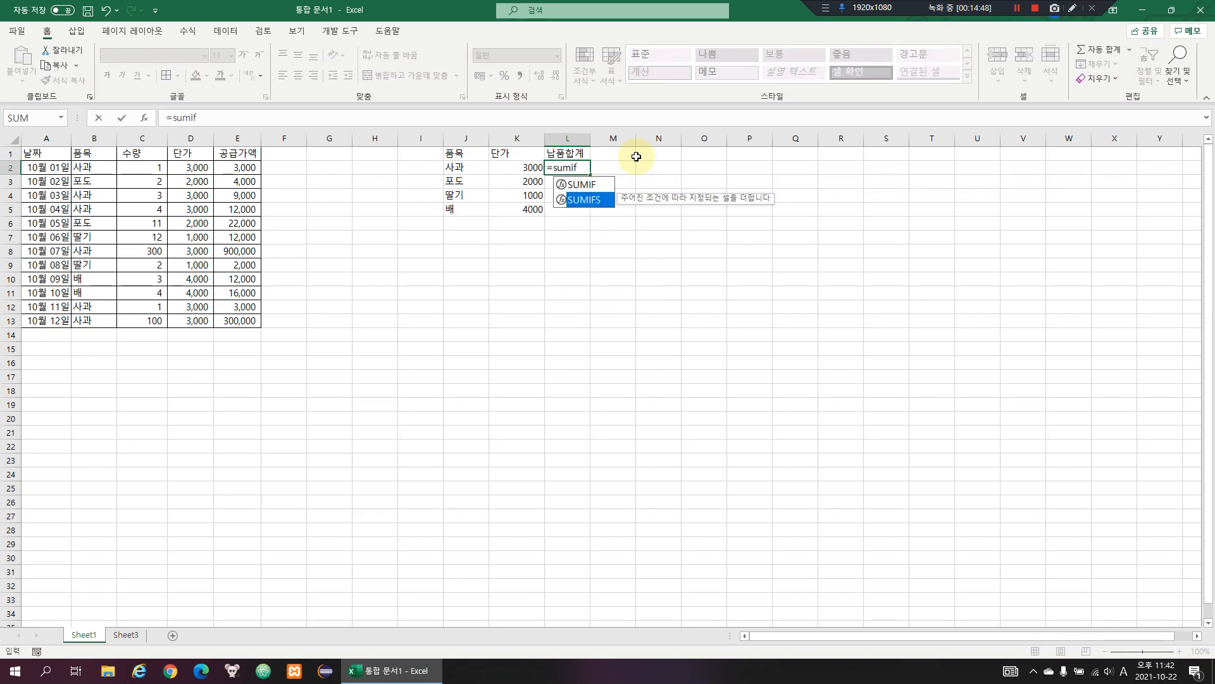
{"action": "key", "text": "Up"}
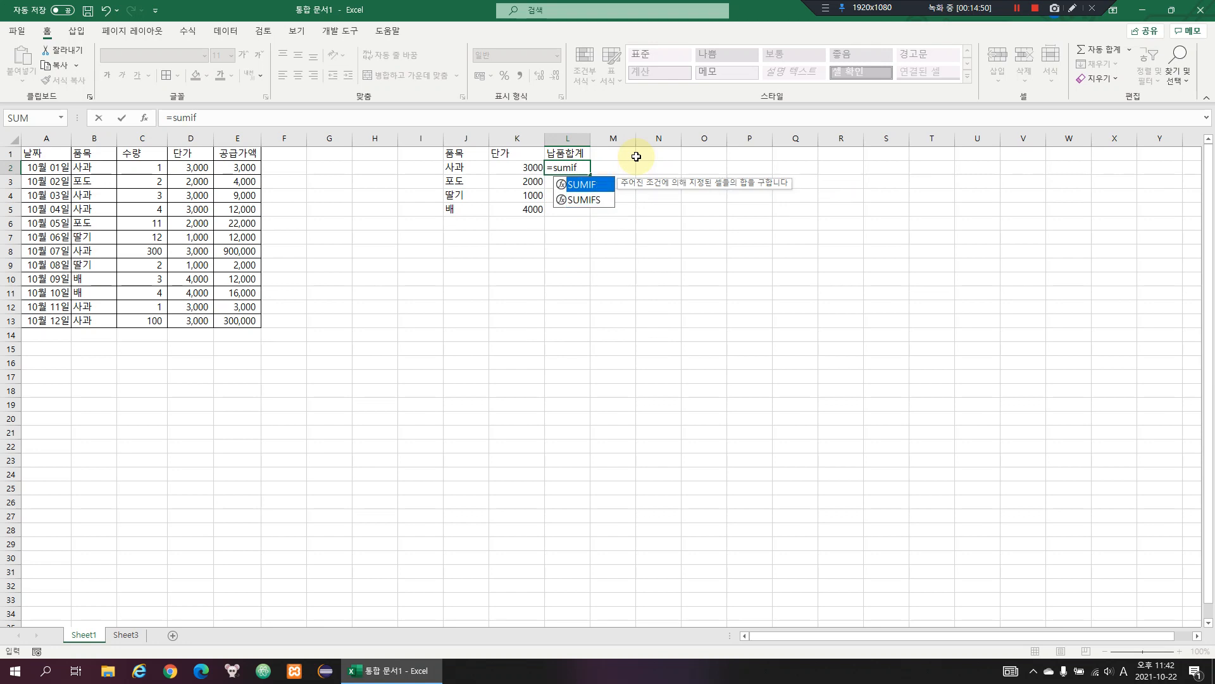
{"action": "key", "text": "Down"}
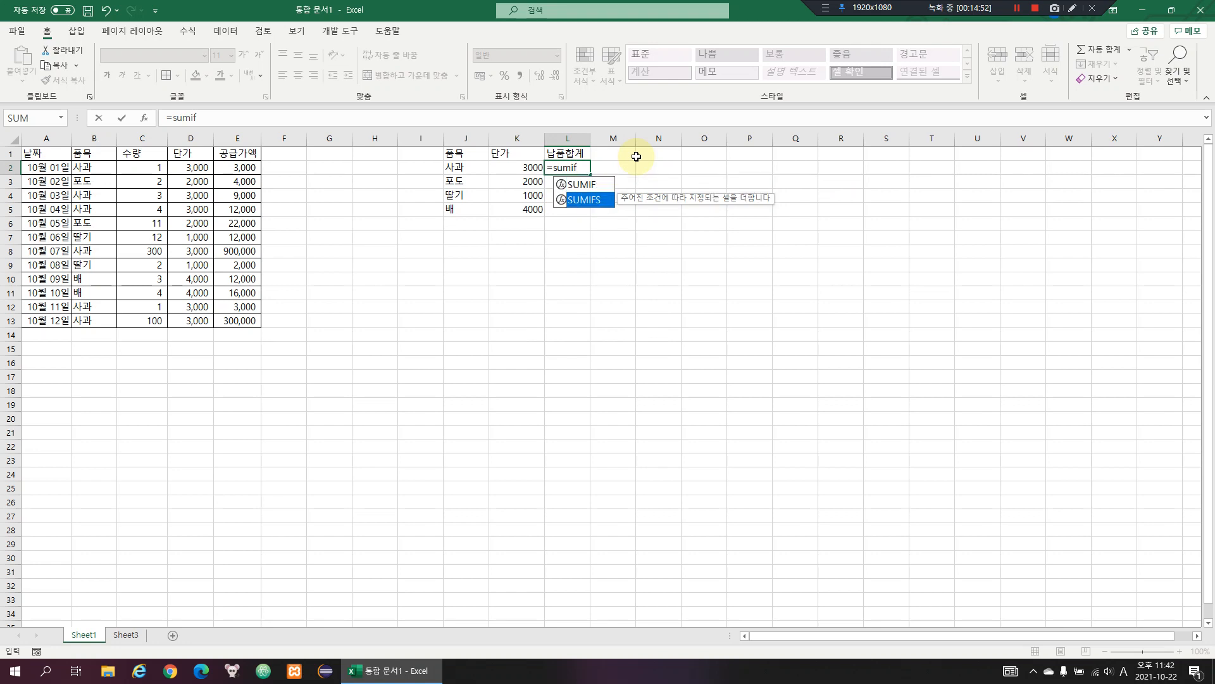
{"action": "key", "text": "Up"}
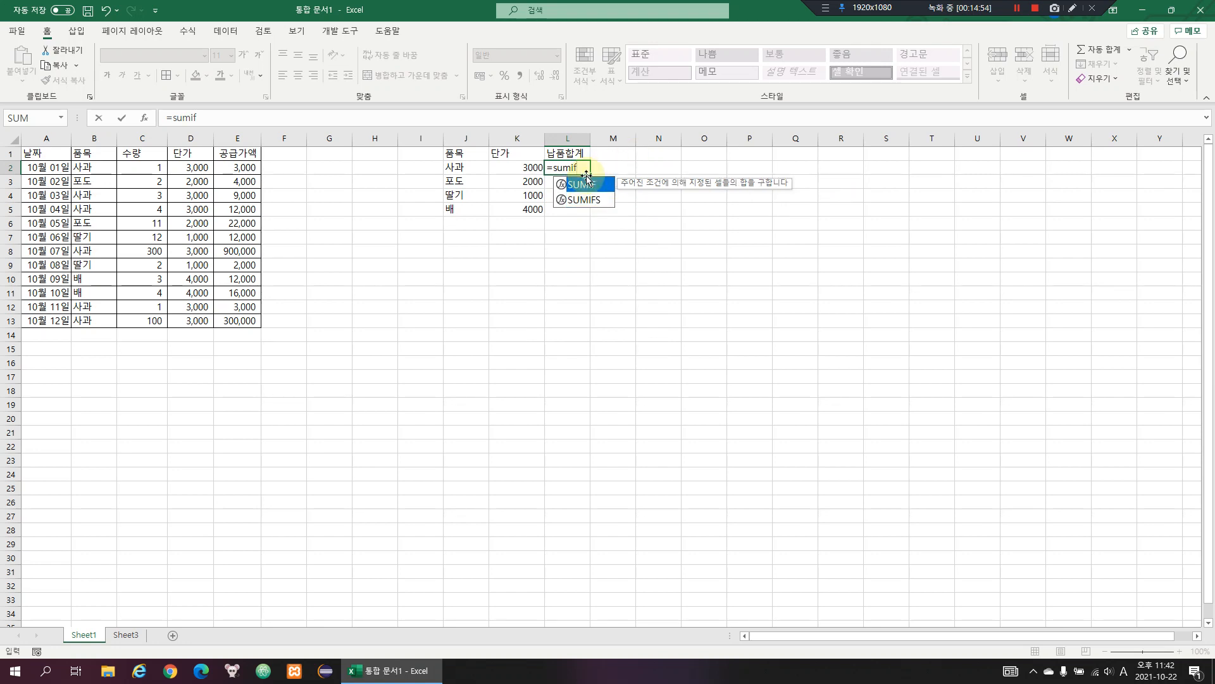
{"action": "key", "text": "Down"}
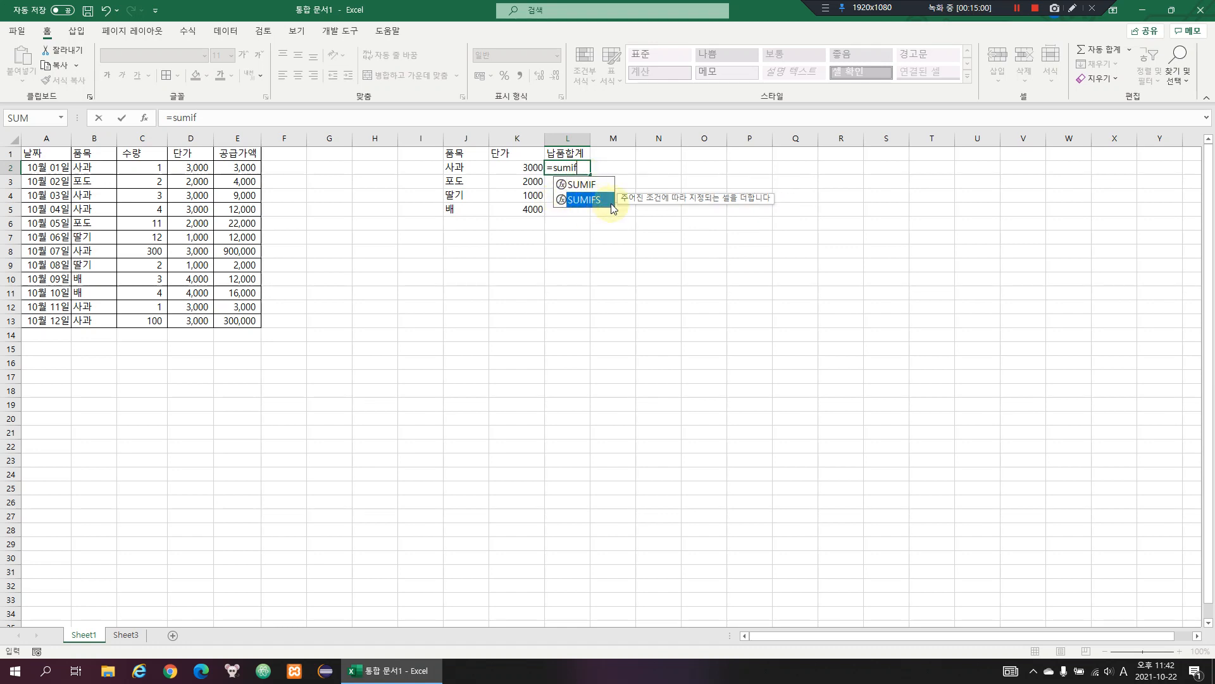
{"action": "key", "text": "ctrl+a"}
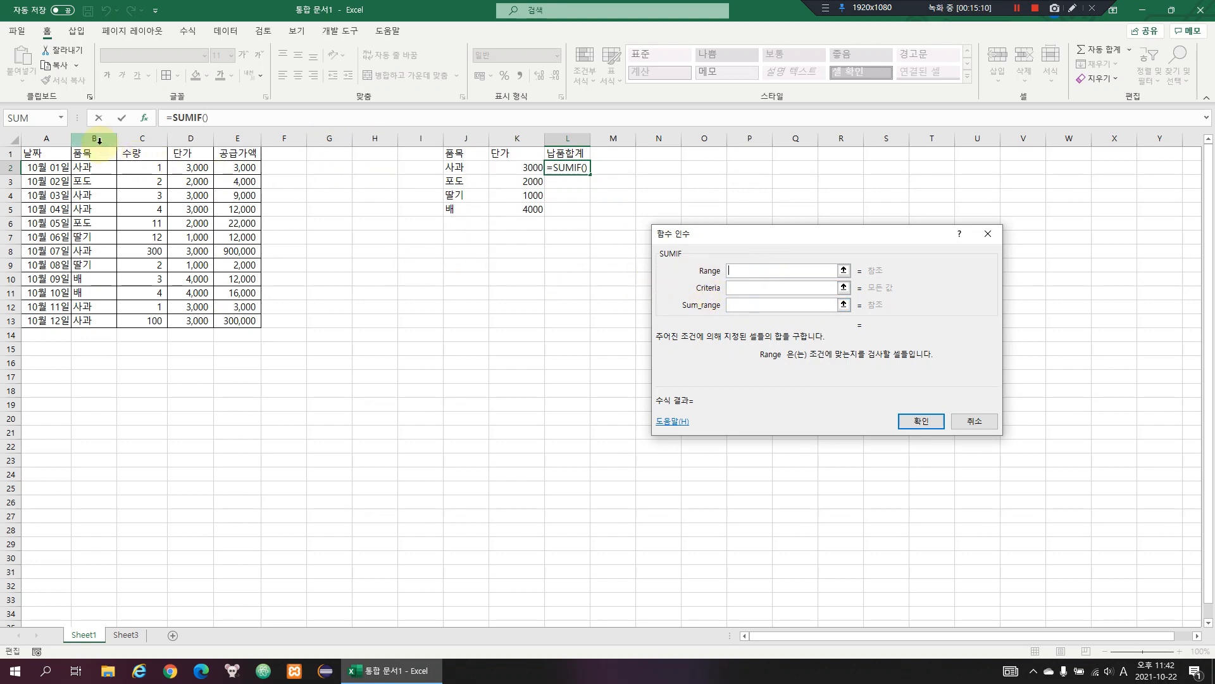
{"action": "key", "text": "Escape"}
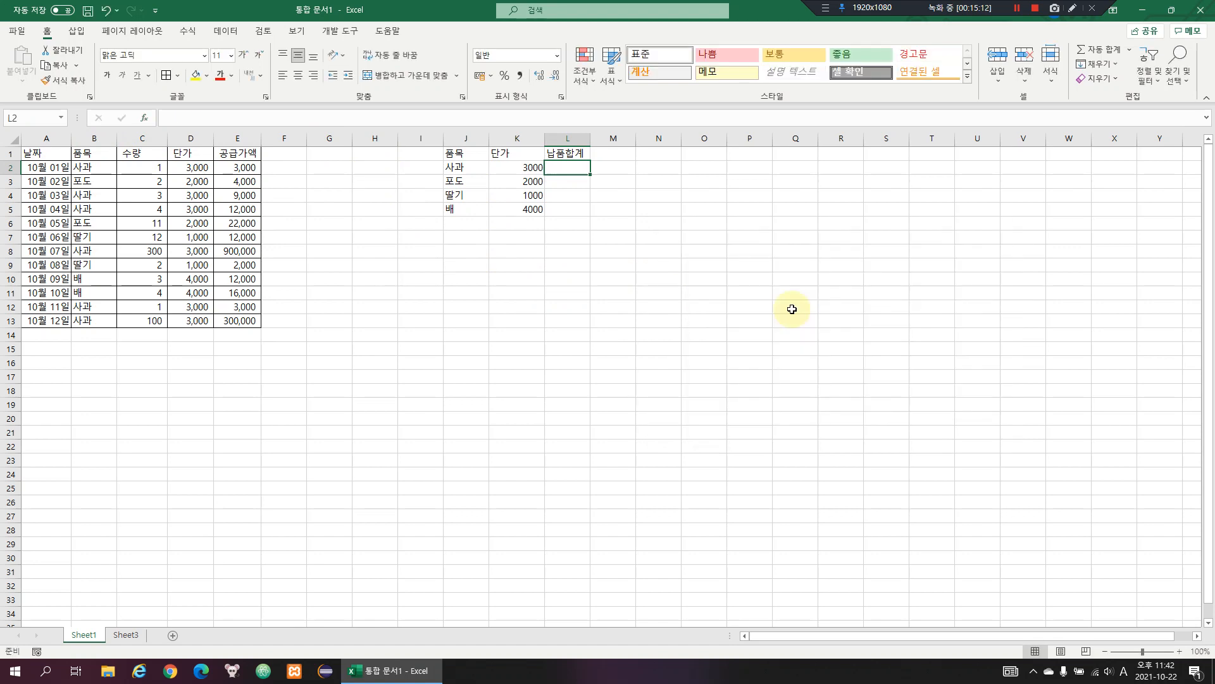
Start a SUMIFS function in L2 with its arguments dialog and set Sum_range to the absolute column $E:$E
{"action": "type", "text": "=sumif"}
{"action": "key", "text": "Down"}
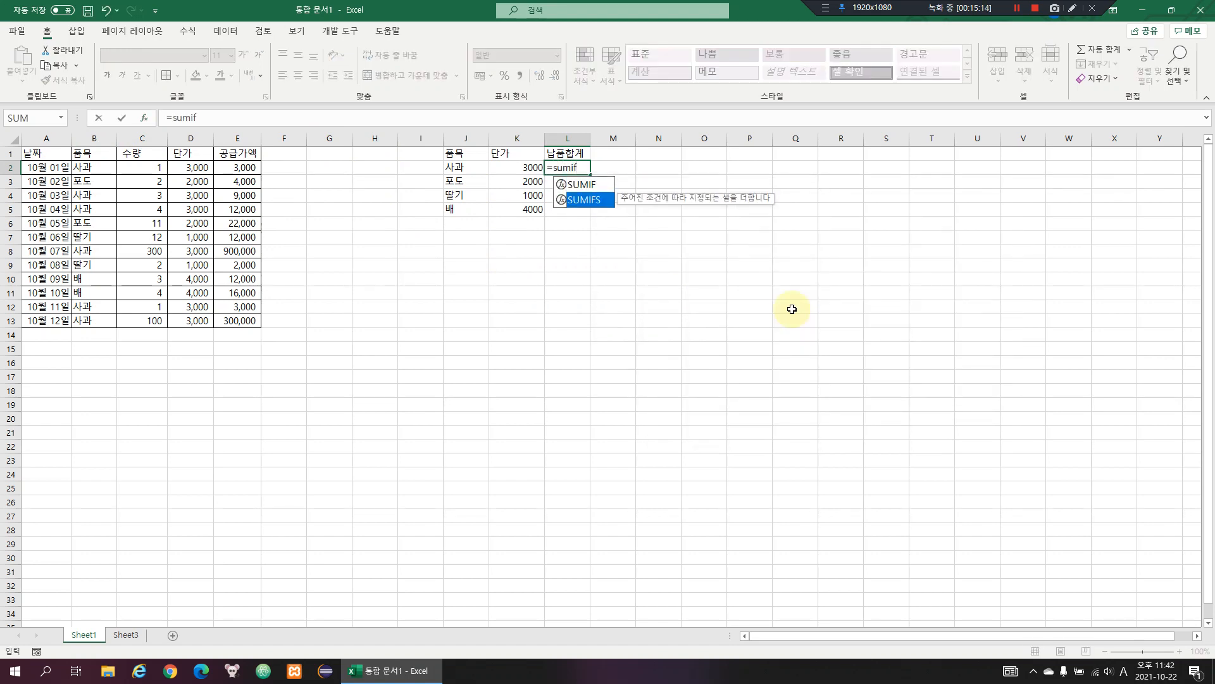
{"action": "key", "text": "Tab"}
{"action": "key", "text": "ctrl+a"}
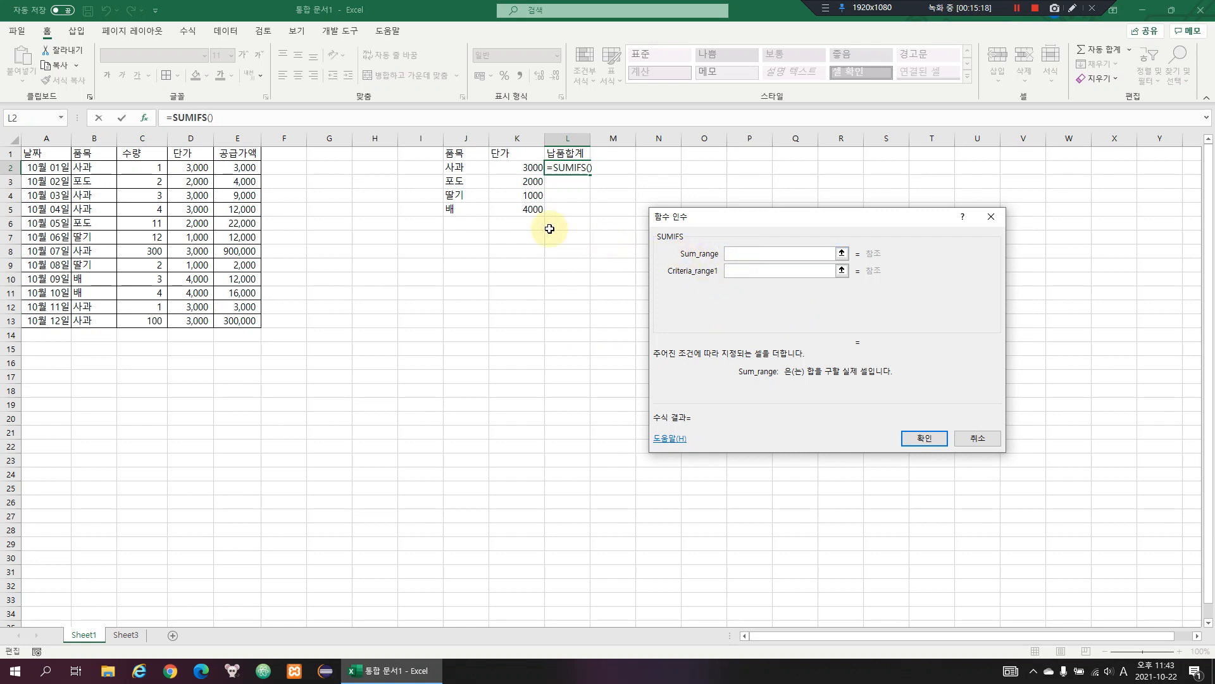
{"action": "left_click", "coordinate": [249, 141]}
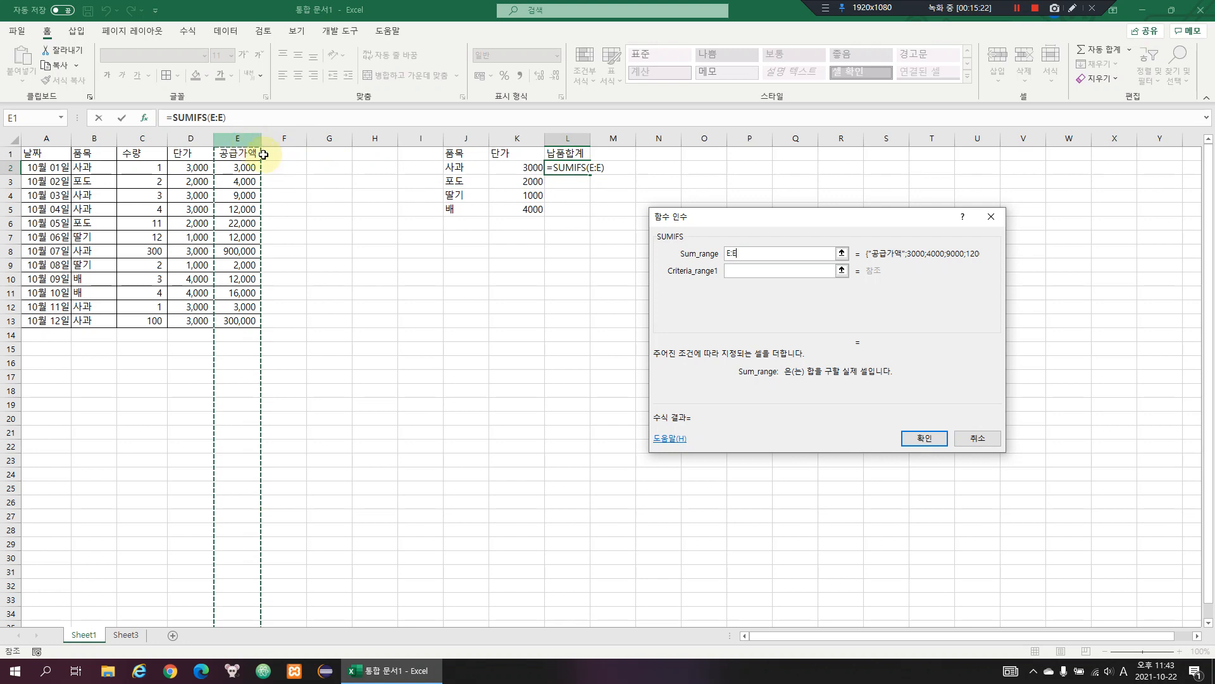
{"action": "key", "text": "F4"}
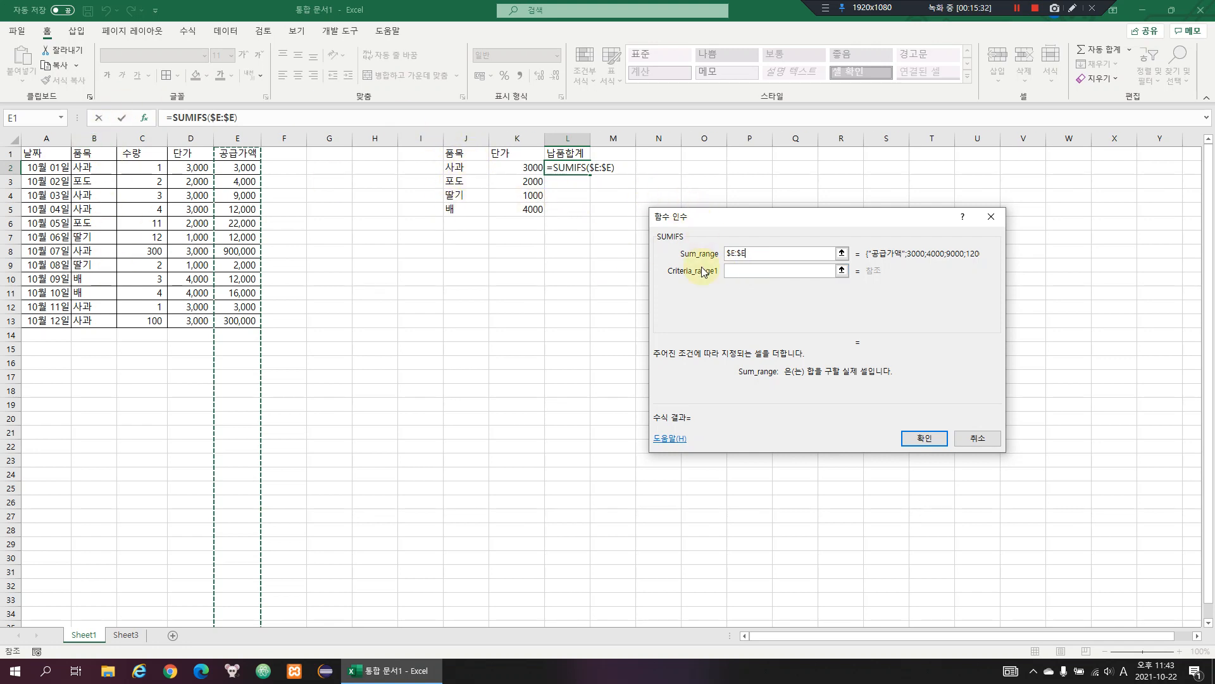
Set Criteria_range1 to $B:$B and Criteria1 to J2, and confirm the SUMIFS function
{"action": "left_click", "coordinate": [728, 271]}
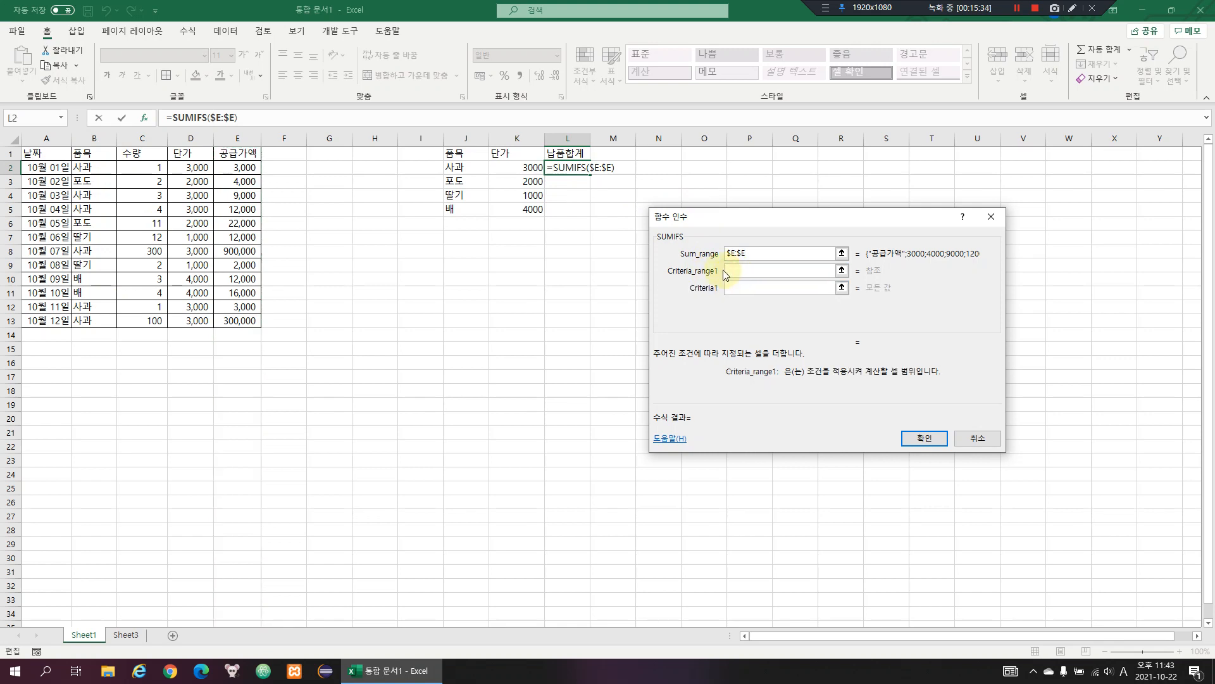
{"action": "left_click", "coordinate": [102, 139]}
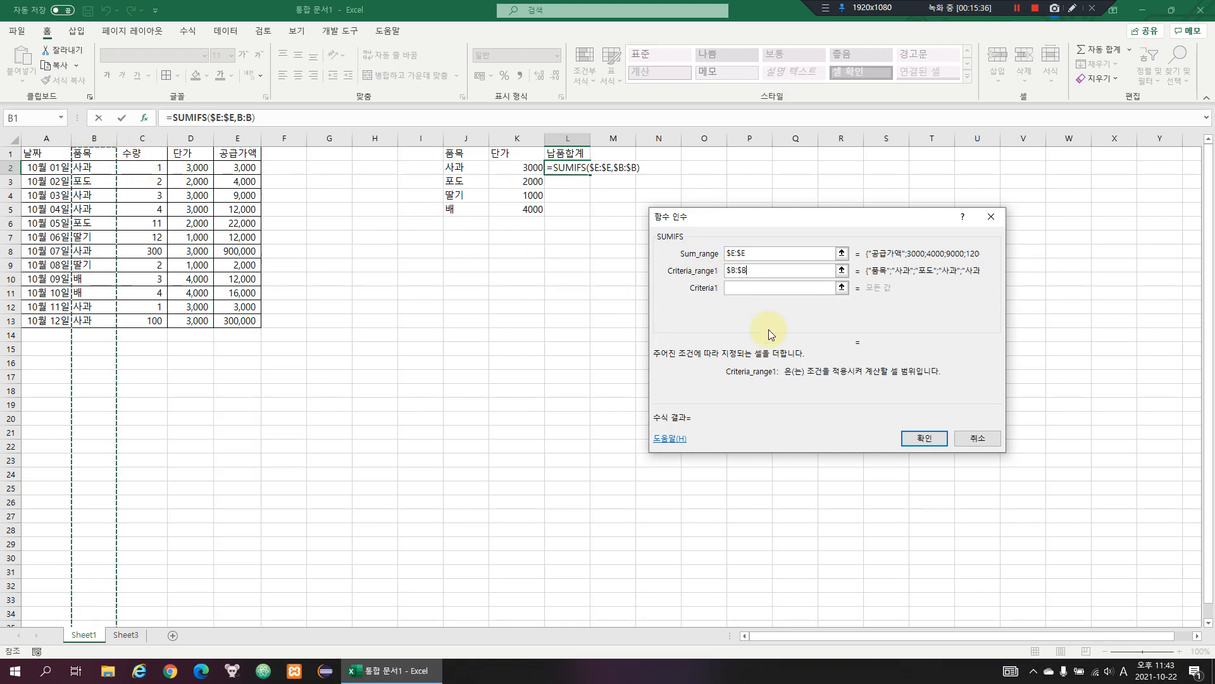
{"action": "left_click", "coordinate": [731, 288]}
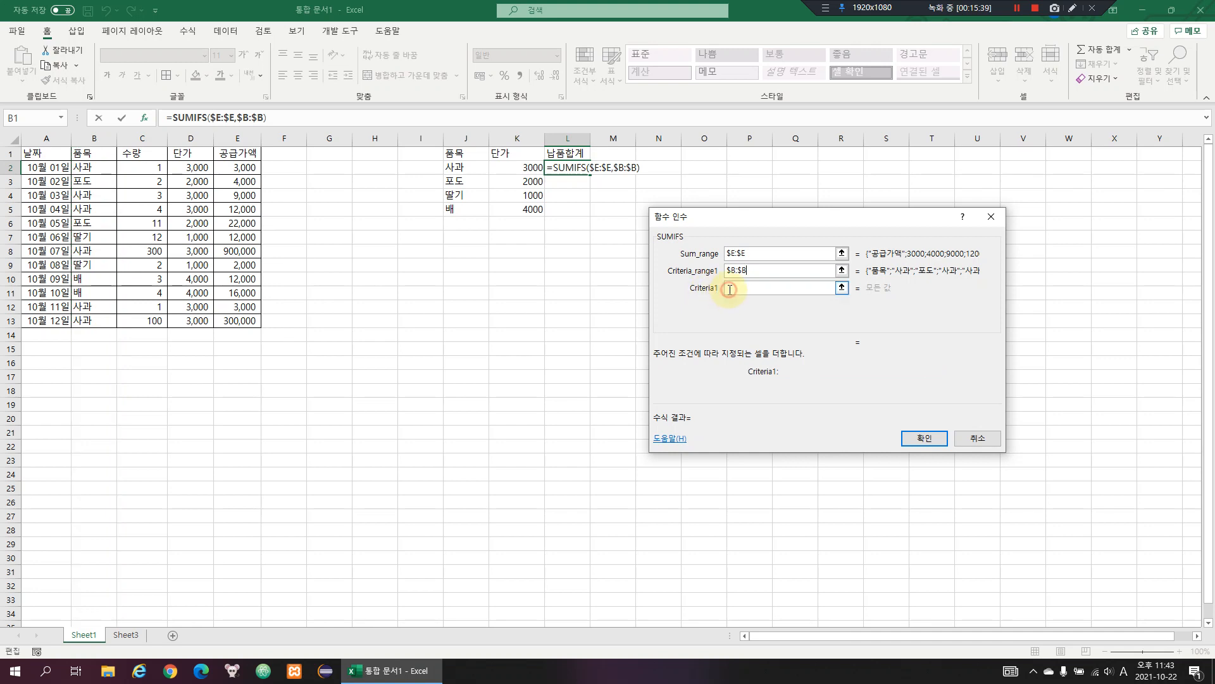
{"action": "left_click", "coordinate": [470, 170]}
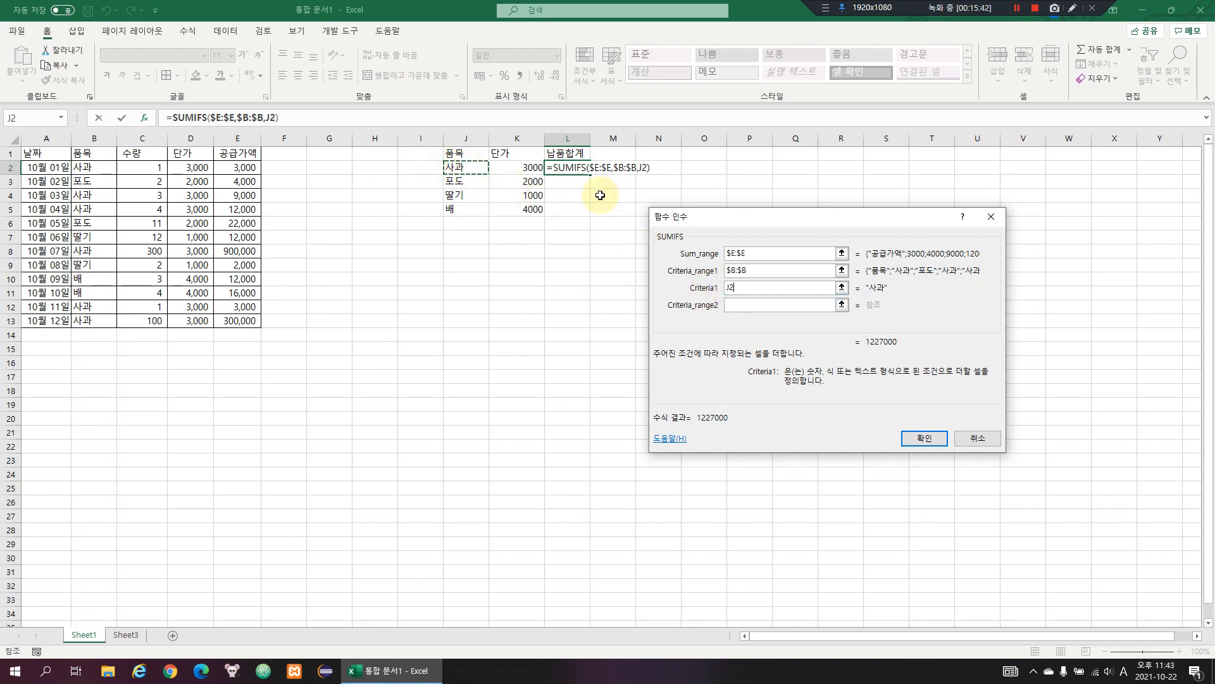
{"action": "left_click", "coordinate": [924, 438]}
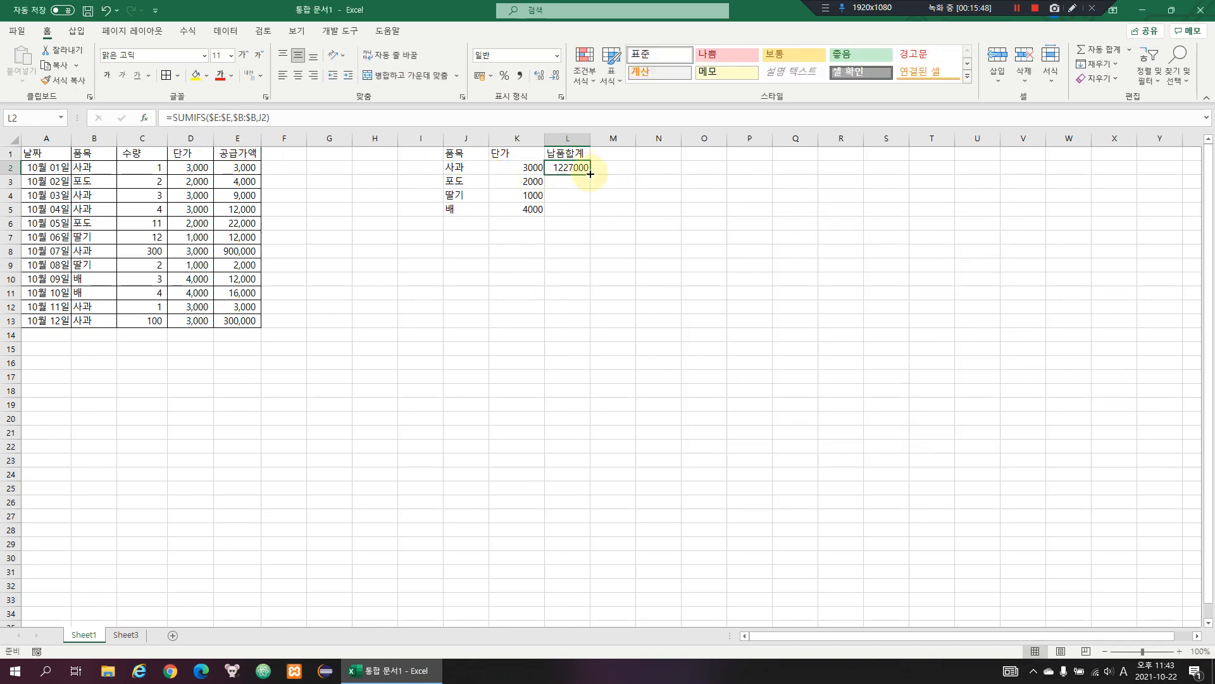
Fill the SUMIFS formula from L2 down to L5 and compare its total with the sum of E2:E13
{"action": "left_click_drag", "start_coordinate": [590, 173], "coordinate": [575, 209]}
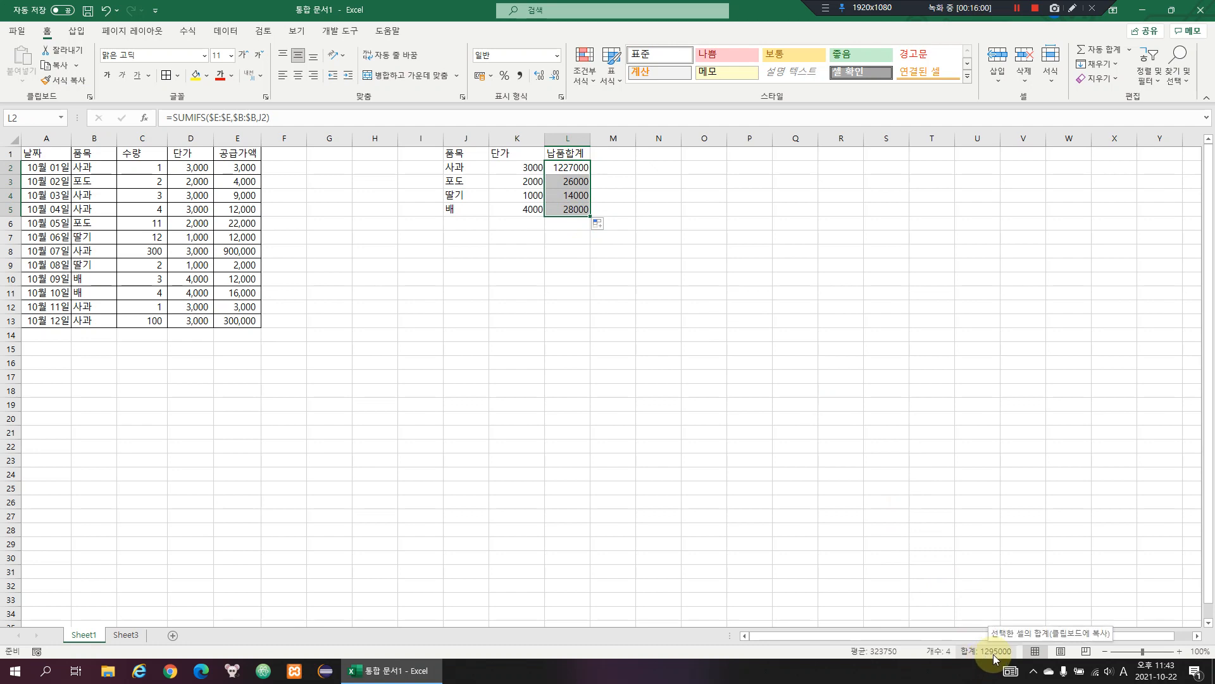
{"action": "left_click_drag", "start_coordinate": [223, 169], "coordinate": [249, 322]}
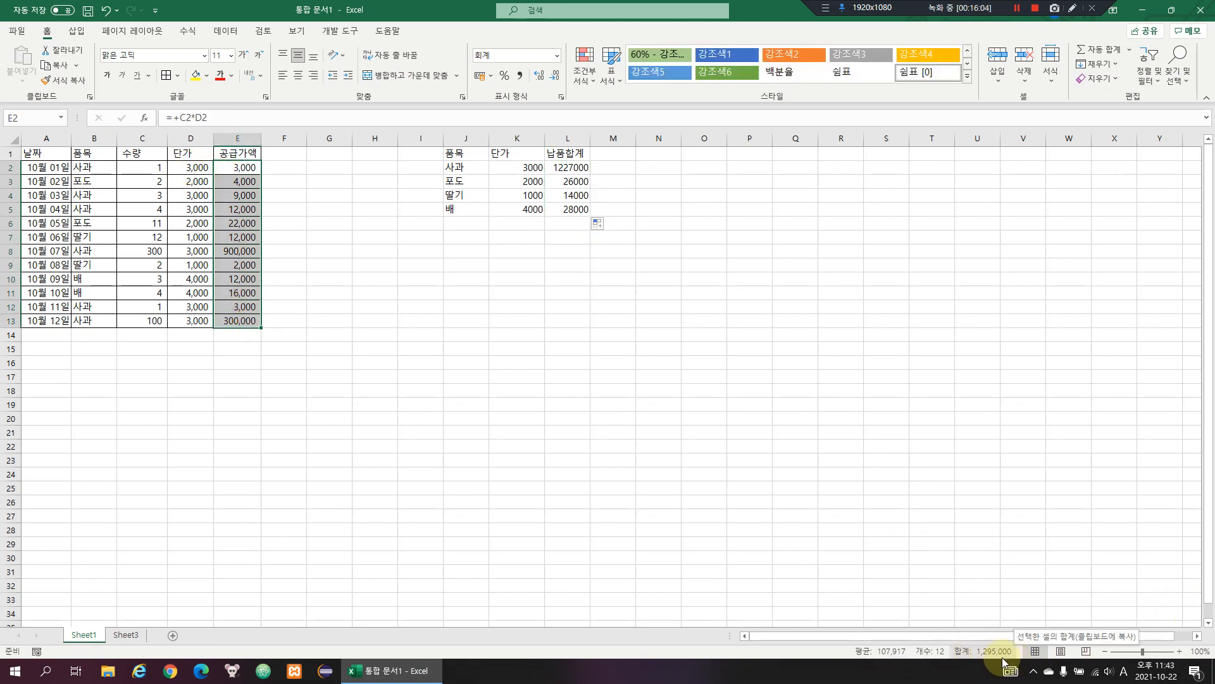
{"action": "left_click", "coordinate": [464, 321]}
Turn on filtering for the sales table, show only 사과 in the 품목 column, and check the sum of its 공급가액 values
{"action": "left_click", "coordinate": [240, 153]}
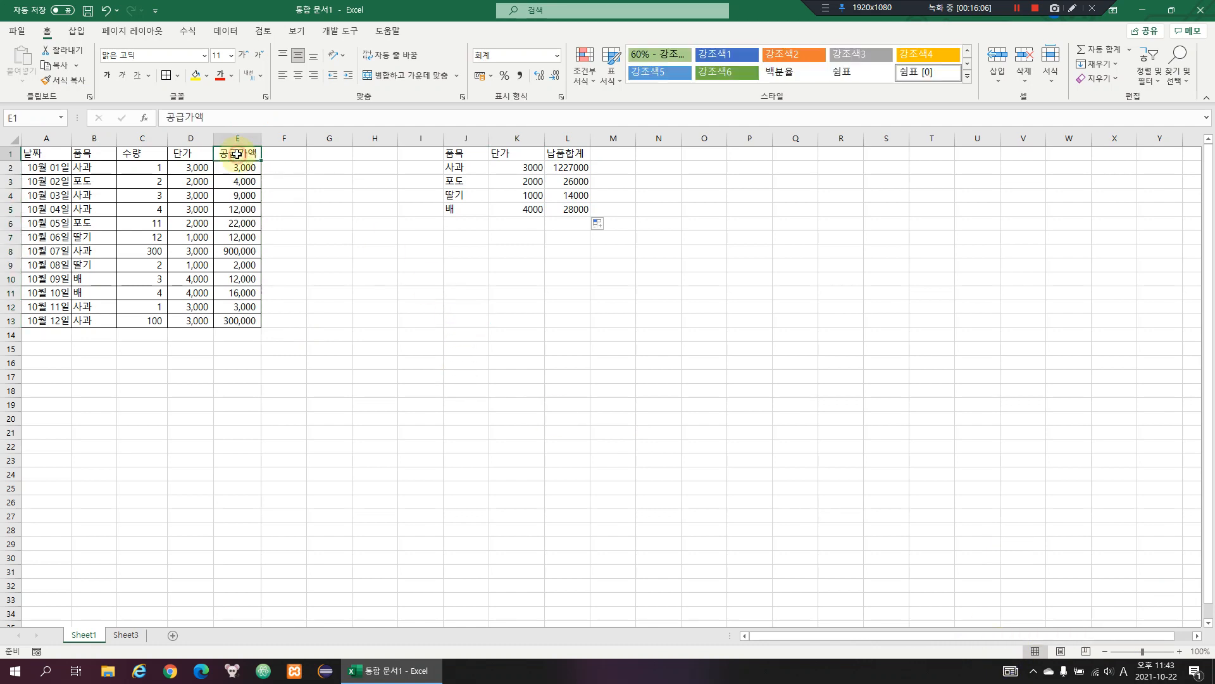
{"action": "key", "text": "ctrl+shift+l"}
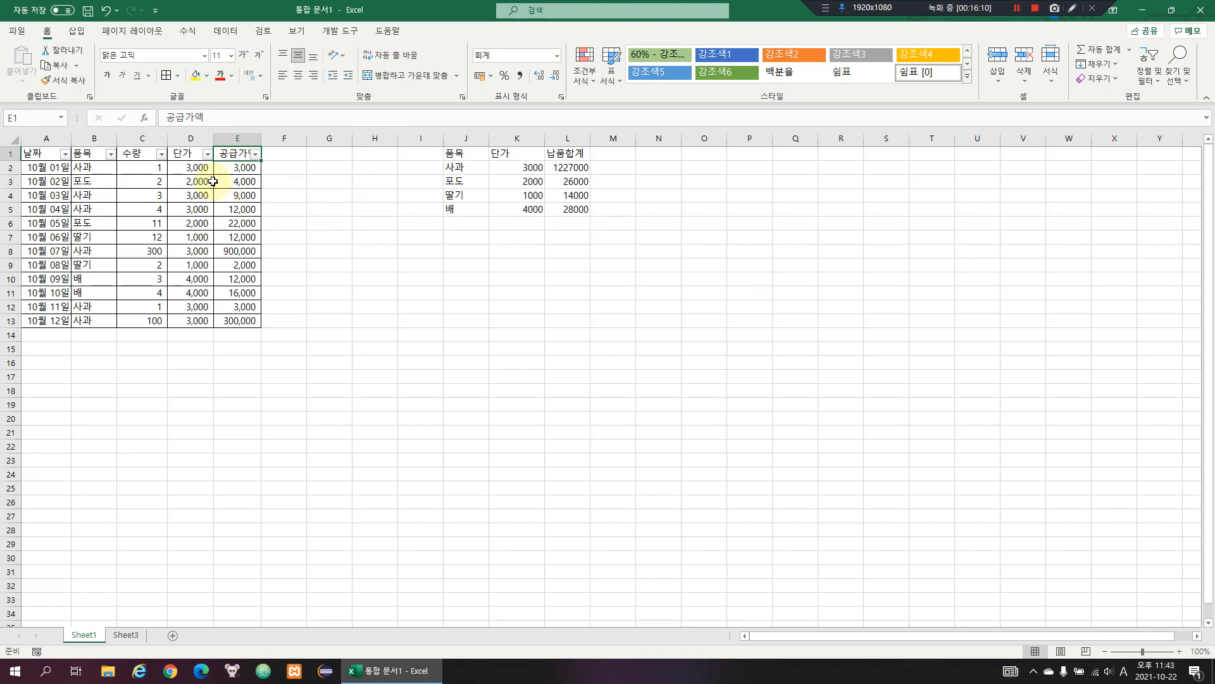
{"action": "left_click", "coordinate": [112, 155]}
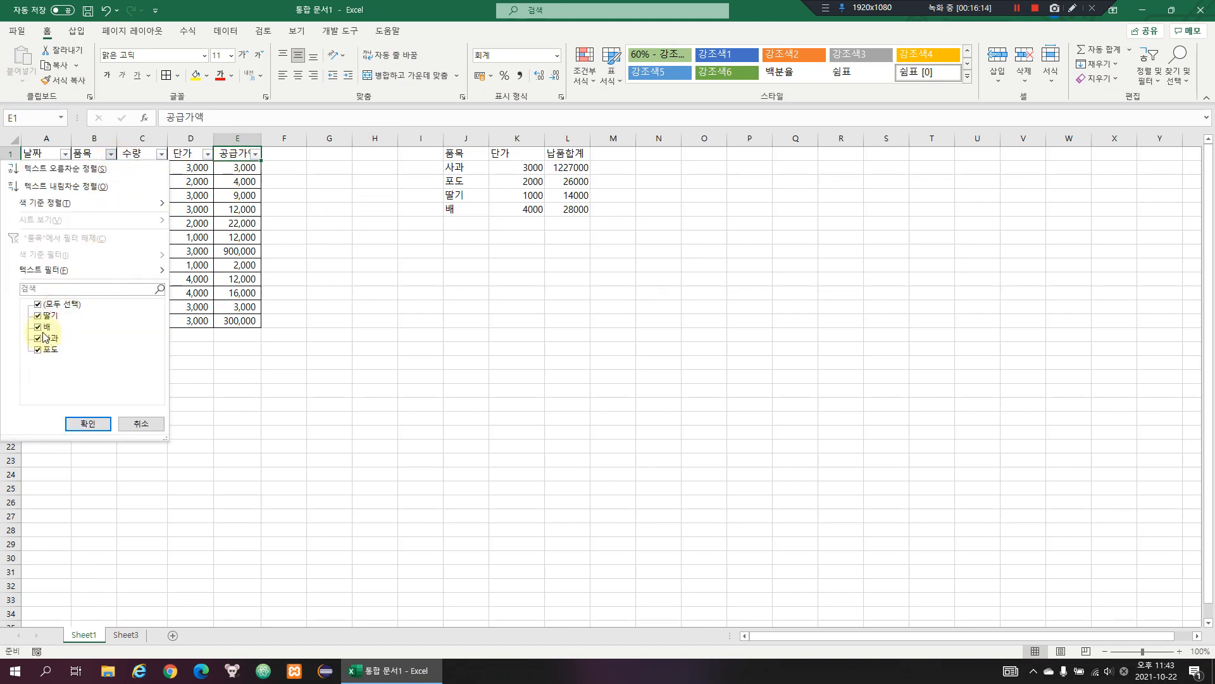
{"action": "left_click", "coordinate": [50, 306]}
{"action": "left_click", "coordinate": [49, 338]}
{"action": "left_click", "coordinate": [81, 424]}
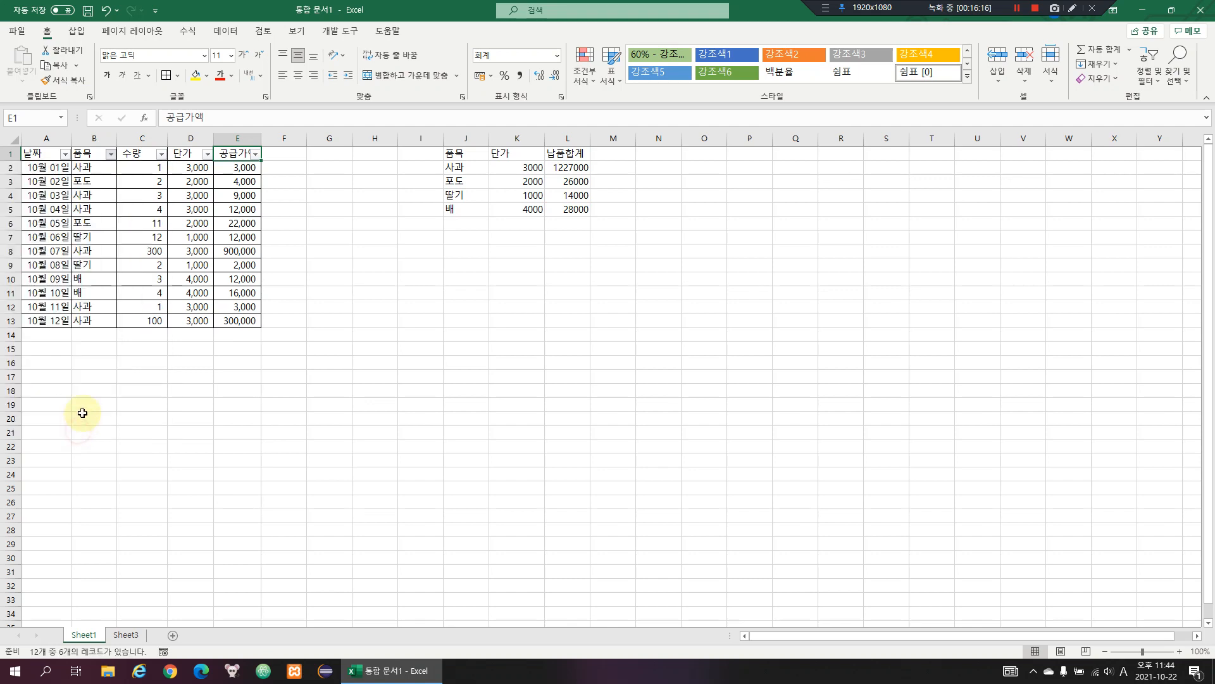
{"action": "left_click_drag", "start_coordinate": [250, 168], "coordinate": [256, 238]}
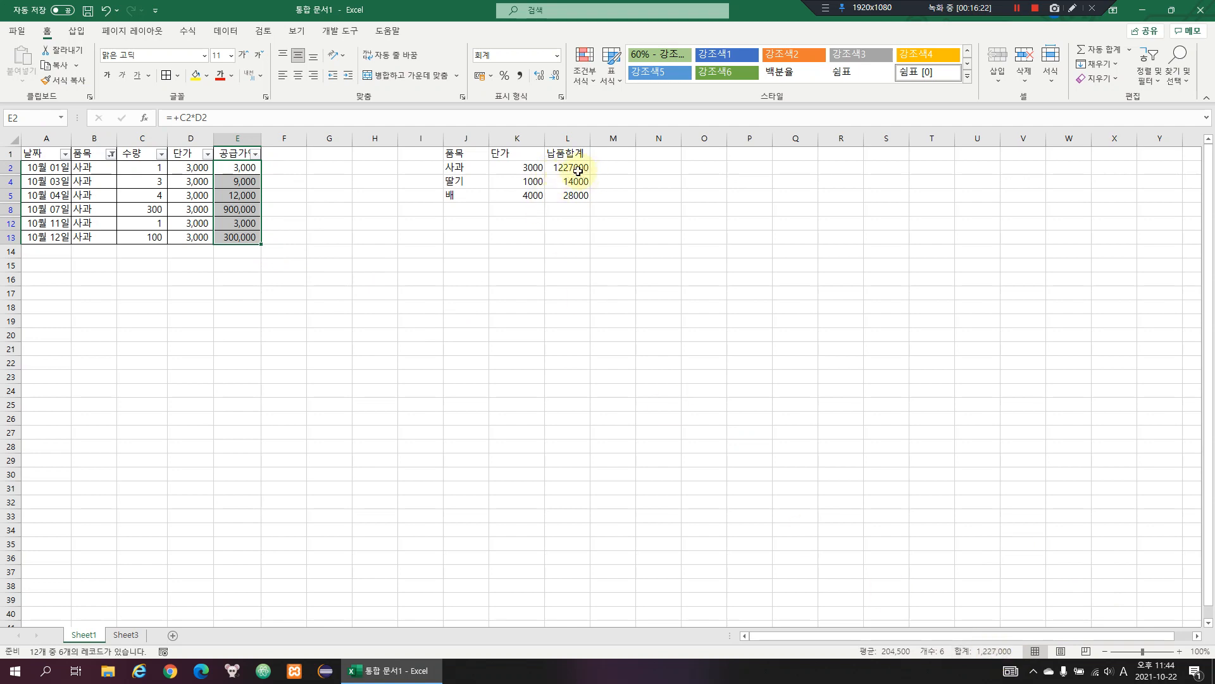
Turn off filtering on the sales table and return to cell A1
{"action": "left_click", "coordinate": [577, 170]}
{"action": "left_click", "coordinate": [247, 197]}
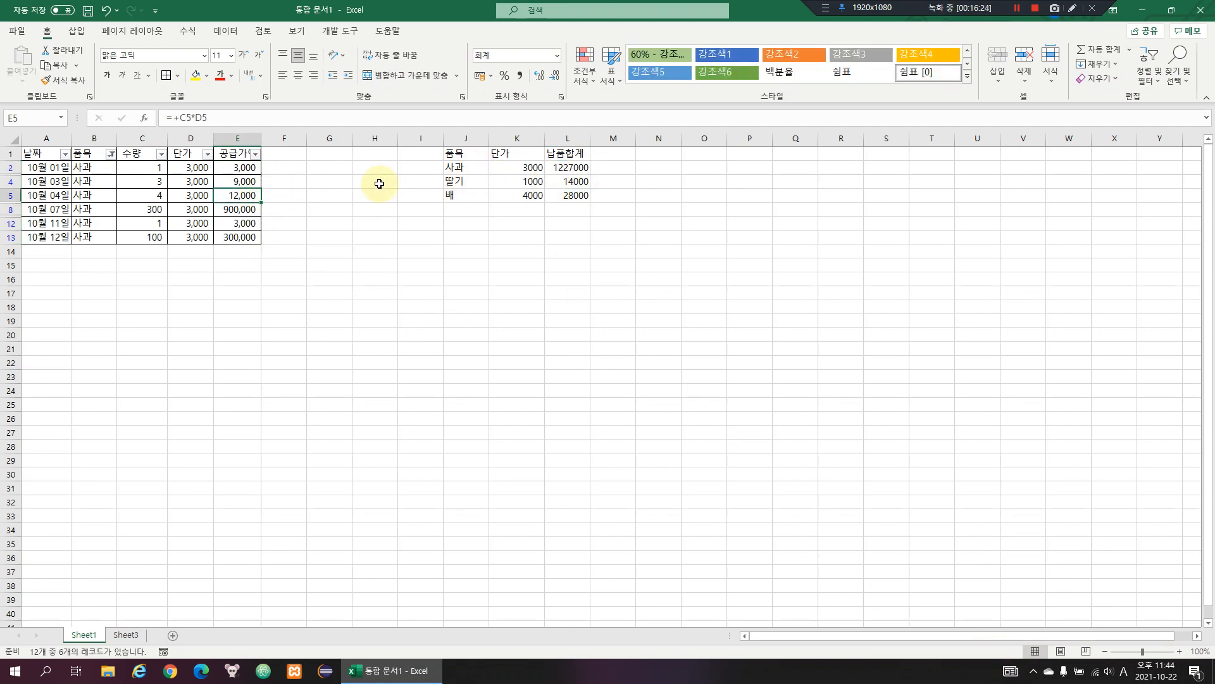
{"action": "key", "text": "ctrl+shift+l"}
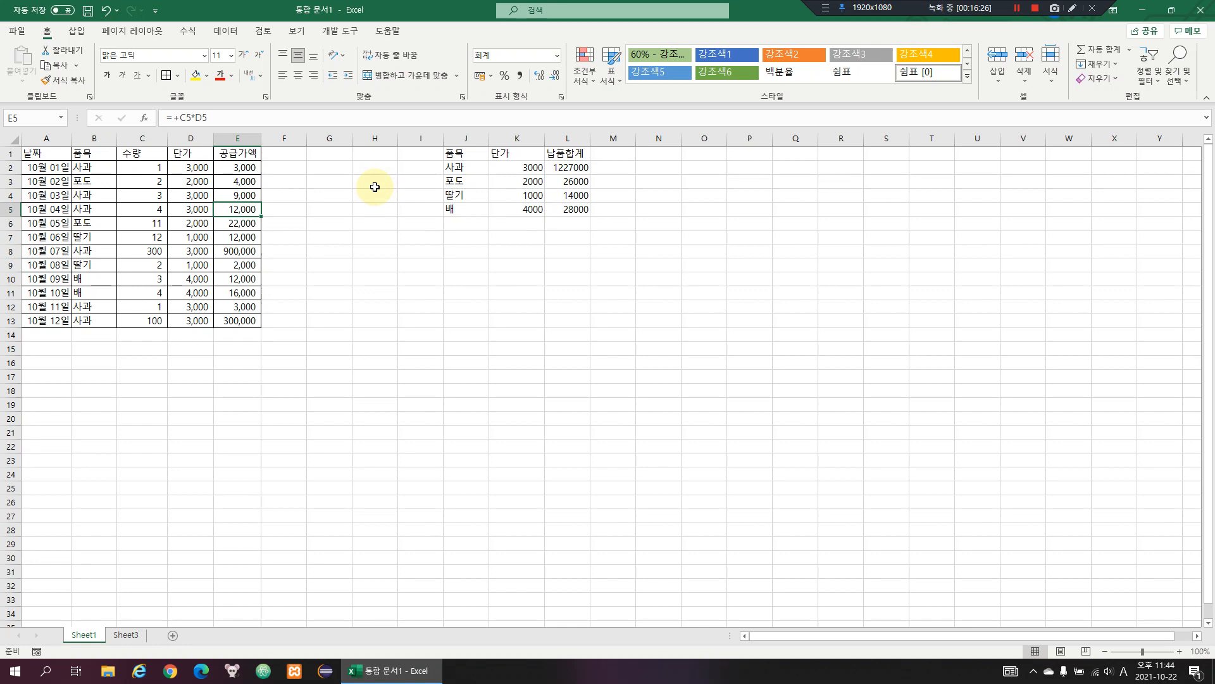
{"action": "key", "text": "ctrl+Home"}
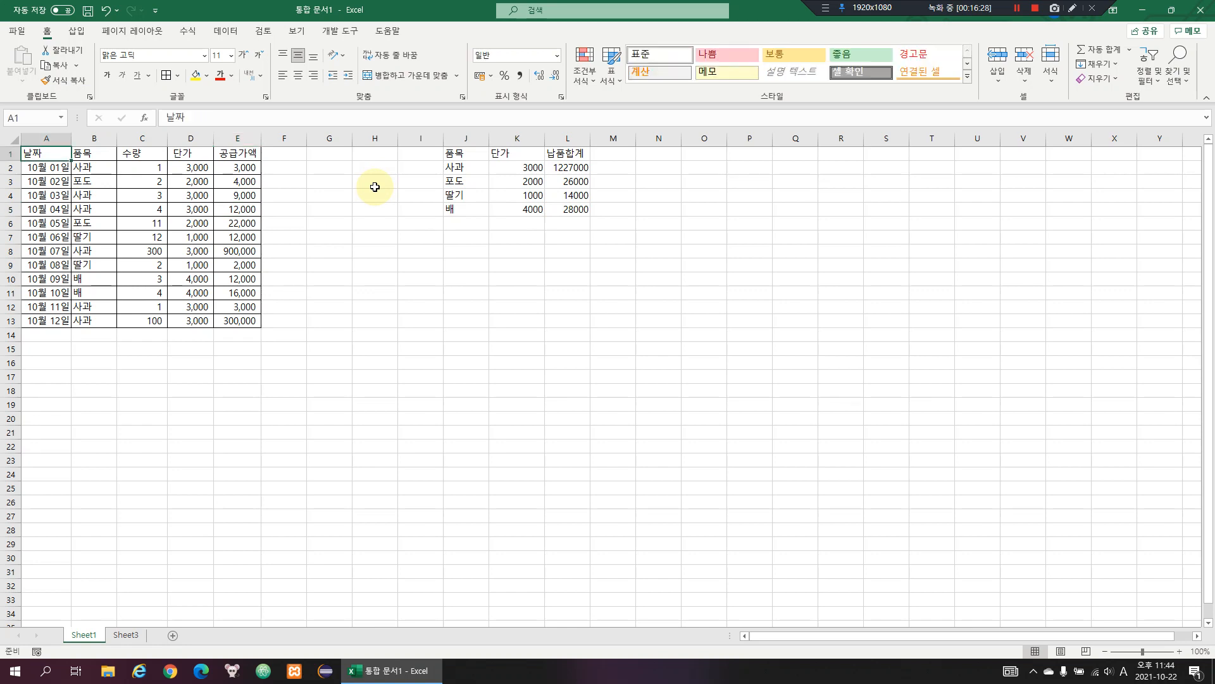
Toggle the sales table's filter on and off repeatedly, leaving it off
{"action": "key", "text": "ctrl+shift+l"}
{"action": "key", "text": "ctrl+shift+l"}
{"action": "key", "text": "ctrl+shift+l"}
{"action": "key", "text": "ctrl+shift+l"}
Go to Sheet3 and enter ctrl+shift+L in cell A4 of the 단축키 list
{"action": "key", "text": "ctrl+Page_Down"}
{"action": "key", "text": "ctrl+Home"}
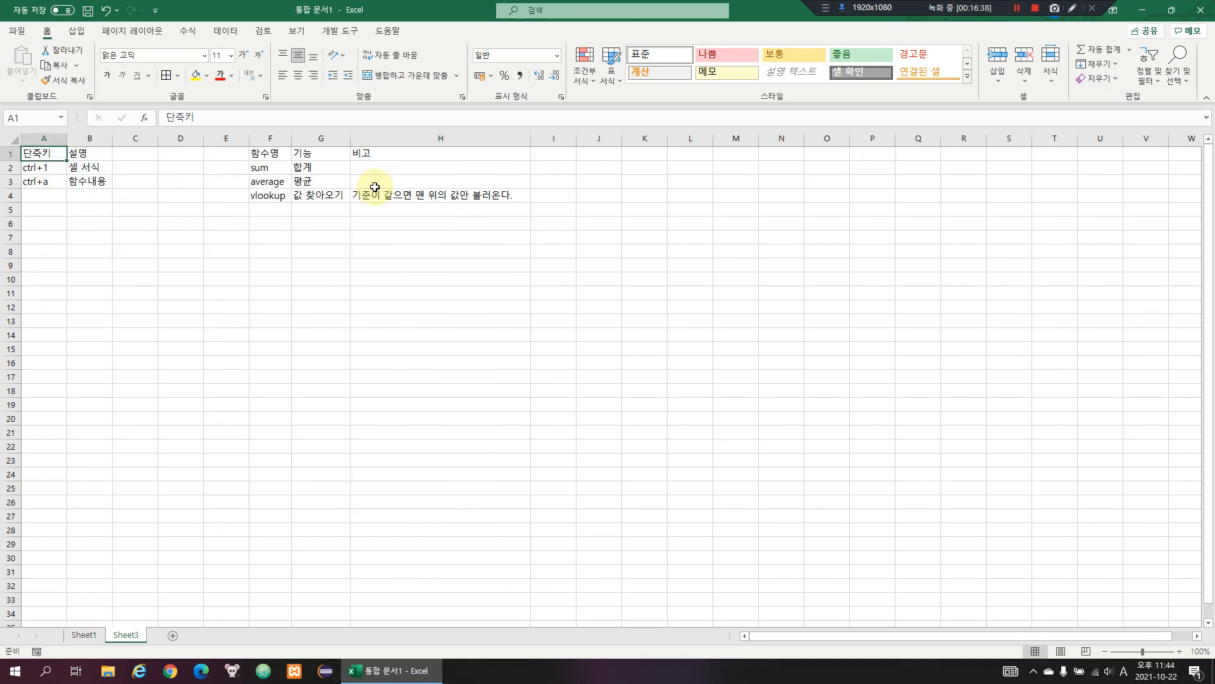
{"action": "key", "text": "Down"}
{"action": "key", "text": "Down"}
{"action": "key", "text": "Down"}
{"action": "type", "text": "zt"}
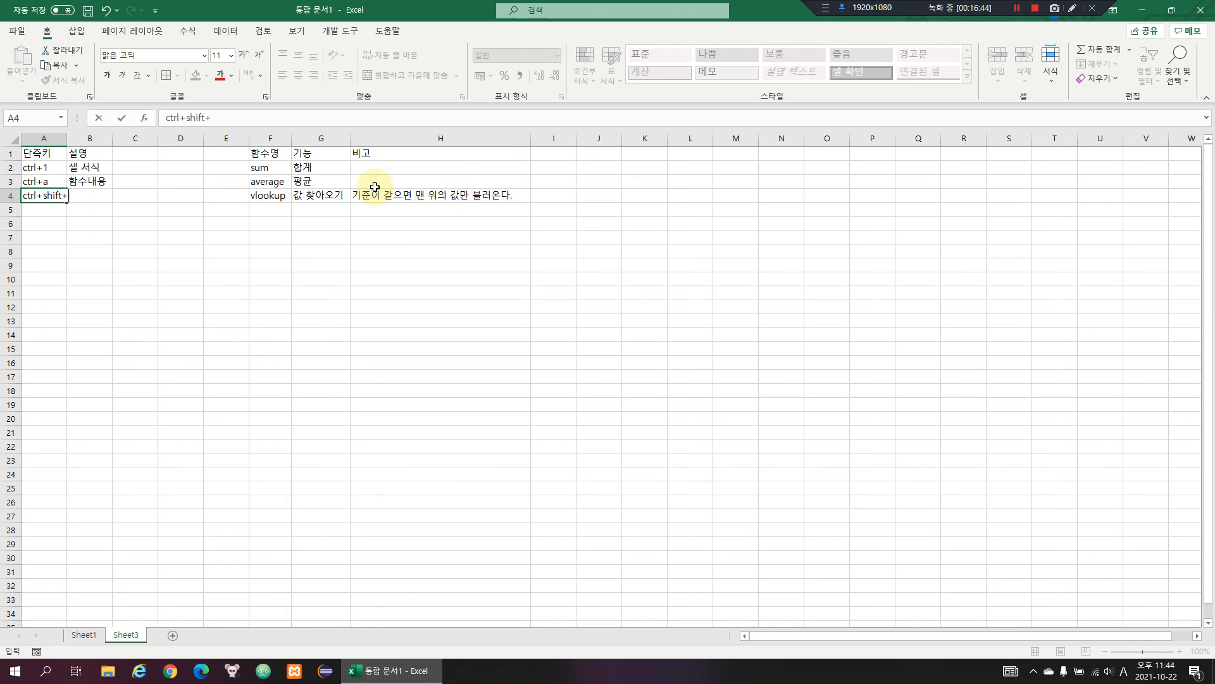
{"action": "key", "text": "Tab"}
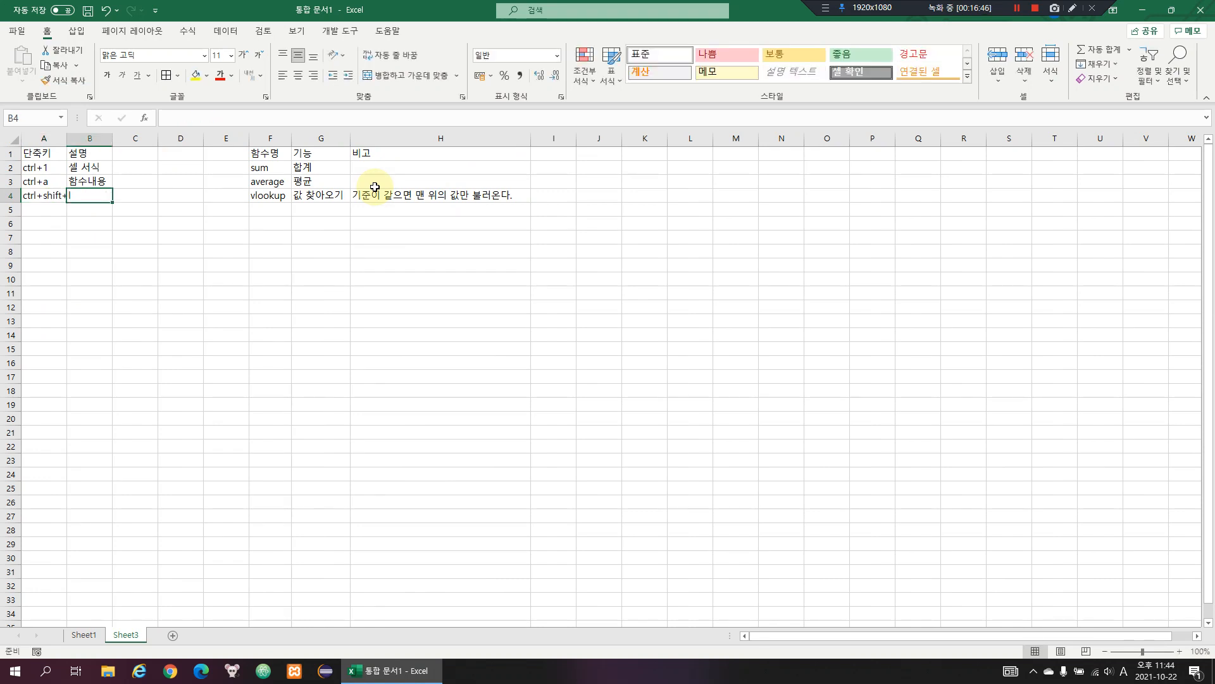
{"action": "key", "text": "Hangul"}
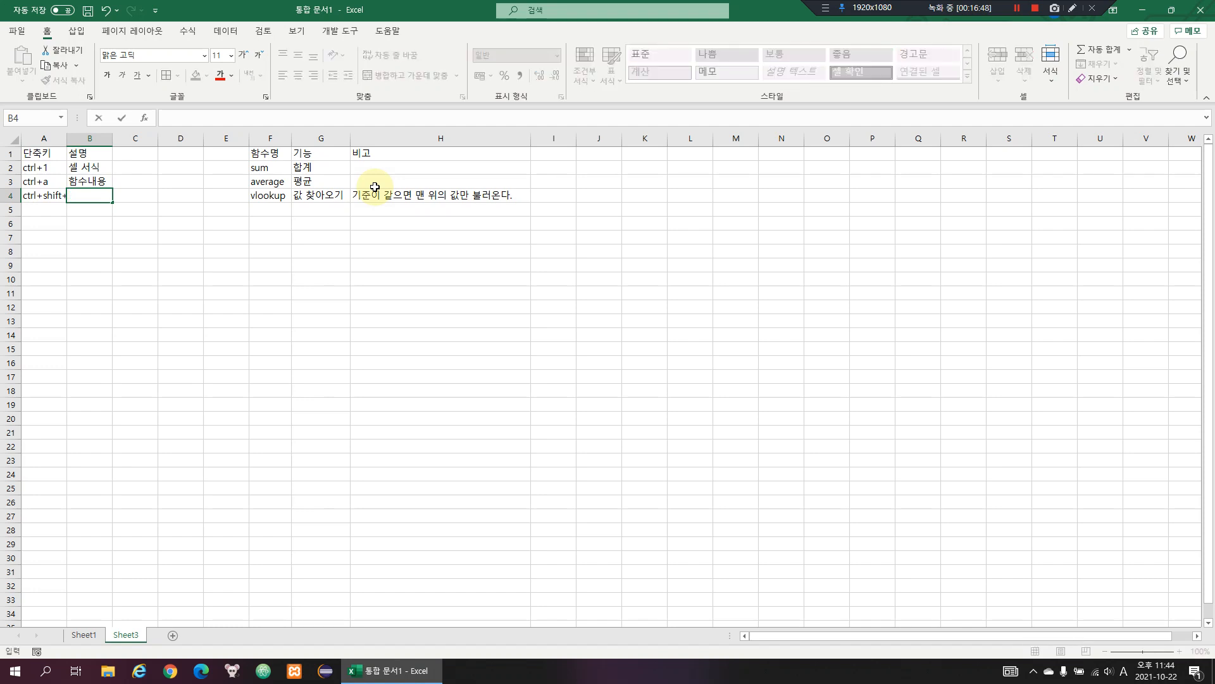
{"action": "key", "text": "Left"}
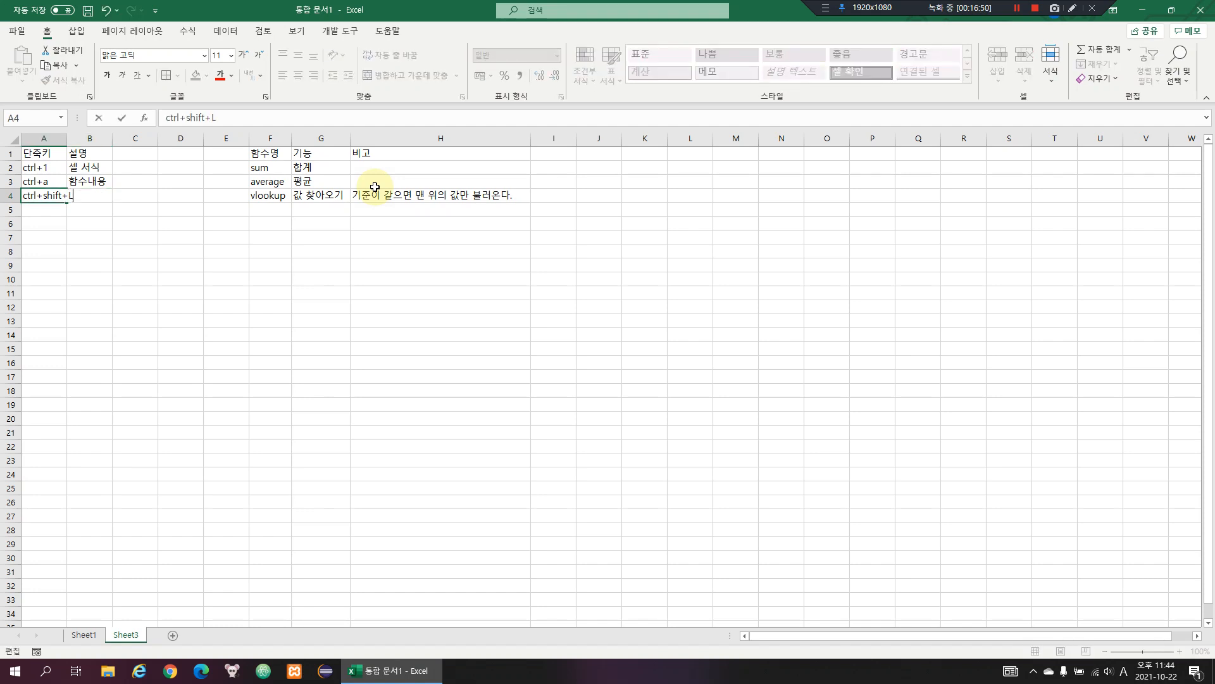
{"action": "key", "text": "Tab"}
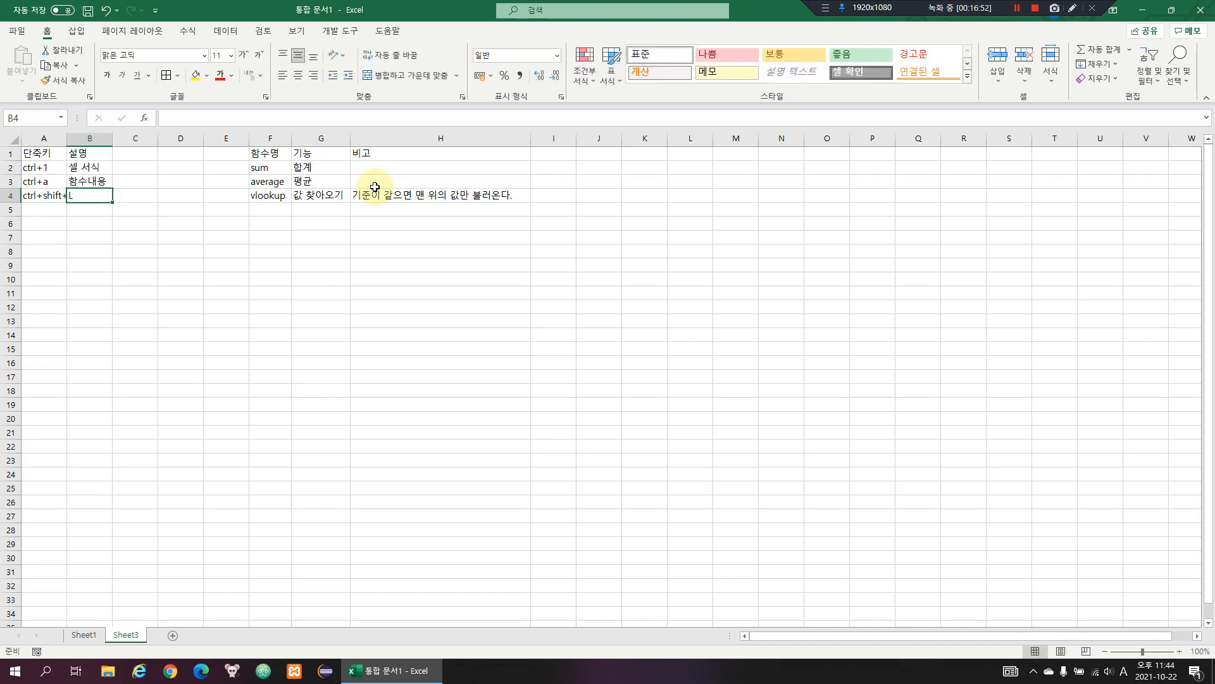
Enter the description 필터 온오프 in B4 and autofit the width of column A
{"action": "type", "text": "필터"}
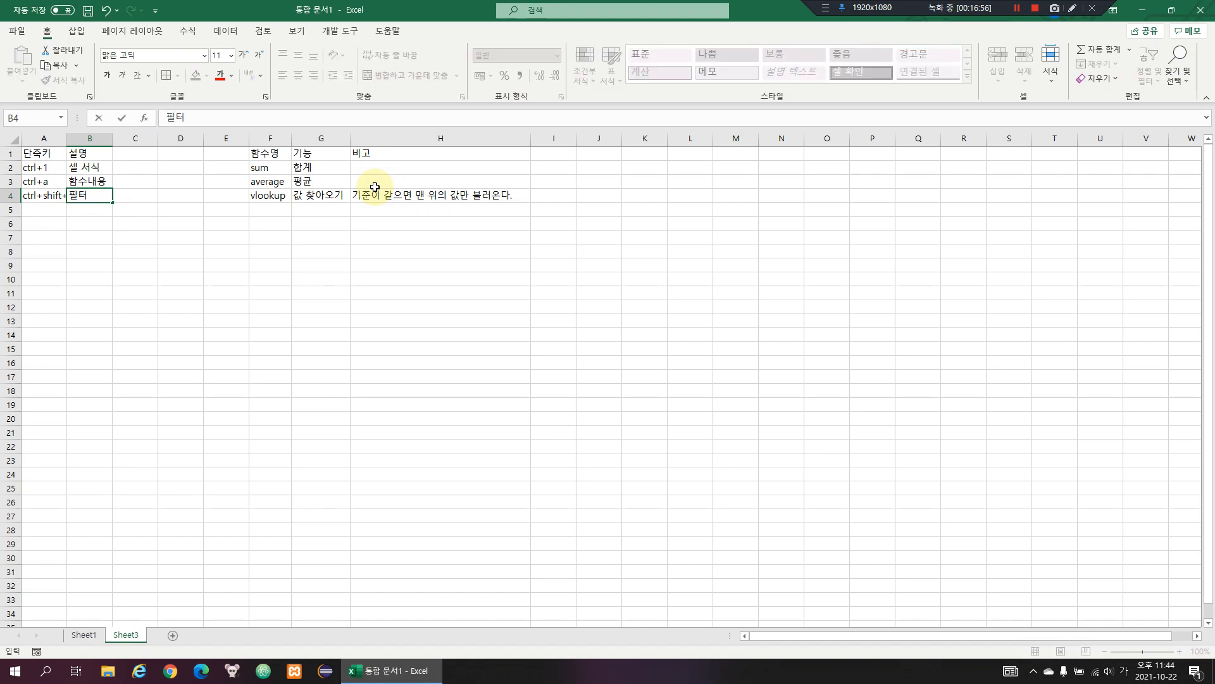
{"action": "type", "text": " 온오프"}
{"action": "key", "text": "Return"}
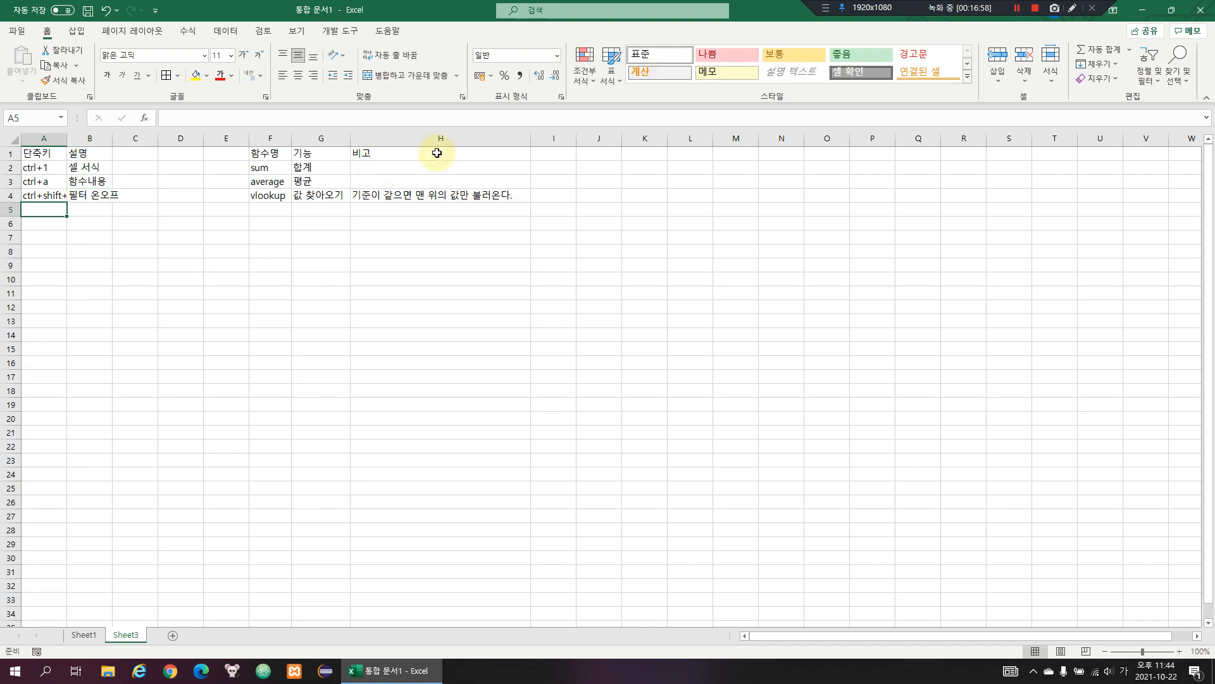
{"action": "double_click", "coordinate": [67, 138]}
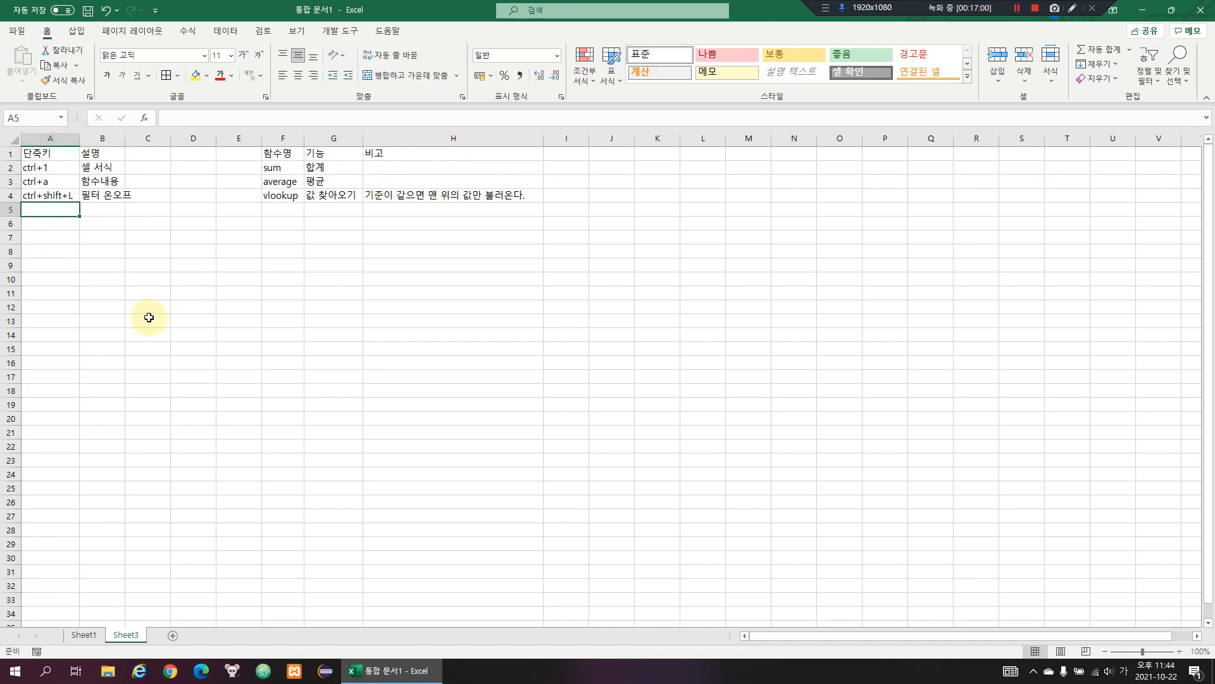
Flip back and forth between Sheet1 and Sheet3, ending on Sheet3
{"action": "key", "text": "ctrl+Page_Up"}
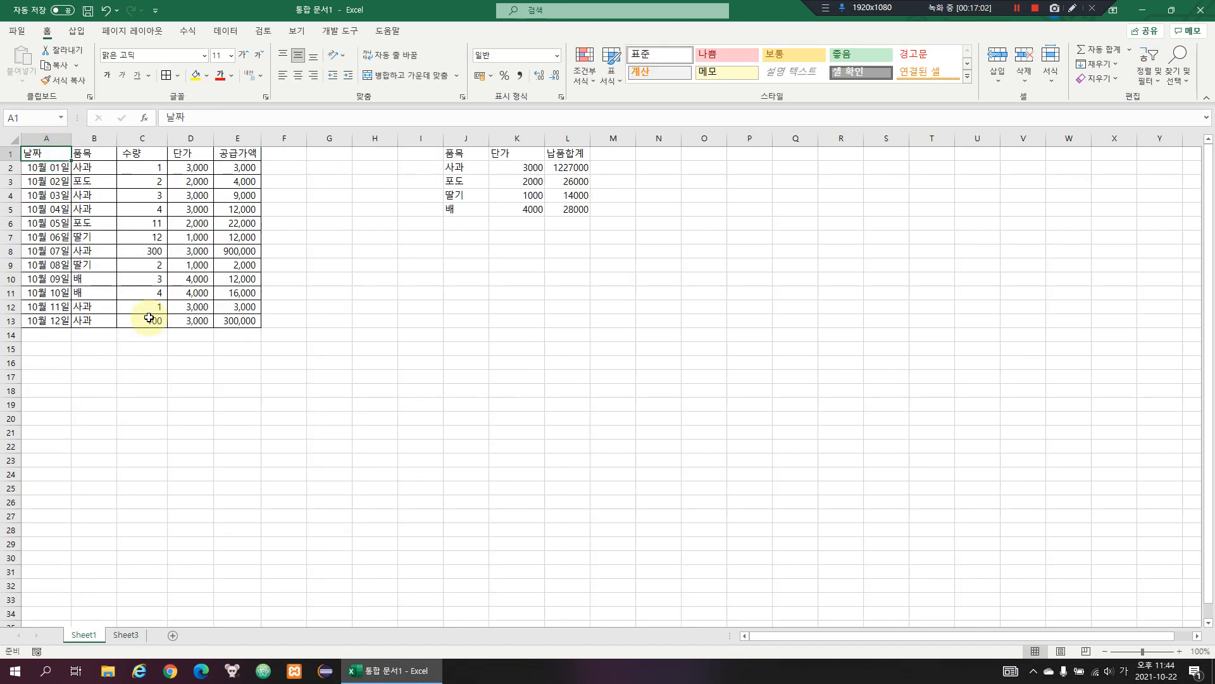
{"action": "key", "text": "ctrl+Page_Down"}
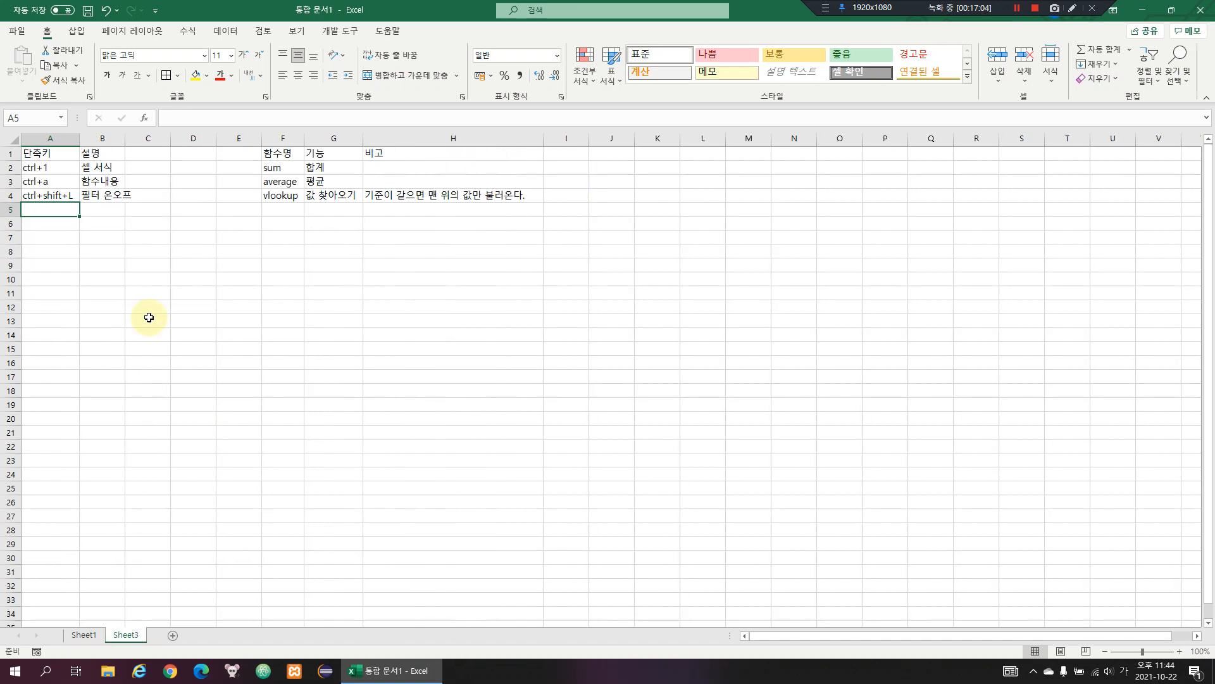
{"action": "key", "text": "ctrl+Page_Up"}
{"action": "key", "text": "ctrl+Page_Down"}
{"action": "key", "text": "ctrl+Page_Up"}
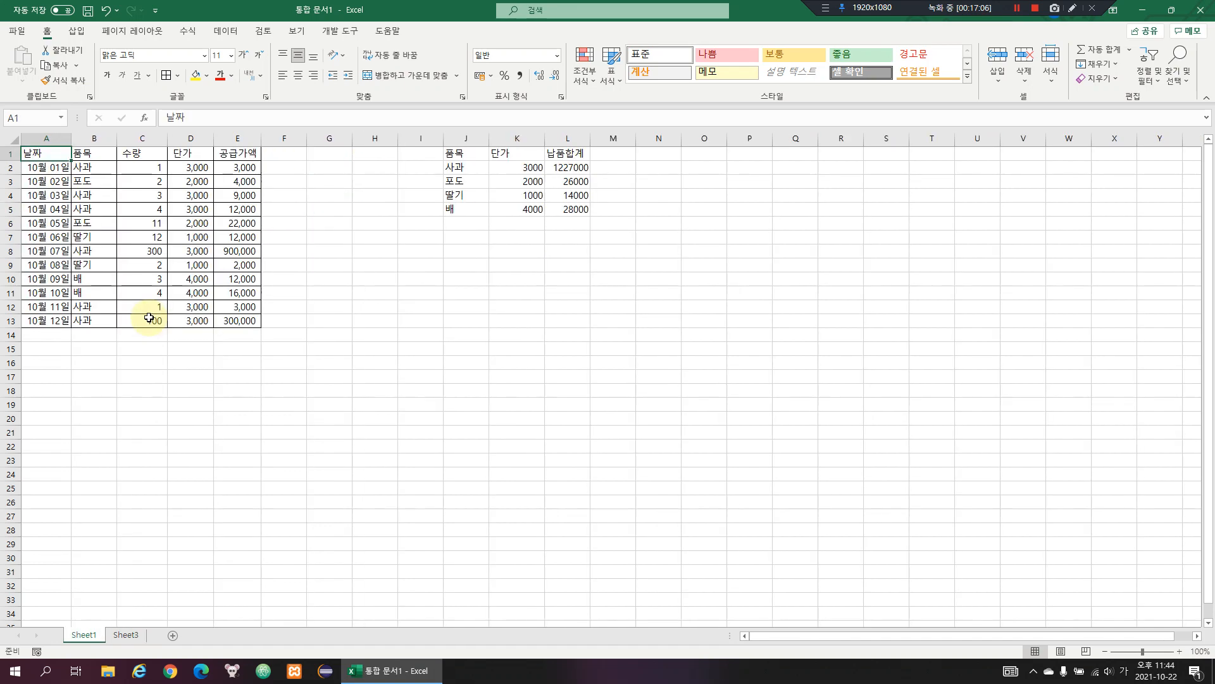
{"action": "key", "text": "ctrl+Page_Down"}
{"action": "key", "text": "ctrl+Page_Up"}
{"action": "key", "text": "ctrl+Page_Down"}
{"action": "key", "text": "ctrl+Page_Up"}
{"action": "key", "text": "ctrl+Page_Down"}
{"action": "key", "text": "ctrl+Page_Up"}
{"action": "key", "text": "ctrl+Page_Down"}
{"action": "key", "text": "ctrl+Page_Up"}
{"action": "key", "text": "ctrl+Page_Down"}
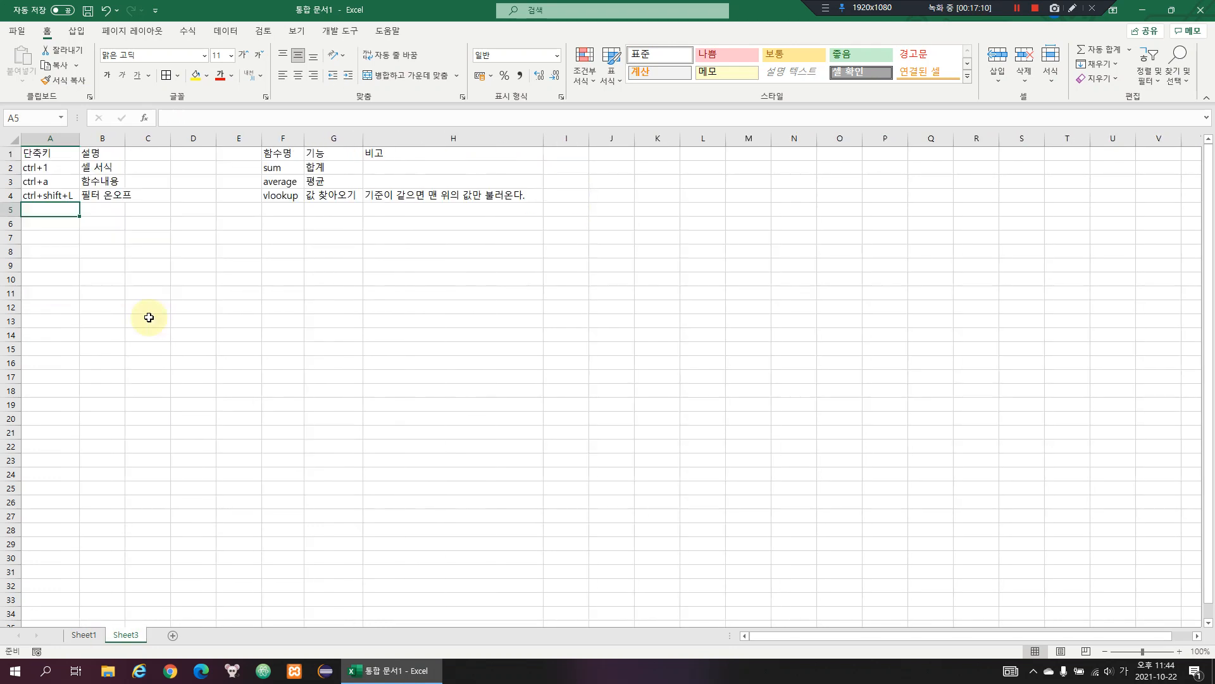
Add the shortcut ctrl+pageUp in A5 with the description 시트 이동 왼쪽 in B5
{"action": "type", "text": "ㅊ"}
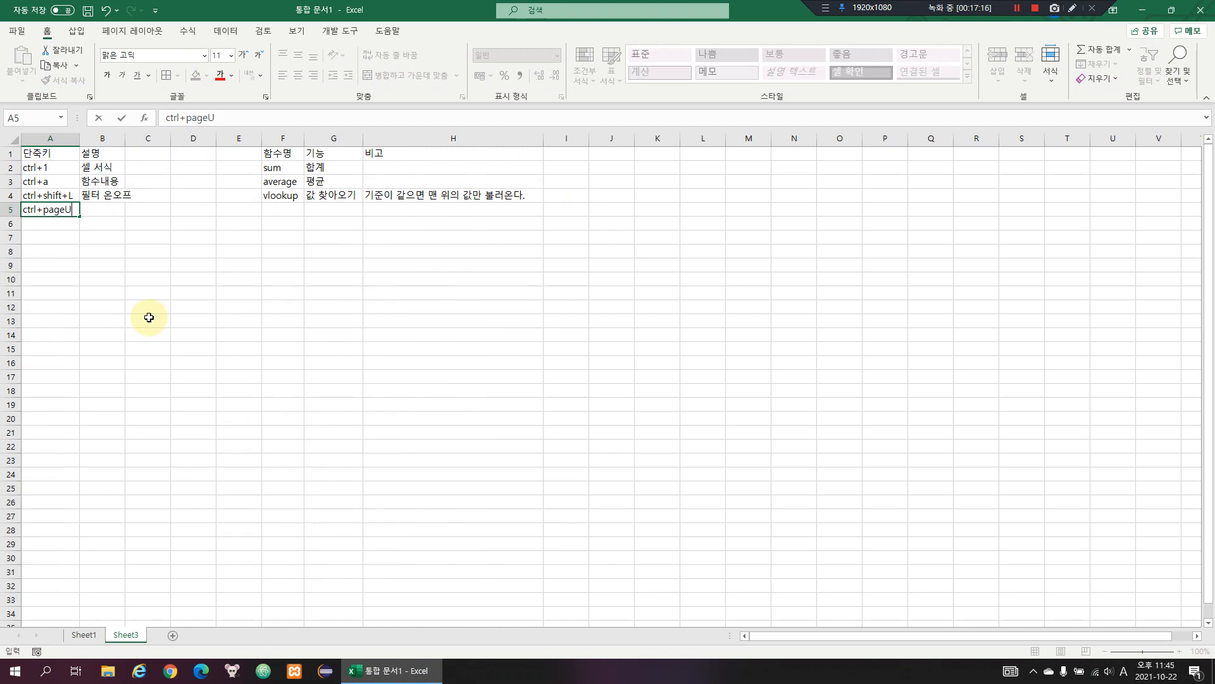
{"action": "type", "text": "ctrl+pageUp"}
{"action": "key", "text": "Tab"}
{"action": "key", "text": "Hangul"}
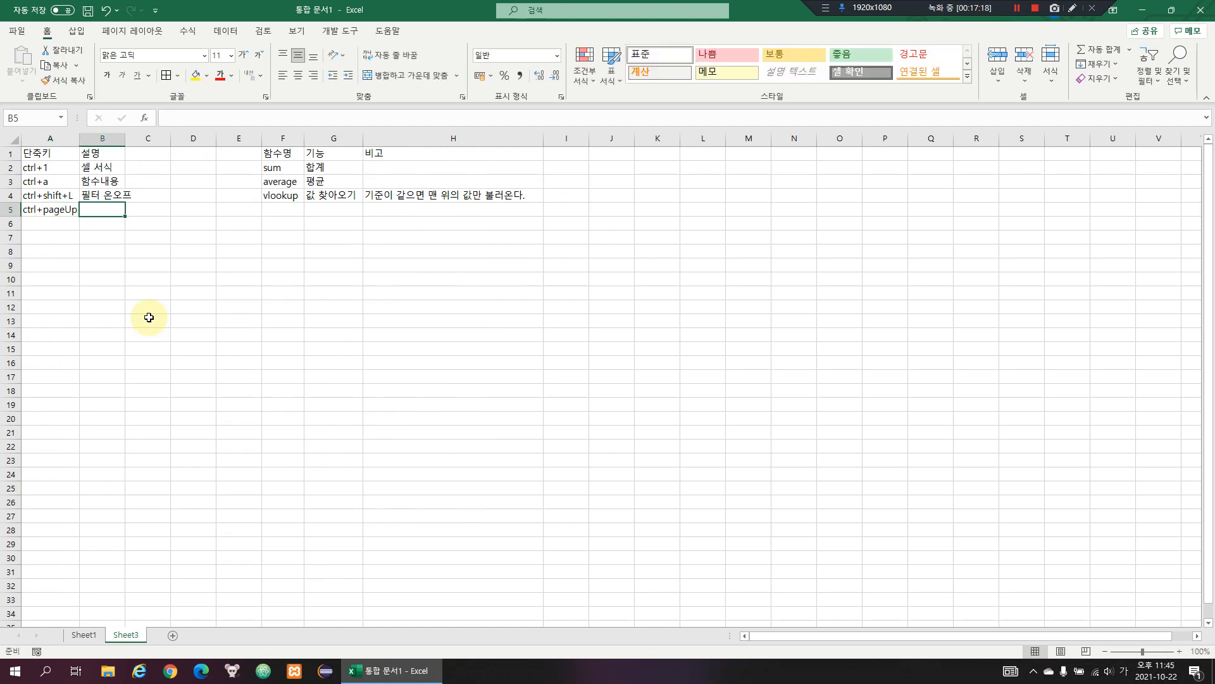
{"action": "type", "text": "시트"}
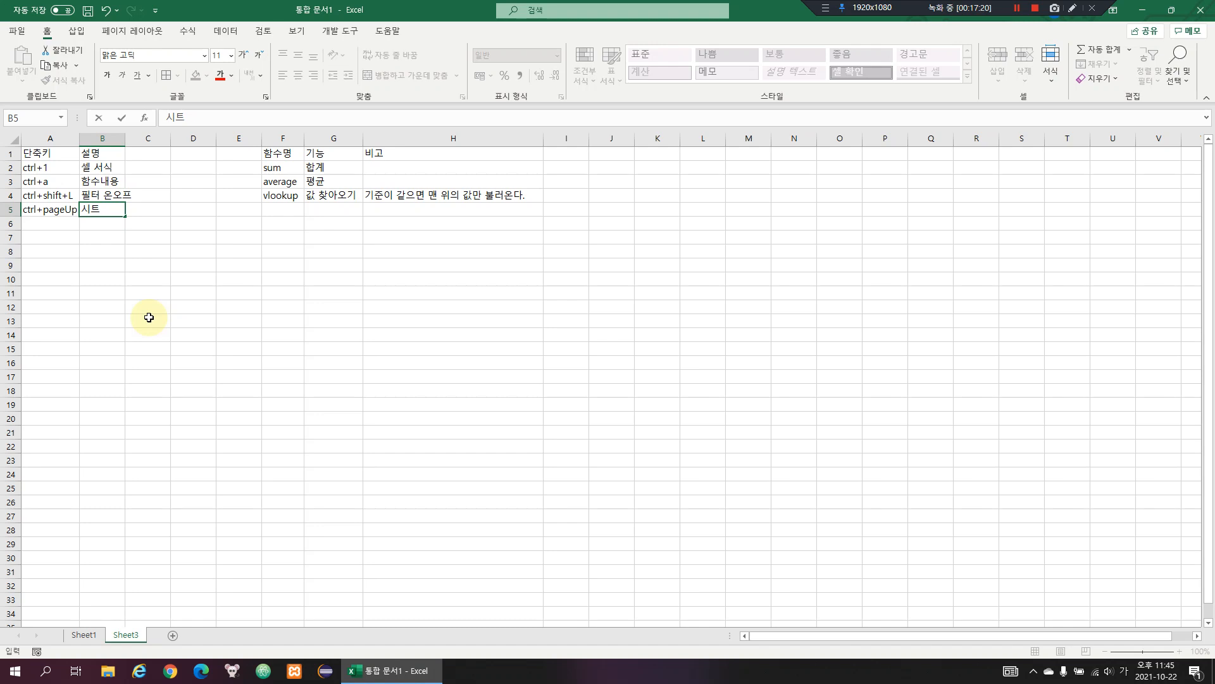
{"action": "type", "text": " 앞"}
{"action": "key", "text": "BackSpace"}
{"action": "type", "text": "이동 왼쪽"}
{"action": "key", "text": "Return"}
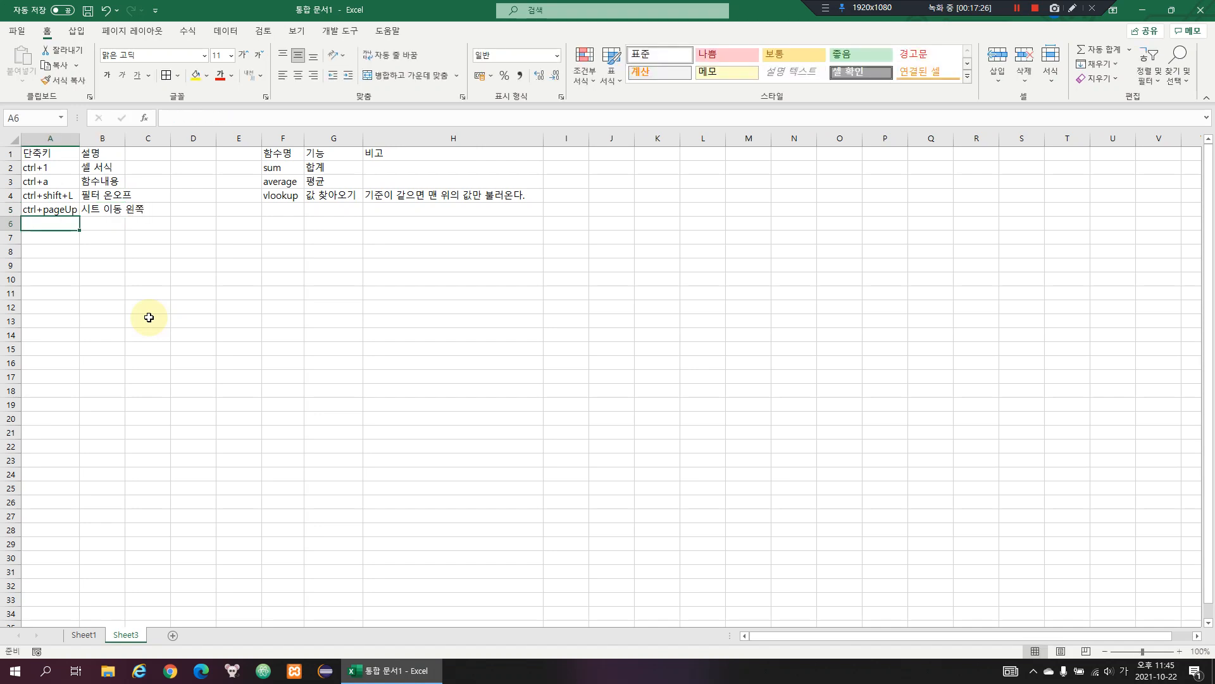
Add ctrl+pageDown in A6 with the description 시트이동 오른쪽 in B6, and autofit column A
{"action": "key", "text": "ctrl+d"}
{"action": "key", "text": "F2"}
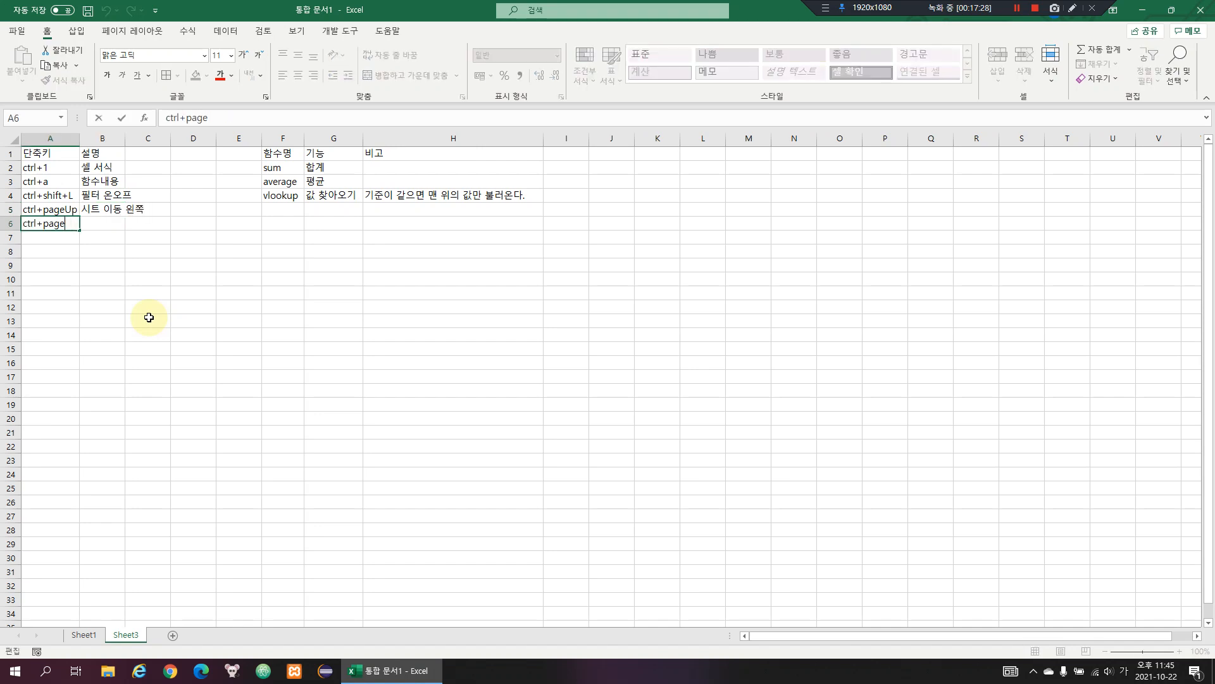
{"action": "type", "text": "Down"}
{"action": "key", "text": "Tab"}
{"action": "type", "text": "시트이동 오"}
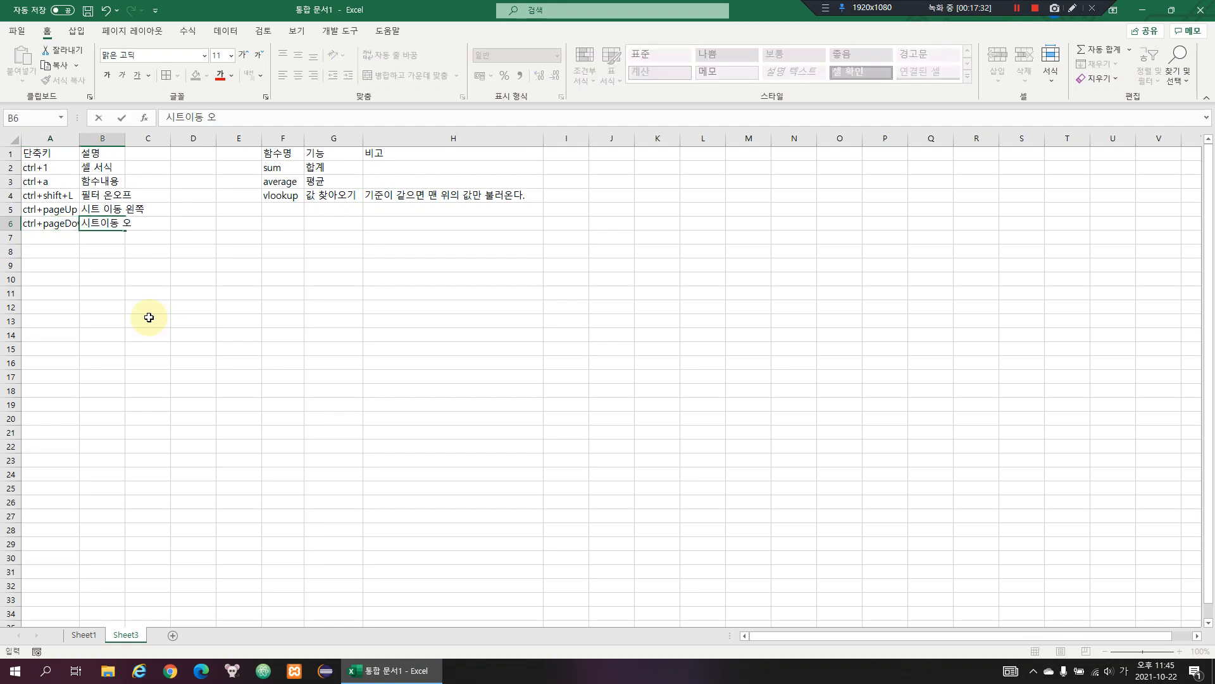
{"action": "type", "text": "른쪽"}
{"action": "key", "text": "Return"}
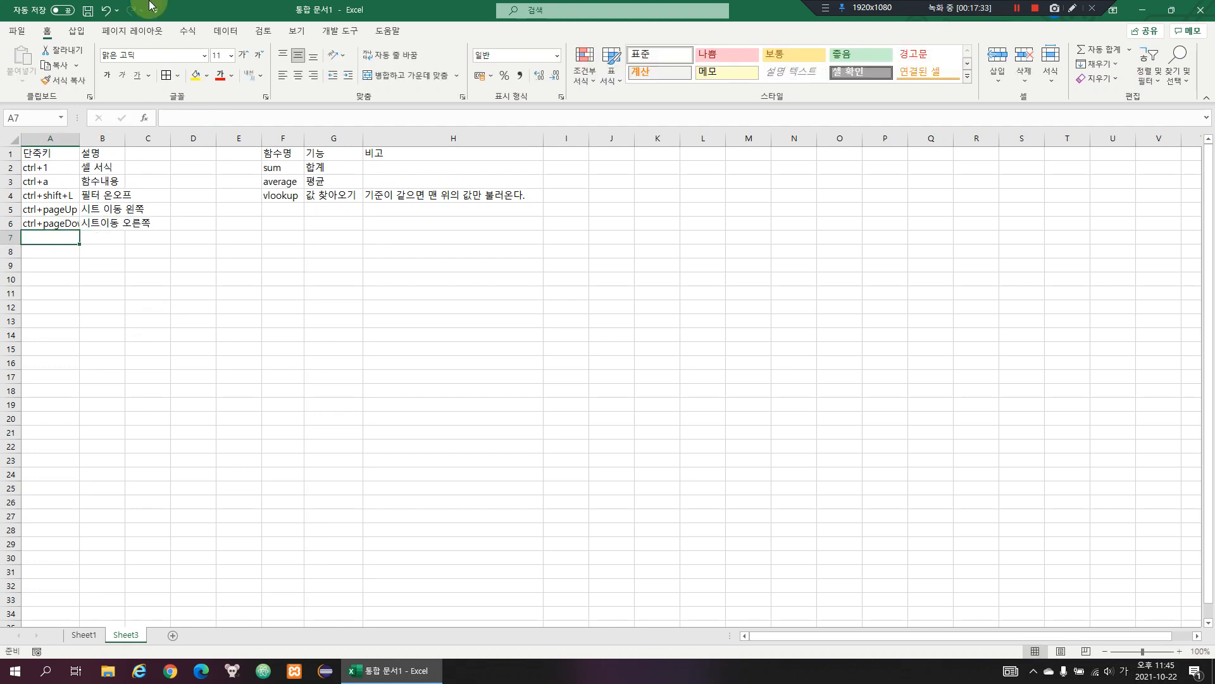
{"action": "double_click", "coordinate": [81, 136]}
{"action": "left_click", "coordinate": [112, 212]}
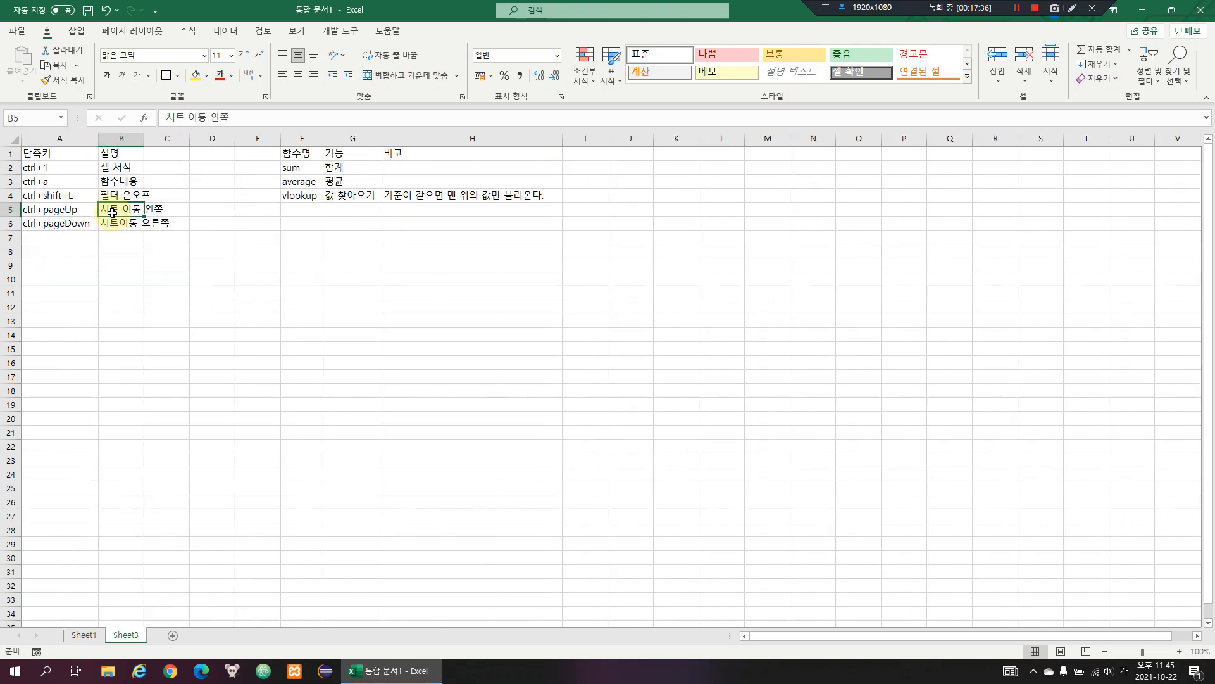
Alternate repeatedly between the shortcut list on Sheet3 and the sales table on Sheet1, finishing on the shortcut list
{"action": "key", "text": "ctrl+Page_Up"}
{"action": "key", "text": "ctrl+Page_Down"}
{"action": "key", "text": "ctrl+Page_Up"}
{"action": "key", "text": "ctrl+Page_Down"}
{"action": "key", "text": "ctrl+Page_Up"}
{"action": "key", "text": "ctrl+Page_Down"}
{"action": "key", "text": "ctrl+Page_Up"}
{"action": "key", "text": "ctrl+Page_Down"}
{"action": "key", "text": "ctrl+Page_Up"}
{"action": "key", "text": "ctrl+Page_Down"}
{"action": "key", "text": "ctrl+Page_Up"}
{"action": "key", "text": "ctrl+Page_Down"}
Insert four new blank worksheets between Sheet1 and Sheet3
{"action": "key", "text": "shift+F11"}
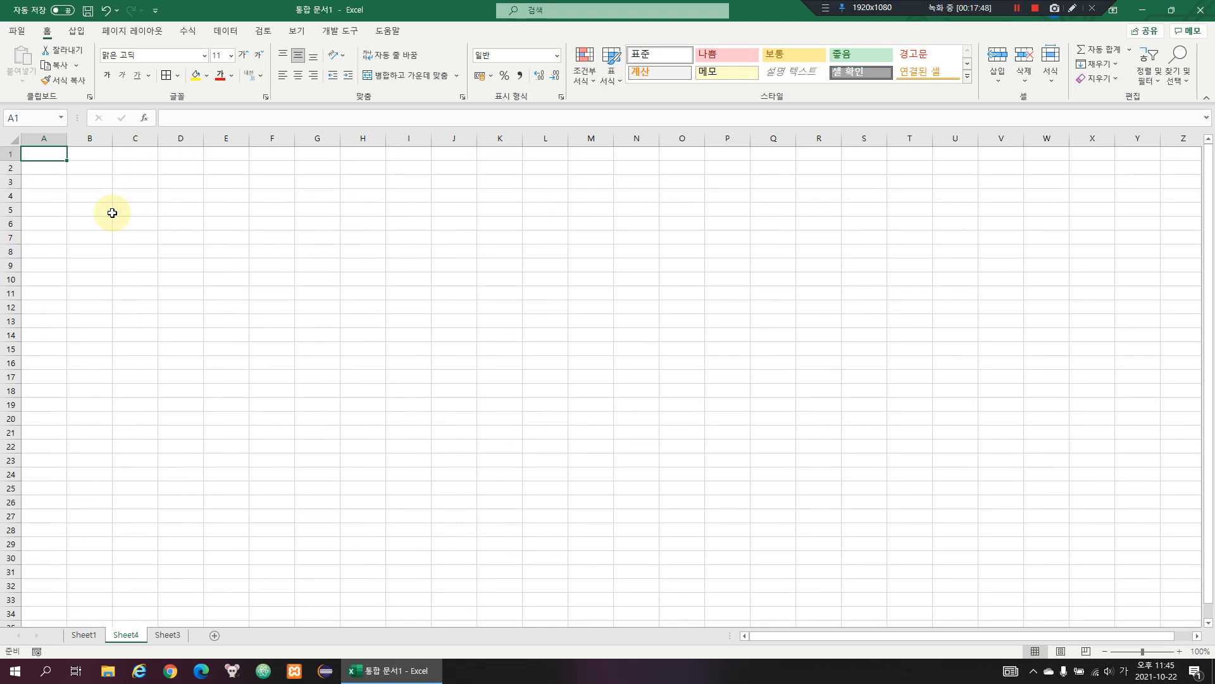
{"action": "key", "text": "shift+F11"}
{"action": "key", "text": "shift+F11"}
{"action": "key", "text": "shift+F11"}
Return to Sheet3 and add the shortcut shift+F11 in A7 with the description 시트추가 in B7
{"action": "key", "text": "ctrl+Page_Down"}
{"action": "key", "text": "ctrl+Page_Down"}
{"action": "key", "text": "ctrl+Page_Down"}
{"action": "key", "text": "ctrl+Page_Down"}
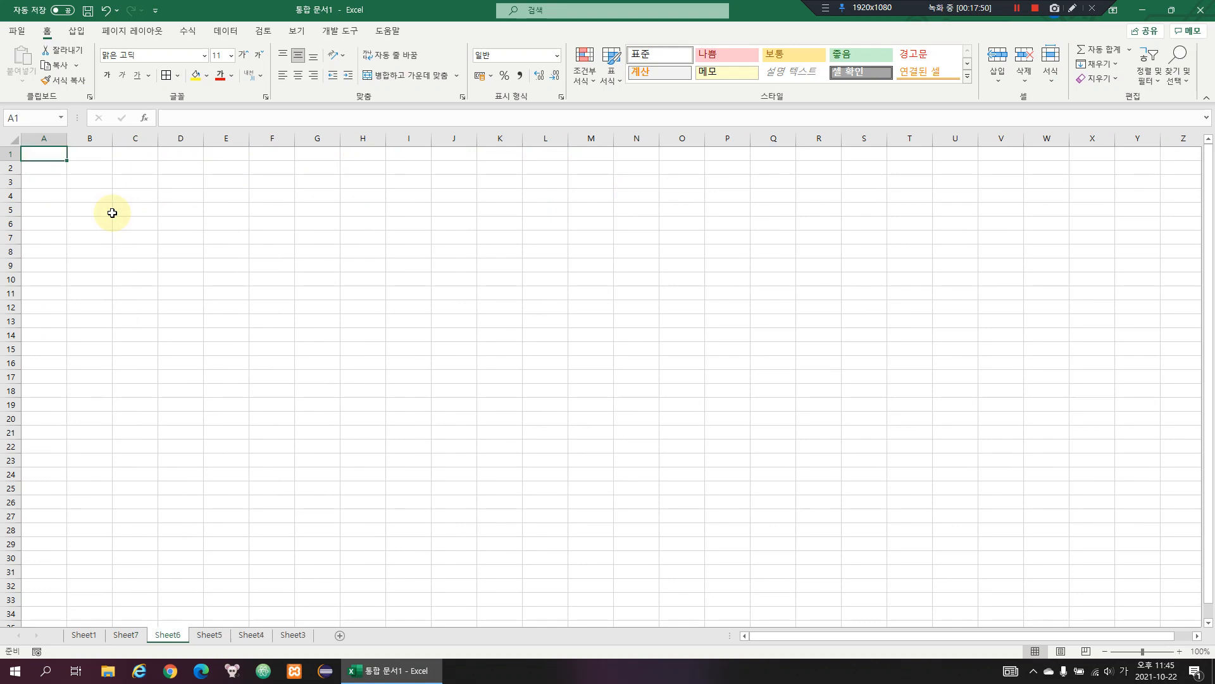
{"action": "key", "text": "Down"}
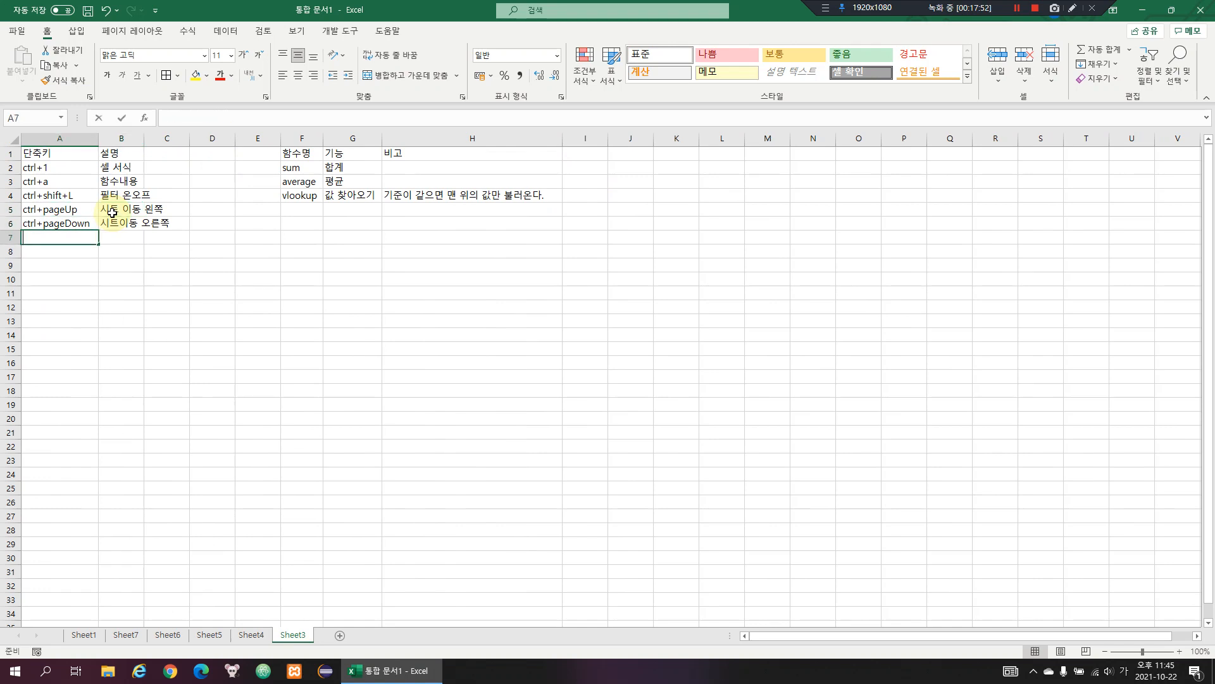
{"action": "type", "text": "shift"}
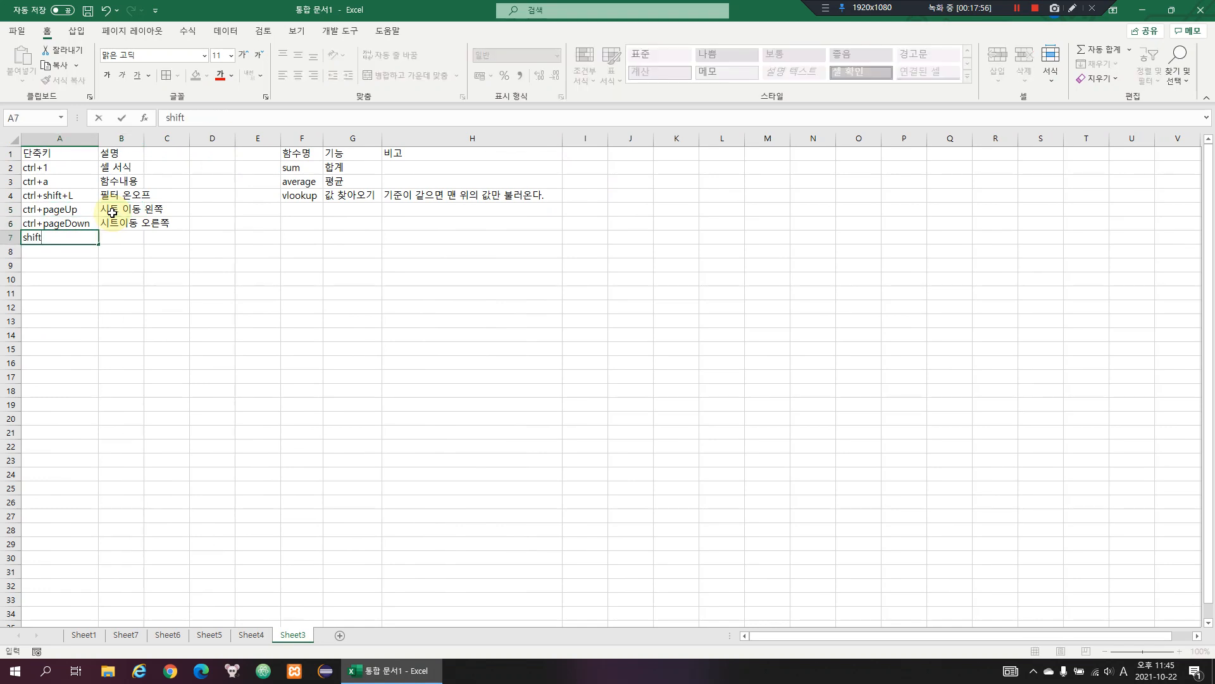
{"action": "type", "text": "+F11"}
{"action": "key", "text": "Tab"}
{"action": "type", "text": "시트추가"}
{"action": "key", "text": "Return"}
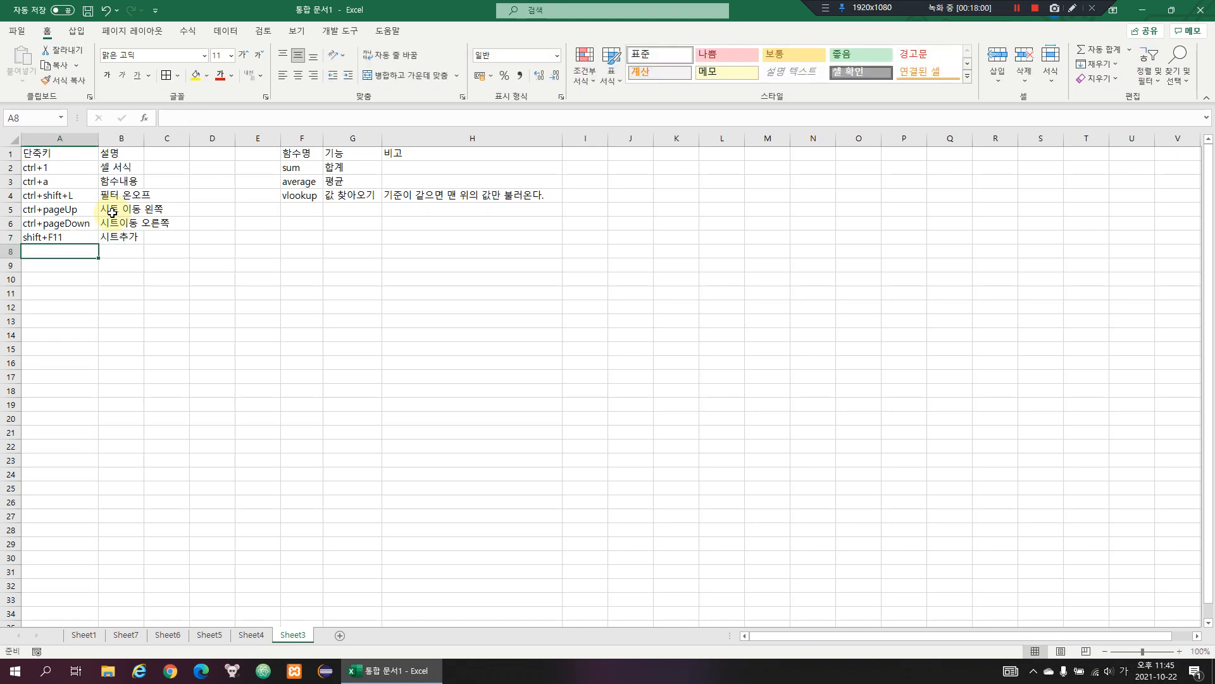
Select the four blank worksheets Sheet7 through Sheet4 together and delete them
{"action": "key", "text": "ctrl+Page_Up"}
{"action": "key", "text": "ctrl+Page_Up"}
{"action": "key", "text": "ctrl+Page_Up"}
{"action": "key", "text": "ctrl+Page_Up"}
{"action": "key", "text": "ctrl+Page_Up"}
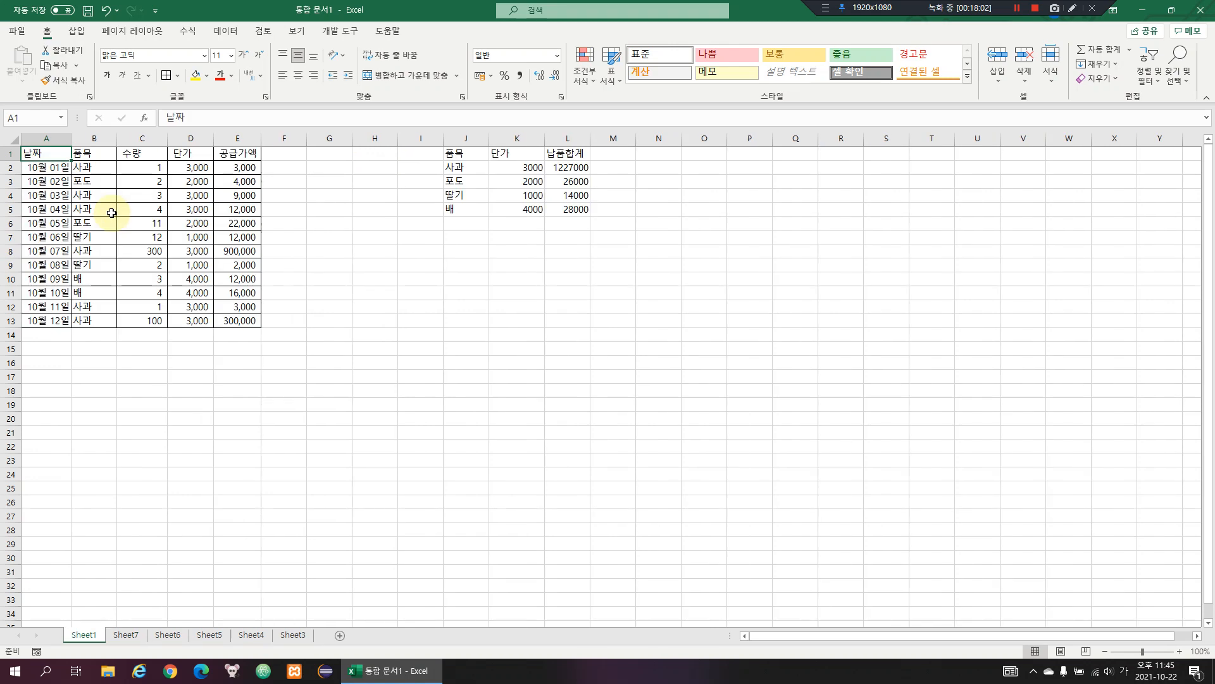
{"action": "left_click", "coordinate": [126, 634]}
{"action": "left_click", "coordinate": [251, 635], "text": "shift"}
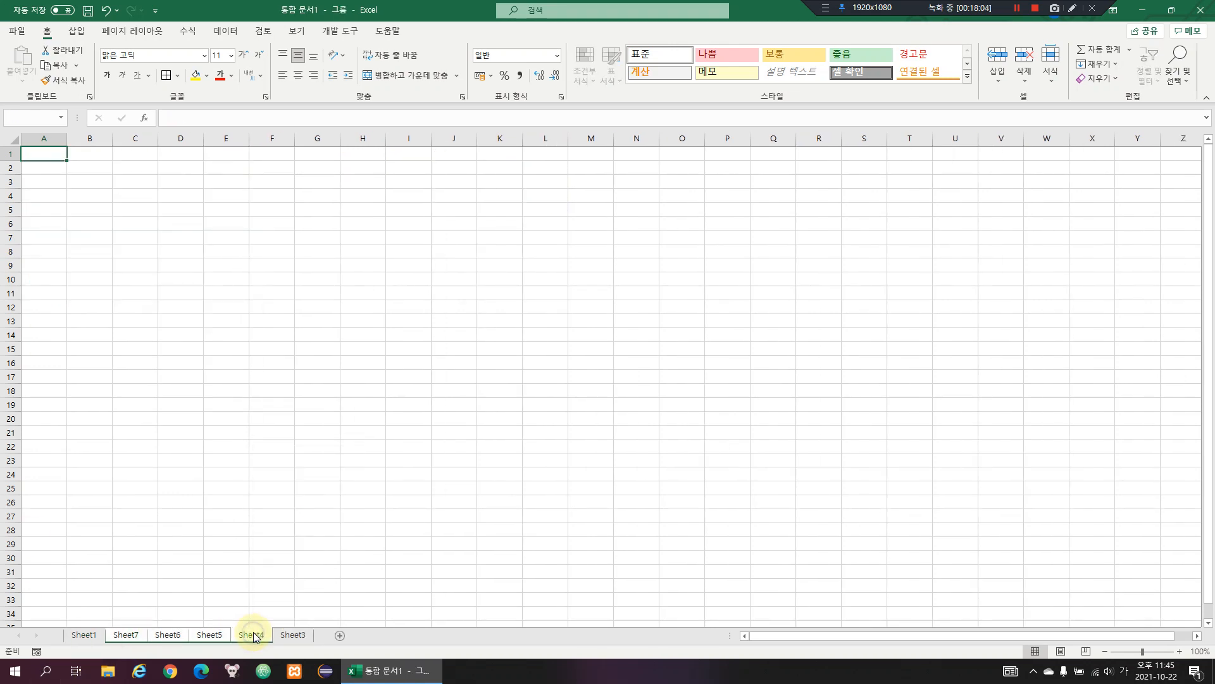
{"action": "key", "text": "alt+h"}
{"action": "key", "text": "d"}
{"action": "key", "text": "s"}
{"action": "key", "text": "Return"}
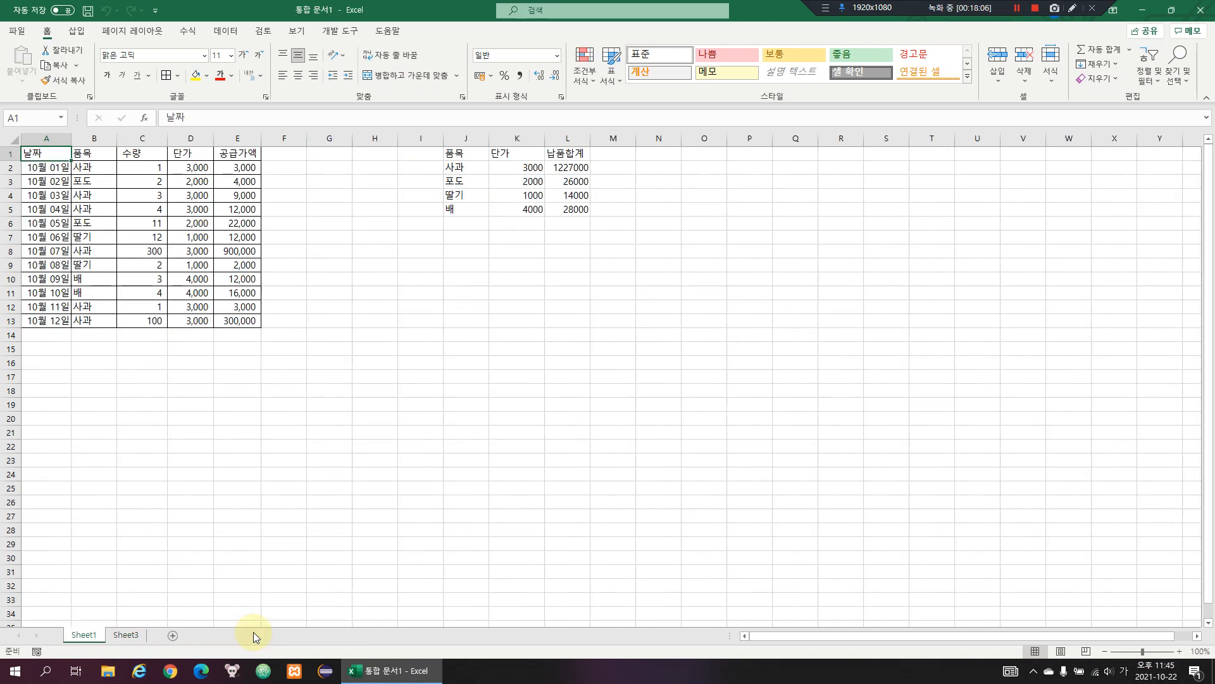
{"action": "key", "text": "Down"}
{"action": "key", "text": "Down"}
{"action": "key", "text": "Down"}
{"action": "key", "text": "Down"}
{"action": "key", "text": "Down"}
{"action": "key", "text": "Down"}
{"action": "key", "text": "Down"}
{"action": "key", "text": "Down"}
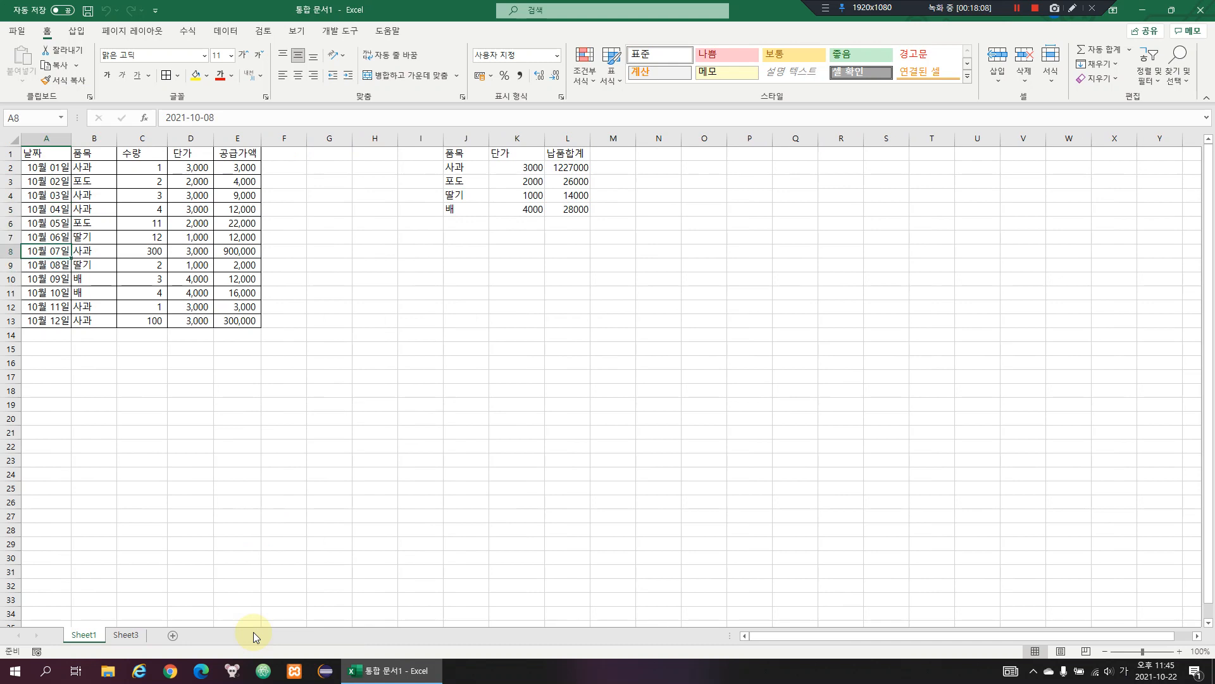
{"action": "key", "text": "Right"}
{"action": "key", "text": "Left"}
{"action": "key", "text": "Right"}
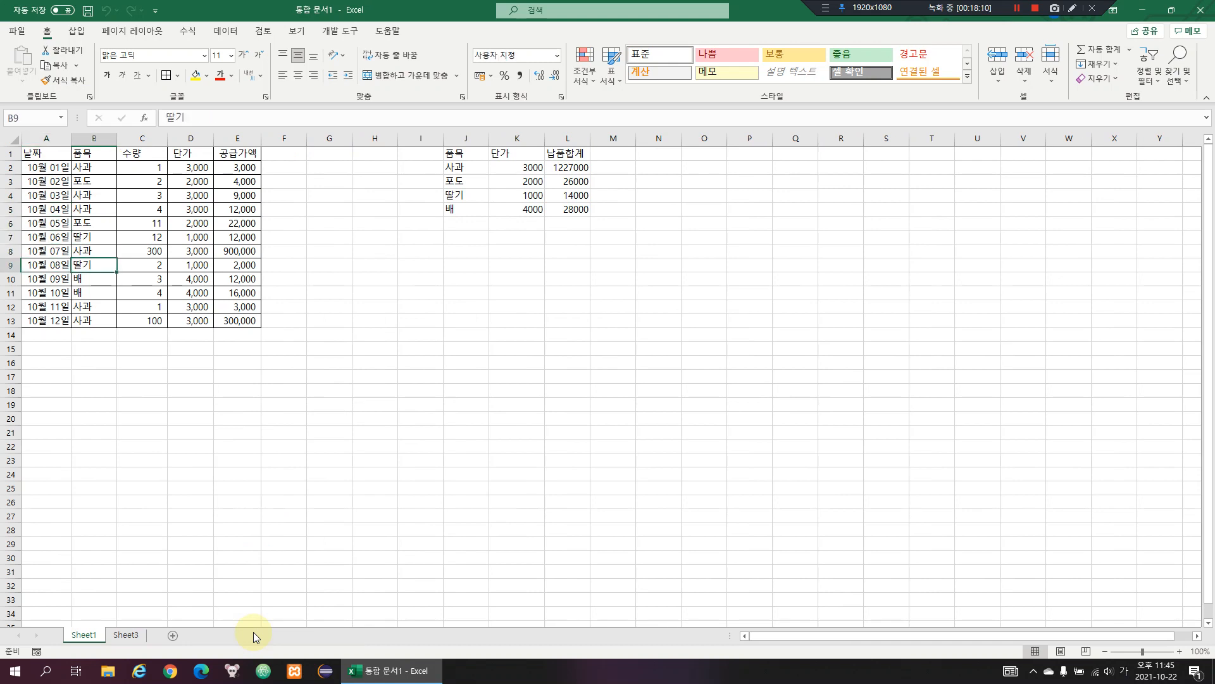
{"action": "key", "text": "Left"}
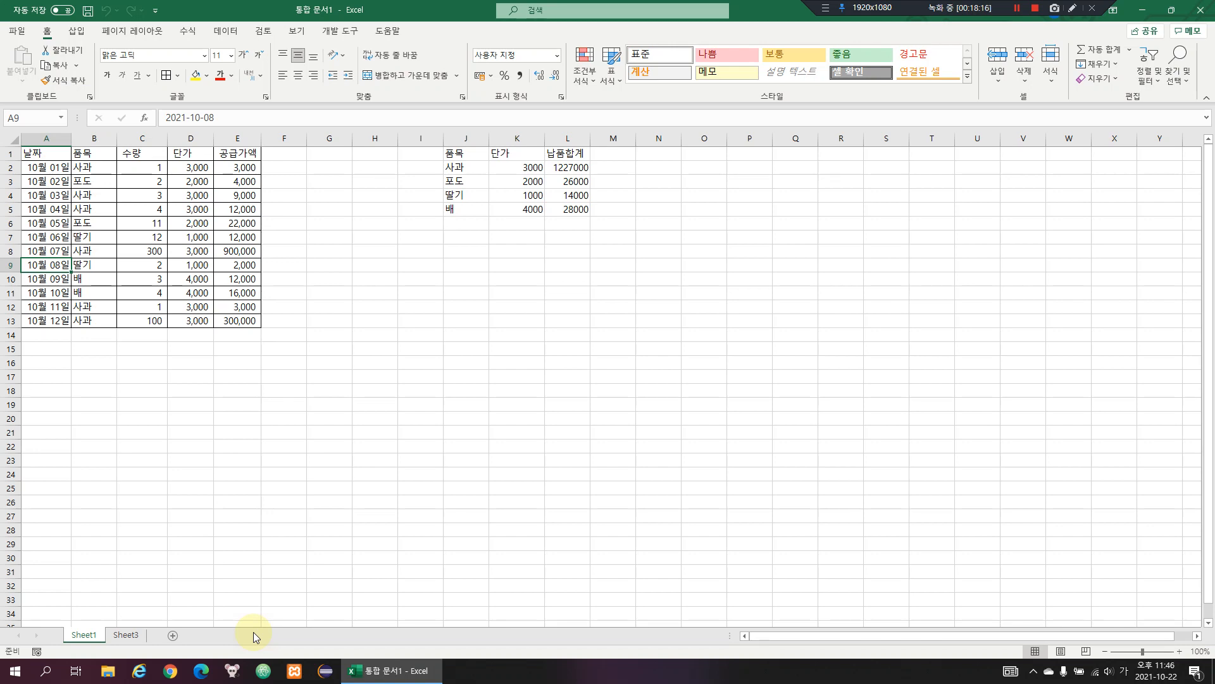
Try deleting the entire column containing the dates on Sheet1, and undo the deletion
{"action": "key", "text": "ctrl+minus"}
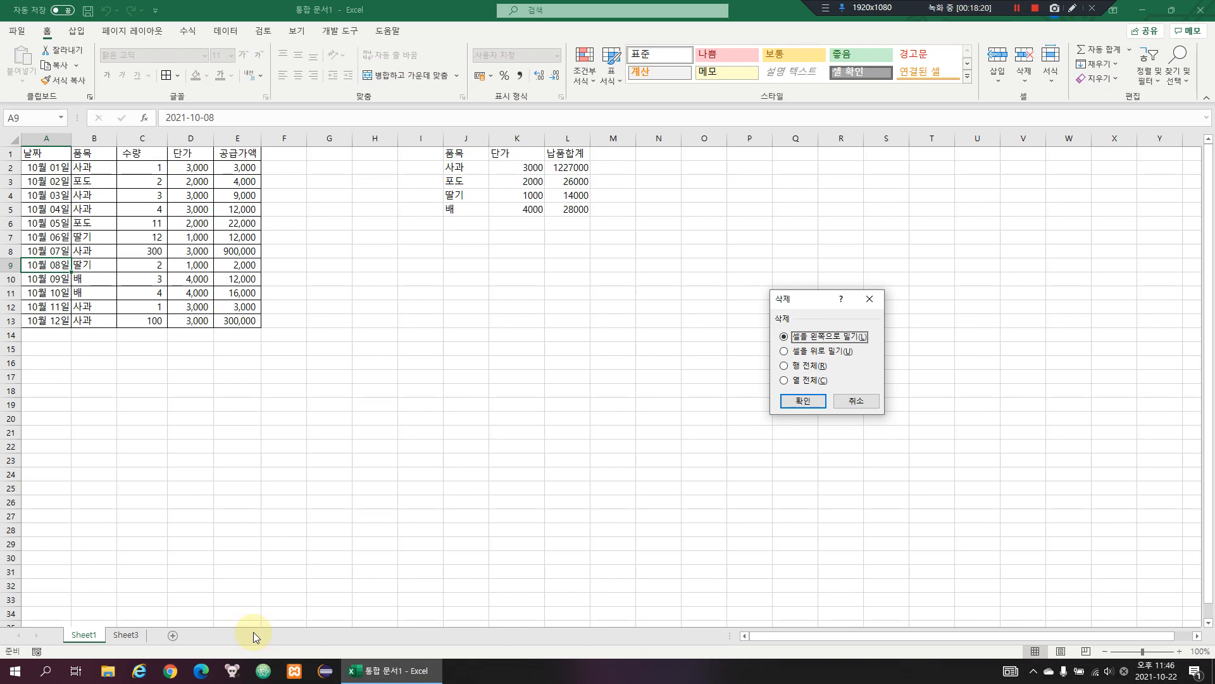
{"action": "key", "text": "r"}
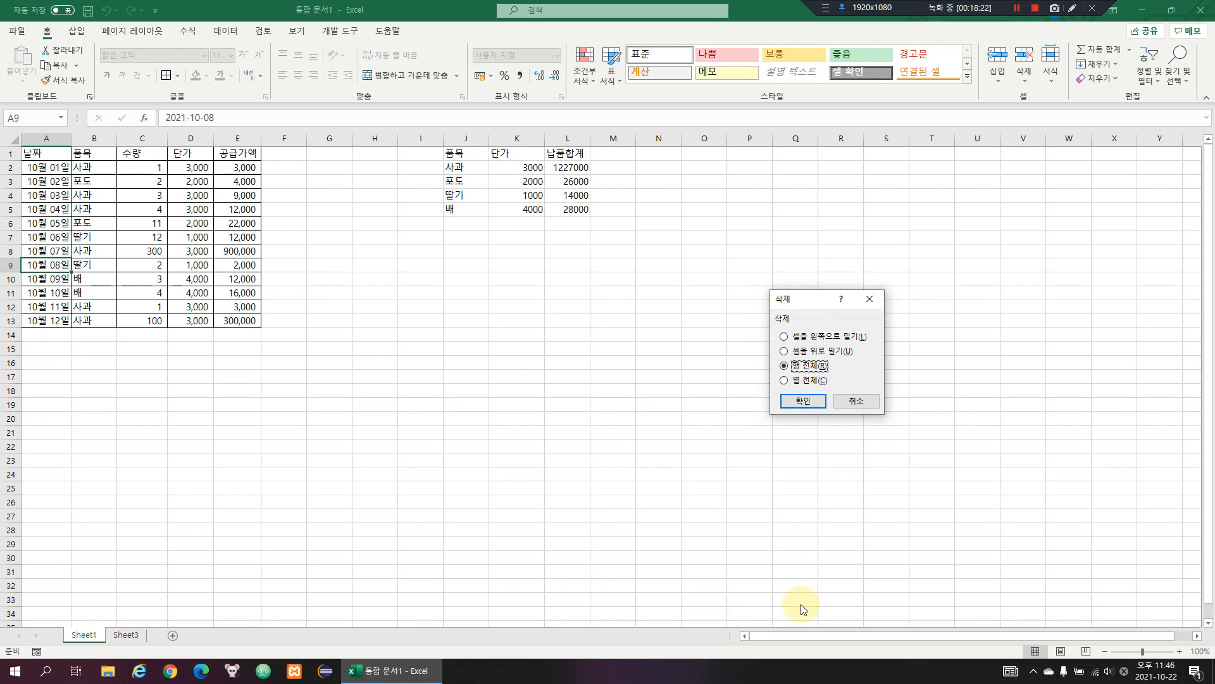
{"action": "left_click", "coordinate": [809, 380]}
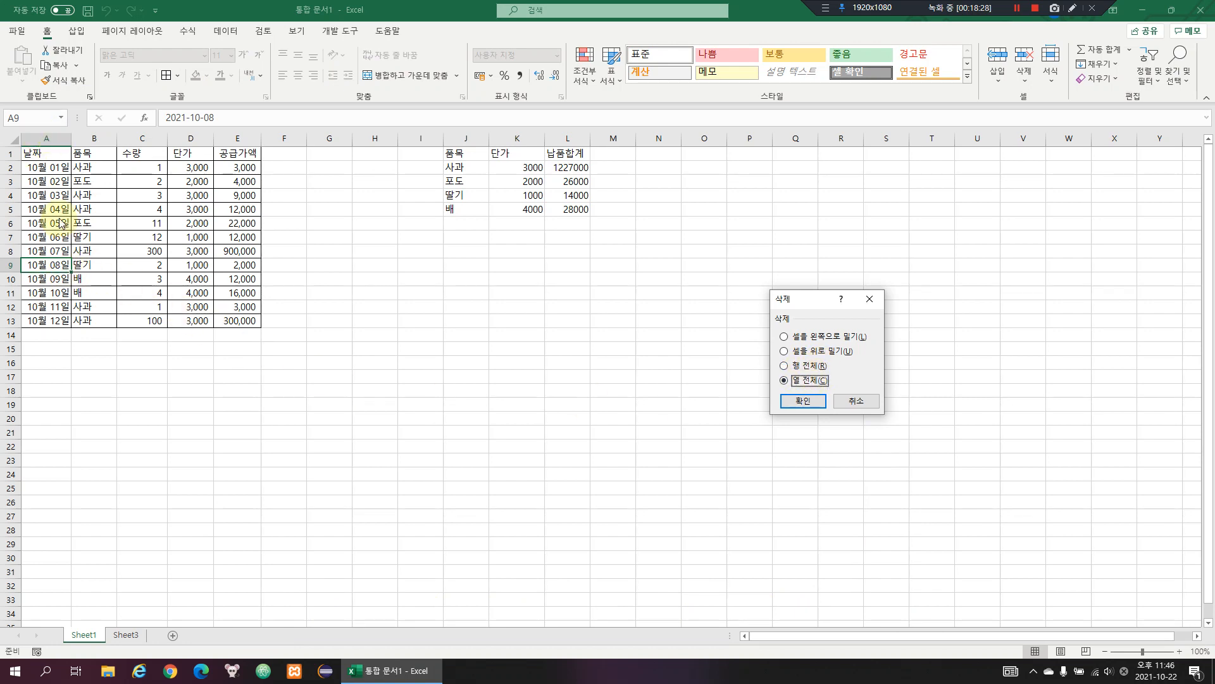
{"action": "key", "text": "Return"}
{"action": "key", "text": "ctrl+z"}
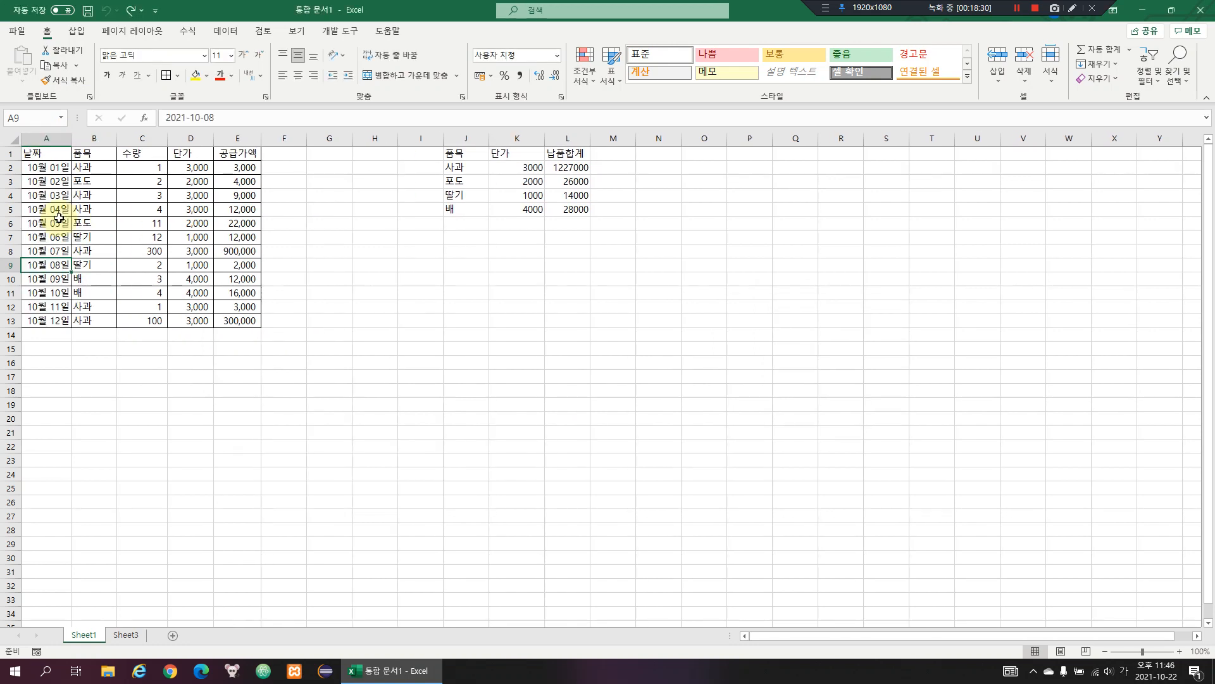
Try deleting the entire row 9 of the sales table, and undo the deletion
{"action": "key", "text": "ctrl+minus"}
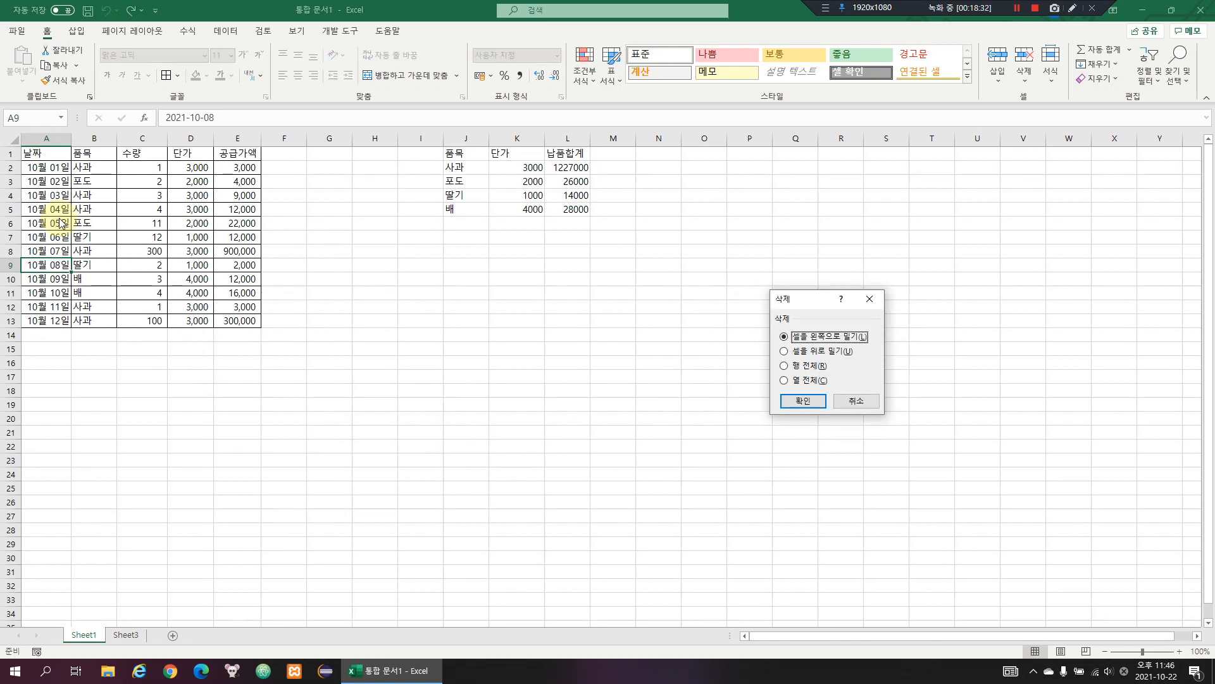
{"action": "key", "text": "r"}
{"action": "key", "text": "Escape"}
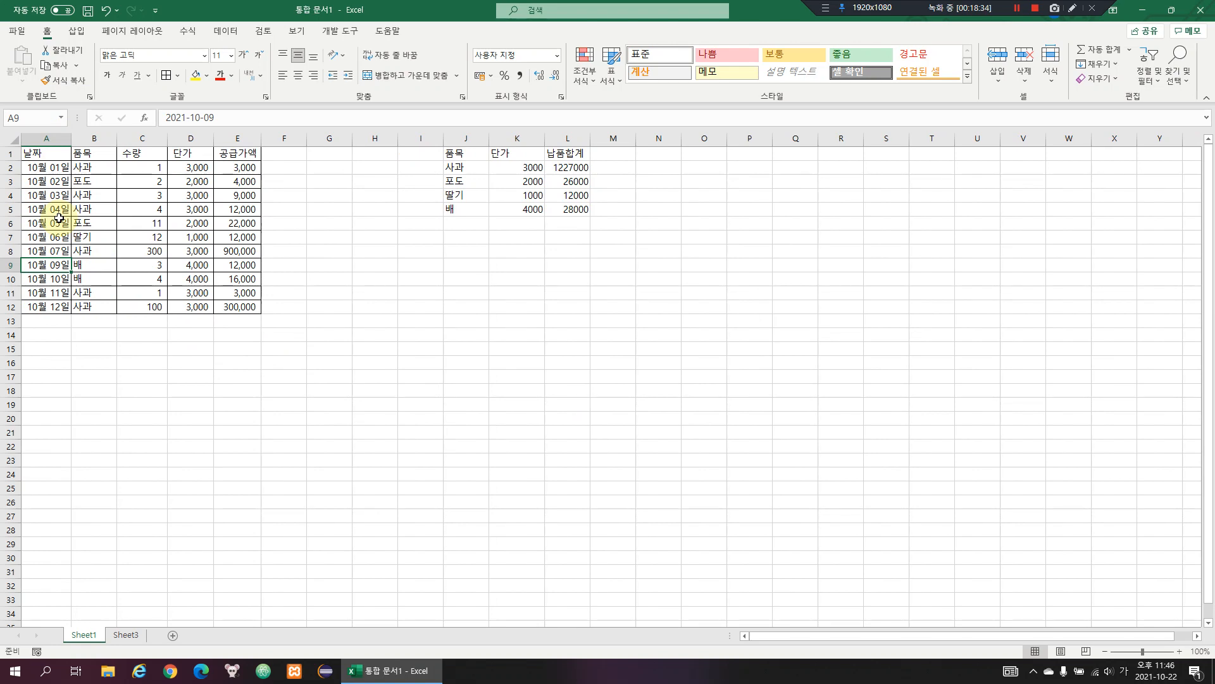
Try deleting only cell A9 with the remaining cells shifted left, and undo the deletion
{"action": "key", "text": "ctrl+minus"}
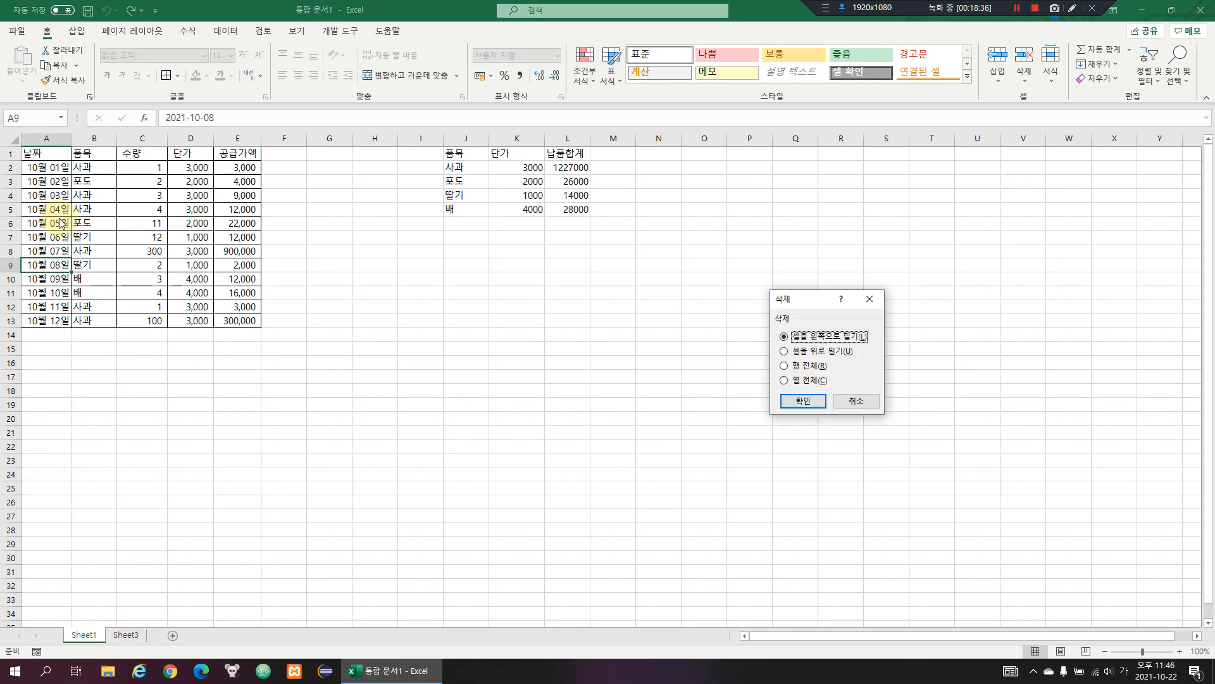
{"action": "key", "text": "Return"}
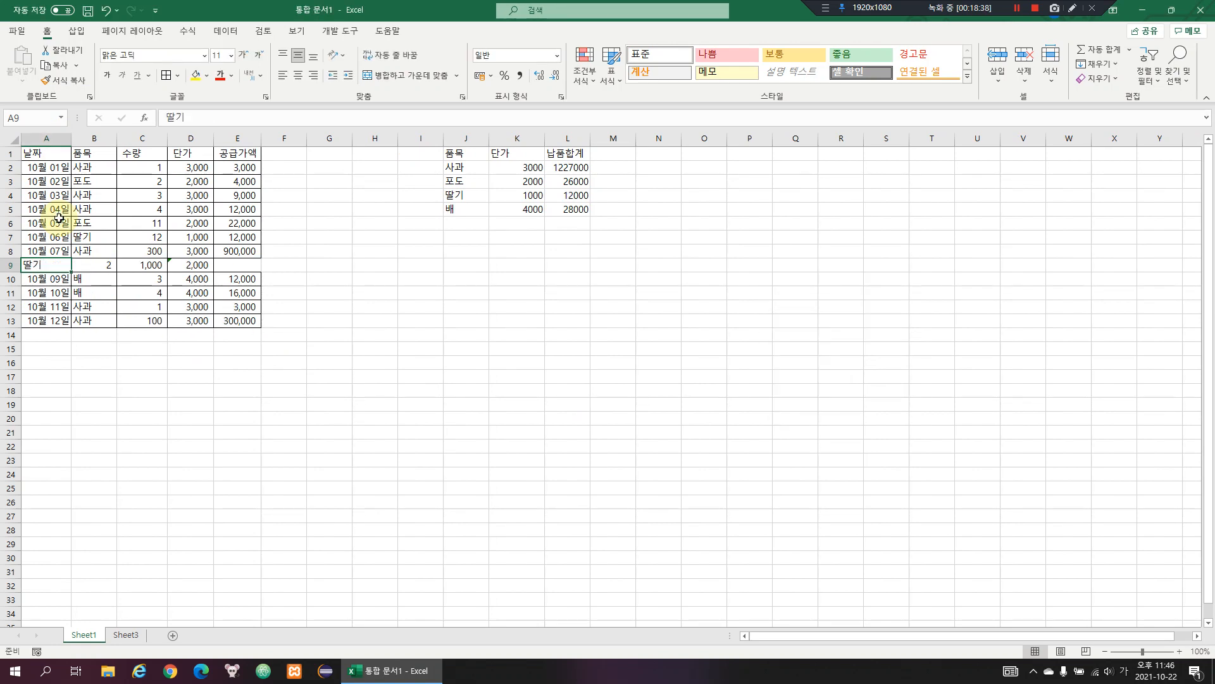
{"action": "key", "text": "ctrl+z"}
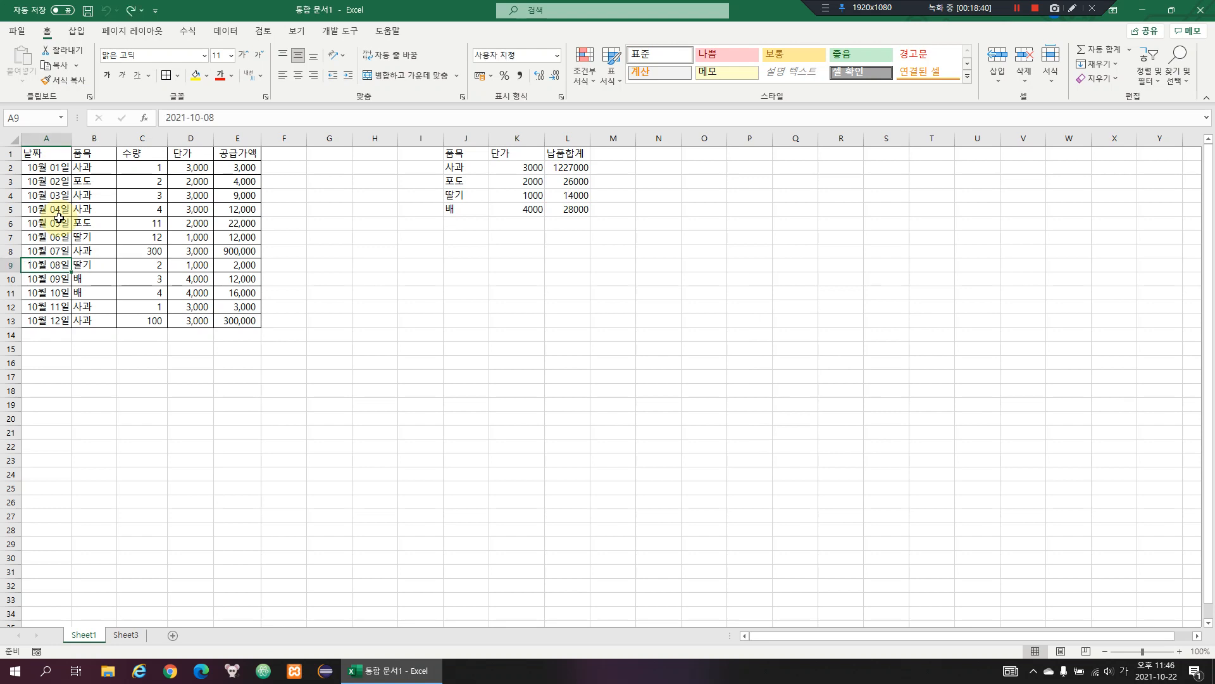
{"action": "key", "text": "Down"}
{"action": "key", "text": "Down"}
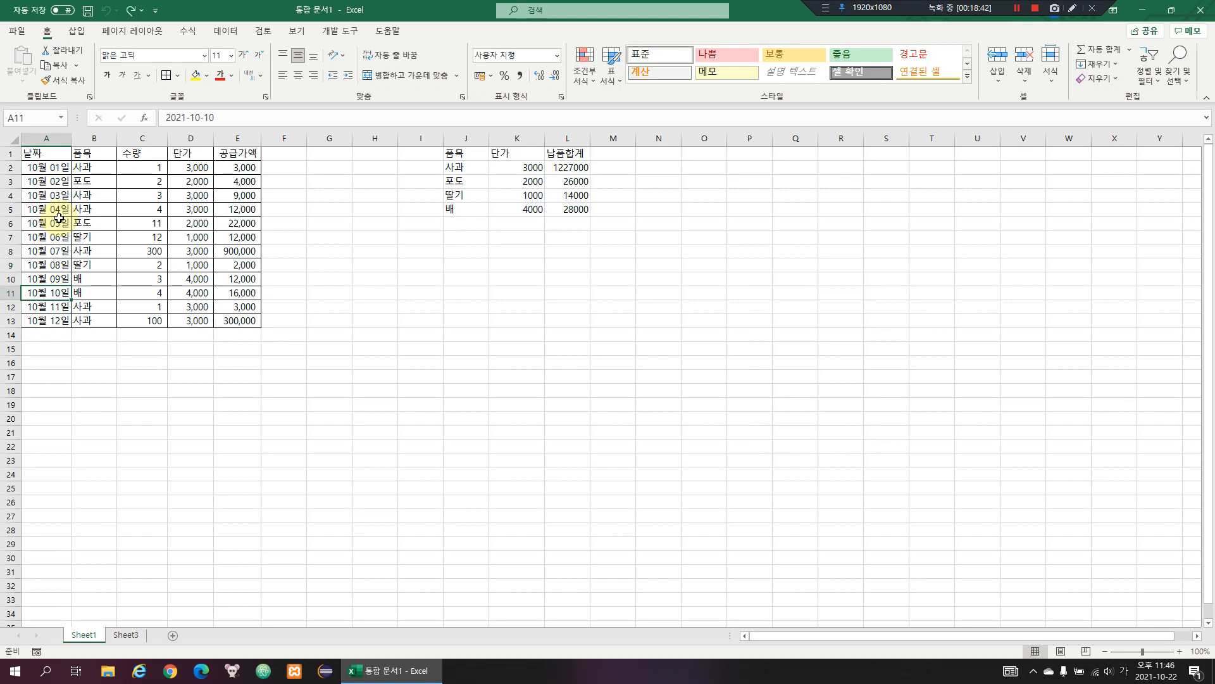
{"action": "key", "text": "Up"}
{"action": "key", "text": "Down"}
On Sheet3, add the shortcut ctrl+ -(마이너스) in A8 with the description 행또는 열 삭제 in B8
{"action": "key", "text": "ctrl+Page_Down"}
{"action": "type", "text": "ㅊ"}
{"action": "key", "text": "BackSpace"}
{"action": "key", "text": "Hangul"}
{"action": "type", "text": "ctrl+ -"}
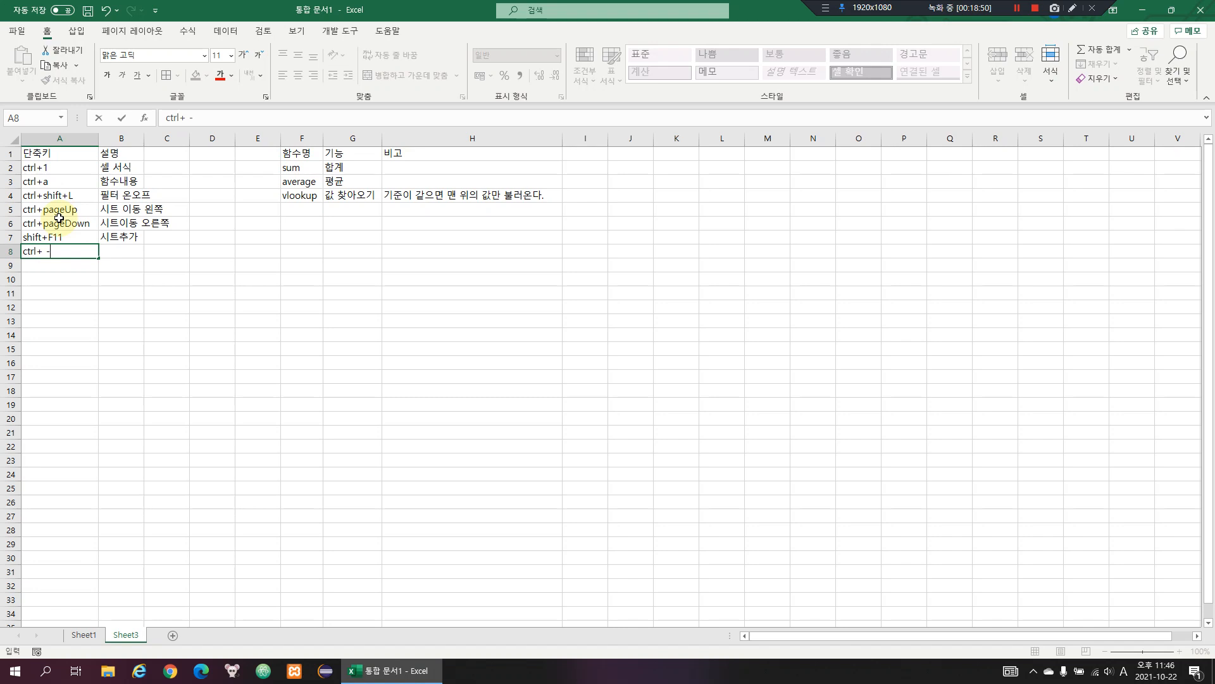
{"action": "key", "text": "ctrl+Return"}
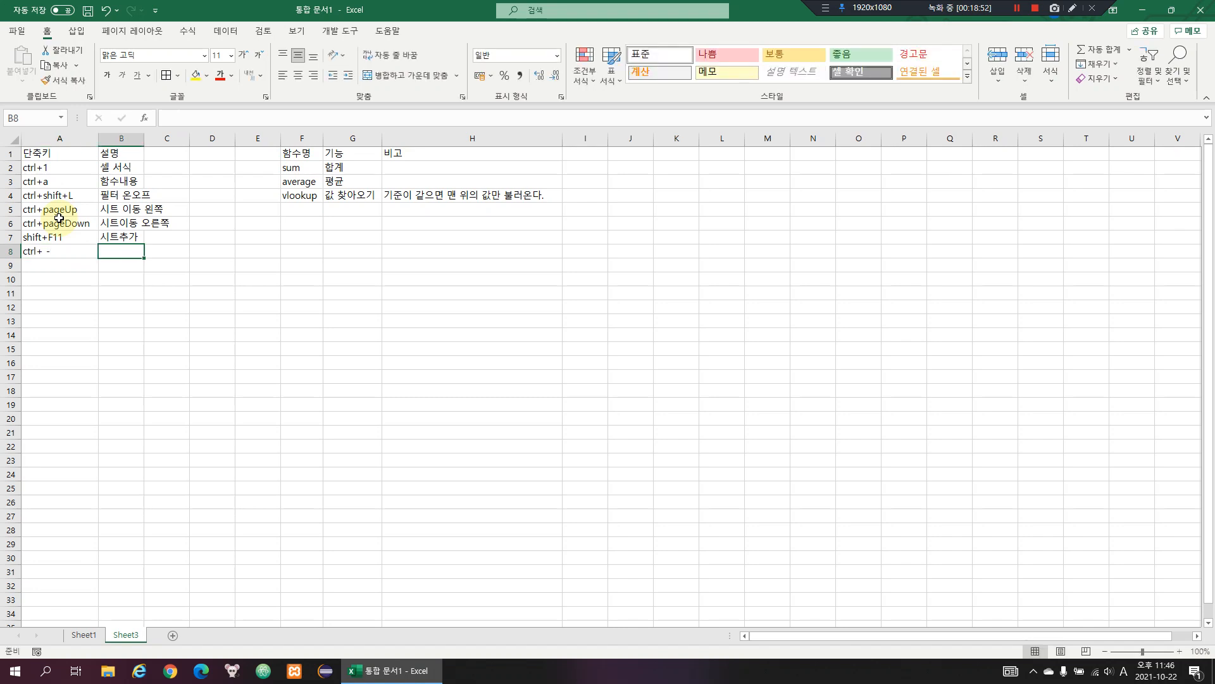
{"action": "type", "text": "("}
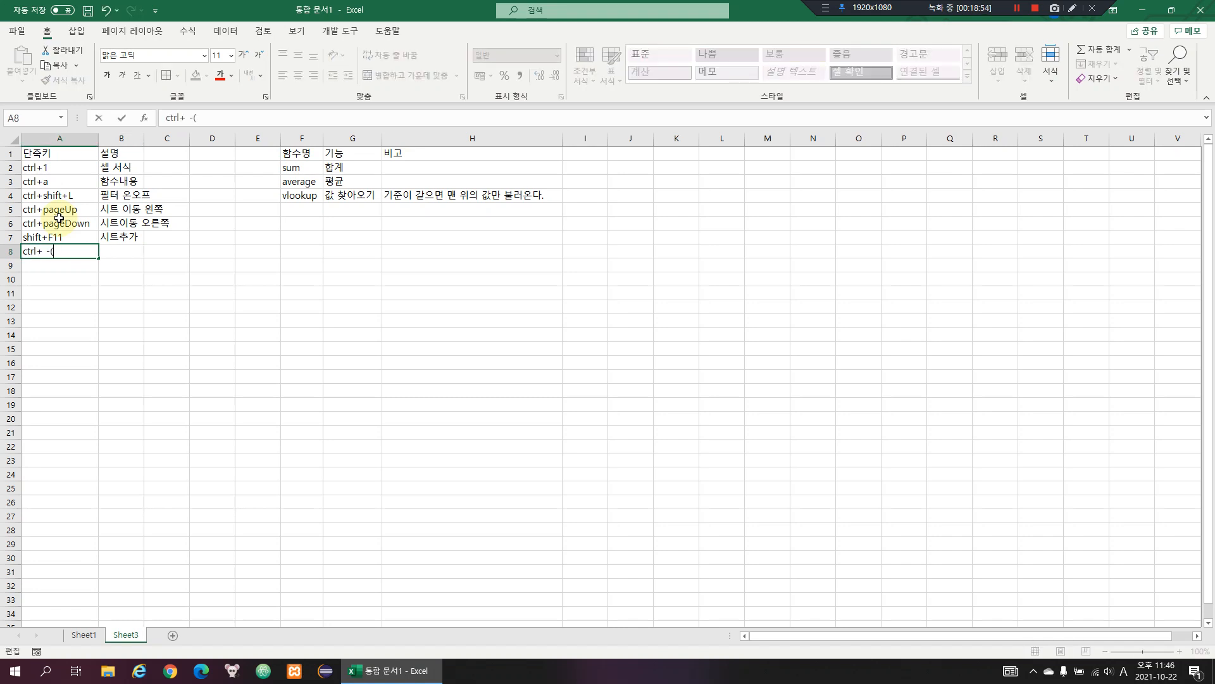
{"action": "type", "text": "마이너스)"}
{"action": "key", "text": "Tab"}
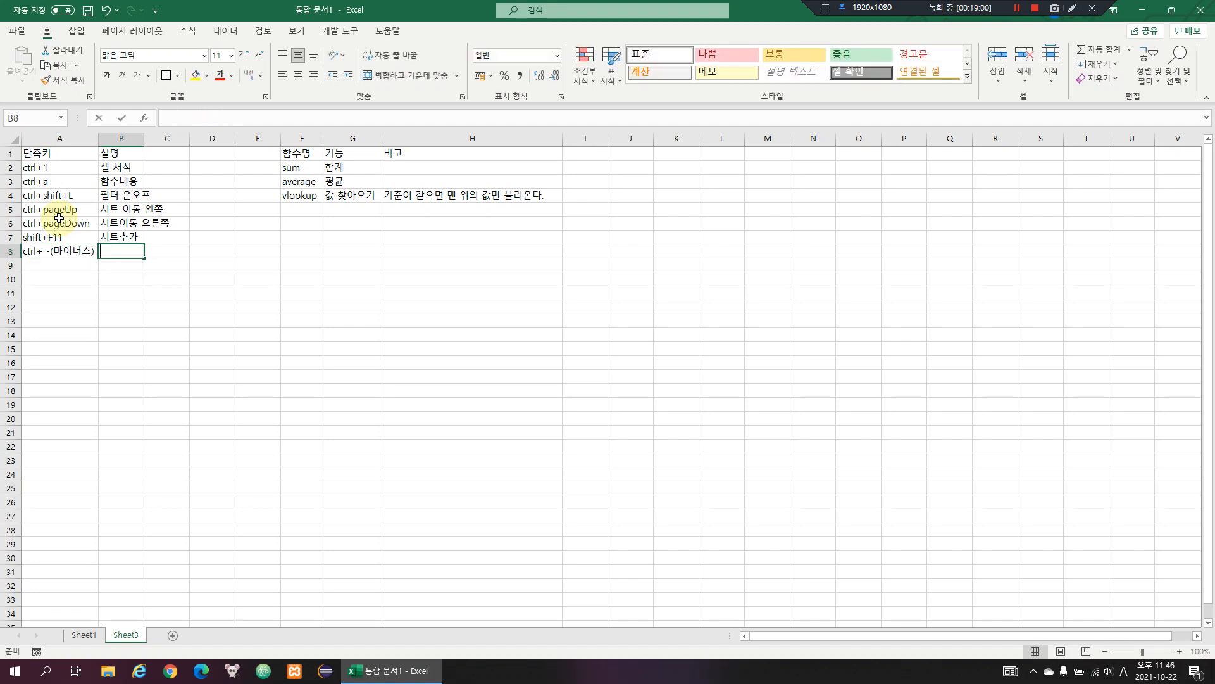
{"action": "type", "text": "행또"}
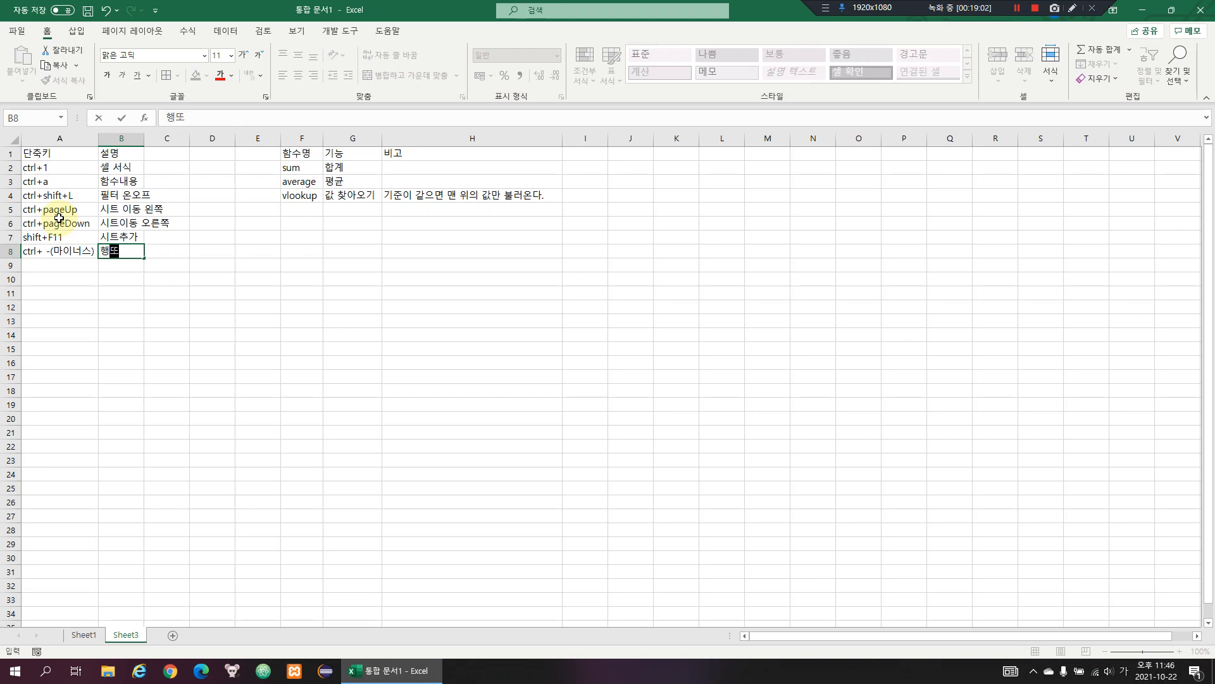
{"action": "type", "text": "는 열 삭제"}
{"action": "key", "text": "Return"}
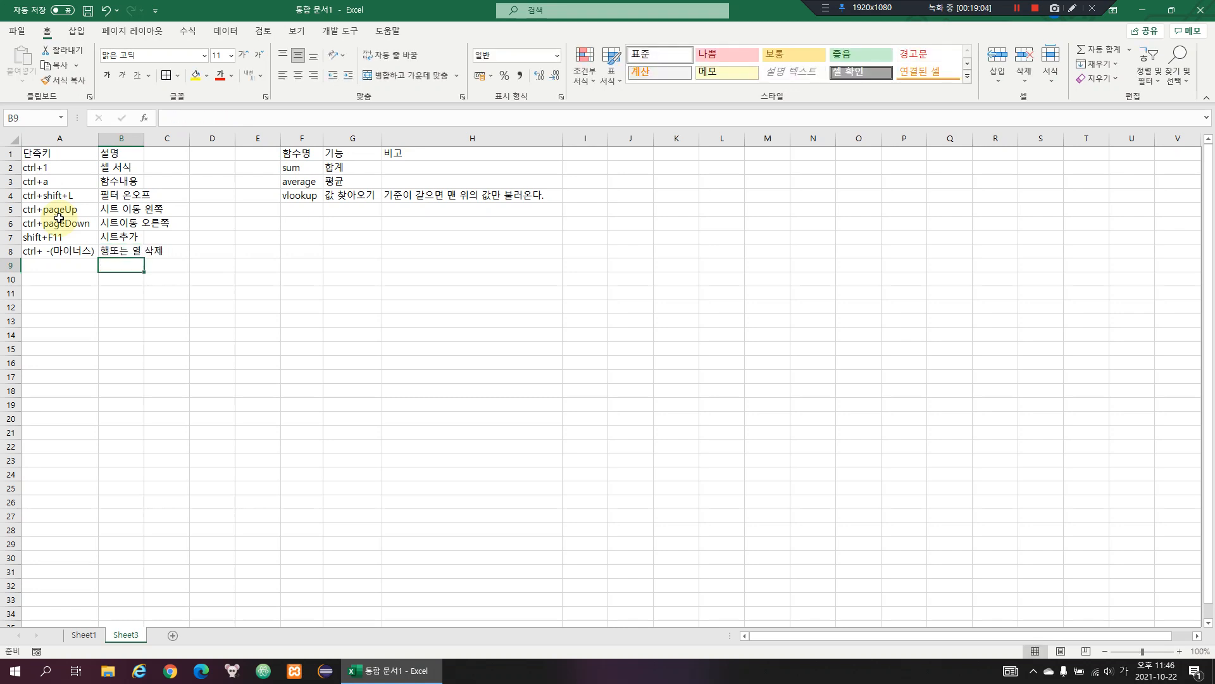
{"action": "key", "text": "ctrl+Page_Up"}
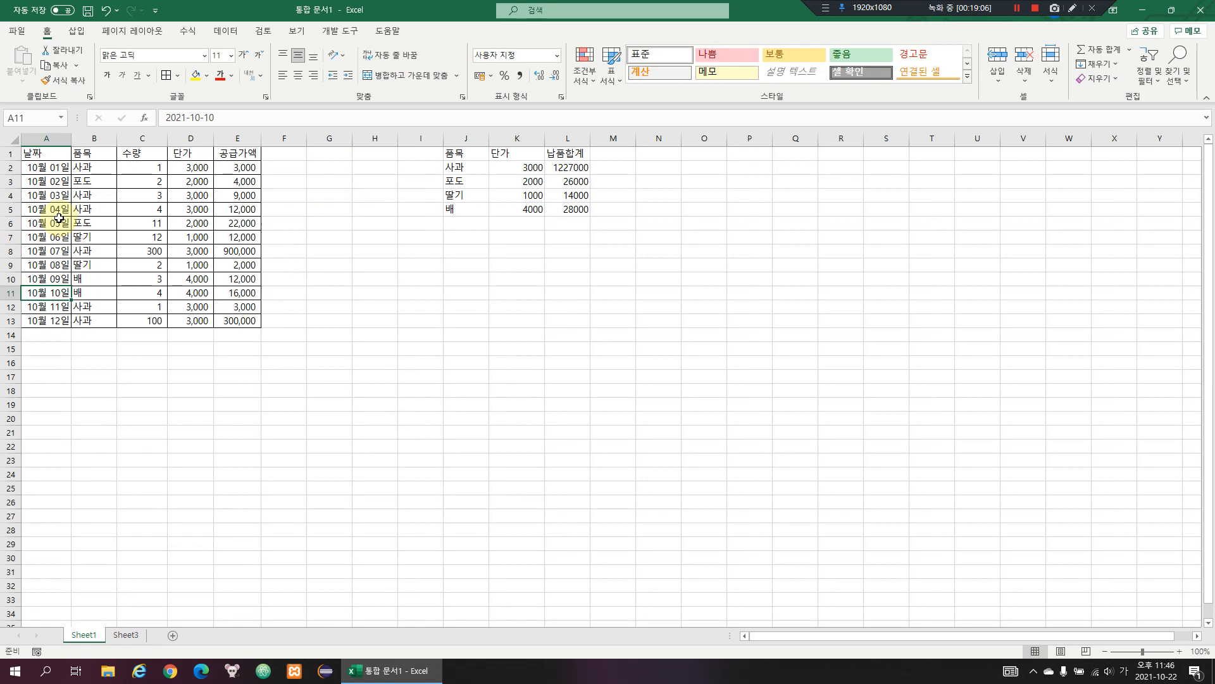
{"action": "key", "text": "Right"}
{"action": "key", "text": "Right"}
{"action": "key", "text": "Right"}
{"action": "key", "text": "Right"}
{"action": "key", "text": "Right"}
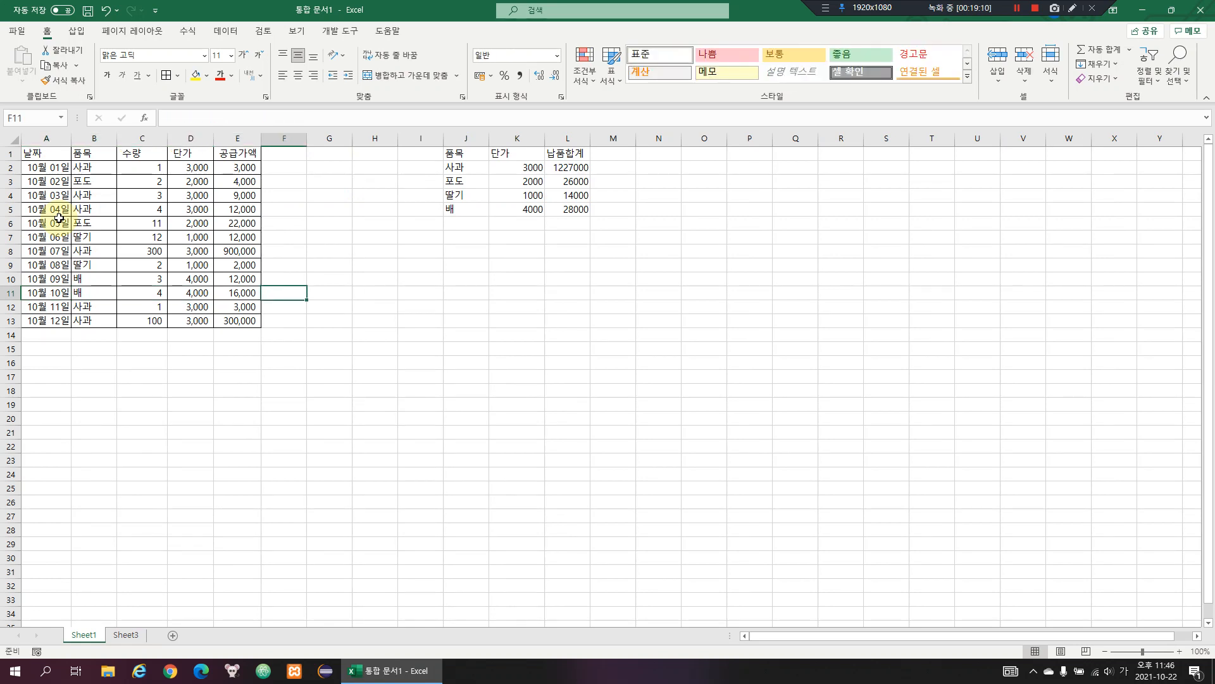
Return to Sheet3 and enter the function name sumIfs in F5 below vlookup
{"action": "key", "text": "ctrl+Page_Down"}
{"action": "key", "text": "Up"}
{"action": "key", "text": "Up"}
{"action": "key", "text": "Up"}
{"action": "key", "text": "Up"}
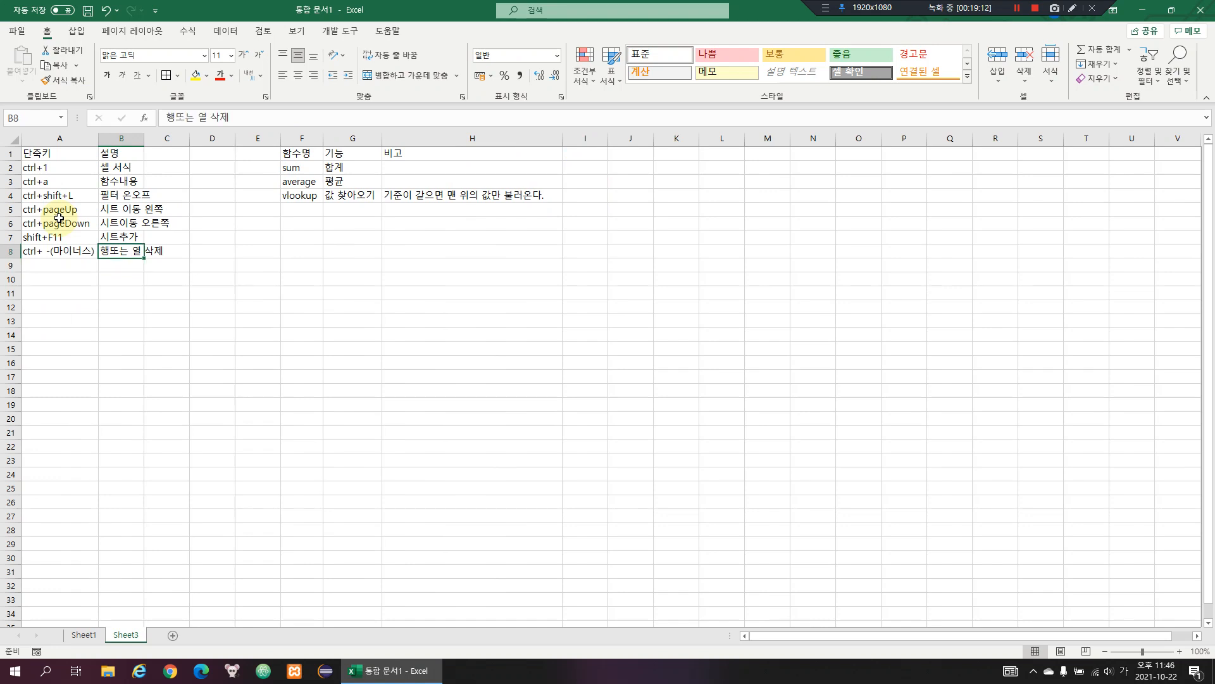
{"action": "key", "text": "Right"}
{"action": "key", "text": "Right"}
{"action": "key", "text": "Right"}
{"action": "key", "text": "Right"}
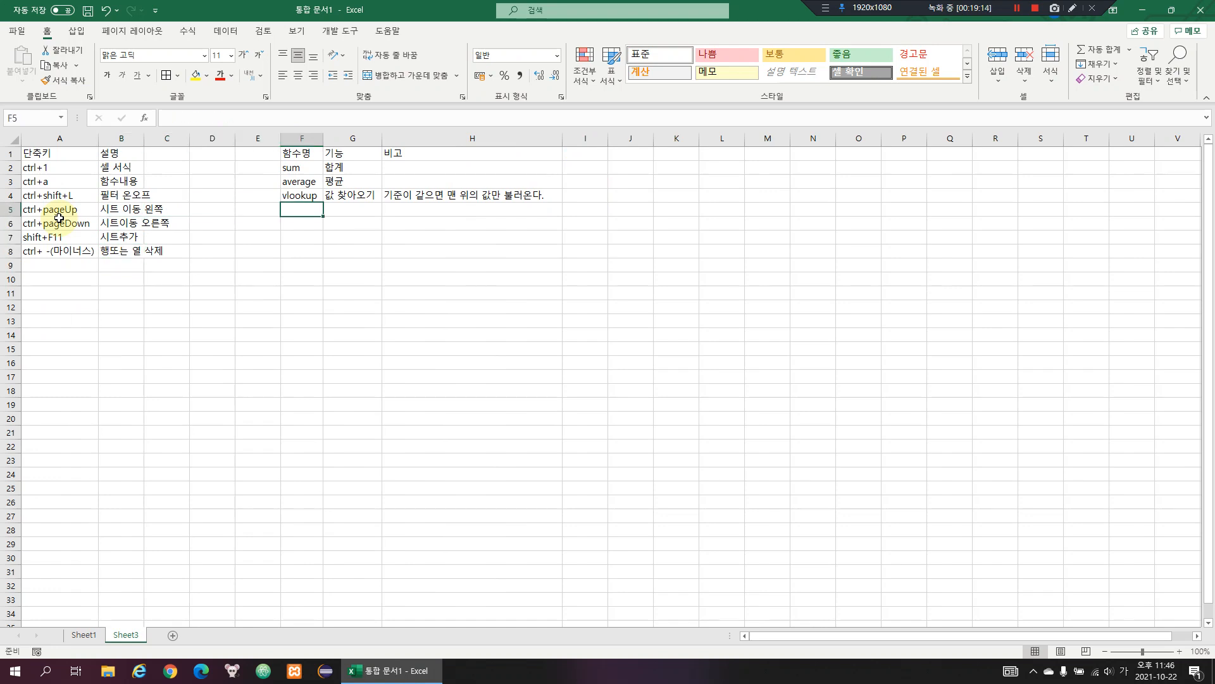
{"action": "key", "text": "Hangul"}
{"action": "type", "text": "sumifs"}
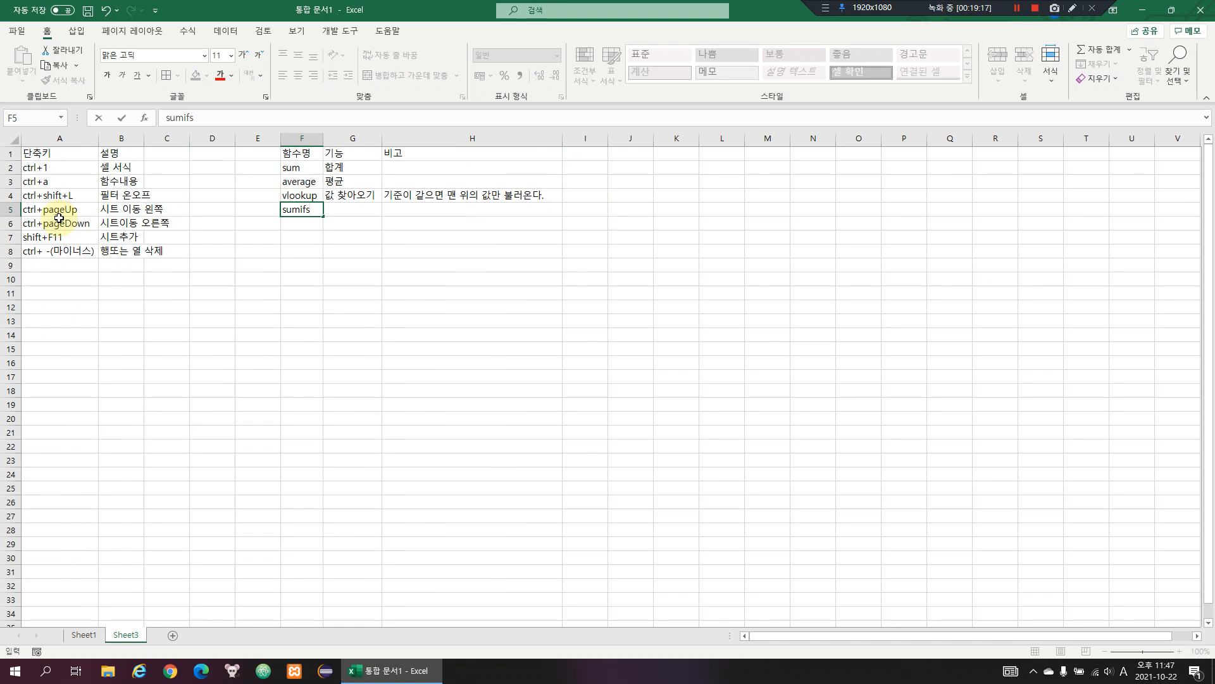
Enter the description 조건에 맞는 합계 in G5 and widen column G to fit it
{"action": "key", "text": "Tab"}
{"action": "key", "text": "Hangul"}
{"action": "type", "text": "조건에 맞"}
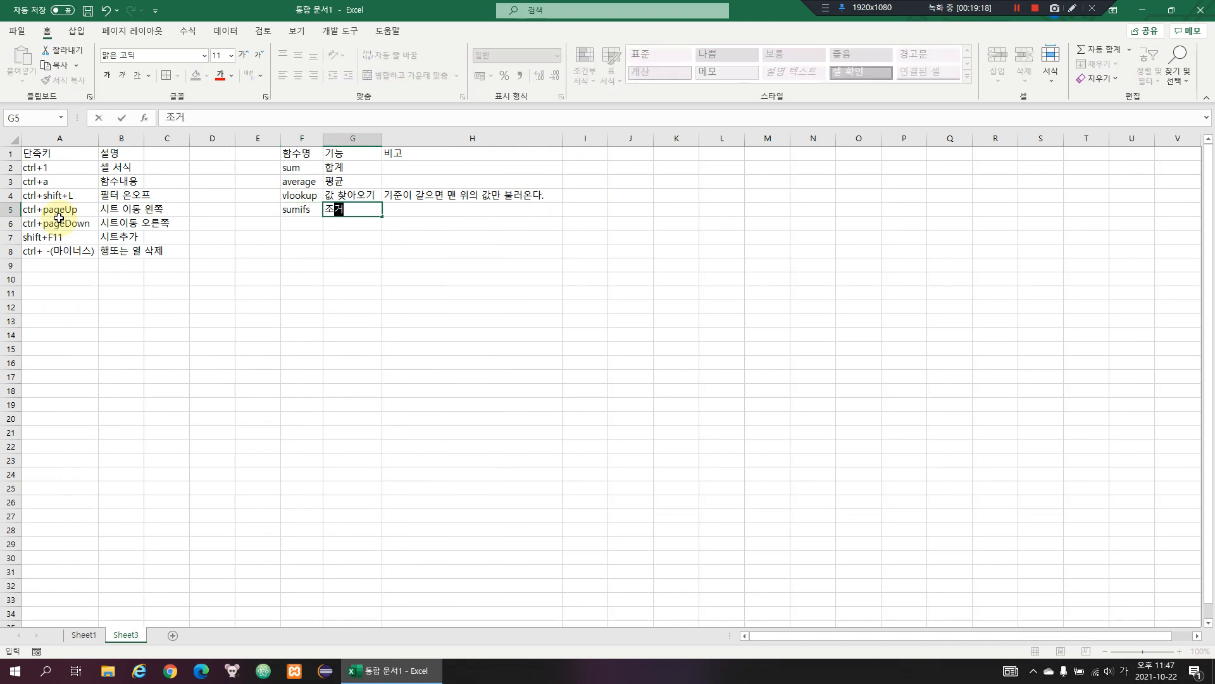
{"action": "type", "text": "는 합계"}
{"action": "key", "text": "Return"}
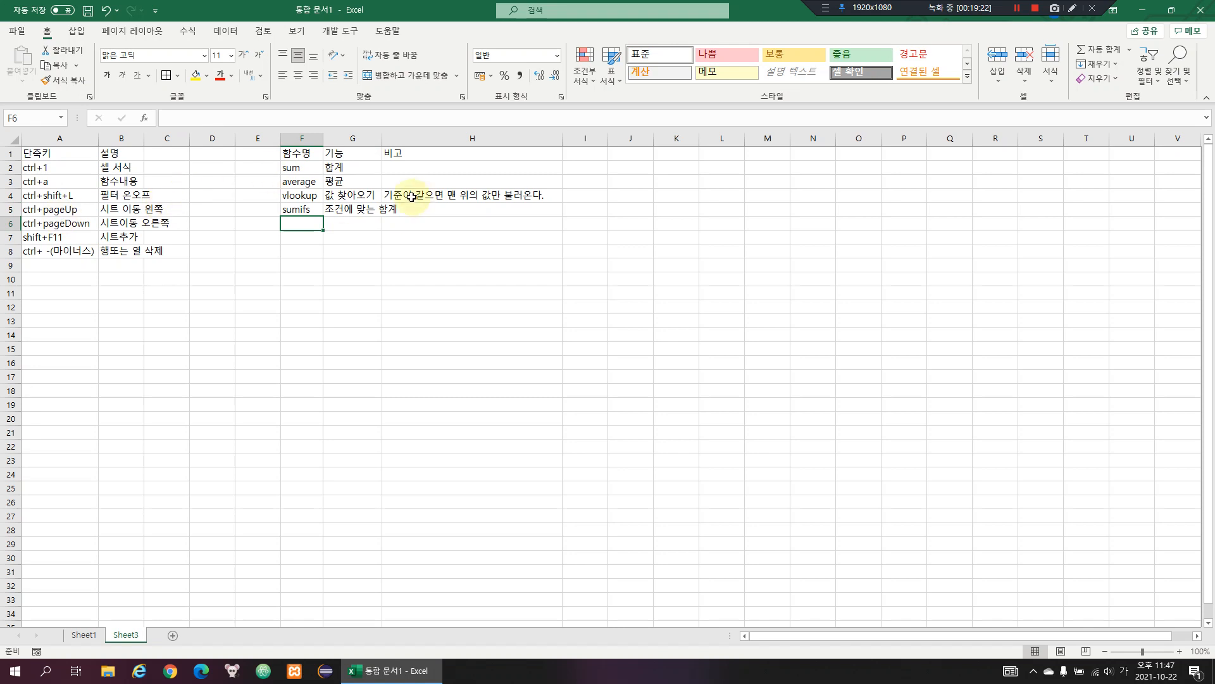
{"action": "left_click_drag", "start_coordinate": [383, 137], "coordinate": [408, 137]}
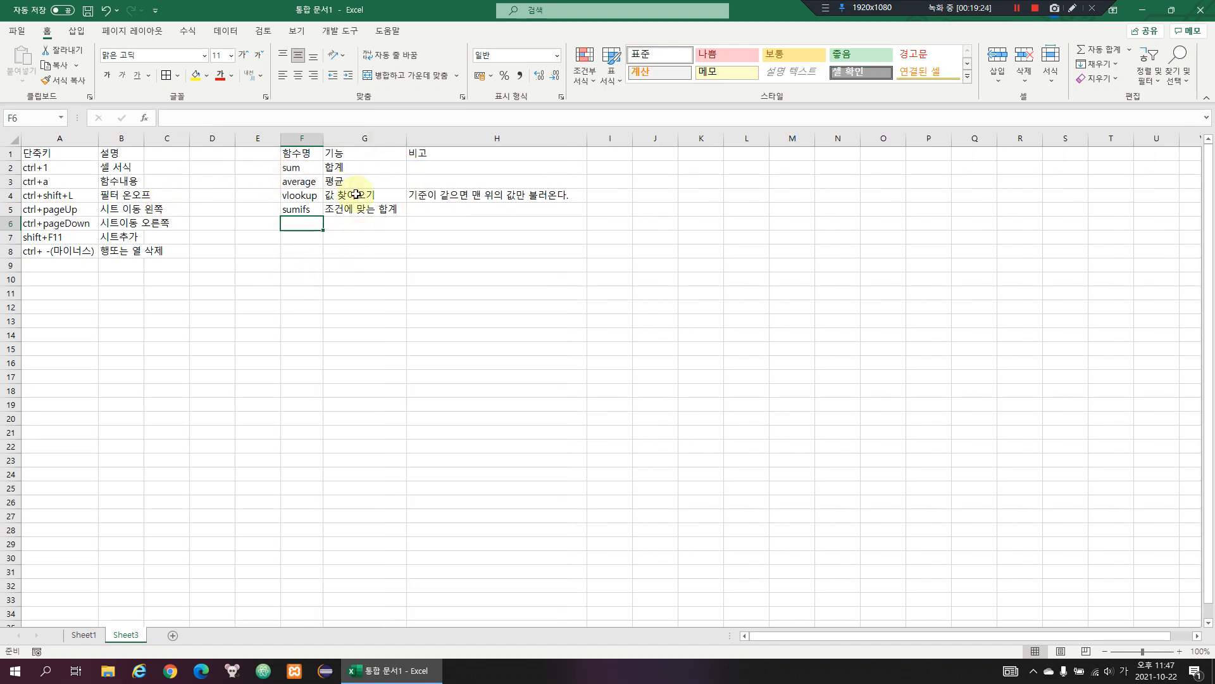
Return to Sheet1 and change the date in A4 to 10/1
{"action": "left_click", "coordinate": [84, 634]}
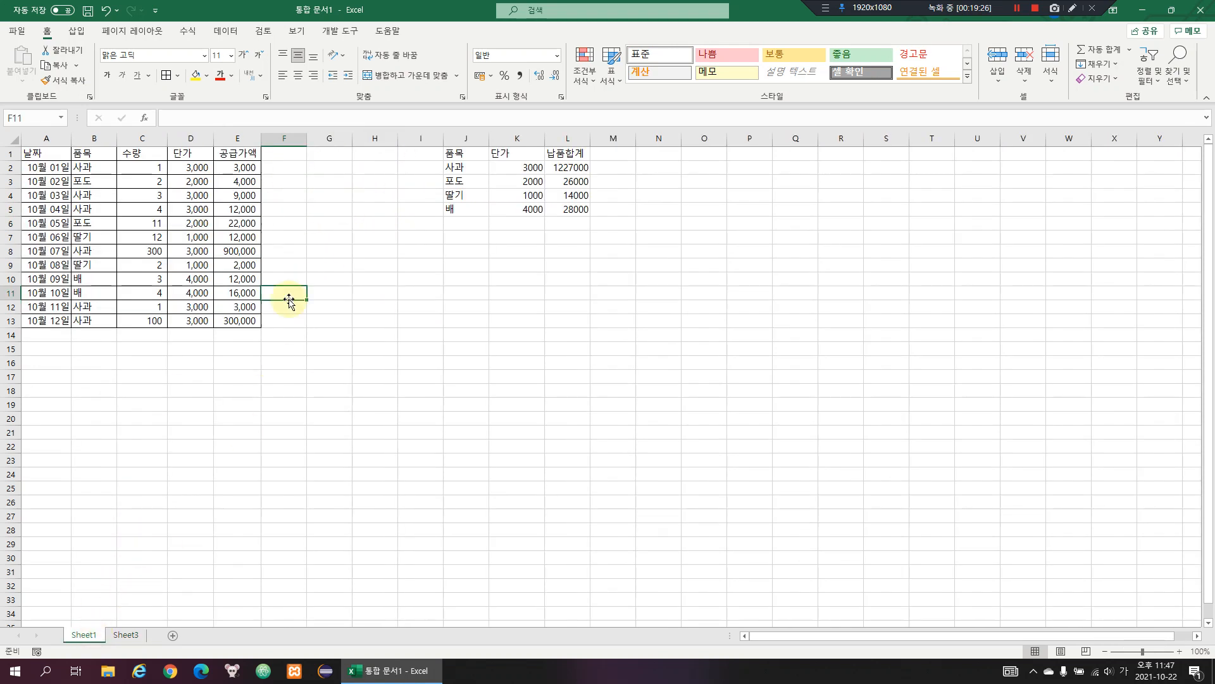
{"action": "left_click", "coordinate": [375, 209]}
{"action": "left_click", "coordinate": [100, 182]}
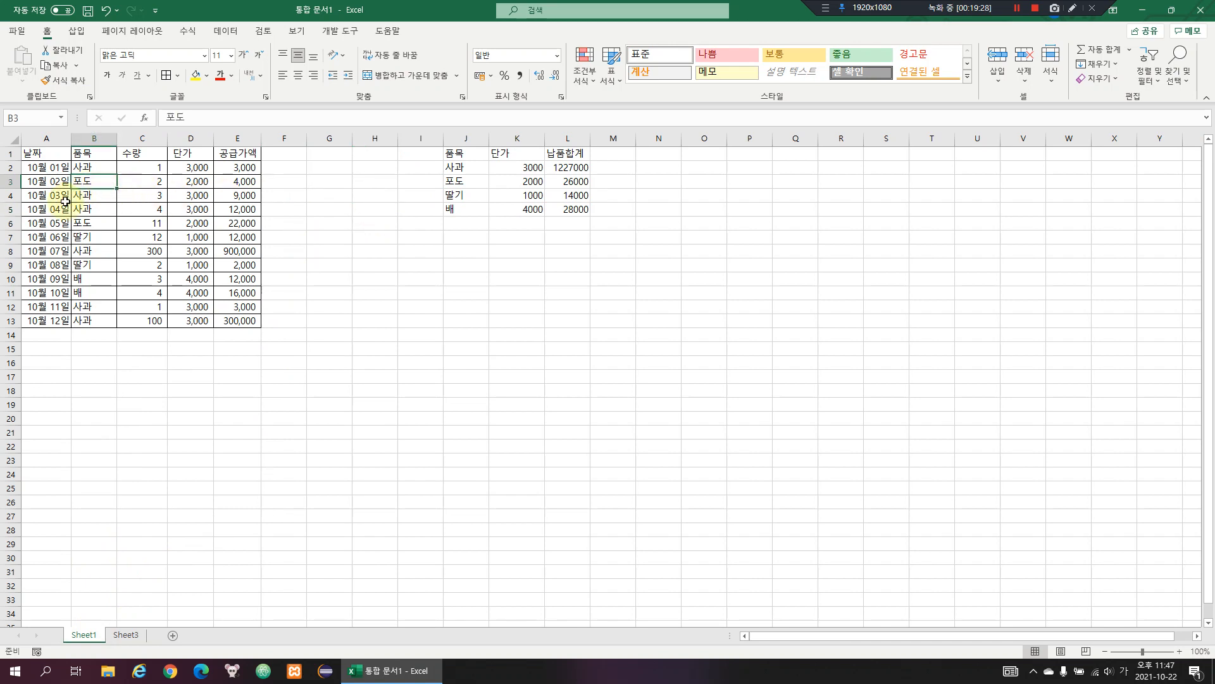
{"action": "left_click", "coordinate": [255, 227]}
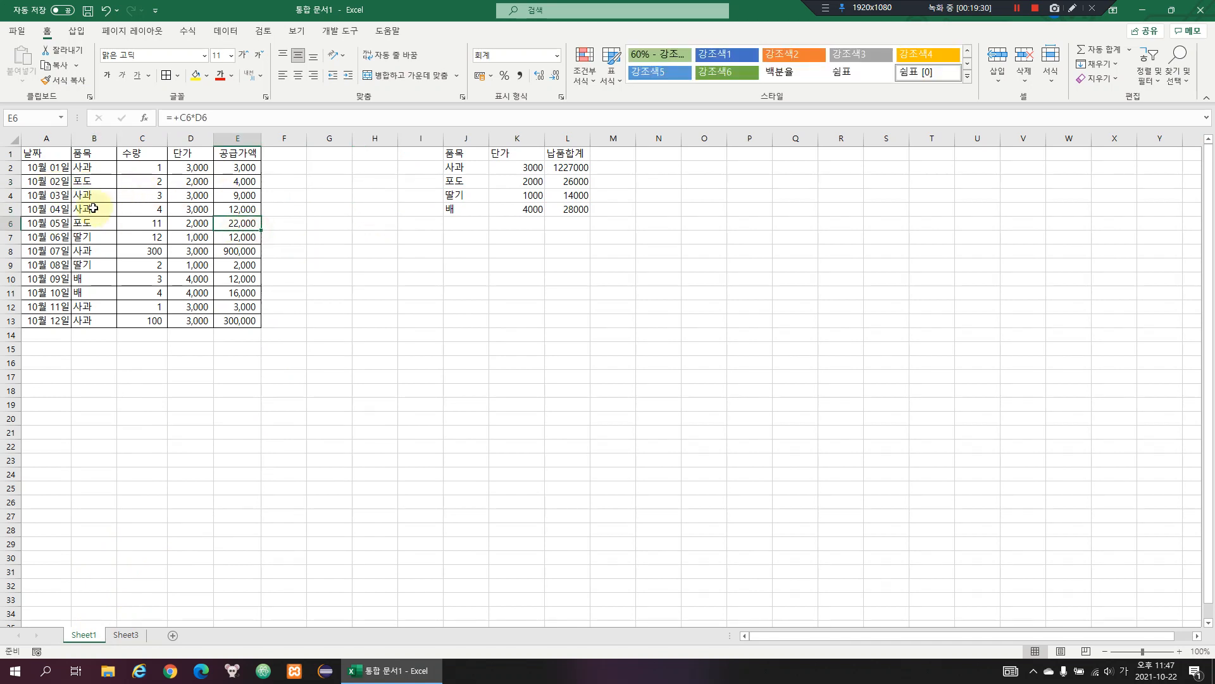
{"action": "left_click", "coordinate": [59, 184]}
{"action": "left_click", "coordinate": [57, 194]}
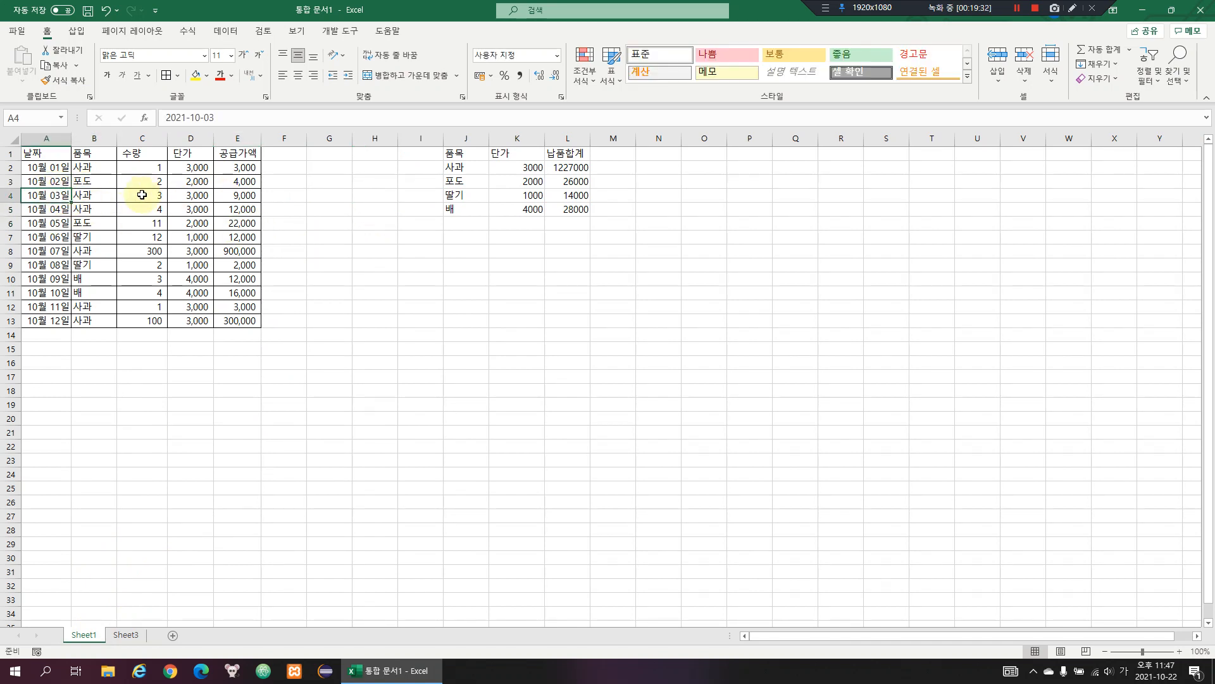
{"action": "type", "text": "1"}
{"action": "key", "text": "Return"}
{"action": "left_click", "coordinate": [65, 169]}
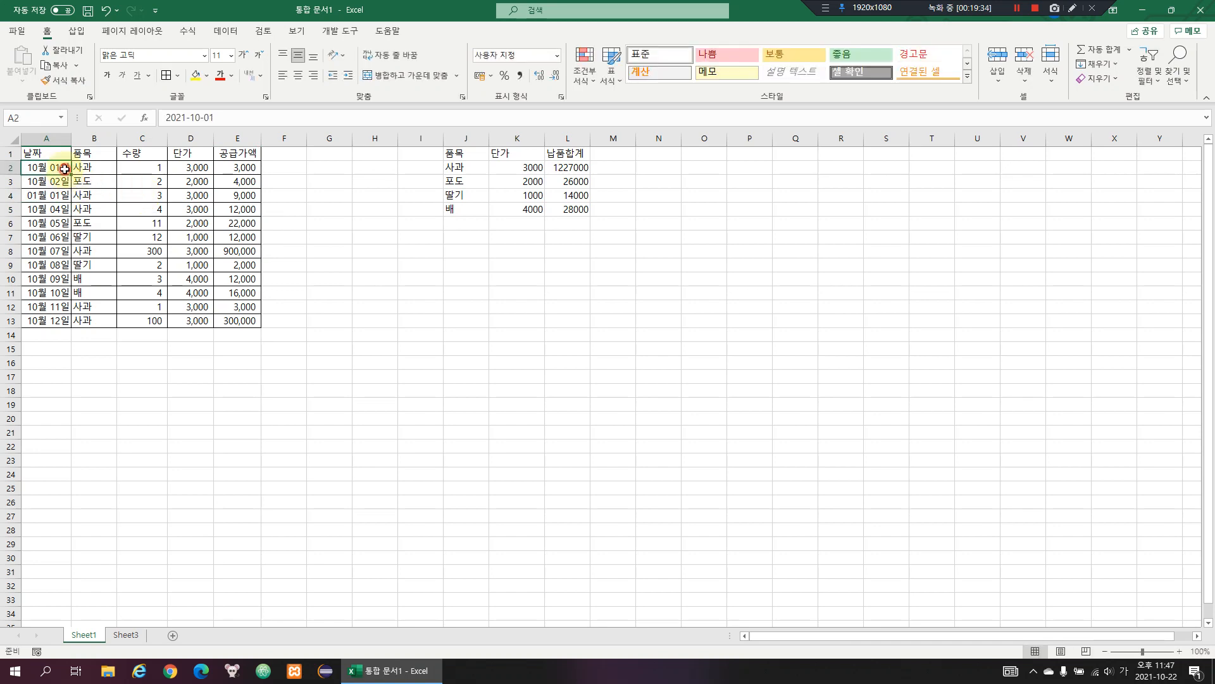
{"action": "left_click", "coordinate": [62, 195]}
{"action": "type", "text": "10/1"}
{"action": "key", "text": "Return"}
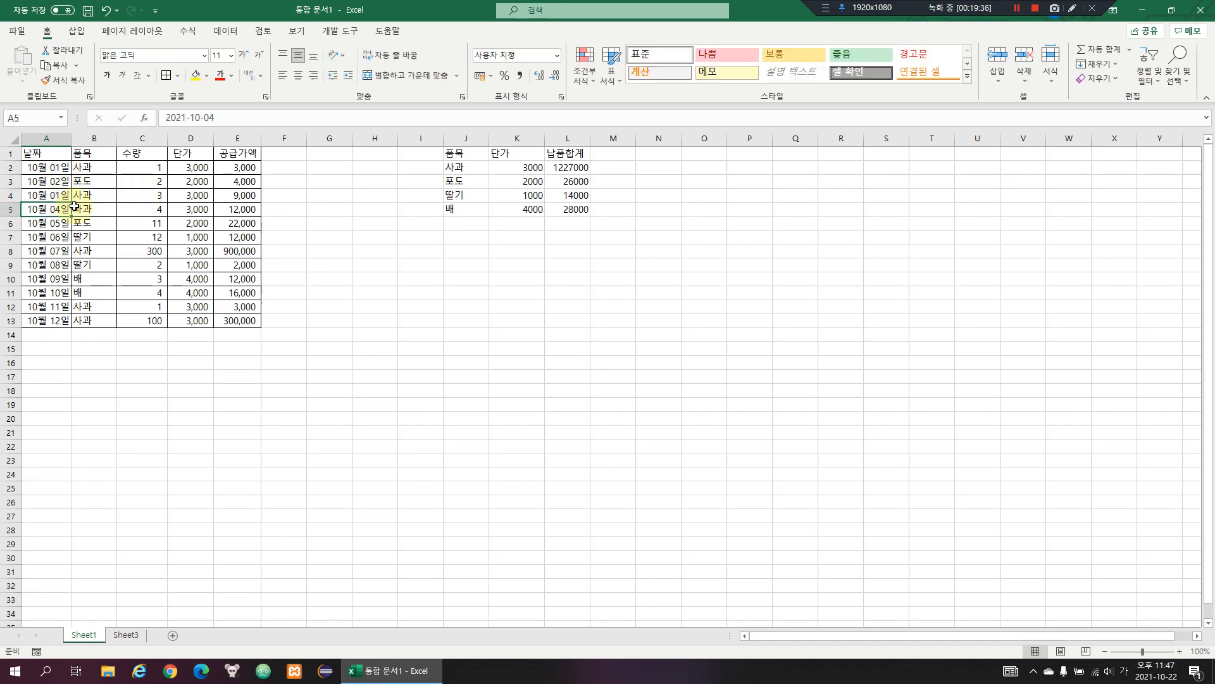
Highlight the two October 1 dates in A2 and A4 with yellow fill
{"action": "left_click", "coordinate": [57, 168]}
{"action": "left_click", "coordinate": [60, 195], "text": "ctrl"}
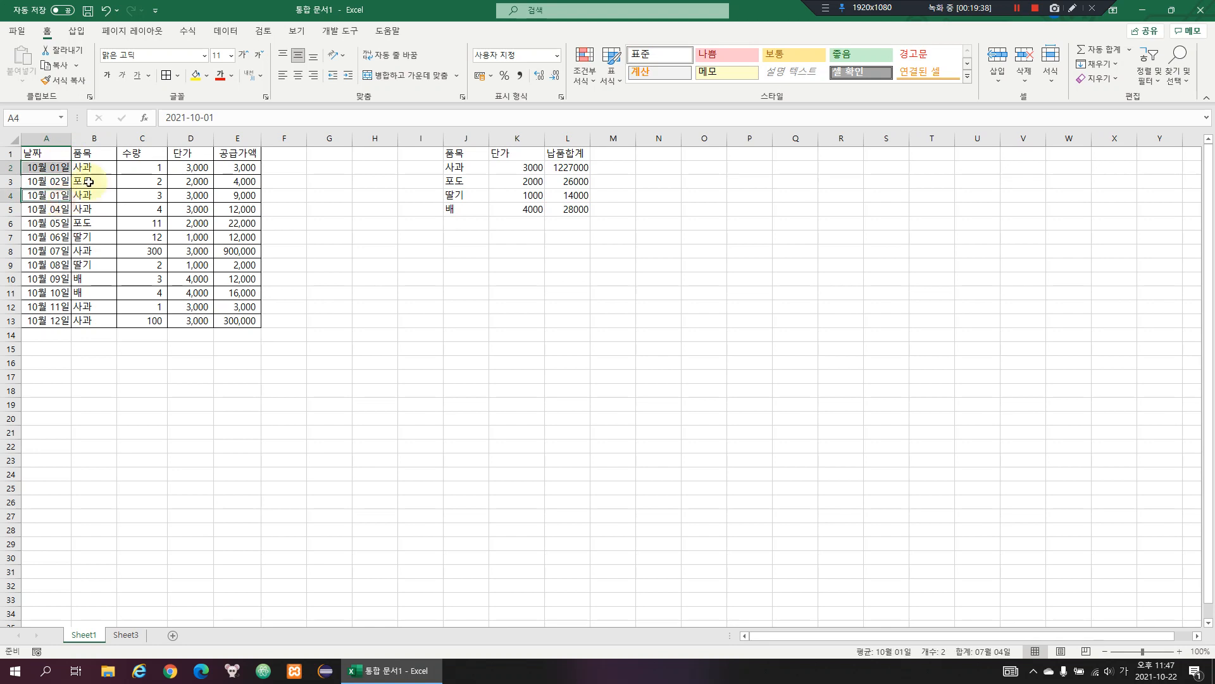
{"action": "left_click", "coordinate": [196, 75]}
Check the combined supply amount of the two October 1 사과 rows by selecting E4 and E2 together
{"action": "left_click", "coordinate": [97, 167]}
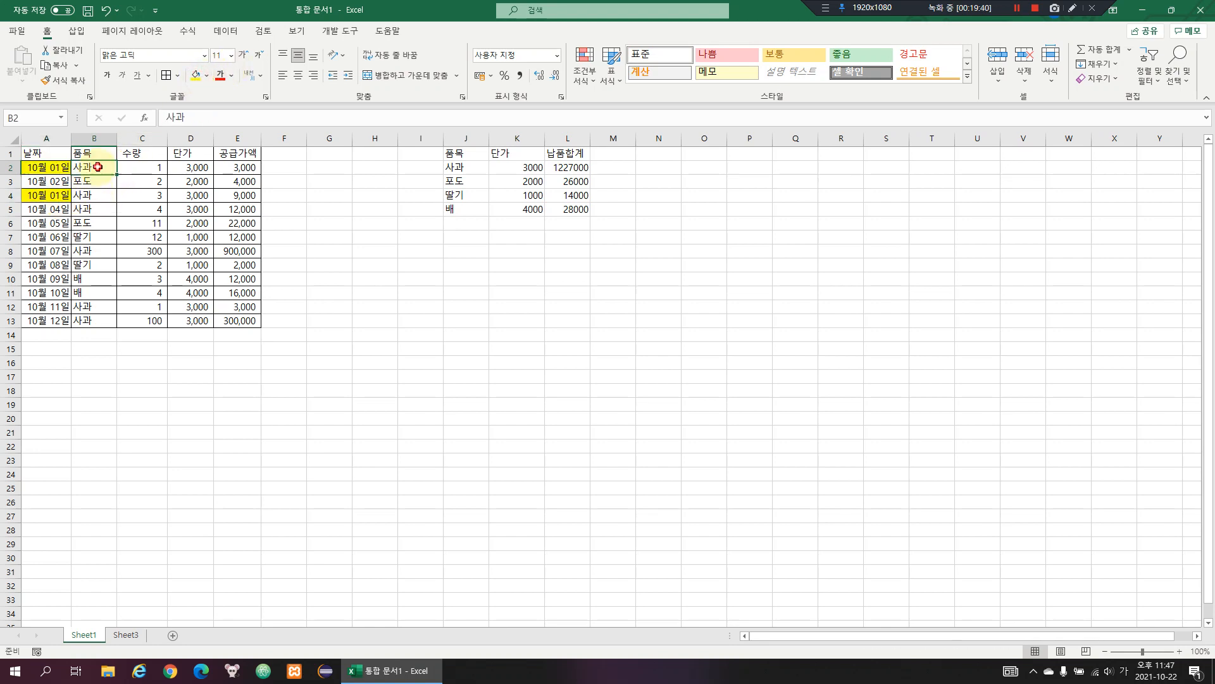
{"action": "left_click", "coordinate": [231, 195]}
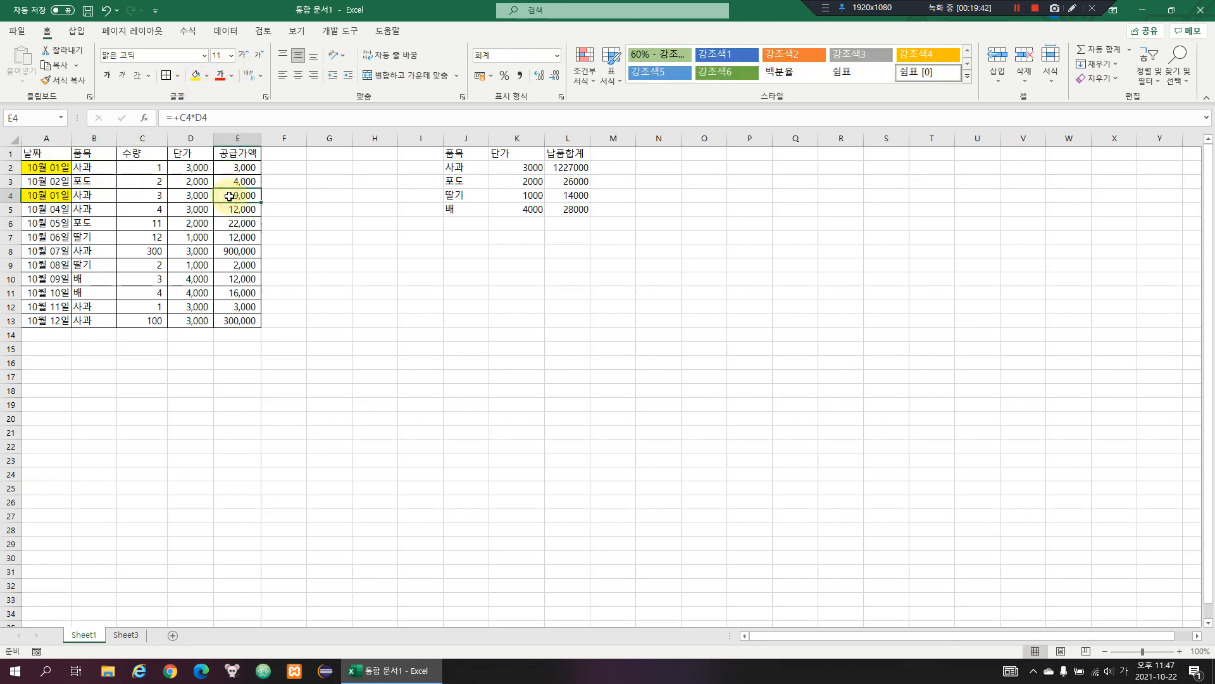
{"action": "left_click", "coordinate": [244, 168], "text": "ctrl"}
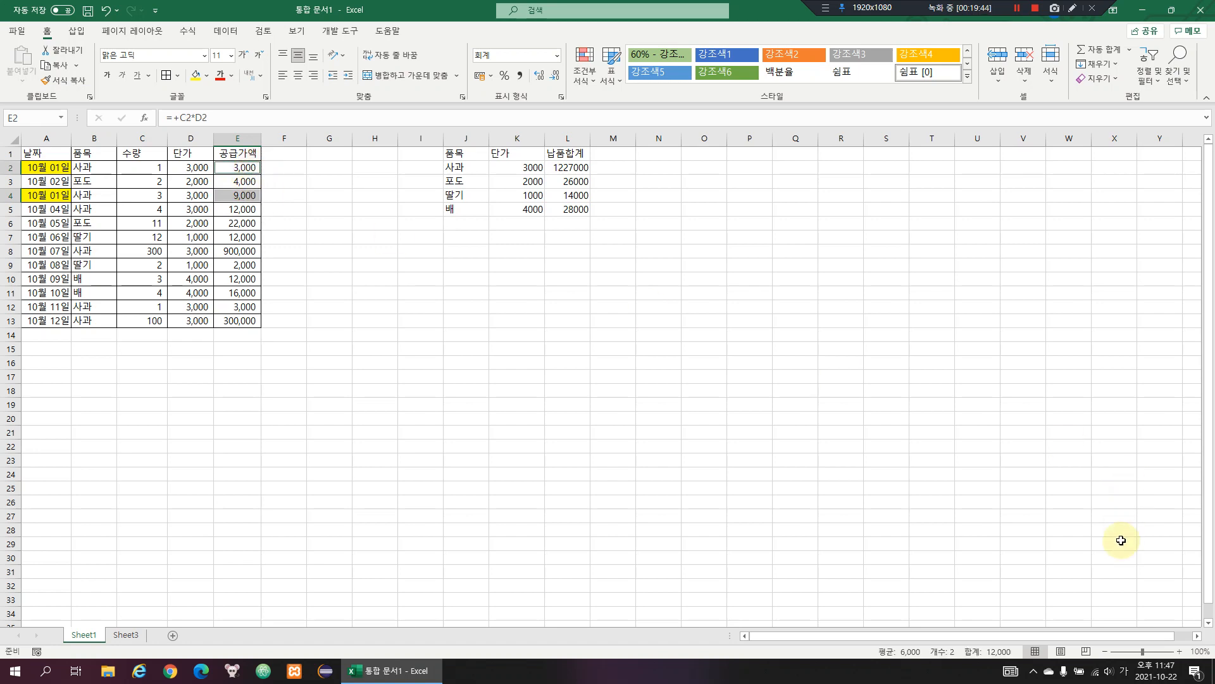
{"action": "left_click", "coordinate": [472, 169]}
{"action": "left_click", "coordinate": [467, 233]}
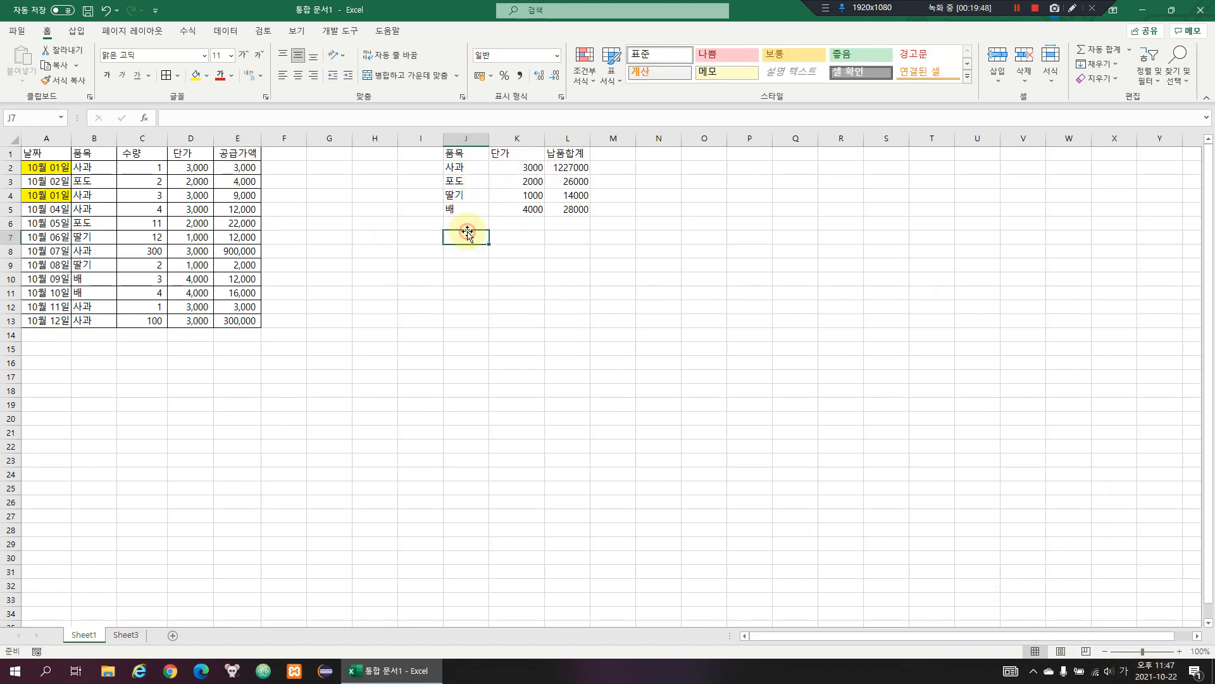
Enter 사과 in J7 and 3000 in K7 below the item totals table
{"action": "type", "text": "ㅍ"}
{"action": "key", "text": "Escape"}
{"action": "key", "text": "Up"}
{"action": "key", "text": "Up"}
{"action": "key", "text": "Down"}
{"action": "key", "text": "Down"}
{"action": "type", "text": "사과"}
{"action": "key", "text": "Tab"}
{"action": "type", "text": "3"}
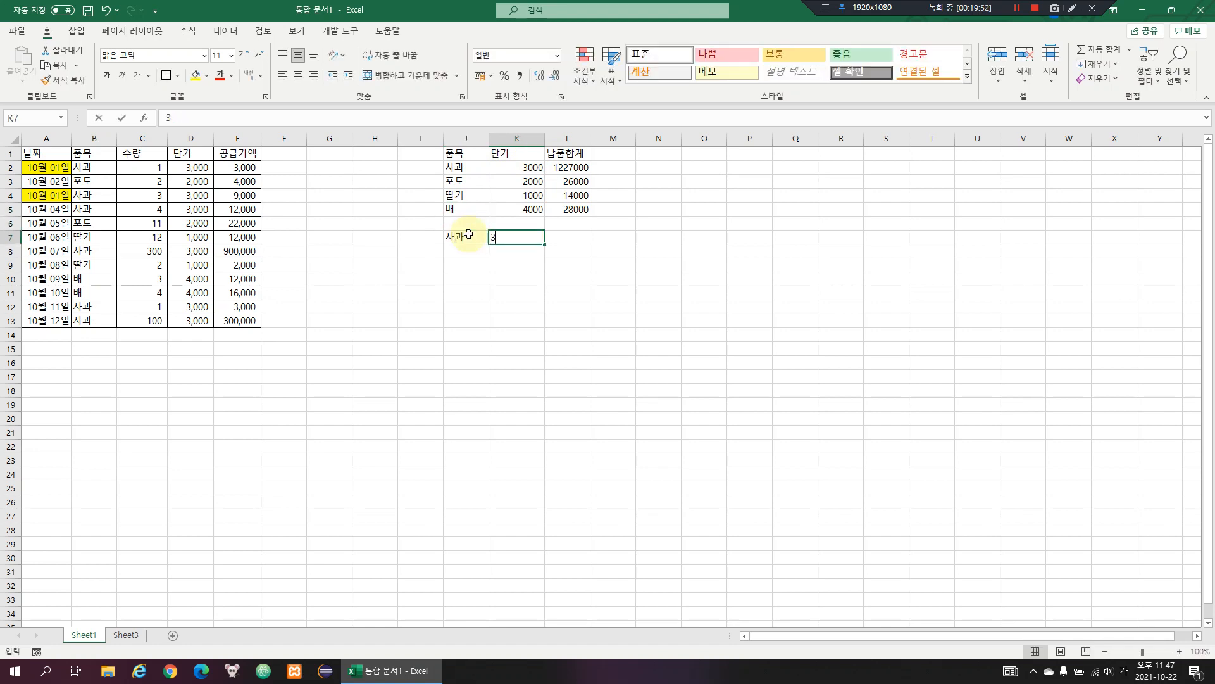
{"action": "type", "text": "000"}
{"action": "key", "text": "Tab"}
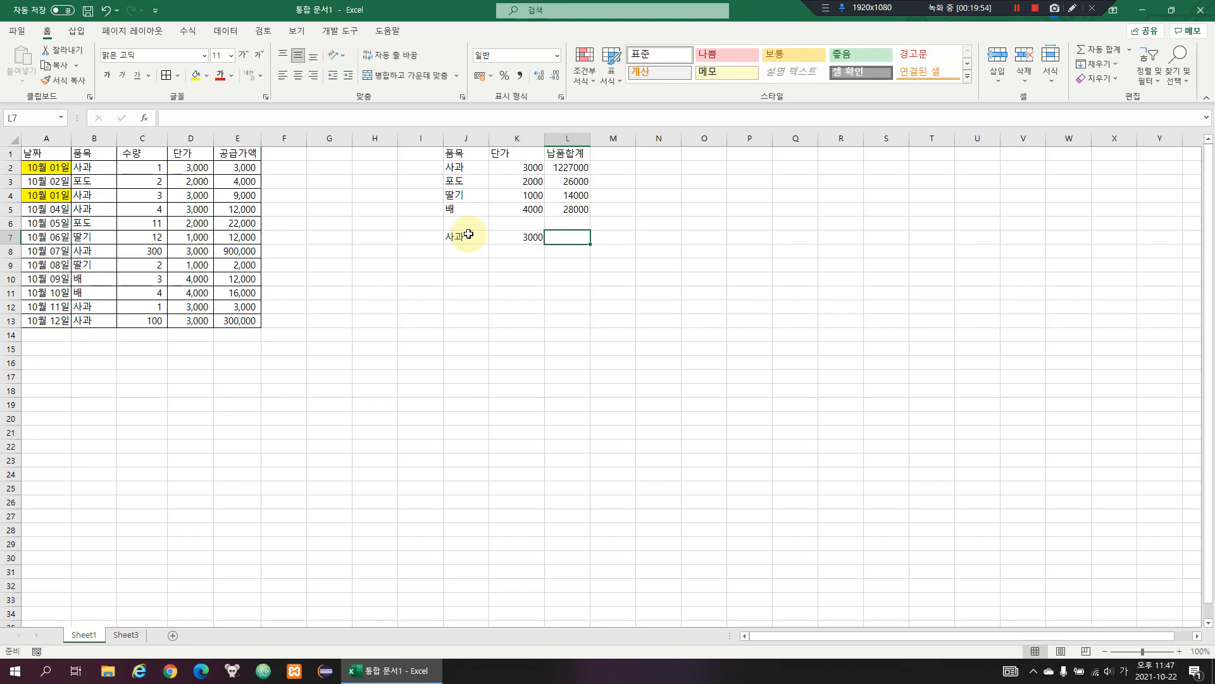
Start a SUMIFS formula in L7 with sum range $E:$E, first criteria range $B:$B and criterion J7
{"action": "type", "text": "=sumifs"}
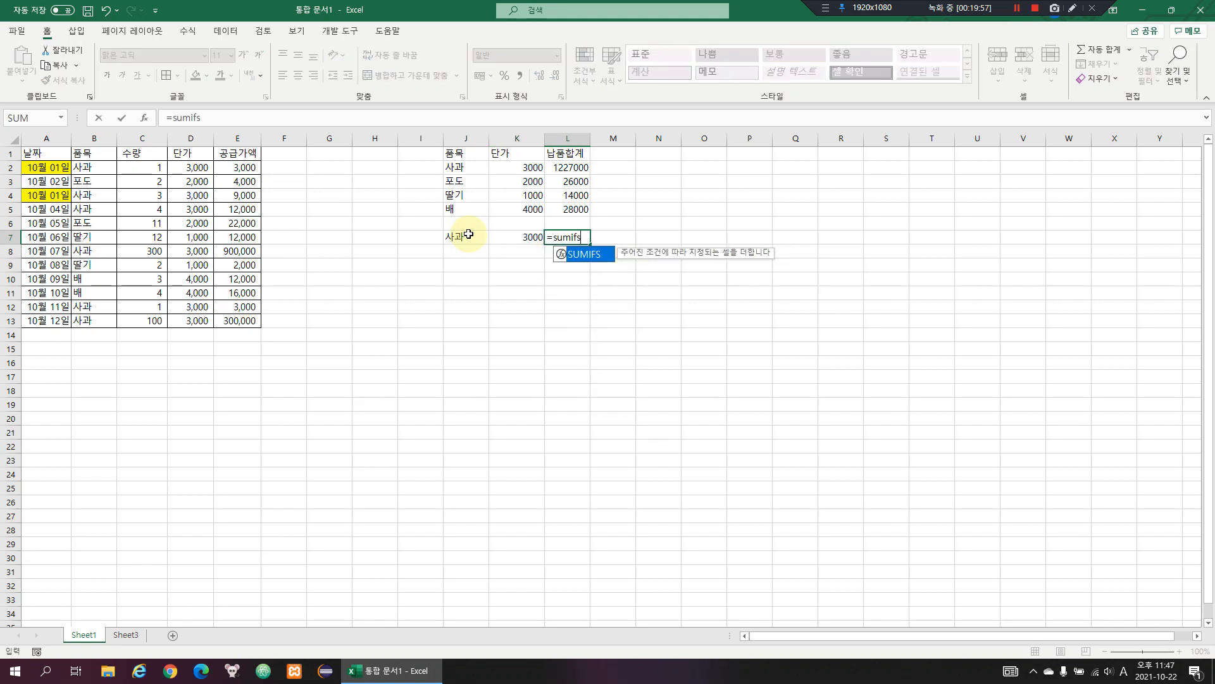
{"action": "key", "text": "ctrl+a"}
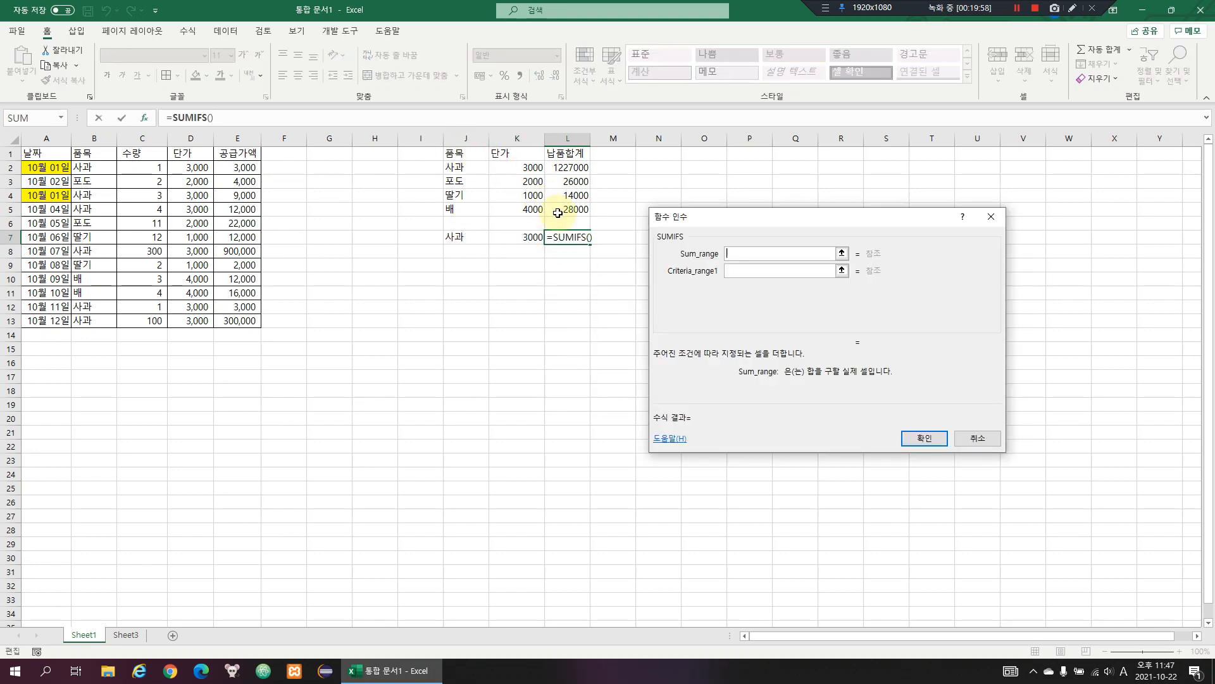
{"action": "left_click", "coordinate": [239, 139]}
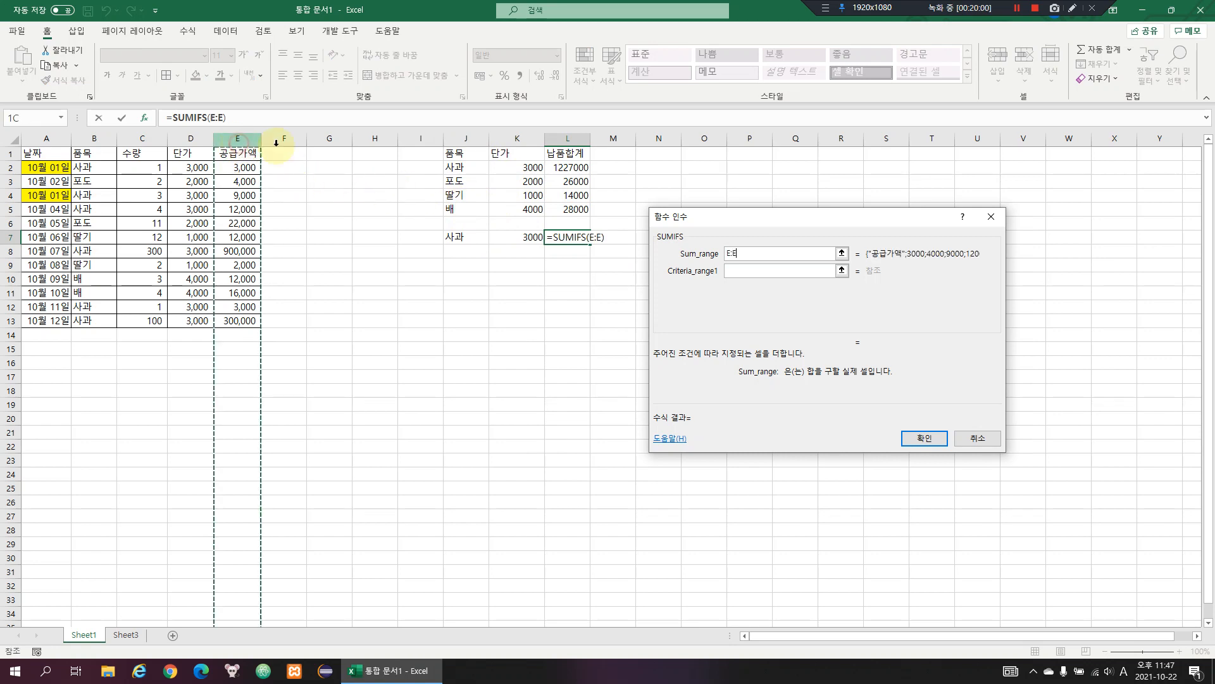
{"action": "key", "text": "F4"}
{"action": "left_click", "coordinate": [772, 273]}
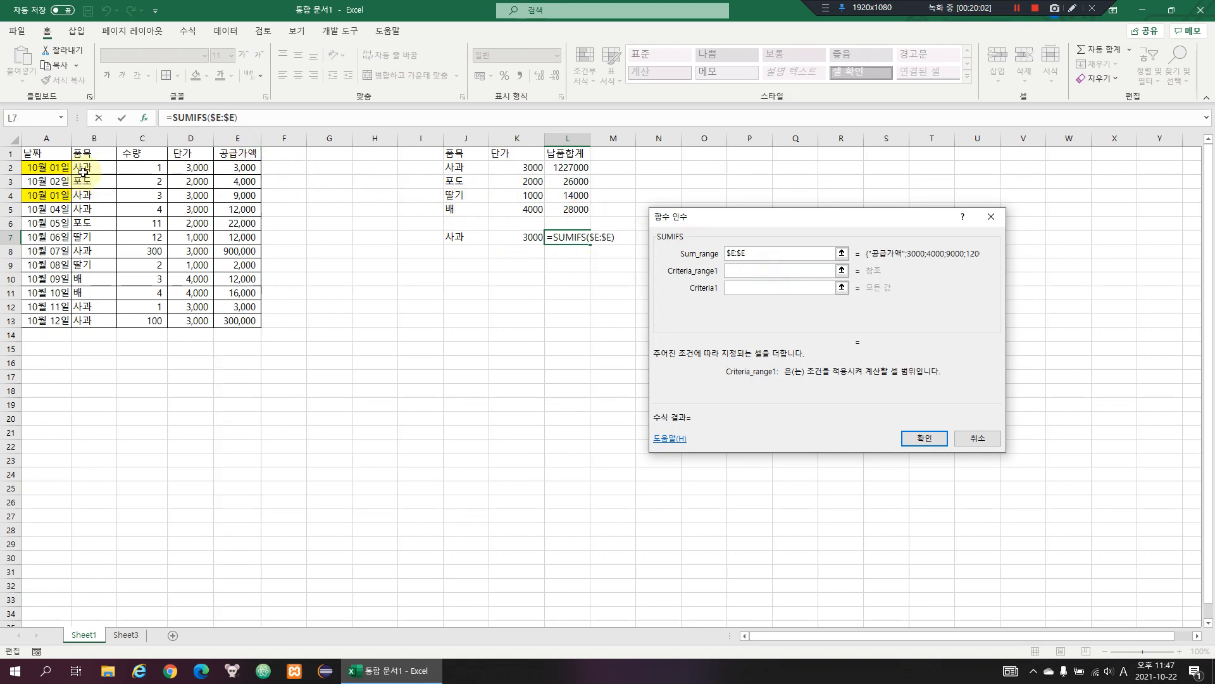
{"action": "left_click", "coordinate": [100, 139]}
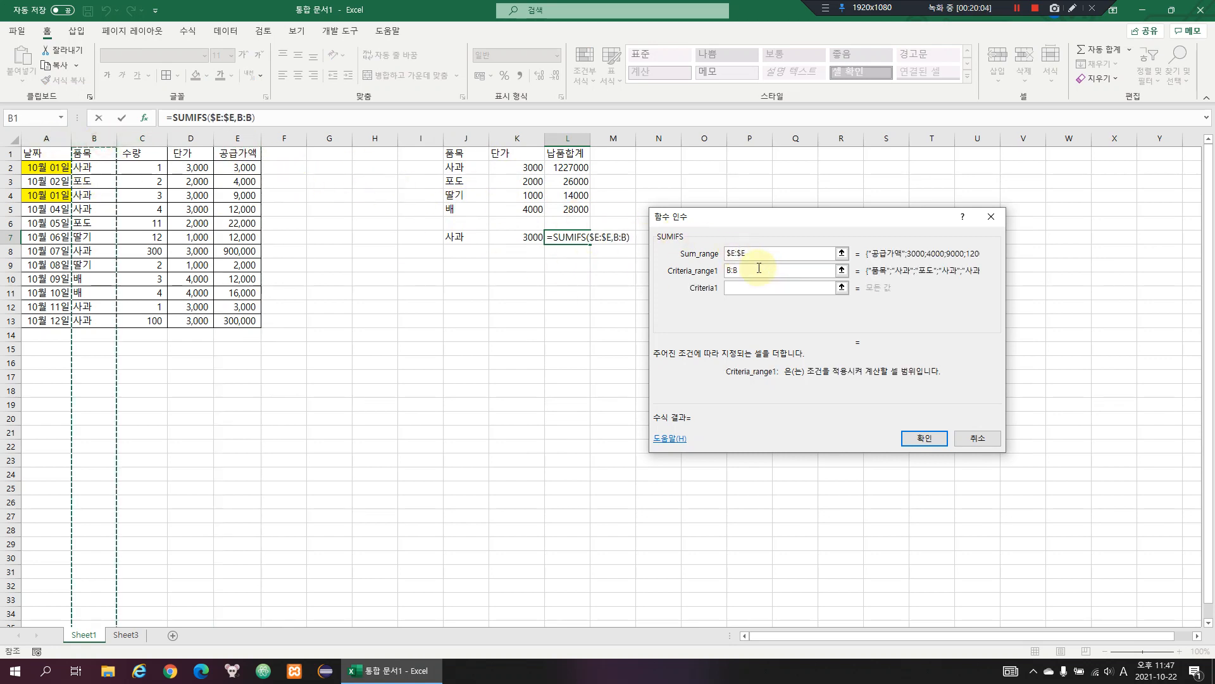
{"action": "key", "text": "F4"}
{"action": "left_click", "coordinate": [753, 288]}
{"action": "left_click", "coordinate": [468, 237]}
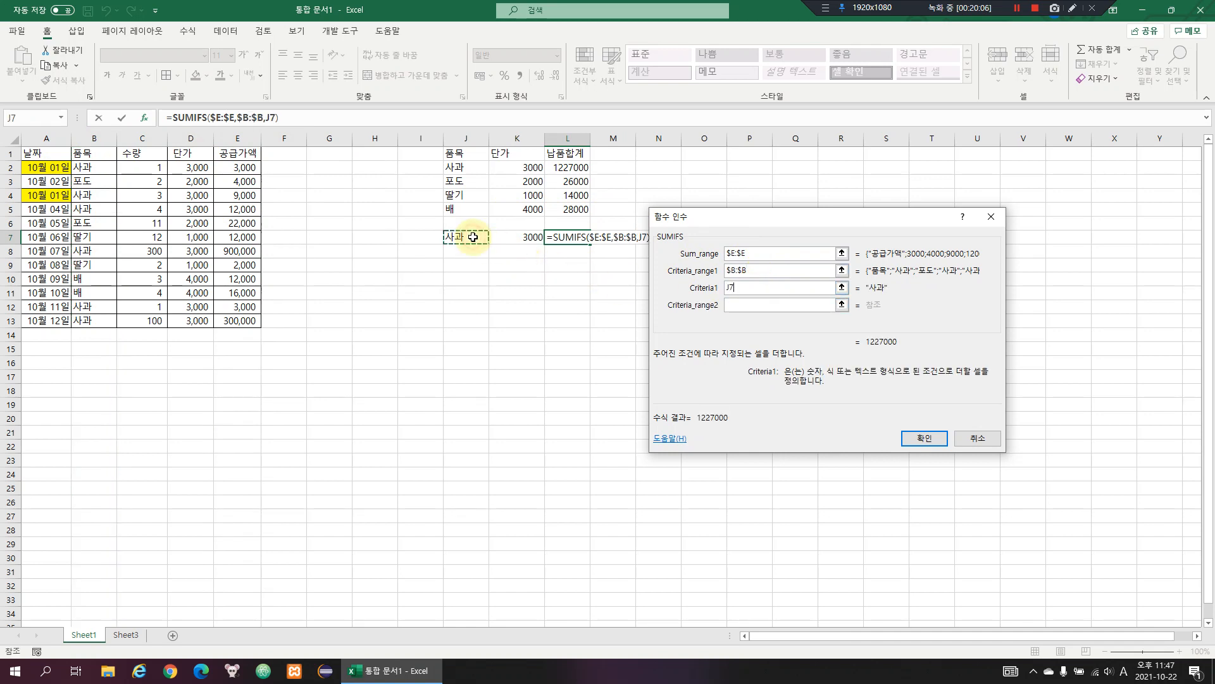
Add a second SUMIFS condition in L7 with criteria range $A:$A and criterion K7
{"action": "left_click", "coordinate": [737, 305]}
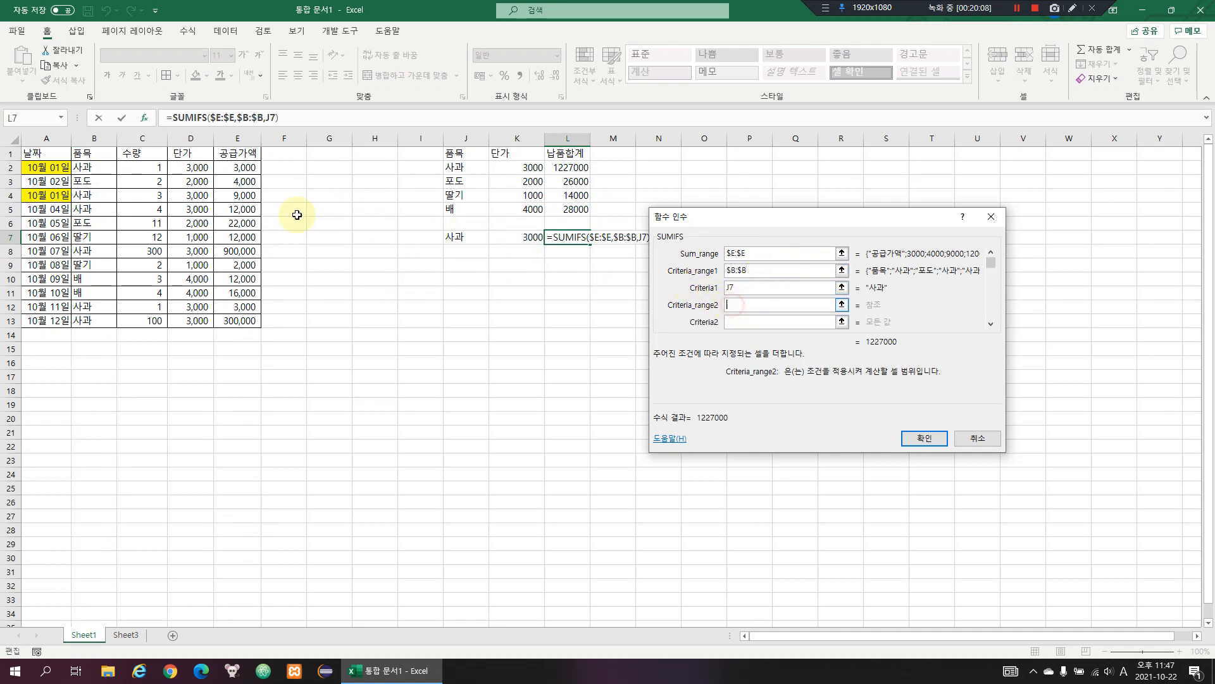
{"action": "left_click", "coordinate": [57, 137]}
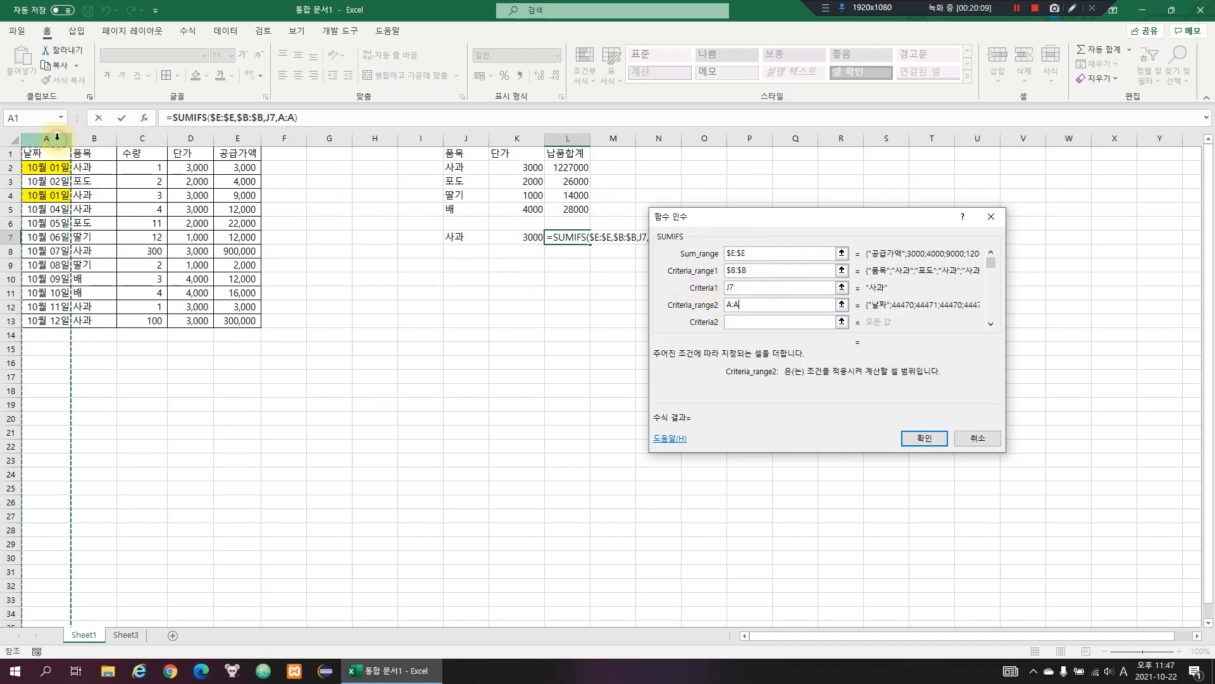
{"action": "key", "text": "F4"}
{"action": "left_click", "coordinate": [744, 320]}
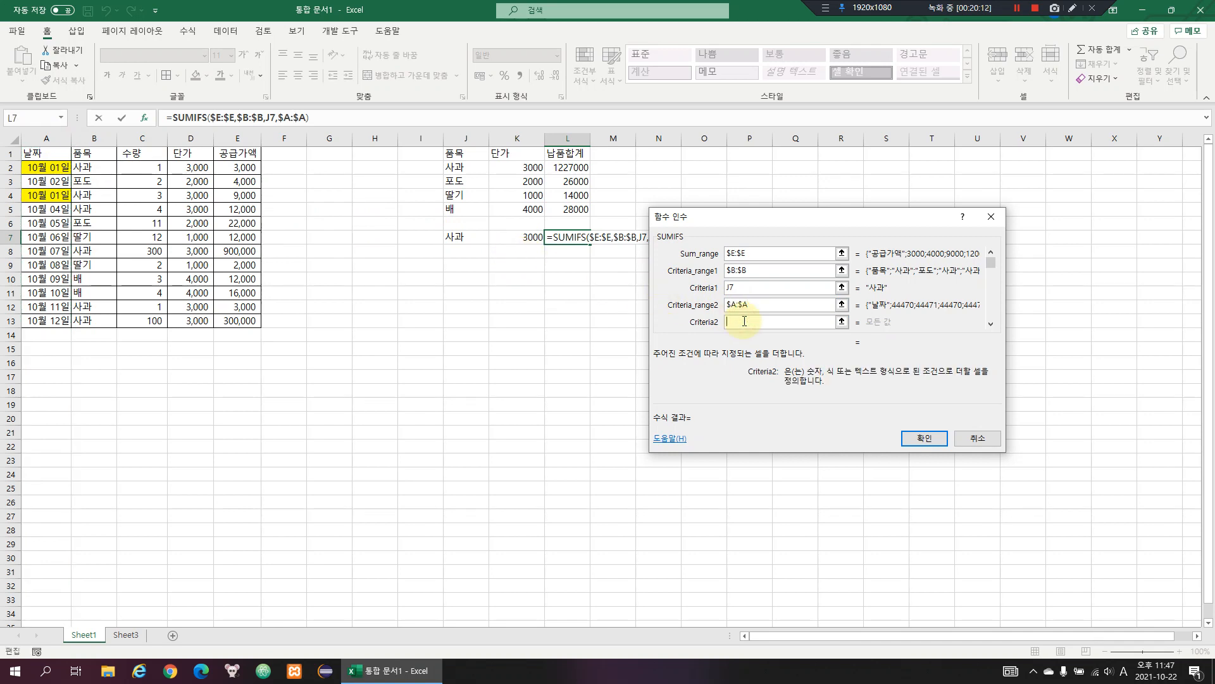
{"action": "left_click", "coordinate": [61, 168]}
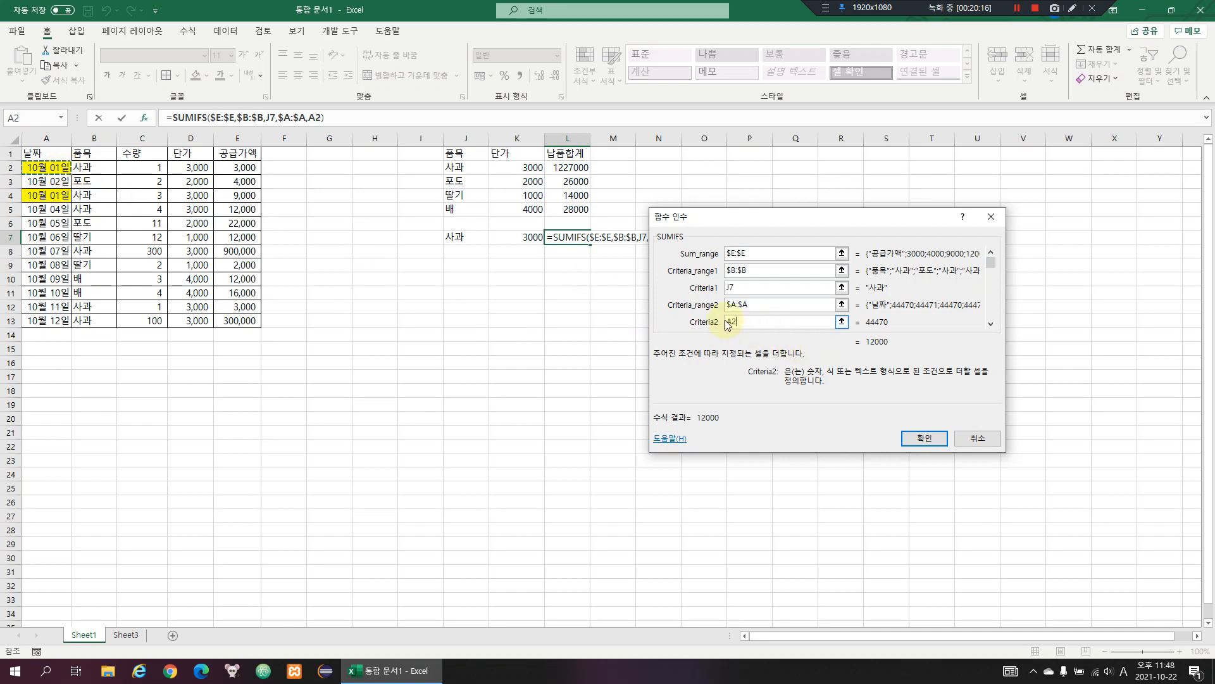
{"action": "left_click_drag", "start_coordinate": [750, 322], "coordinate": [711, 322]}
{"action": "key", "text": "BackSpace"}
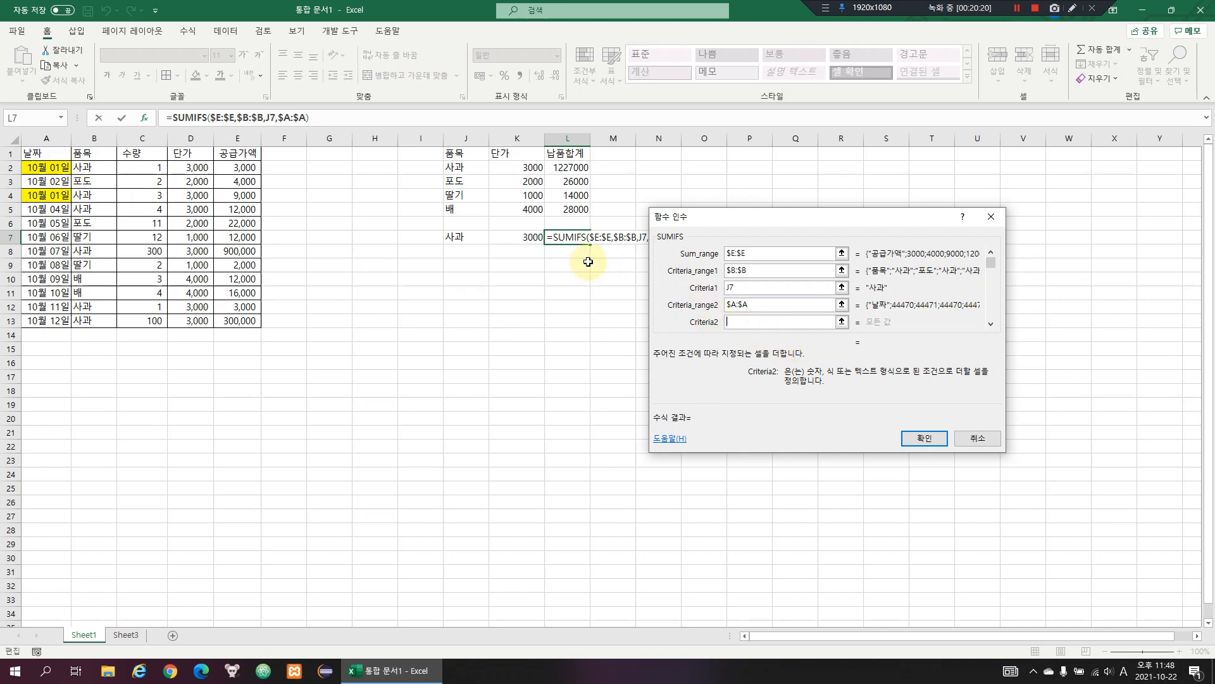
{"action": "left_click", "coordinate": [523, 241]}
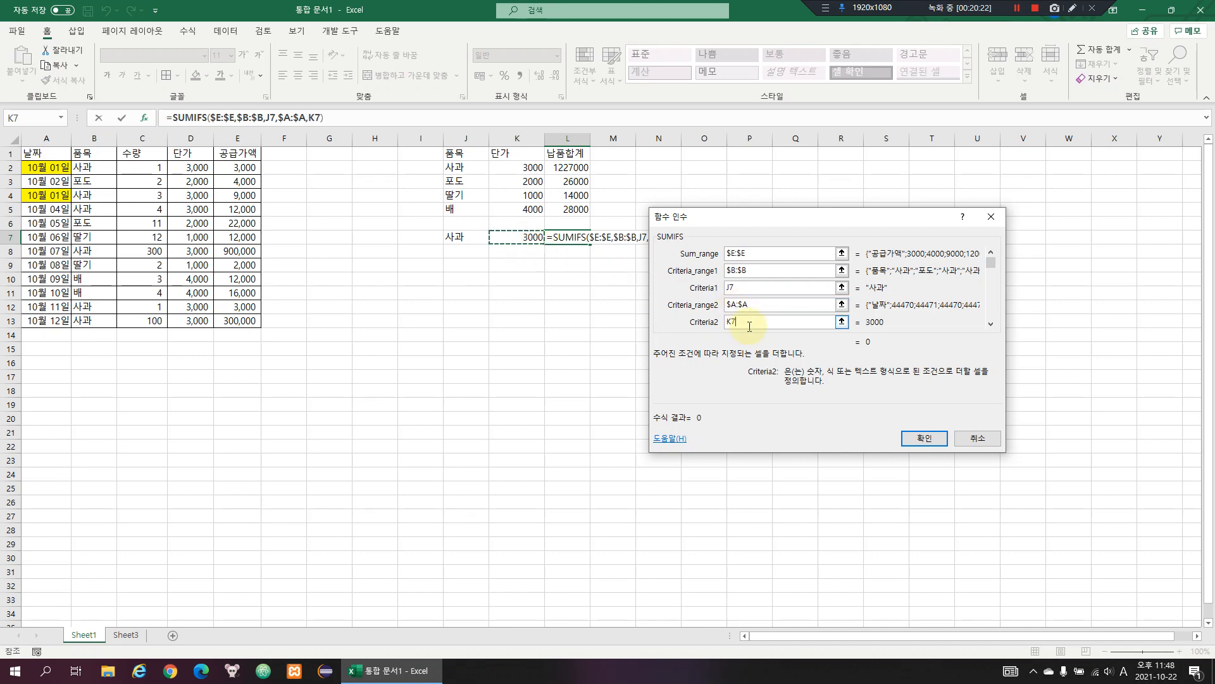
{"action": "left_click", "coordinate": [924, 438]}
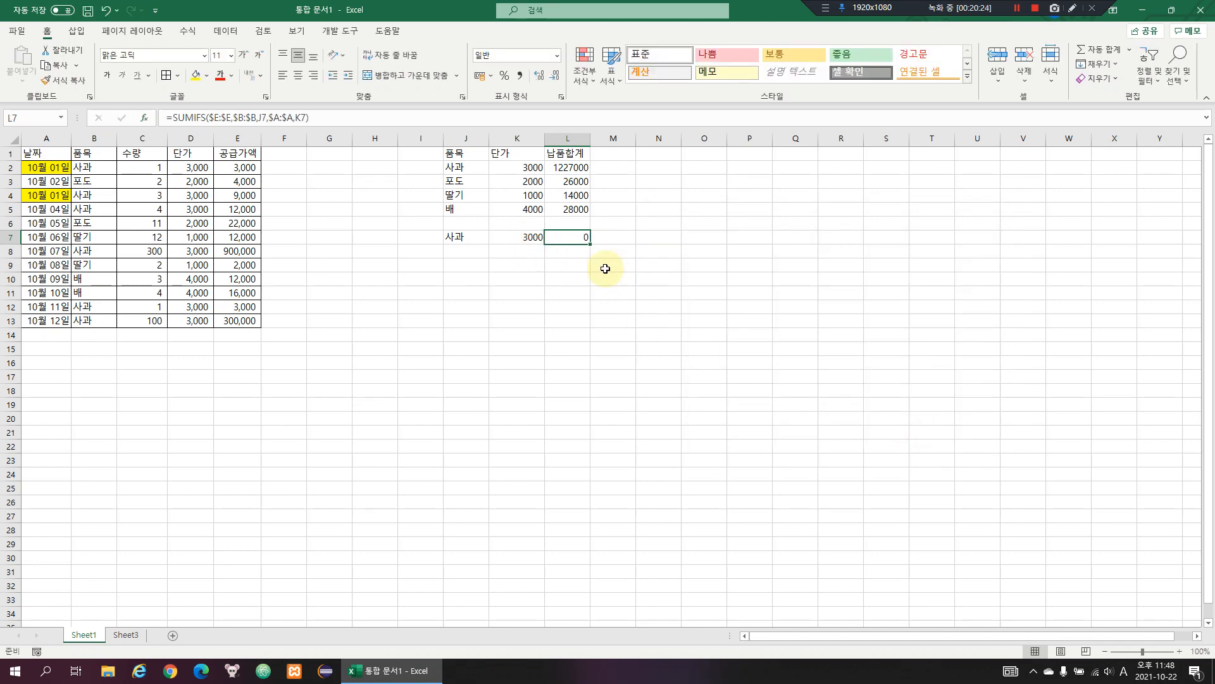
Replace the value in K7 with the date 10-01 and check the total in L7
{"action": "left_click", "coordinate": [522, 241]}
{"action": "type", "text": "1"}
{"action": "type", "text": "0-01"}
{"action": "key", "text": "Return"}
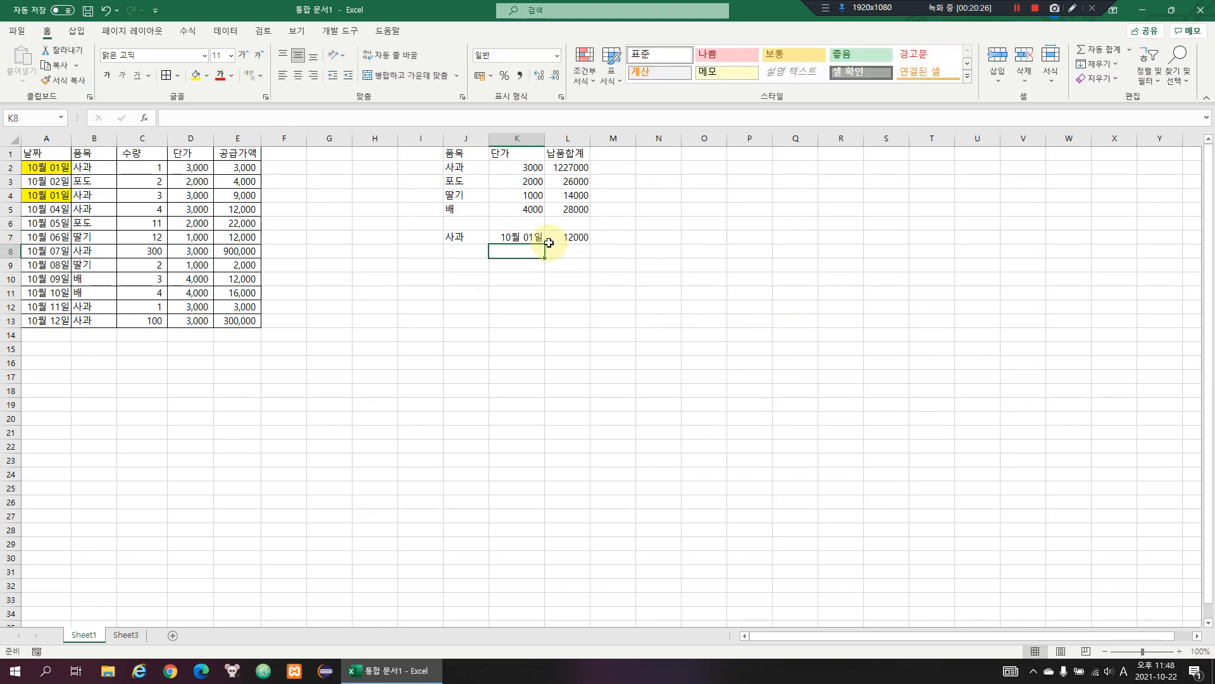
{"action": "key", "text": "Up"}
{"action": "key", "text": "Right"}
{"action": "key", "text": "Left"}
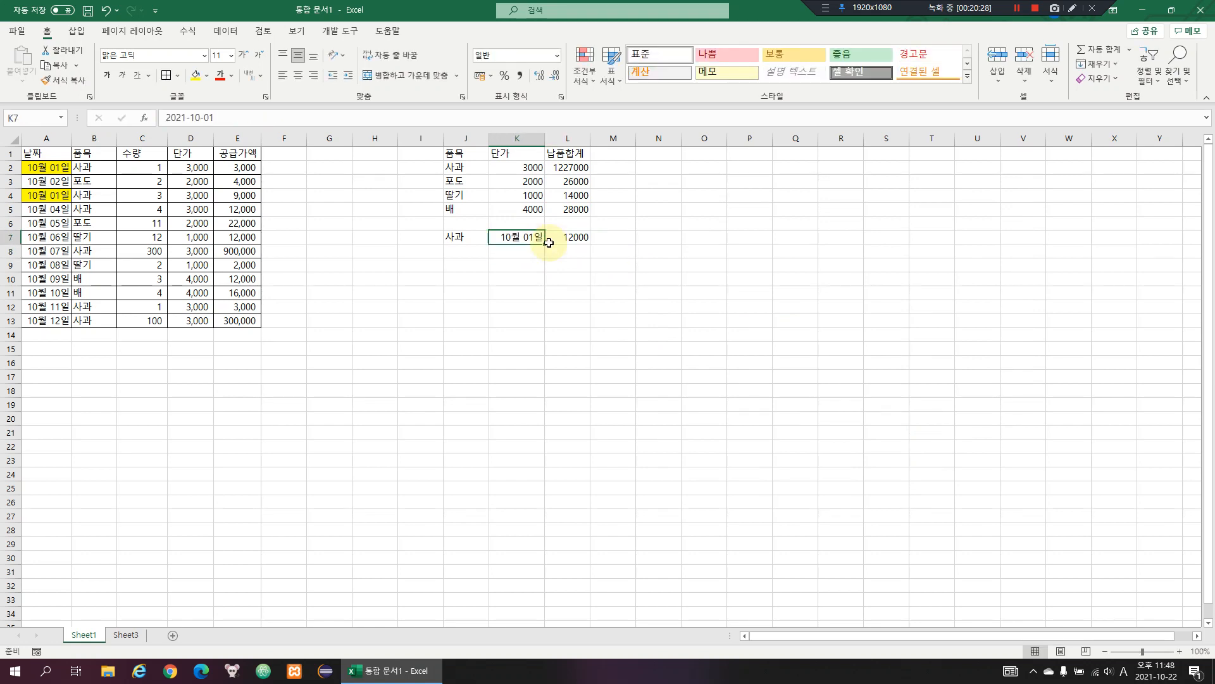
{"action": "key", "text": "Right"}
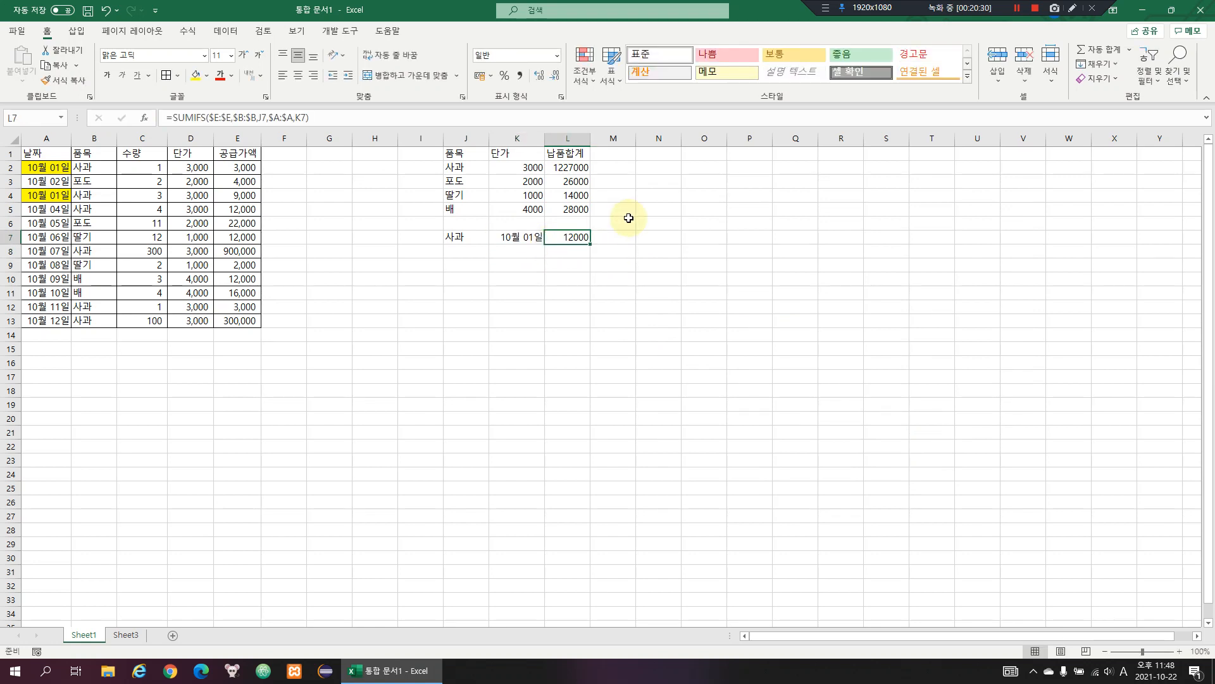
{"action": "left_click", "coordinate": [1013, 9]}
{"action": "left_click", "coordinate": [1013, 8]}
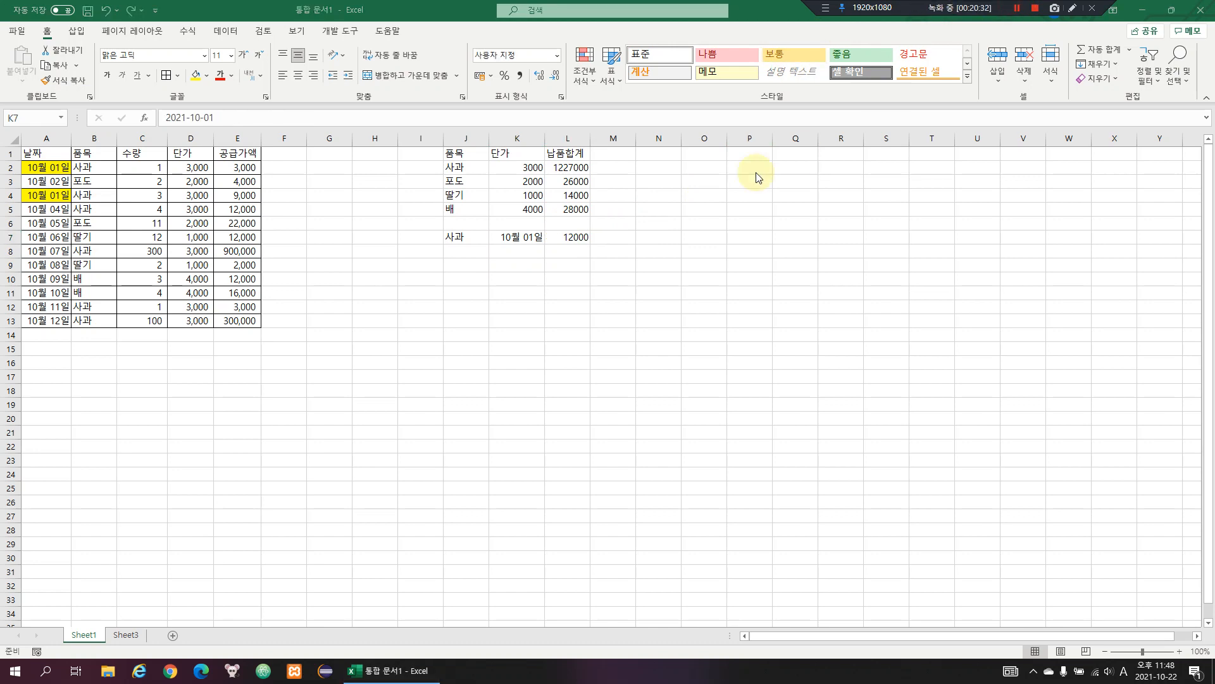
Clear K7 and change the second criterion of the SUMIFS formula in L7 to DATE(2021,10,1)
{"action": "left_click", "coordinate": [520, 235]}
{"action": "key", "text": "Delete"}
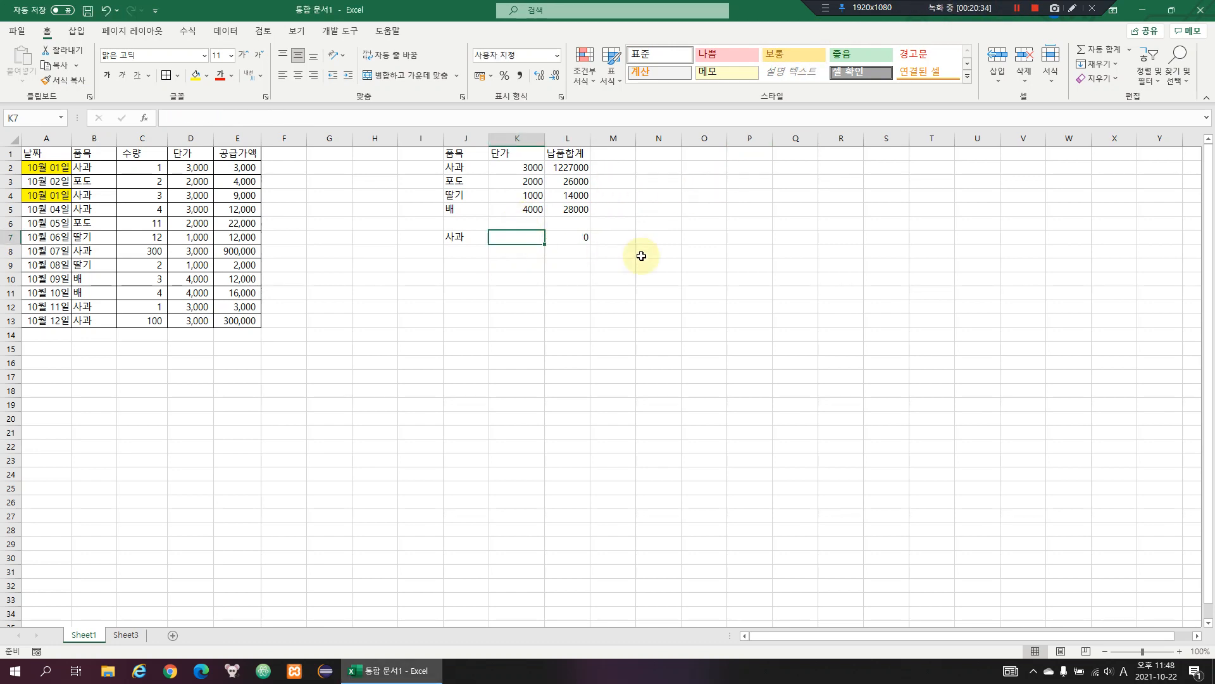
{"action": "key", "text": "Right"}
{"action": "key", "text": "F2"}
{"action": "key", "text": "shift+F3"}
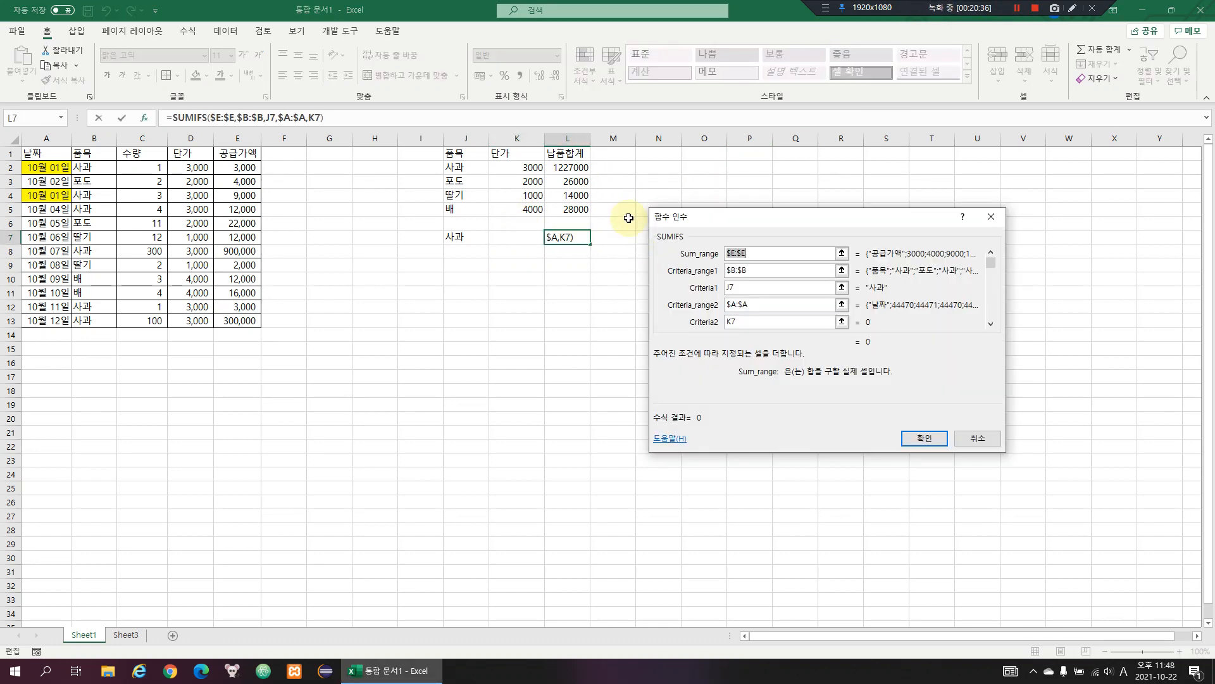
{"action": "left_click", "coordinate": [779, 322]}
{"action": "double_click", "coordinate": [726, 322]}
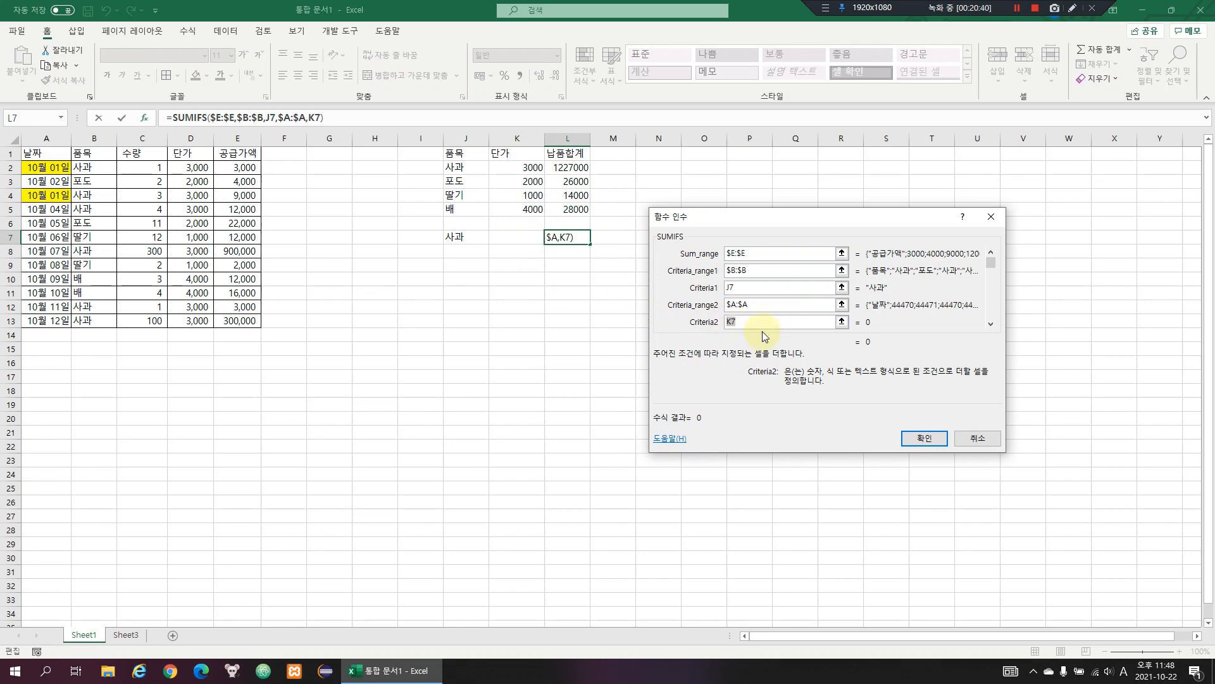
{"action": "type", "text": "date(2021,10"}
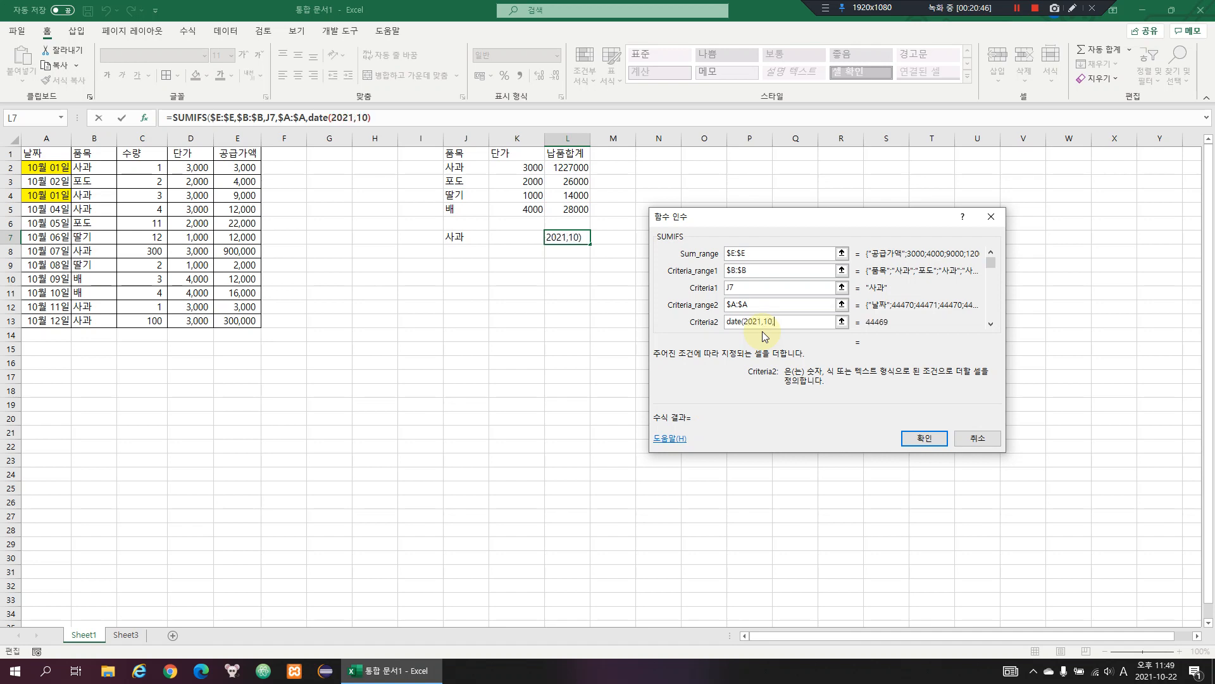
{"action": "type", "text": ",1)"}
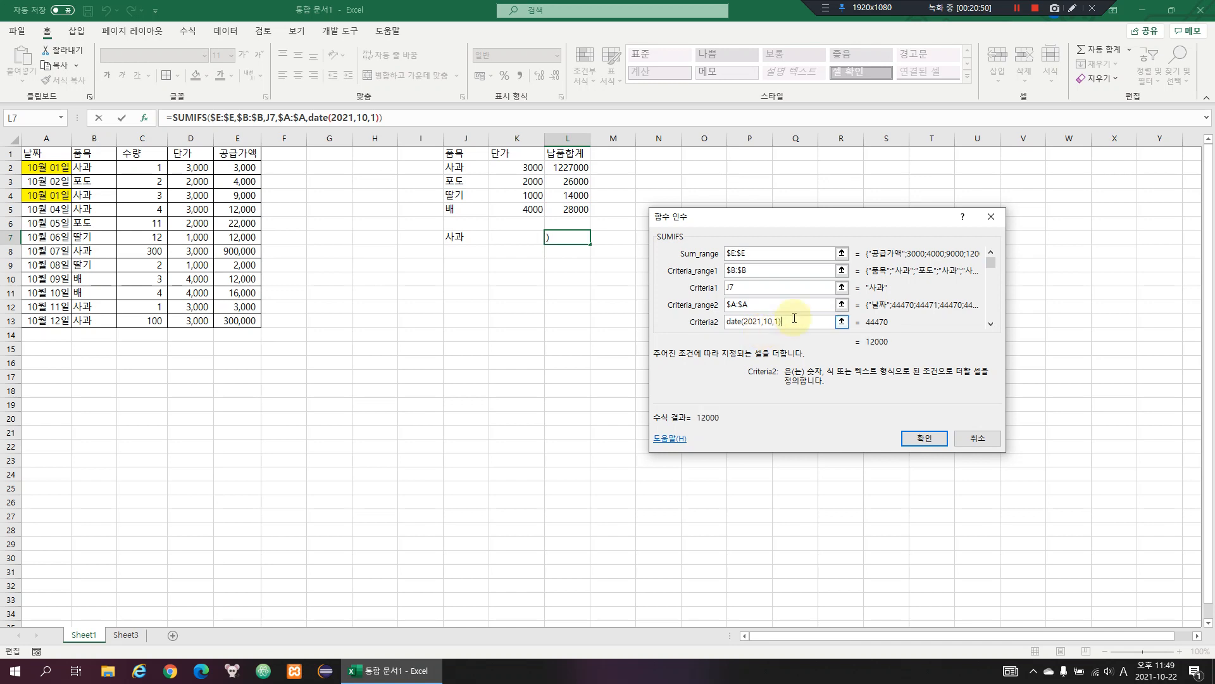
{"action": "mouse_move", "coordinate": [728, 321]}
{"action": "left_mouse_down"}
{"action": "mouse_move", "coordinate": [783, 324]}
{"action": "mouse_move", "coordinate": [746, 326]}
{"action": "left_mouse_up"}
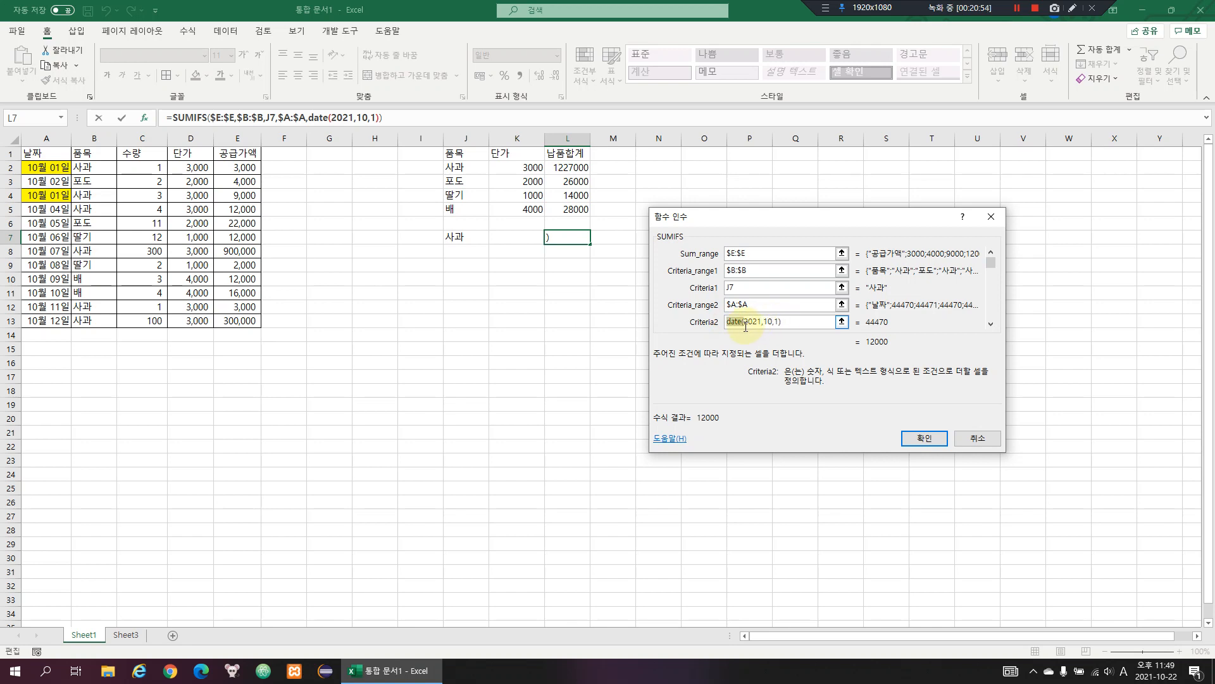
{"action": "left_click", "coordinate": [916, 443]}
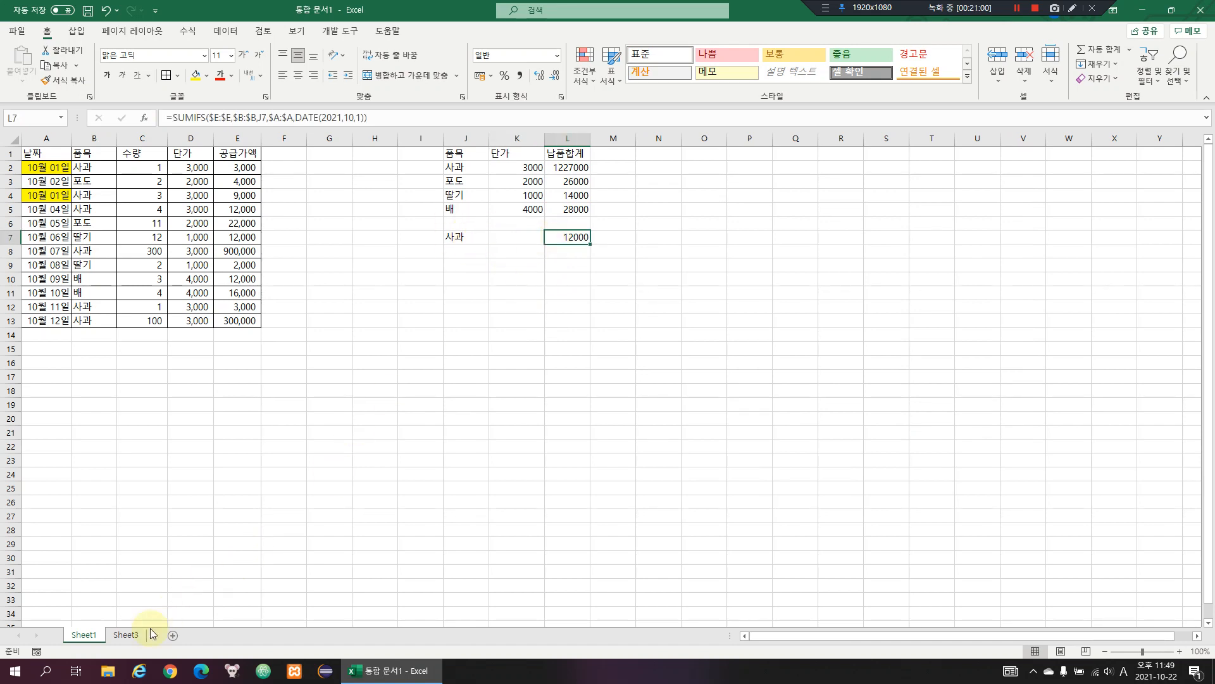
Add the date function to the list on Sheet3 in F6 with the description 날짜변환함수 in G6
{"action": "left_click", "coordinate": [127, 635]}
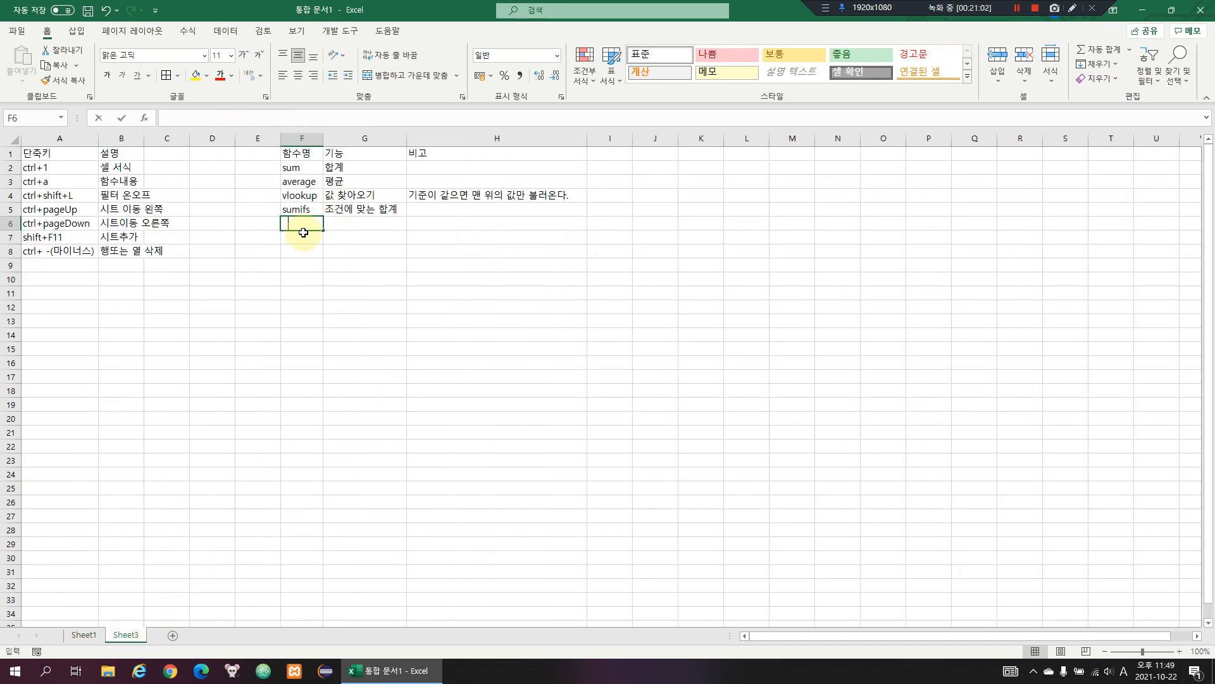
{"action": "type", "text": "date"}
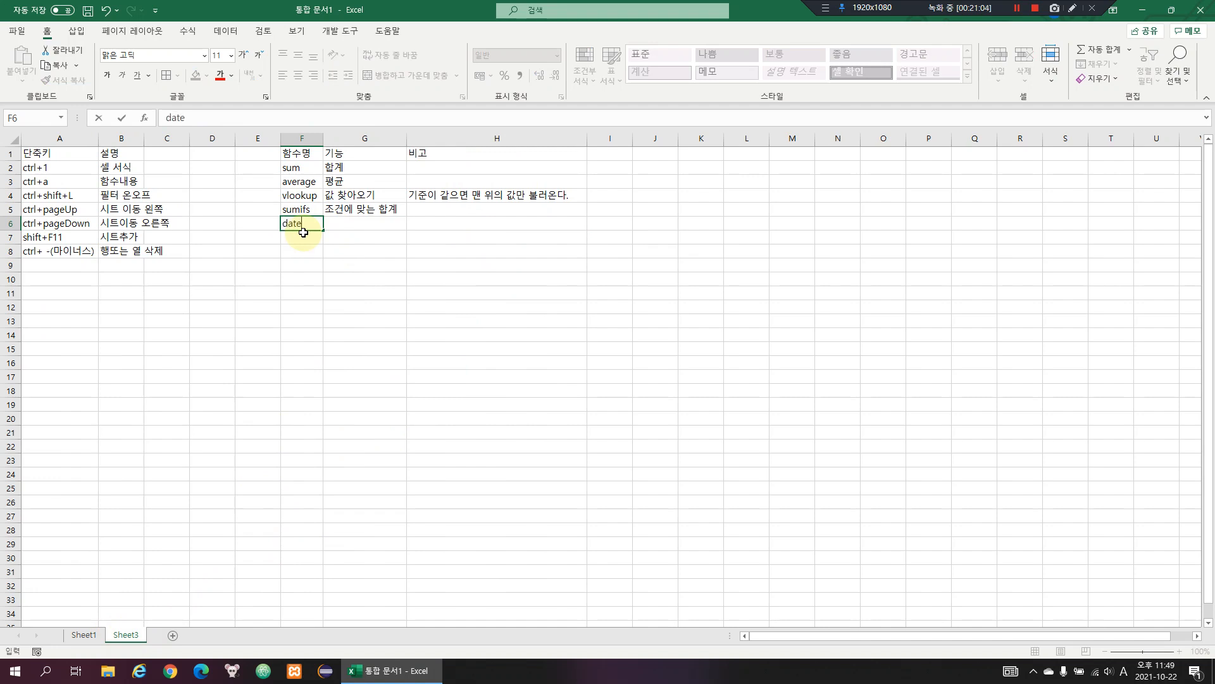
{"action": "key", "text": "Tab"}
{"action": "type", "text": "날짜변환"}
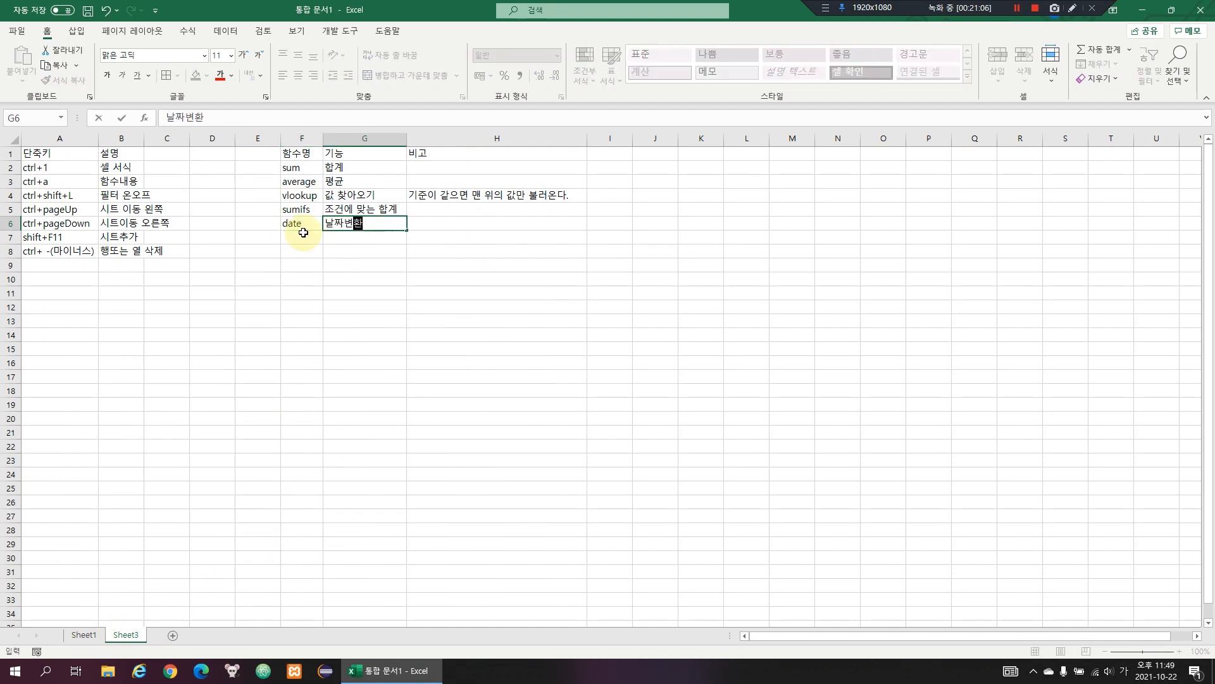
{"action": "type", "text": "함수"}
{"action": "key", "text": "Return"}
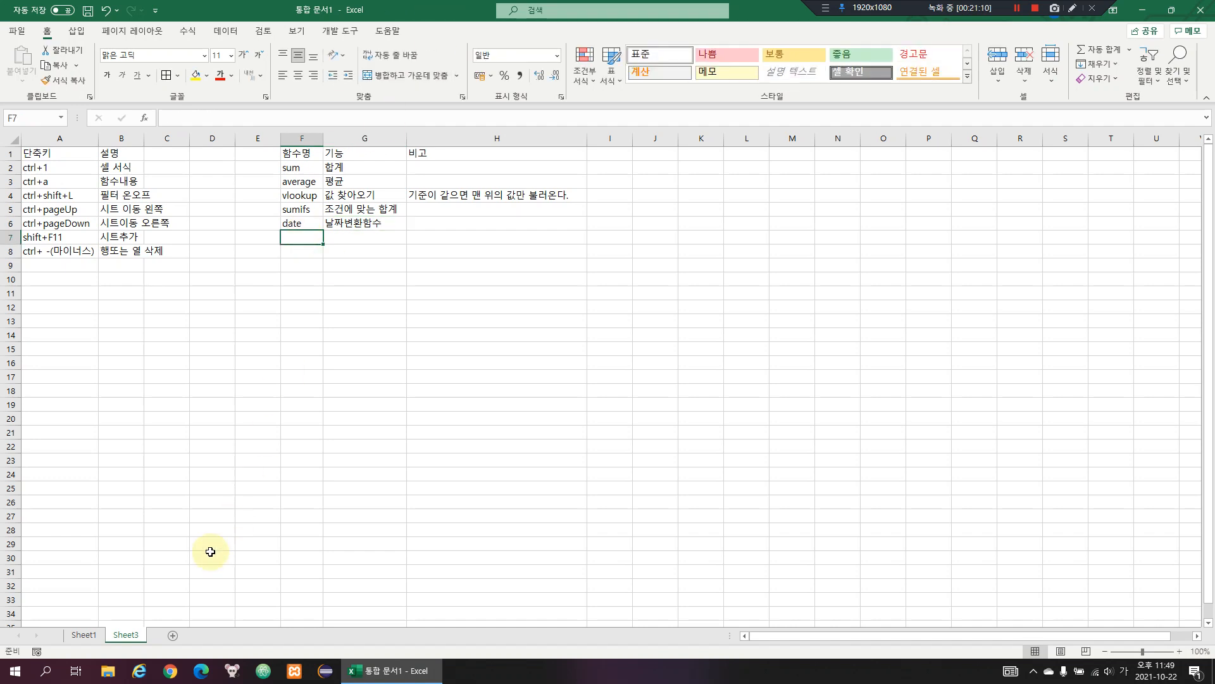
Enter the text 엑셀 날짜변환 함수 in cell N7 of Sheet1
{"action": "left_click", "coordinate": [100, 634]}
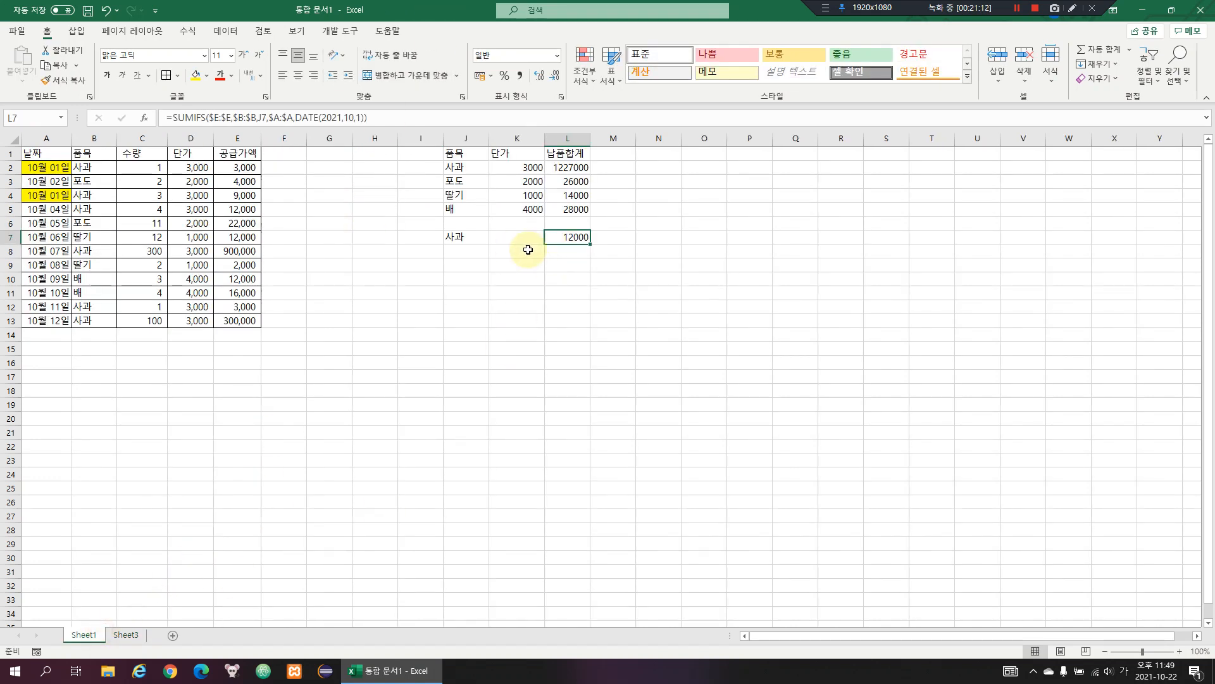
{"action": "left_click", "coordinate": [618, 236]}
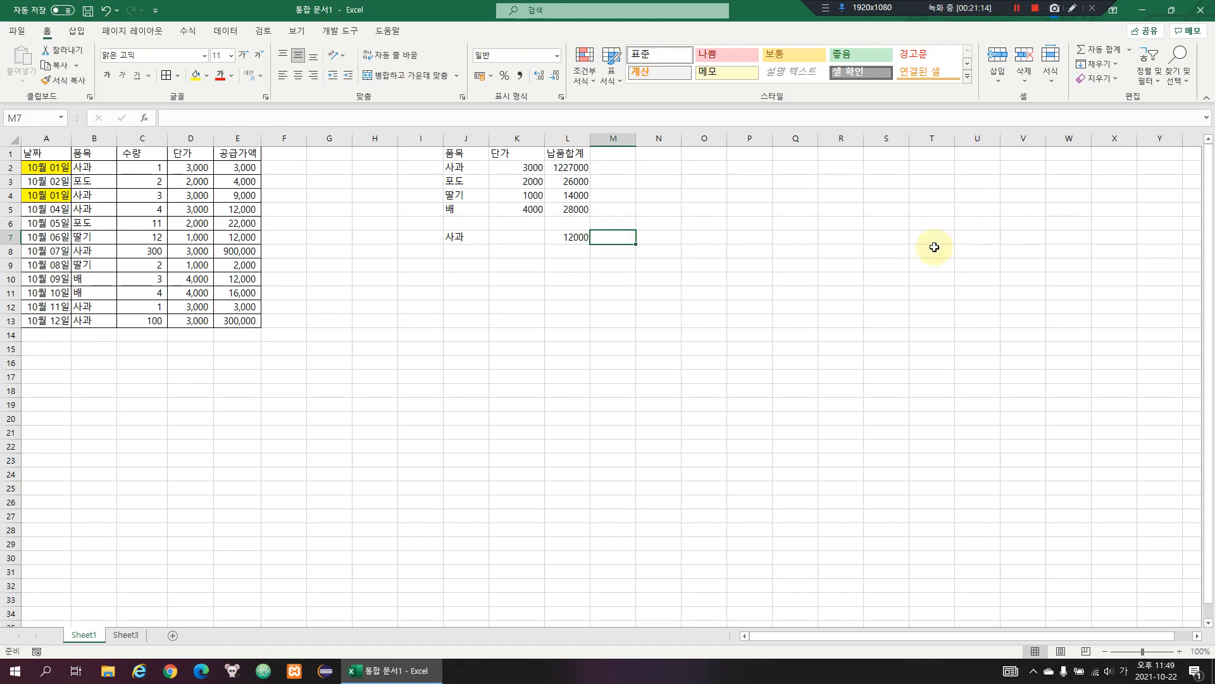
{"action": "key", "text": "Right"}
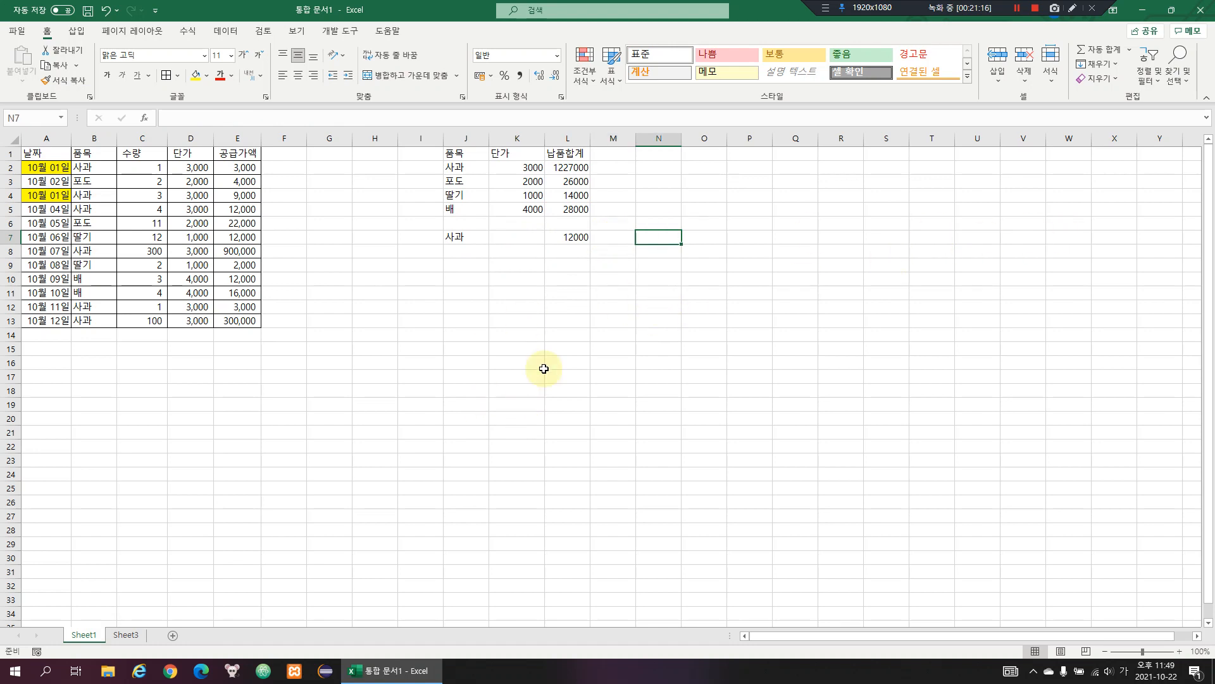
{"action": "type", "text": "ㅇ"}
{"action": "key", "text": "BackSpace"}
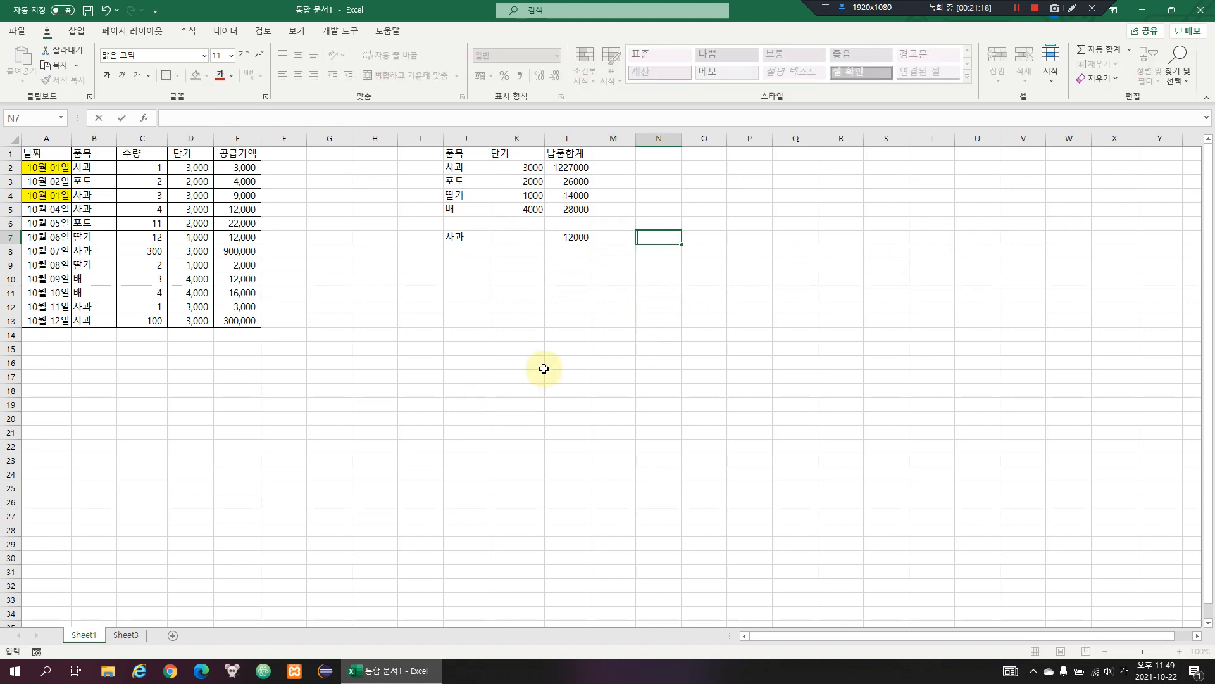
{"action": "type", "text": "ㄴ"}
{"action": "key", "text": "BackSpace"}
{"action": "type", "text": "엑셀 날짜변환 함수"}
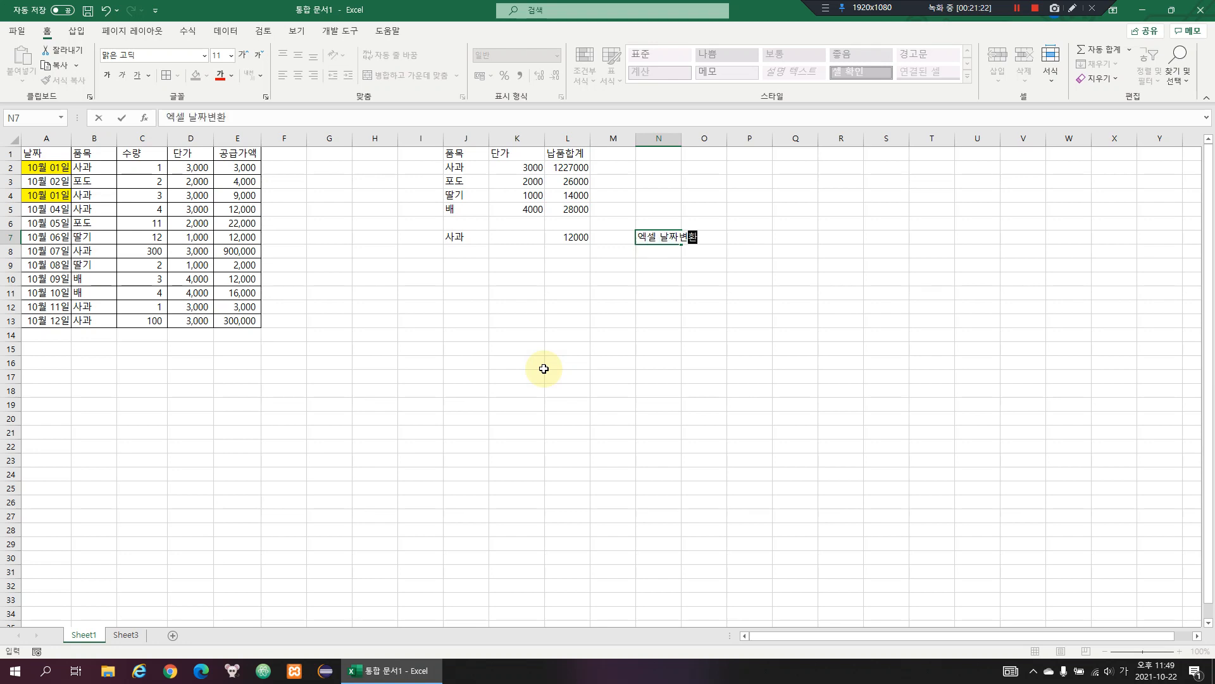
{"action": "key", "text": "Return"}
{"action": "key", "text": "Up"}
{"action": "key", "text": "Right"}
{"action": "key", "text": "Right"}
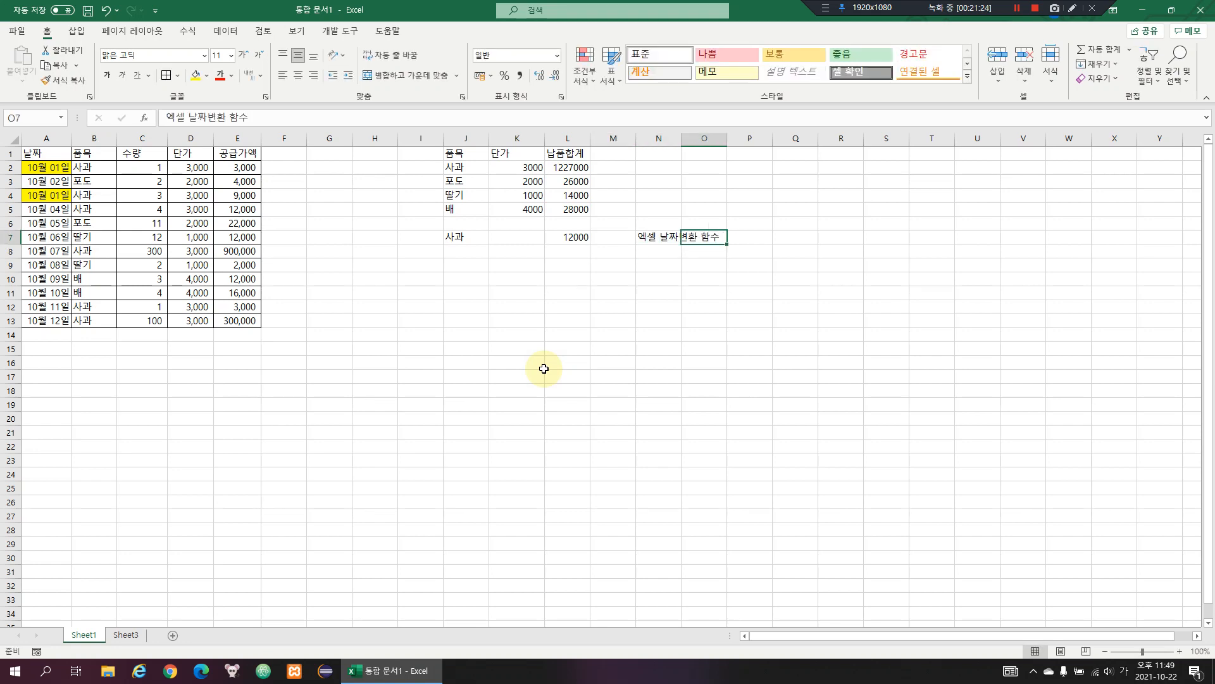
Clear the text from cell N7
{"action": "key", "text": "Left"}
{"action": "key", "text": "Up"}
{"action": "key", "text": "Down"}
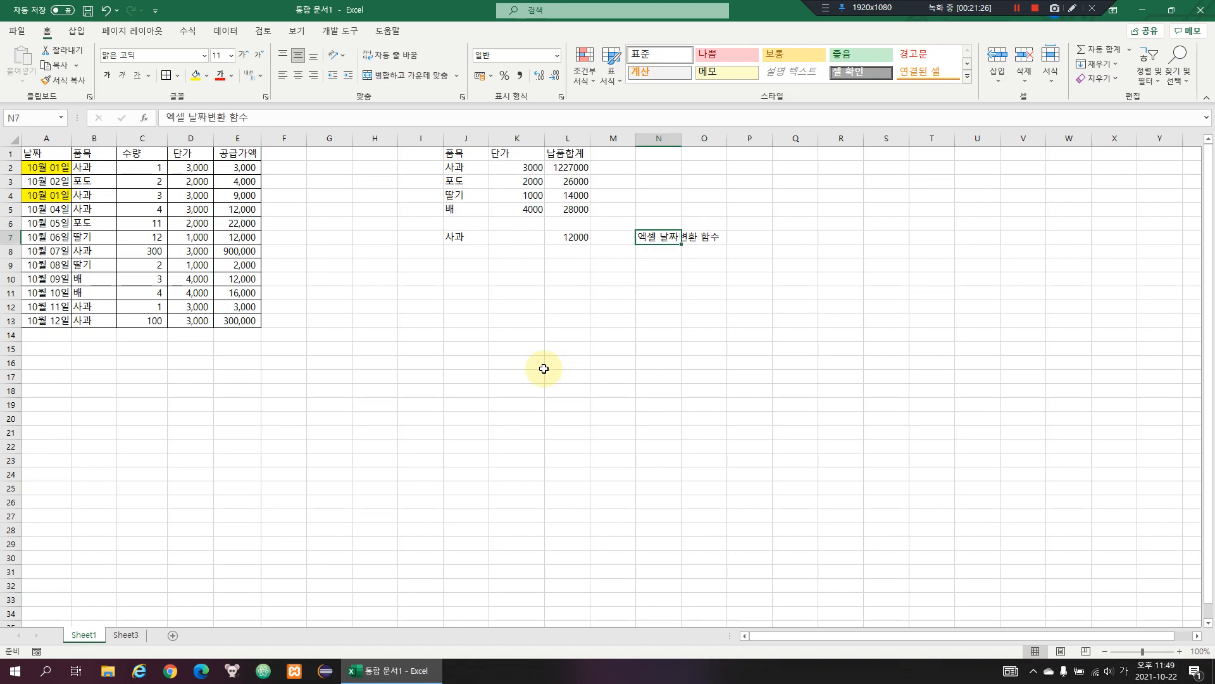
{"action": "key", "text": "Delete"}
Examine the SUMIFS formulas in the 납품합계 column, from the two-condition total in L7 up through the per-item totals
{"action": "key", "text": "Left"}
{"action": "key", "text": "Left"}
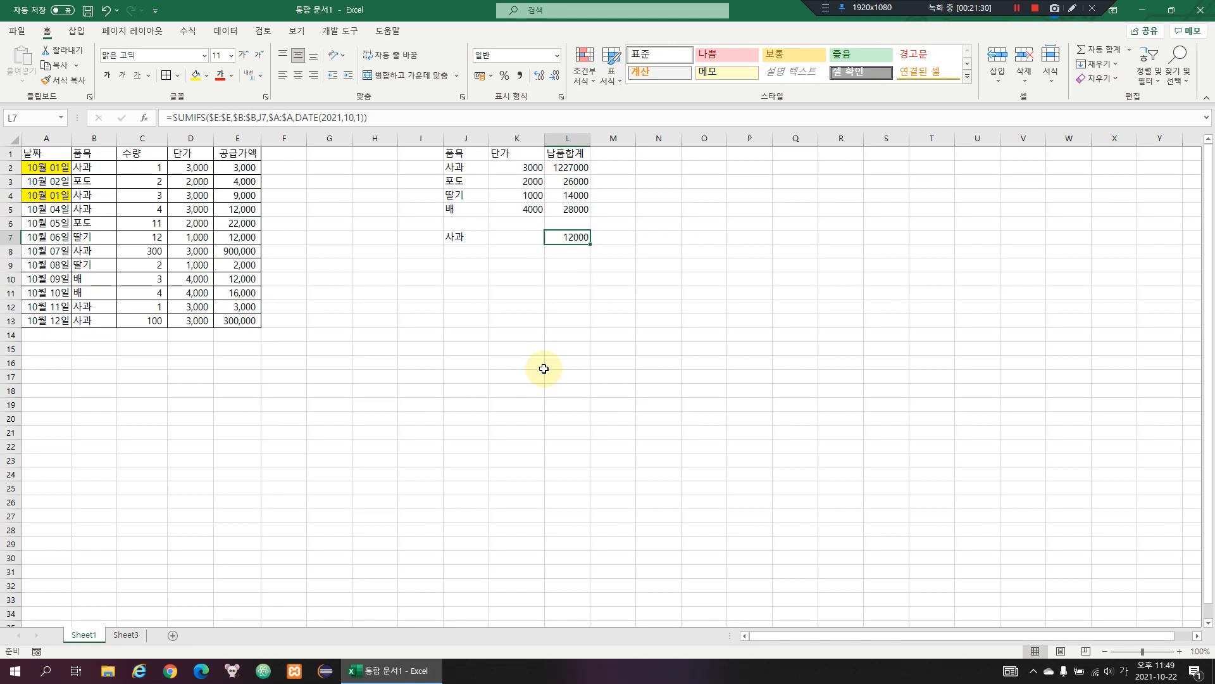
{"action": "key", "text": "F2"}
{"action": "key", "text": "Escape"}
{"action": "key", "text": "Up"}
{"action": "key", "text": "Up"}
{"action": "key", "text": "Up"}
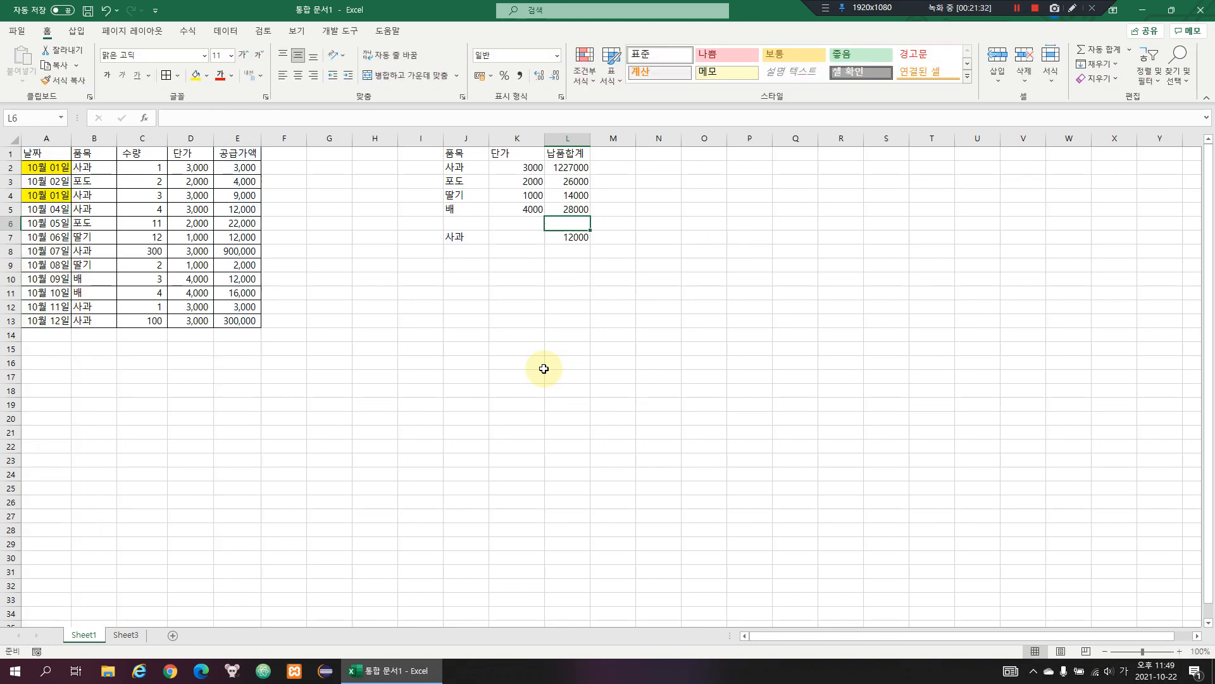
{"action": "key", "text": "Down"}
{"action": "key", "text": "Up"}
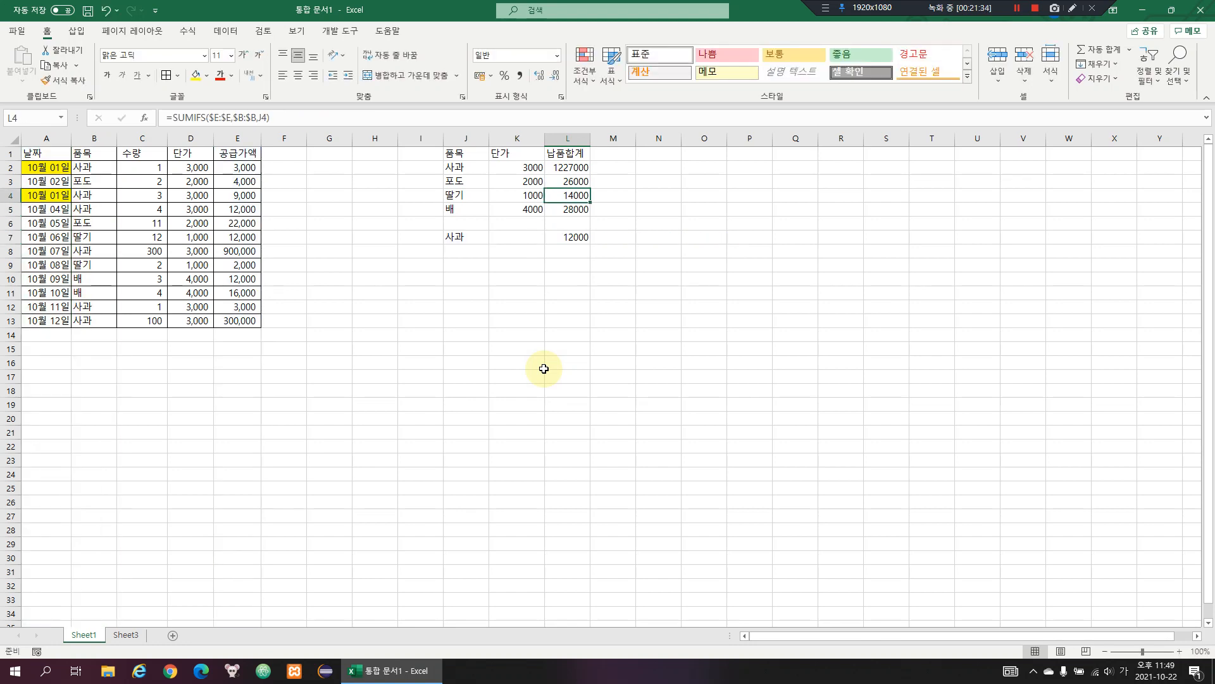
{"action": "key", "text": "Up"}
{"action": "key", "text": "Down"}
{"action": "key", "text": "Down"}
{"action": "key", "text": "Down"}
{"action": "key", "text": "Down"}
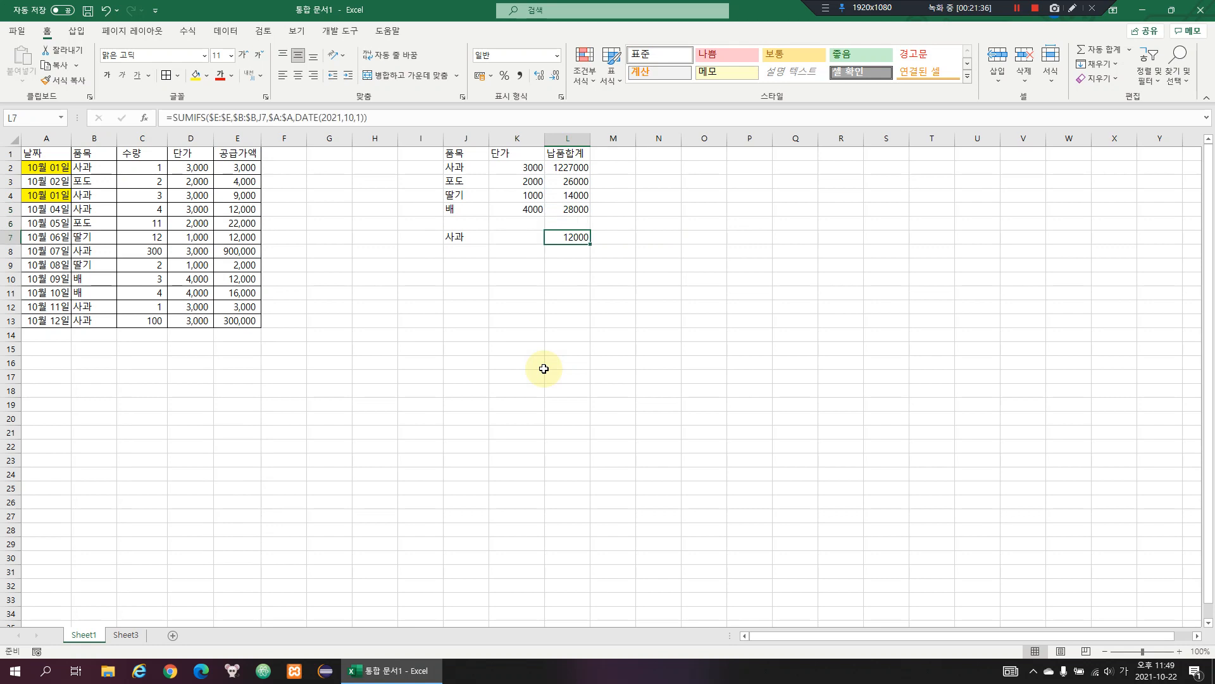
Review the list of function names in F2:F6 on Sheet3
{"action": "key", "text": "ctrl+Page_Down"}
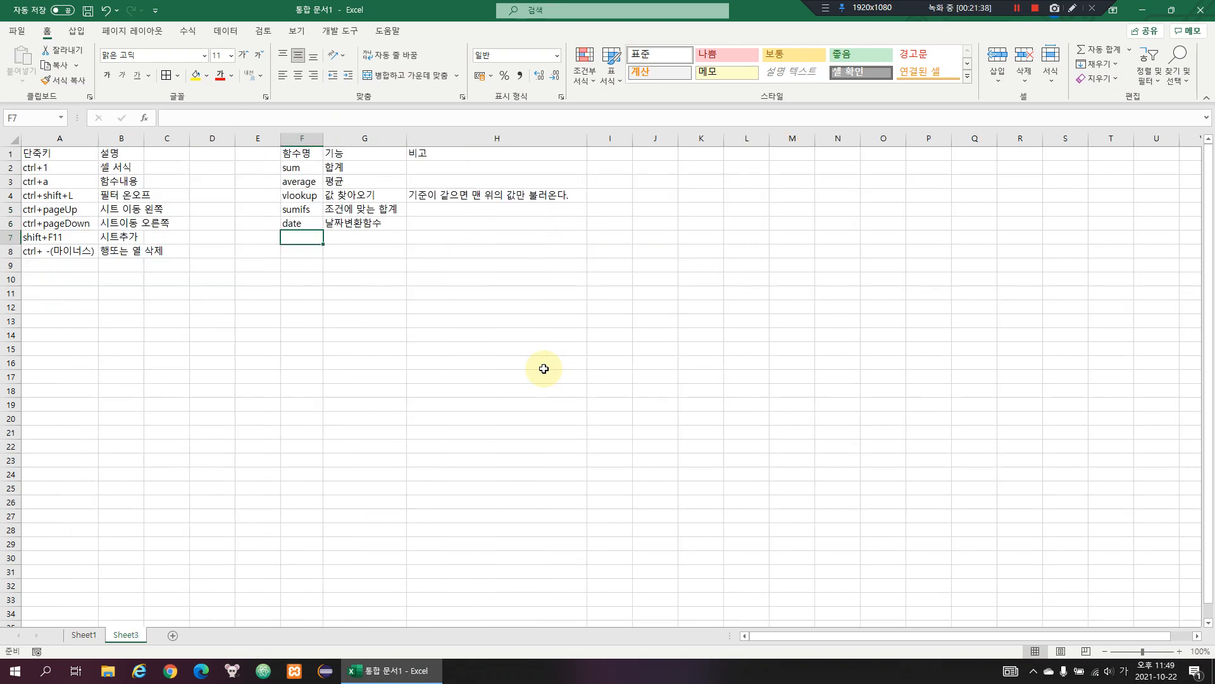
{"action": "key", "text": "Up"}
{"action": "key", "text": "Up"}
{"action": "key", "text": "Down"}
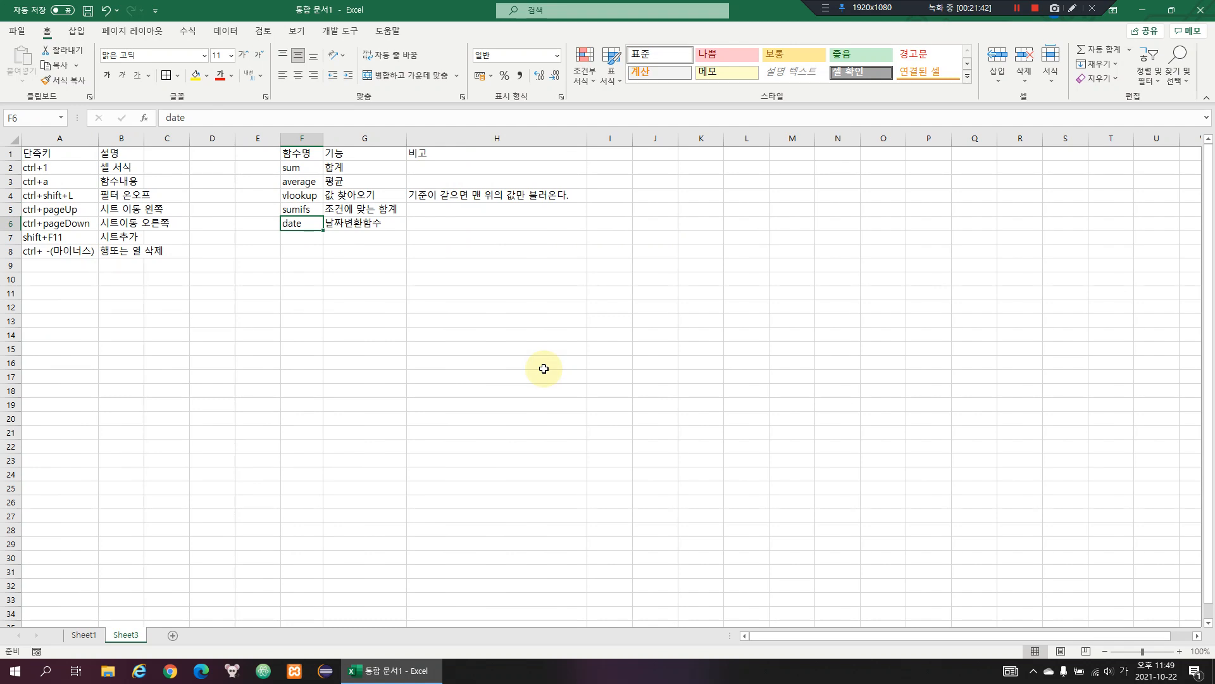
{"action": "key", "text": "ctrl+Up"}
{"action": "key", "text": "Down"}
{"action": "key", "text": "shift+Down"}
{"action": "key", "text": "shift+Down"}
{"action": "key", "text": "shift+Down"}
{"action": "key", "text": "shift+Down"}
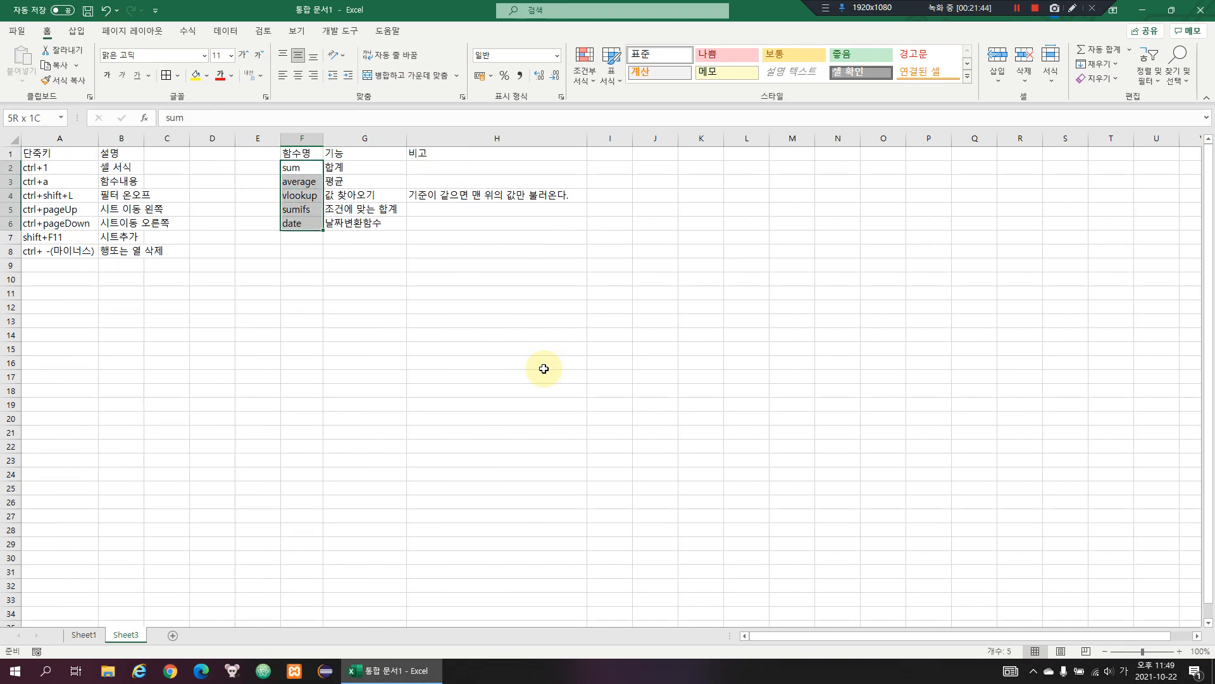
Clear the price and supply total table in J1:L7 on Sheet1
{"action": "key", "text": "ctrl+Page_Up"}
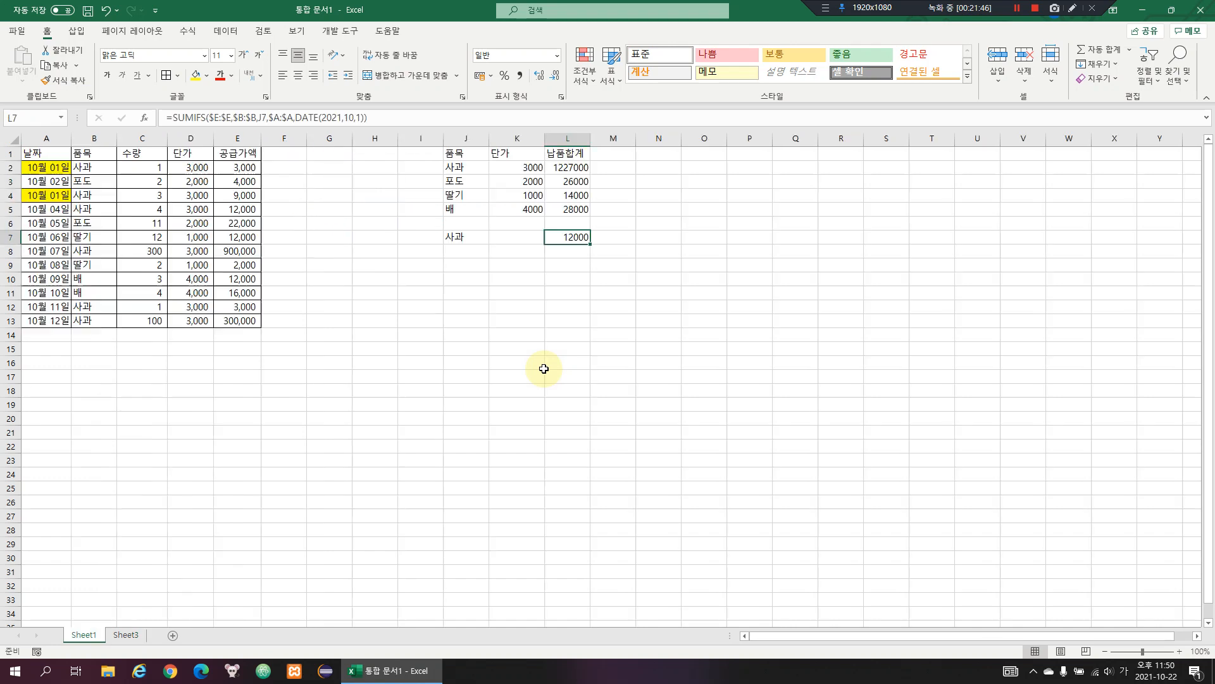
{"action": "key", "text": "Up"}
{"action": "key", "text": "Left"}
{"action": "key", "text": "Left"}
{"action": "key", "text": "Down"}
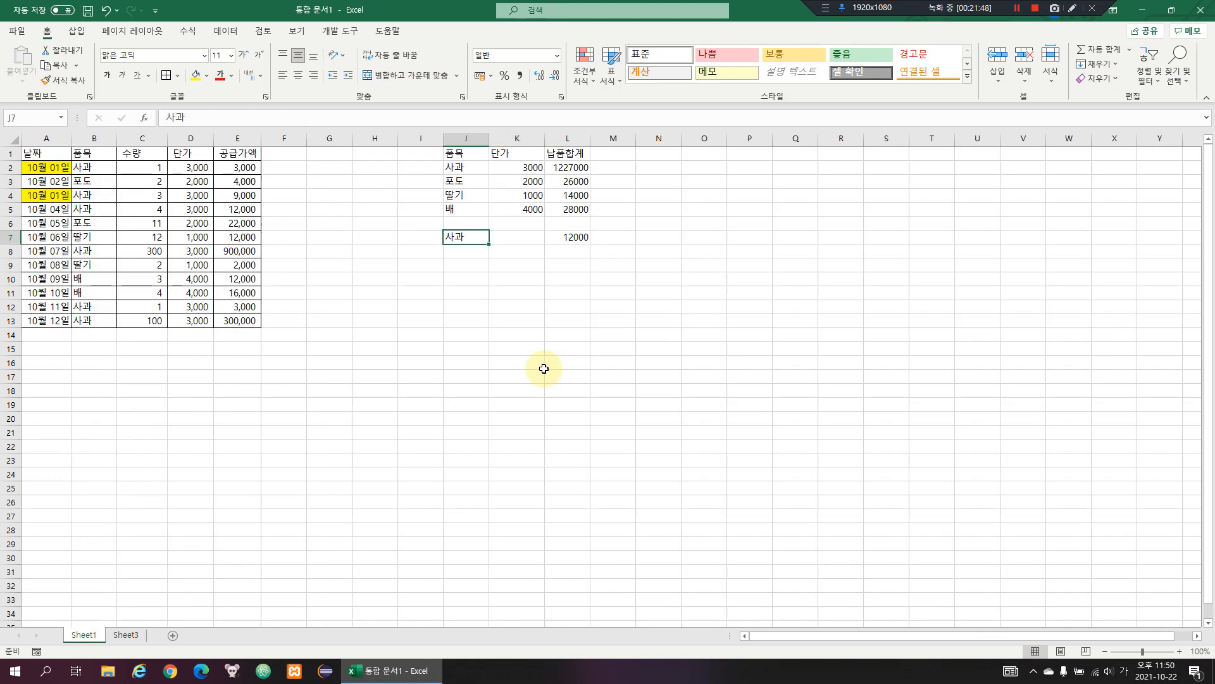
{"action": "key", "text": "Up"}
{"action": "key", "text": "Down"}
{"action": "key", "text": "Down"}
{"action": "key", "text": "Up"}
{"action": "key", "text": "shift+Right"}
{"action": "key", "text": "shift+Right"}
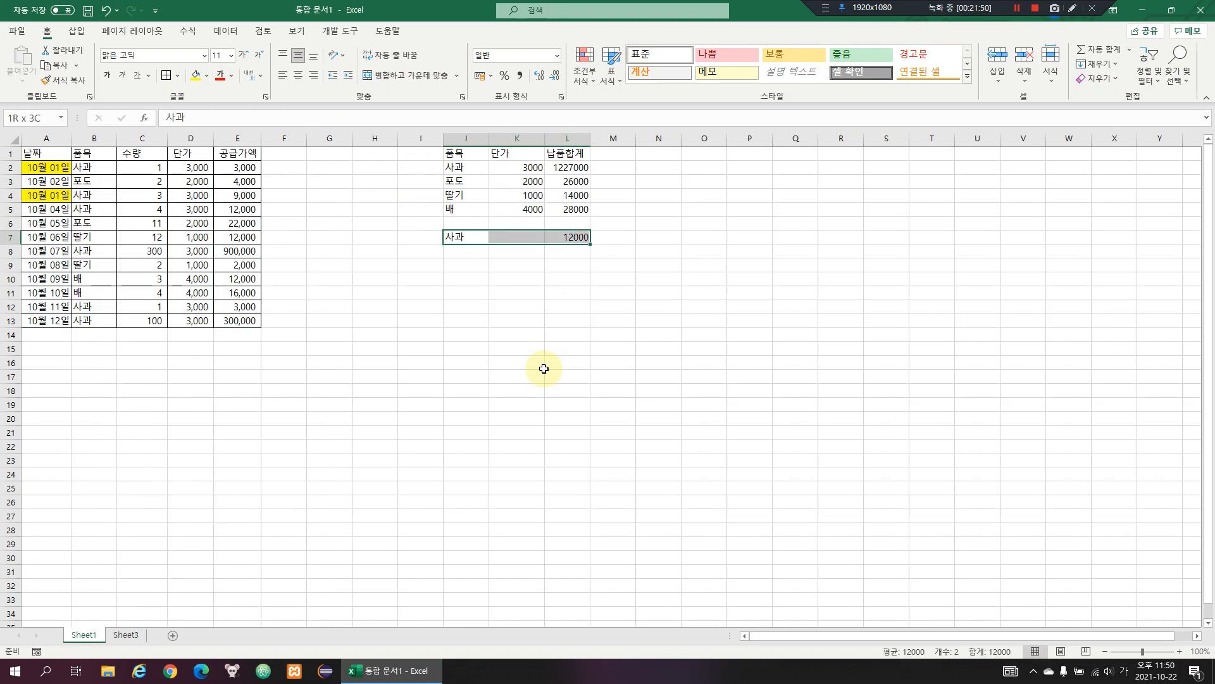
{"action": "key", "text": "ctrl+shift+Up"}
{"action": "key", "text": "ctrl+shift+Up"}
{"action": "key", "text": "Delete"}
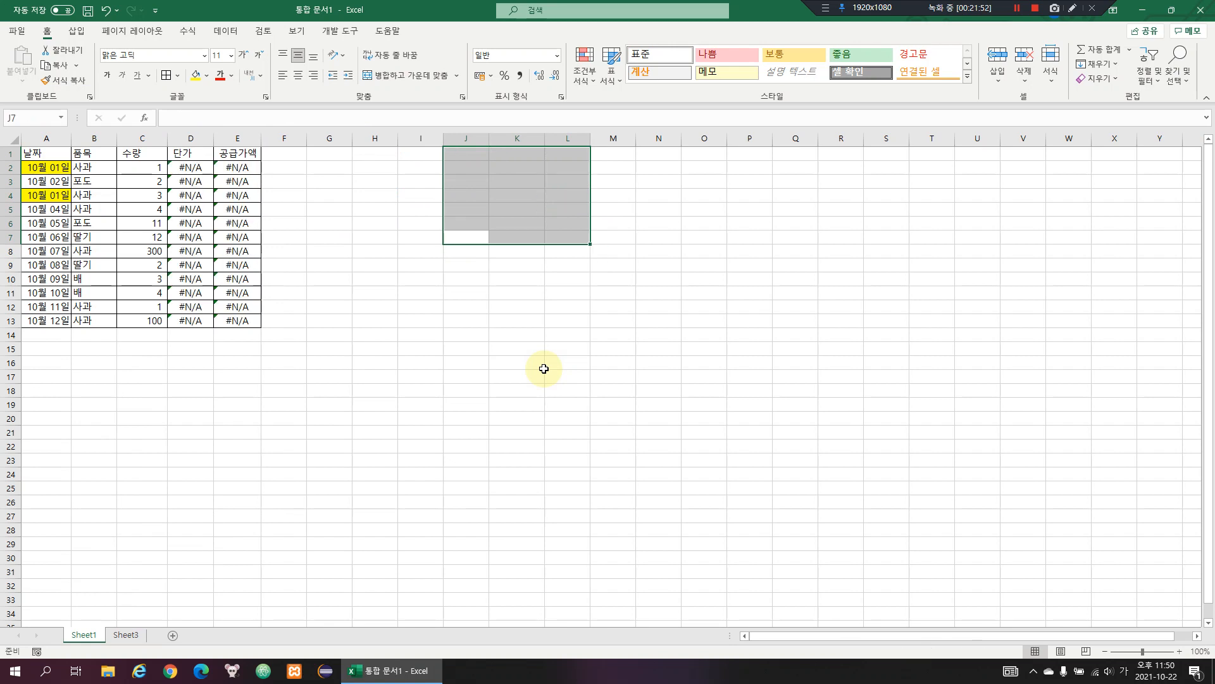
Clear the 단가 and 공급가액 formulas in D2:E13
{"action": "key", "text": "Left"}
{"action": "key", "text": "Left"}
{"action": "key", "text": "Left"}
{"action": "key", "text": "Left"}
{"action": "key", "text": "Left"}
{"action": "key", "text": "Left"}
{"action": "key", "text": "Left"}
{"action": "key", "text": "Right"}
{"action": "key", "text": "Up"}
{"action": "key", "text": "Up"}
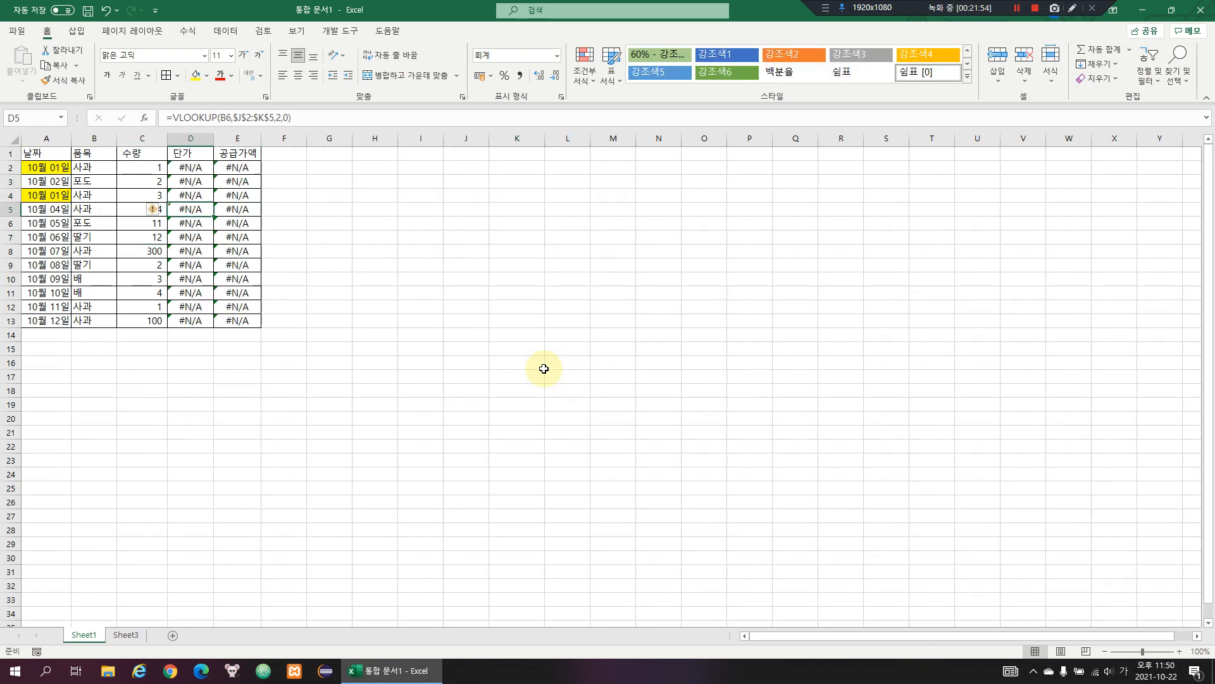
{"action": "key", "text": "Up"}
{"action": "key", "text": "Up"}
{"action": "key", "text": "Up"}
{"action": "key", "text": "shift+Right"}
{"action": "key", "text": "ctrl+shift+Down"}
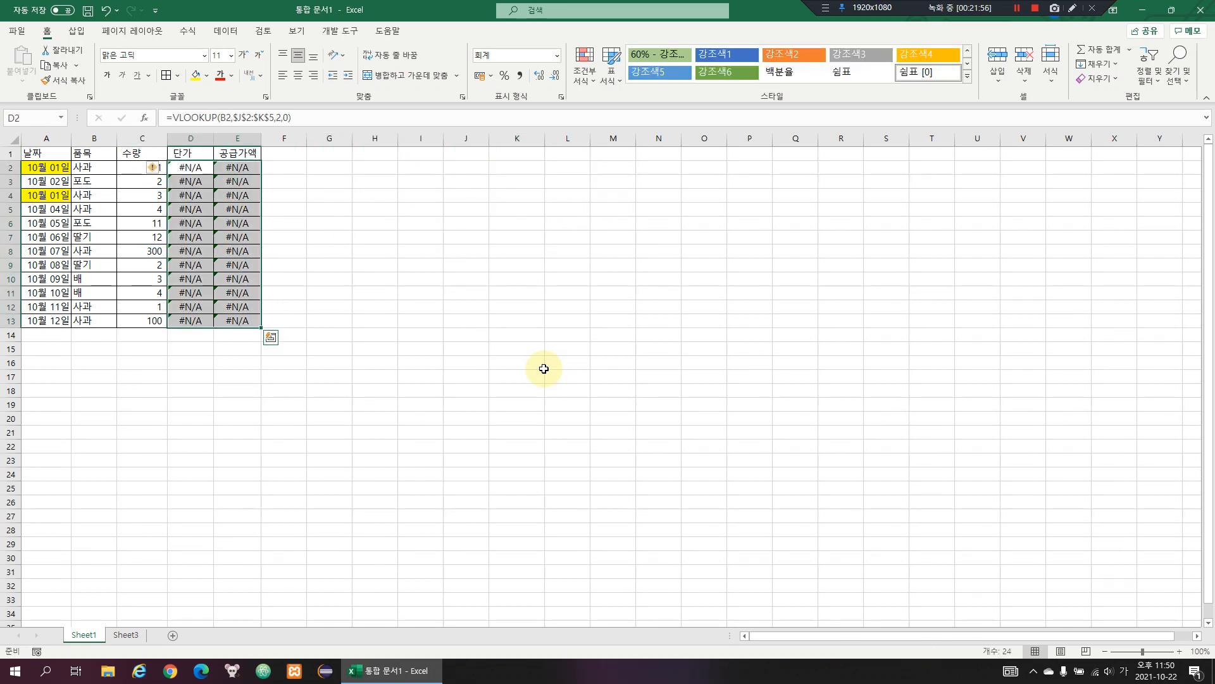
{"action": "key", "text": "Delete"}
Clear the remaining date, item and quantity entries by emptying A2:D13
{"action": "key", "text": "Left"}
{"action": "key", "text": "Down"}
{"action": "key", "text": "Left"}
{"action": "key", "text": "Left"}
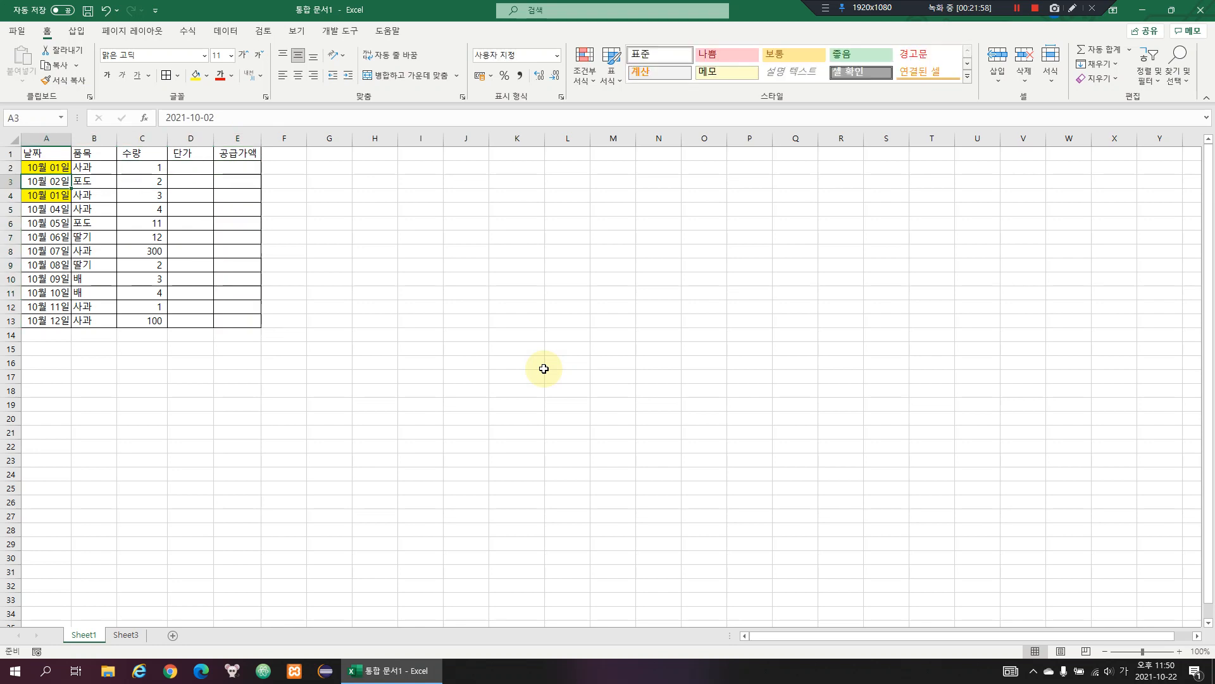
{"action": "key", "text": "Up"}
{"action": "key", "text": "shift+Right"}
{"action": "key", "text": "shift+Right"}
{"action": "key", "text": "shift+Right"}
{"action": "key", "text": "ctrl+shift+Down"}
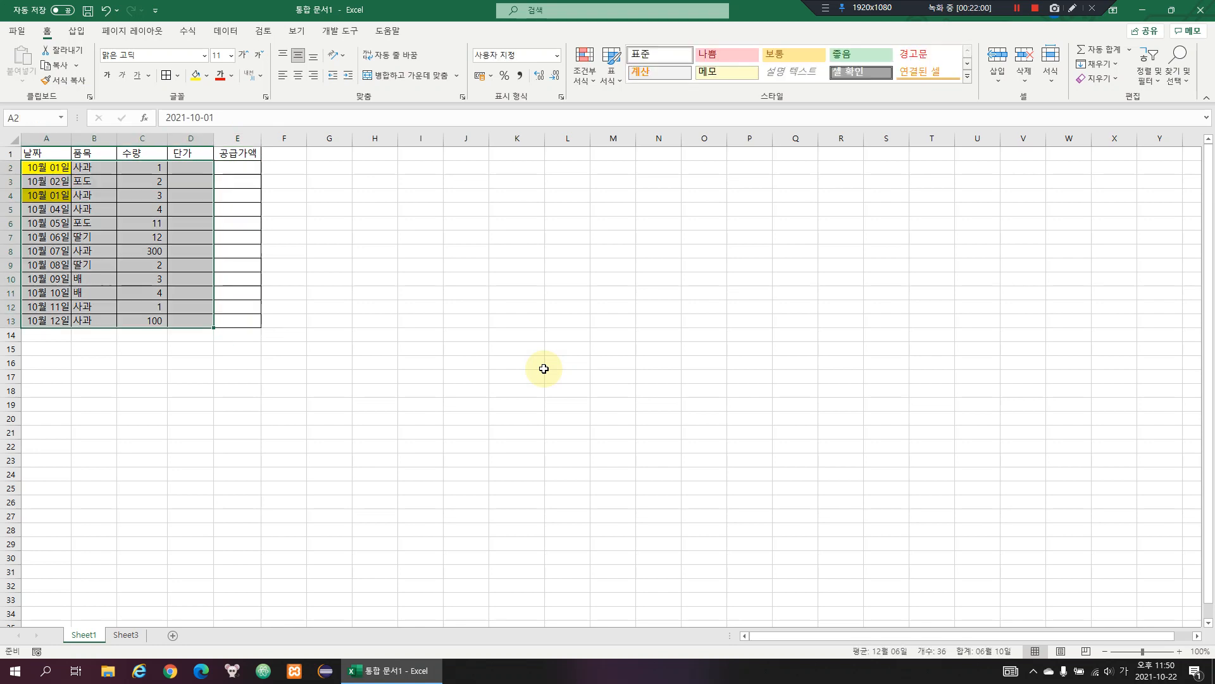
{"action": "key", "text": "Delete"}
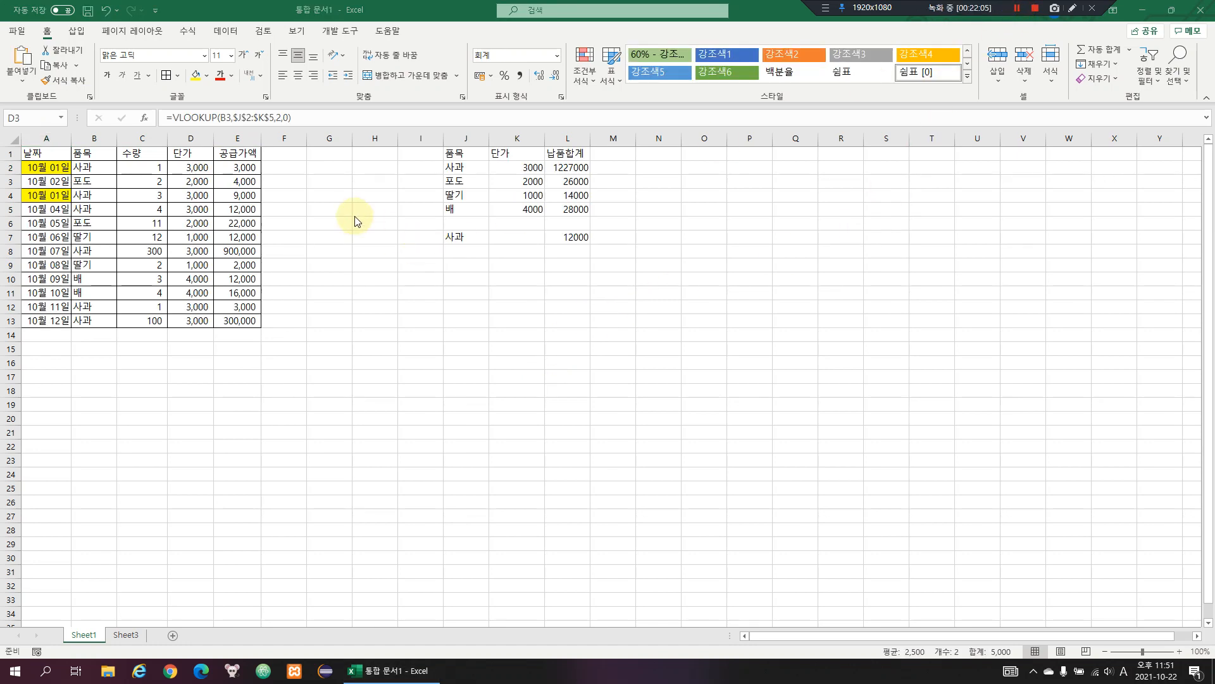
Examine the VLOOKUP formula in D2 and the ranges it references
{"action": "left_click", "coordinate": [353, 220]}
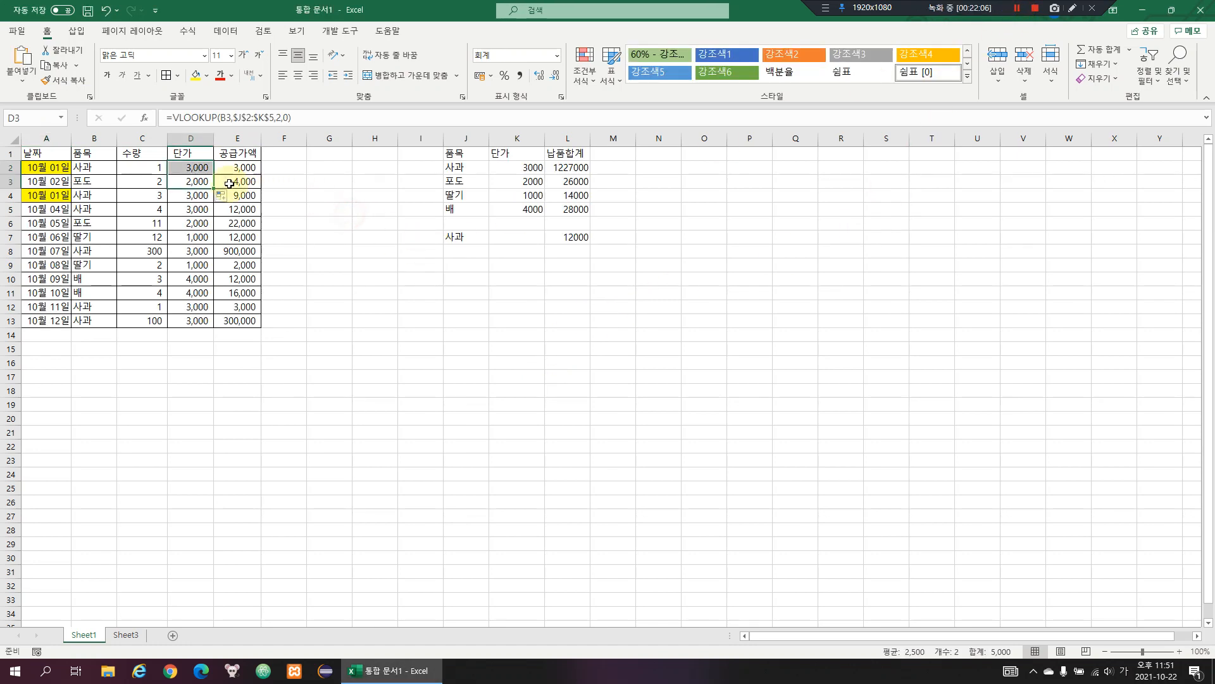
{"action": "left_click", "coordinate": [198, 169]}
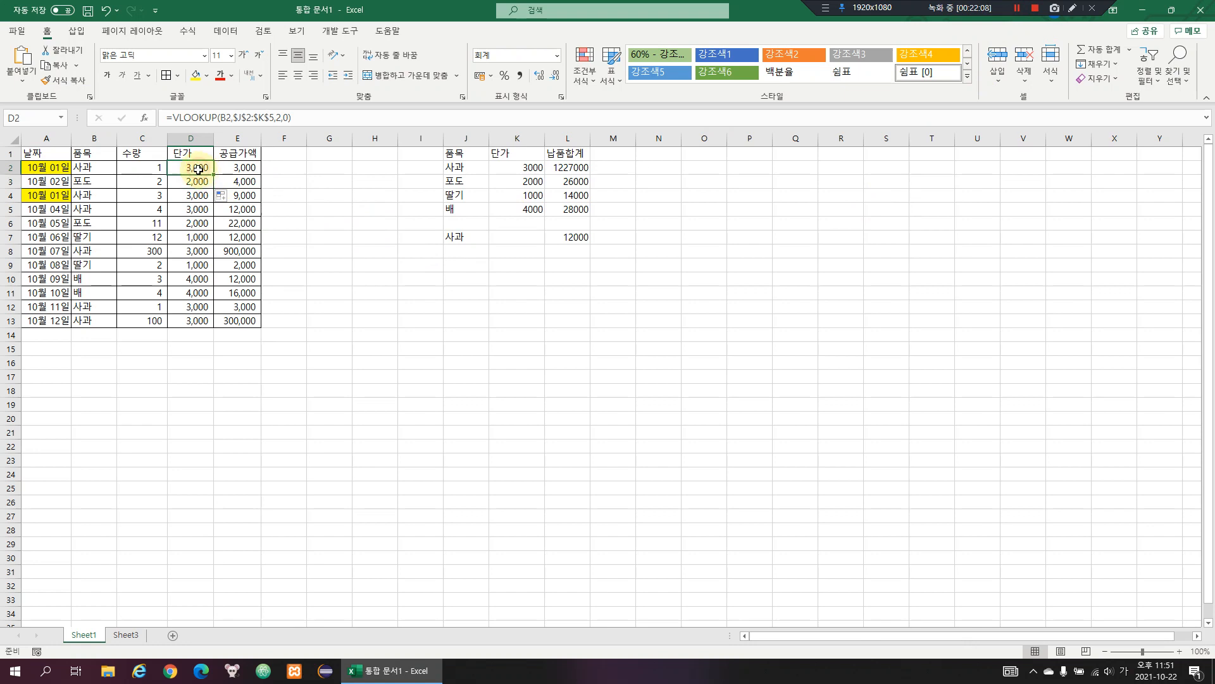
{"action": "key", "text": "F2"}
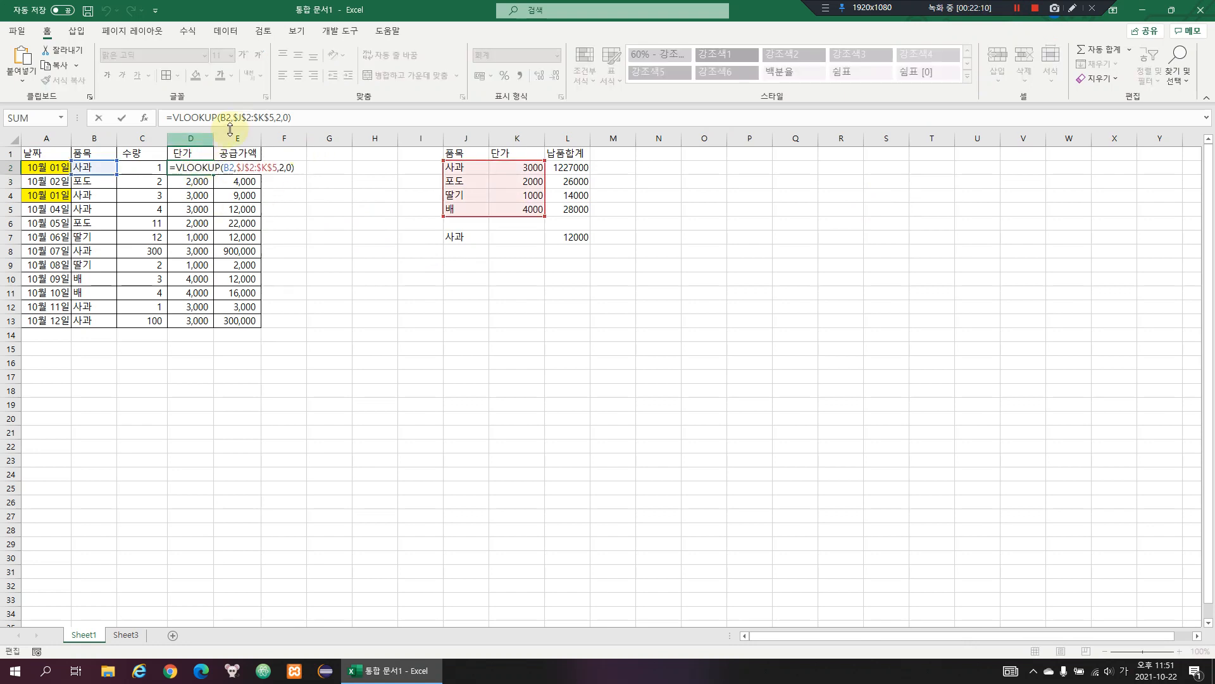
{"action": "key", "text": "Escape"}
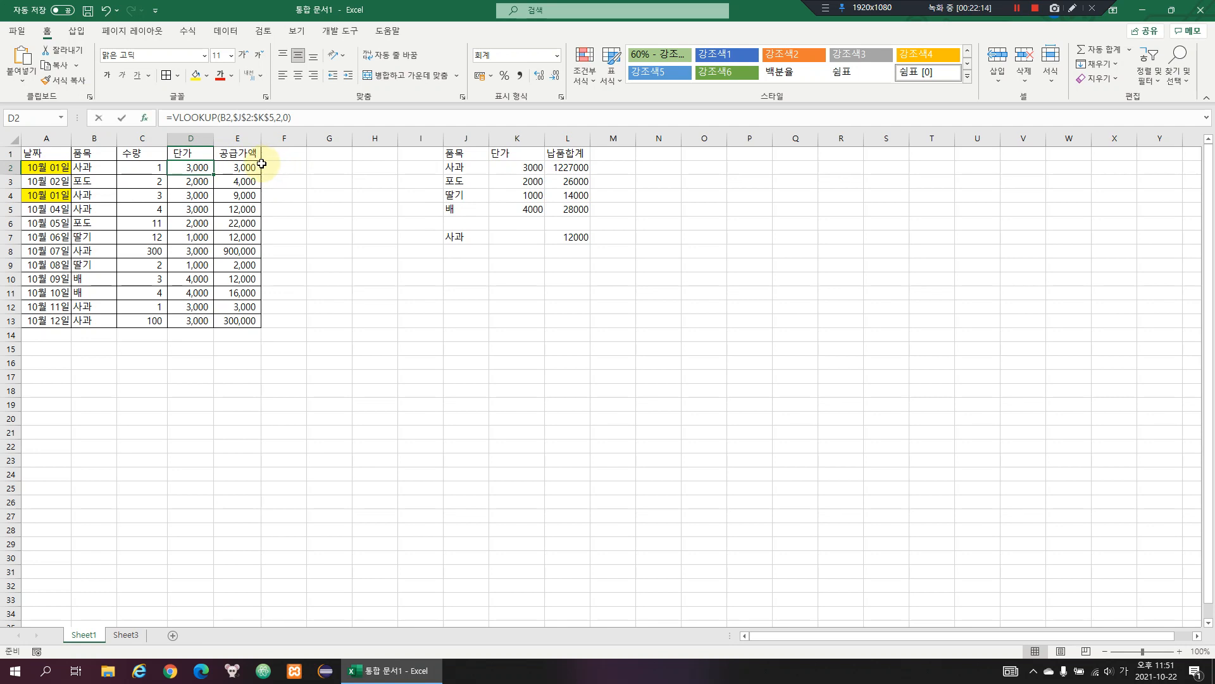
Inspect the column index and table array arguments of D2's VLOOKUP and compare them with the lookup range J2:K5
{"action": "key", "text": "shift+F3"}
{"action": "left_click", "coordinate": [741, 279]}
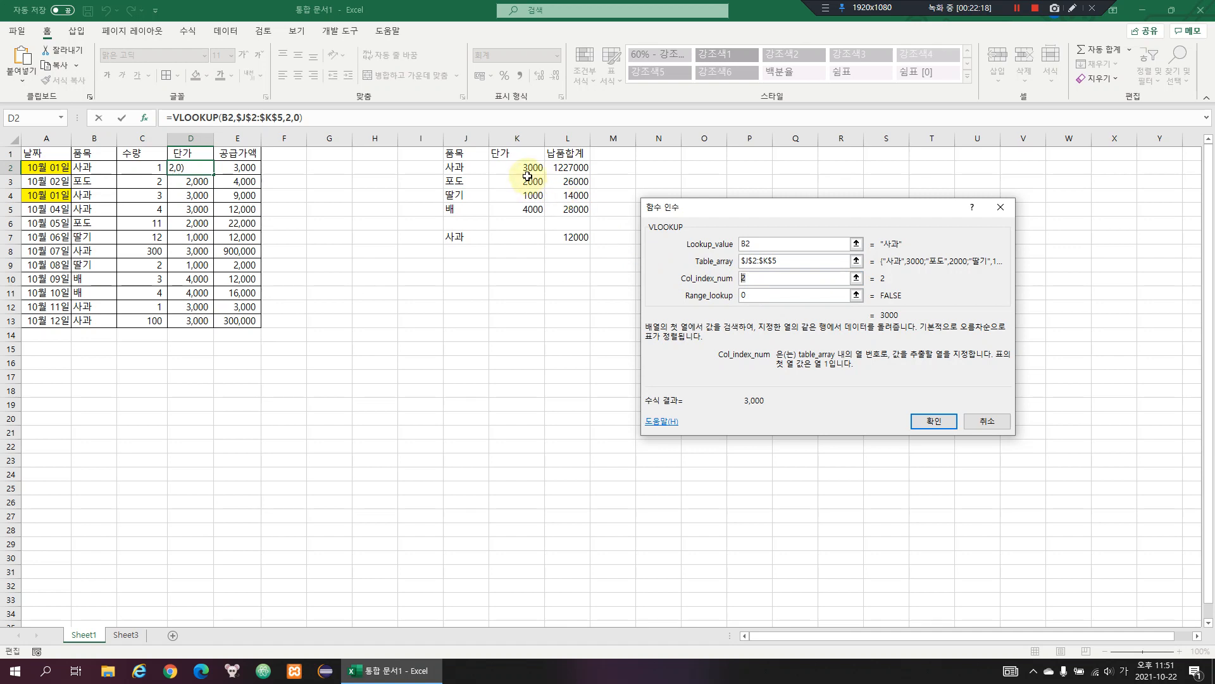
{"action": "left_click", "coordinate": [777, 261]}
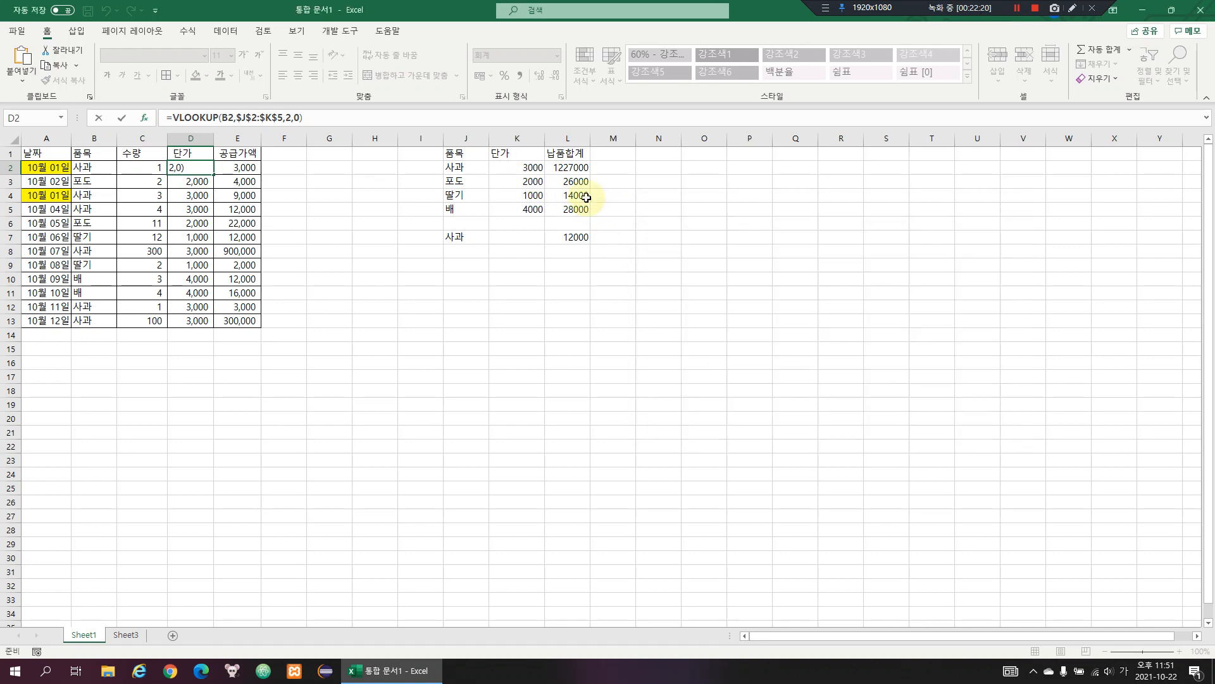
{"action": "key", "text": "Return"}
{"action": "left_click_drag", "start_coordinate": [482, 168], "coordinate": [511, 209]}
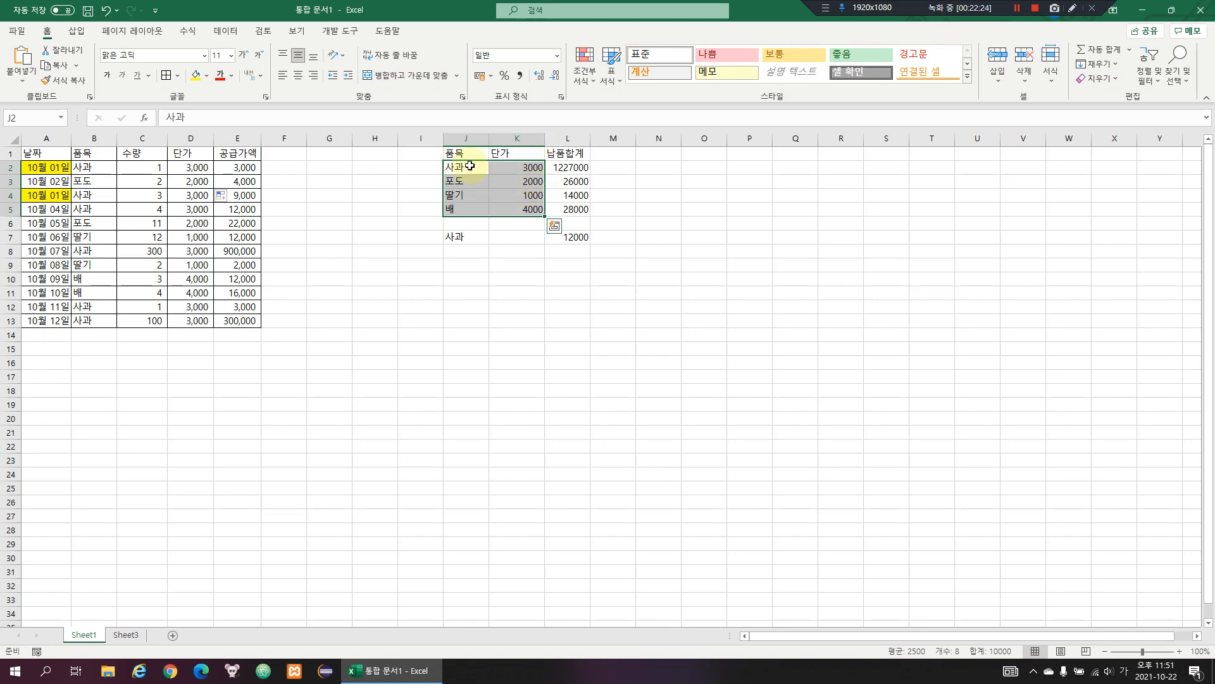
Extend the table array of the VLOOKUP formula in D2 to $J$2:$L$5
{"action": "left_click", "coordinate": [200, 169]}
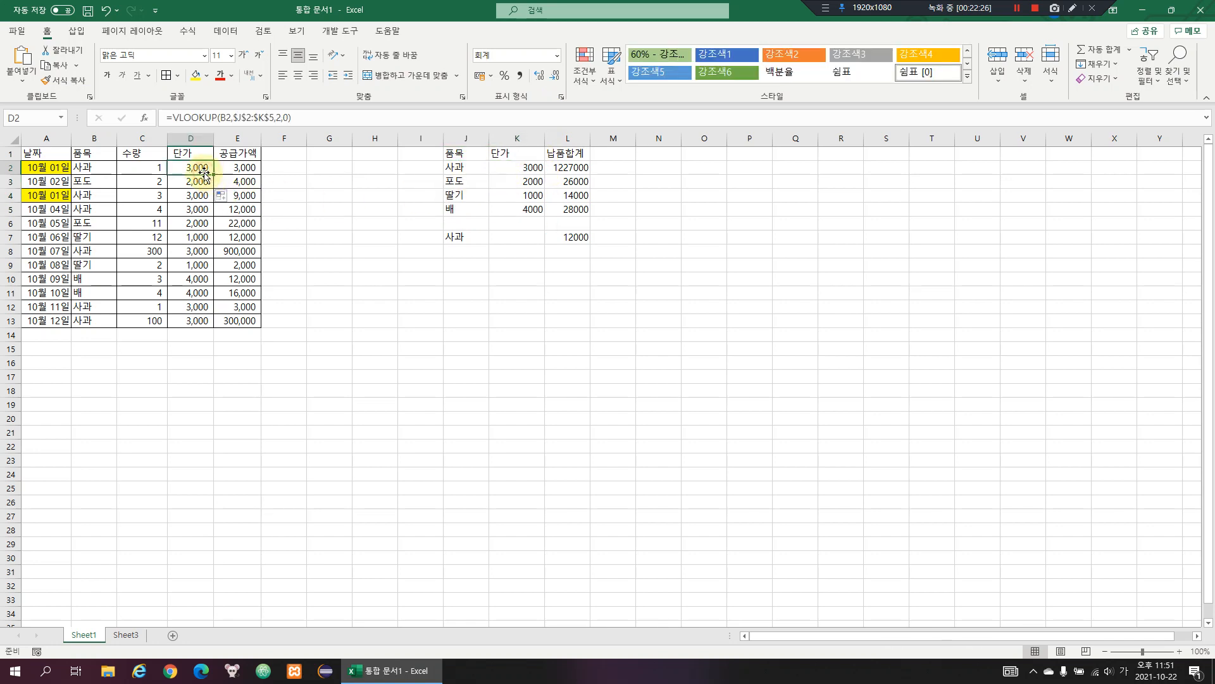
{"action": "key", "text": "F2"}
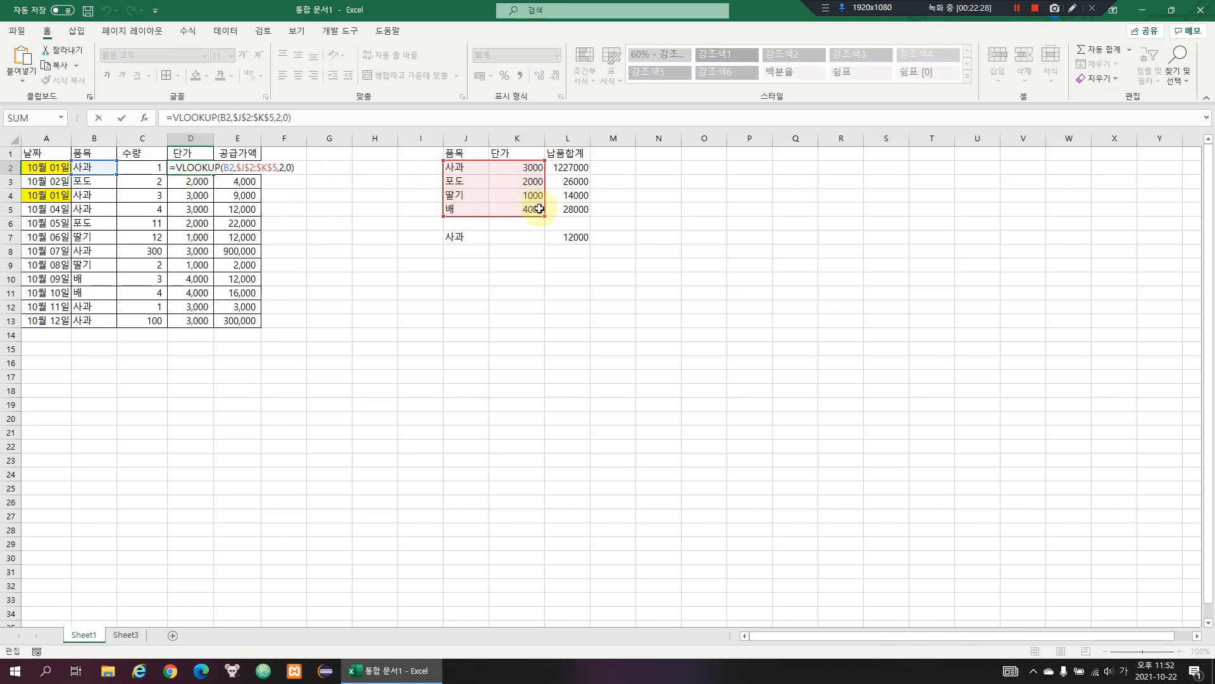
{"action": "left_click_drag", "start_coordinate": [544, 216], "coordinate": [576, 214]}
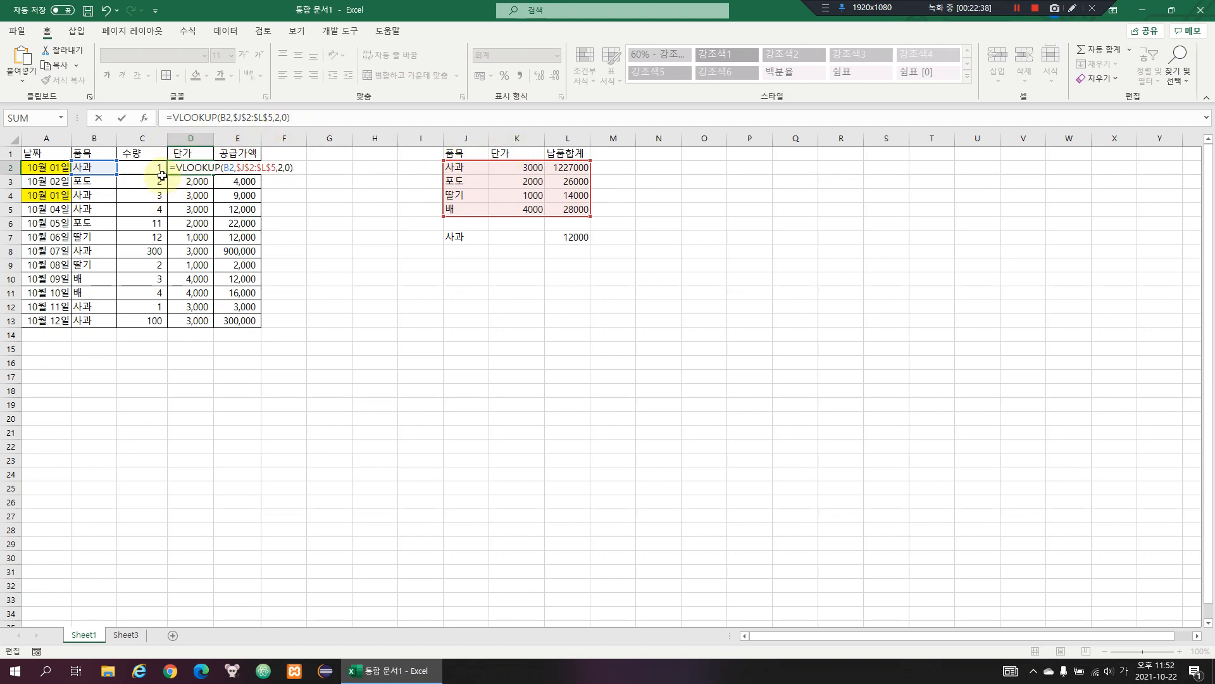
Replace the column index 2 in D2's VLOOKUP formula with the start of a nested MATCH function
{"action": "double_click", "coordinate": [282, 167]}
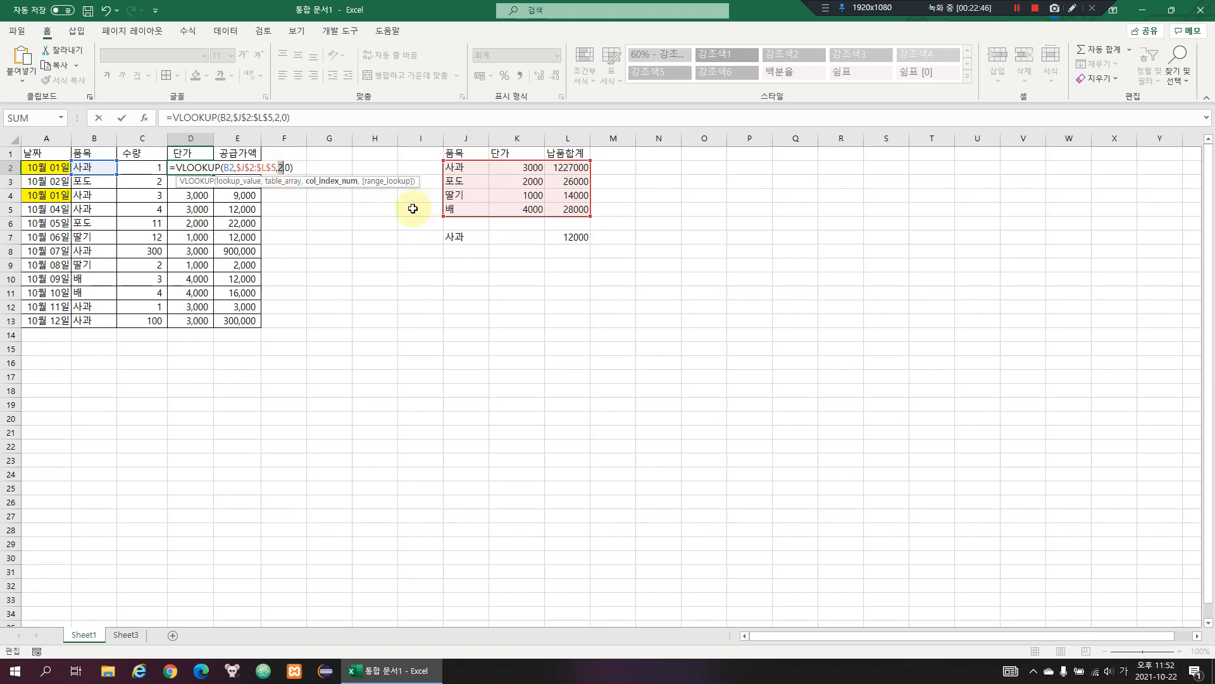
{"action": "type", "text": "ㅡㅁㅅ"}
{"action": "key", "text": "BackSpace"}
{"action": "key", "text": "BackSpace"}
{"action": "key", "text": "BackSpace"}
{"action": "key", "text": "Hangul"}
{"action": "type", "text": "match"}
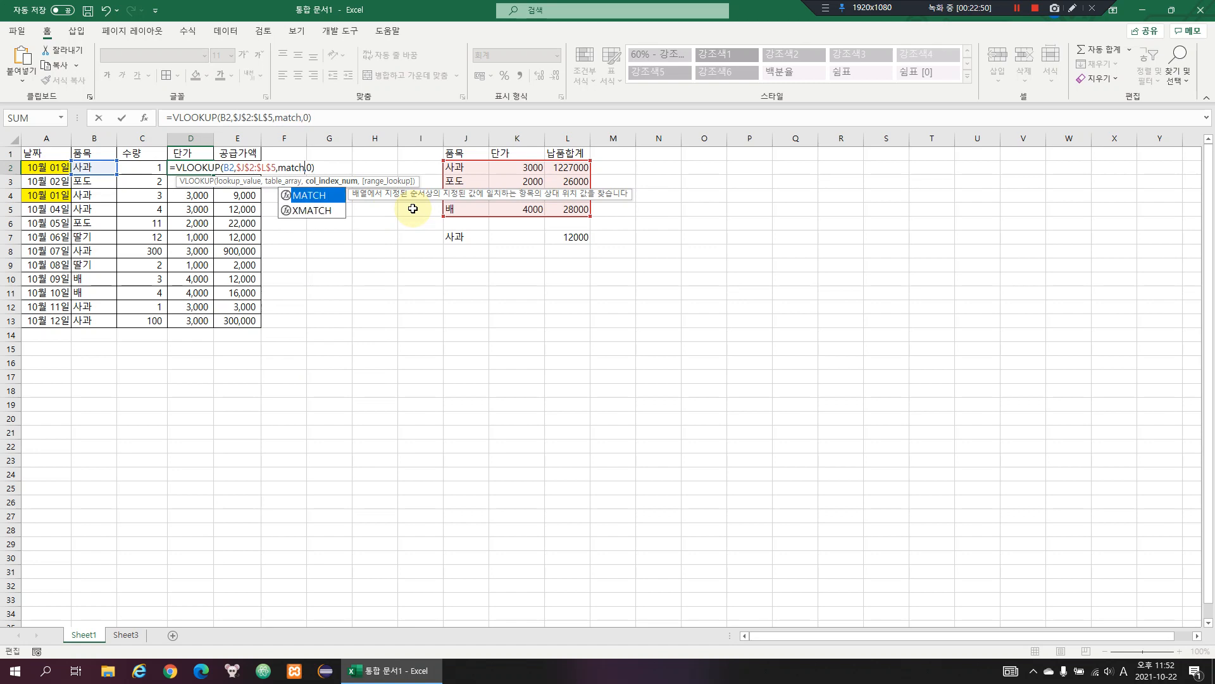
{"action": "type", "text": "("}
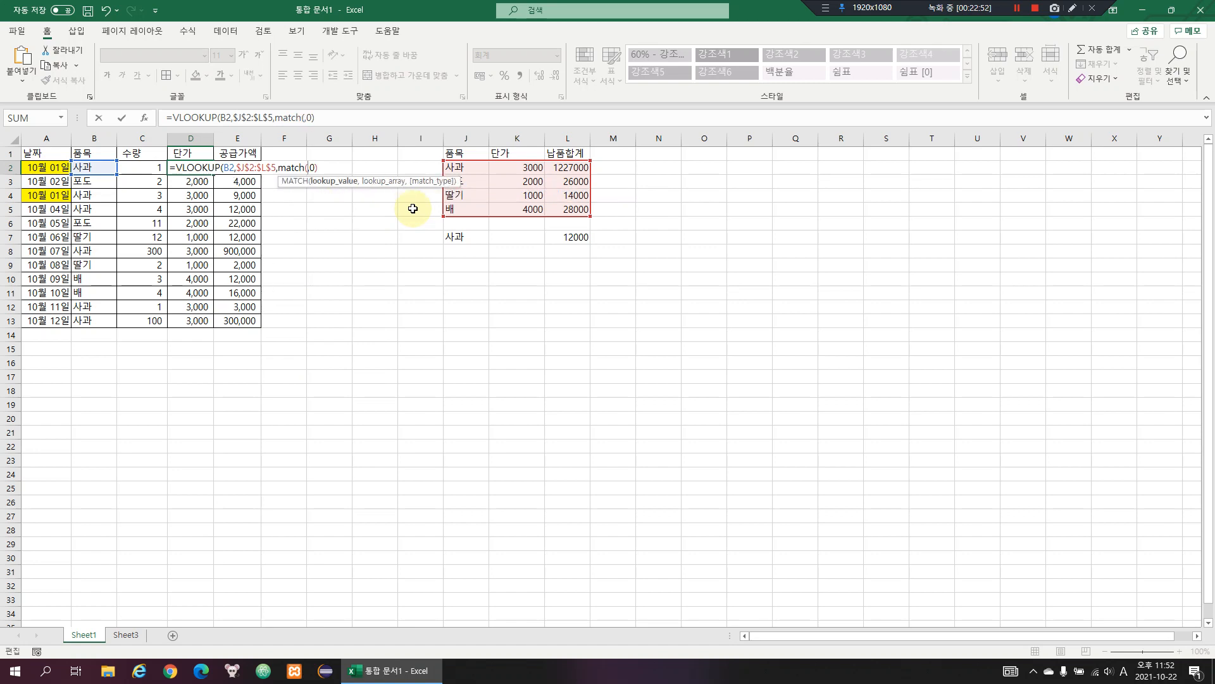
{"action": "key", "text": "ctrl+a"}
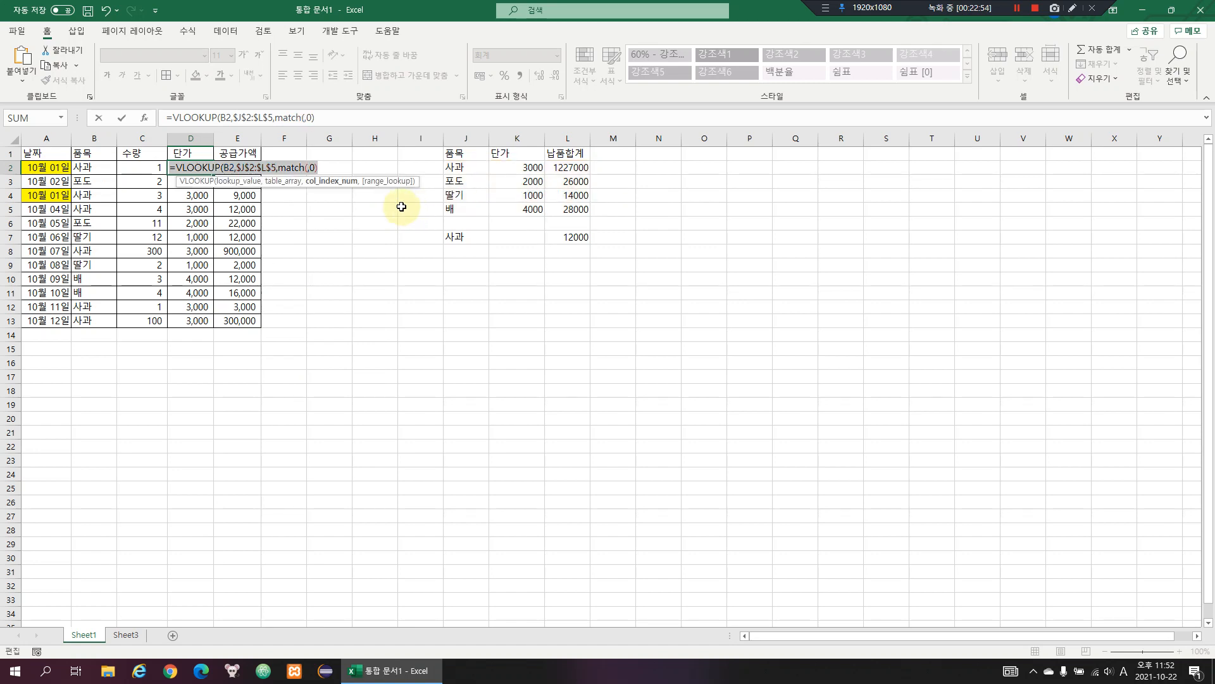
{"action": "left_click", "coordinate": [309, 170]}
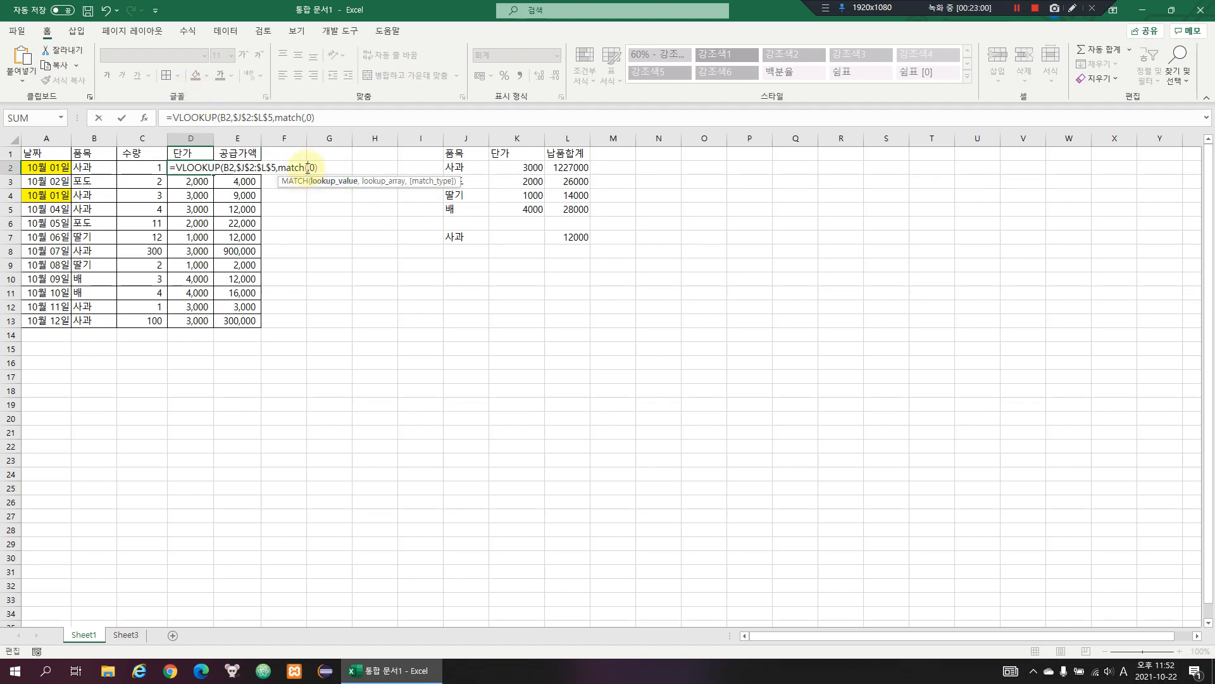
{"action": "key", "text": "BackSpace"}
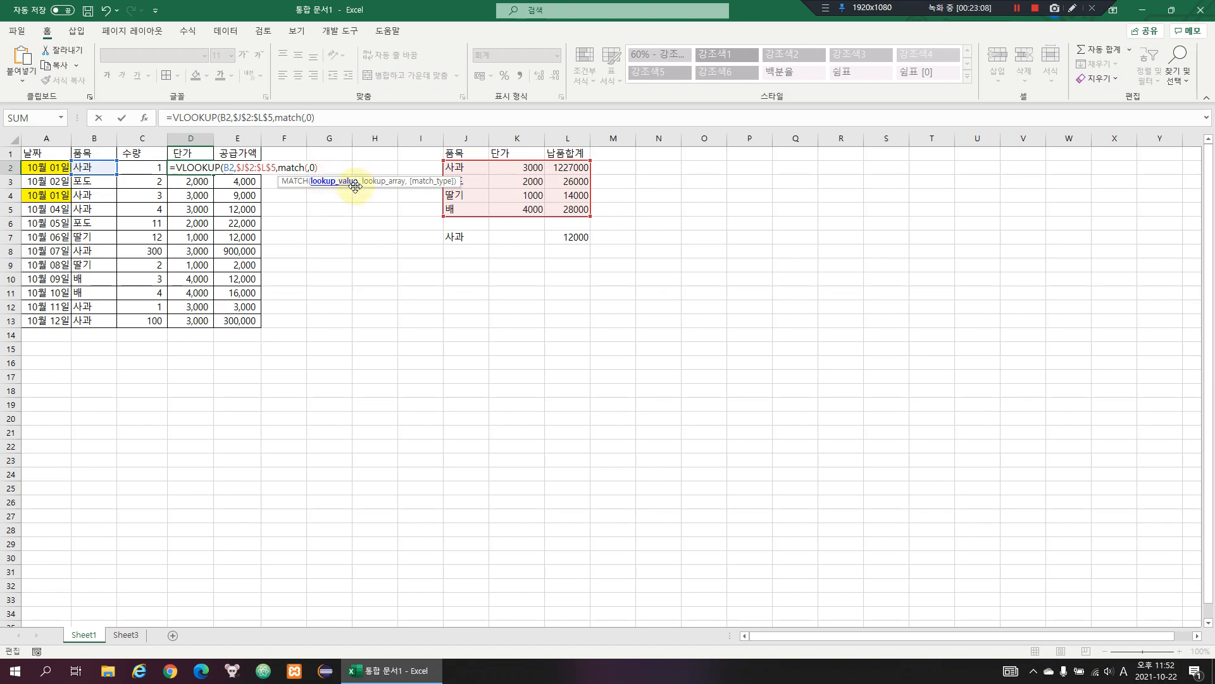
Complete the nested MATCH with lookup value D1, lookup array J1:L1 and exact match type 0, and commit D2's formula
{"action": "left_click", "coordinate": [187, 153]}
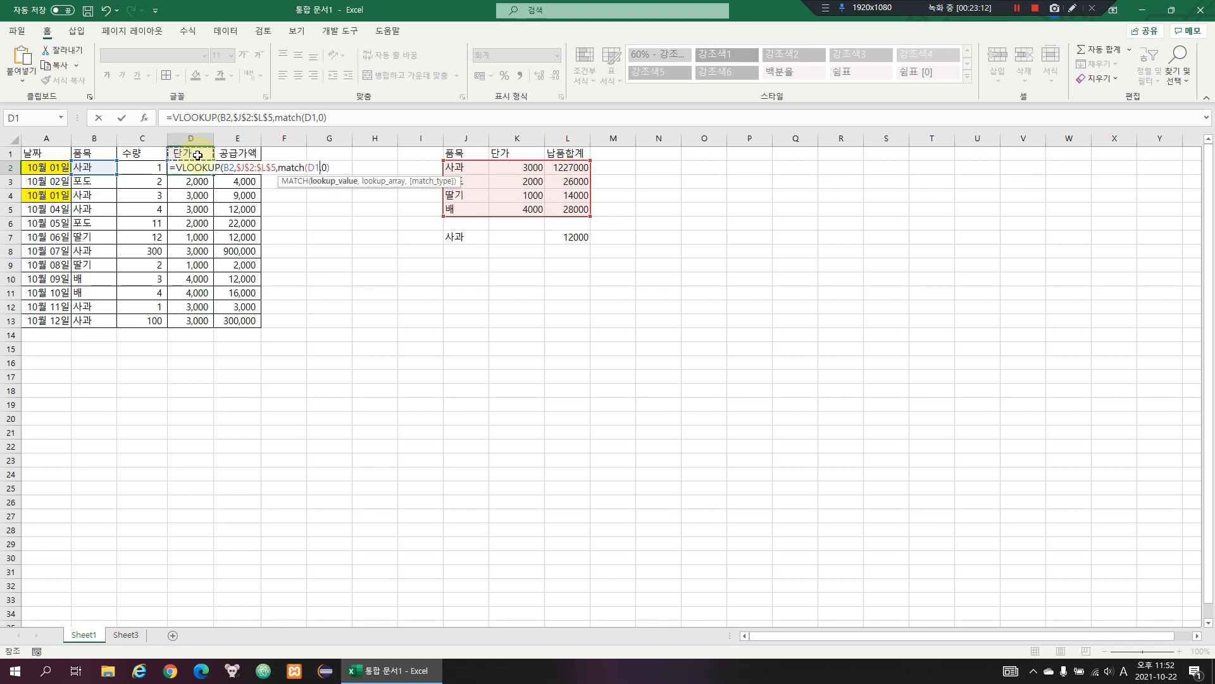
{"action": "type", "text": ","}
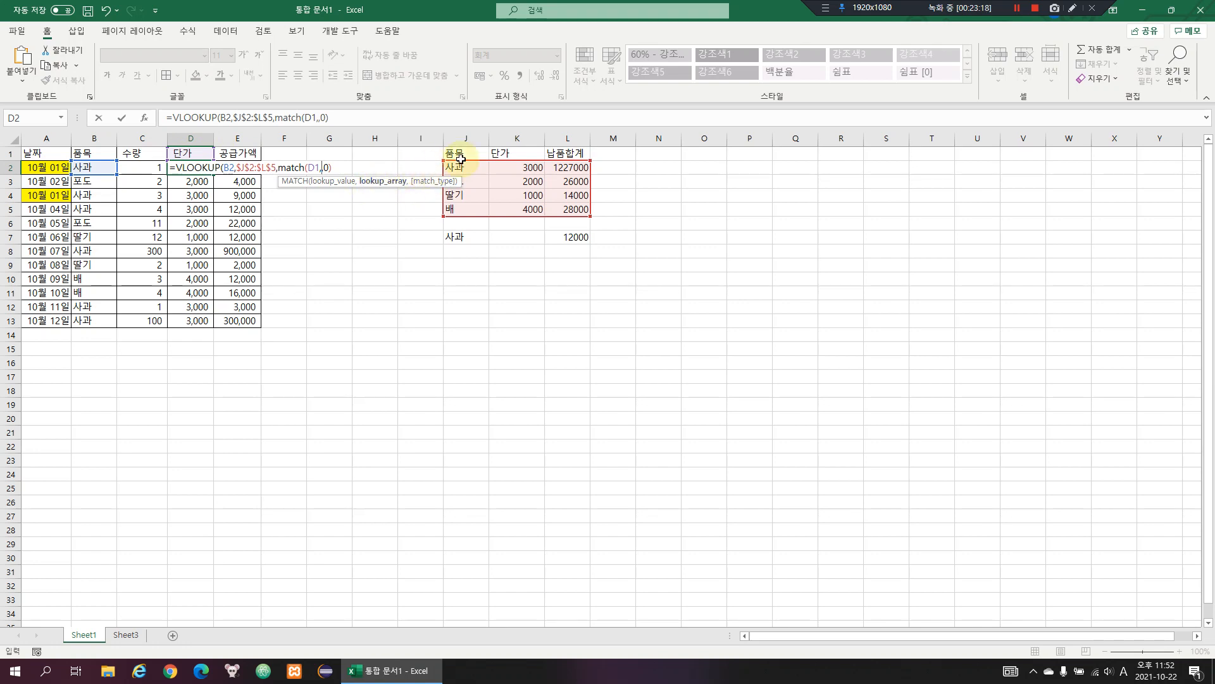
{"action": "left_click_drag", "start_coordinate": [467, 153], "coordinate": [563, 155]}
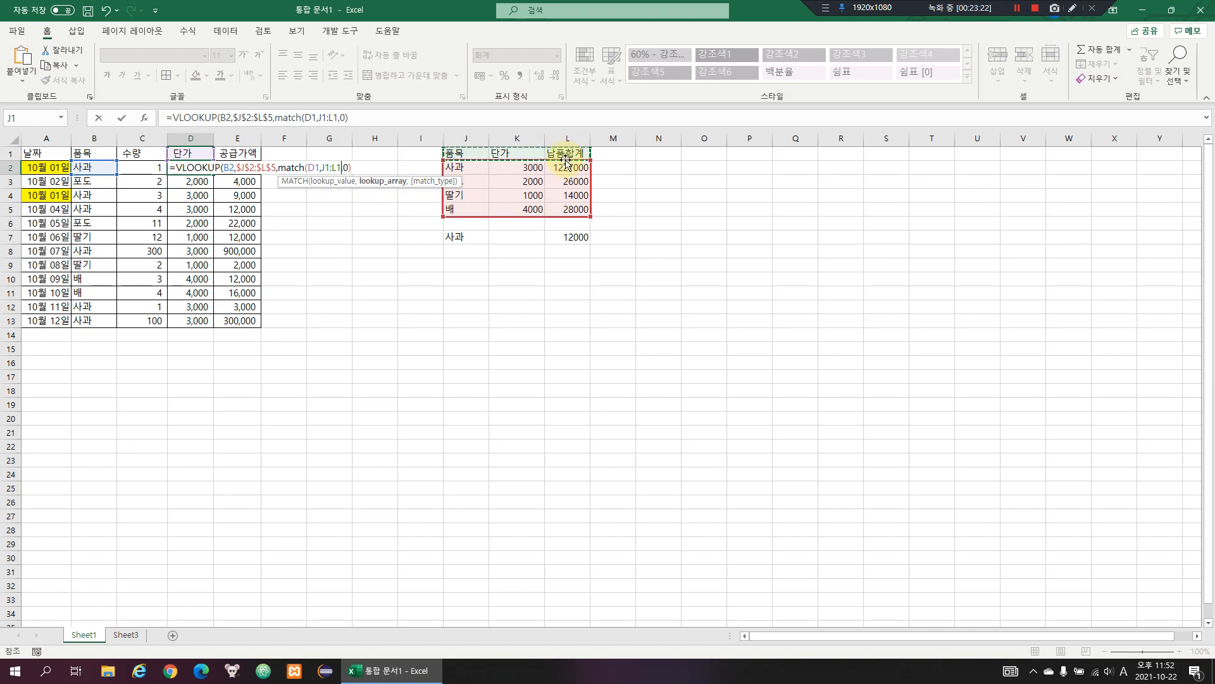
{"action": "type", "text": ","}
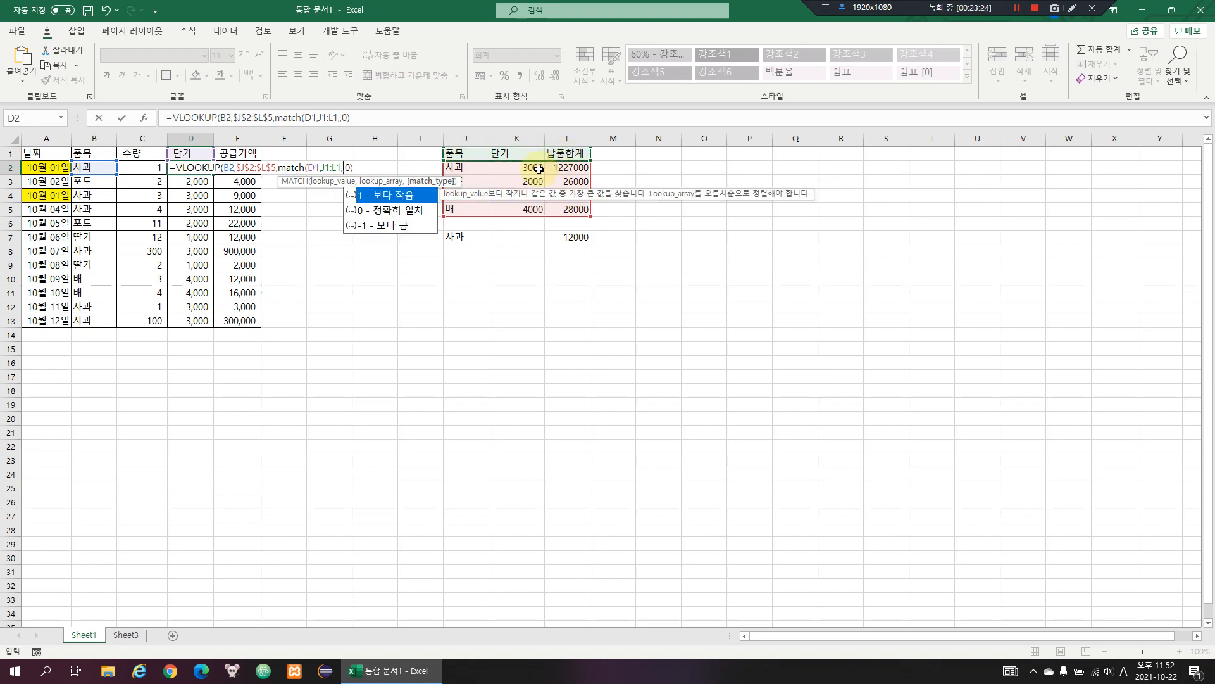
{"action": "left_click", "coordinate": [406, 212]}
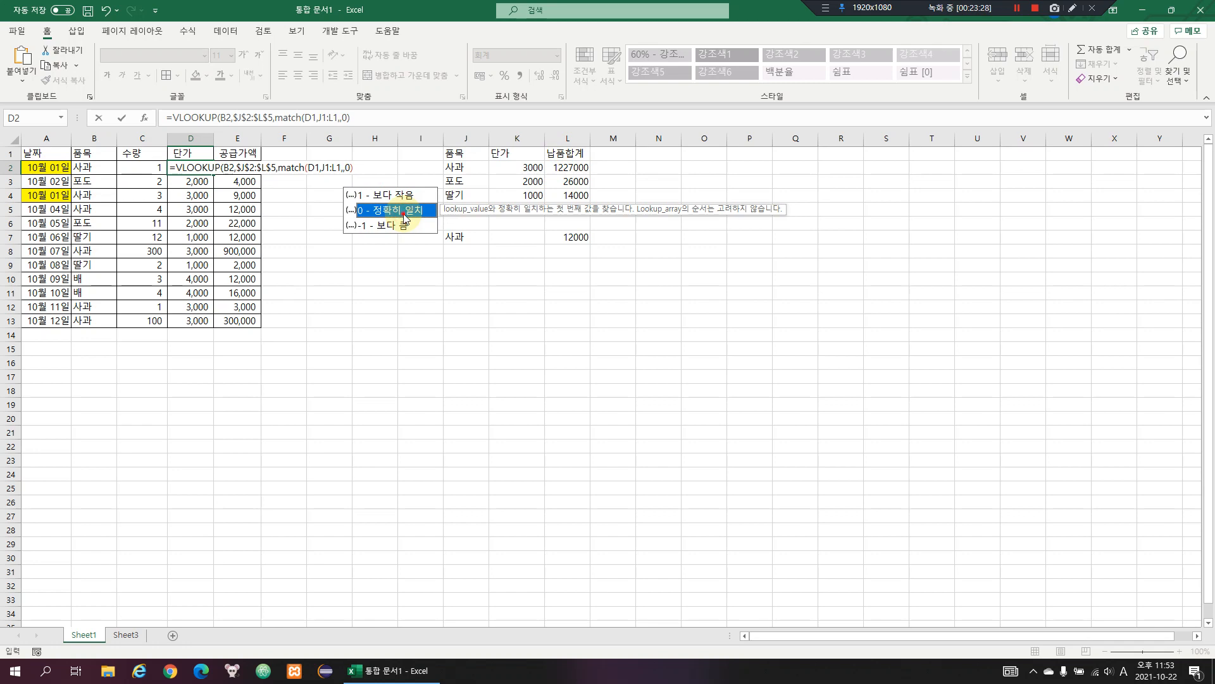
{"action": "double_click", "coordinate": [404, 216]}
{"action": "type", "text": ")"}
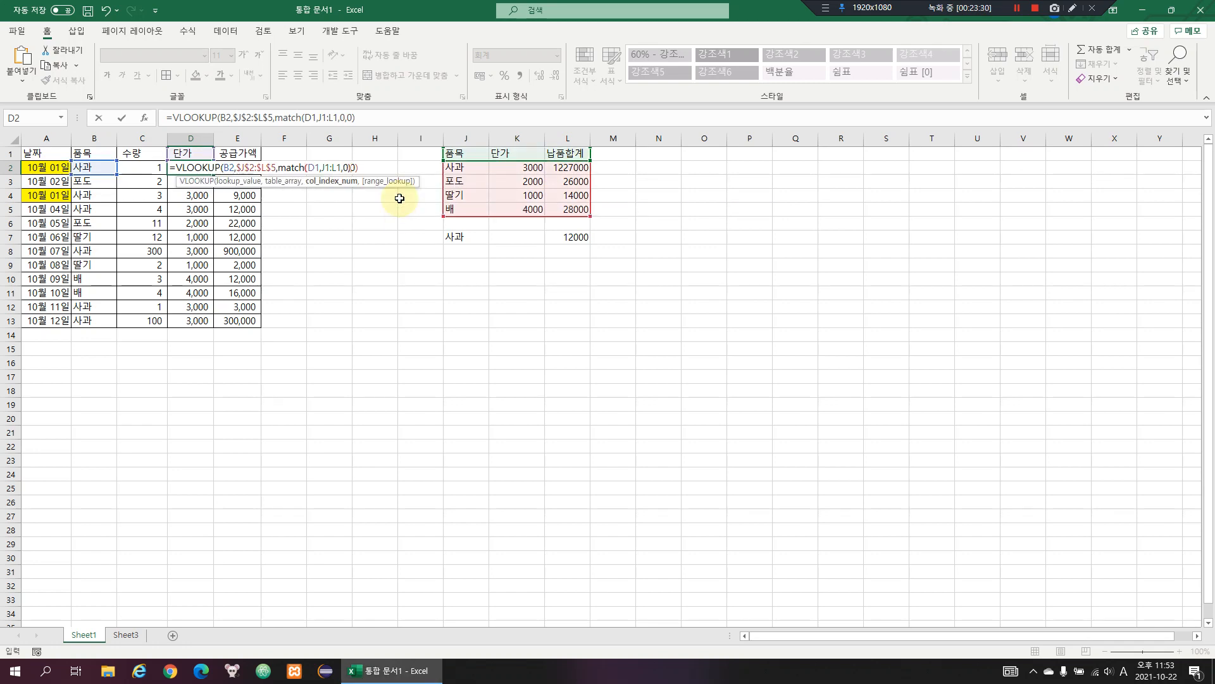
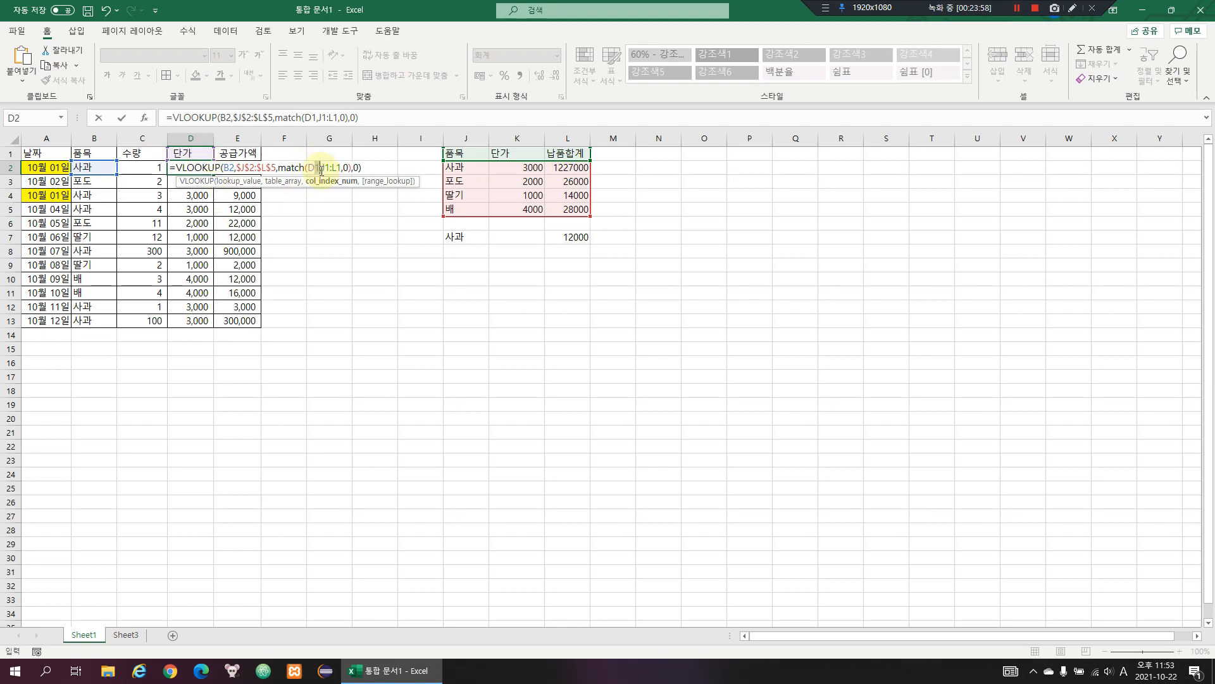
{"action": "left_click", "coordinate": [321, 169]}
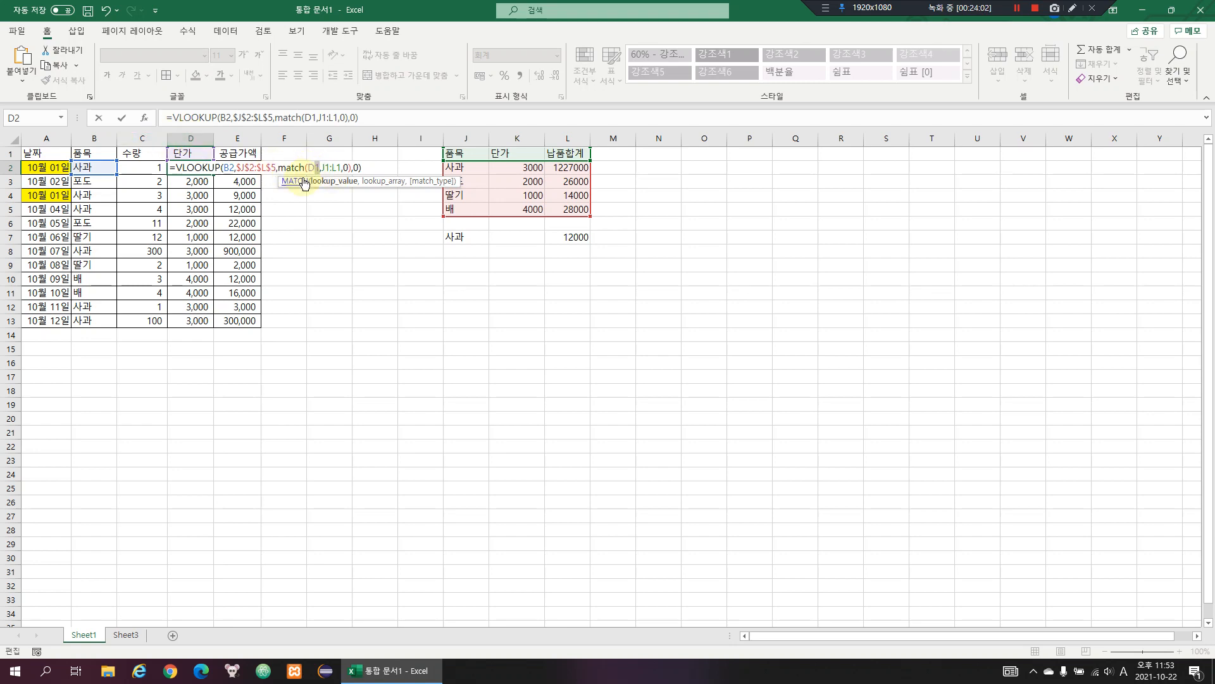
{"action": "key", "text": "ctrl+Return"}
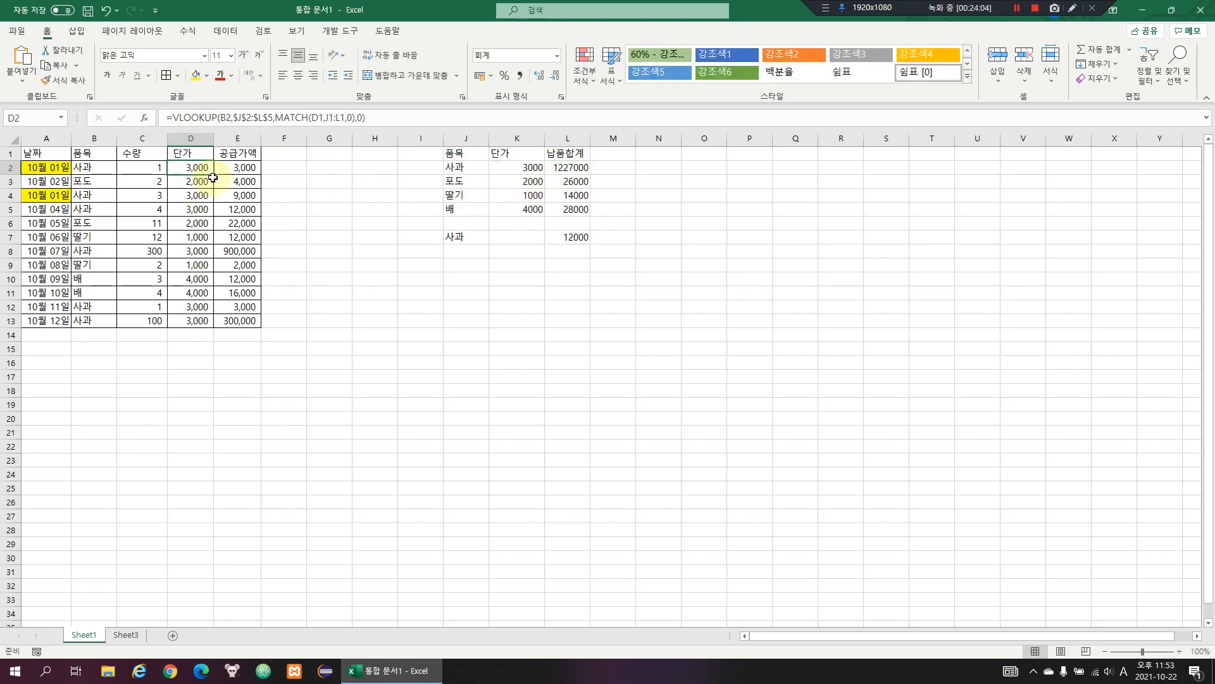
Clear the unit prices in D3:D13 and fill D2's formula down to D5
{"action": "left_click_drag", "start_coordinate": [212, 179], "coordinate": [196, 324]}
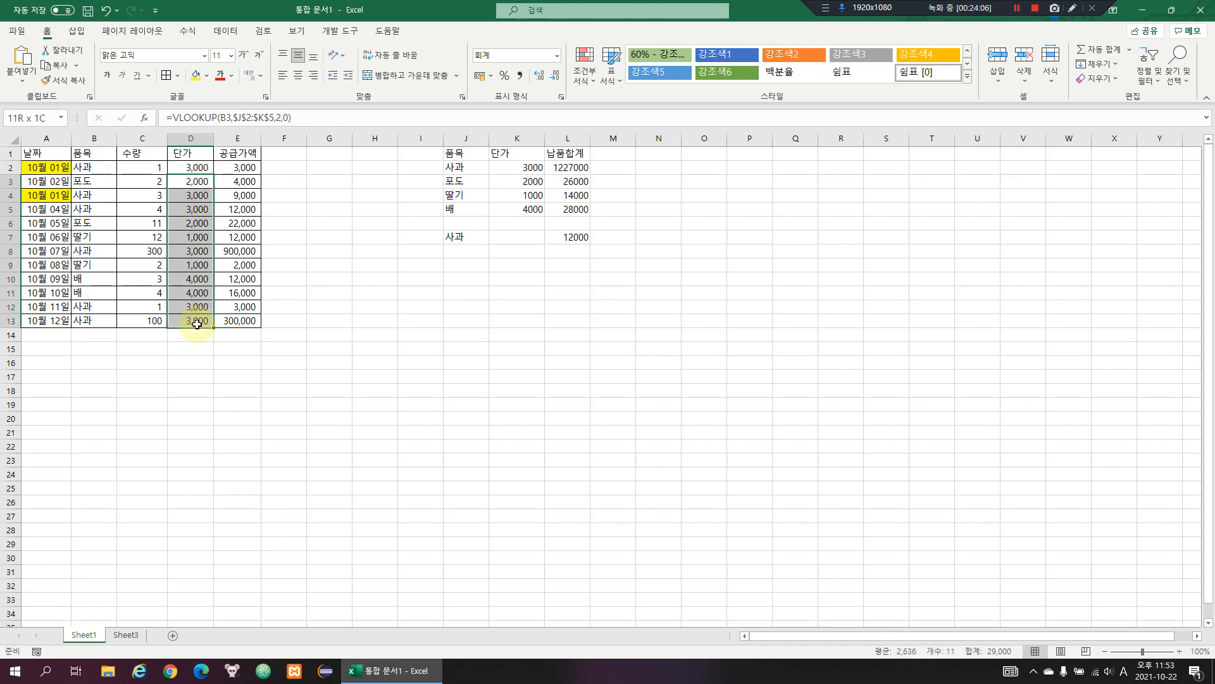
{"action": "key", "text": "Delete"}
{"action": "left_click", "coordinate": [201, 168]}
{"action": "left_click_drag", "start_coordinate": [214, 174], "coordinate": [215, 212]}
Check how the MATCH references shift in the copied unit price formulas and compare them with D2's formula
{"action": "left_click", "coordinate": [188, 176]}
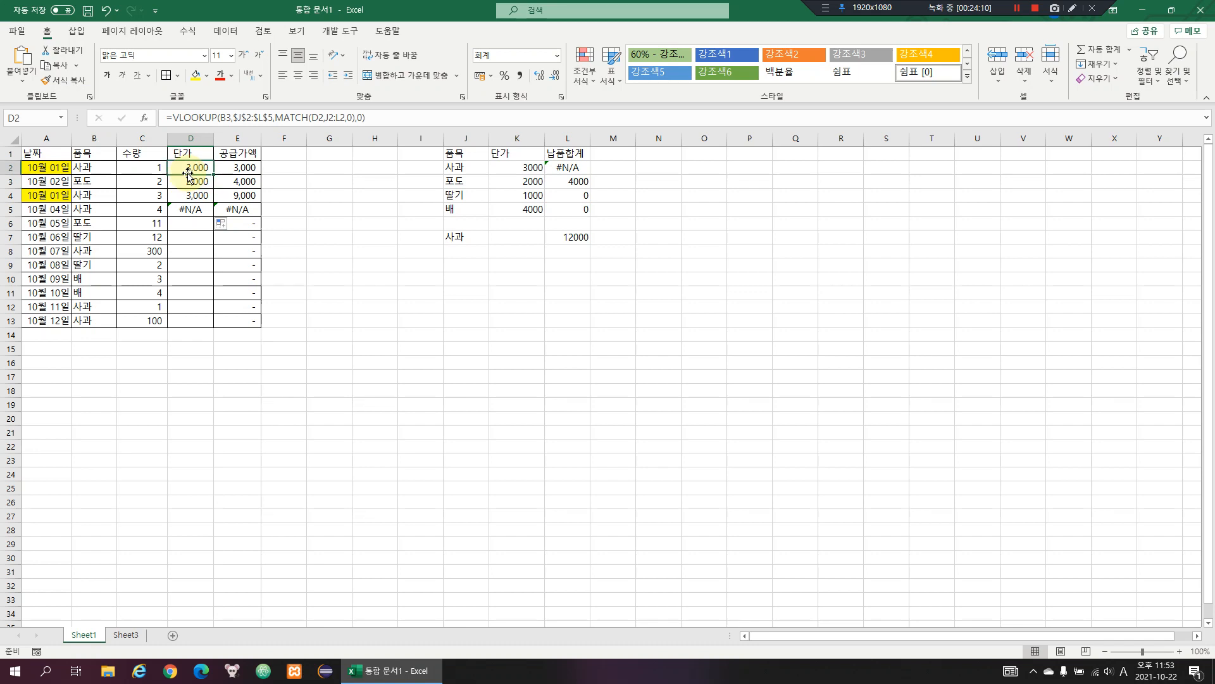
{"action": "key", "text": "Down"}
{"action": "key", "text": "Down"}
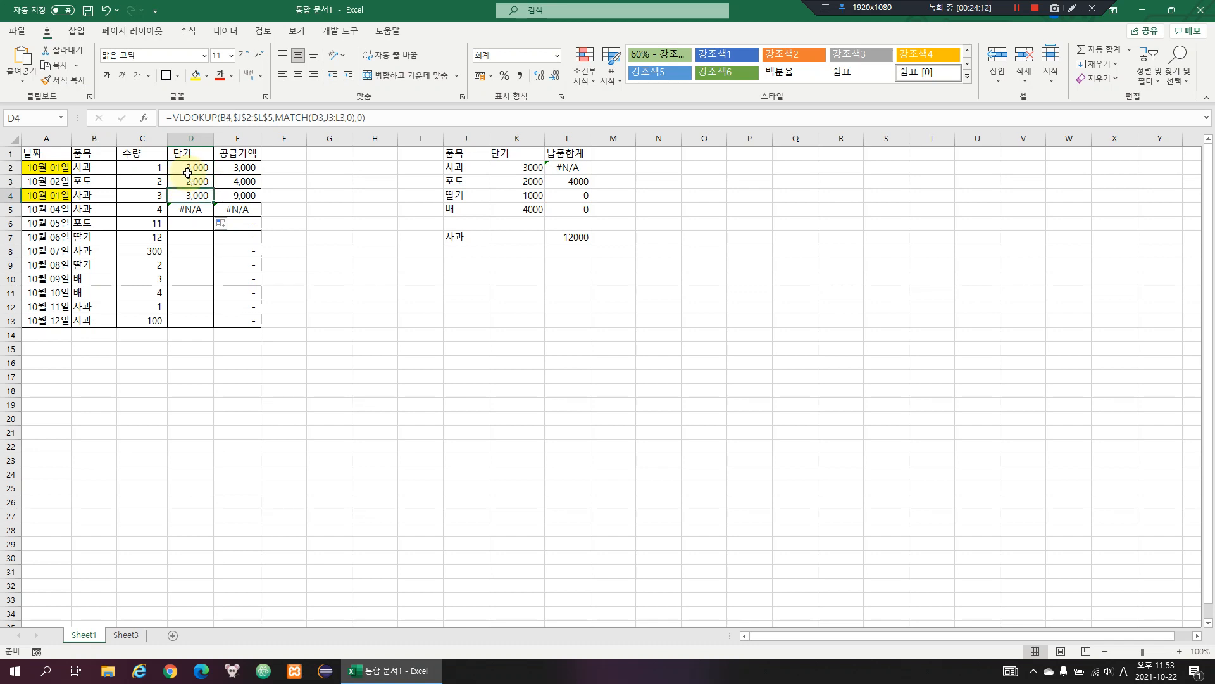
{"action": "key", "text": "F2"}
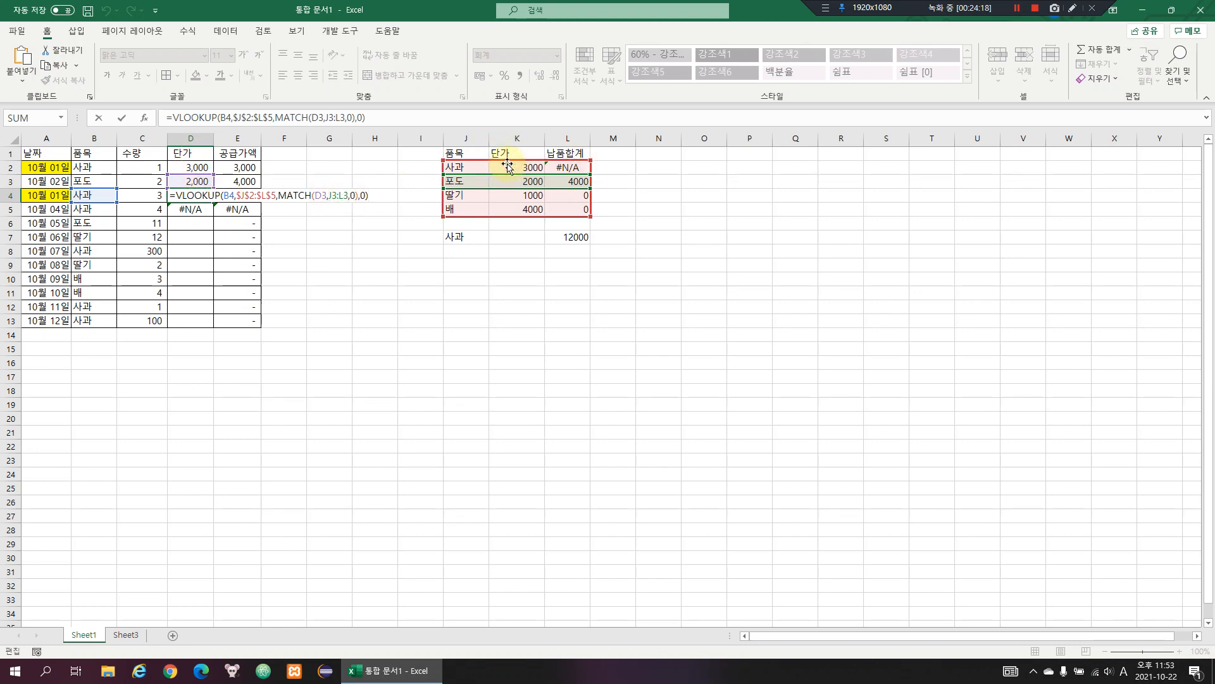
{"action": "key", "text": "Return"}
{"action": "key", "text": "Up"}
{"action": "key", "text": "Up"}
{"action": "key", "text": "Up"}
{"action": "key", "text": "F2"}
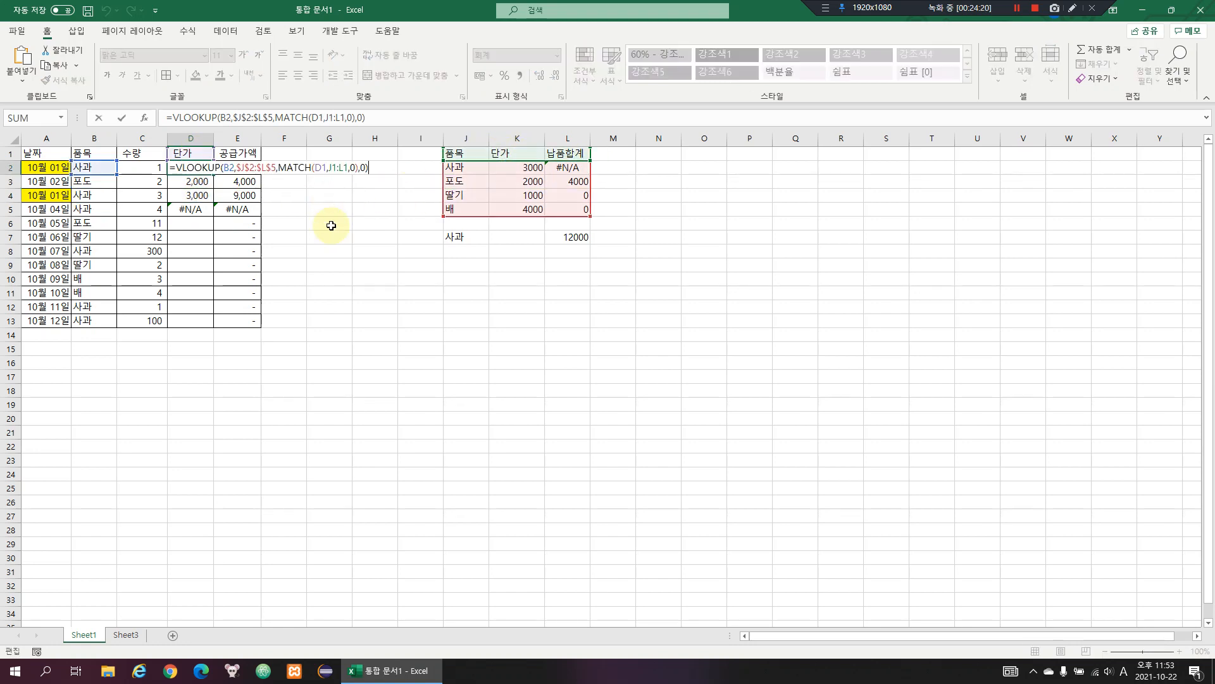
{"action": "key", "text": "Return"}
Lock the row references of the MATCH arguments in D2 as D$1 and J$1:L$1
{"action": "double_click", "coordinate": [202, 164]}
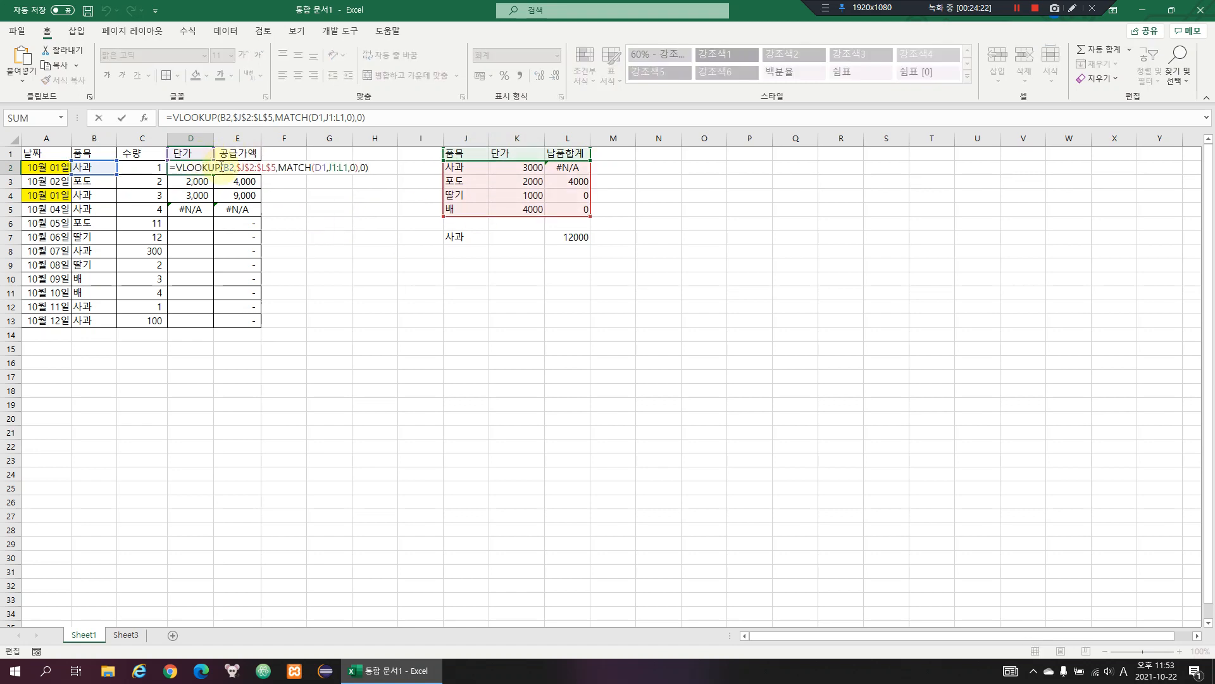
{"action": "left_click", "coordinate": [328, 167]}
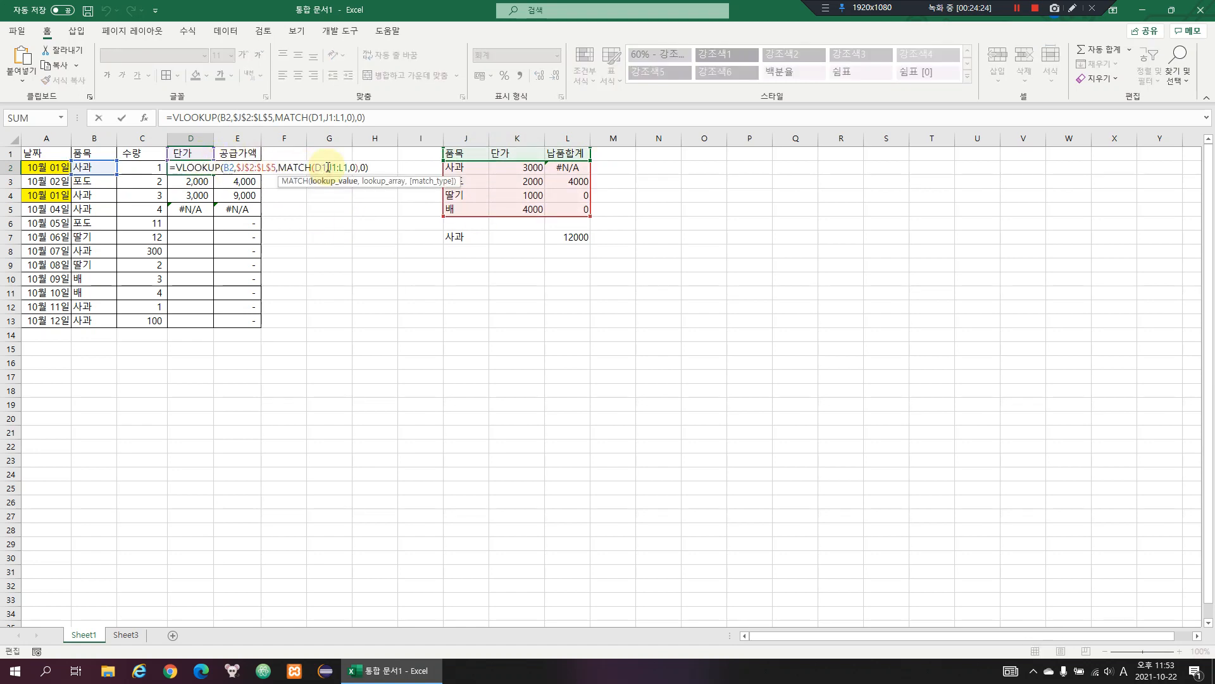
{"action": "type", "text": "$"}
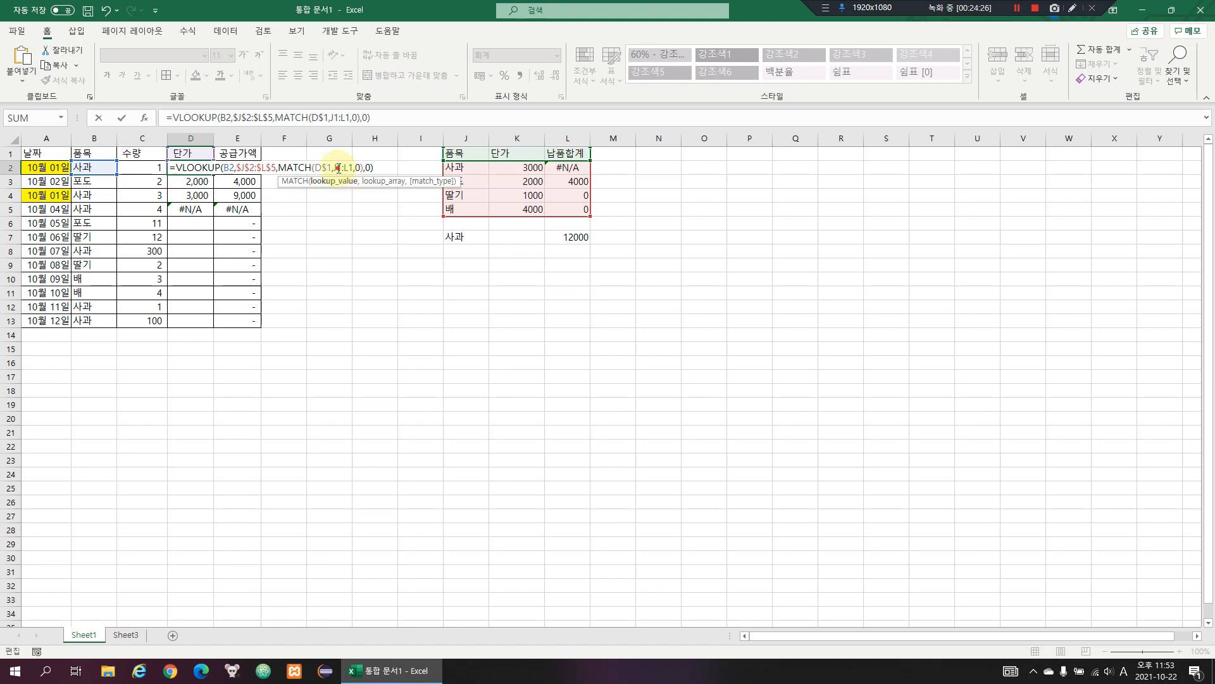
{"action": "left_click", "coordinate": [338, 167]}
{"action": "type", "text": "$"}
{"action": "left_click", "coordinate": [355, 168]}
{"action": "type", "text": "$"}
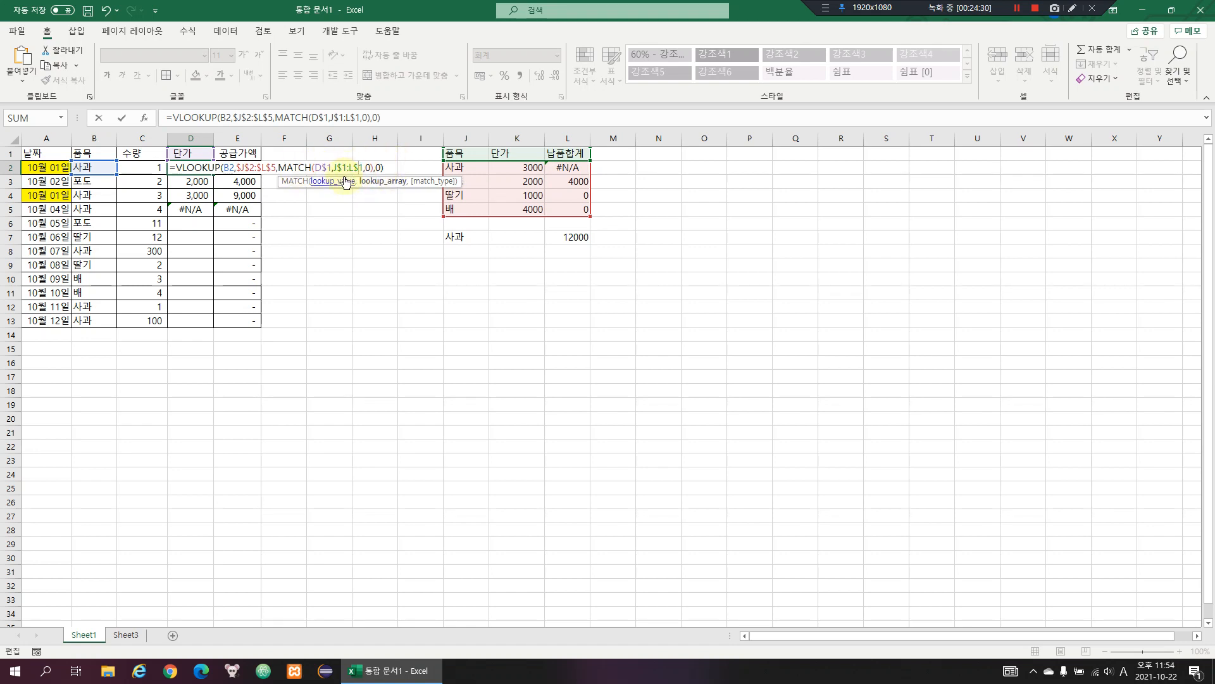
{"action": "key", "text": "Return"}
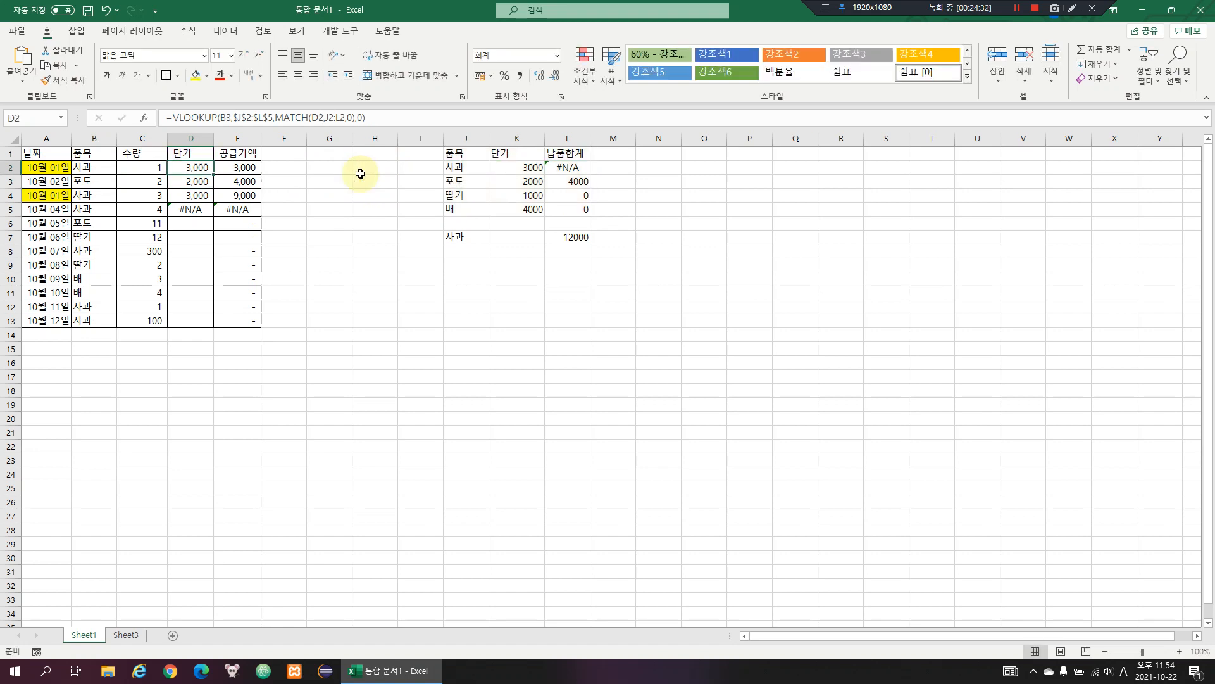
Clear the old unit price formulas in D3:D13 and fill D2's corrected formula down to D13
{"action": "key", "text": "Up"}
{"action": "key", "text": "ctrl+shift+Down"}
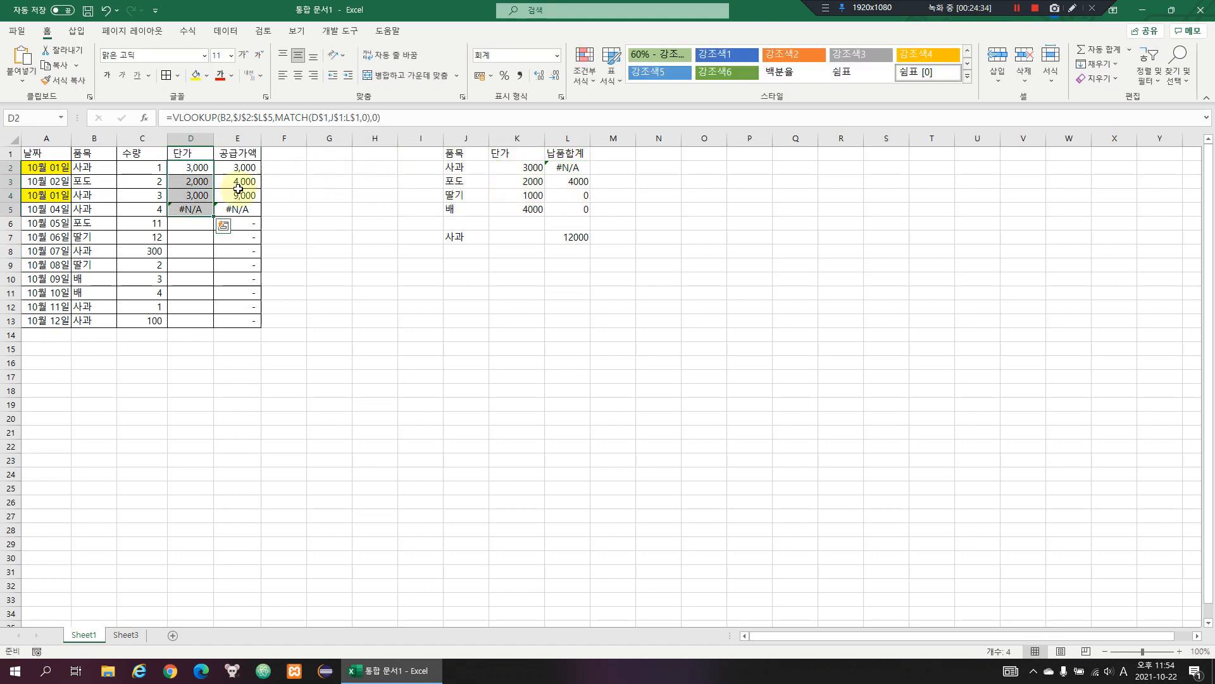
{"action": "left_click_drag", "start_coordinate": [197, 183], "coordinate": [215, 324]}
{"action": "key", "text": "Delete"}
{"action": "left_click", "coordinate": [207, 169]}
{"action": "left_click", "coordinate": [216, 172]}
{"action": "left_click", "coordinate": [209, 168]}
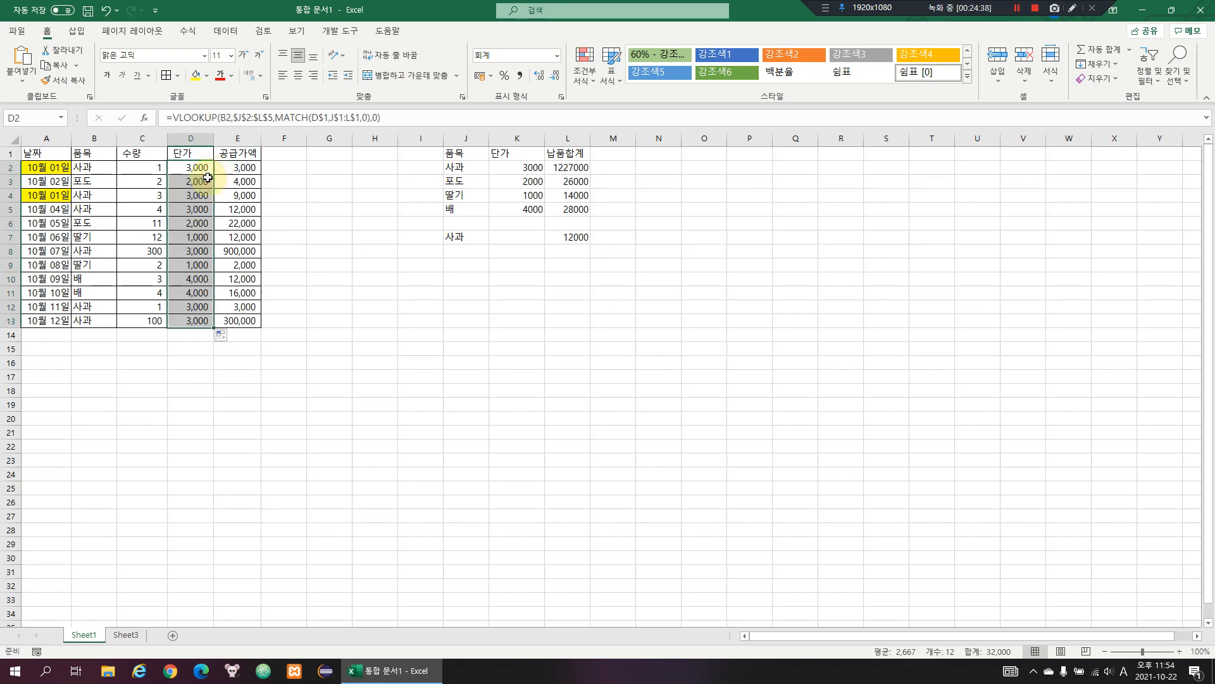
Examine the references of the copied VLOOKUP and MATCH formulas row by row in D3:D12, then return to D2
{"action": "left_click", "coordinate": [205, 183]}
{"action": "key", "text": "F2"}
{"action": "key", "text": "Return"}
{"action": "key", "text": "F2"}
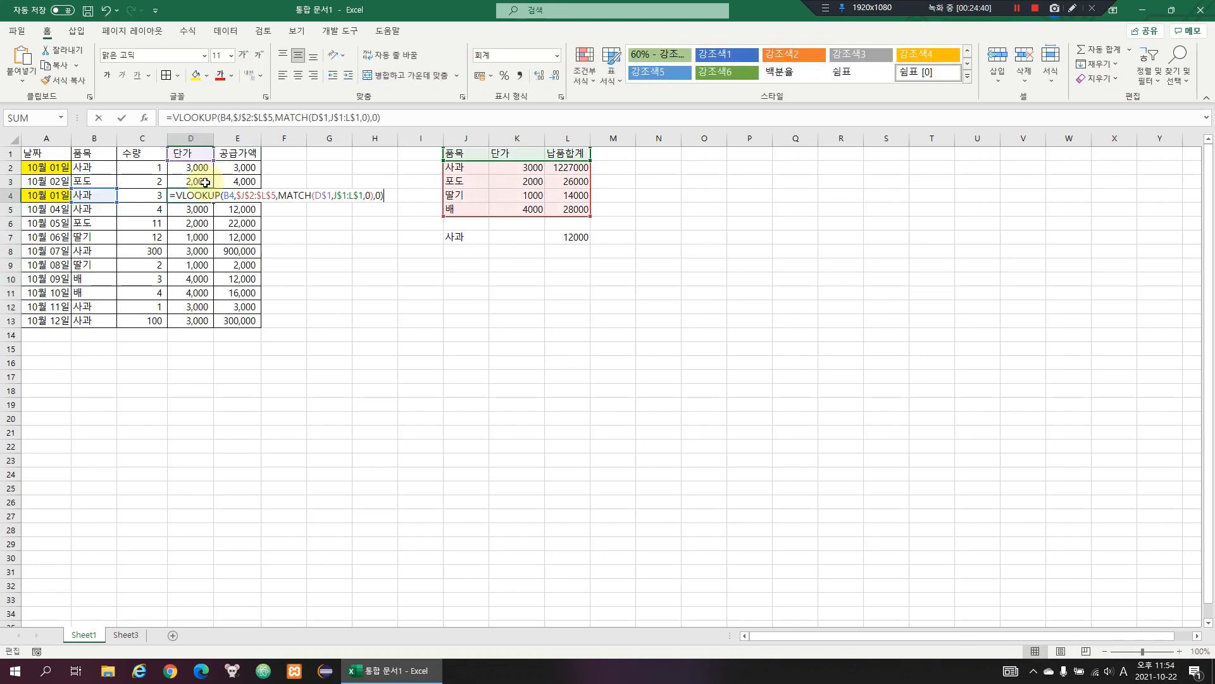
{"action": "key", "text": "Return"}
{"action": "key", "text": "F2"}
{"action": "key", "text": "Return"}
{"action": "key", "text": "F2"}
{"action": "key", "text": "Return"}
{"action": "key", "text": "F2"}
{"action": "key", "text": "Return"}
{"action": "key", "text": "F2"}
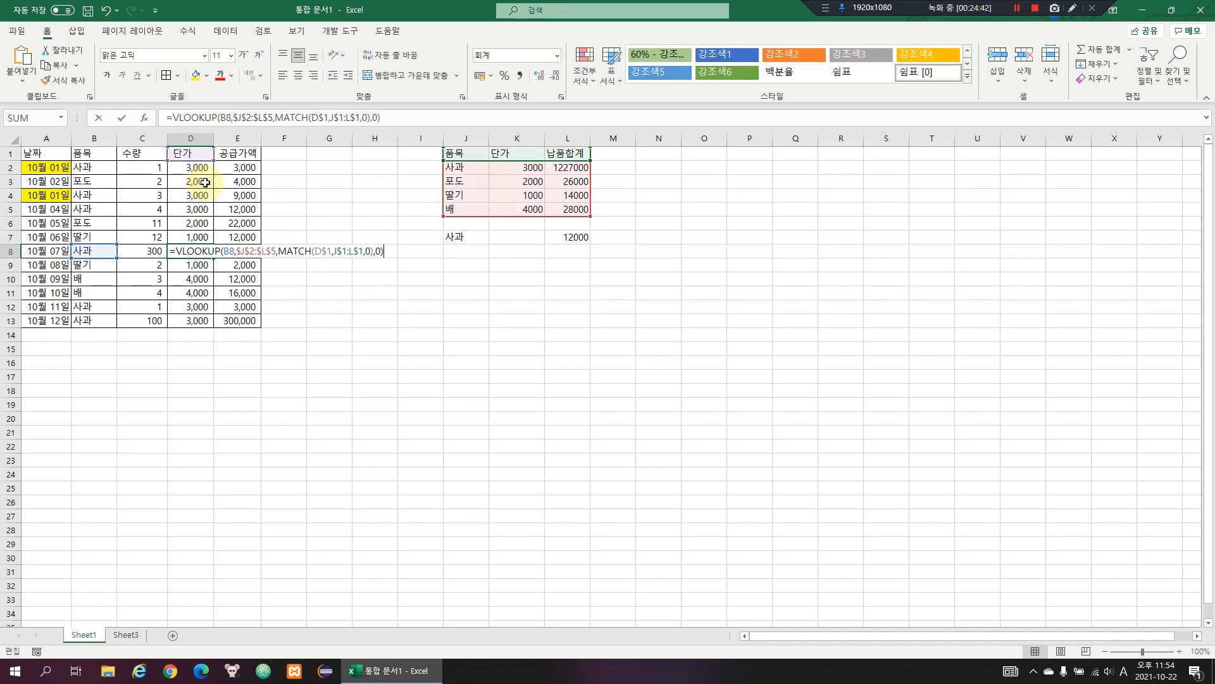
{"action": "key", "text": "Return"}
{"action": "key", "text": "F2"}
{"action": "key", "text": "Return"}
{"action": "key", "text": "F2"}
{"action": "key", "text": "Return"}
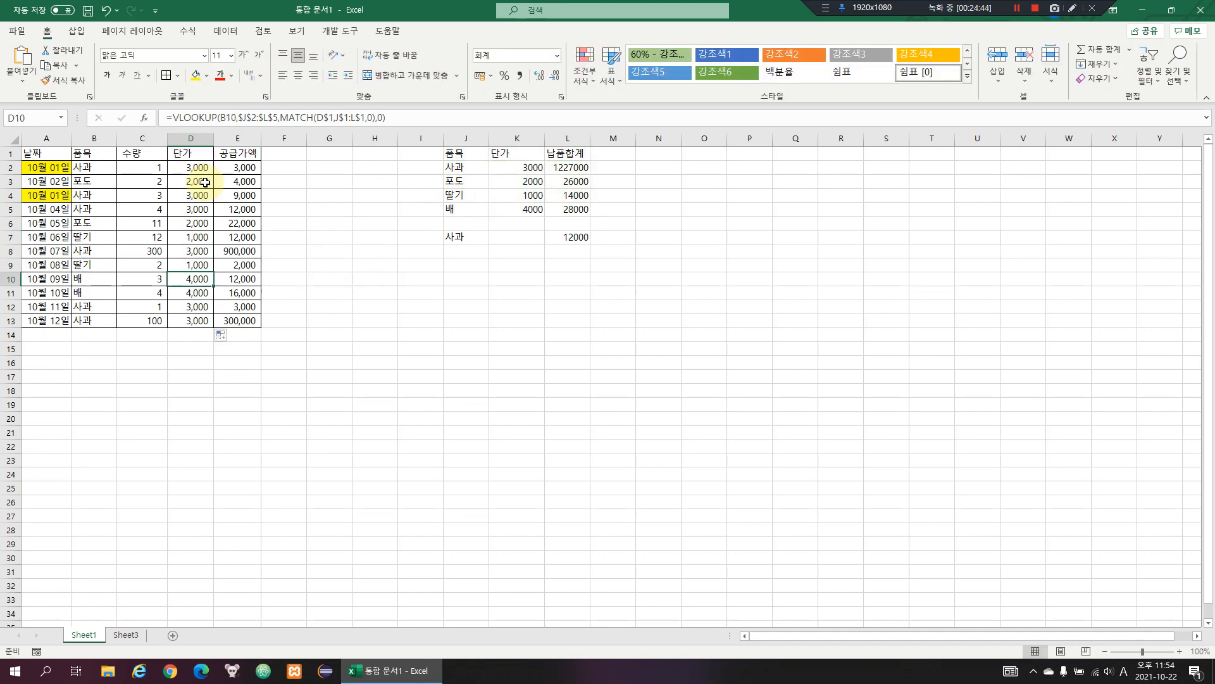
{"action": "key", "text": "F2"}
{"action": "key", "text": "Return"}
{"action": "key", "text": "F2"}
{"action": "key", "text": "Return"}
{"action": "key", "text": "Up"}
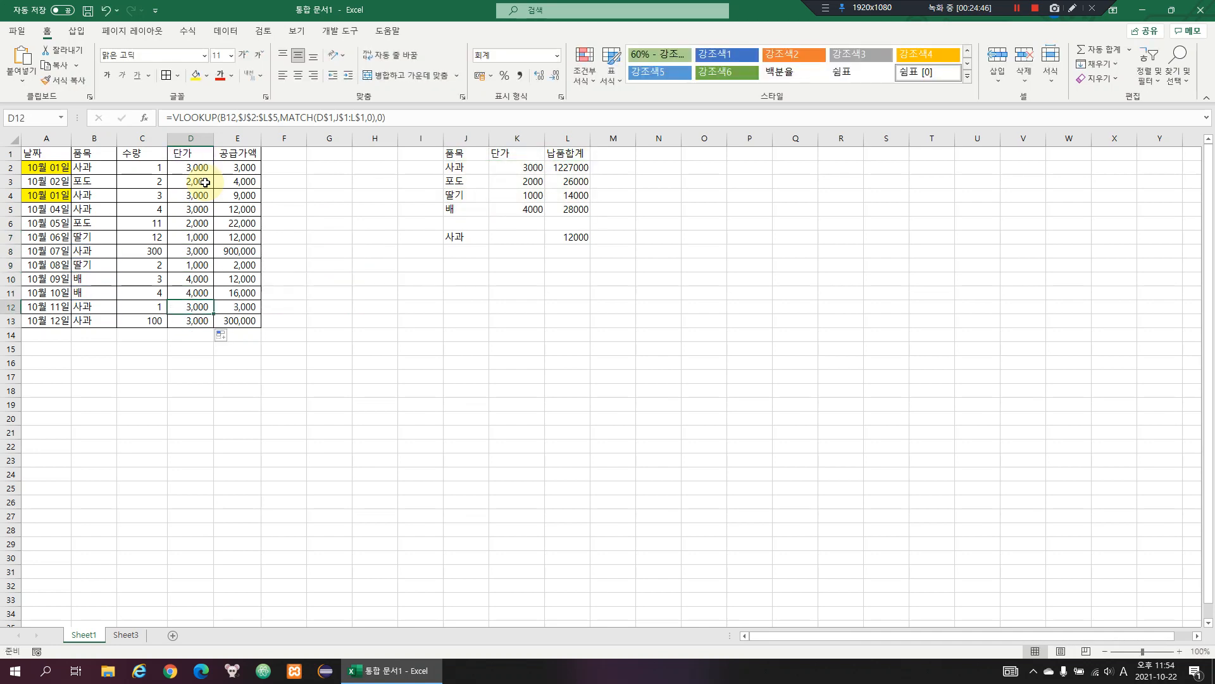
{"action": "key", "text": "Up"}
{"action": "key", "text": "ctrl+Up"}
{"action": "key", "text": "Down"}
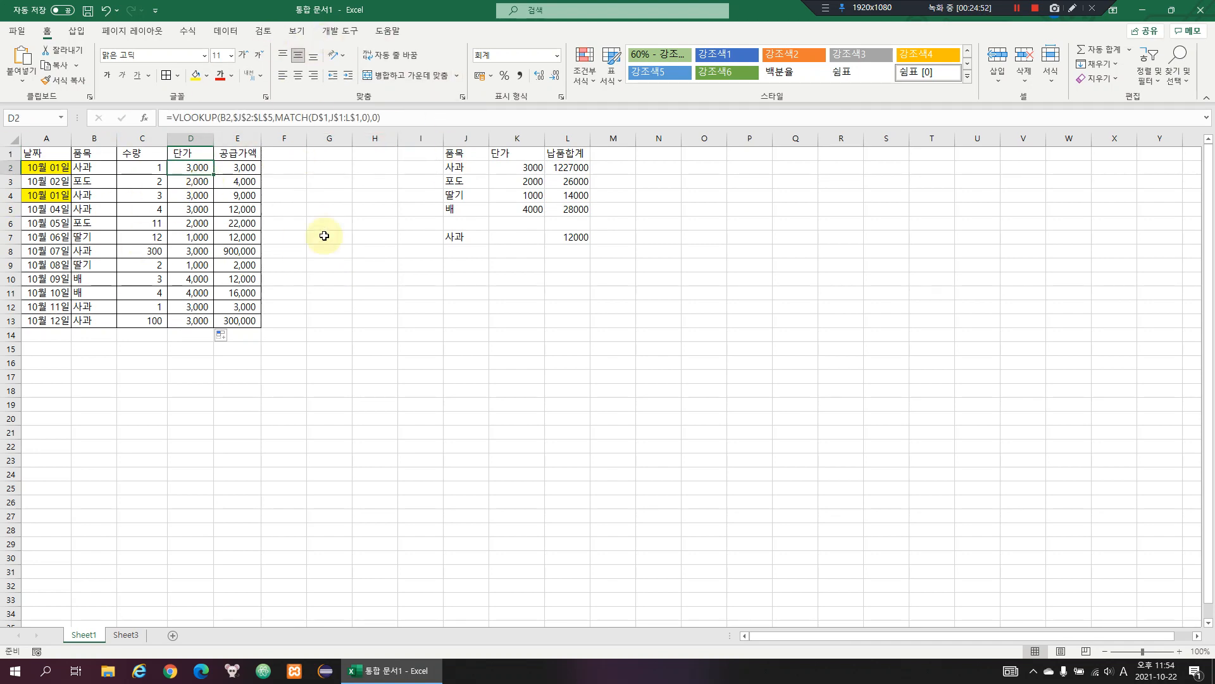
Add match to the function name list in F7 on Sheet3
{"action": "left_click", "coordinate": [142, 637]}
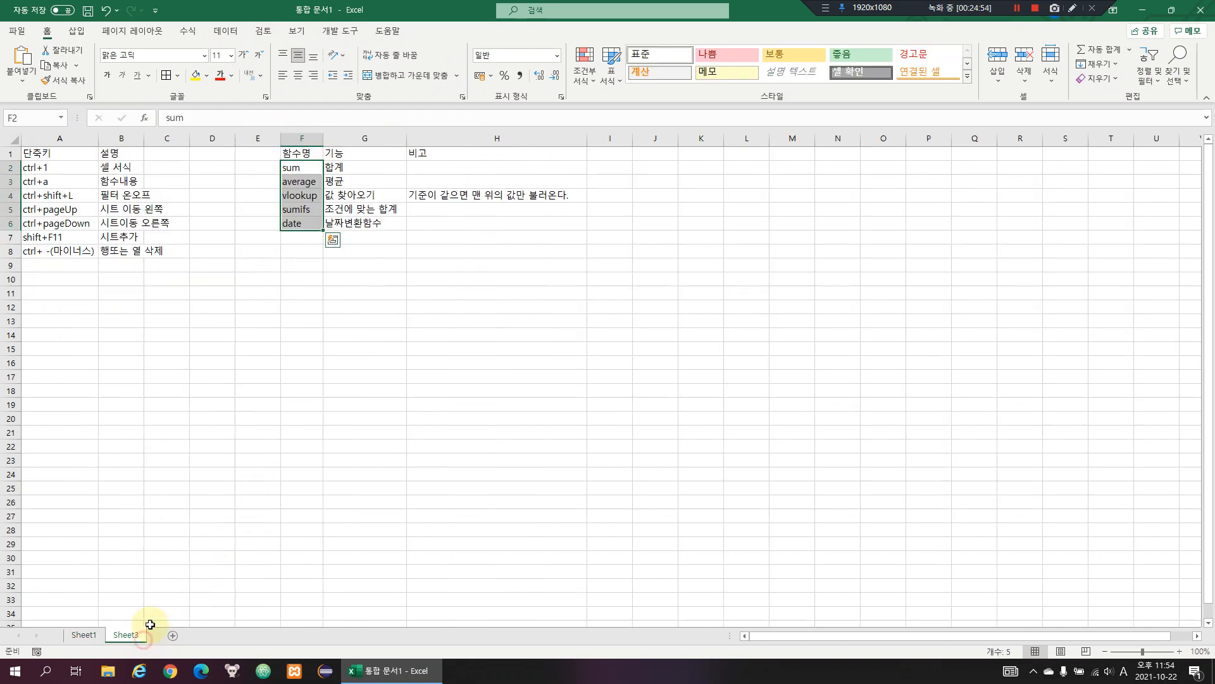
{"action": "left_click", "coordinate": [297, 236]}
{"action": "type", "text": "match"}
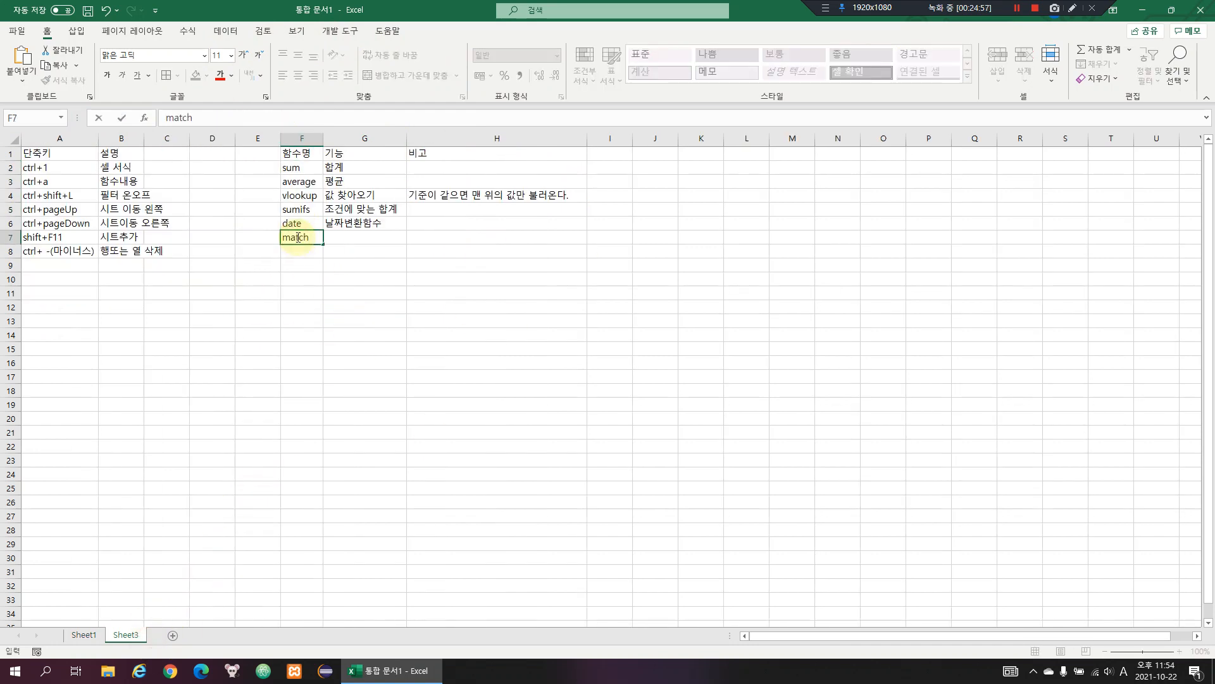
{"action": "key", "text": "Tab"}
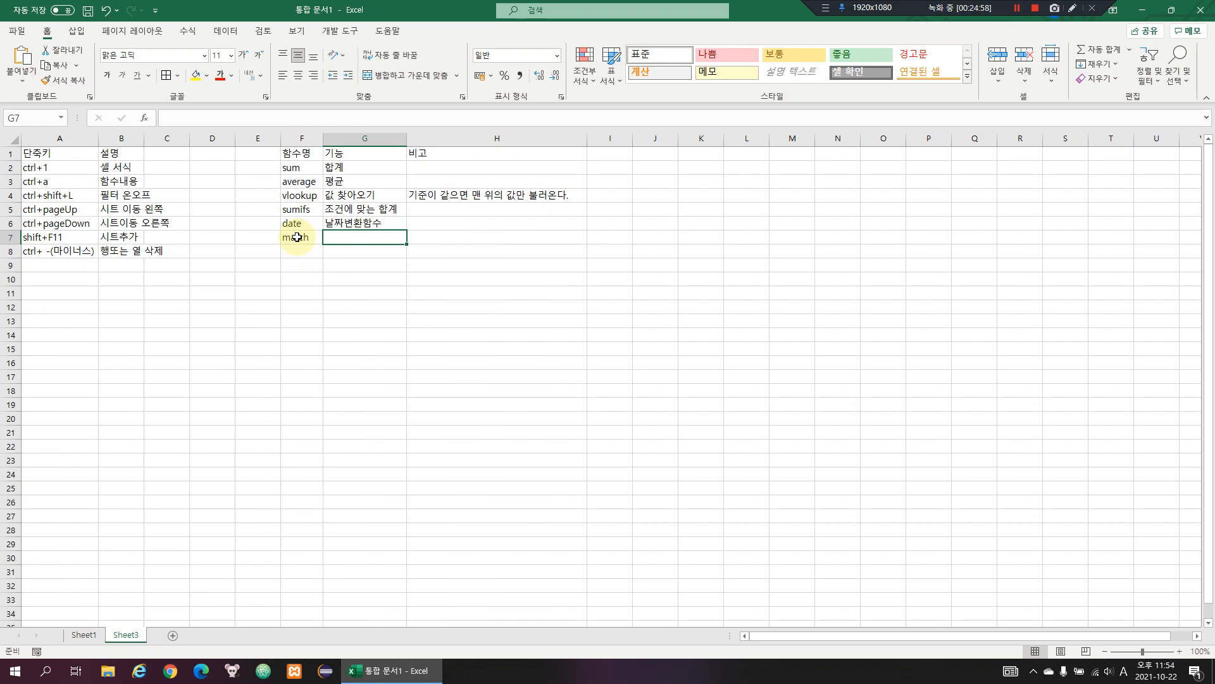
Describe the match function in G7 as "일치하는 값이 몇번째에 위치하는지 찾는다."
{"action": "type", "text": "일"}
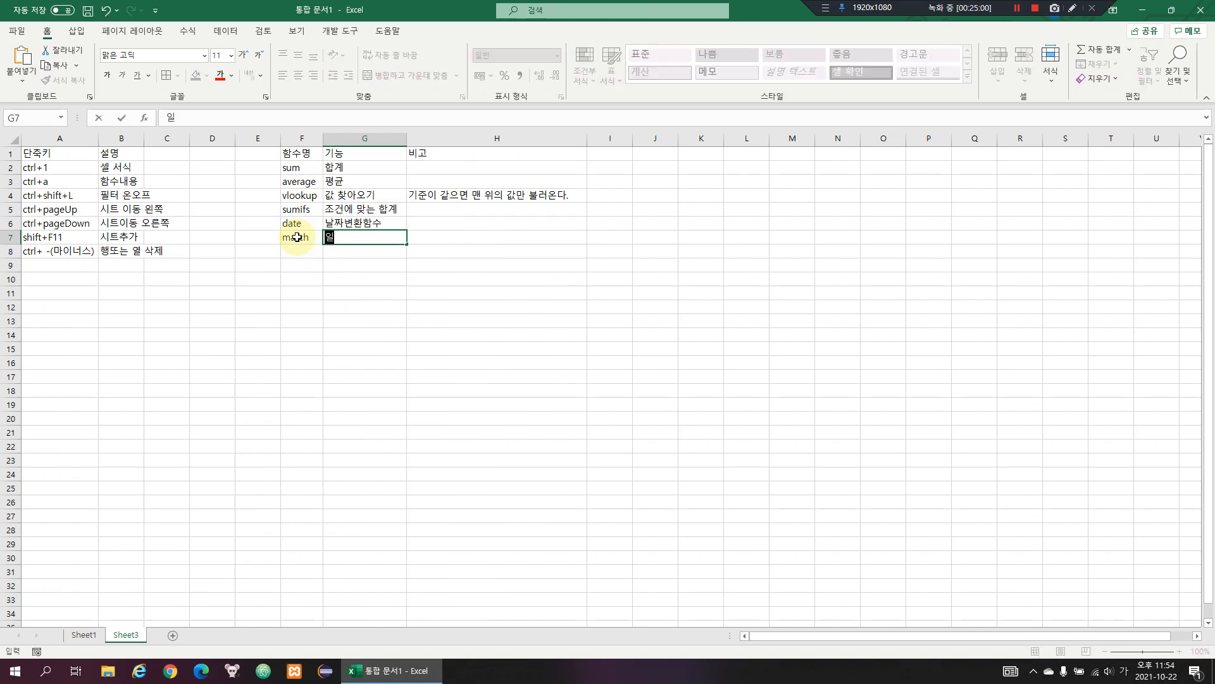
{"action": "type", "text": "치하는 값이 몇번"}
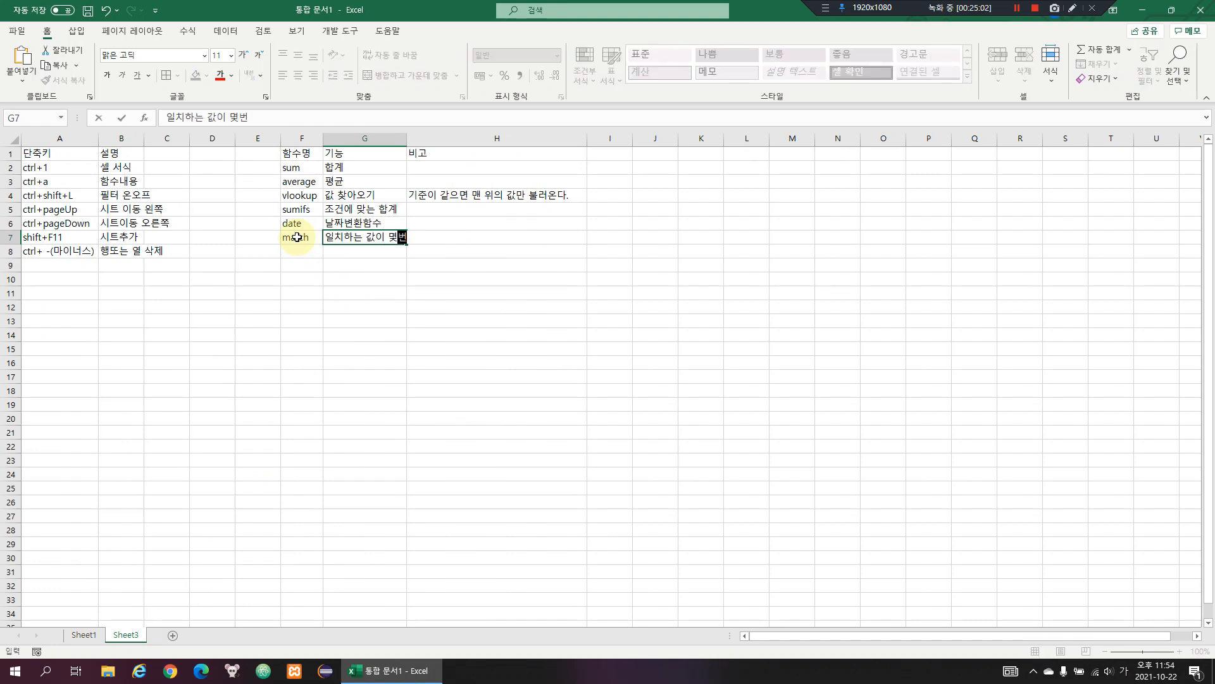
{"action": "type", "text": "째에 위치하는지"}
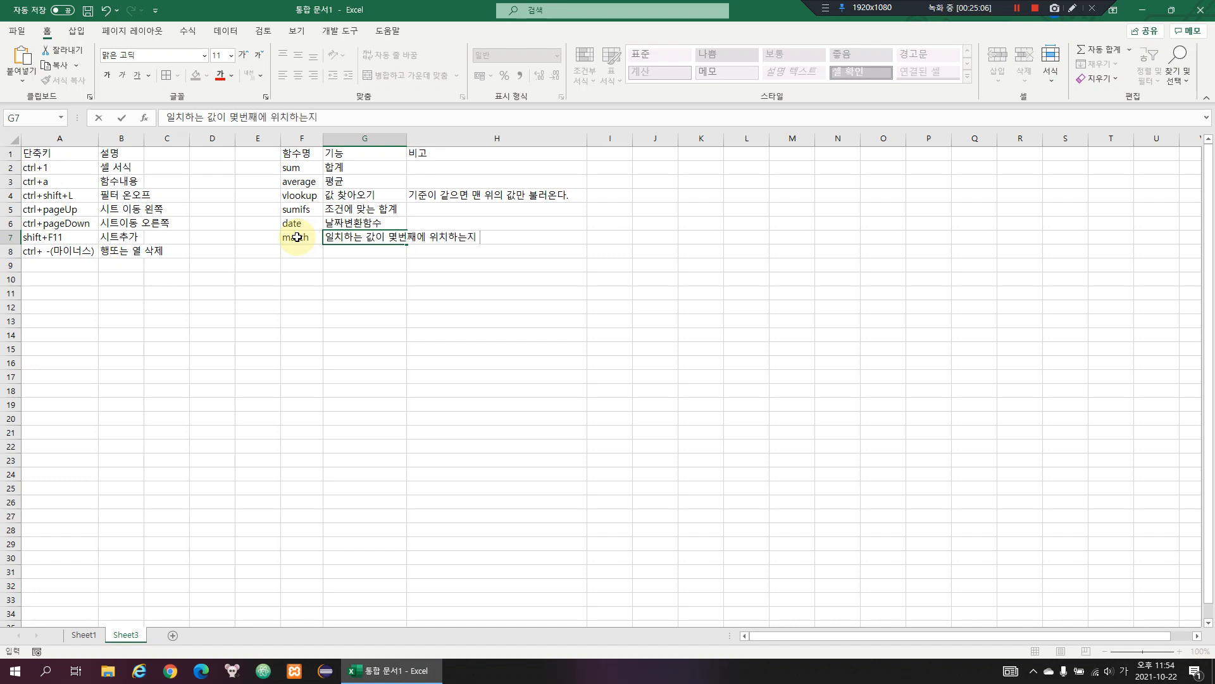
{"action": "type", "text": " 찾는다."}
{"action": "key", "text": "Return"}
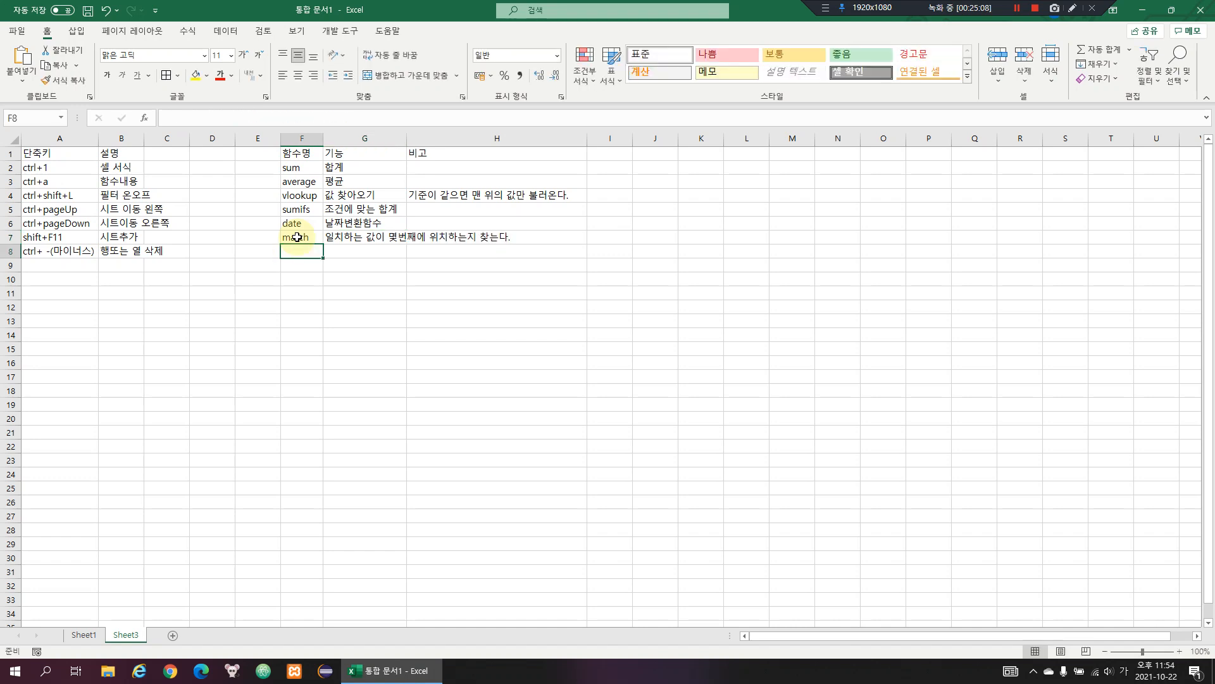
List the function names left, mid and right in cells G2:G4 of Sheet1
{"action": "key", "text": "ctrl+Page_Up"}
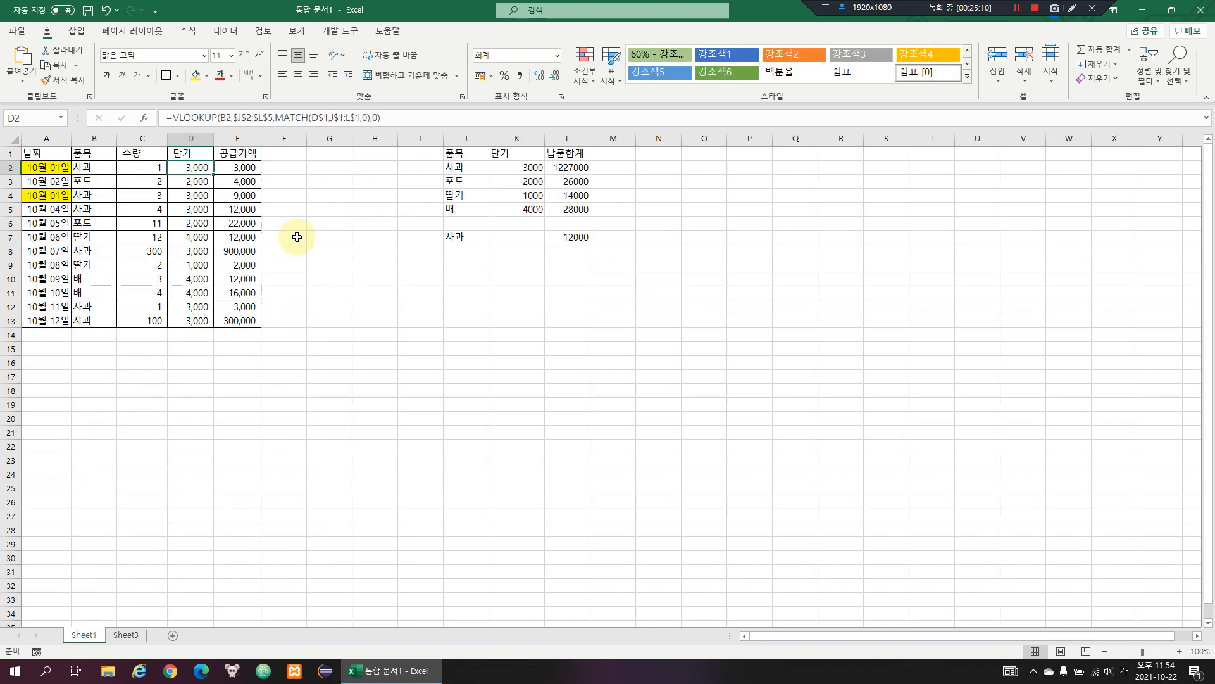
{"action": "key", "text": "Right"}
{"action": "key", "text": "Down"}
{"action": "key", "text": "Left"}
{"action": "key", "text": "Right"}
{"action": "key", "text": "Right"}
{"action": "key", "text": "Right"}
{"action": "key", "text": "Left"}
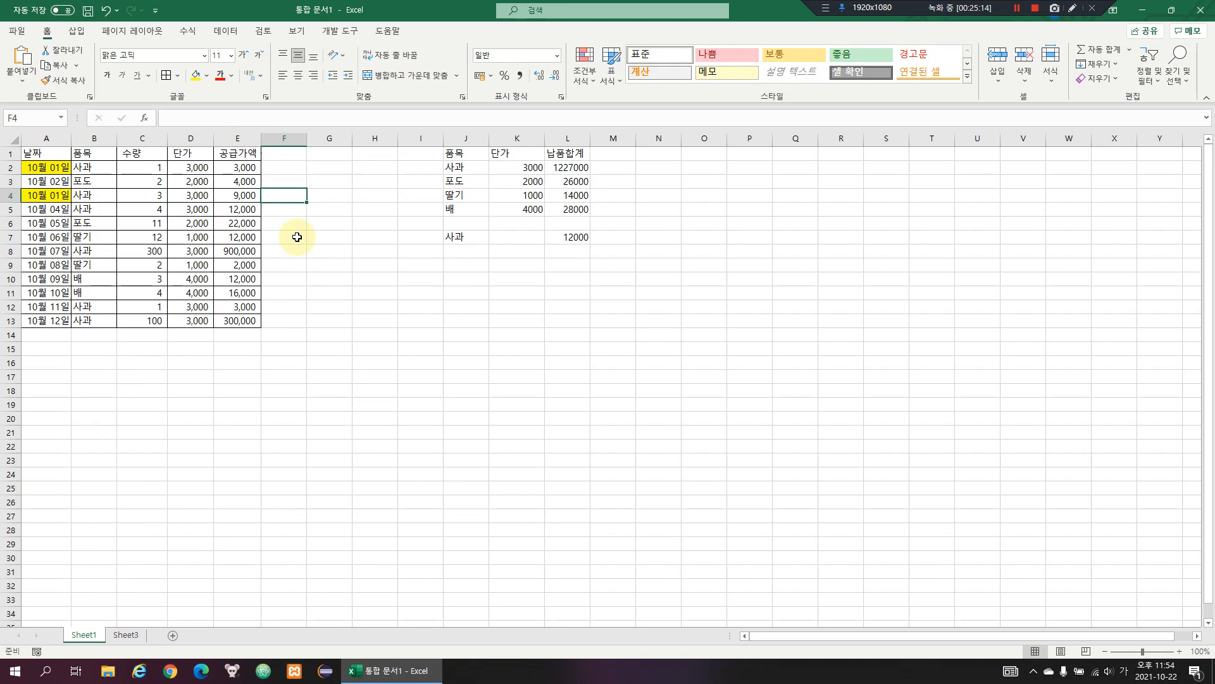
{"action": "key", "text": "Up"}
{"action": "key", "text": "Right"}
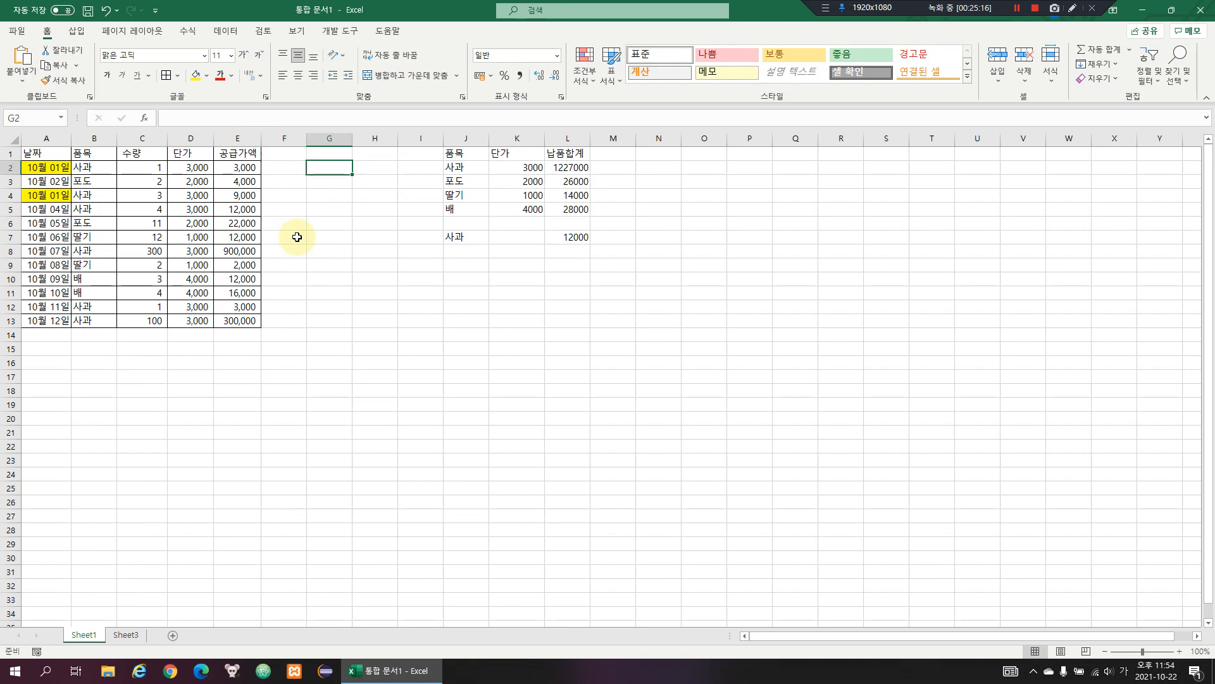
{"action": "type", "text": "le"}
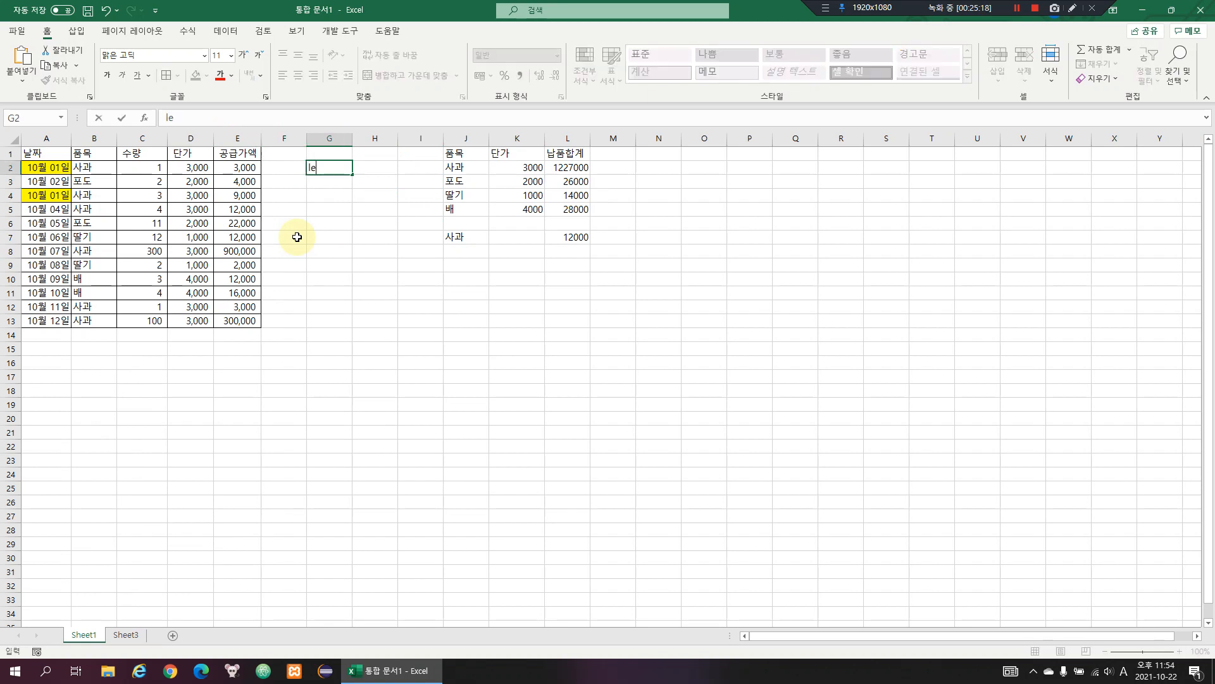
{"action": "type", "text": "ift"}
{"action": "key", "text": "Return"}
{"action": "type", "text": "mid"}
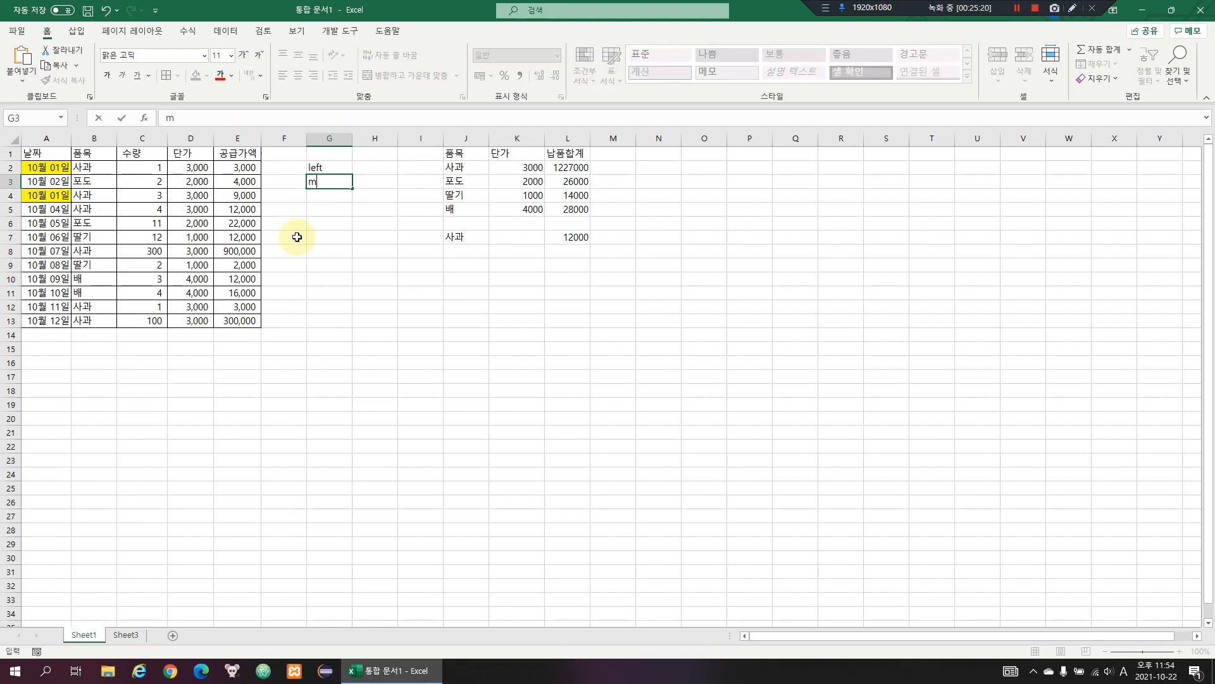
{"action": "key", "text": "Return"}
{"action": "type", "text": "ri"}
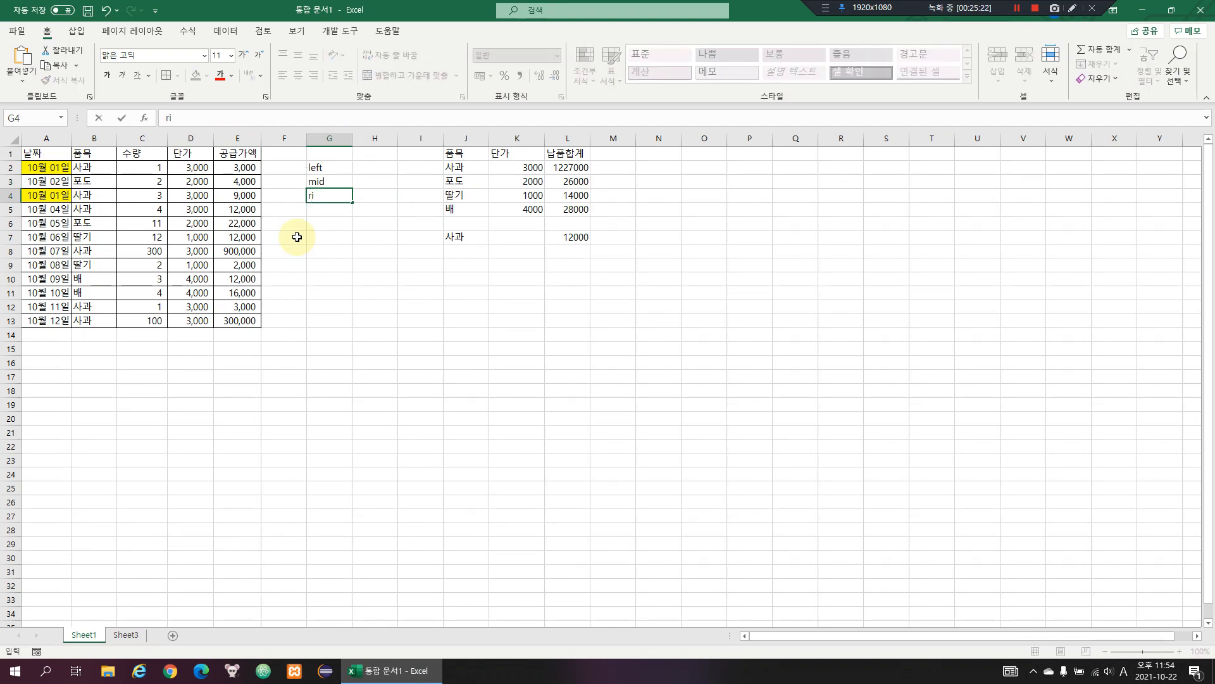
{"action": "type", "text": "ght"}
{"action": "key", "text": "Return"}
{"action": "key", "text": "Up"}
{"action": "key", "text": "Right"}
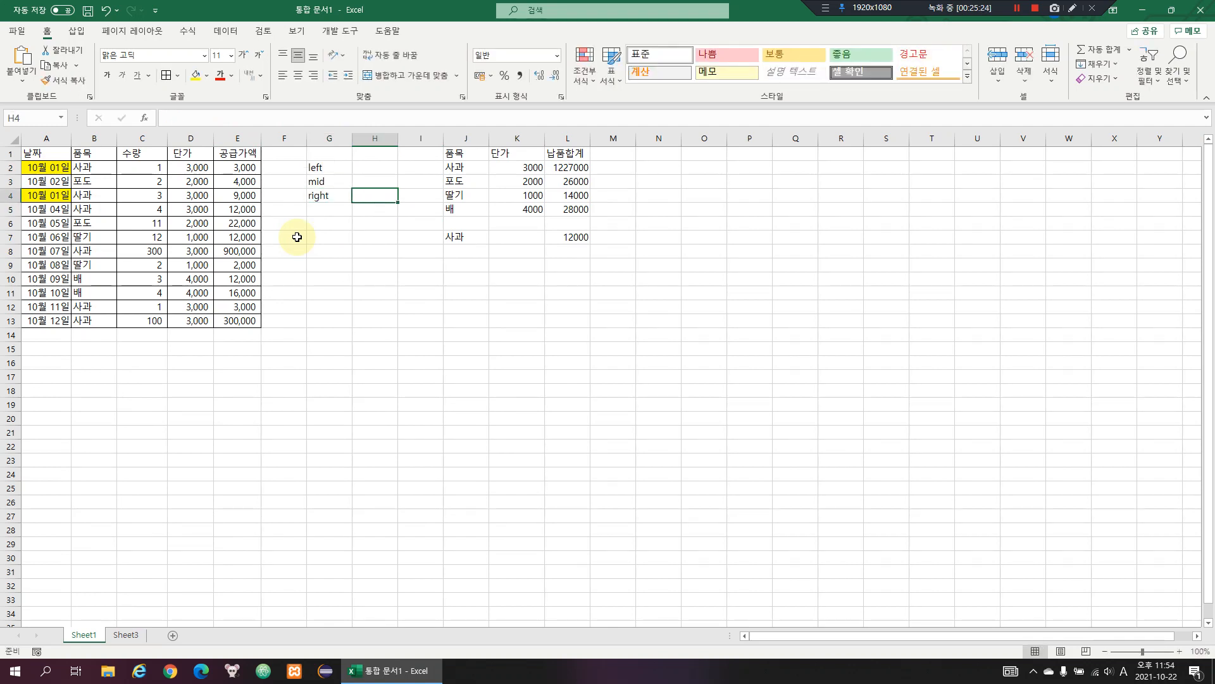
{"action": "key", "text": "Left"}
{"action": "key", "text": "Up"}
{"action": "key", "text": "Up"}
{"action": "key", "text": "Right"}
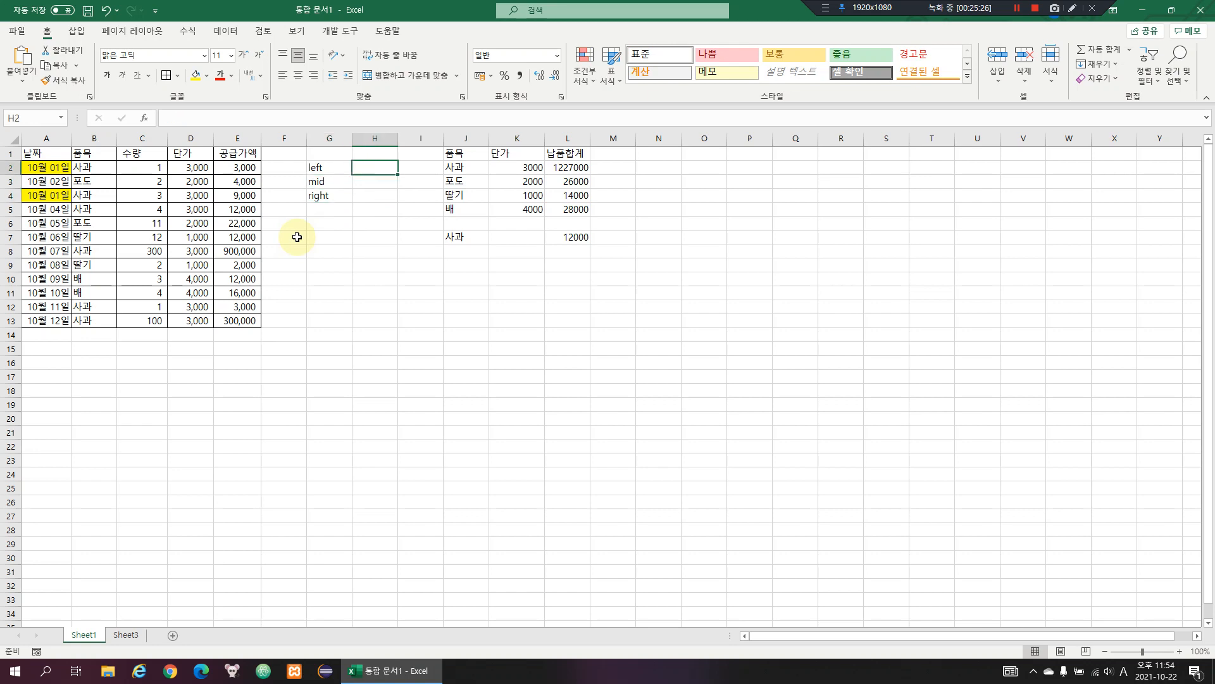
{"action": "key", "text": "Left"}
{"action": "key", "text": "ctrl+Left"}
{"action": "key", "text": "ctrl+Left"}
{"action": "key", "text": "Right"}
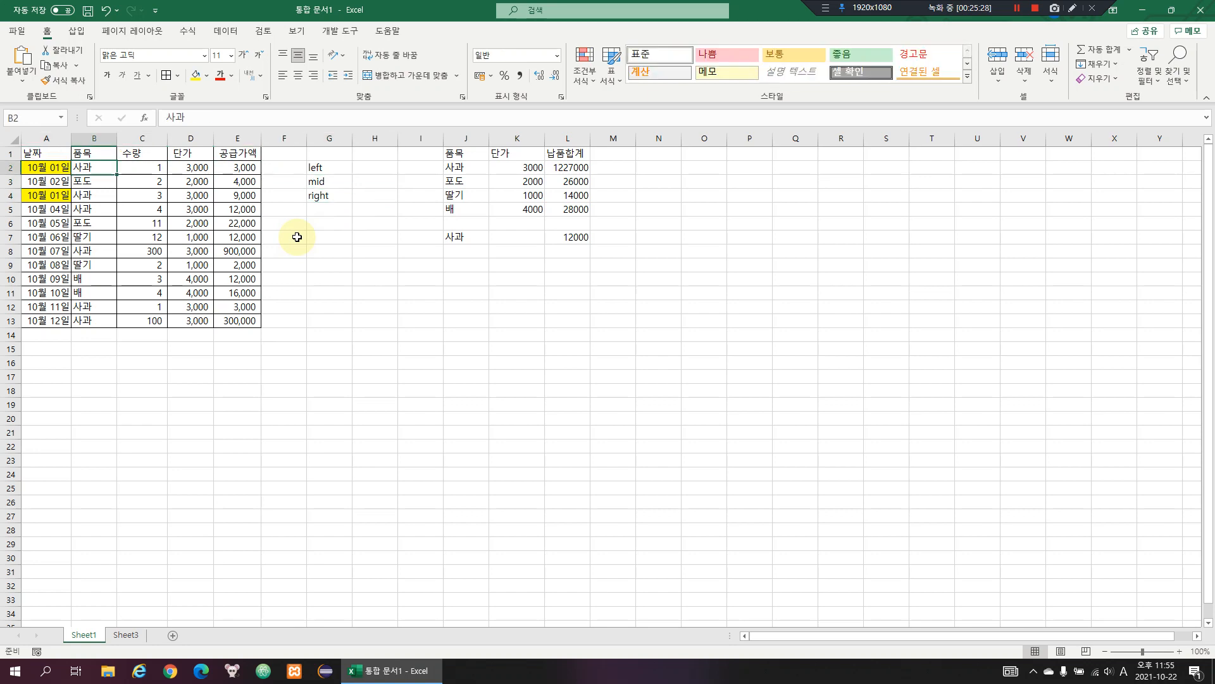
{"action": "key", "text": "ctrl+Right"}
{"action": "key", "text": "ctrl+Right"}
{"action": "key", "text": "Down"}
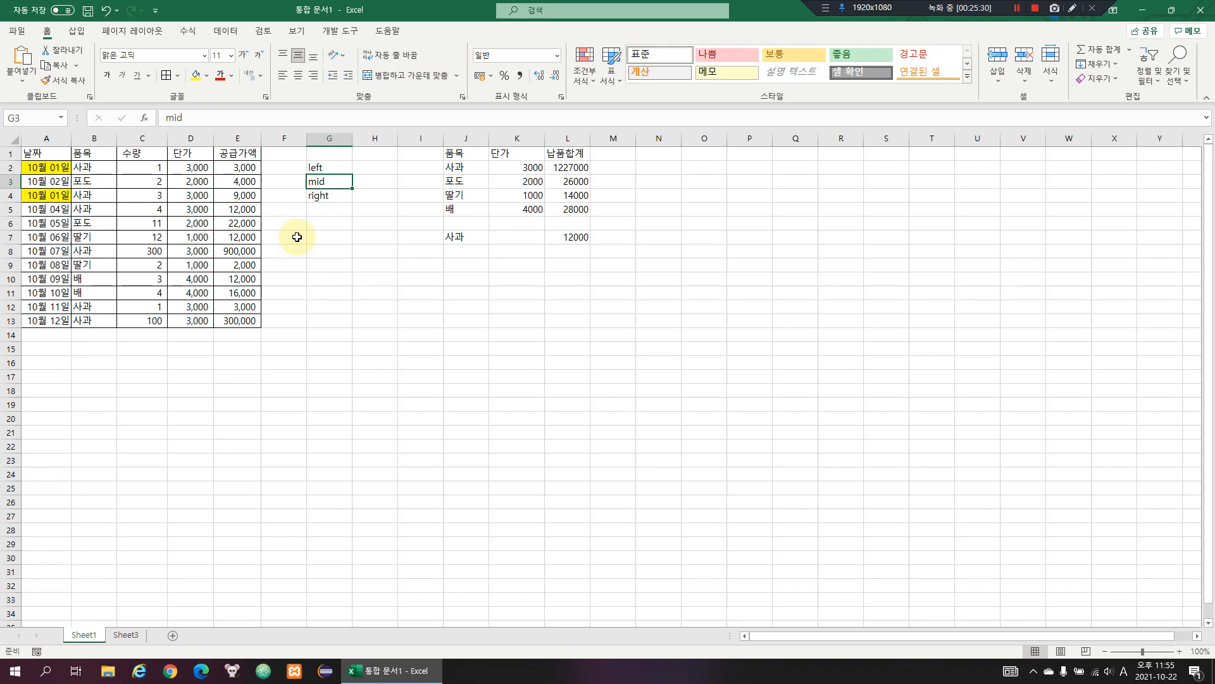
{"action": "key", "text": "Left"}
{"action": "key", "text": "Left"}
{"action": "key", "text": "Left"}
{"action": "key", "text": "Left"}
{"action": "key", "text": "Right"}
{"action": "key", "text": "Right"}
{"action": "key", "text": "Right"}
{"action": "key", "text": "Right"}
{"action": "key", "text": "Right"}
{"action": "key", "text": "Left"}
{"action": "key", "text": "Right"}
{"action": "key", "text": "Left"}
{"action": "key", "text": "Down"}
{"action": "key", "text": "Down"}
{"action": "key", "text": "Right"}
{"action": "key", "text": "Up"}
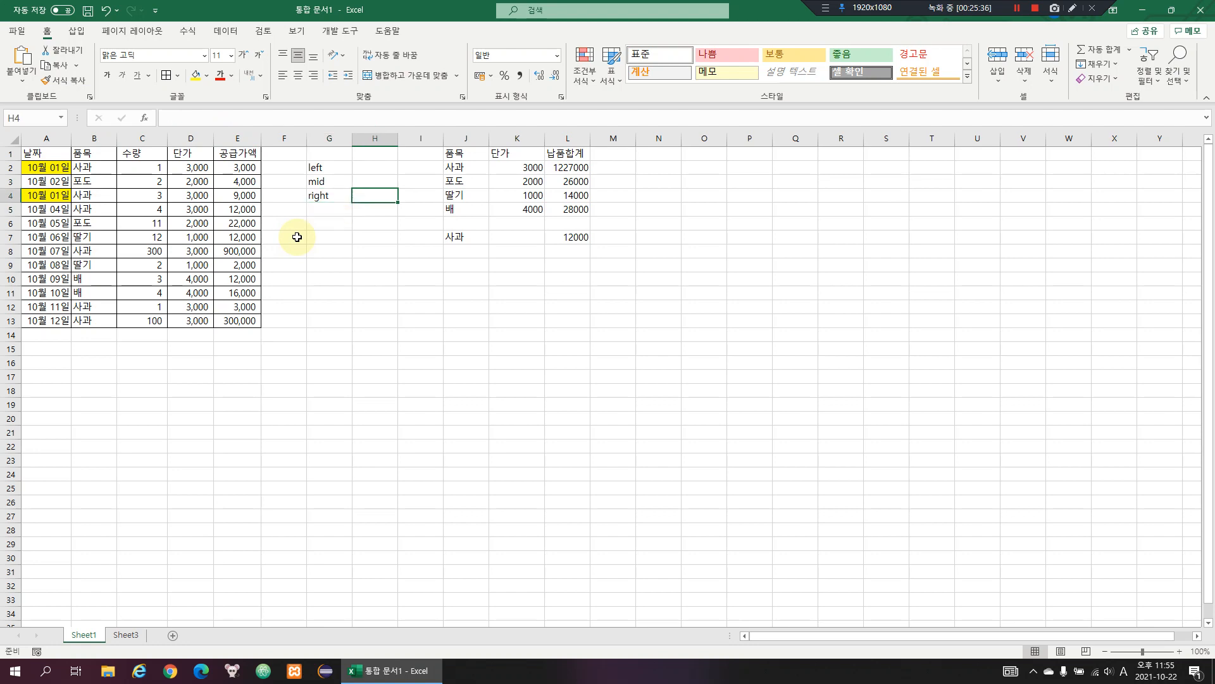
{"action": "key", "text": "Left"}
{"action": "key", "text": "Left"}
{"action": "key", "text": "Left"}
{"action": "key", "text": "Left"}
{"action": "key", "text": "Left"}
{"action": "key", "text": "Left"}
{"action": "key", "text": "Down"}
{"action": "key", "text": "Up"}
{"action": "key", "text": "Right"}
{"action": "key", "text": "Right"}
{"action": "key", "text": "Right"}
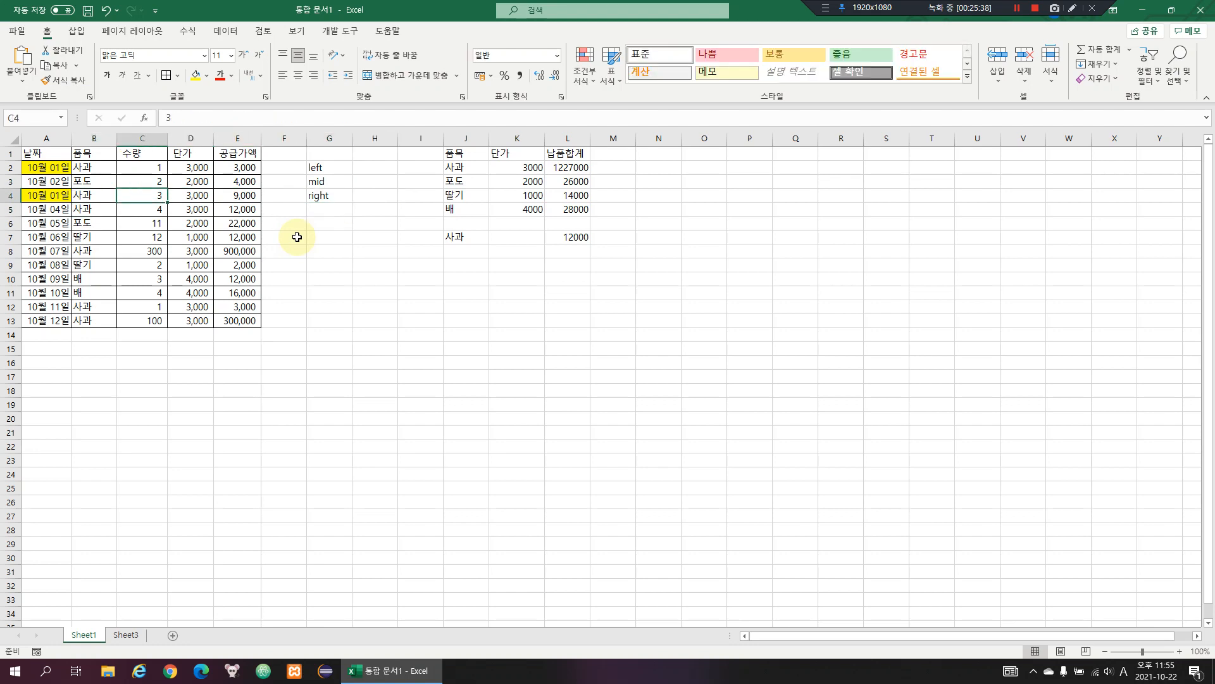
Enter the sample text 가나다라마 in cell G10
{"action": "key", "text": "Down"}
{"action": "key", "text": "Down"}
{"action": "key", "text": "Down"}
{"action": "key", "text": "Down"}
{"action": "key", "text": "Down"}
{"action": "key", "text": "Down"}
{"action": "key", "text": "Down"}
{"action": "key", "text": "Down"}
{"action": "key", "text": "Right"}
{"action": "key", "text": "Right"}
{"action": "key", "text": "Up"}
{"action": "key", "text": "Up"}
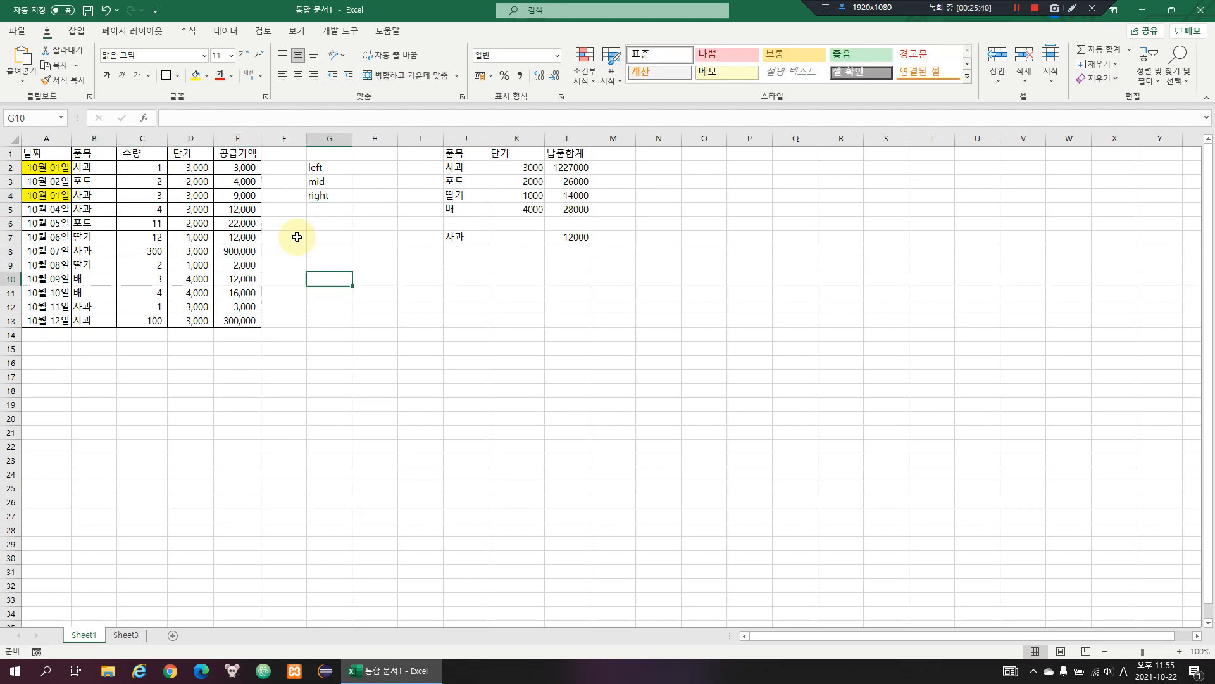
{"action": "type", "text": "가나다람"}
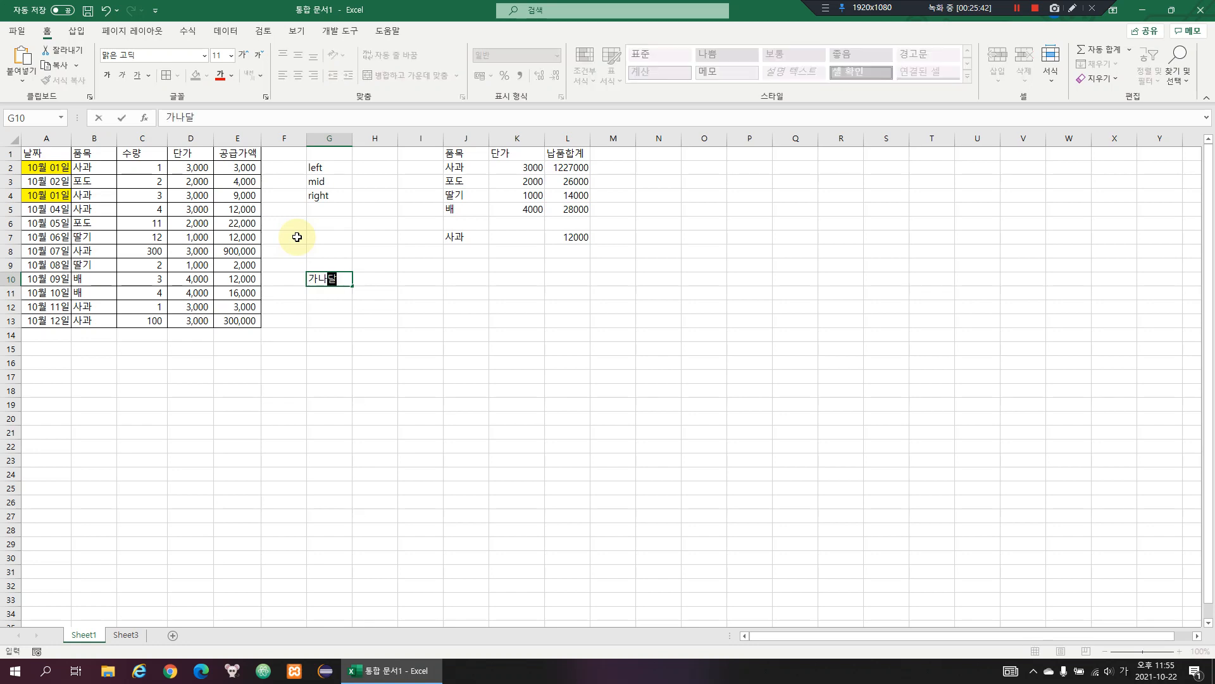
{"action": "type", "text": "ㅏ"}
{"action": "key", "text": "Right"}
{"action": "key", "text": "Right"}
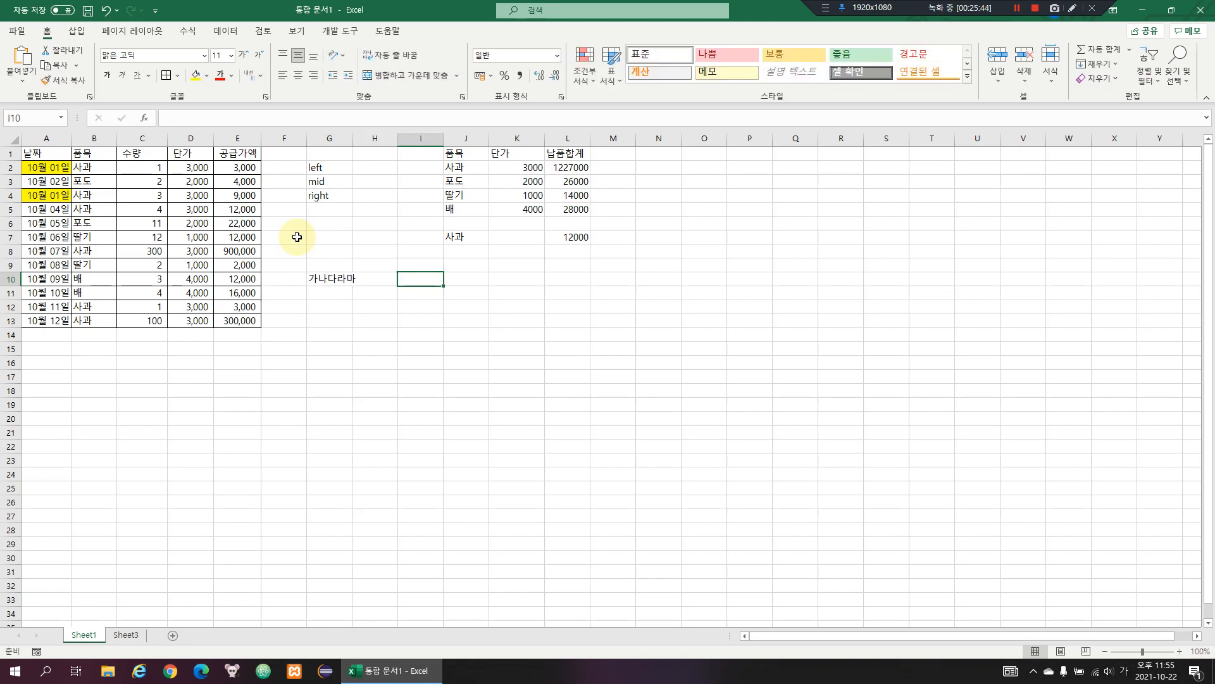
Extract the first 2 characters of G10 into I10 with the LEFT function
{"action": "type", "text": "=left"}
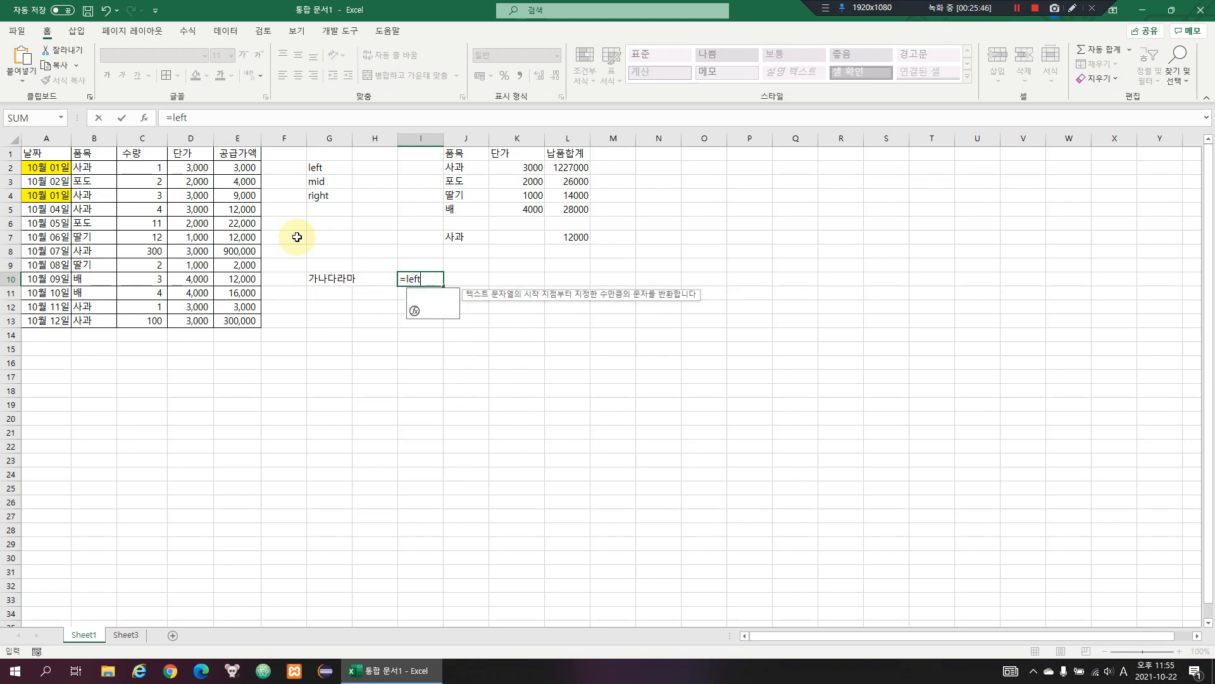
{"action": "type", "text": "("}
{"action": "key", "text": "ctrl+a"}
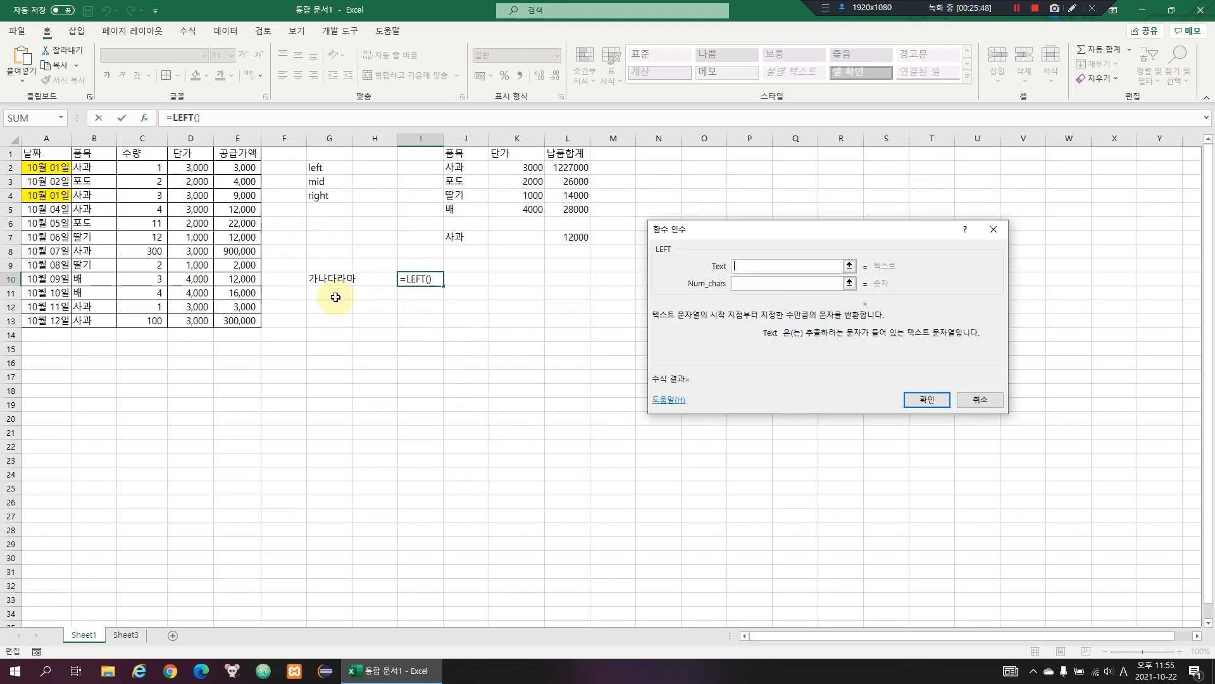
{"action": "left_click", "coordinate": [323, 281]}
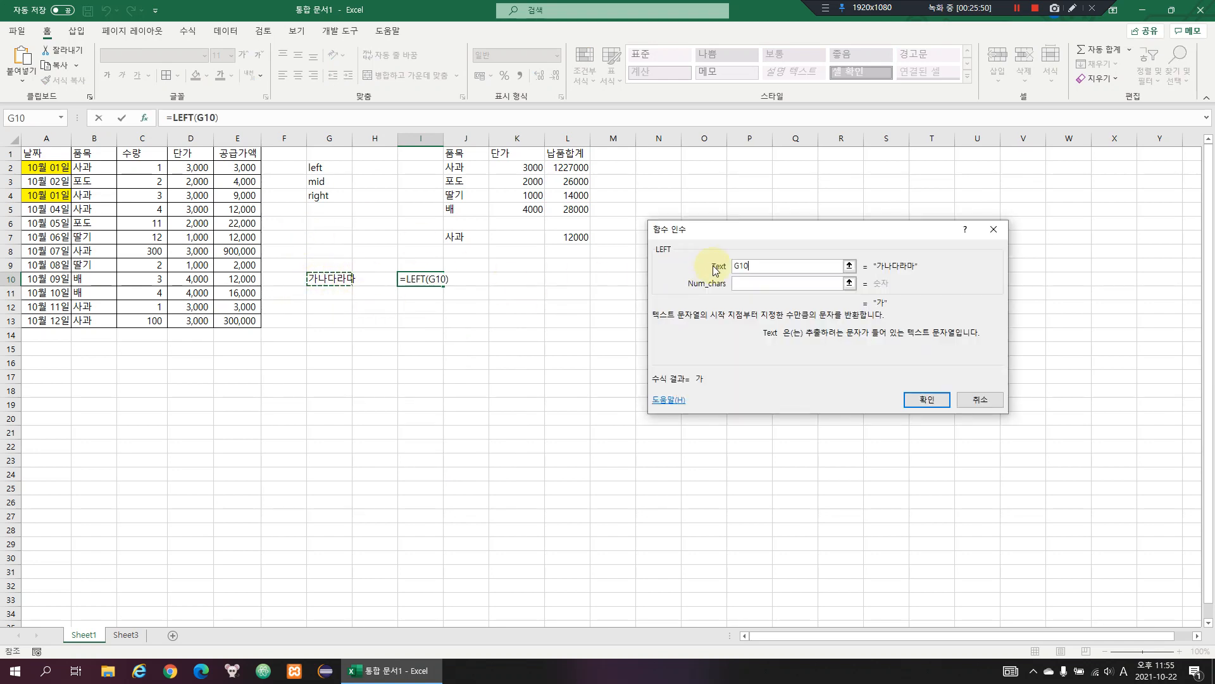
{"action": "left_click", "coordinate": [744, 284]}
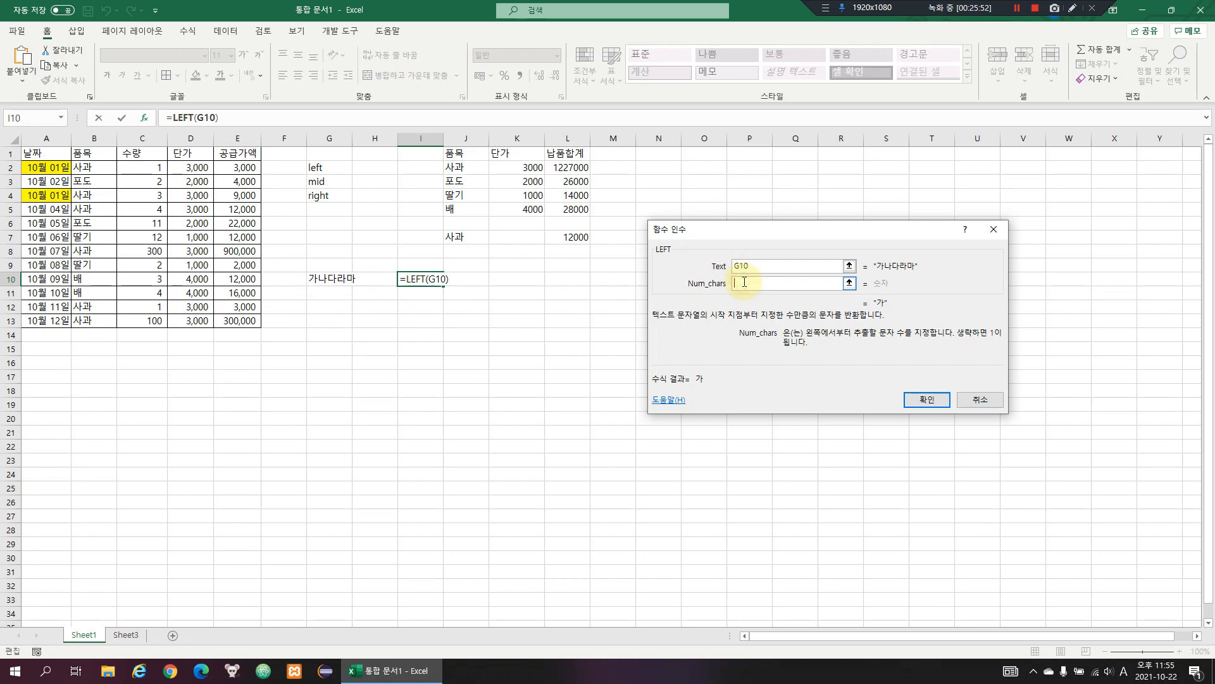
{"action": "type", "text": "2"}
{"action": "left_click", "coordinate": [906, 398]}
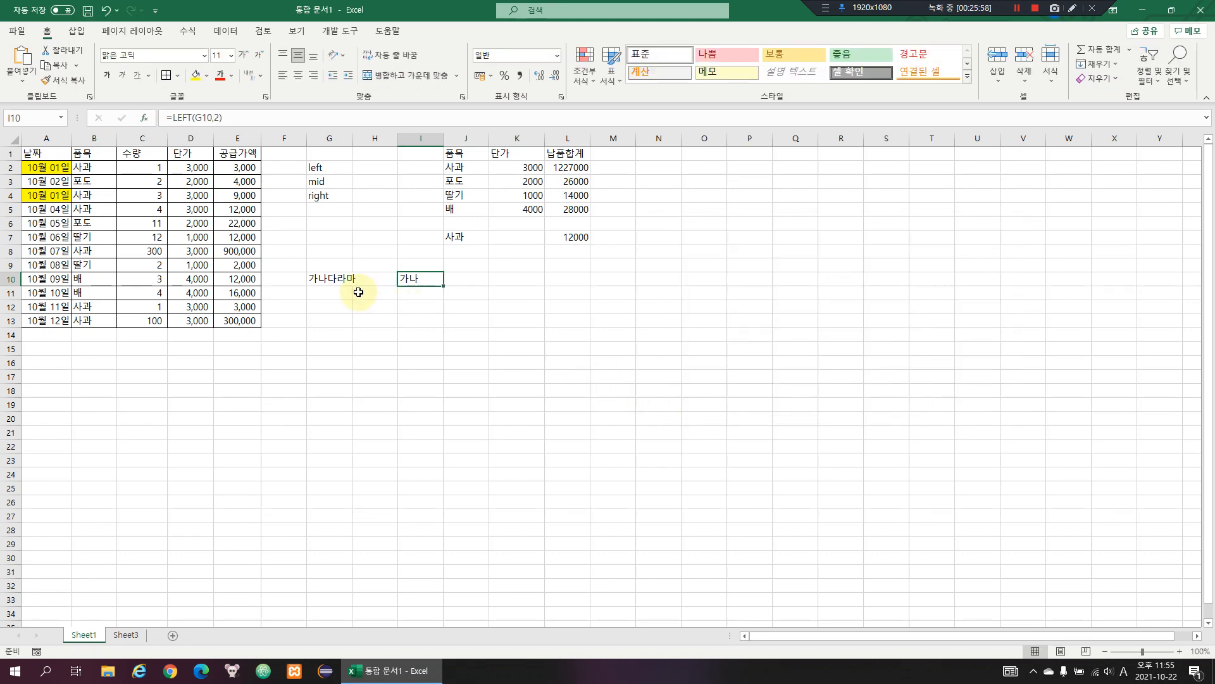
Build a MID function in J10 on the text in G10 with Start_num 4 and Num_chars 2
{"action": "left_click", "coordinate": [467, 280]}
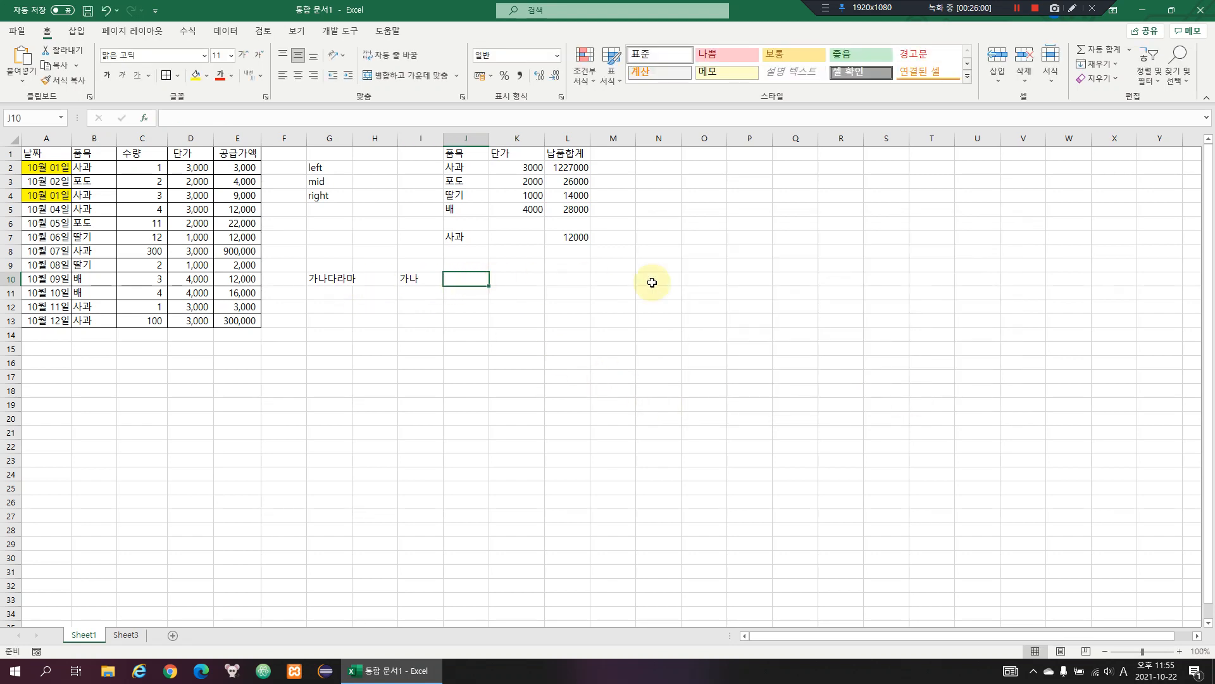
{"action": "type", "text": "-="}
{"action": "key", "text": "BackSpace"}
{"action": "key", "text": "BackSpace"}
{"action": "type", "text": "=m"}
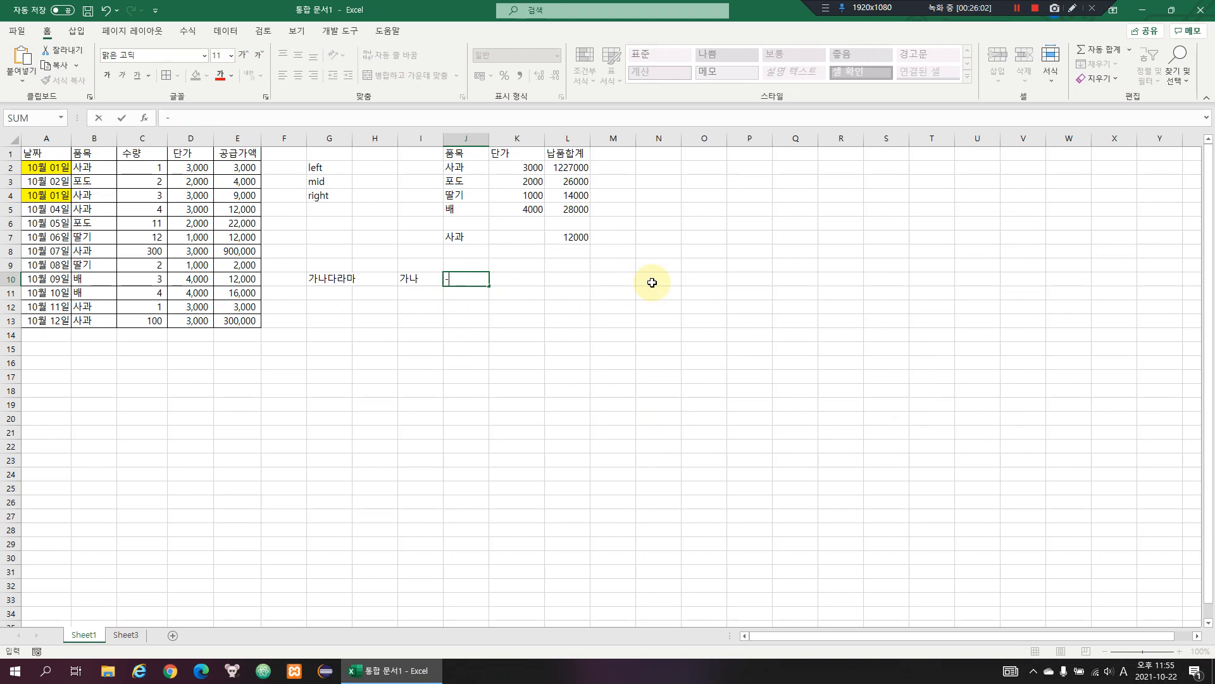
{"action": "type", "text": "id"}
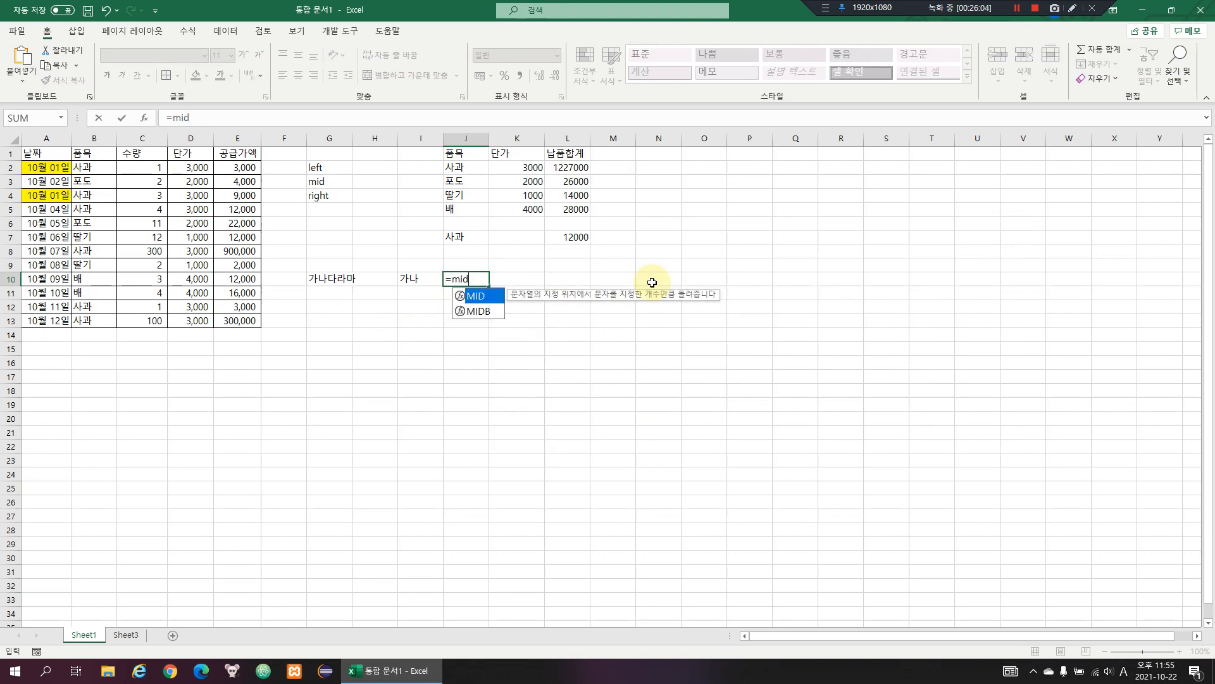
{"action": "key", "text": "ctrl+a"}
{"action": "left_click", "coordinate": [333, 279]}
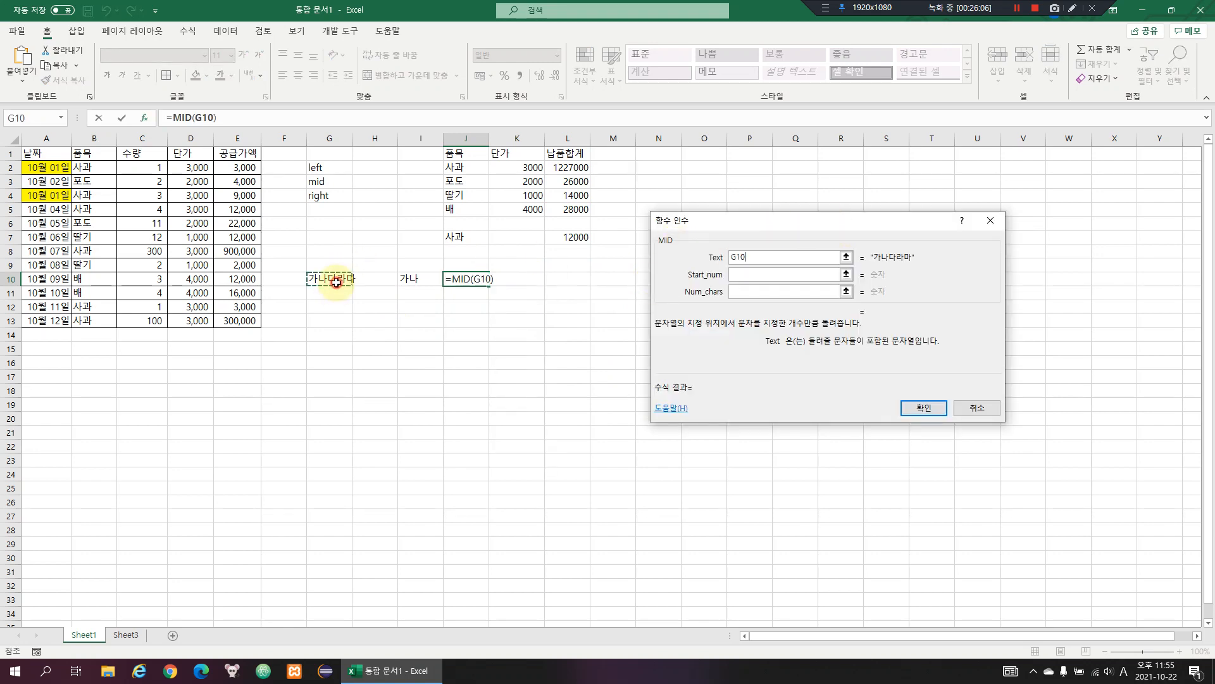
{"action": "left_click", "coordinate": [762, 273]}
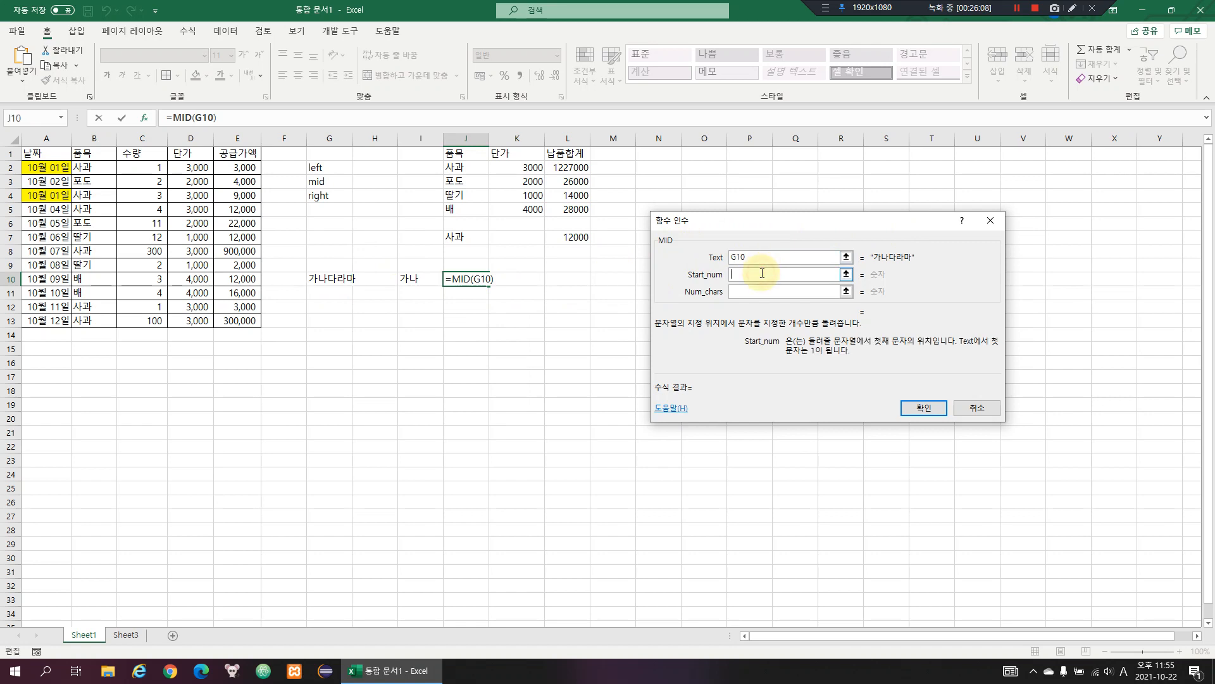
{"action": "type", "text": "4"}
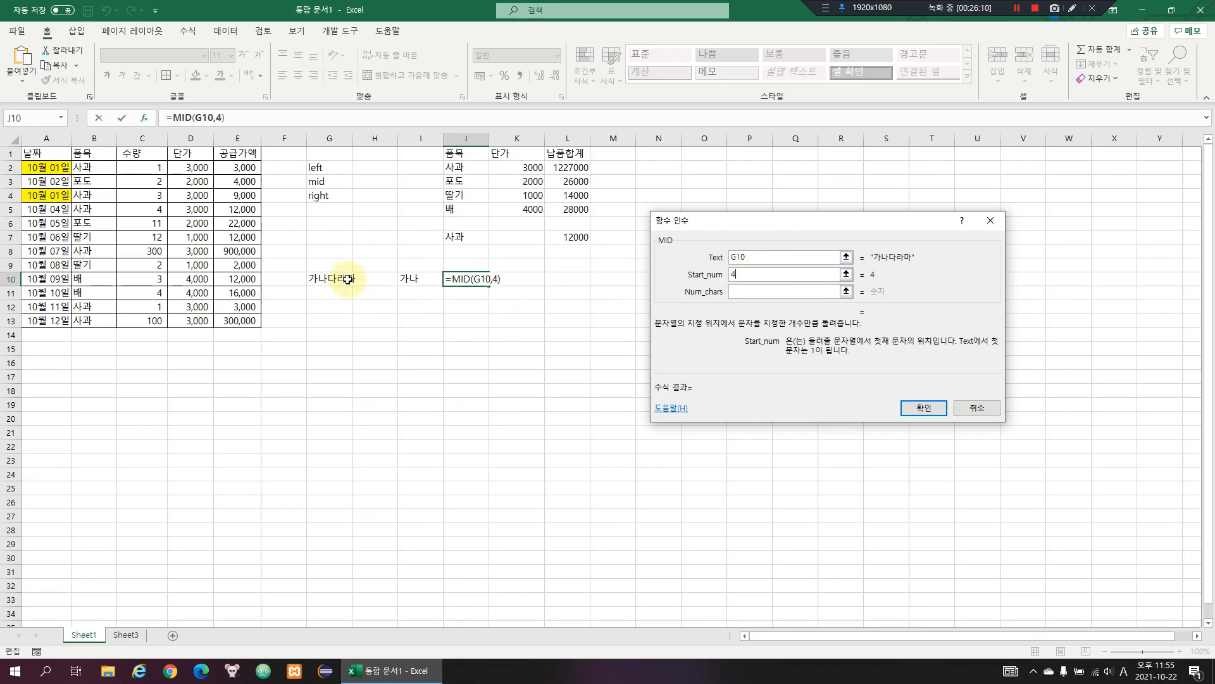
{"action": "left_click", "coordinate": [752, 288]}
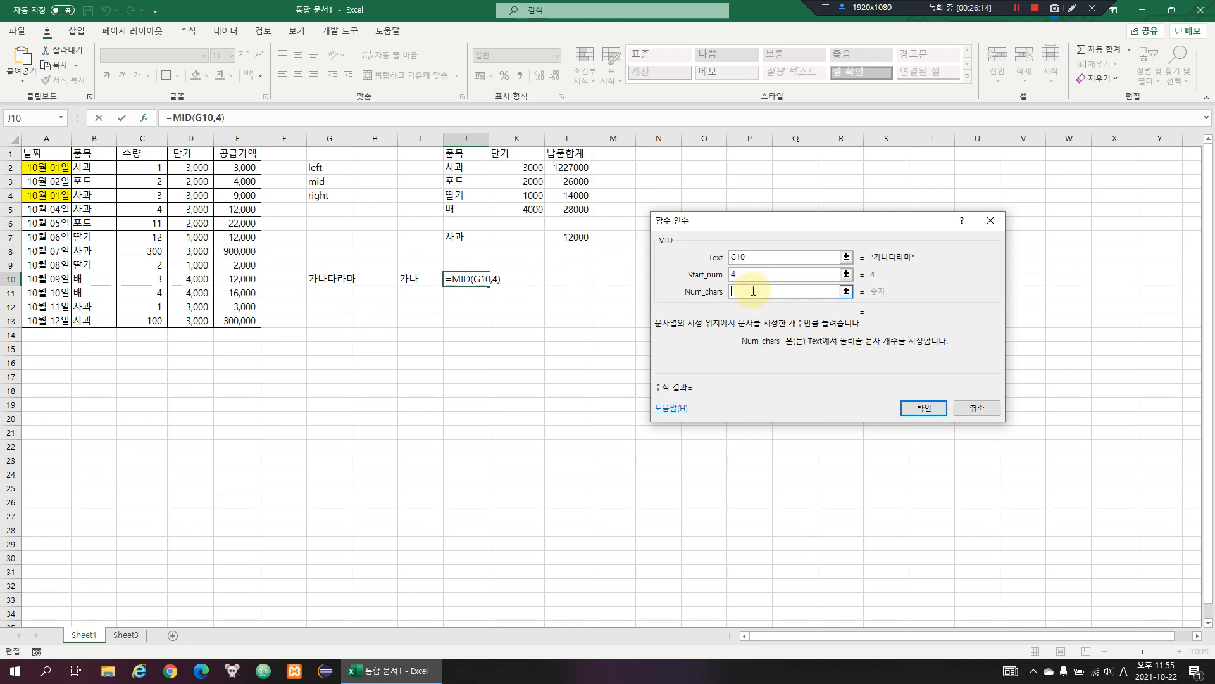
{"action": "type", "text": "2"}
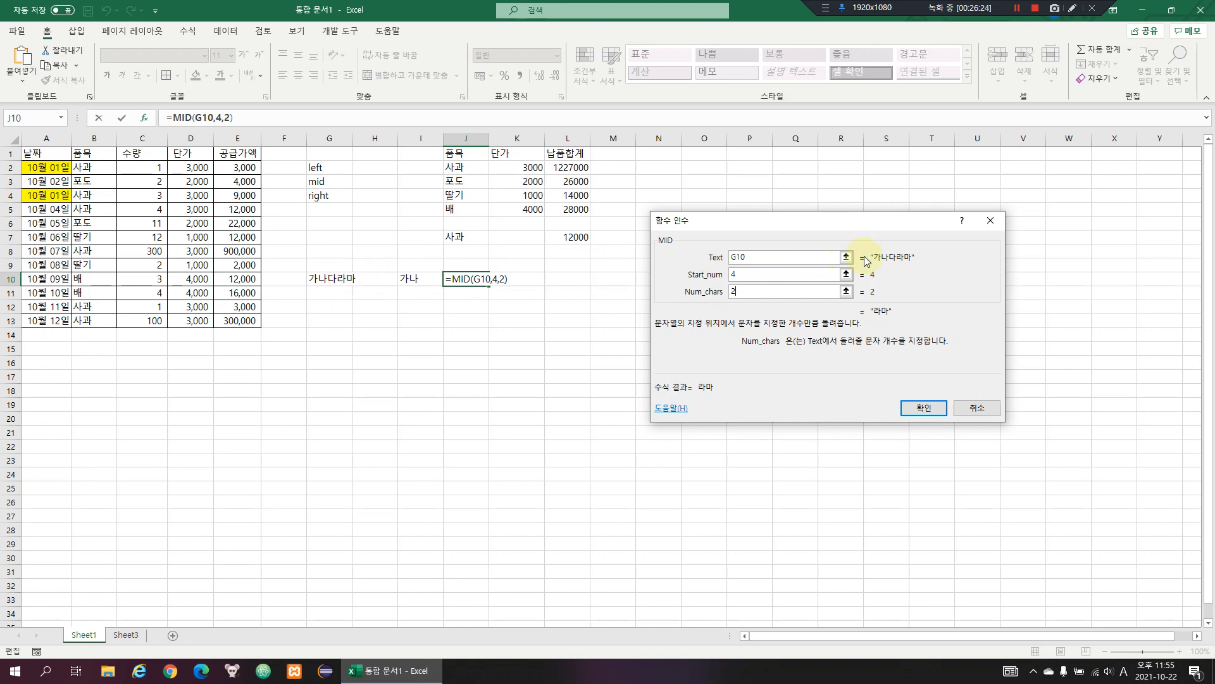
Set the MID function's Start_num to 3 and apply the formula to J10
{"action": "double_click", "coordinate": [735, 273]}
{"action": "type", "text": "3"}
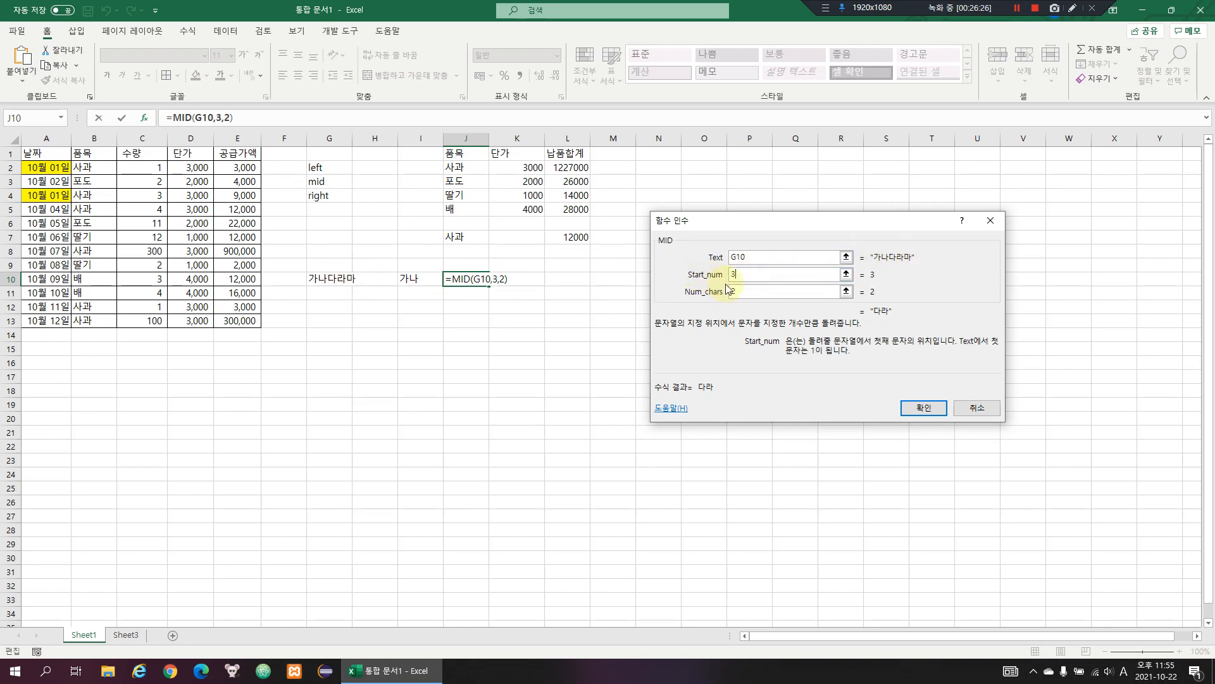
{"action": "left_click", "coordinate": [738, 291]}
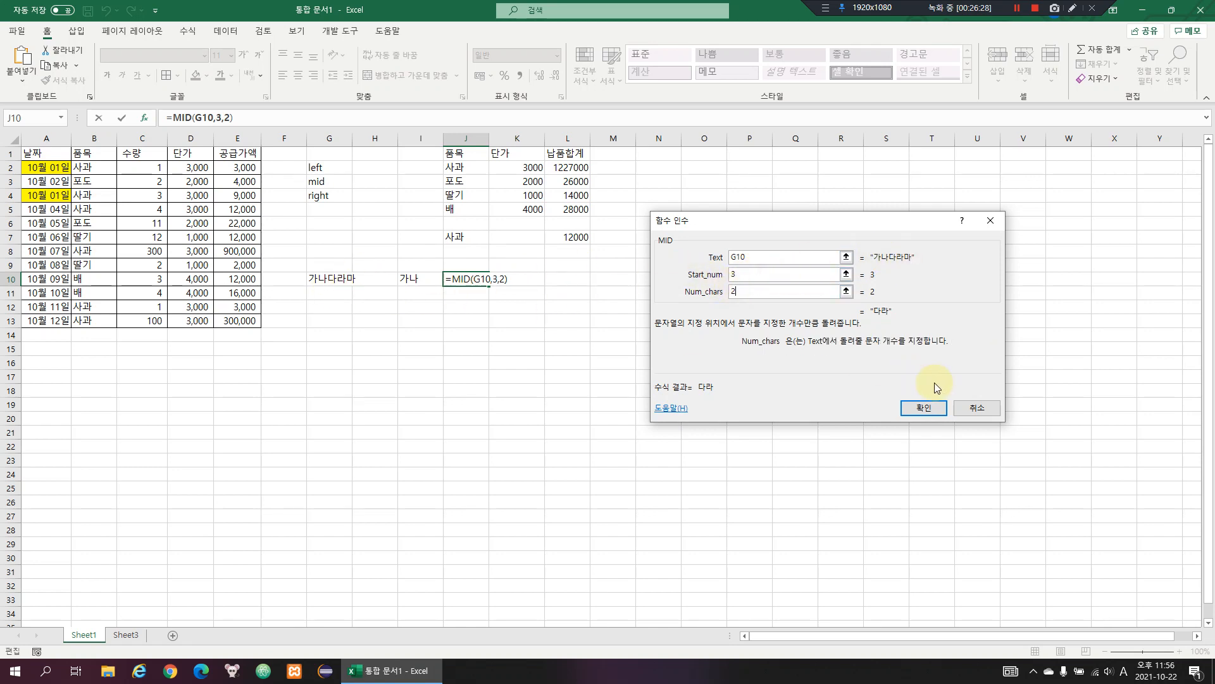
{"action": "left_click", "coordinate": [923, 408]}
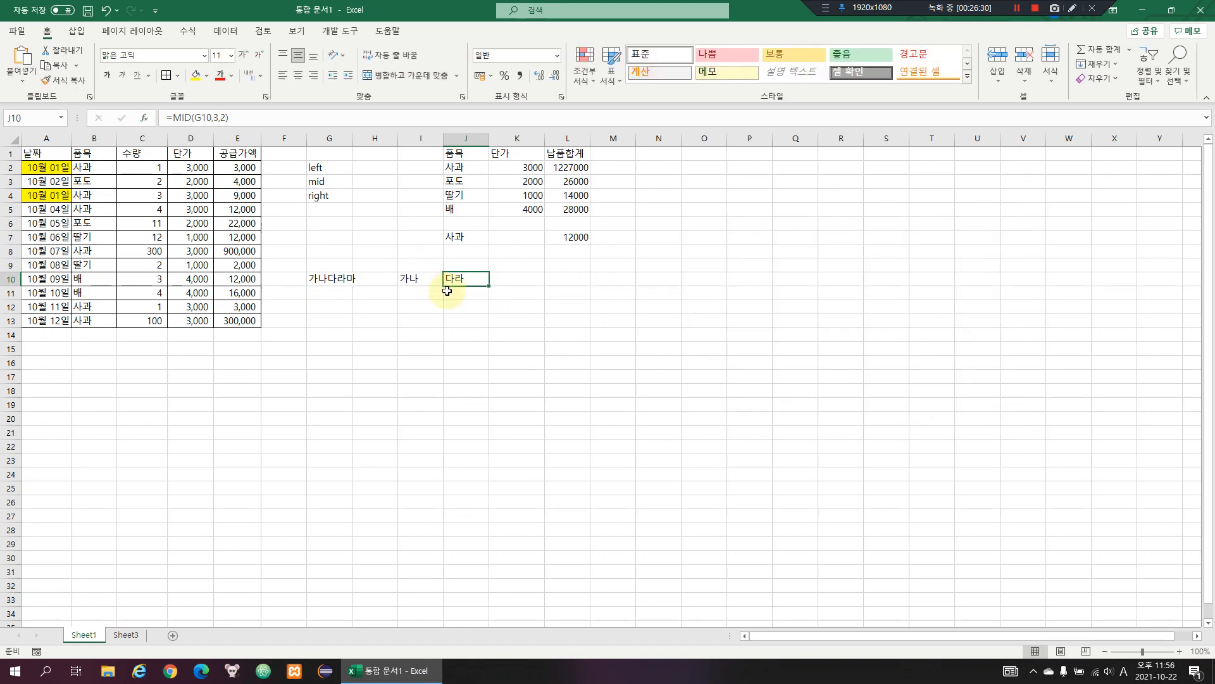
Extract the last character of G10 into K10 with the RIGHT function, using Num_chars 1
{"action": "left_click", "coordinate": [514, 278]}
{"action": "type", "text": "=ri"}
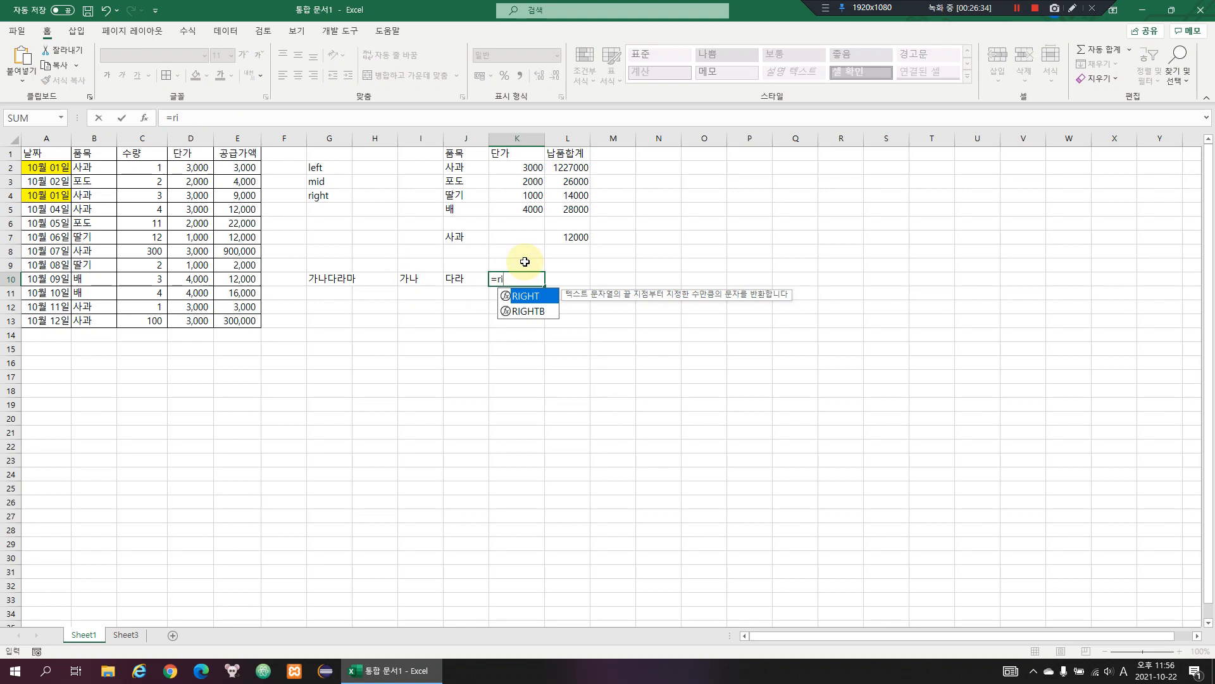
{"action": "key", "text": "Tab"}
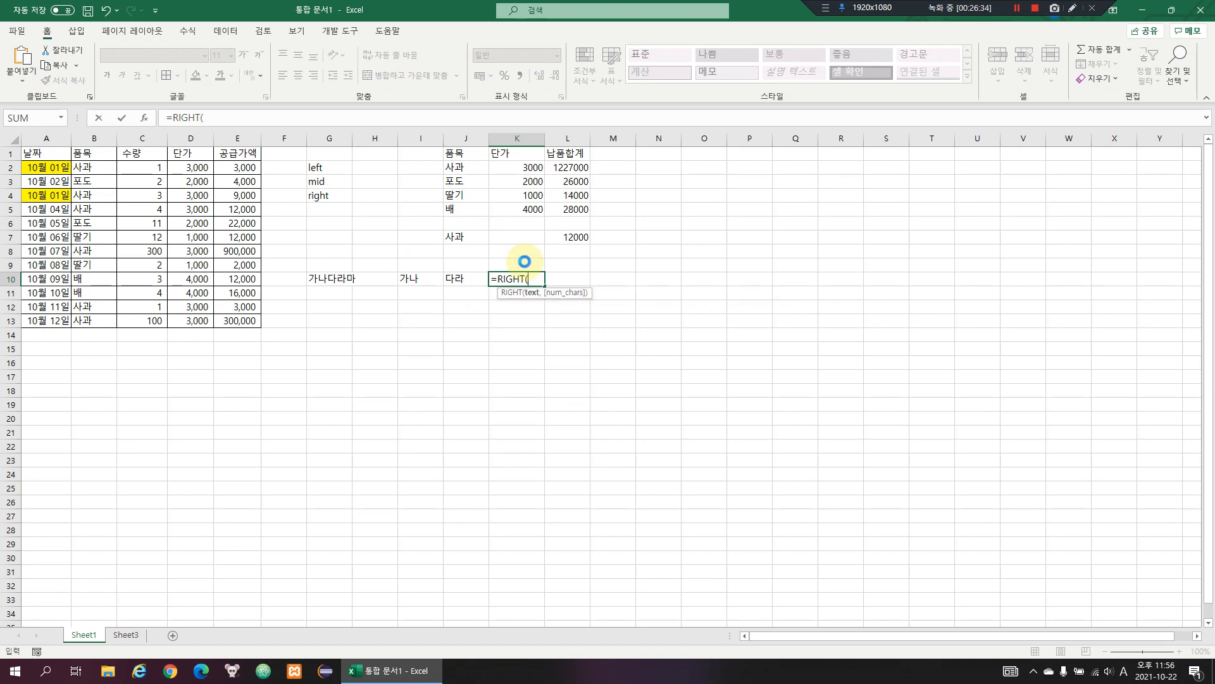
{"action": "key", "text": "ctrl+a"}
{"action": "left_click", "coordinate": [320, 279]}
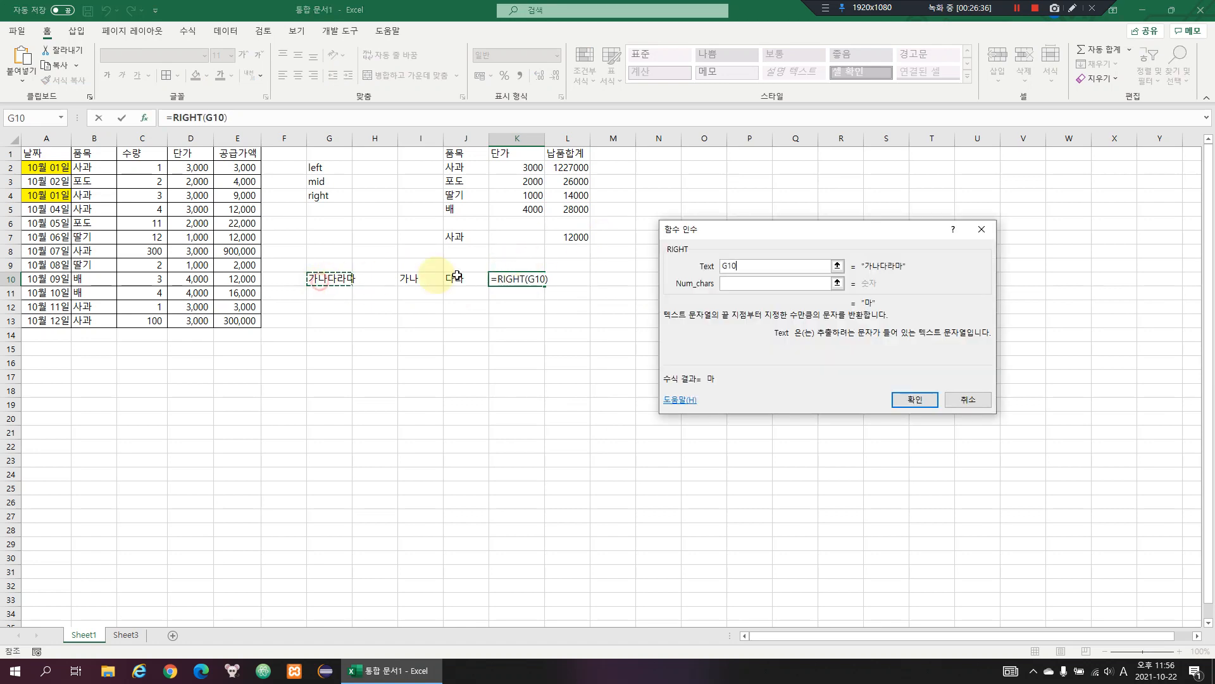
{"action": "left_click", "coordinate": [732, 284]}
{"action": "type", "text": "1"}
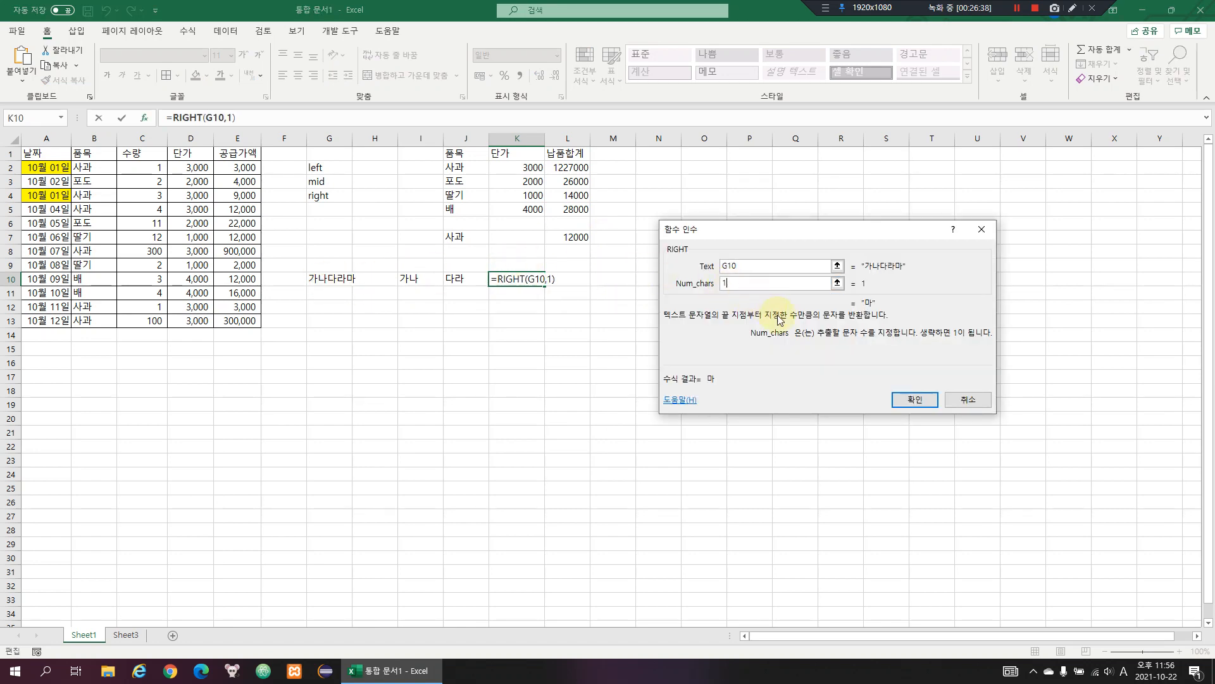
{"action": "left_click", "coordinate": [910, 400]}
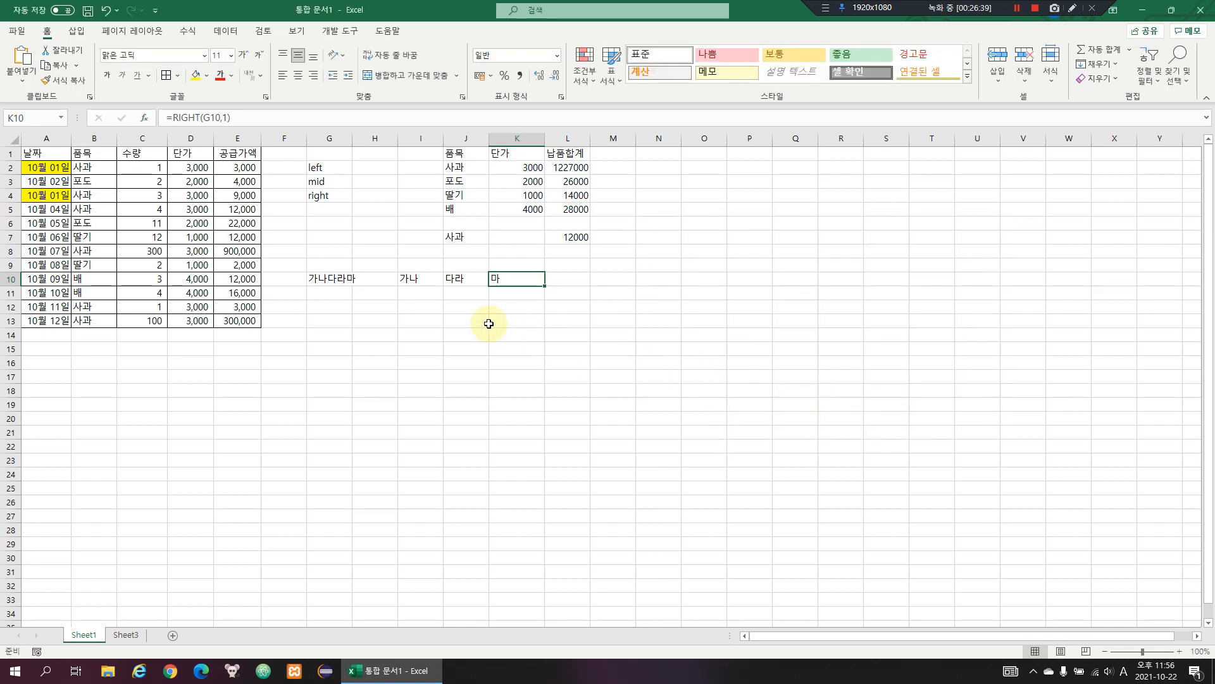
Review the LEFT, MID and RIGHT formulas in cells I10 to K10 one by one
{"action": "left_click", "coordinate": [405, 292]}
{"action": "left_click_drag", "start_coordinate": [431, 279], "coordinate": [500, 288]}
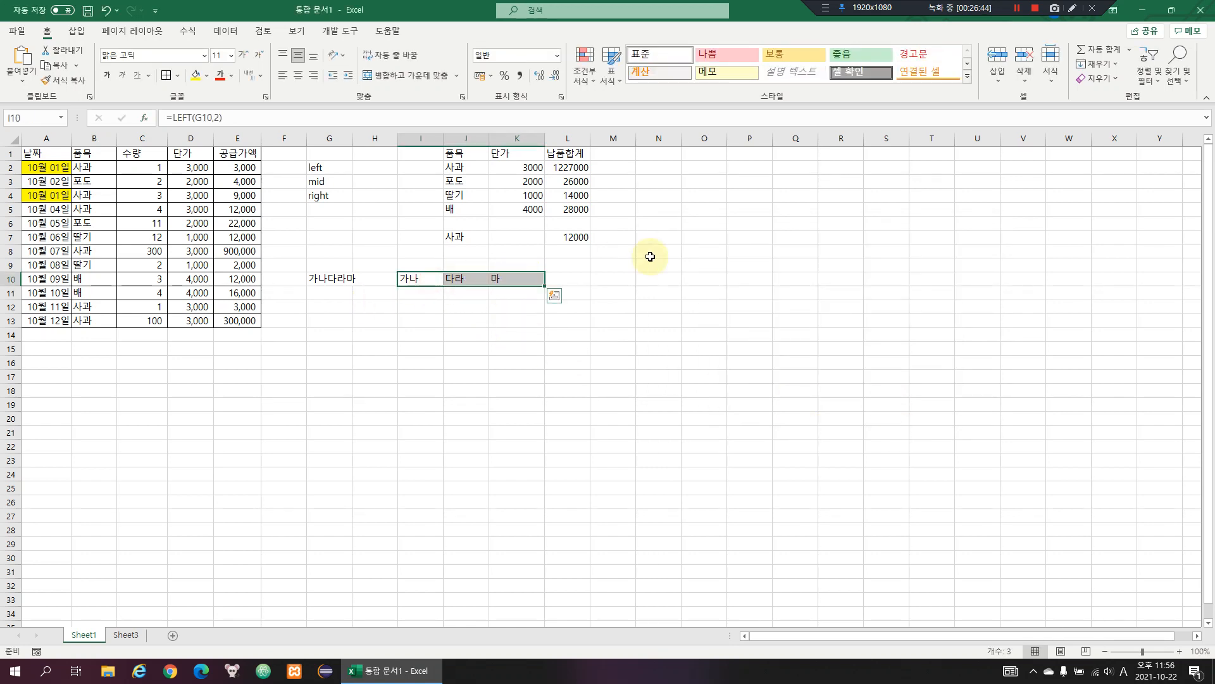
{"action": "left_click", "coordinate": [427, 277]}
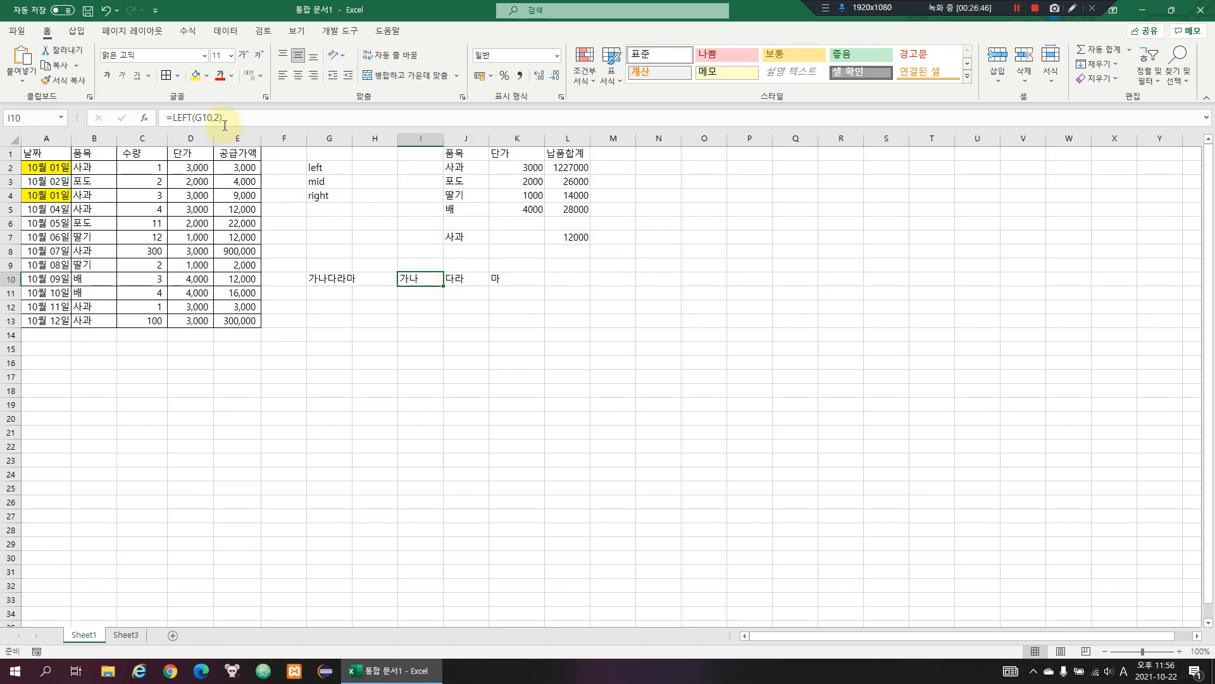
{"action": "key", "text": "Right"}
{"action": "key", "text": "Right"}
{"action": "key", "text": "Left"}
{"action": "key", "text": "Left"}
{"action": "key", "text": "Right"}
{"action": "key", "text": "Right"}
{"action": "key", "text": "Left"}
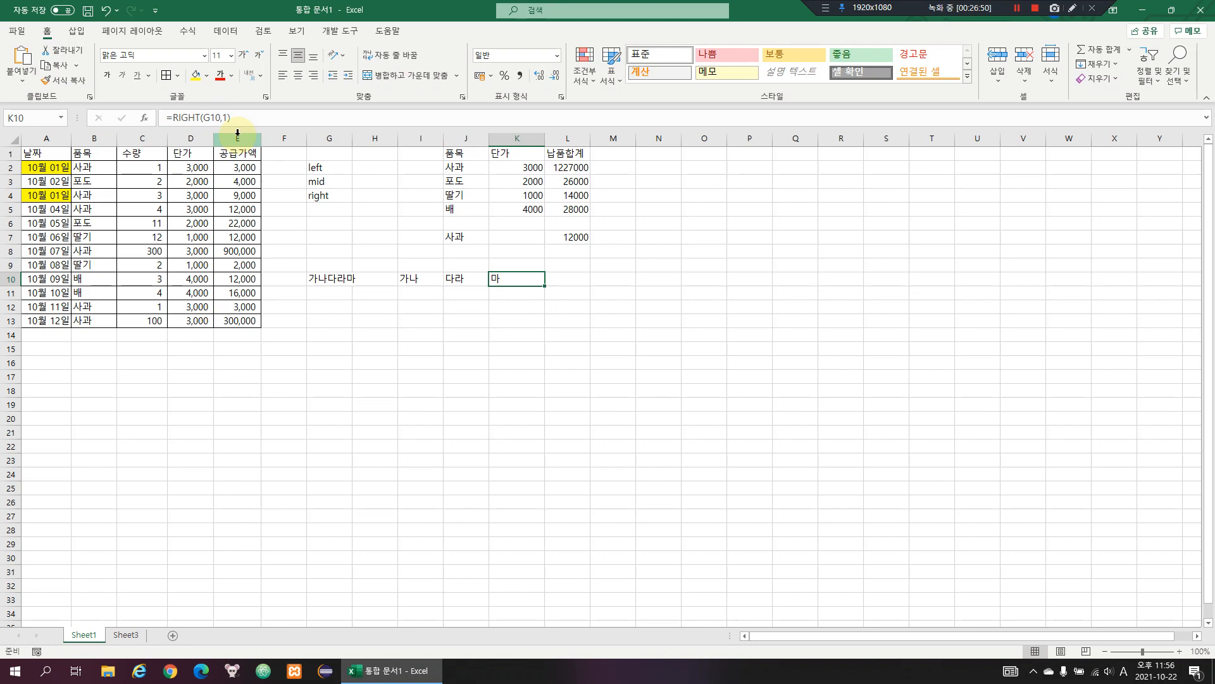
{"action": "key", "text": "Left"}
{"action": "key", "text": "Left"}
{"action": "key", "text": "Left"}
{"action": "key", "text": "Right"}
{"action": "key", "text": "Right"}
{"action": "key", "text": "Down"}
{"action": "key", "text": "Left"}
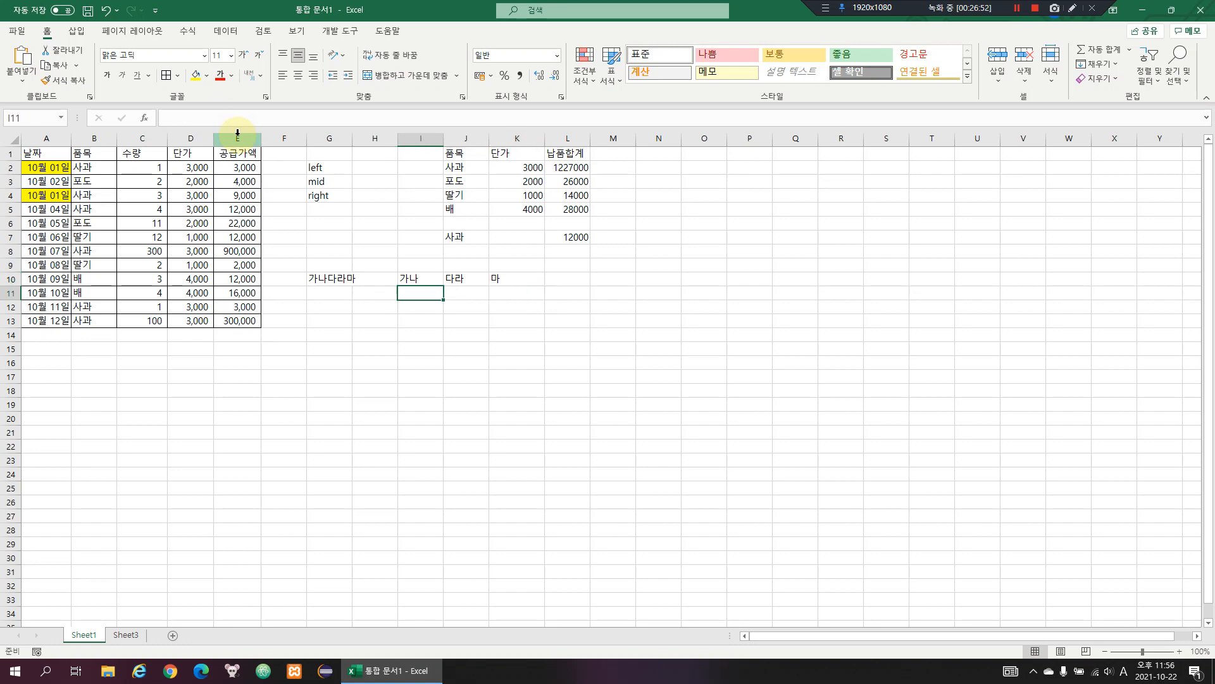
{"action": "key", "text": "Up"}
{"action": "key", "text": "Right"}
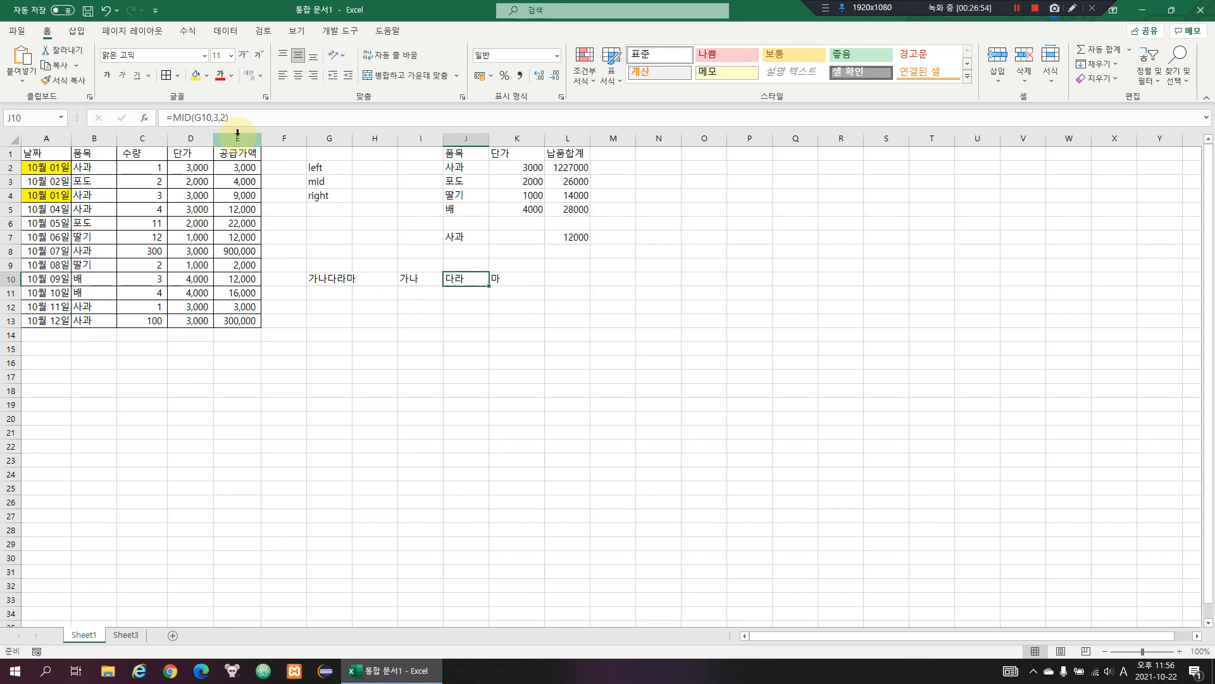
Start a FIND function in J11 with "다" as the Find_text argument
{"action": "key", "text": "Down"}
{"action": "type", "text": "=find"}
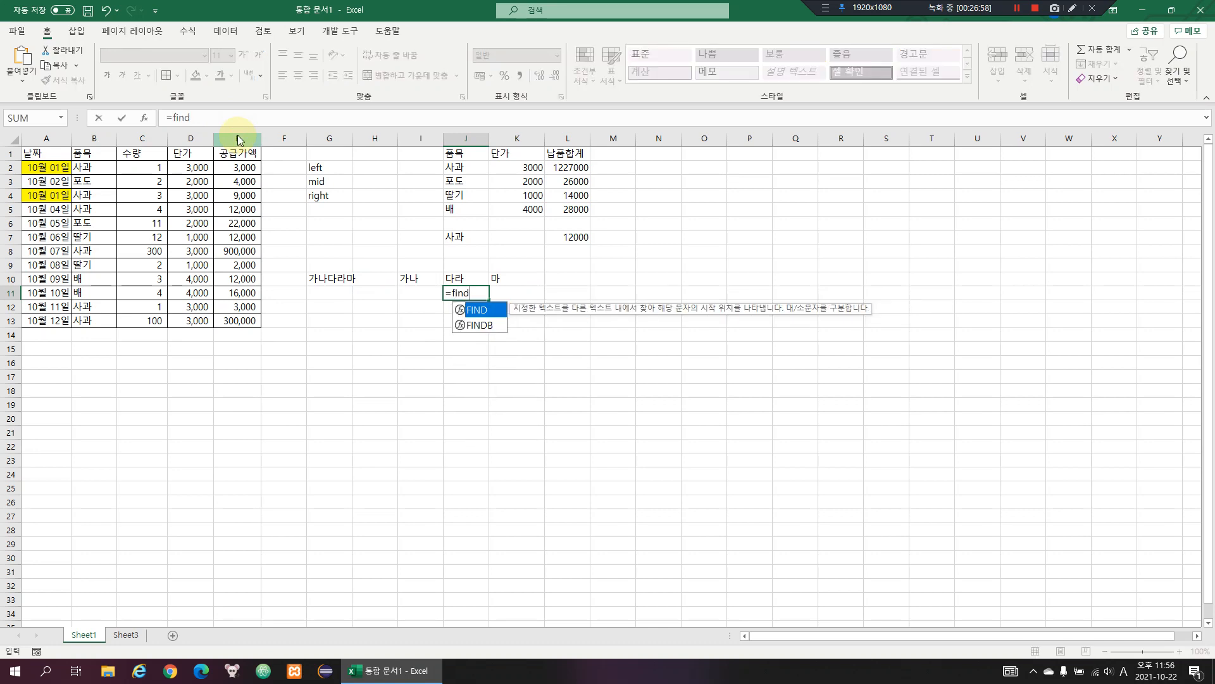
{"action": "key", "text": "ctrl+a"}
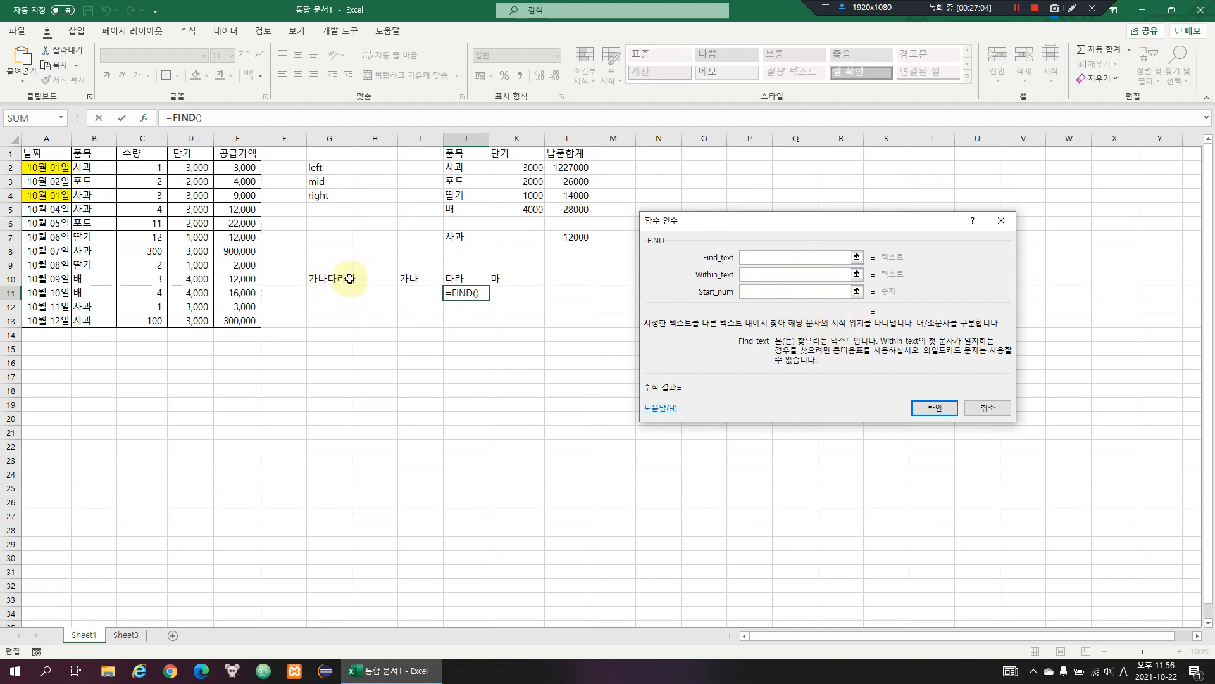
{"action": "type", "text": "\""}
{"action": "key", "text": "Hangul"}
{"action": "type", "text": "ㄷ"}
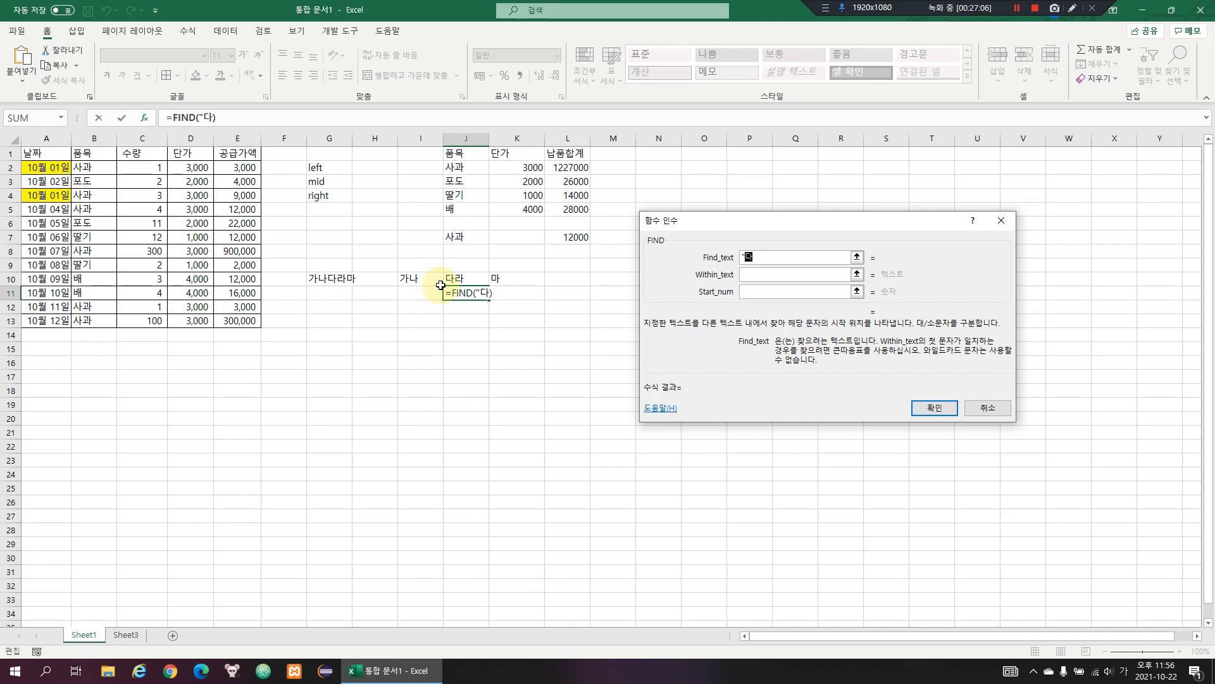
{"action": "type", "text": "ㅏ\""}
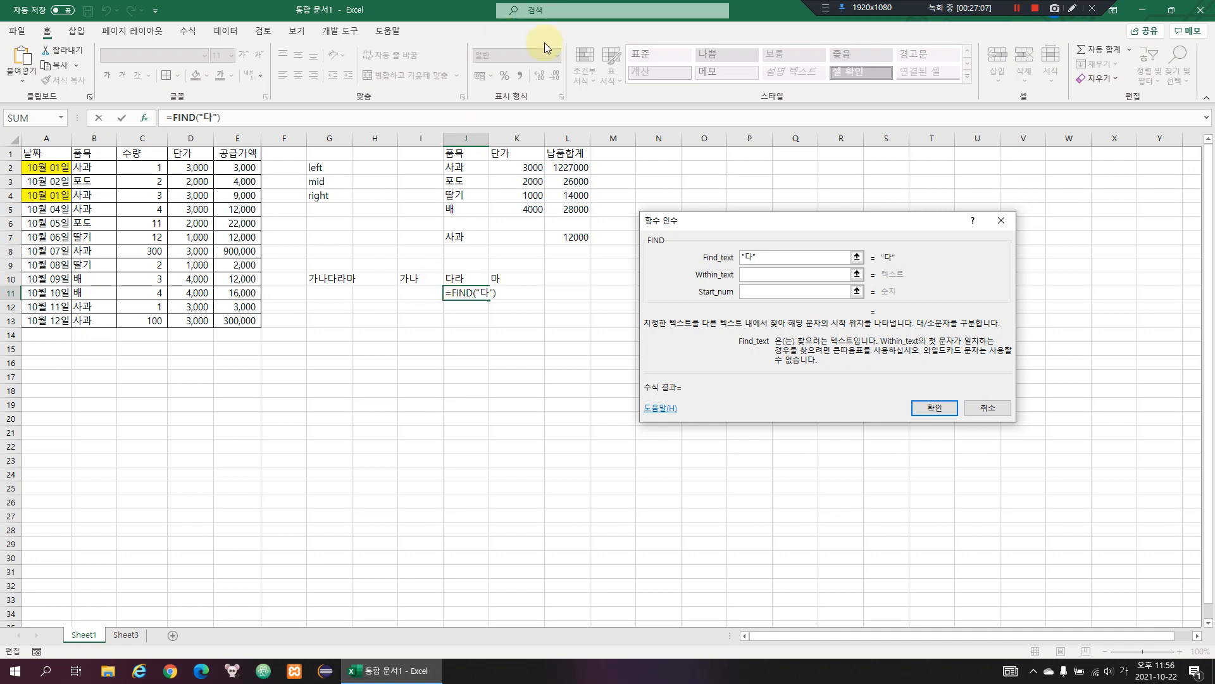
Set the FIND function's Within_text to G10, leave Start_num empty, and apply the formula to J11
{"action": "left_click", "coordinate": [754, 277]}
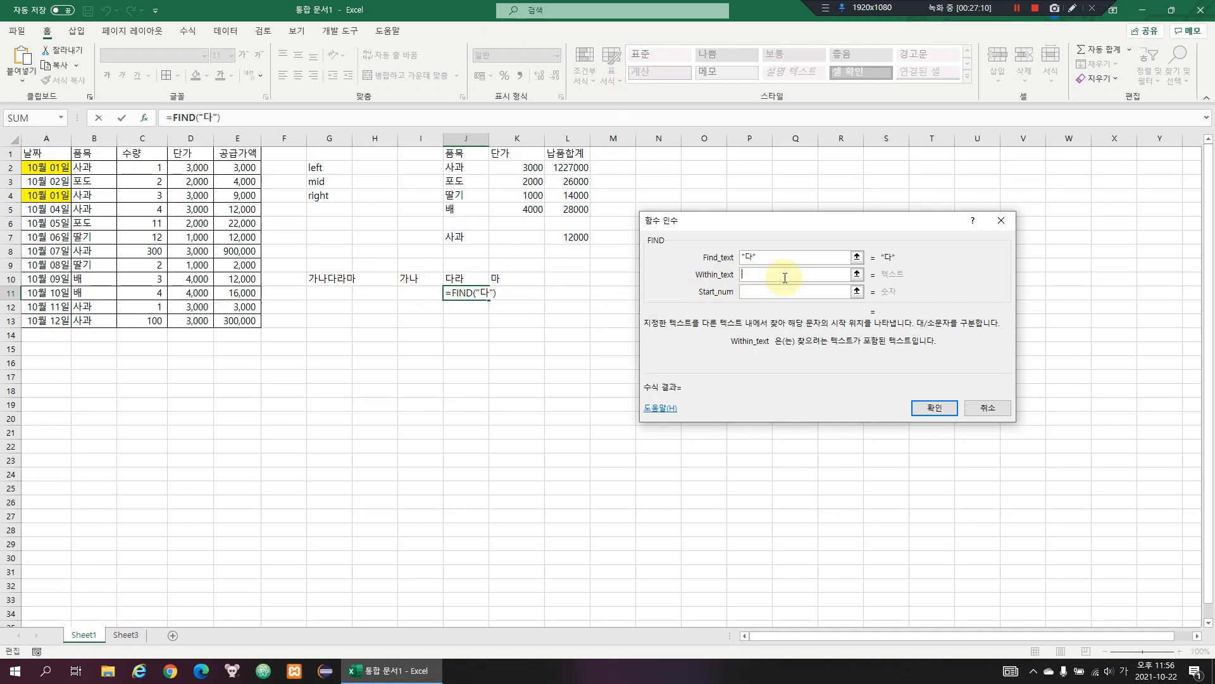
{"action": "left_click_drag", "start_coordinate": [768, 257], "coordinate": [747, 259]}
{"action": "left_click", "coordinate": [763, 275]}
{"action": "left_click", "coordinate": [752, 259]}
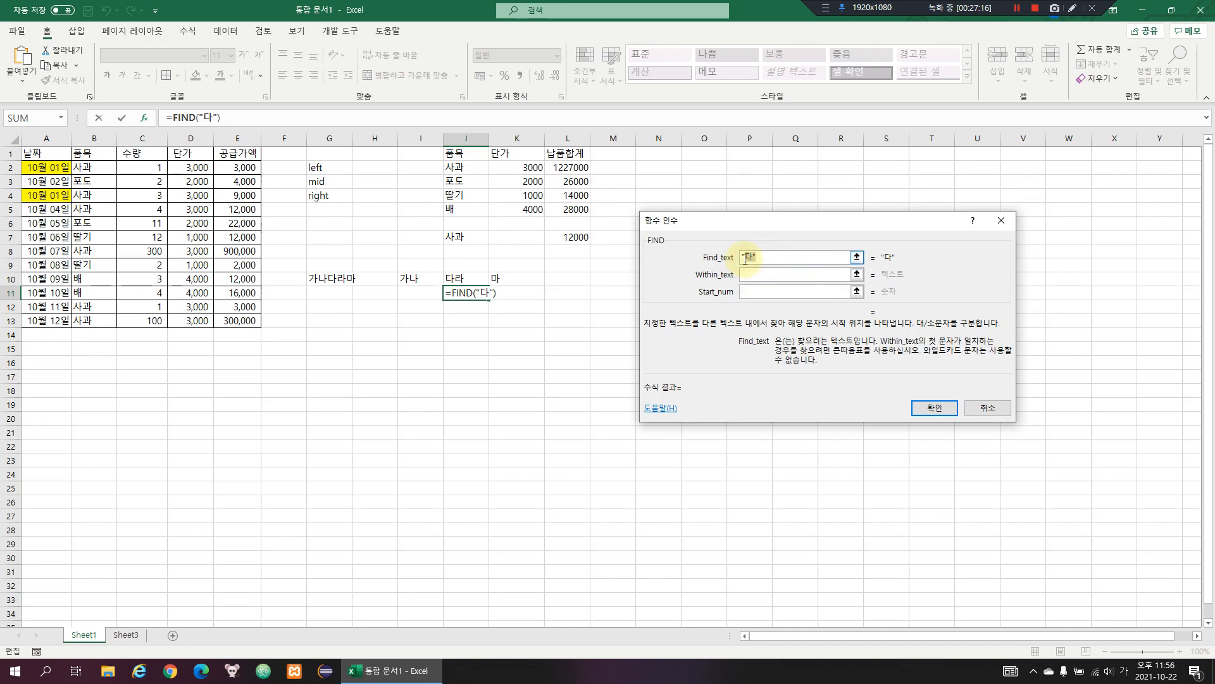
{"action": "left_click", "coordinate": [779, 258]}
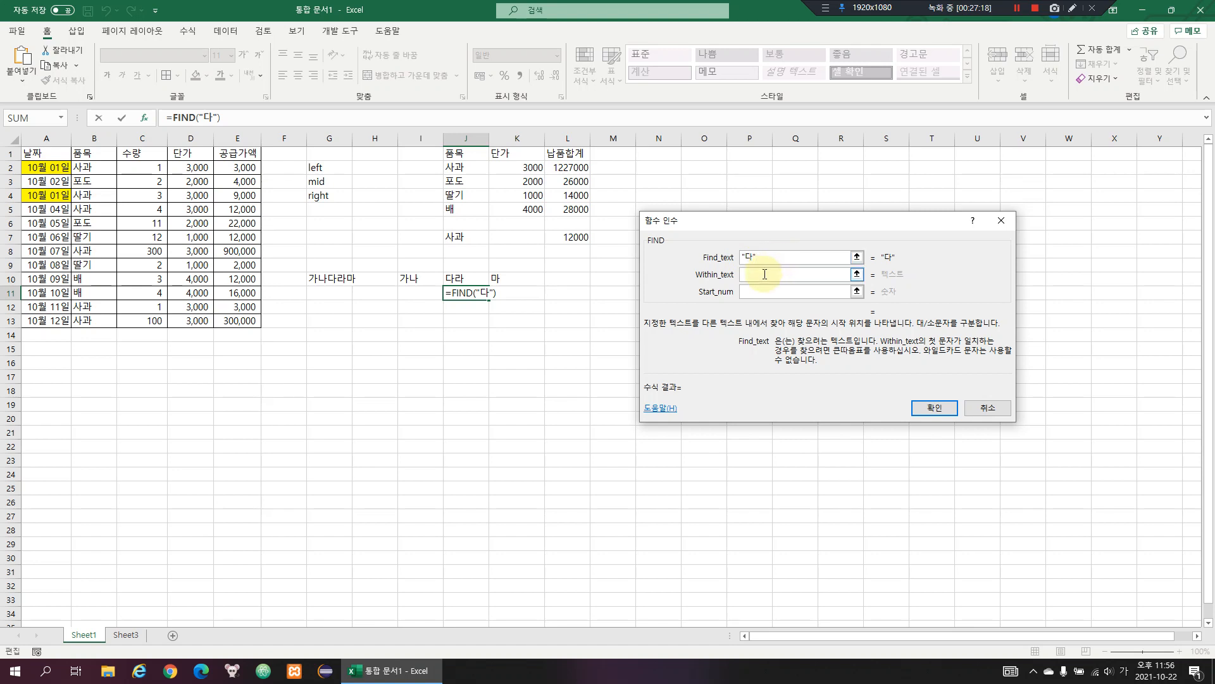
{"action": "left_click", "coordinate": [765, 274]}
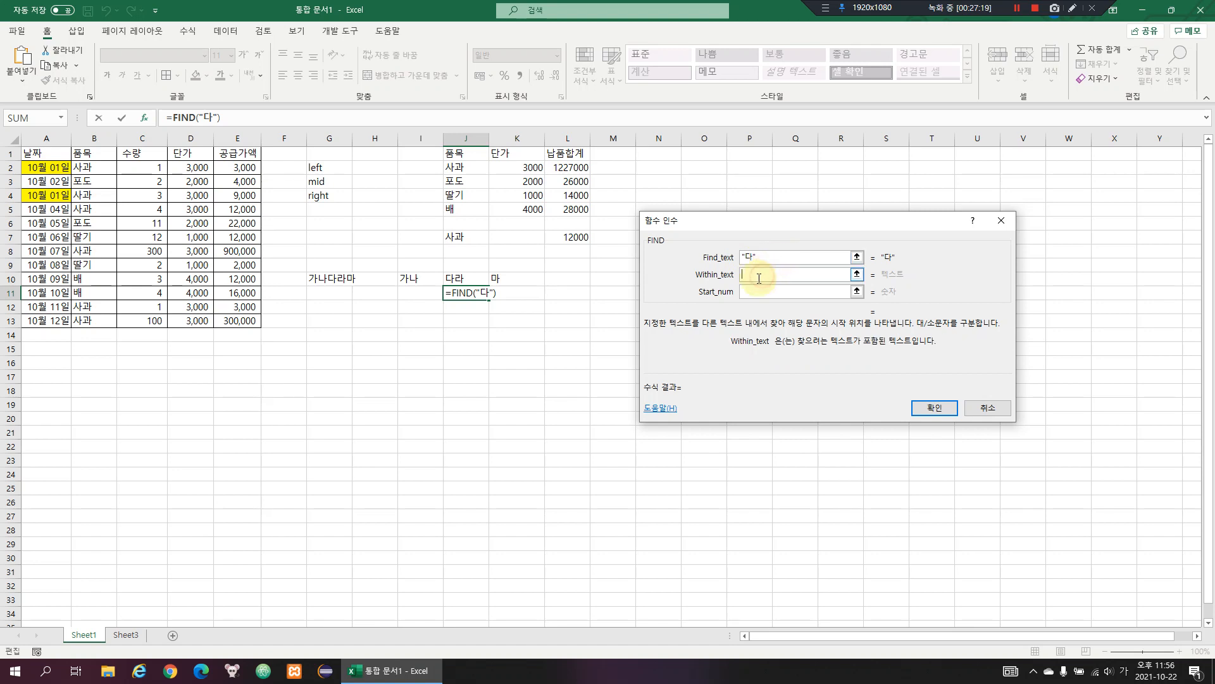
{"action": "left_click", "coordinate": [333, 279]}
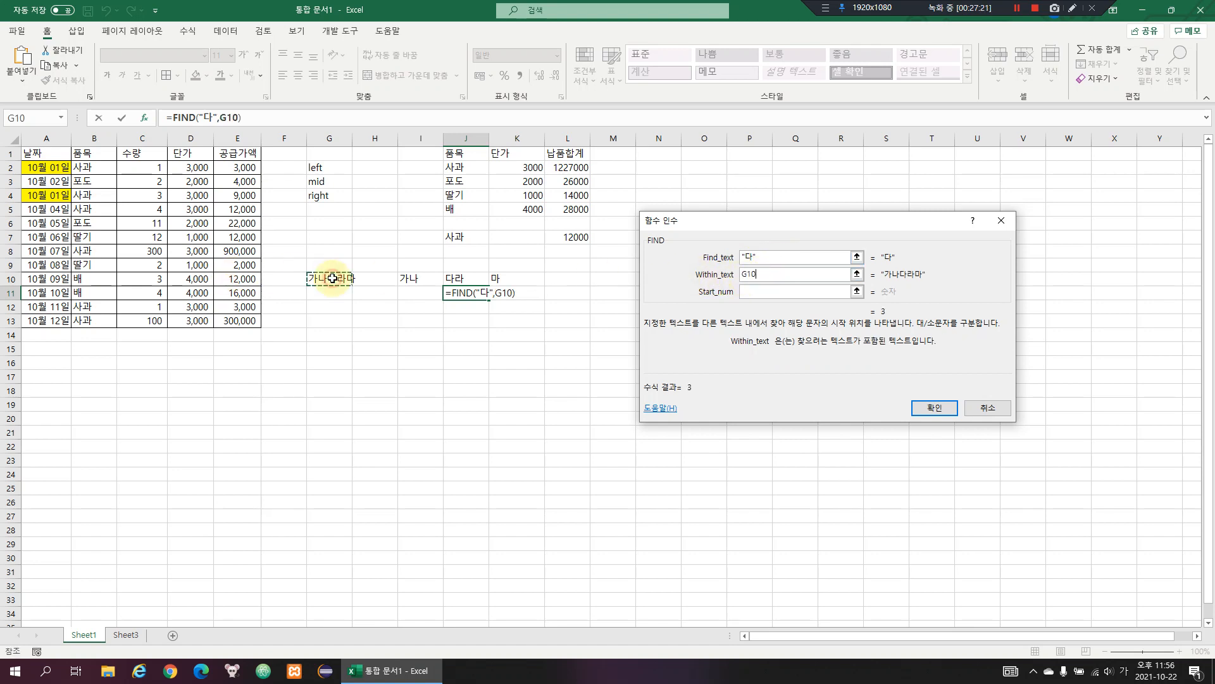
{"action": "left_click", "coordinate": [766, 293]}
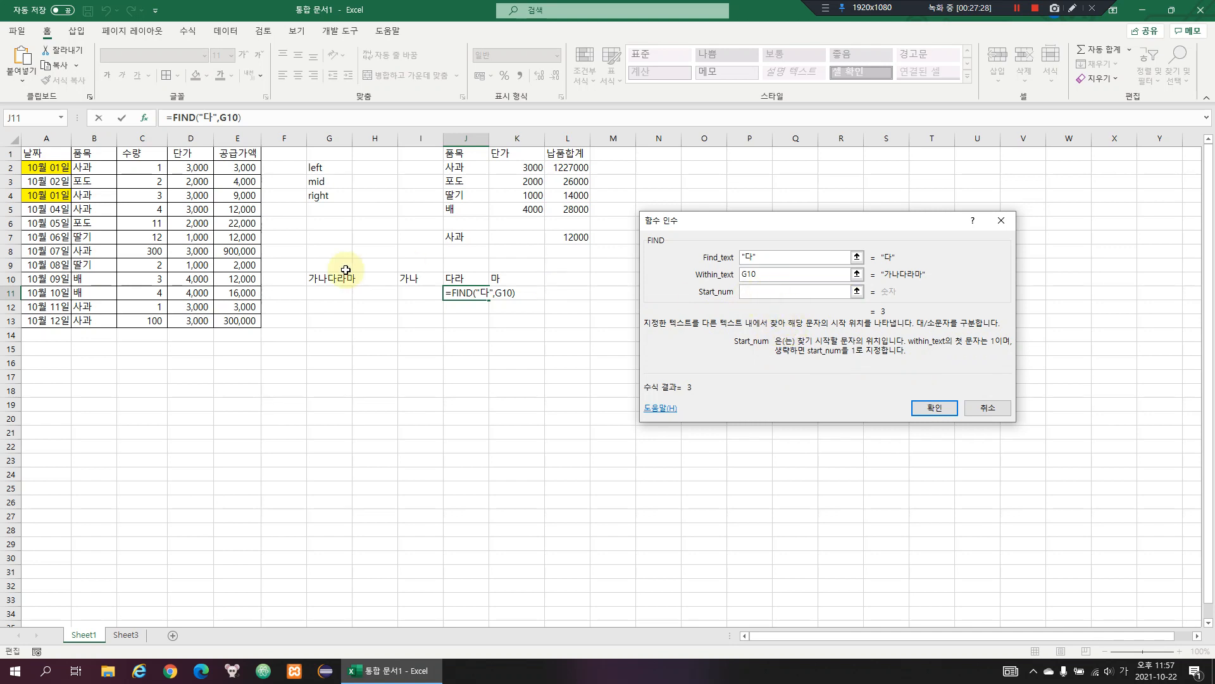
{"action": "left_click", "coordinate": [928, 407]}
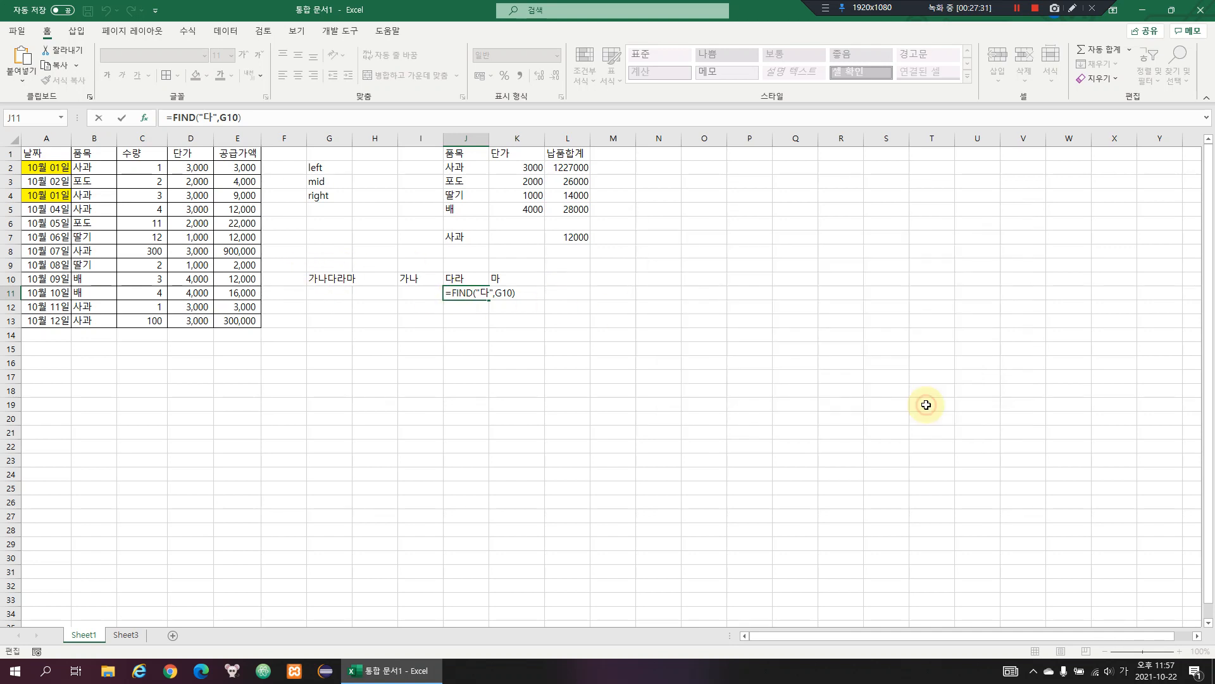
Compare the Start_num argument of the MID formula in J10 with the FIND formula in J11
{"action": "left_click", "coordinate": [331, 281]}
{"action": "left_click", "coordinate": [473, 297]}
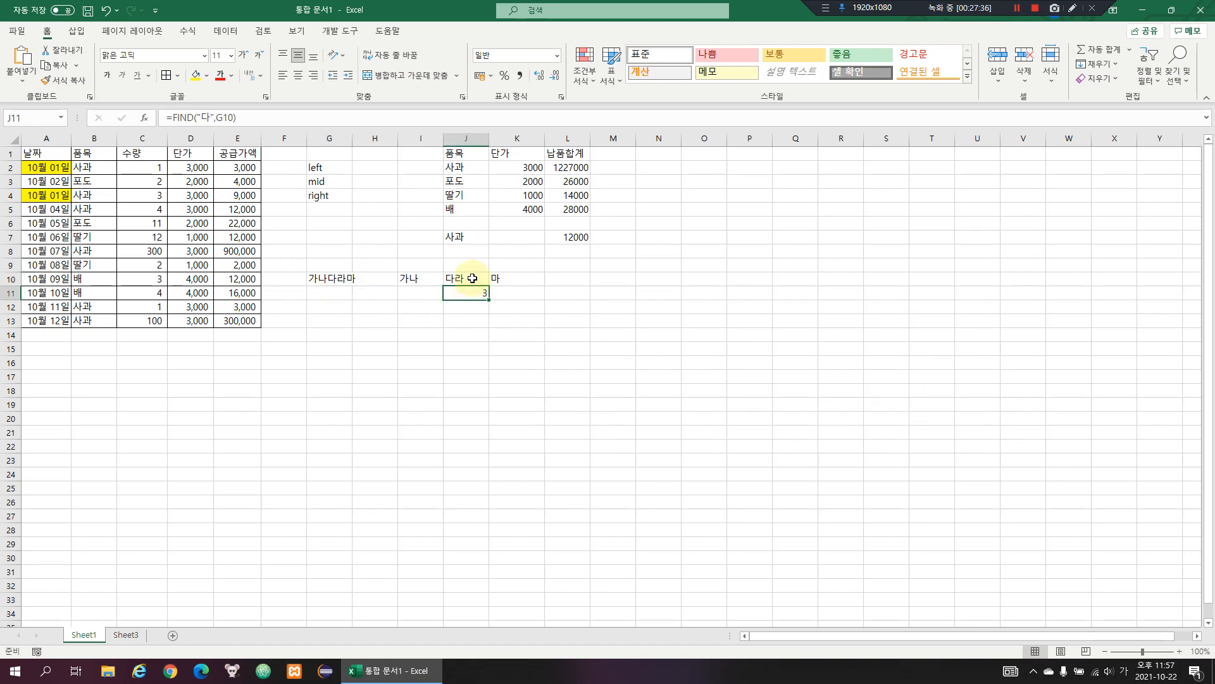
{"action": "left_click", "coordinate": [472, 278]}
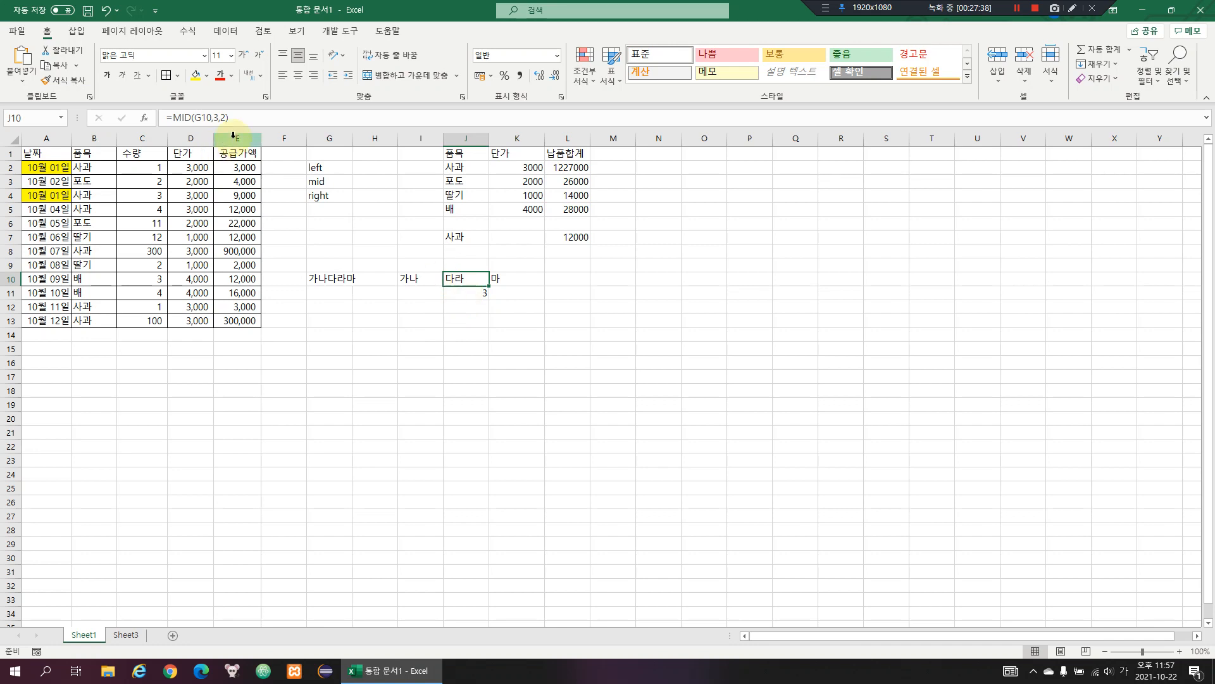
{"action": "left_click", "coordinate": [217, 117]}
{"action": "double_click", "coordinate": [218, 118]}
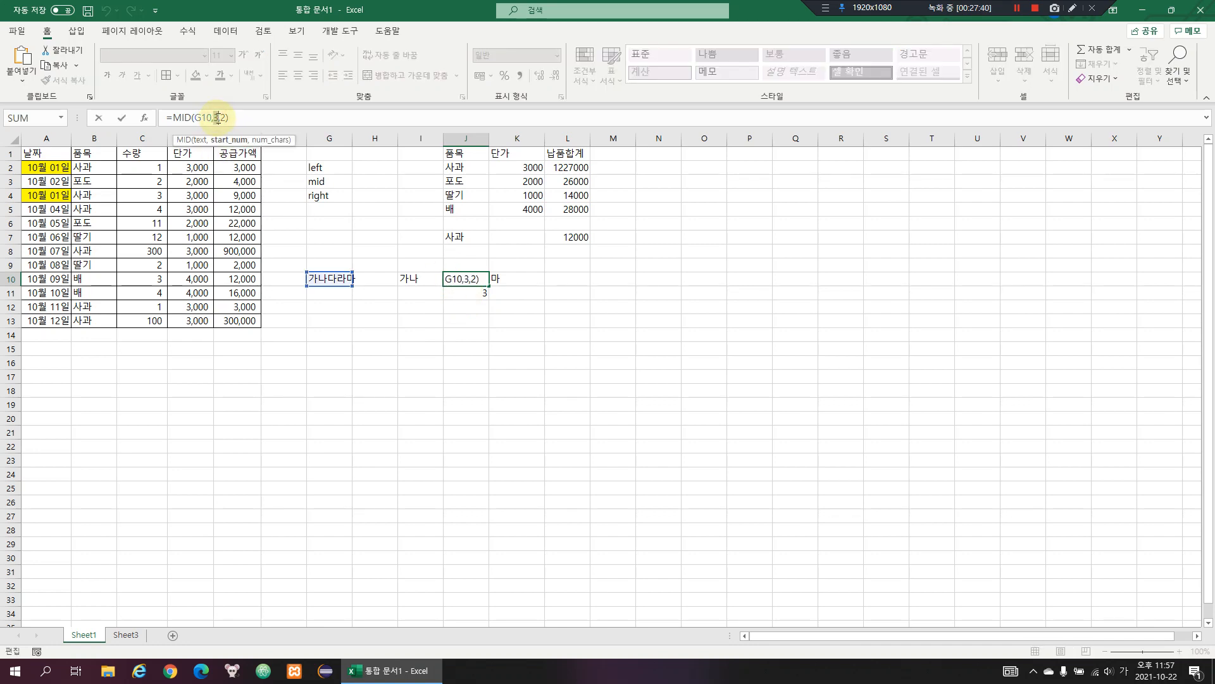
{"action": "left_click", "coordinate": [459, 295]}
{"action": "key", "text": "Return"}
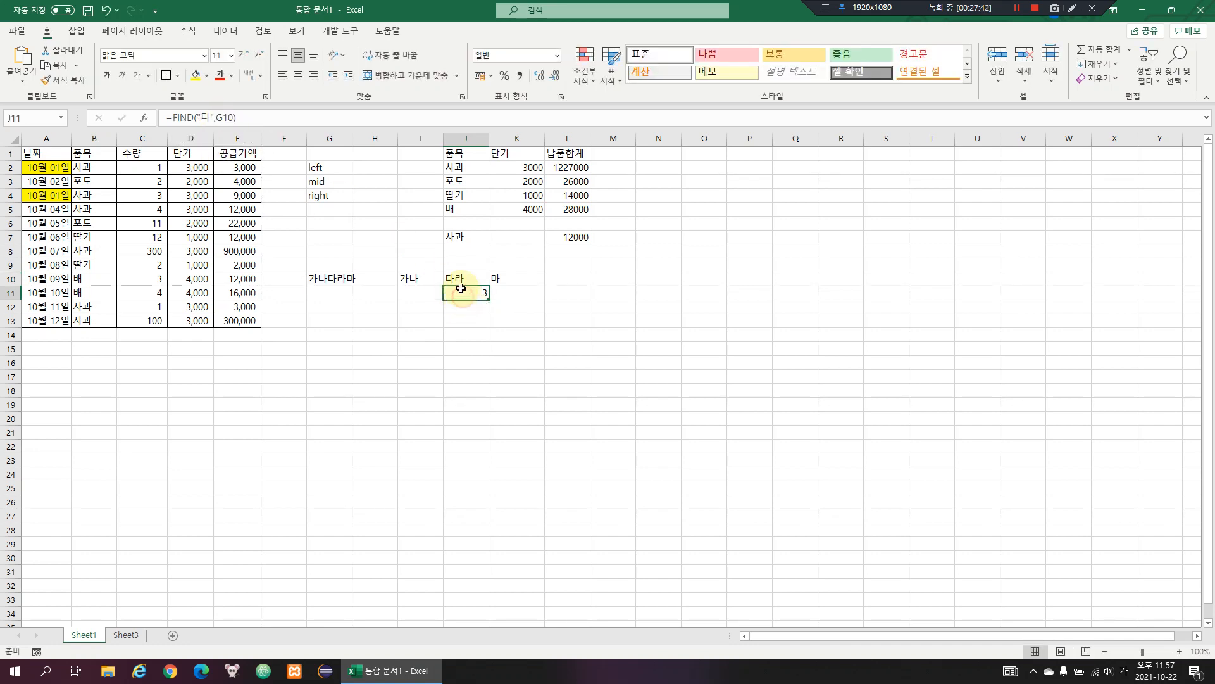
Cut the FIND("다",G10) expression out of the formula in J11, leaving the cell empty
{"action": "left_click", "coordinate": [227, 124]}
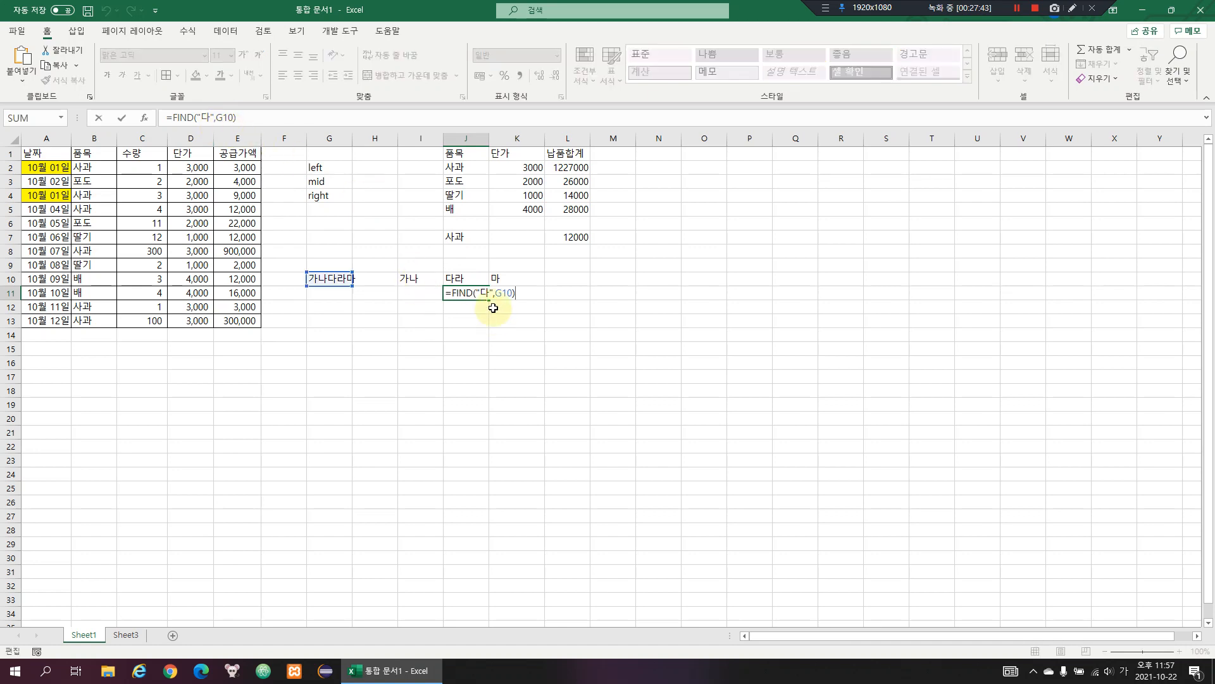
{"action": "left_click", "coordinate": [451, 294]}
{"action": "key", "text": "shift+End"}
{"action": "key", "text": "Delete"}
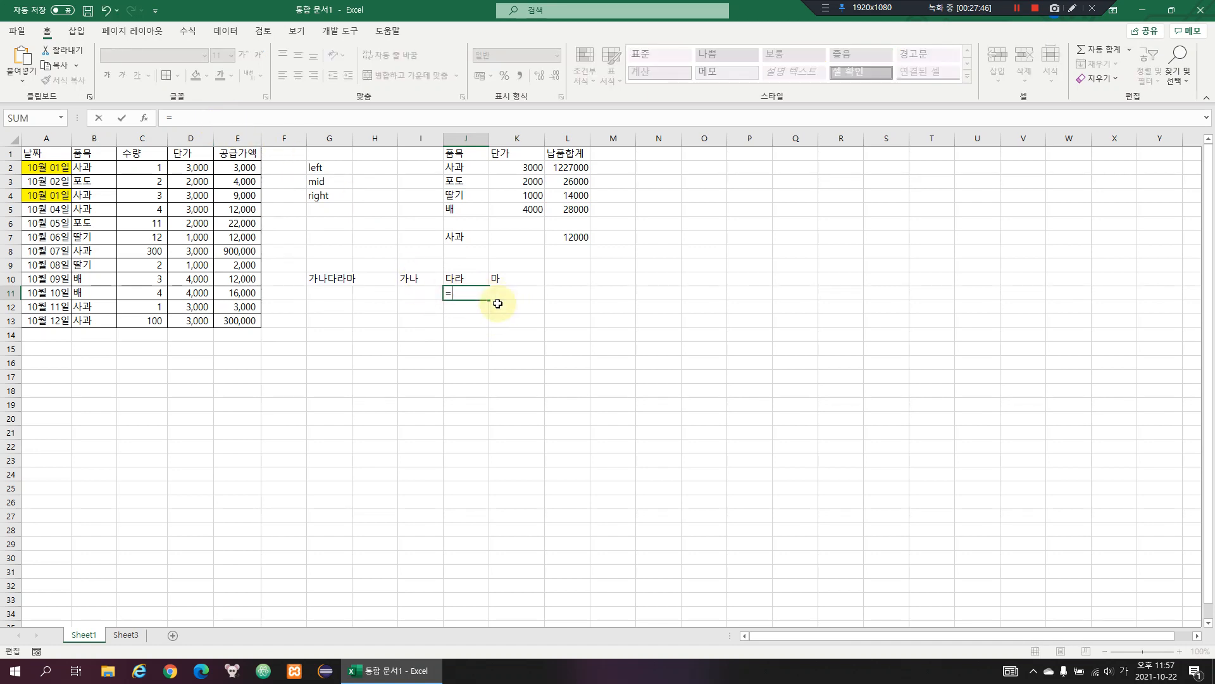
{"action": "key", "text": "Escape"}
{"action": "key", "text": "Up"}
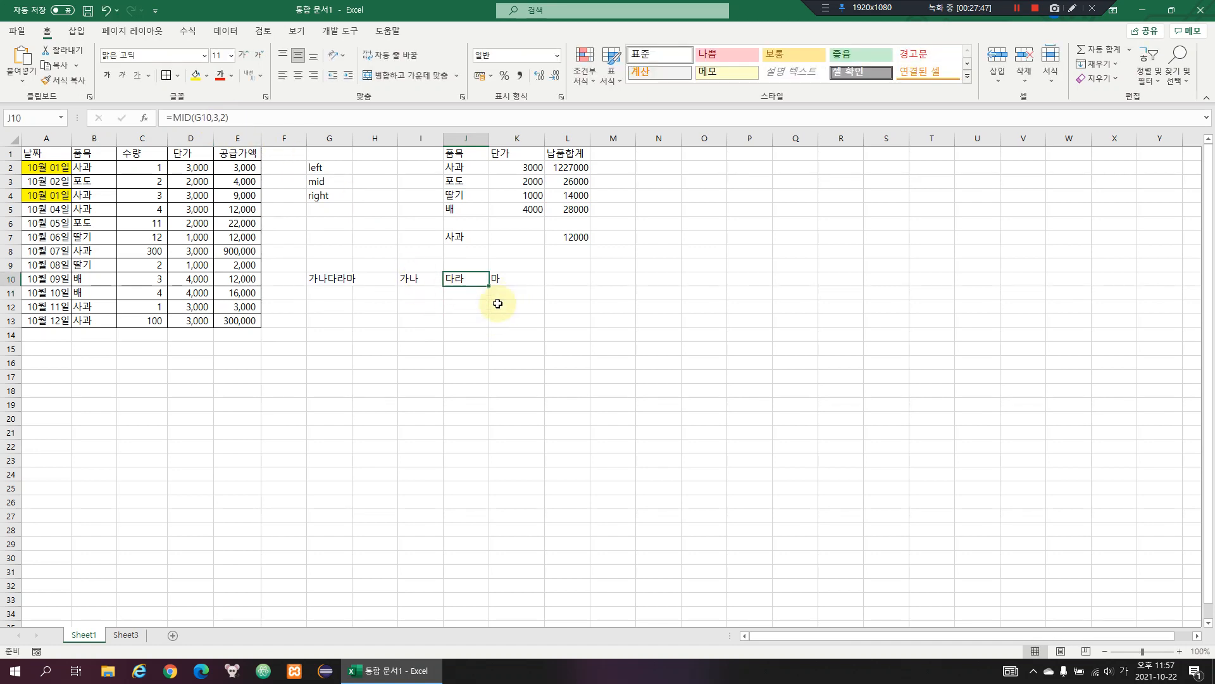
Replace the Start_num value in J10's MID formula with the cut expression, giving =MID(G10,FIND("다",G10),2)
{"action": "left_click", "coordinate": [212, 117]}
{"action": "left_click", "coordinate": [214, 117]}
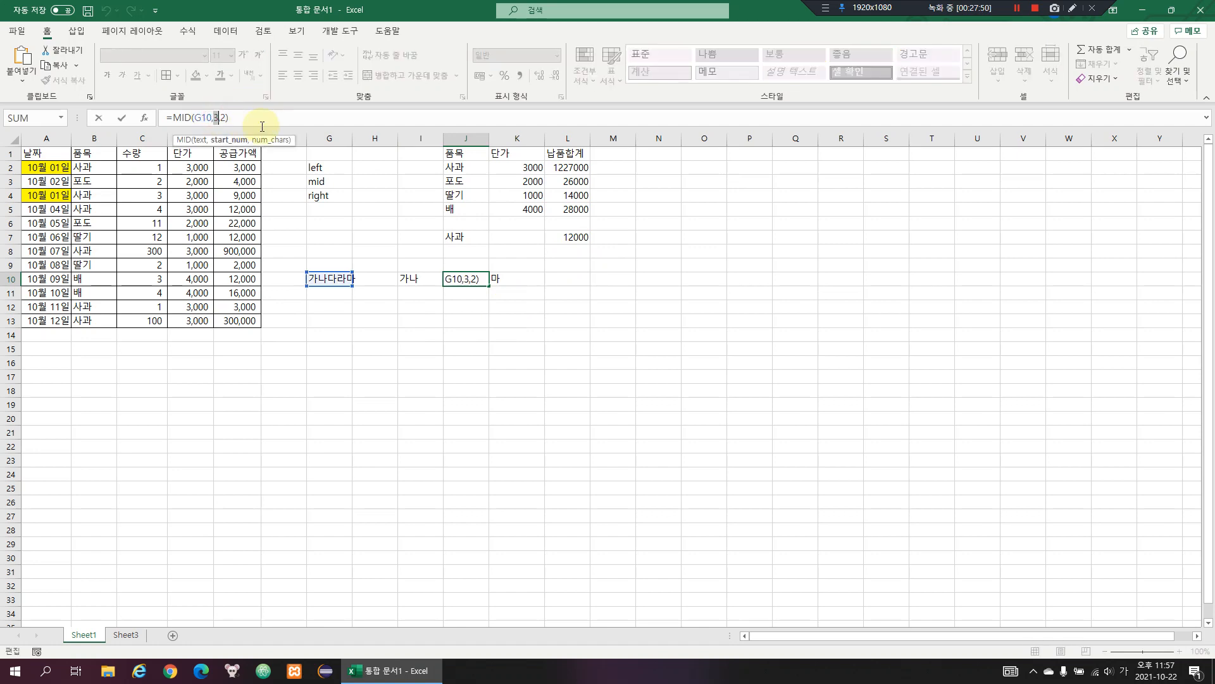
{"action": "key", "text": "ctrl+v"}
{"action": "key", "text": "ctrl+Return"}
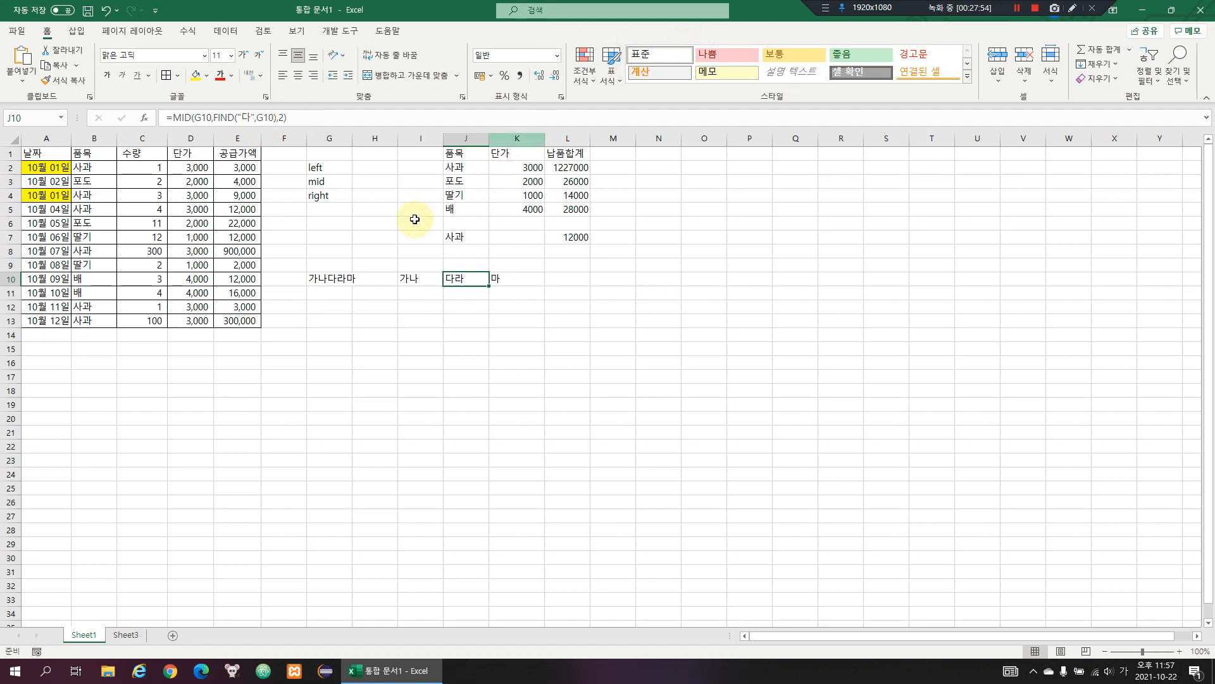
Examine the nested FIND and the Num_chars argument in J10's MID formula without changing them
{"action": "key", "text": "F2"}
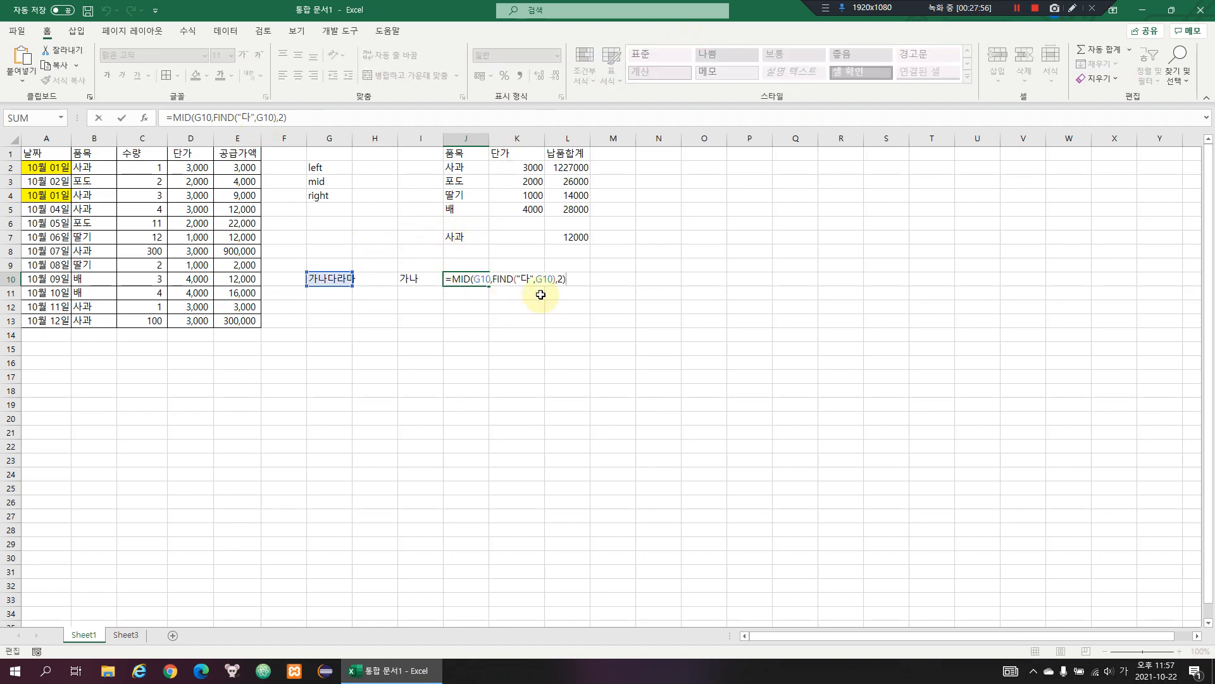
{"action": "key", "text": "ctrl+Return"}
{"action": "key", "text": "F2"}
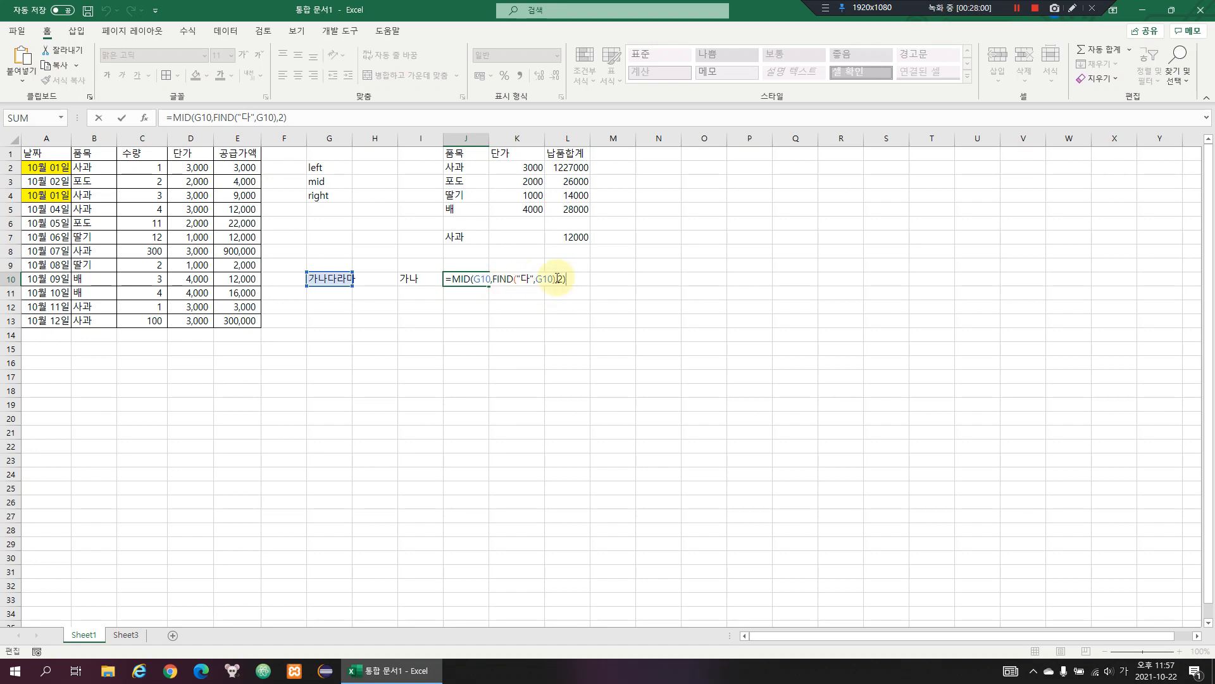
{"action": "left_click", "coordinate": [556, 279]}
{"action": "left_click_drag", "start_coordinate": [564, 280], "coordinate": [565, 280]}
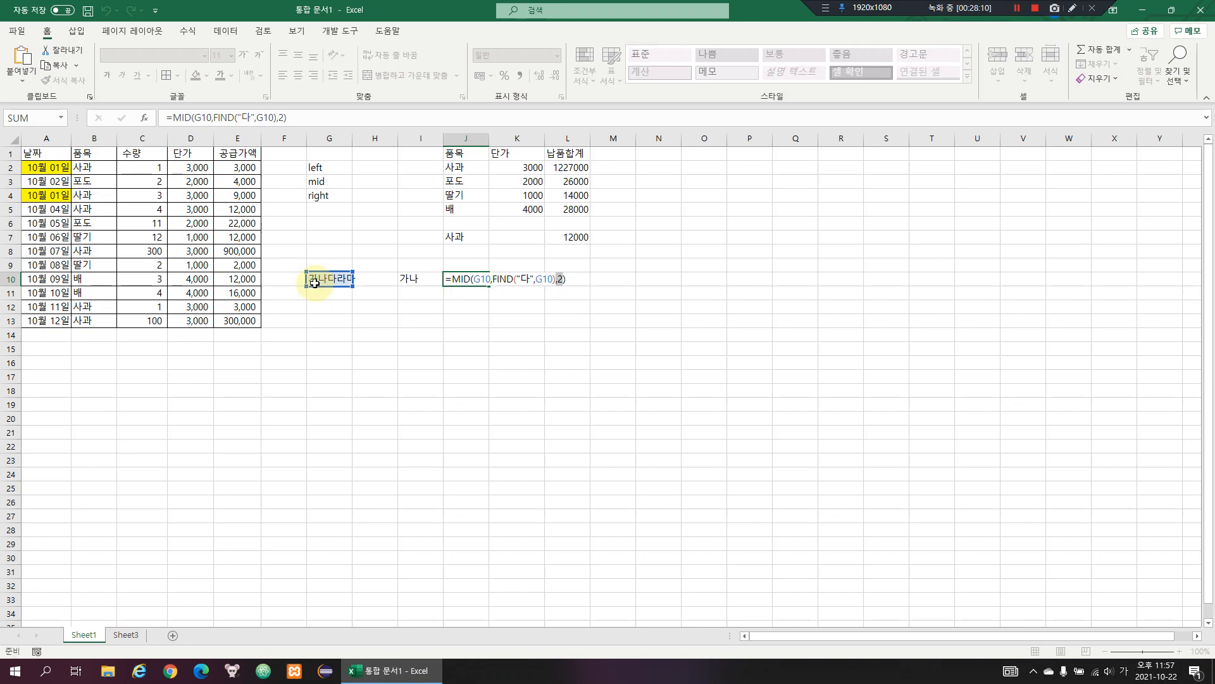
{"action": "key", "text": "ctrl+Return"}
{"action": "key", "text": "F2"}
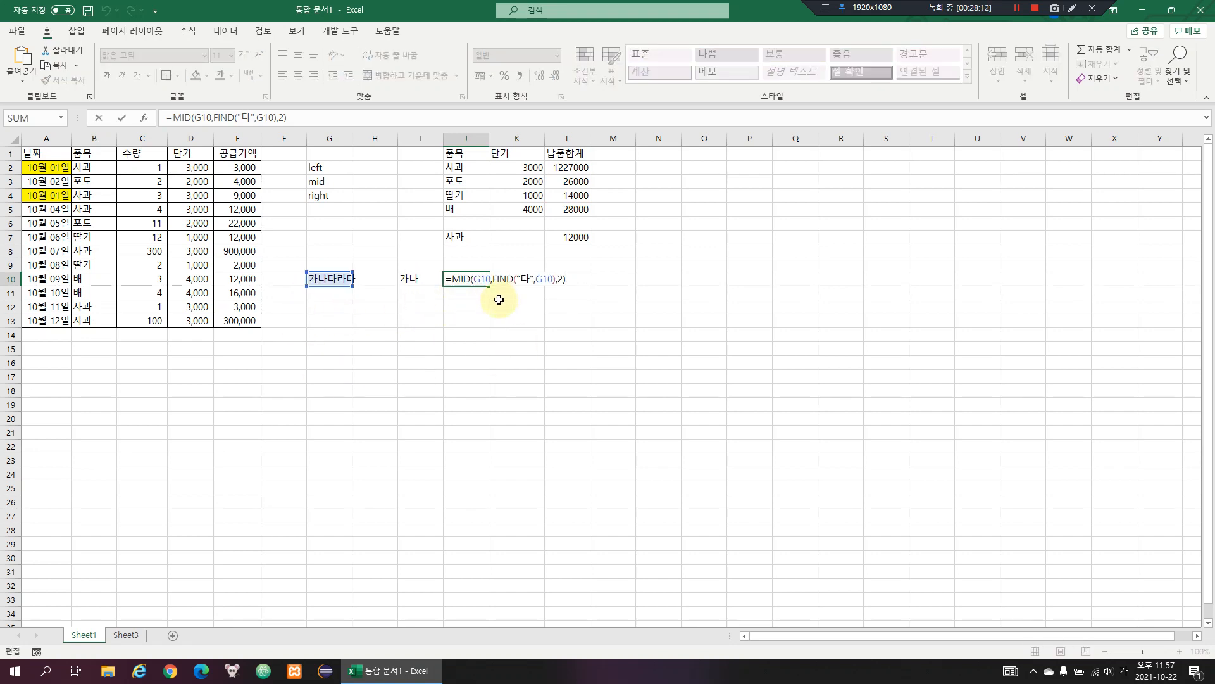
{"action": "key", "text": "Return"}
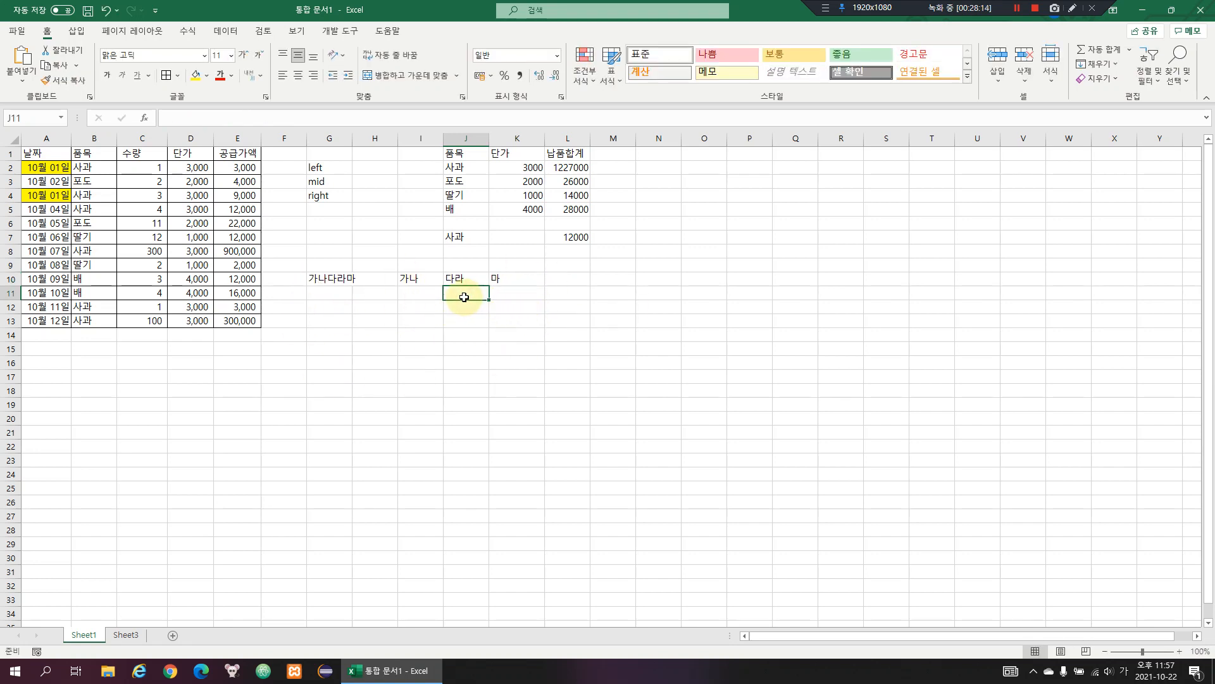
Calculate the length of the G10 text in J11 with =LEN(G10), and clear the cell
{"action": "type", "text": "="}
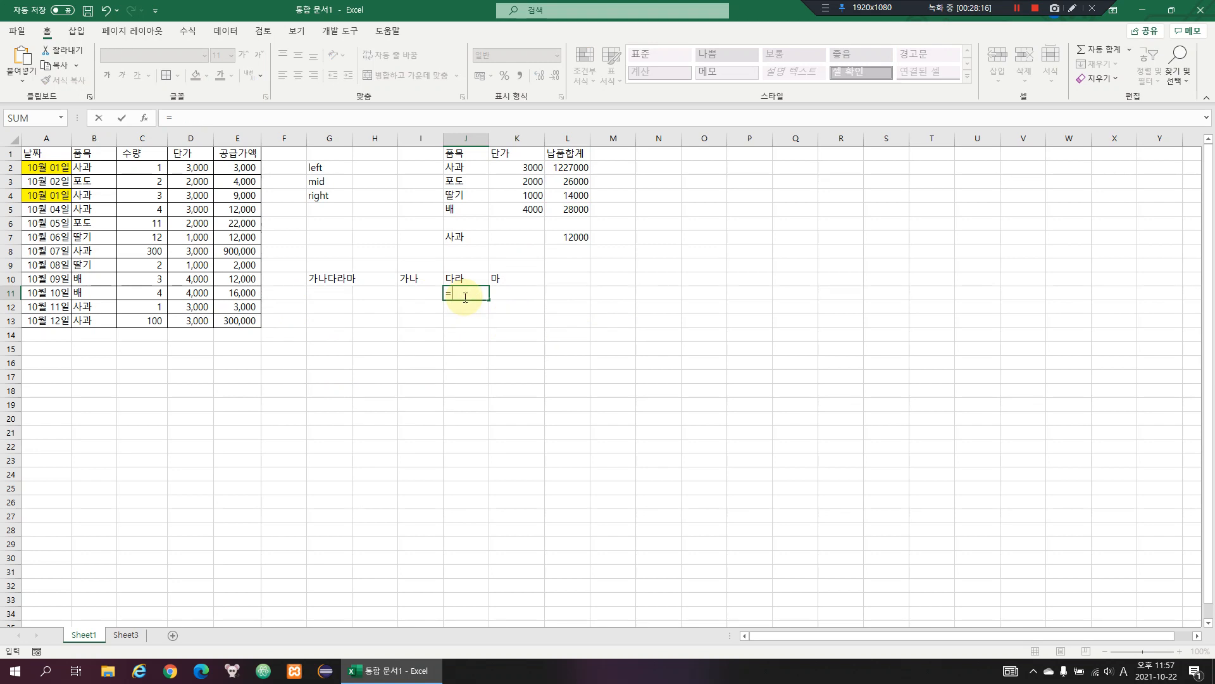
{"action": "type", "text": "ㄷlen"}
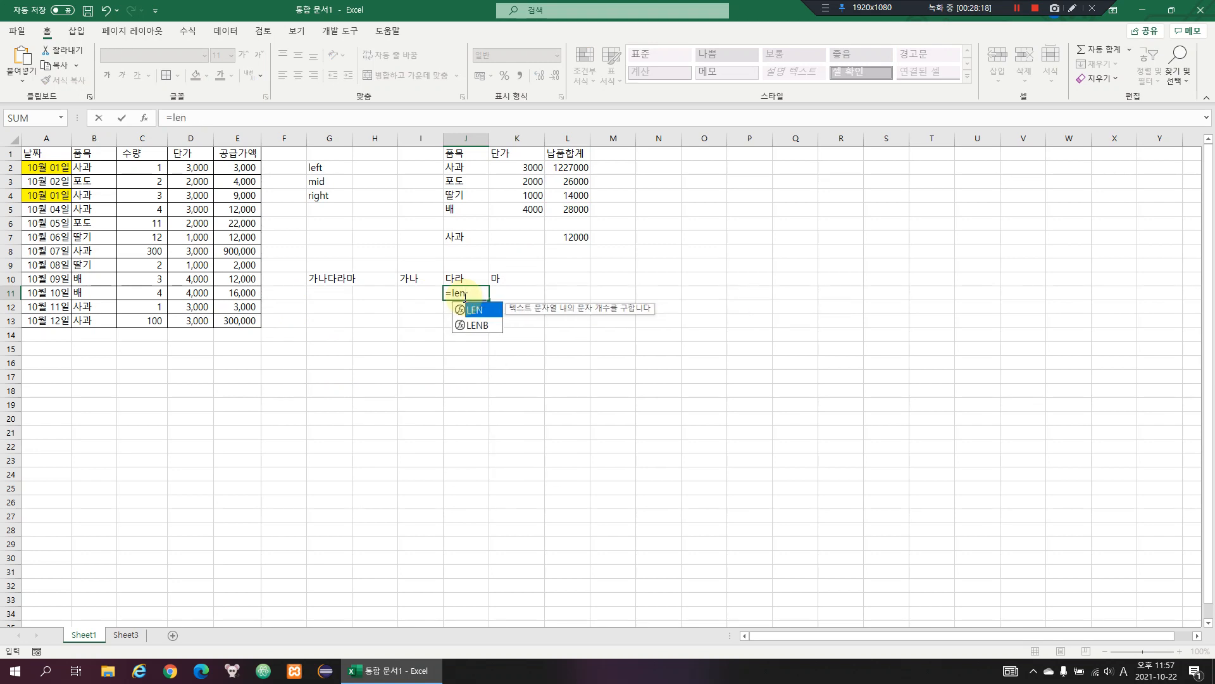
{"action": "key", "text": "ctrl+a"}
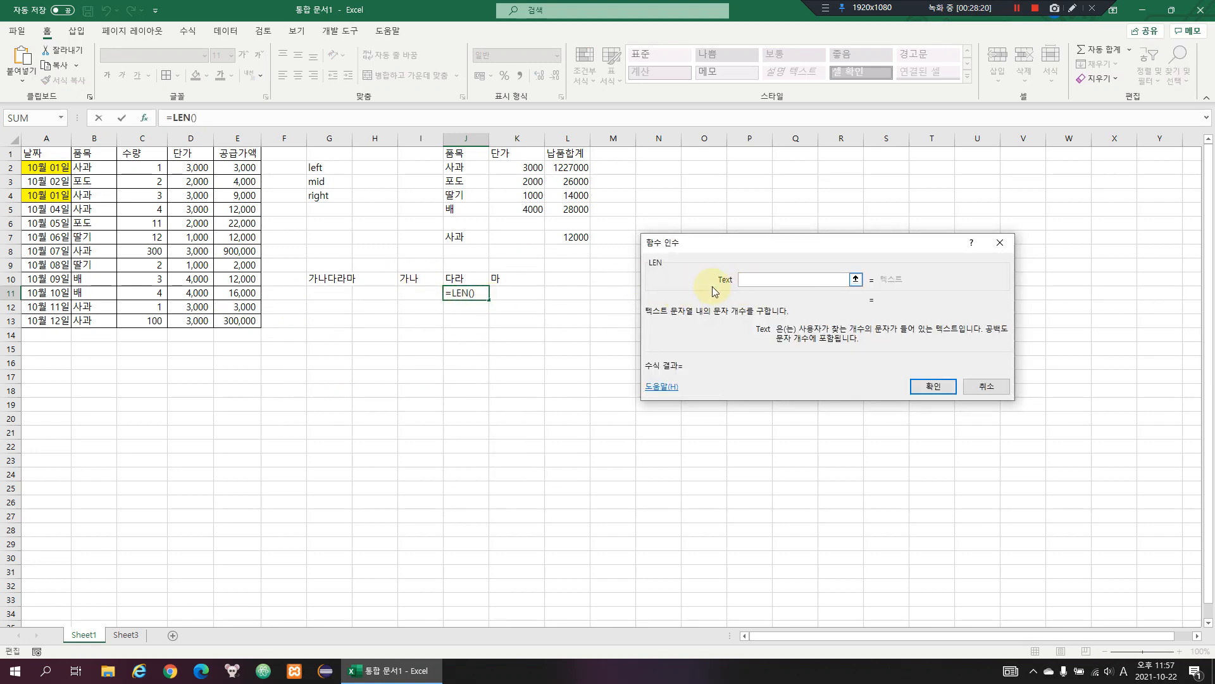
{"action": "left_click", "coordinate": [338, 279]}
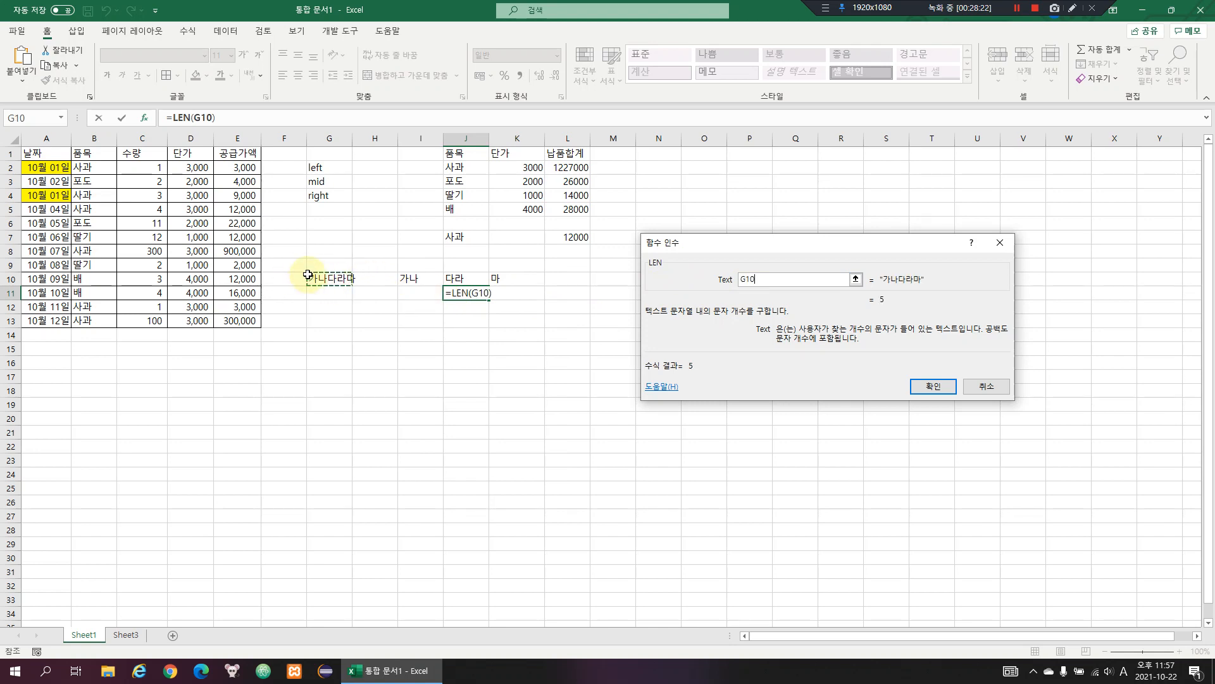
{"action": "left_click", "coordinate": [918, 386]}
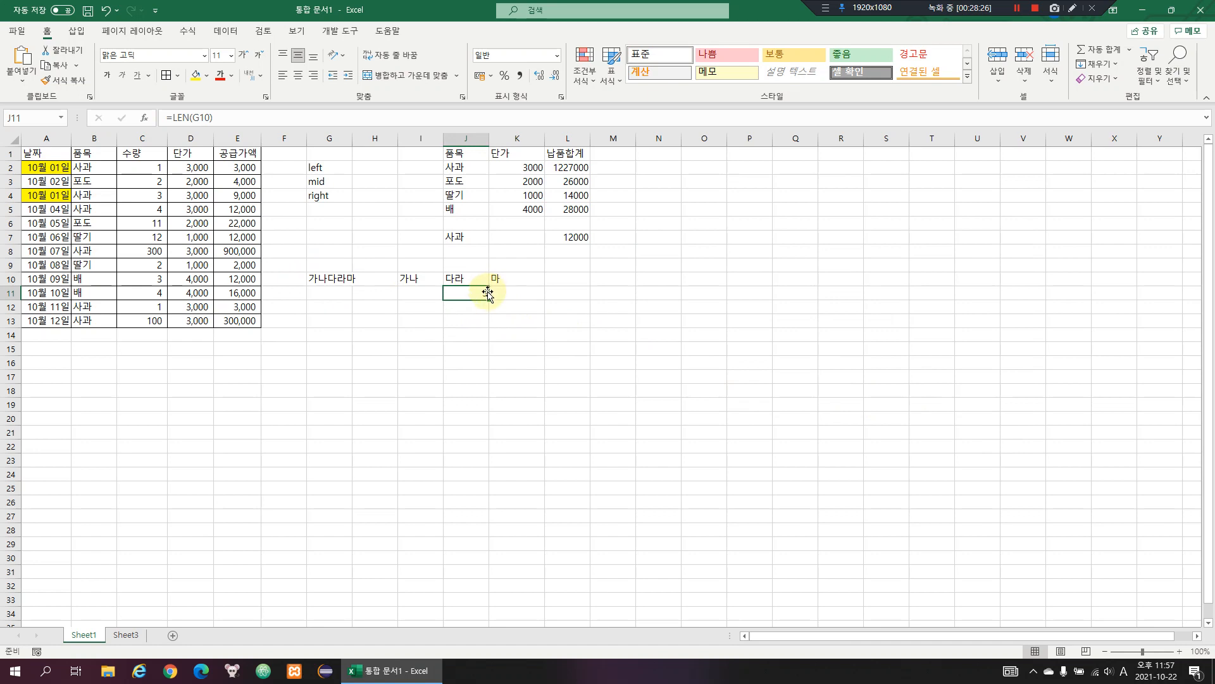
{"action": "key", "text": "Delete"}
Remove the Num_chars value from J10's MID formula and copy its nested FIND("다",G10) expression
{"action": "left_click", "coordinate": [477, 278]}
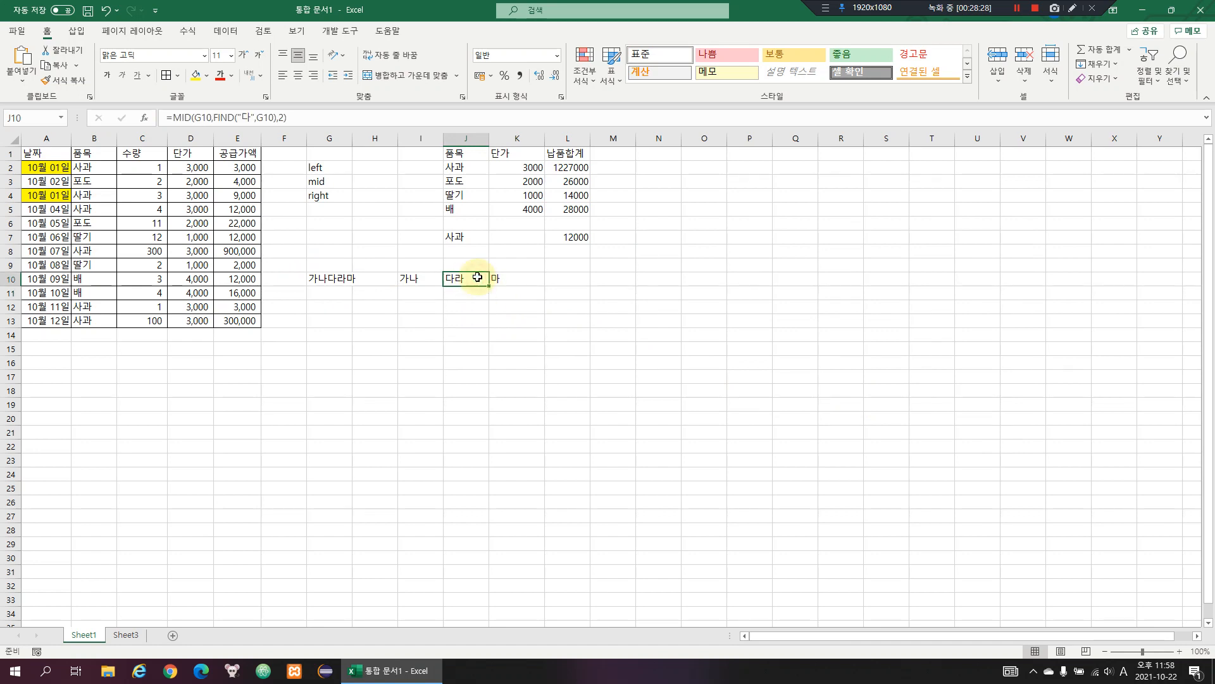
{"action": "left_click", "coordinate": [284, 119]}
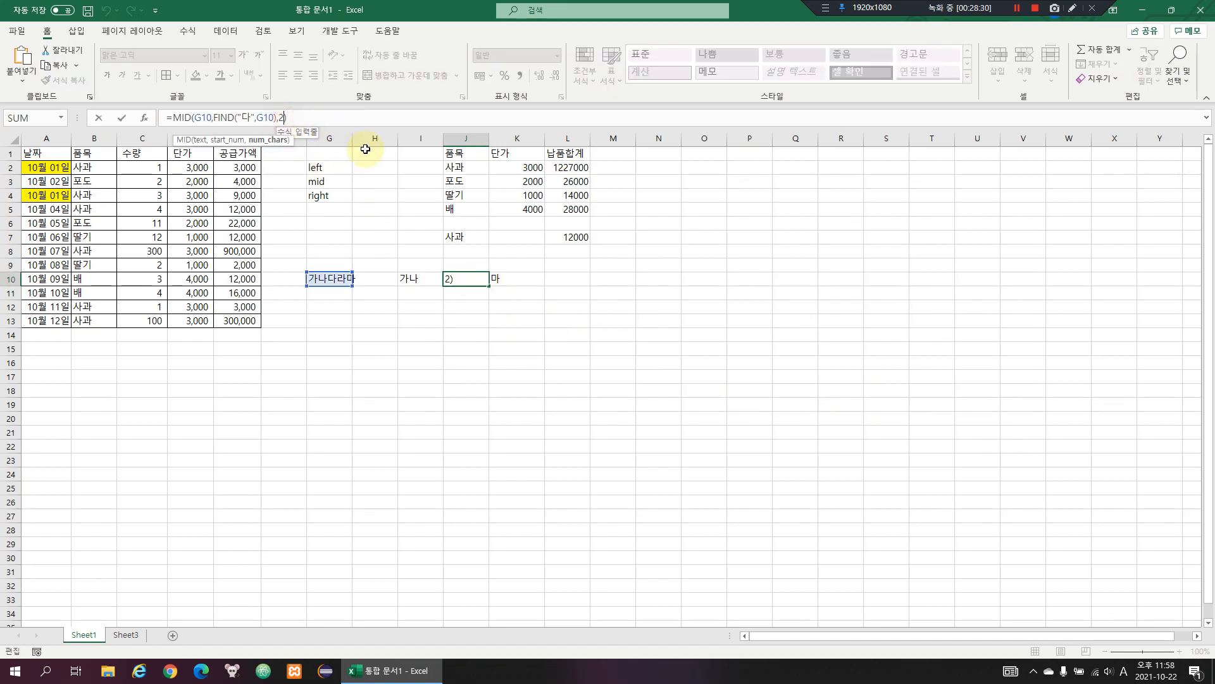
{"action": "key", "text": "BackSpace"}
{"action": "key", "text": "Left"}
{"action": "key", "text": "Left"}
{"action": "key", "text": "shift+Left"}
{"action": "key", "text": "shift+Left"}
{"action": "key", "text": "shift+Left"}
{"action": "key", "text": "shift+Left"}
{"action": "key", "text": "shift+Left"}
{"action": "key", "text": "shift+Left"}
{"action": "key", "text": "shift+Left"}
{"action": "key", "text": "shift+Left"}
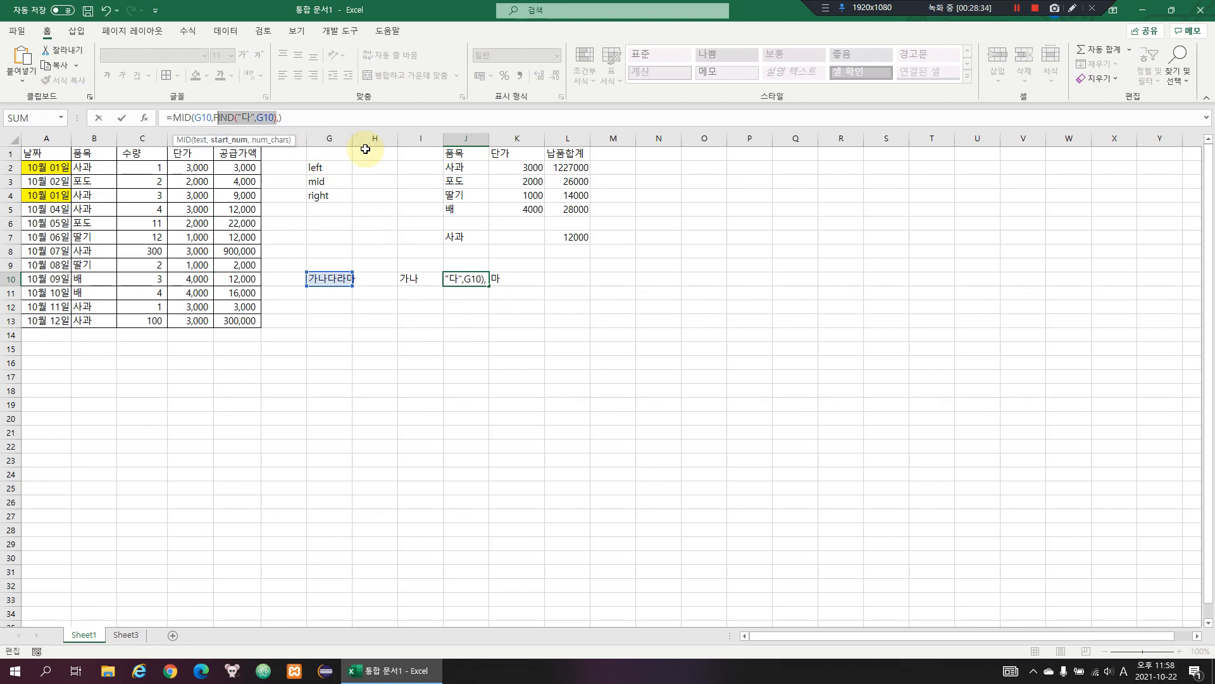
{"action": "key", "text": "Right"}
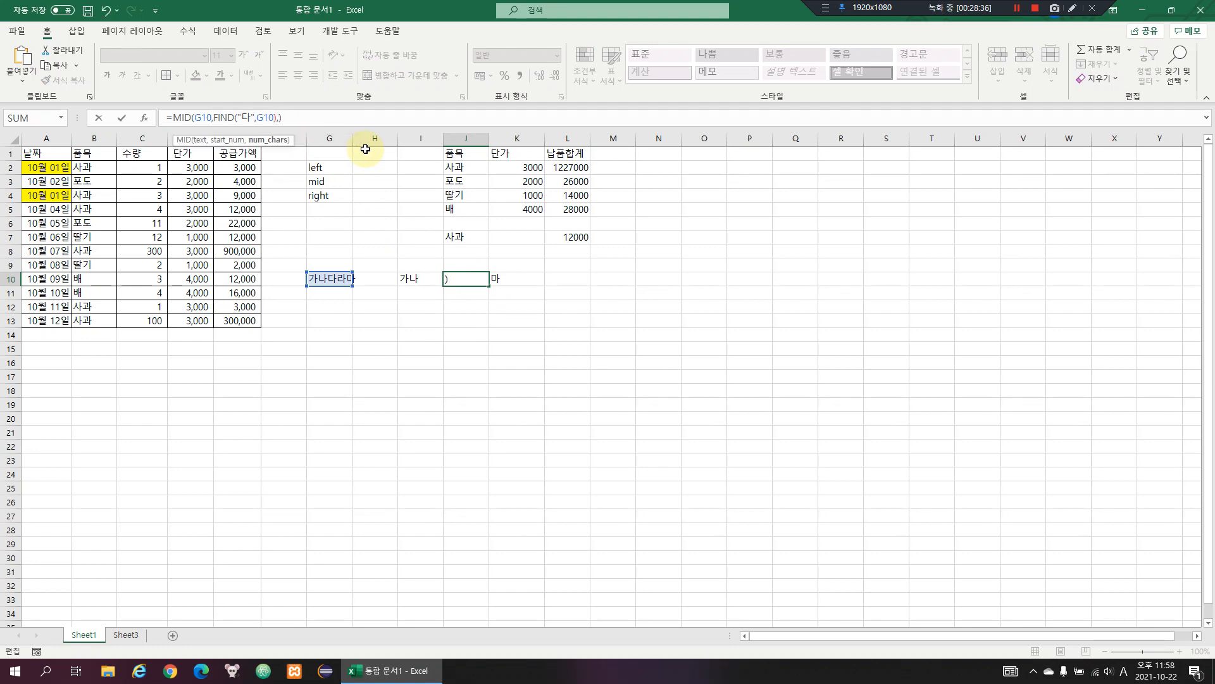
Enter LEN(G10)-FIND("다",G10) as the Num_chars argument of J10's MID formula and review the finished formula
{"action": "type", "text": "len("}
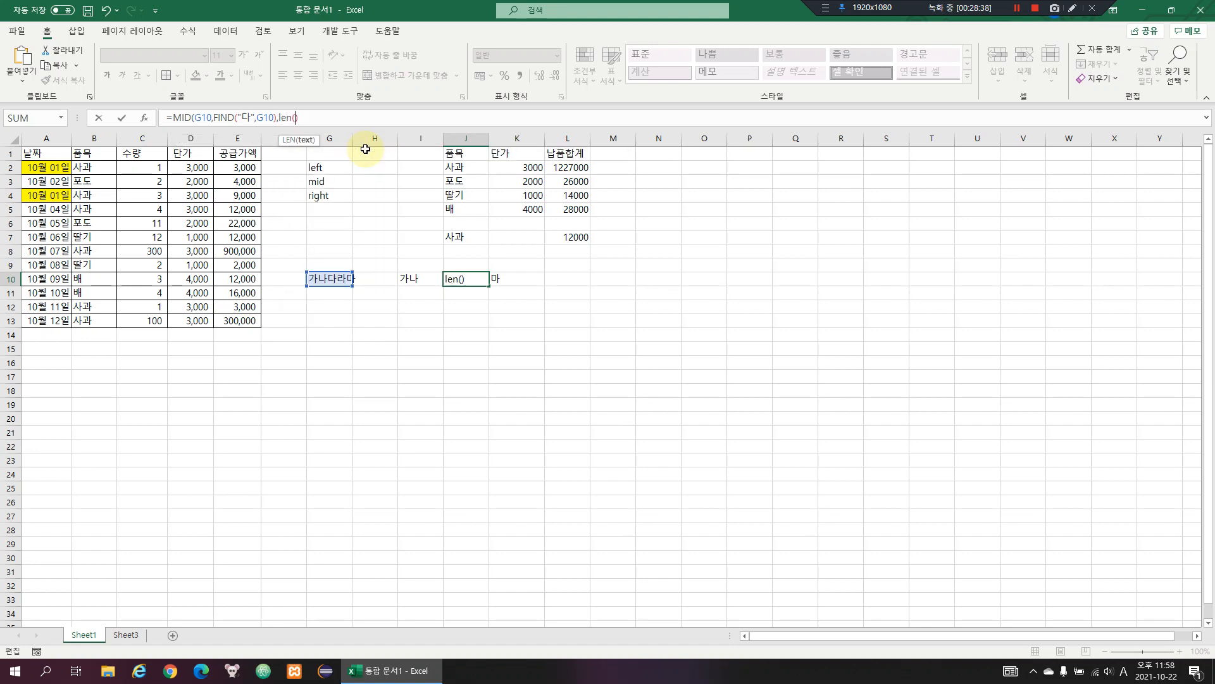
{"action": "type", "text": "g1"}
{"action": "key", "text": "BackSpace"}
{"action": "key", "text": "BackSpace"}
{"action": "key", "text": "BackSpace"}
{"action": "key", "text": "BackSpace"}
{"action": "key", "text": "BackSpace"}
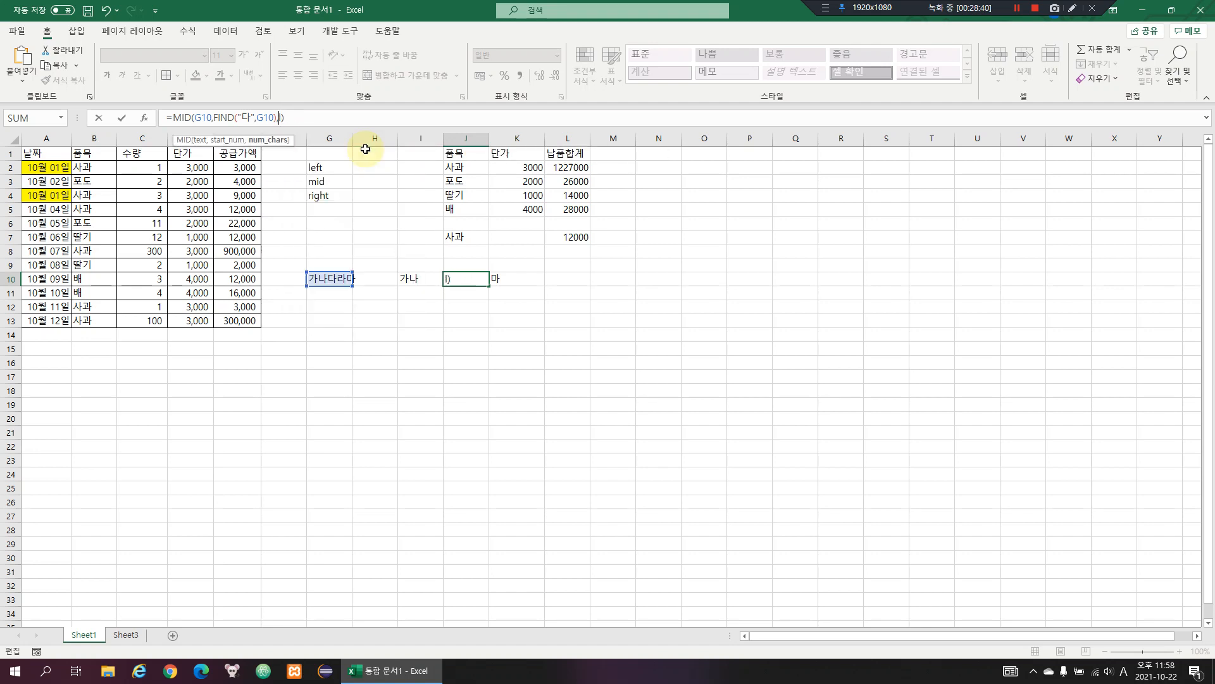
{"action": "type", "text": "en"}
{"action": "key", "text": "Tab"}
{"action": "type", "text": "G"}
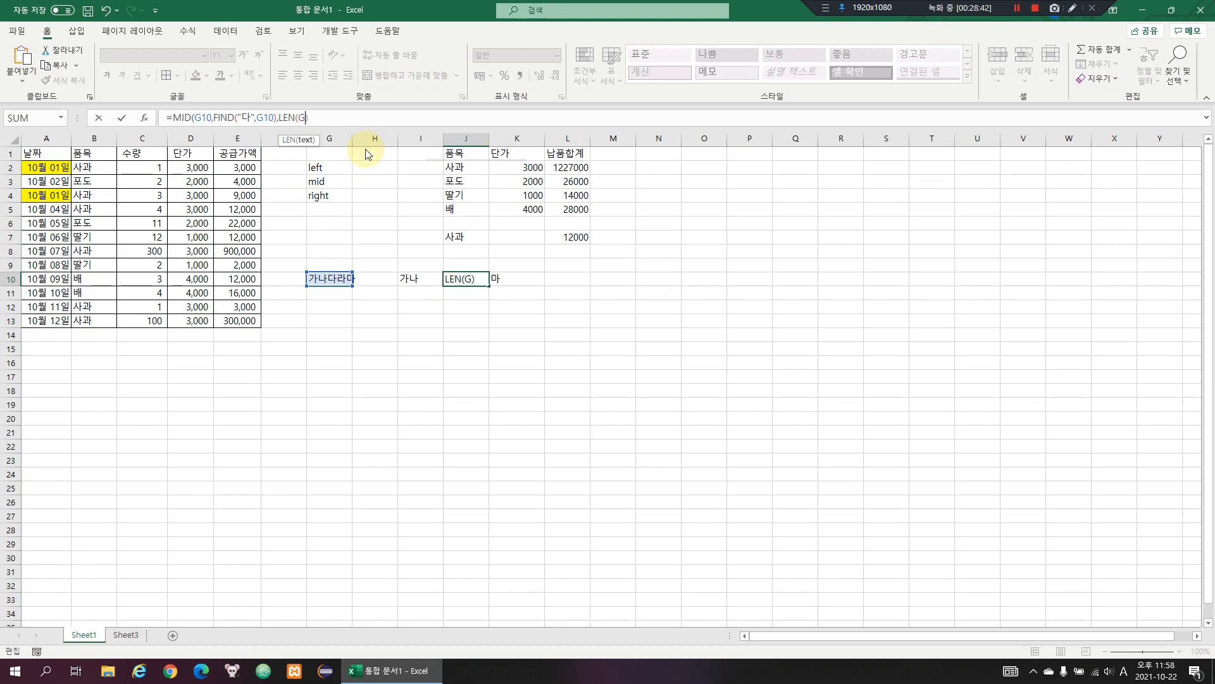
{"action": "type", "text": "10"}
{"action": "type", "text": ")-FIND(\"다\",G10))"}
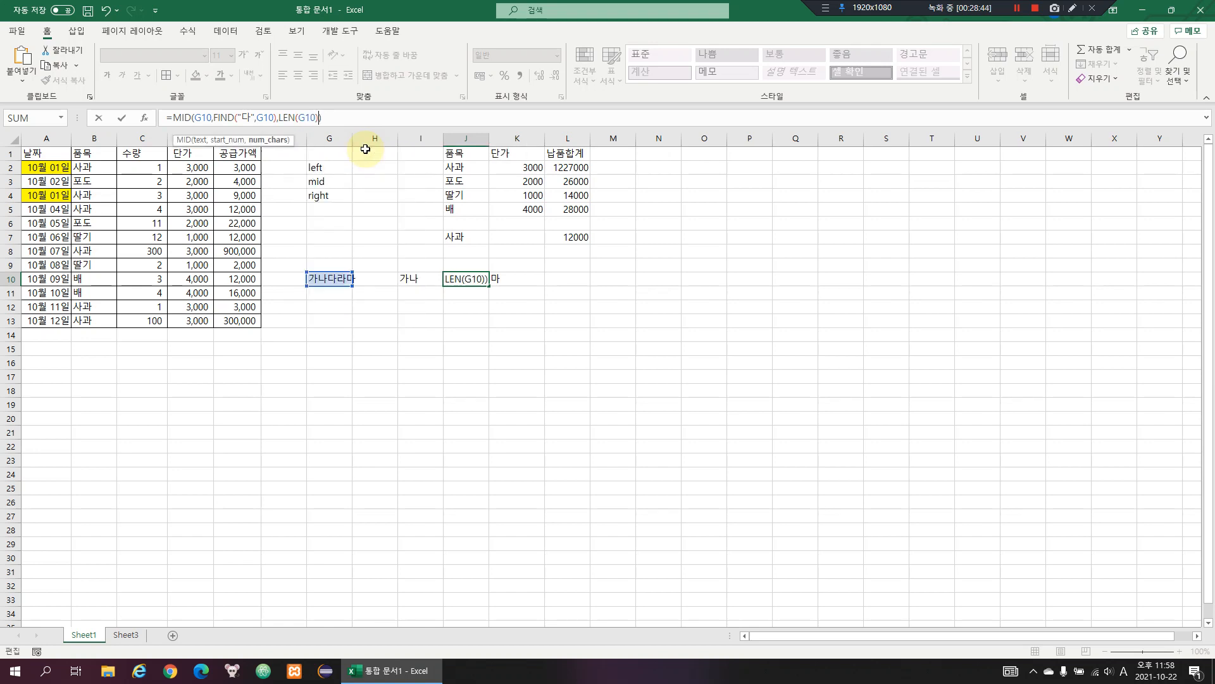
{"action": "key", "text": "Return"}
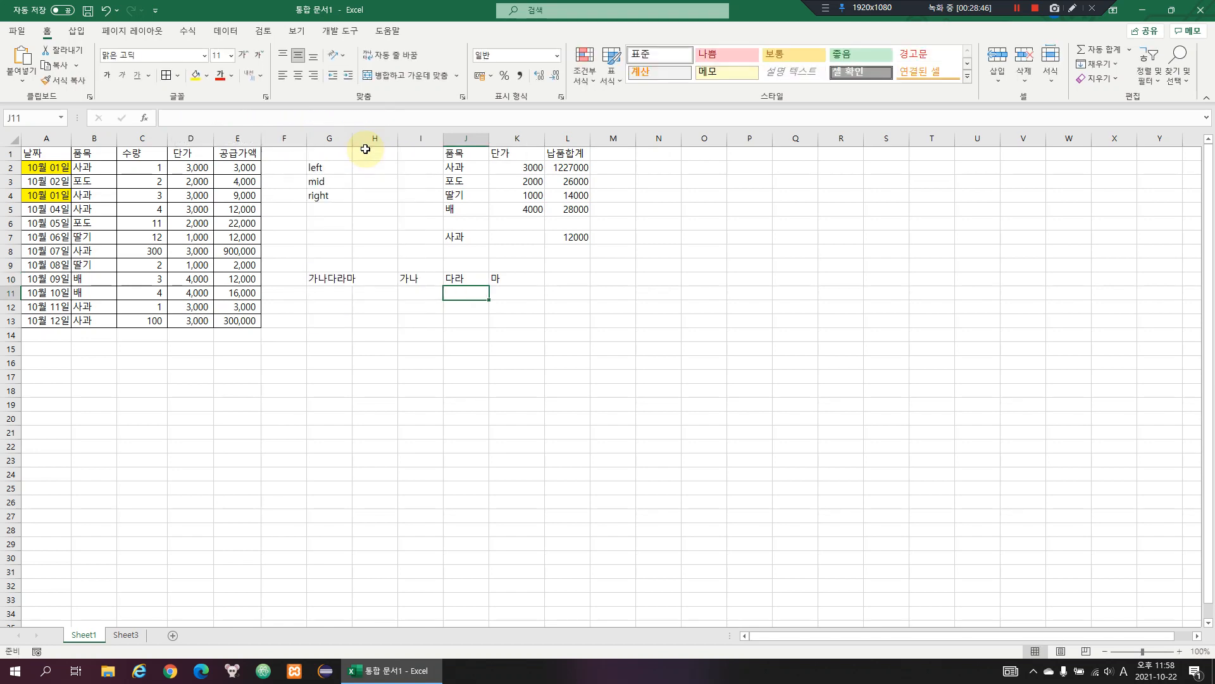
{"action": "key", "text": "Up"}
{"action": "key", "text": "F2"}
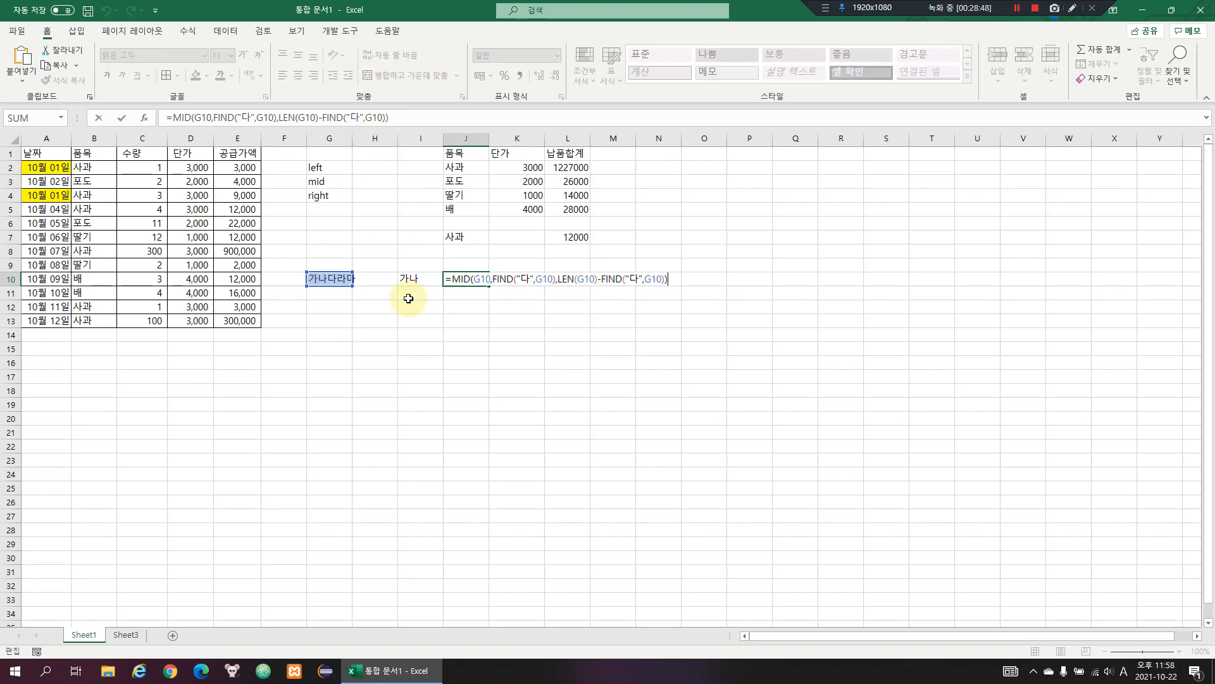
{"action": "key", "text": "Escape"}
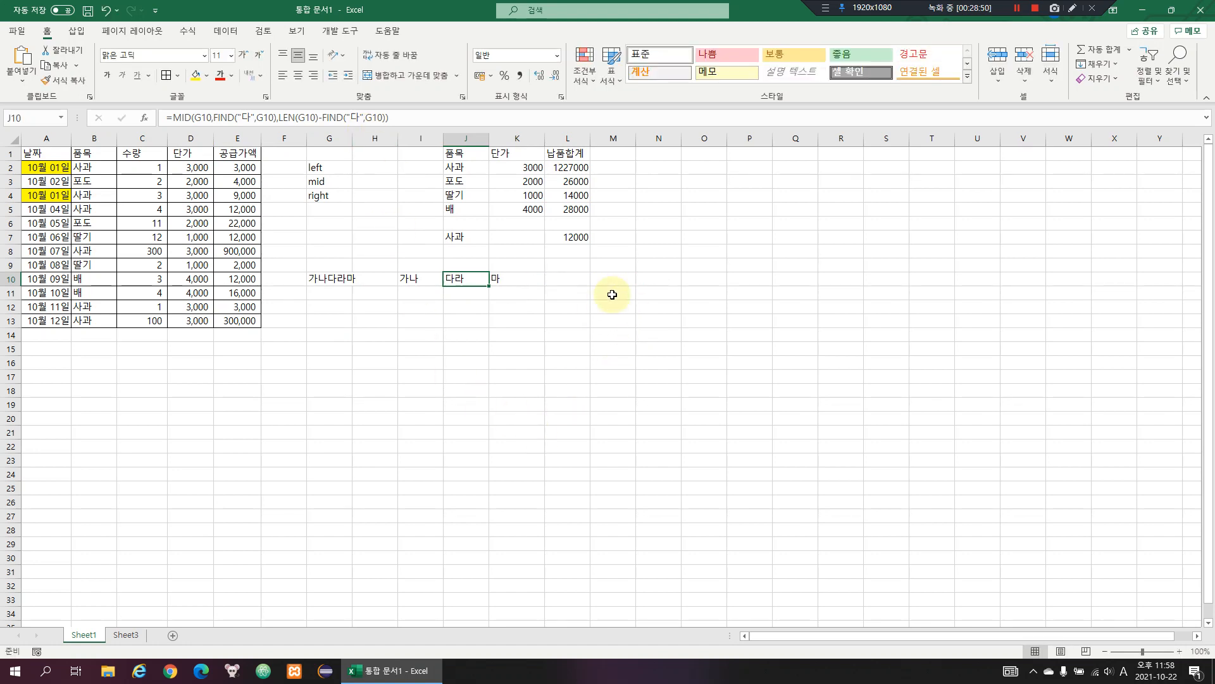
Add LEFT, MID, RIGHT, LEN and FIND to the function names on Sheet3, in F8 through F12
{"action": "left_click", "coordinate": [130, 636]}
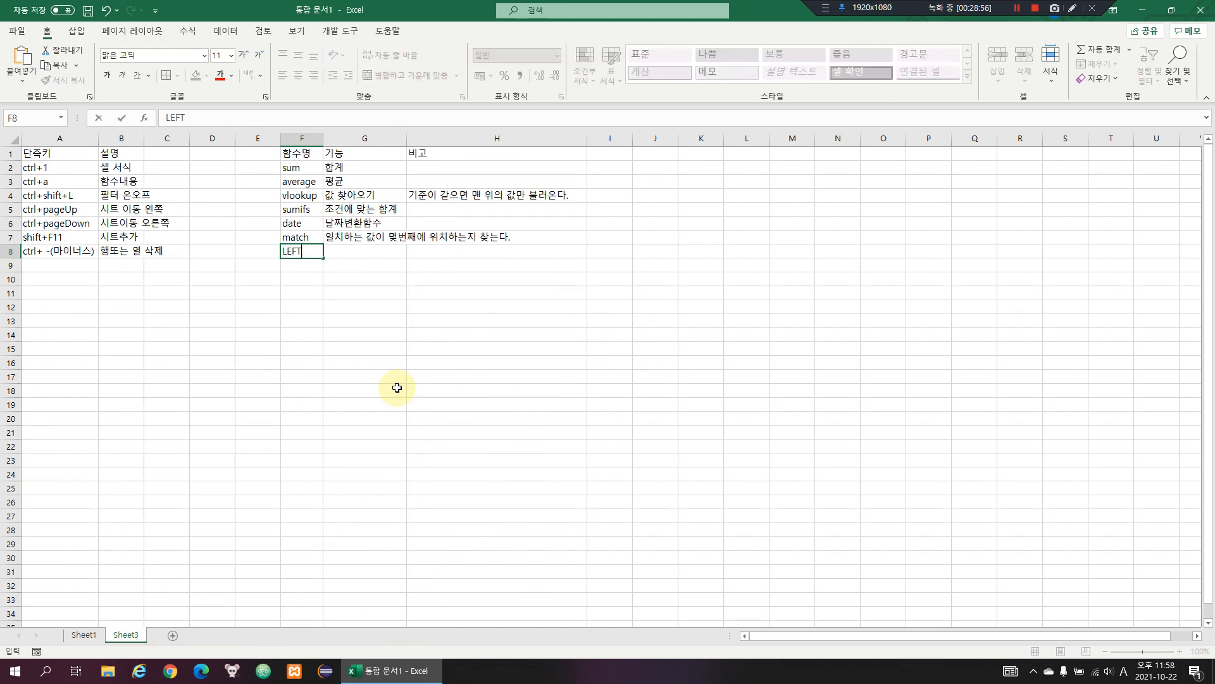
{"action": "key", "text": "Return"}
{"action": "type", "text": "MID"}
{"action": "key", "text": "Return"}
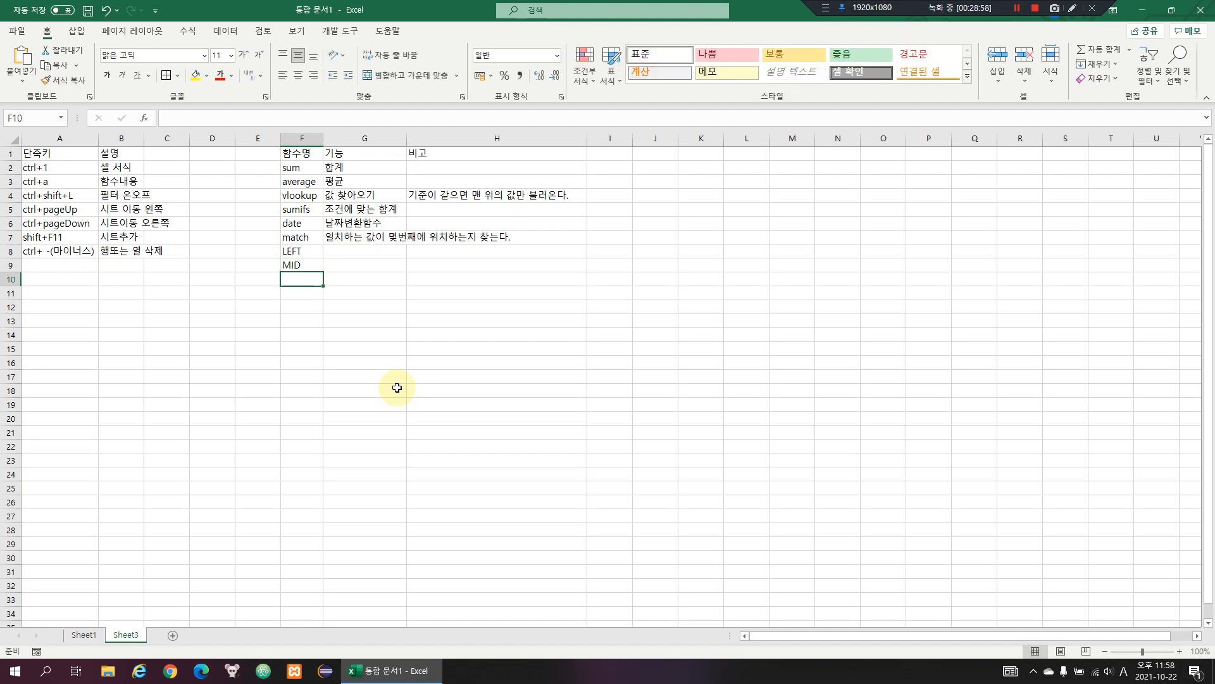
{"action": "type", "text": "RIGHT"}
{"action": "key", "text": "Return"}
{"action": "type", "text": "LEN"}
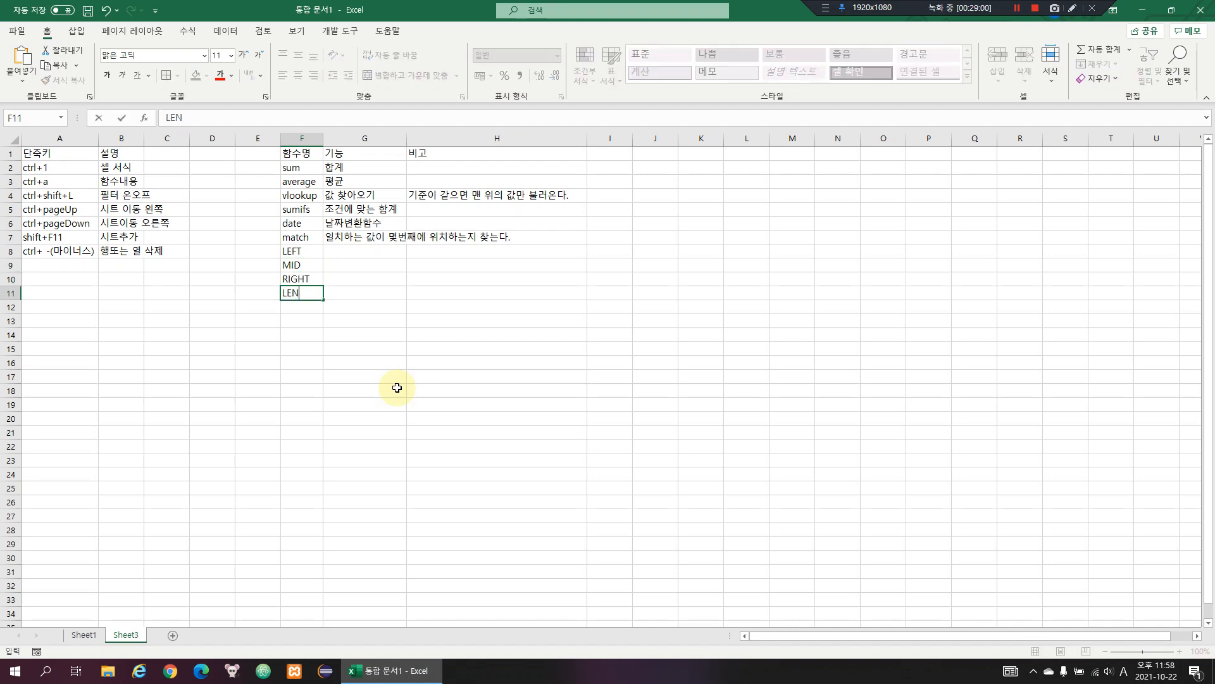
{"action": "key", "text": "Return"}
{"action": "type", "text": "FIND"}
{"action": "key", "text": "Tab"}
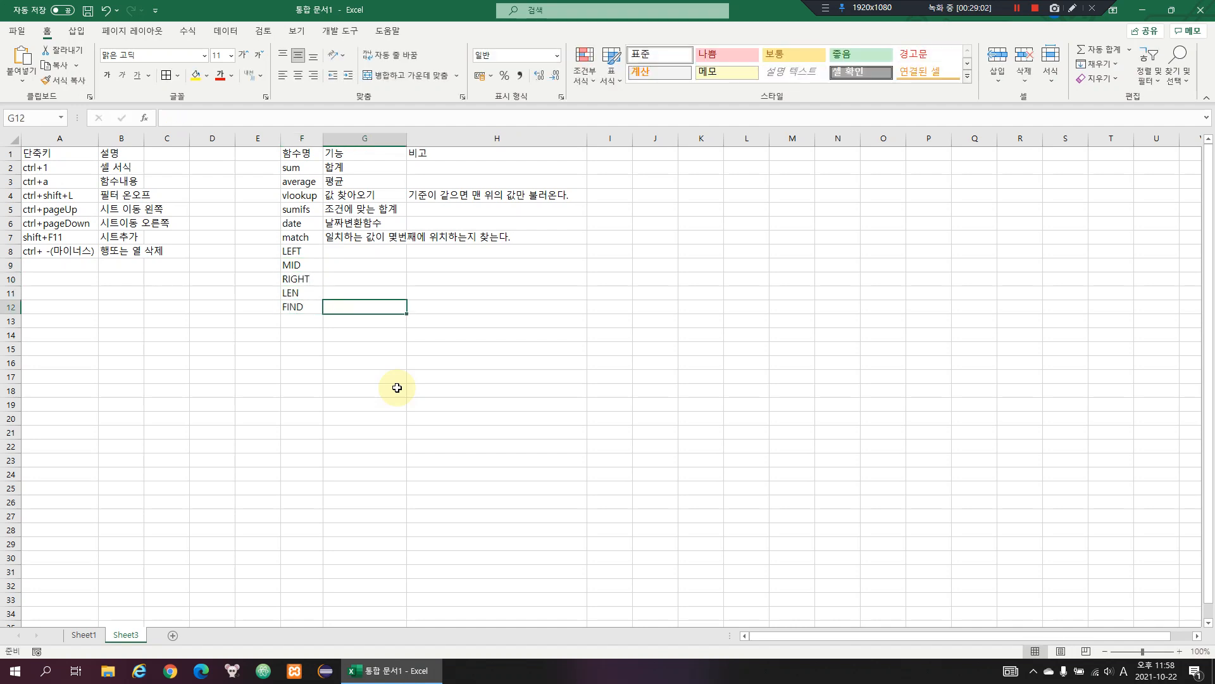
Describe FIND in G12 as "값이 있는 위치 찾기" and LEN in G11 as "셀안에있는 값의 길이 알아내기"
{"action": "type", "text": "값ㅇ"}
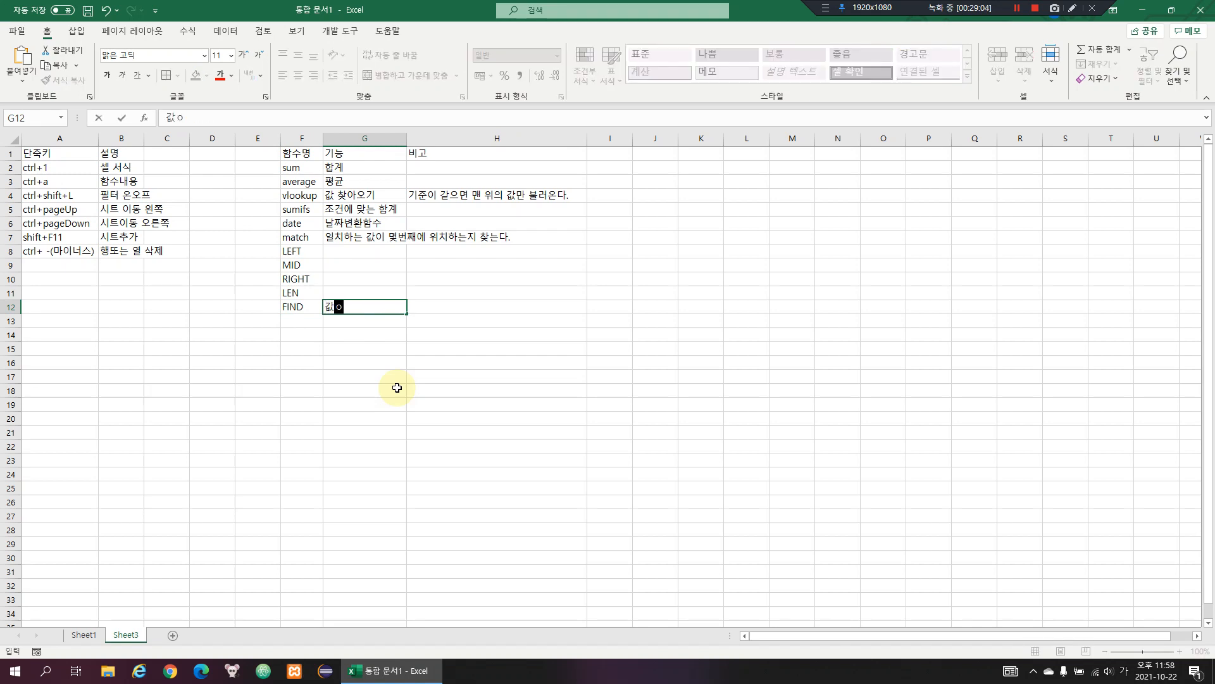
{"action": "type", "text": " 있는 위치 찾기"}
{"action": "key", "text": "Up"}
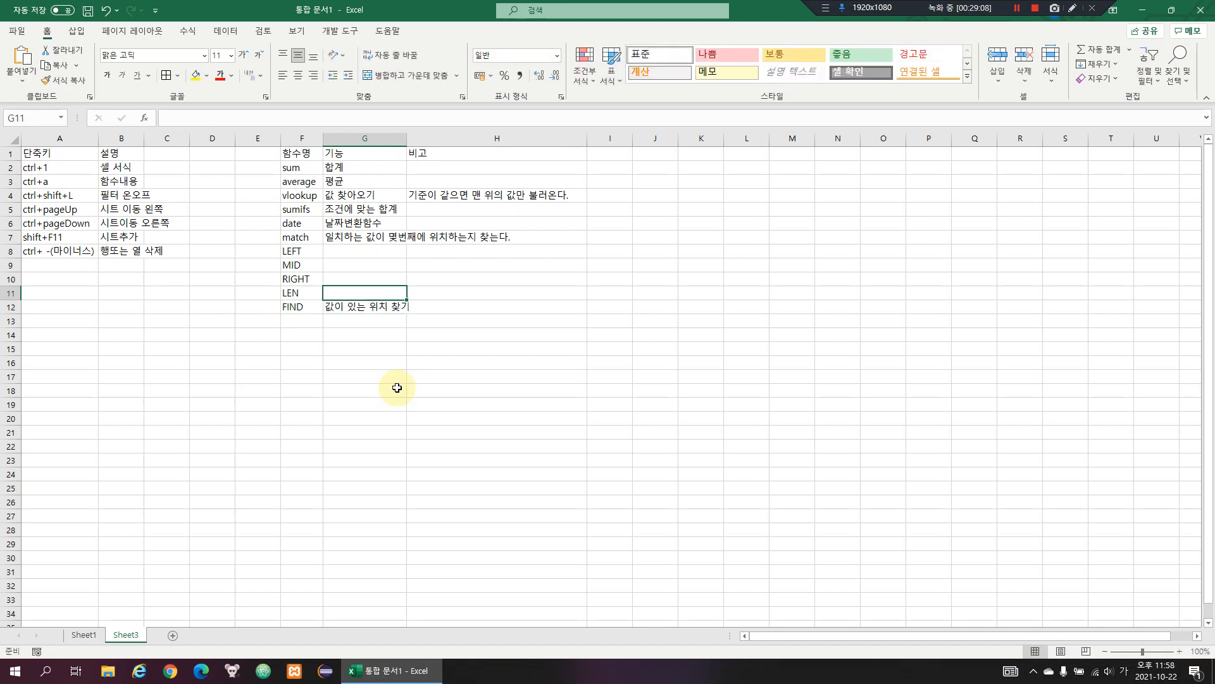
{"action": "type", "text": "글"}
{"action": "key", "text": "BackSpace"}
{"action": "key", "text": "BackSpace"}
{"action": "key", "text": "BackSpace"}
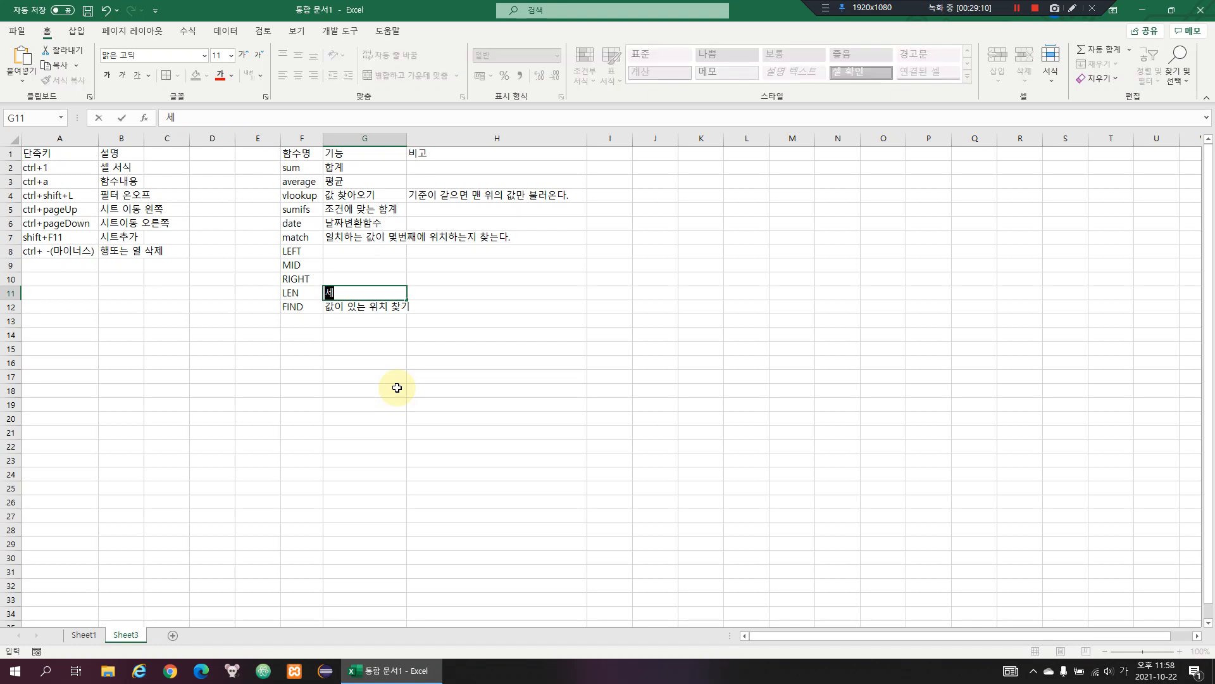
{"action": "type", "text": "셀안에있는 값의"}
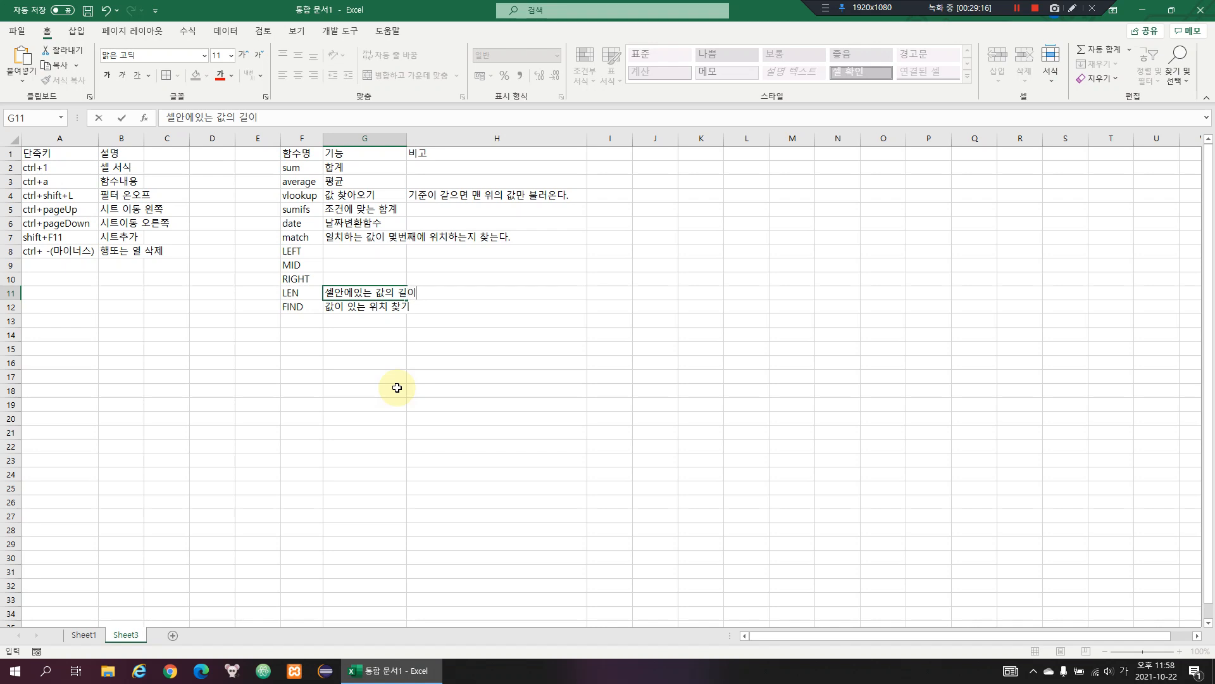
{"action": "type", "text": "길이 알아내기"}
{"action": "key", "text": "Up"}
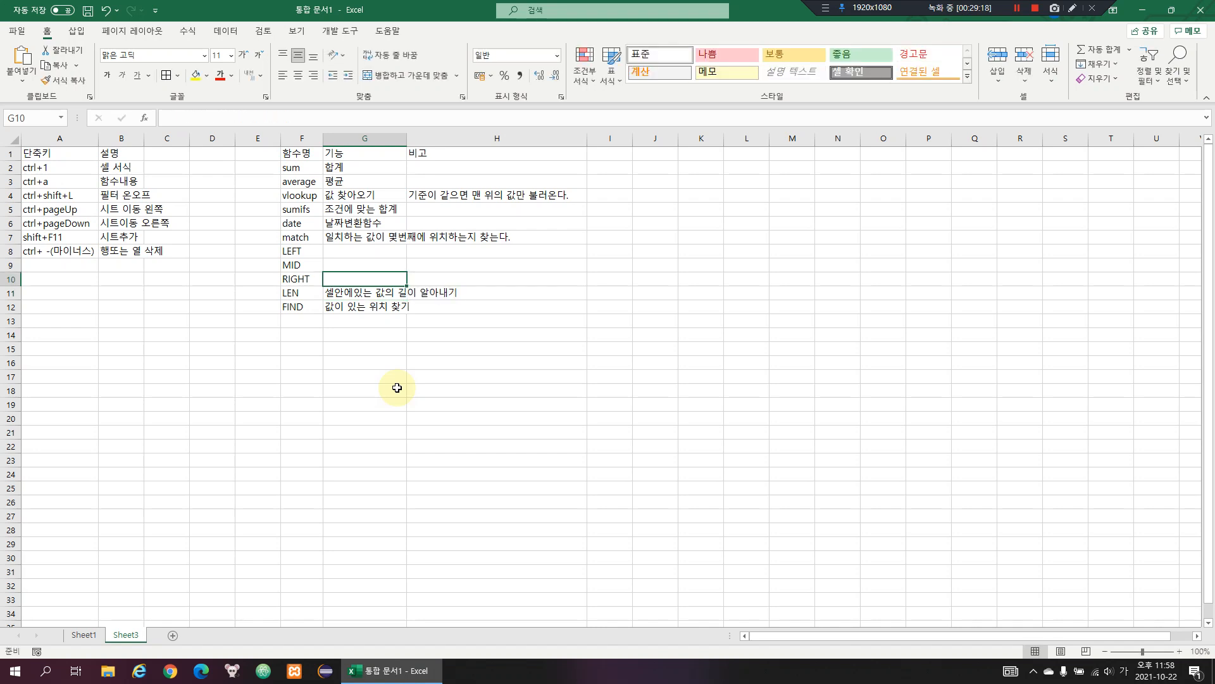
Describe RIGHT in G10 as "오른쪽부터 N번째까지 추출" and LEFT in G8 as "왼쪽부터 N번째까지 추출"
{"action": "type", "text": "오른쪽부터 며"}
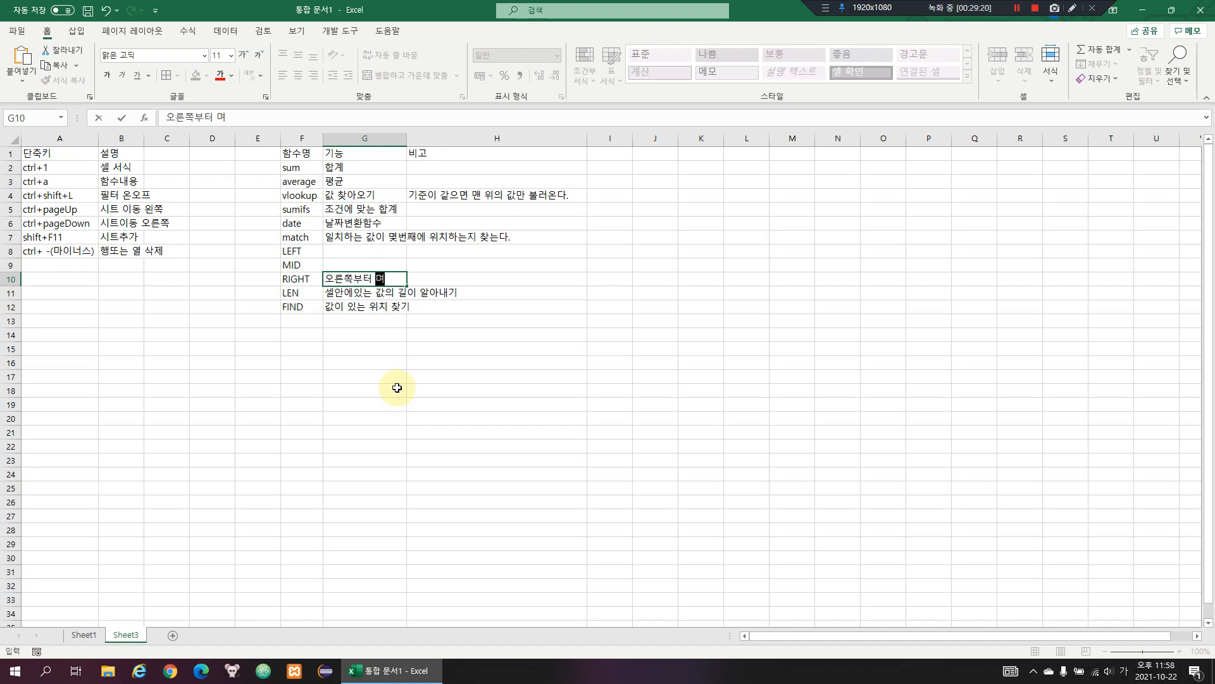
{"action": "type", "text": "N번째까지 추출"}
{"action": "key", "text": "Up"}
{"action": "key", "text": "Up"}
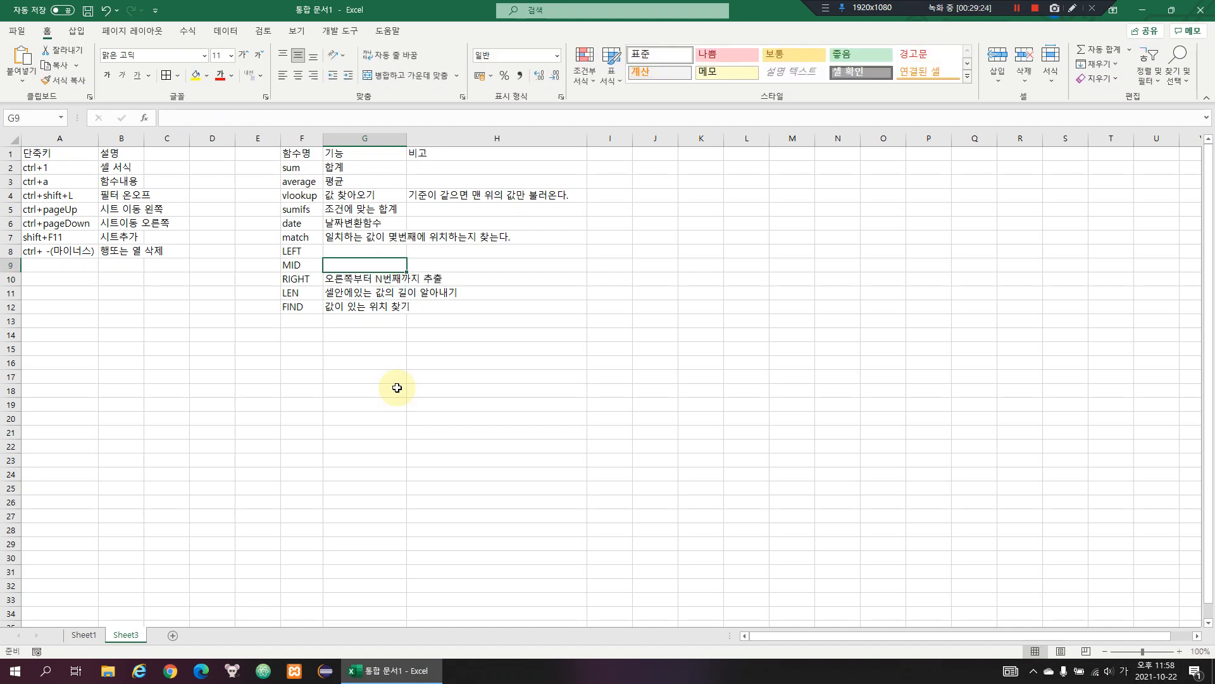
{"action": "type", "text": "왼쪽"}
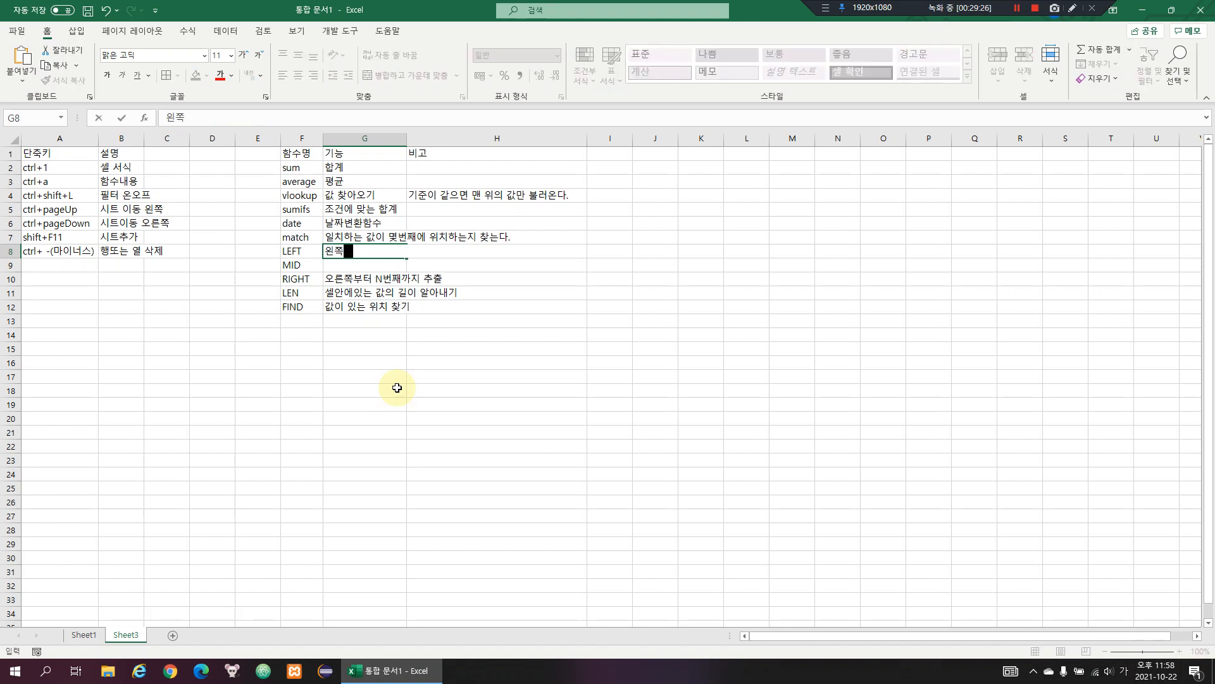
{"action": "type", "text": "부터 N번째까지 추출"}
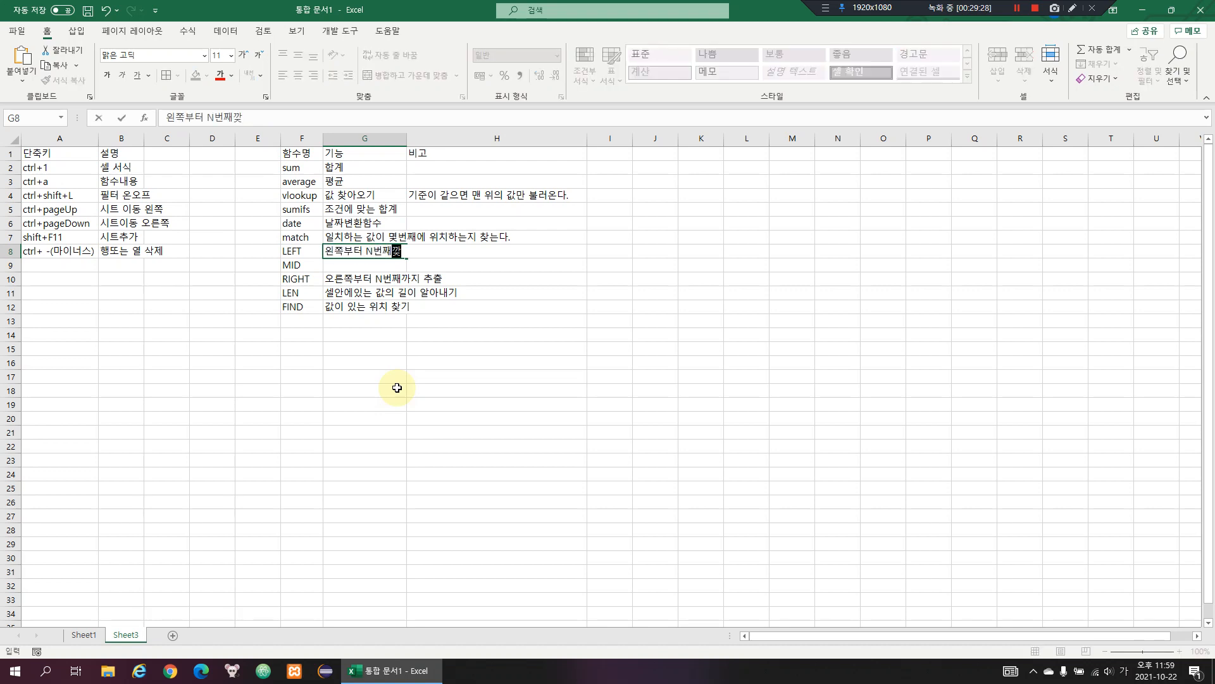
{"action": "key", "text": "Return"}
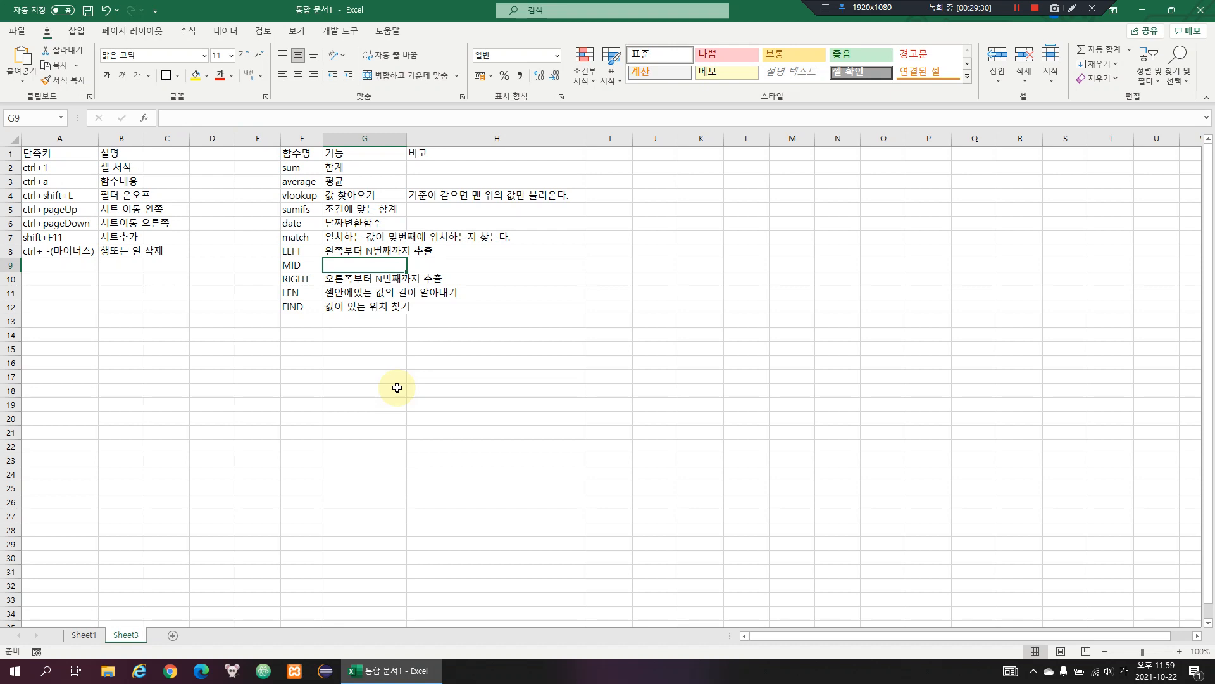
Describe MID in G9 as "특정위치에서 N개 추출" and return to Sheet1
{"action": "type", "text": "특저우"}
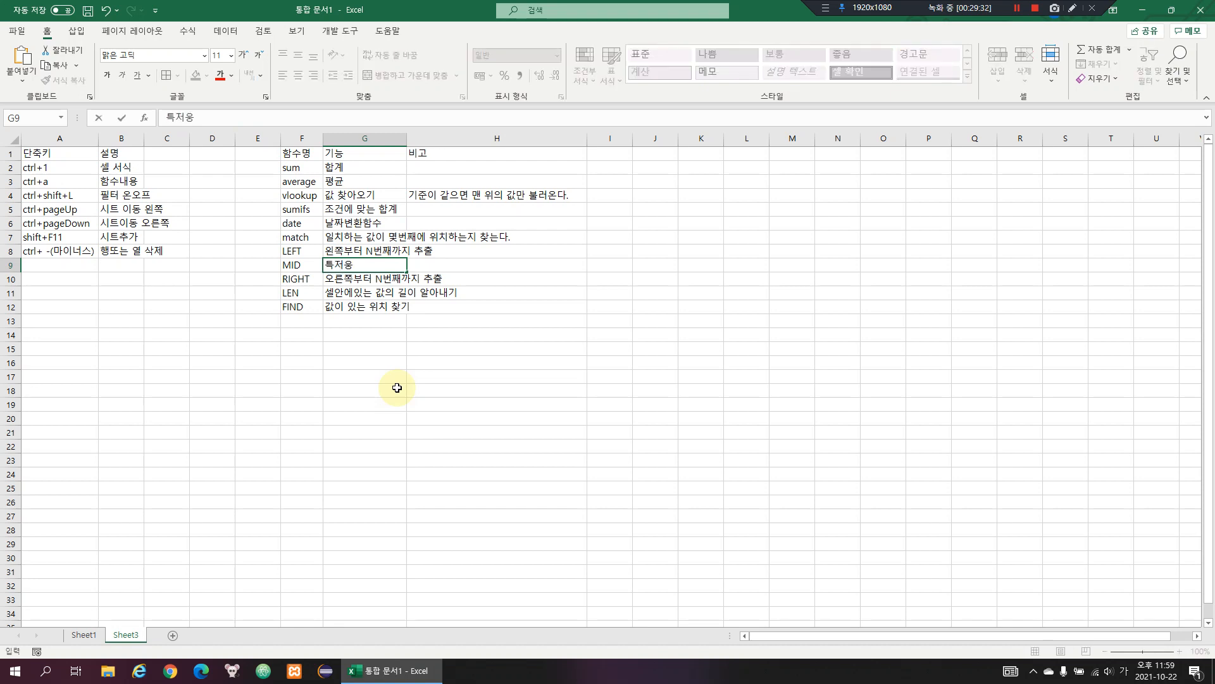
{"action": "type", "text": "위치에서 N개 추출"}
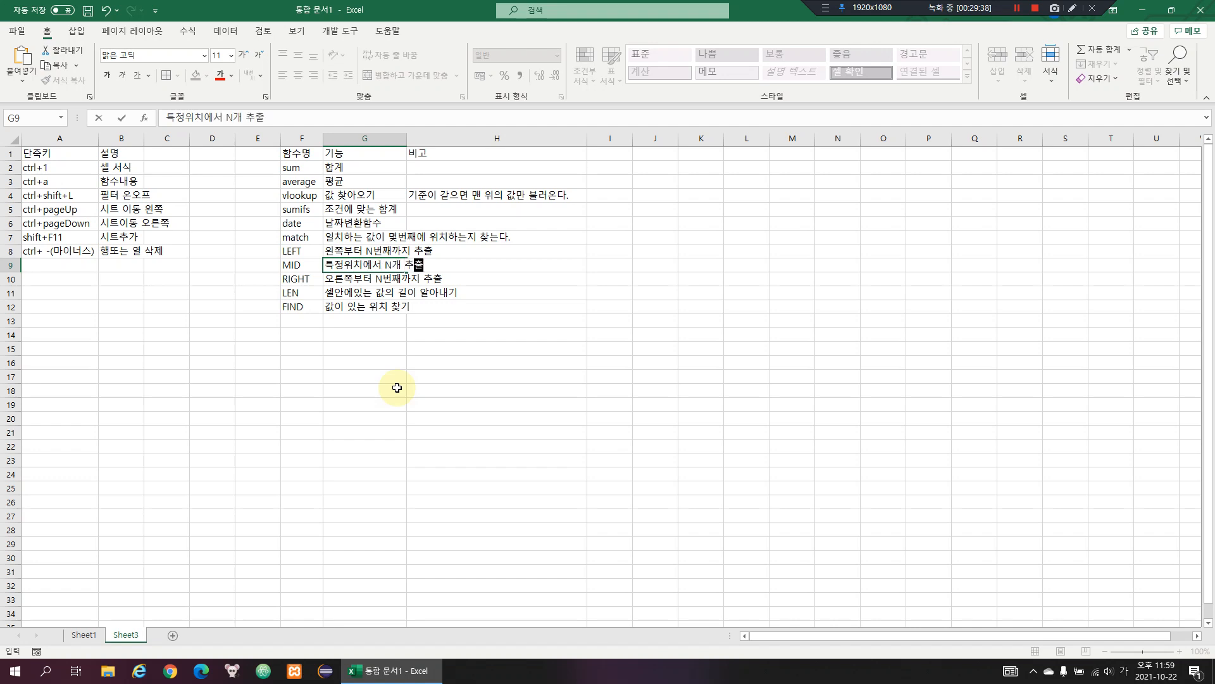
{"action": "key", "text": "Return"}
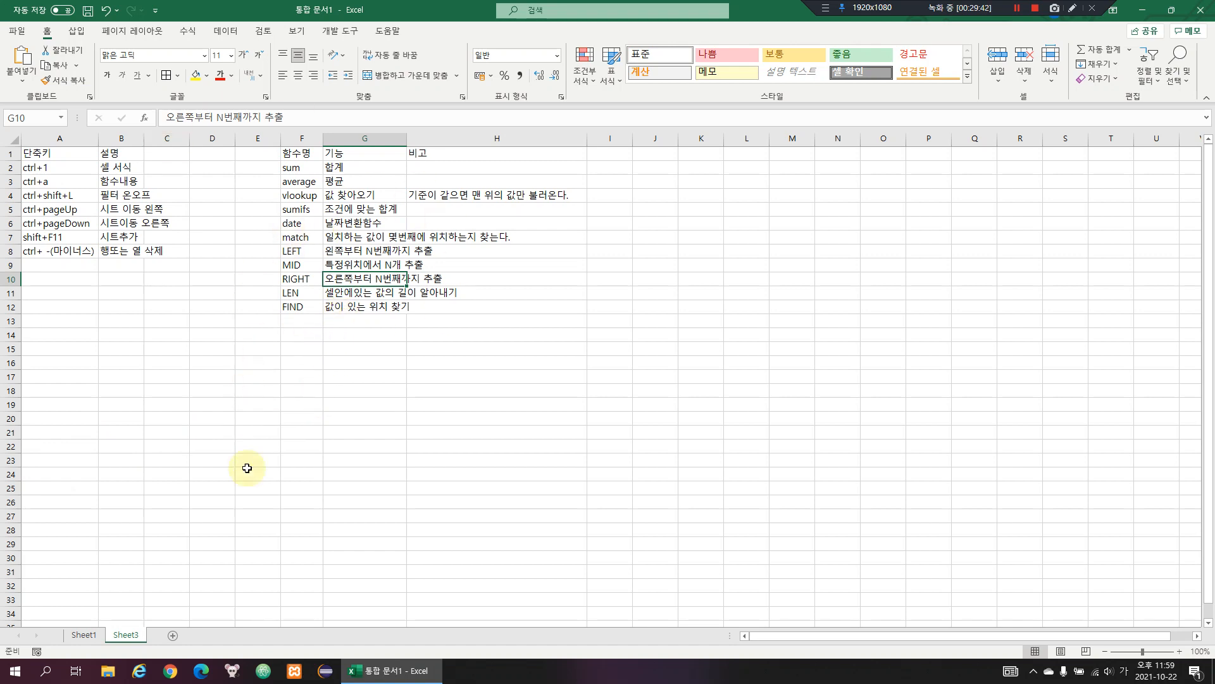
{"action": "left_click", "coordinate": [84, 634]}
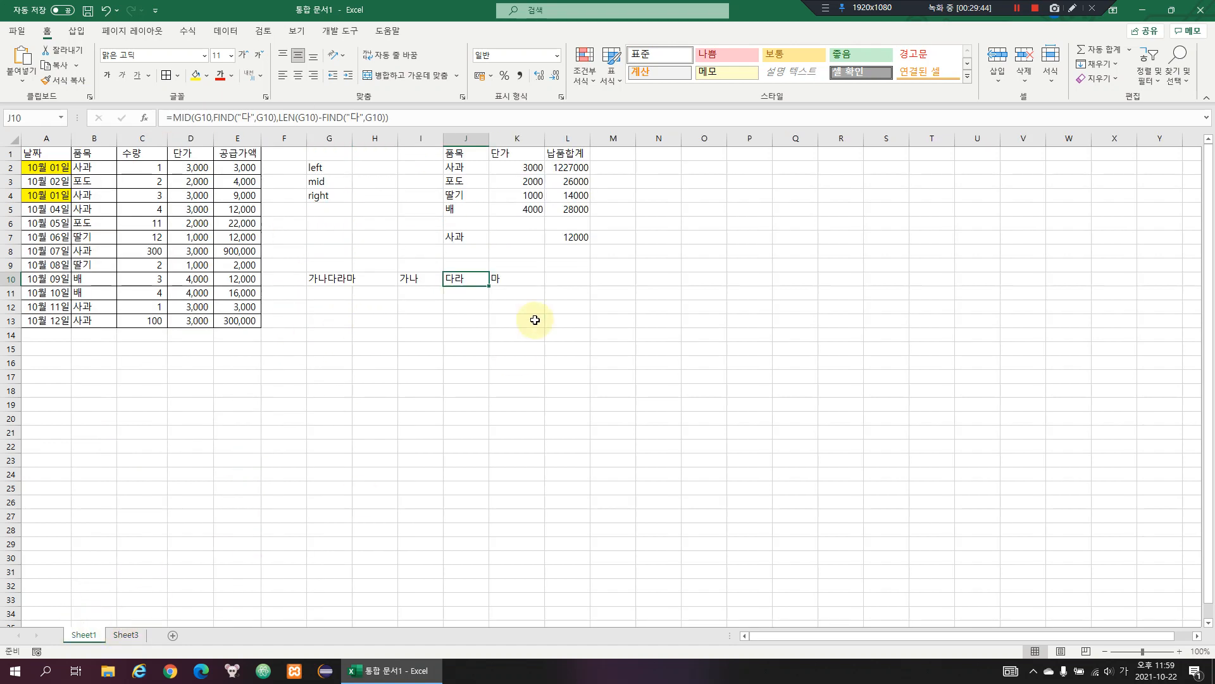